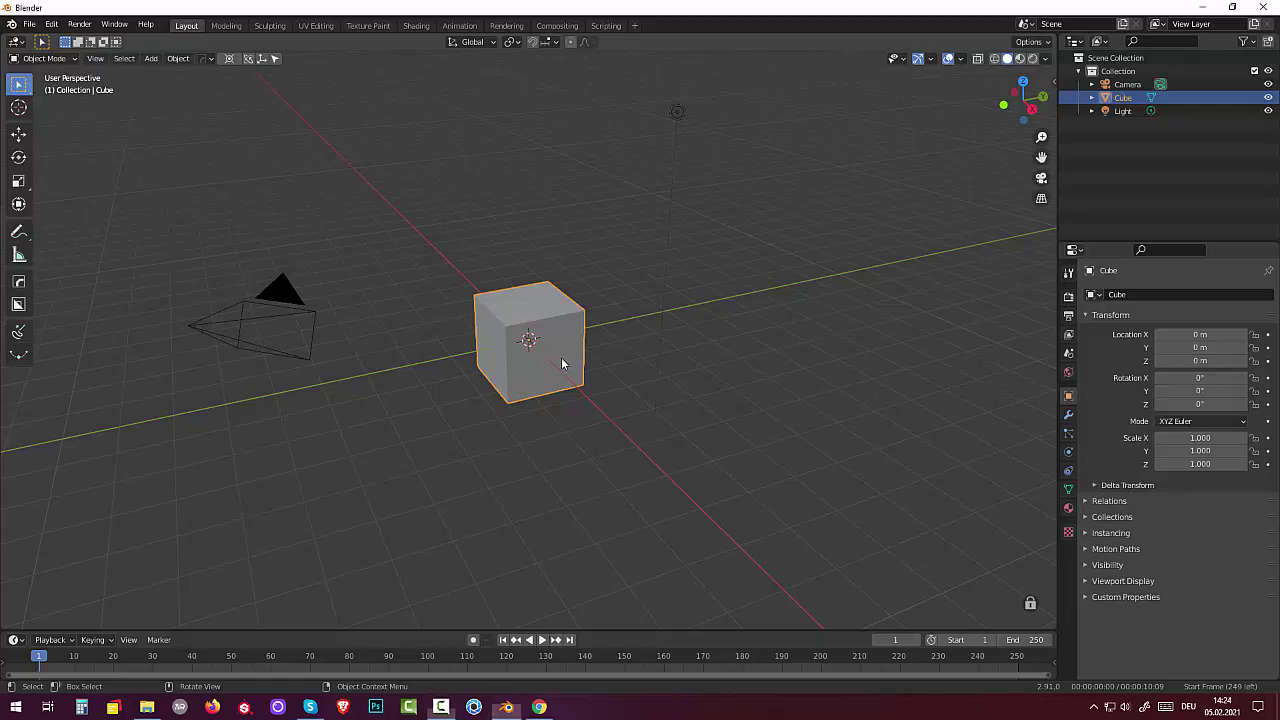
Delete the default cube and add a Single Vert mesh object named Vert
key(Delete)
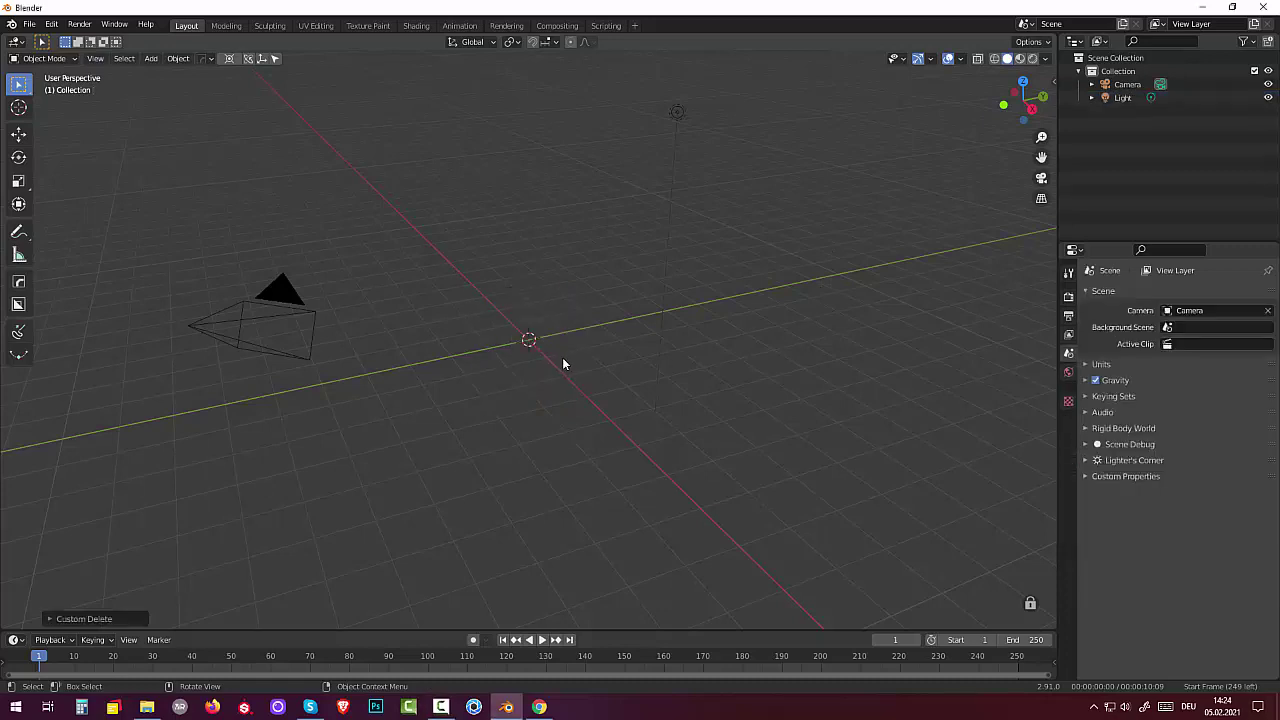
mouse_move(569, 374)
middle_down()
mouse_move(705, 401)
mouse_move(583, 385)
middle_up()
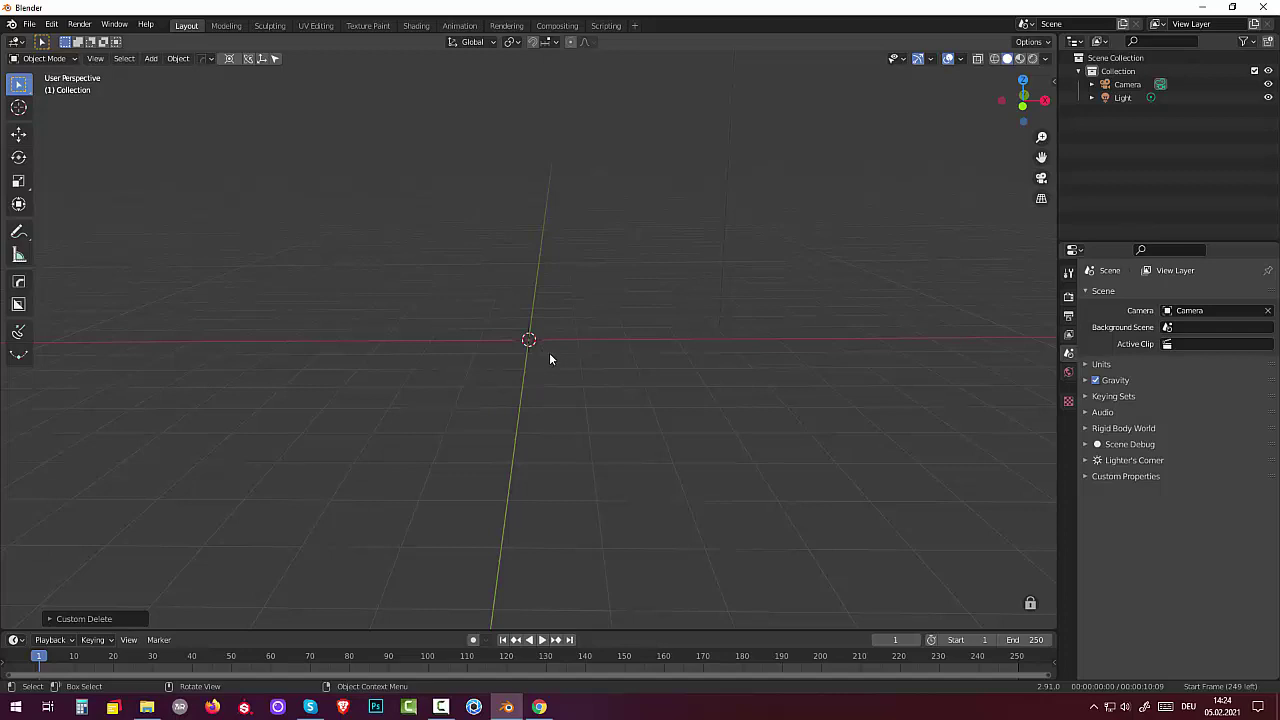
key(shift+a)
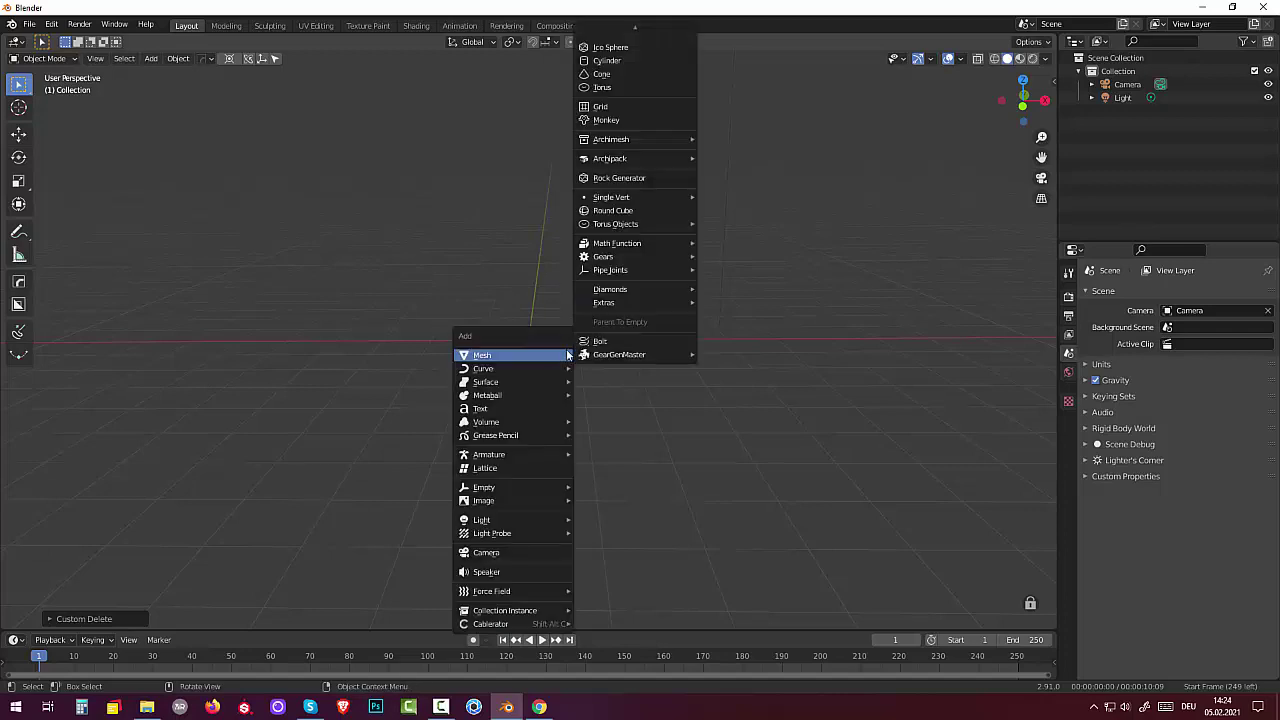
mouse_move(611, 197)
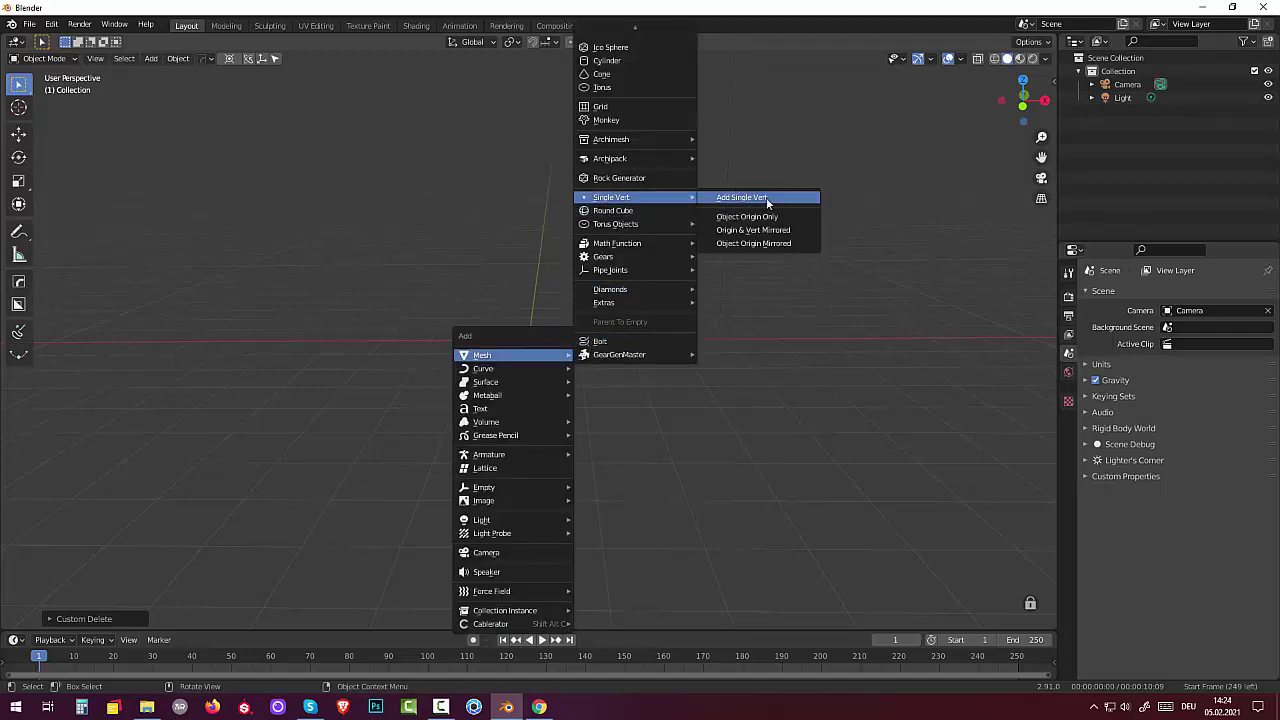
click(767, 199)
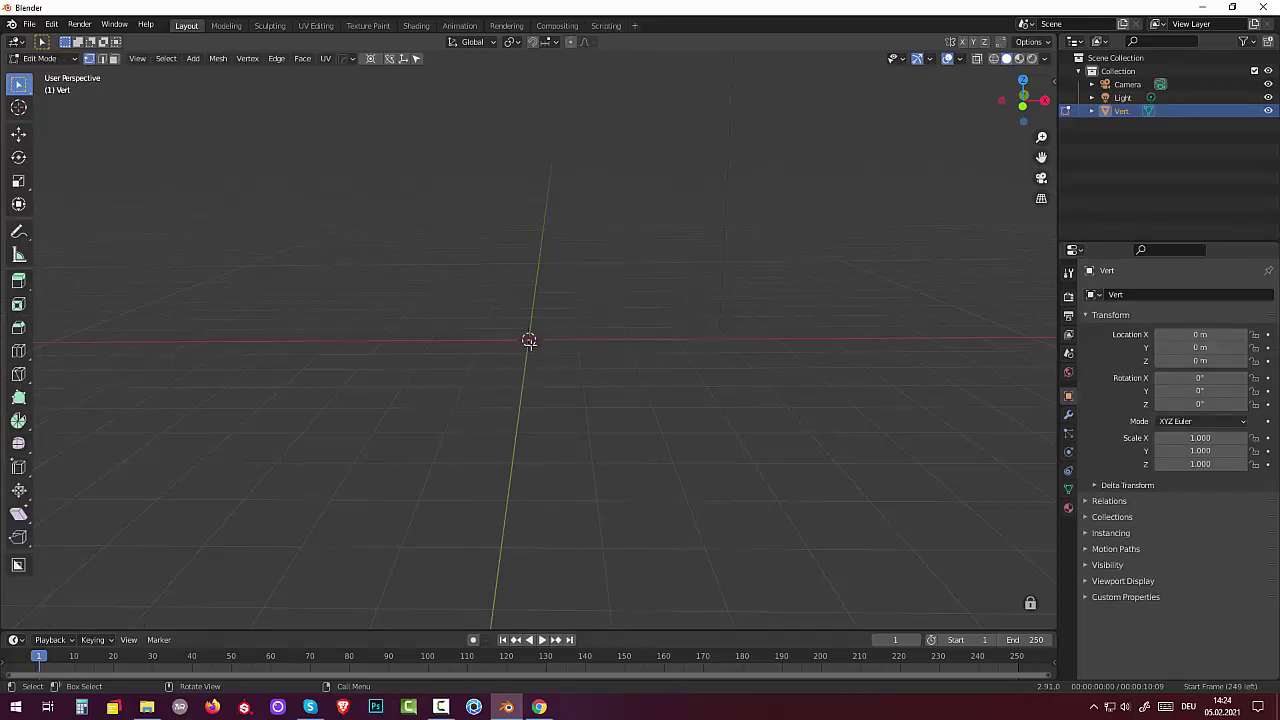
In front view, add a Skin modifier and then a Subdivision Surface modifier to Vert
key(KP_1)
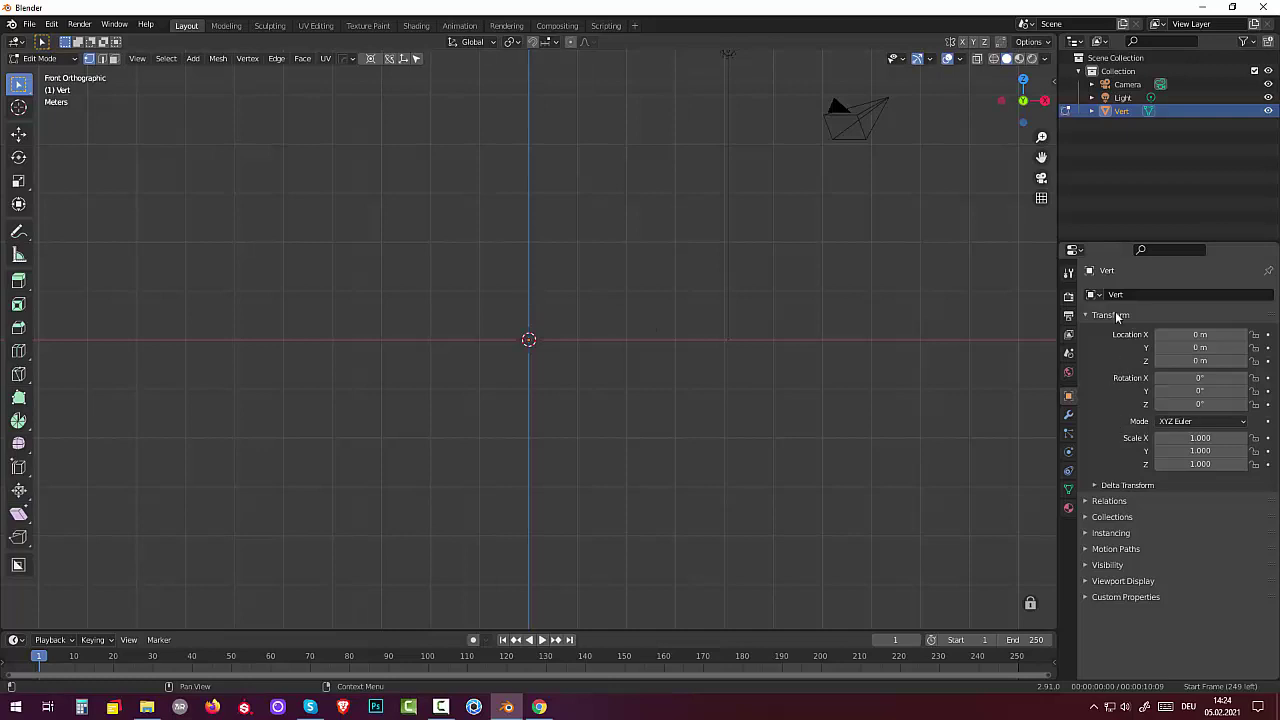
click(1068, 414)
click(1097, 296)
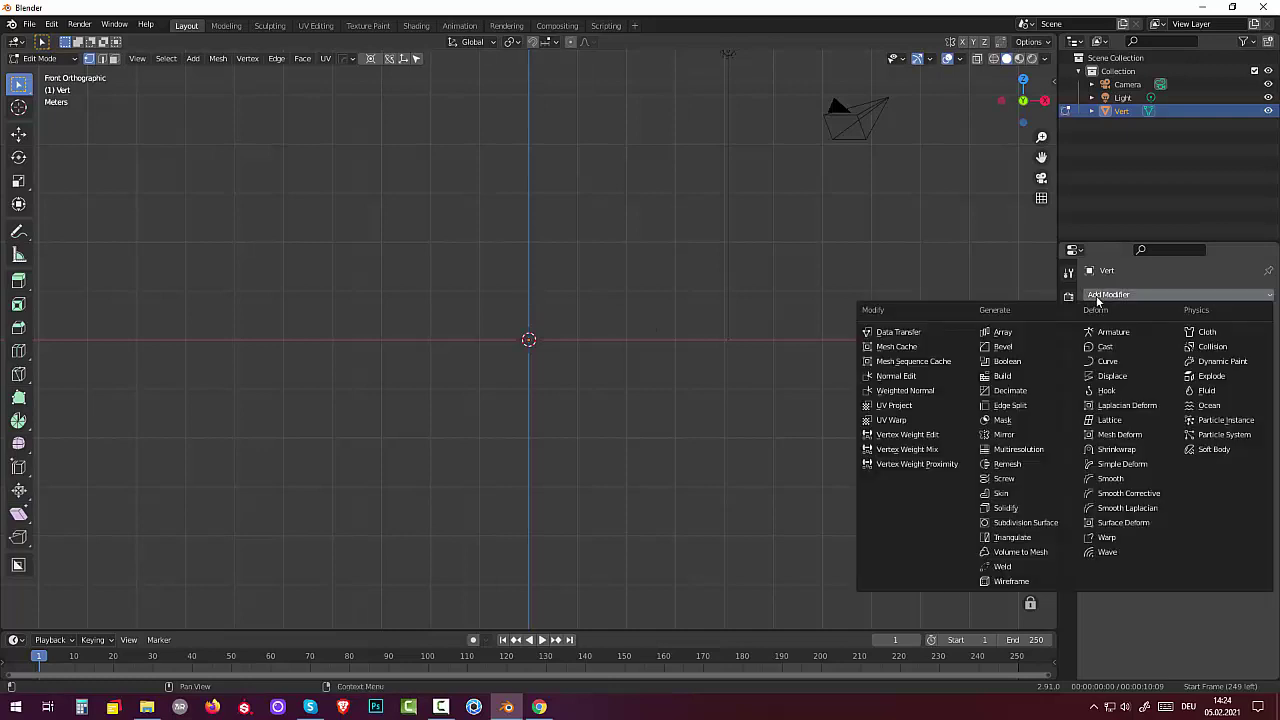
click(1005, 494)
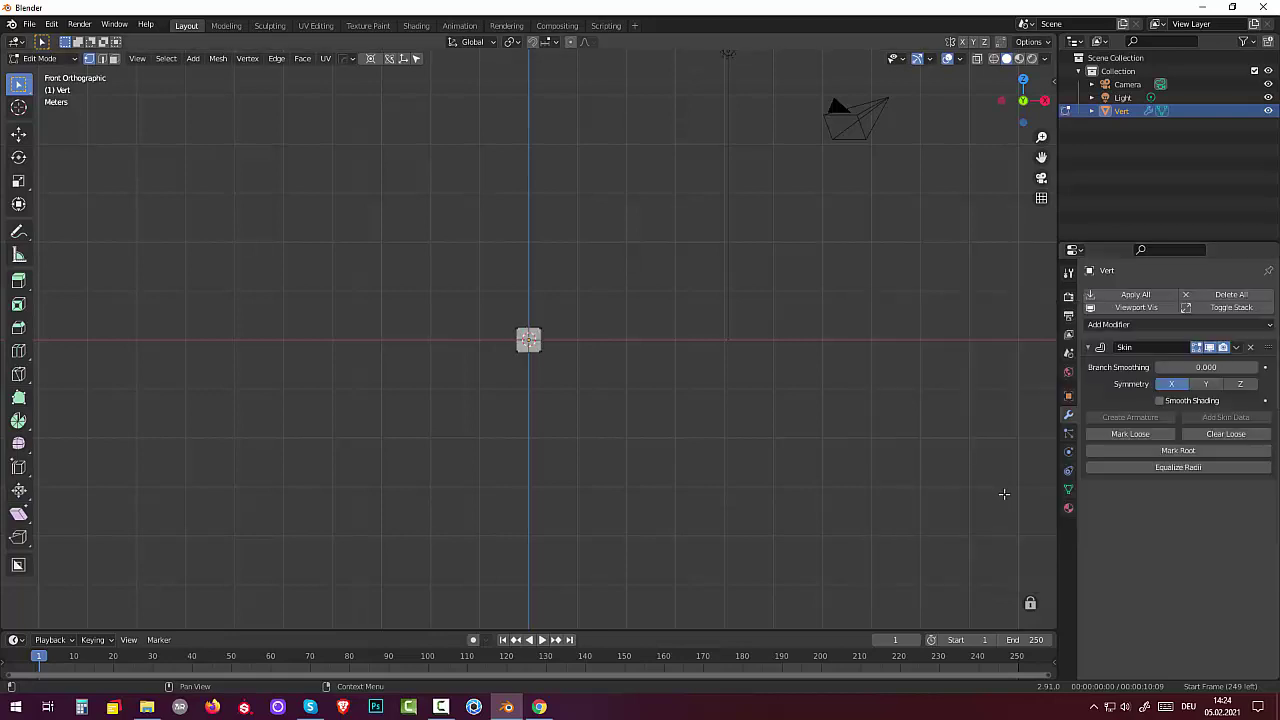
click(1115, 325)
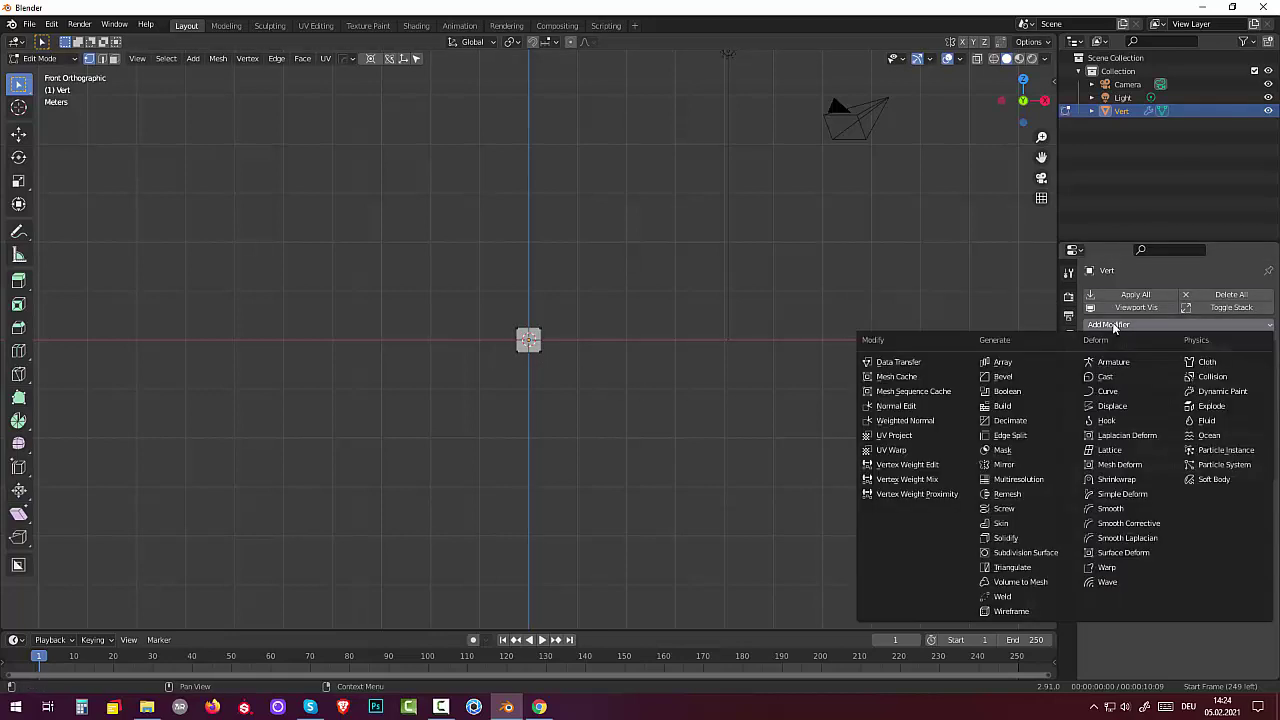
click(1025, 556)
scroll(605, 332, up, 3)
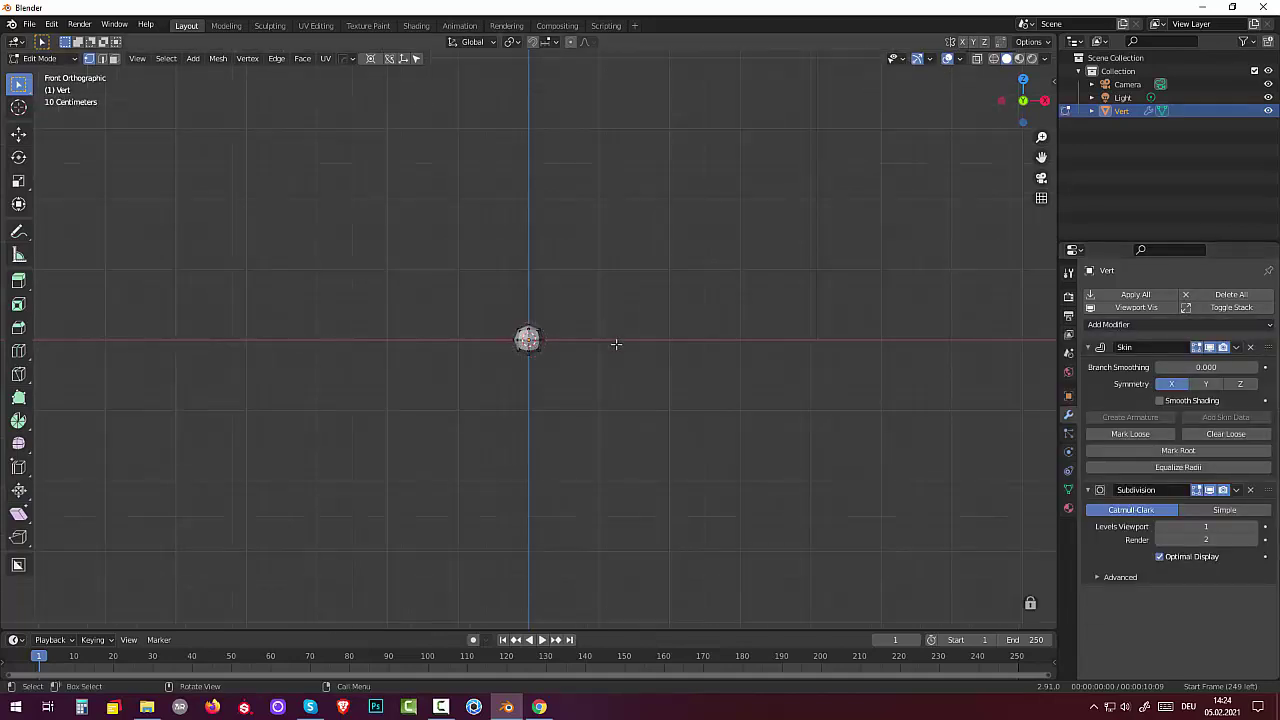
Enlarge the vertex's skin radius to about 2.9 times its original size
key(shift)
key(s)
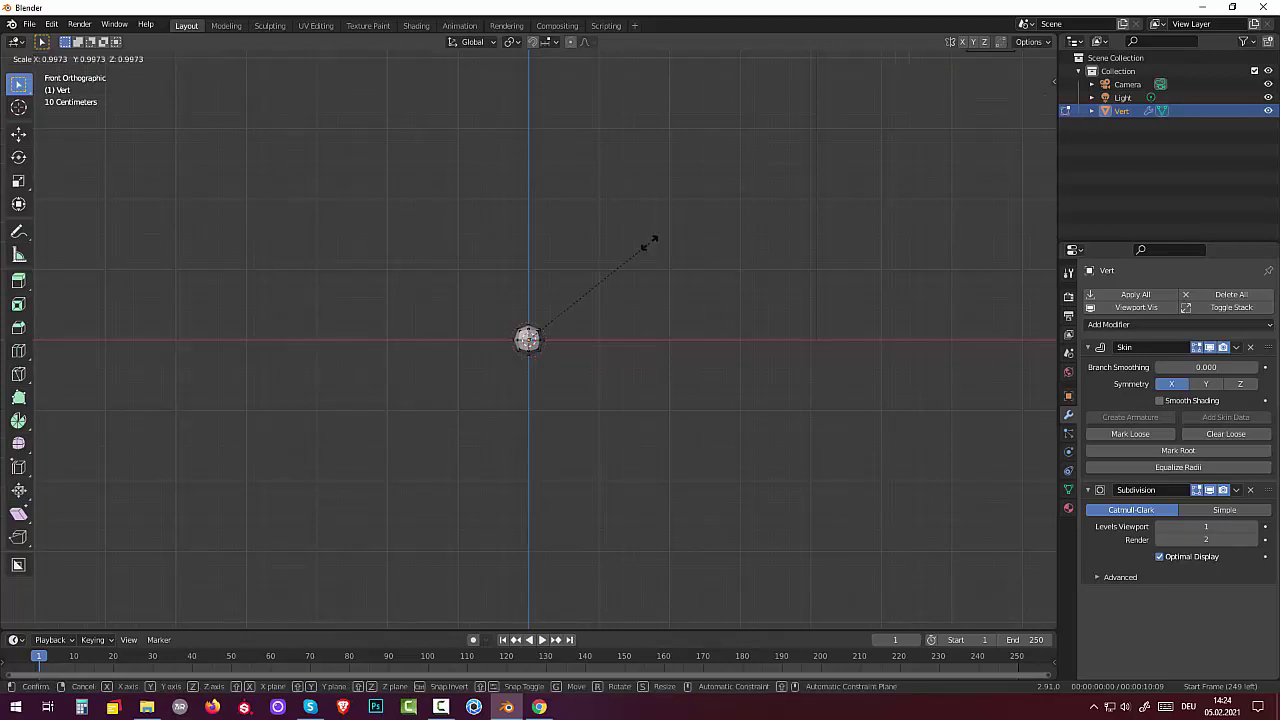
click(768, 263)
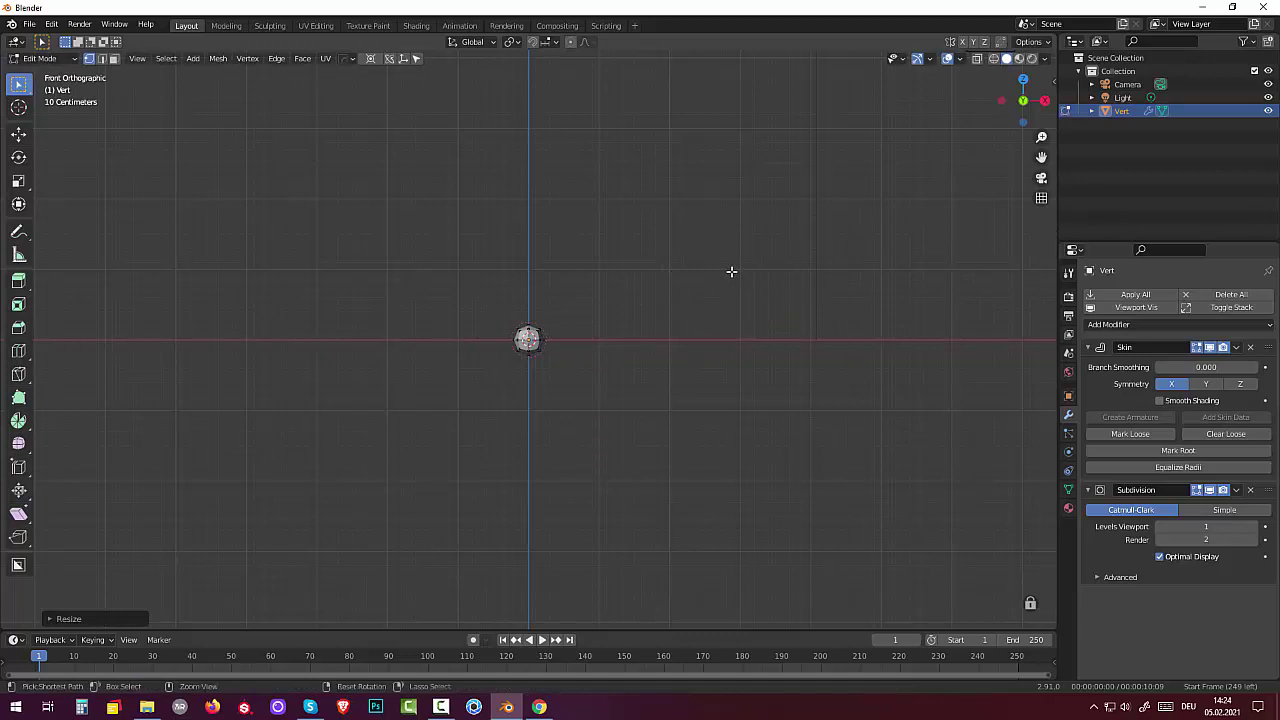
key(s)
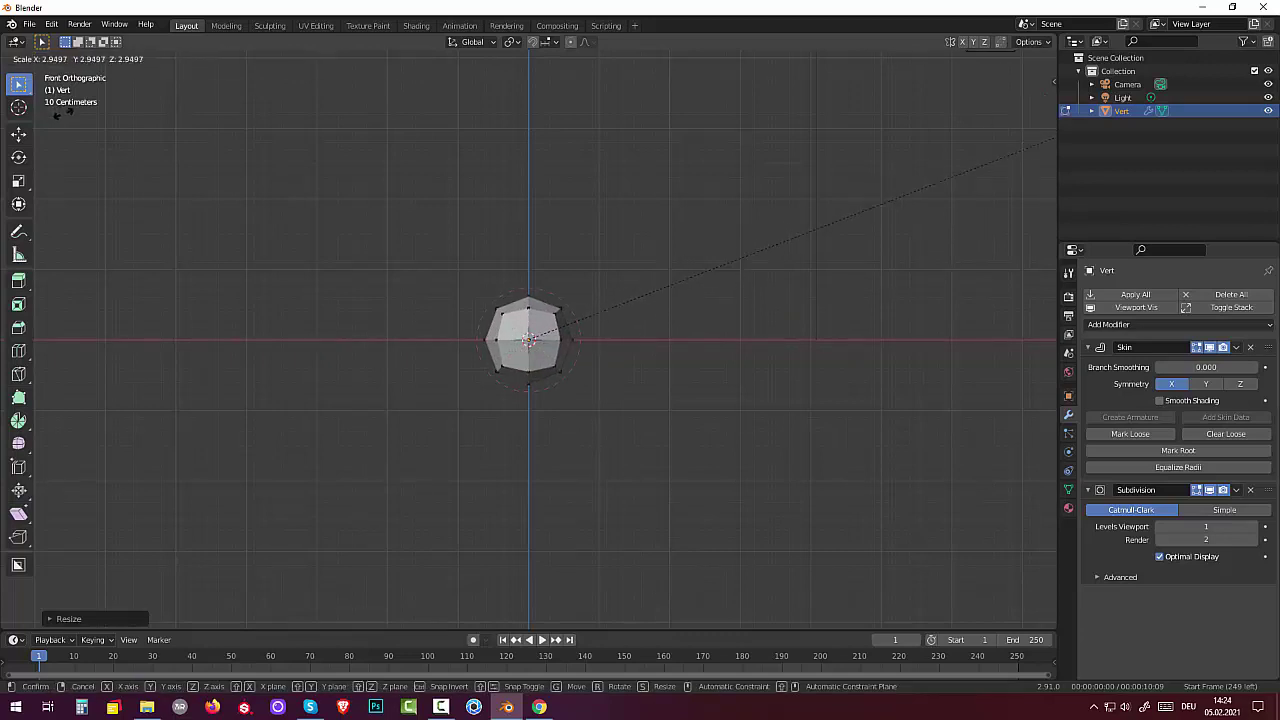
click(1060, 230)
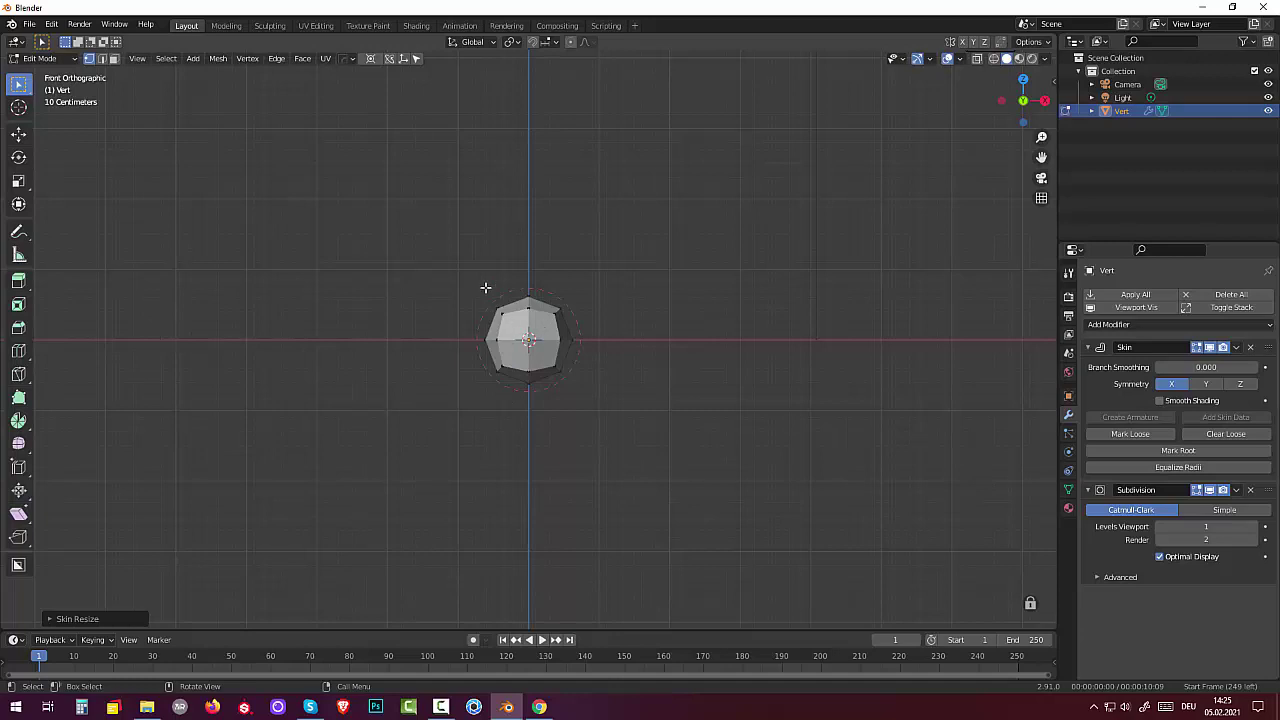
Extrude the vertex straight up three times to build a tall vertical body
key(g)
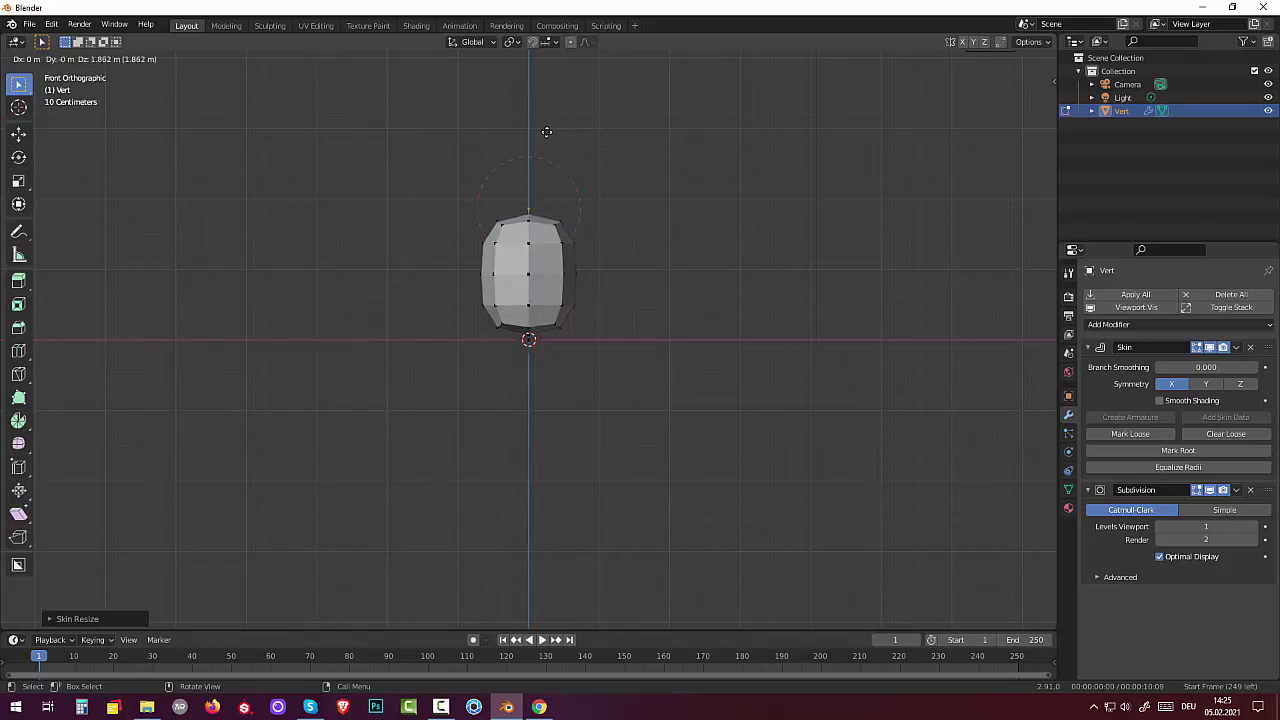
key(z)
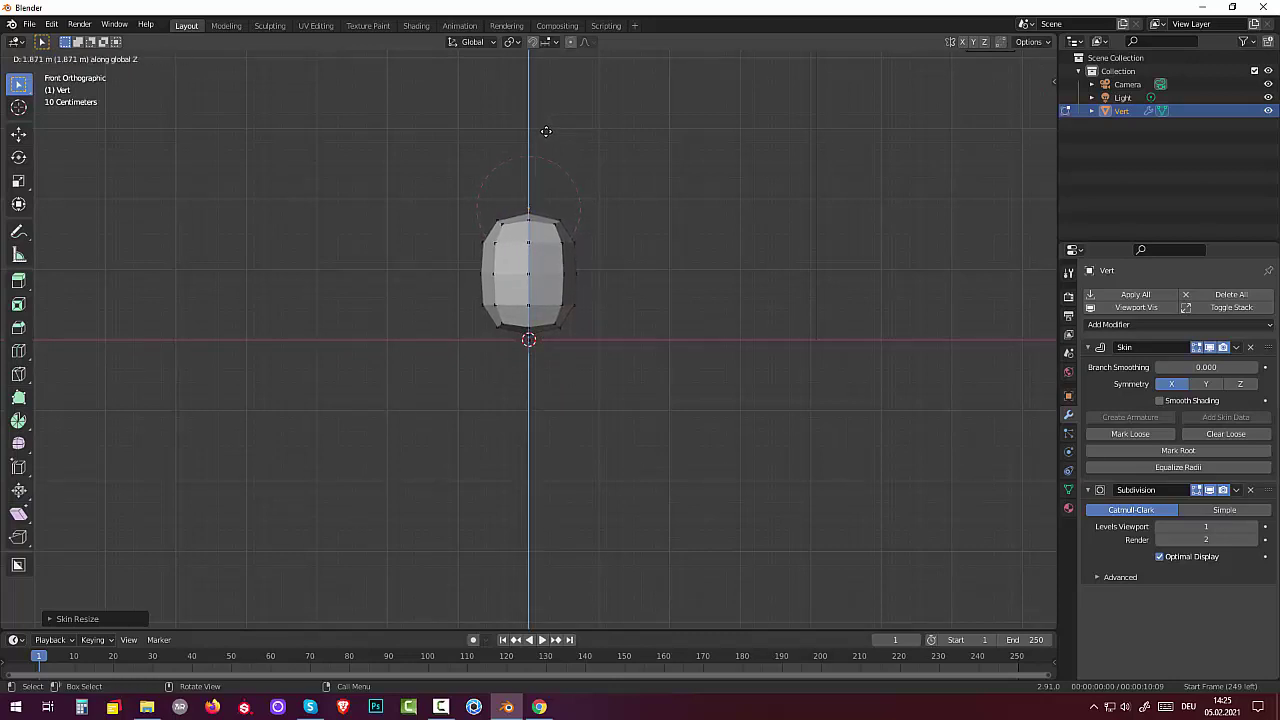
click(546, 131)
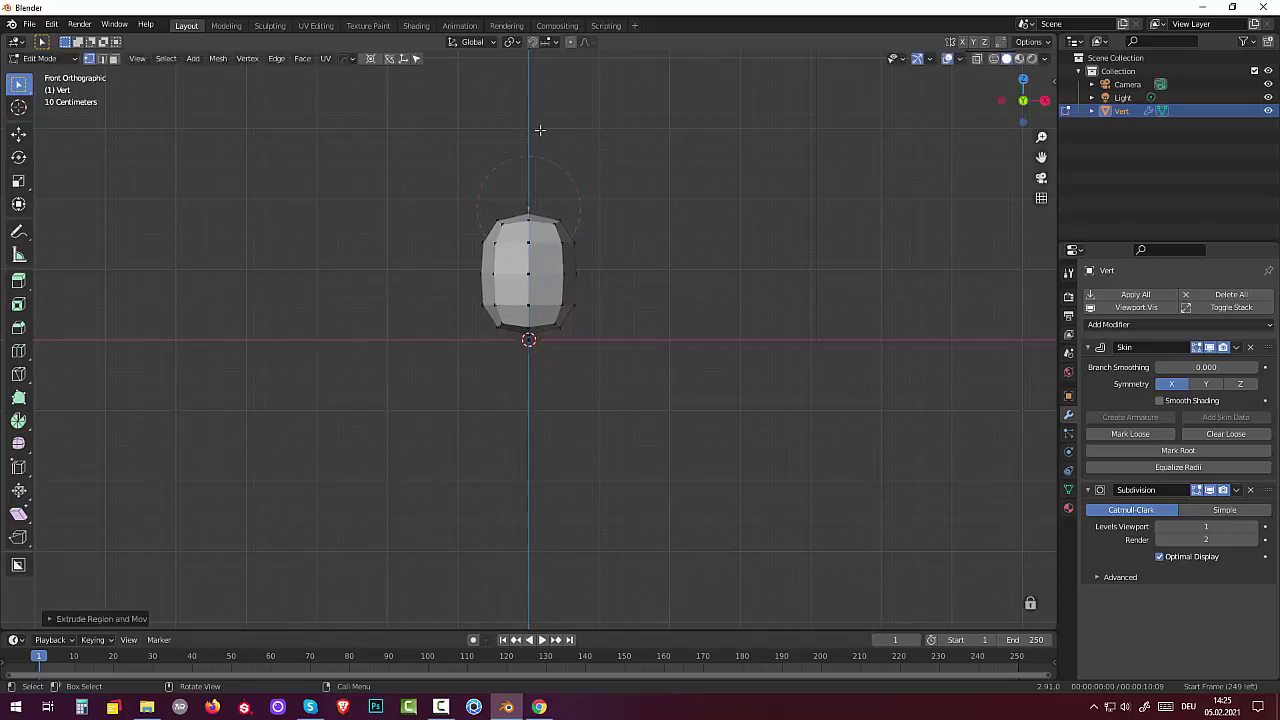
key(e)
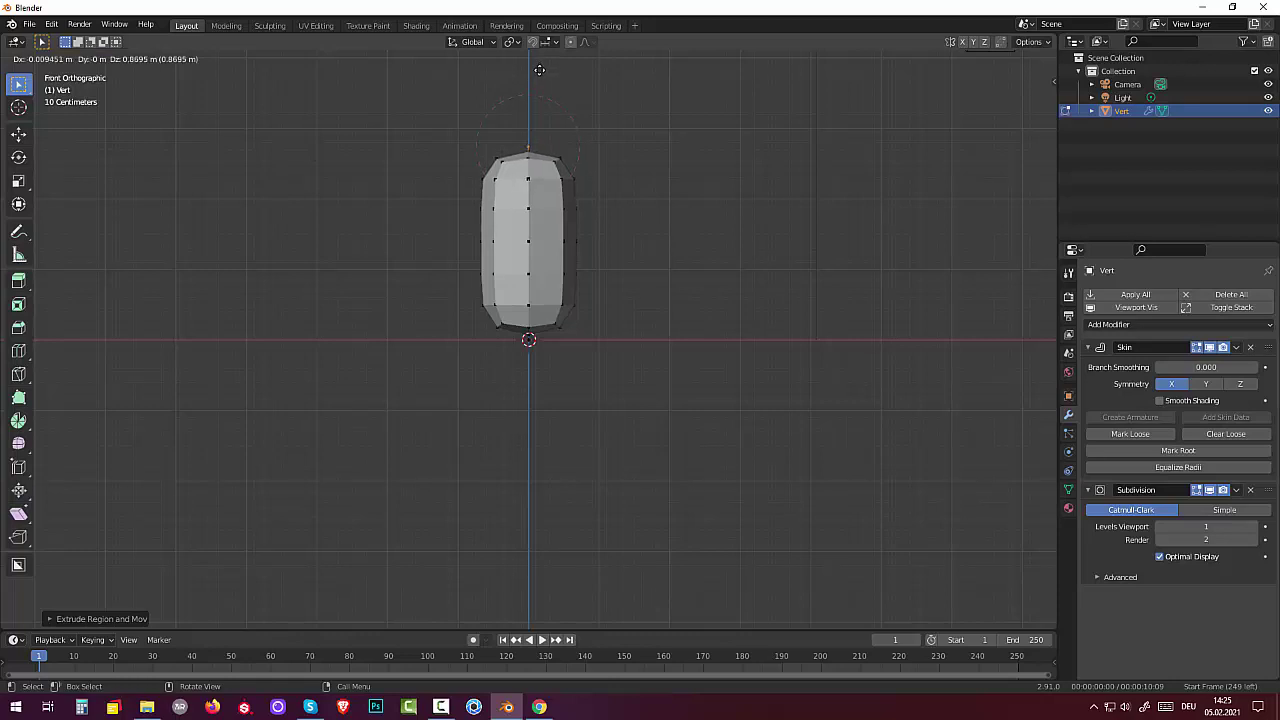
click(540, 71)
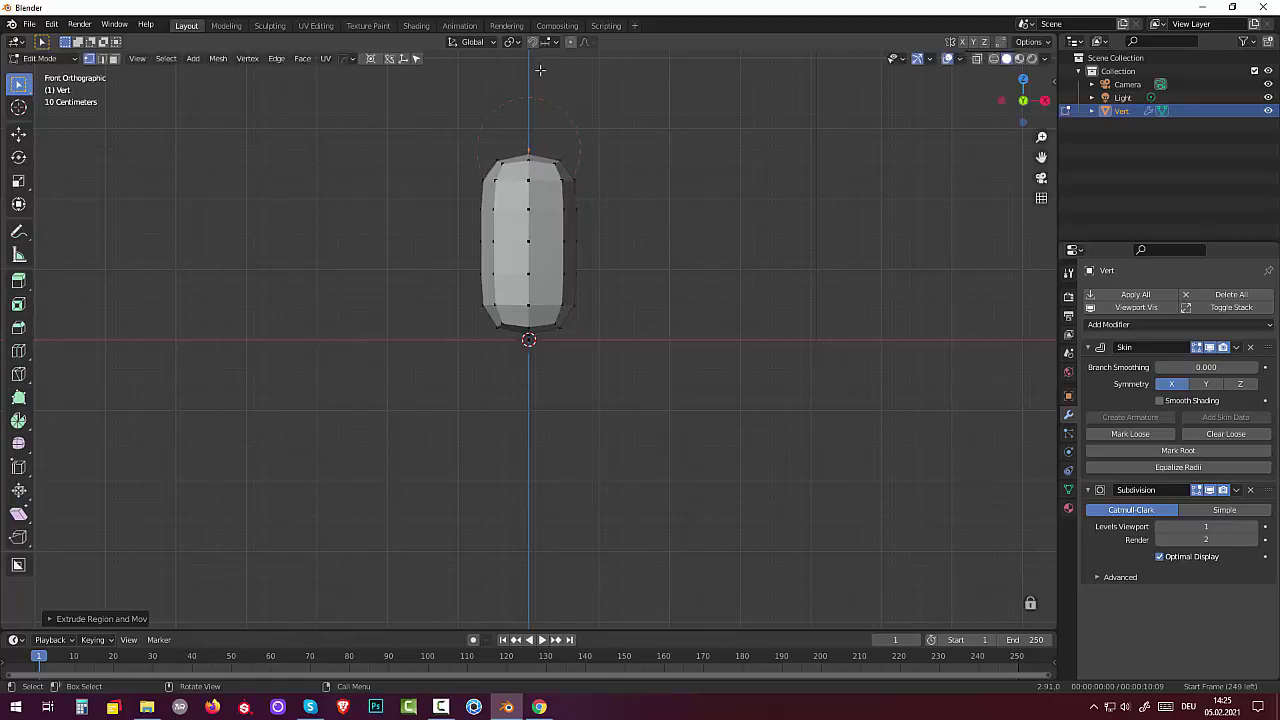
key(e)
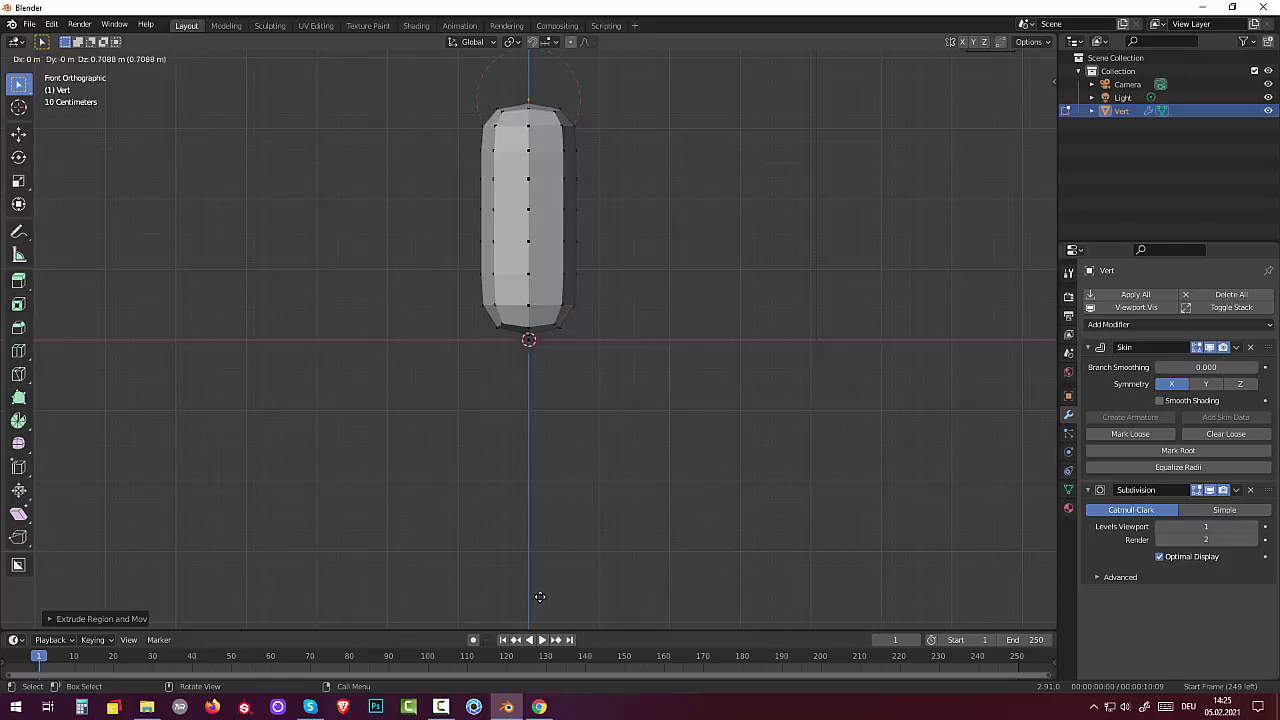
click(540, 597)
Shrink the top vertex's skin radius into a tapered tip and enable X-Ray
key(ctrl+a)
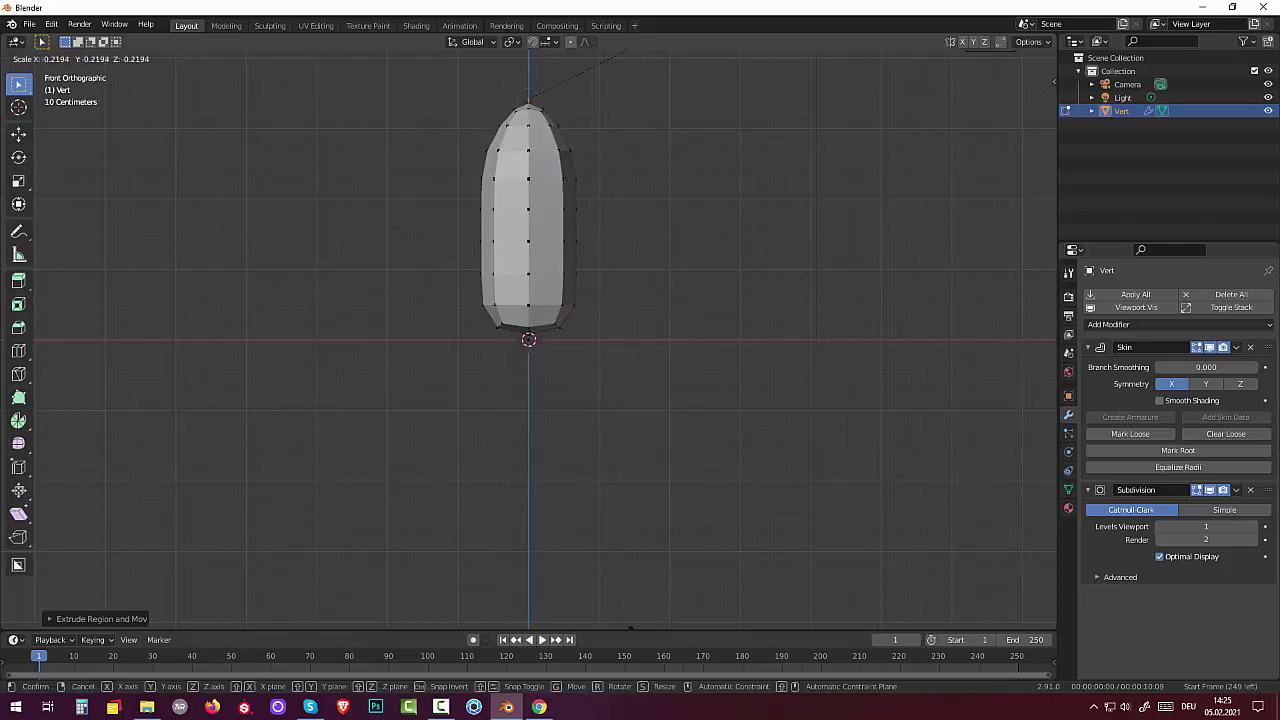
click(618, 62)
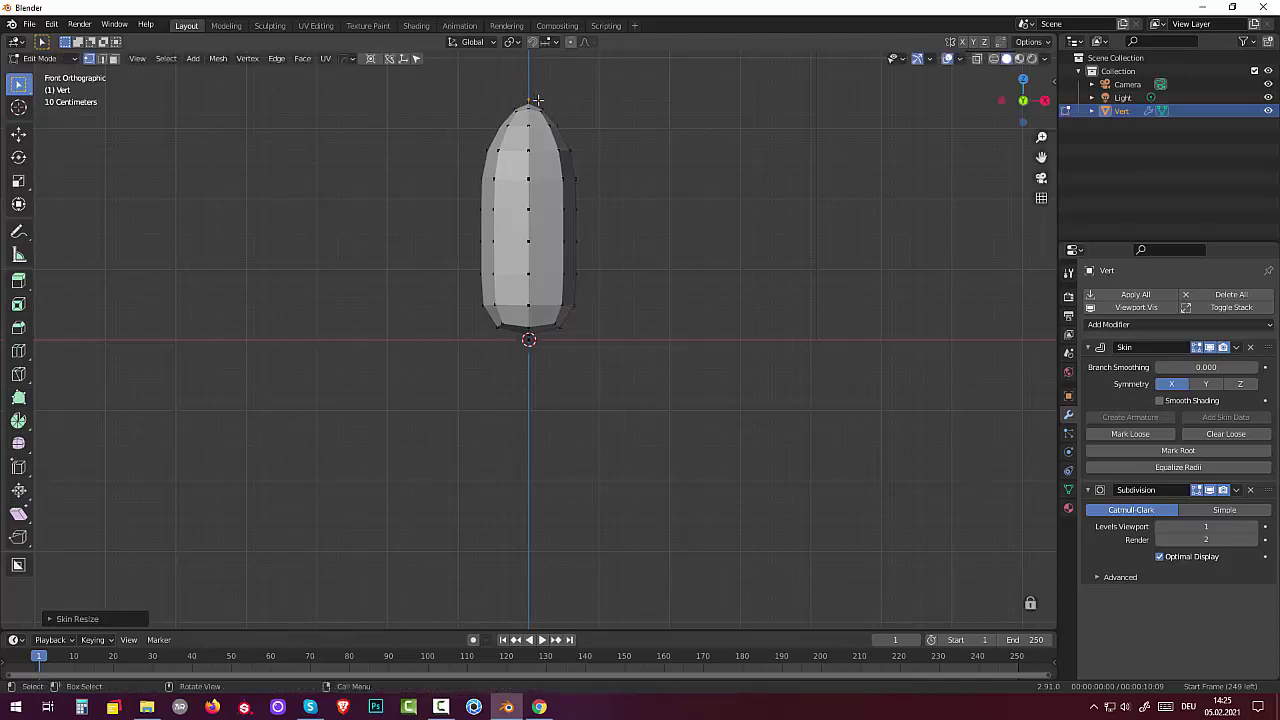
click(528, 147)
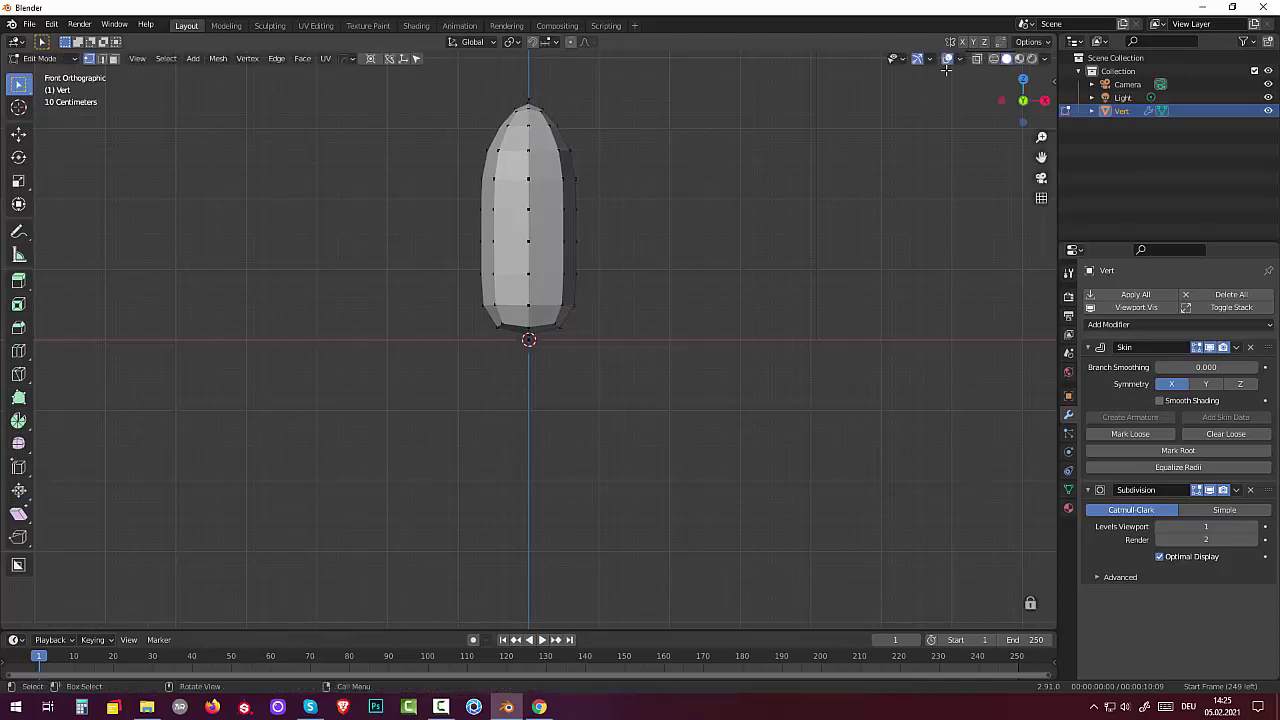
click(978, 59)
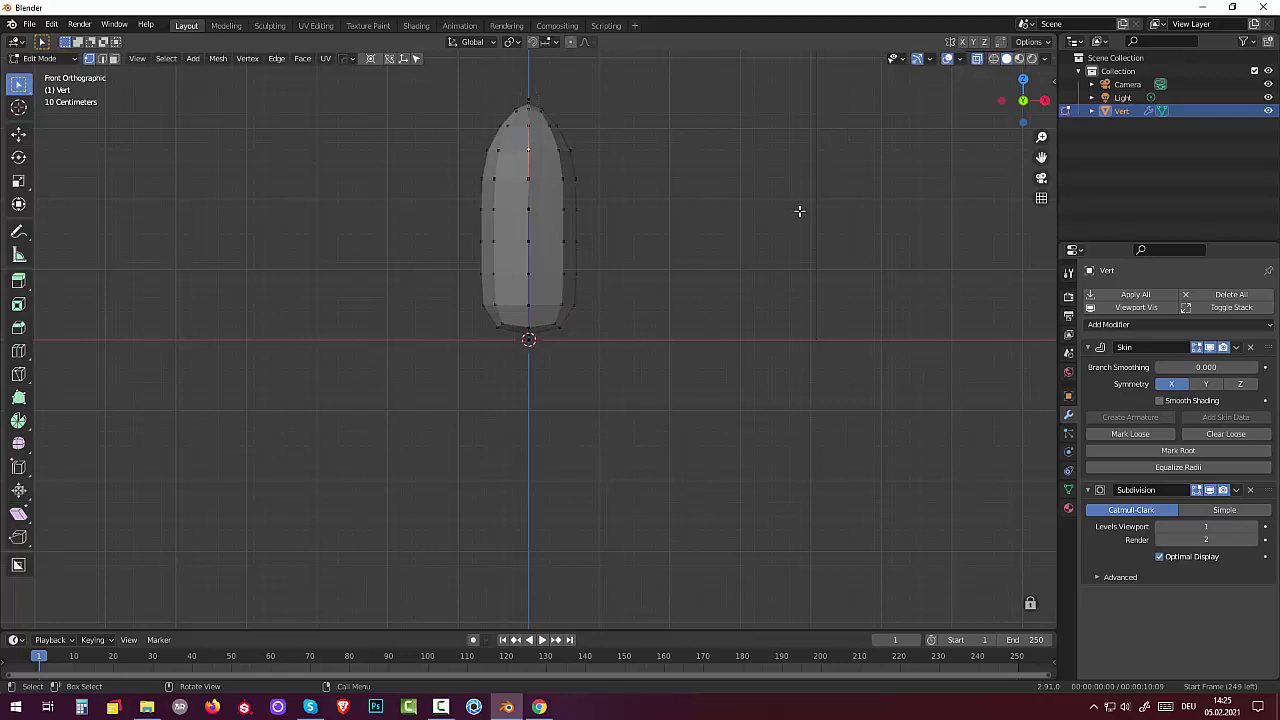
Narrow and raise the top vertices into a slim neck, and mark the bottom vertex as root
key(ctrl)
key(ctrl+a)
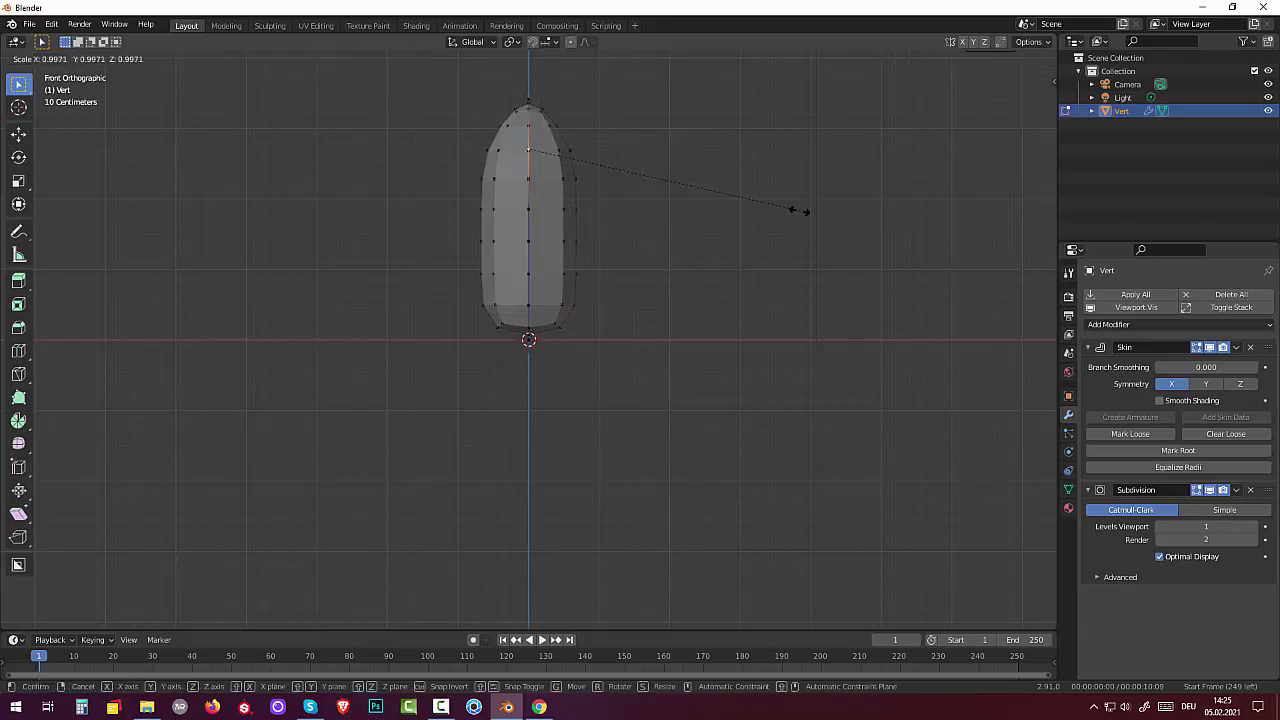
click(600, 158)
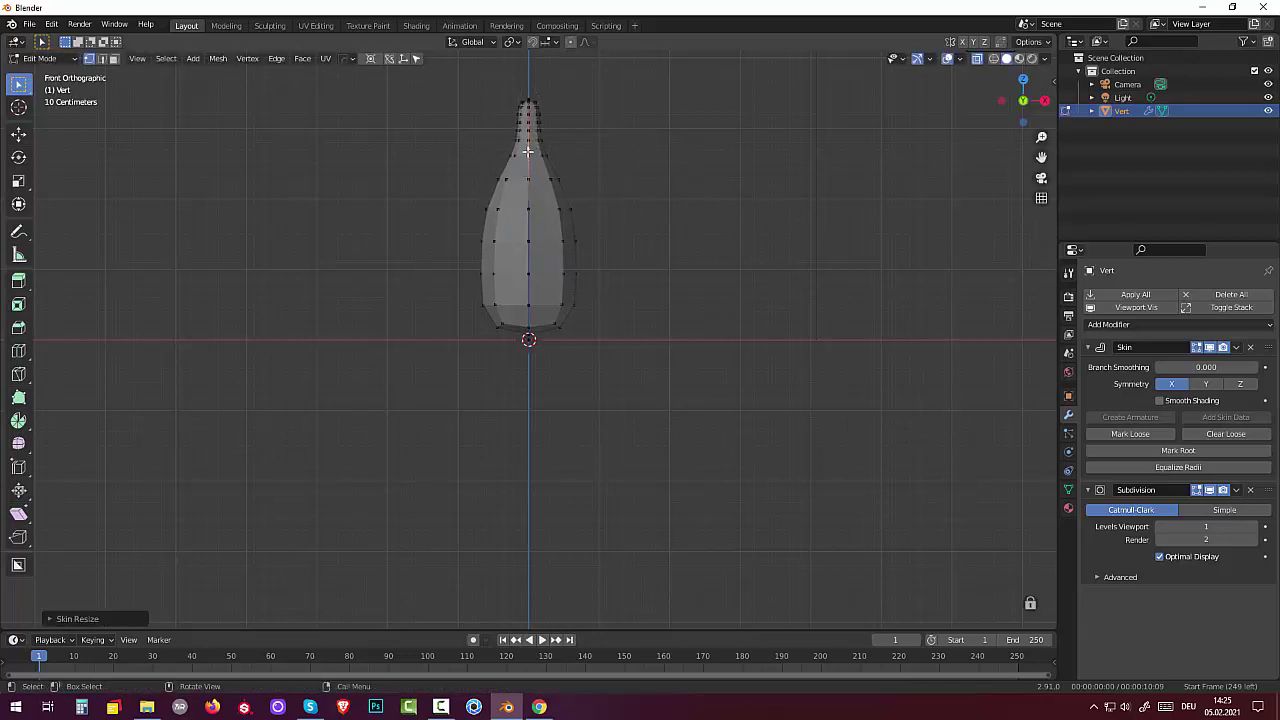
key(g)
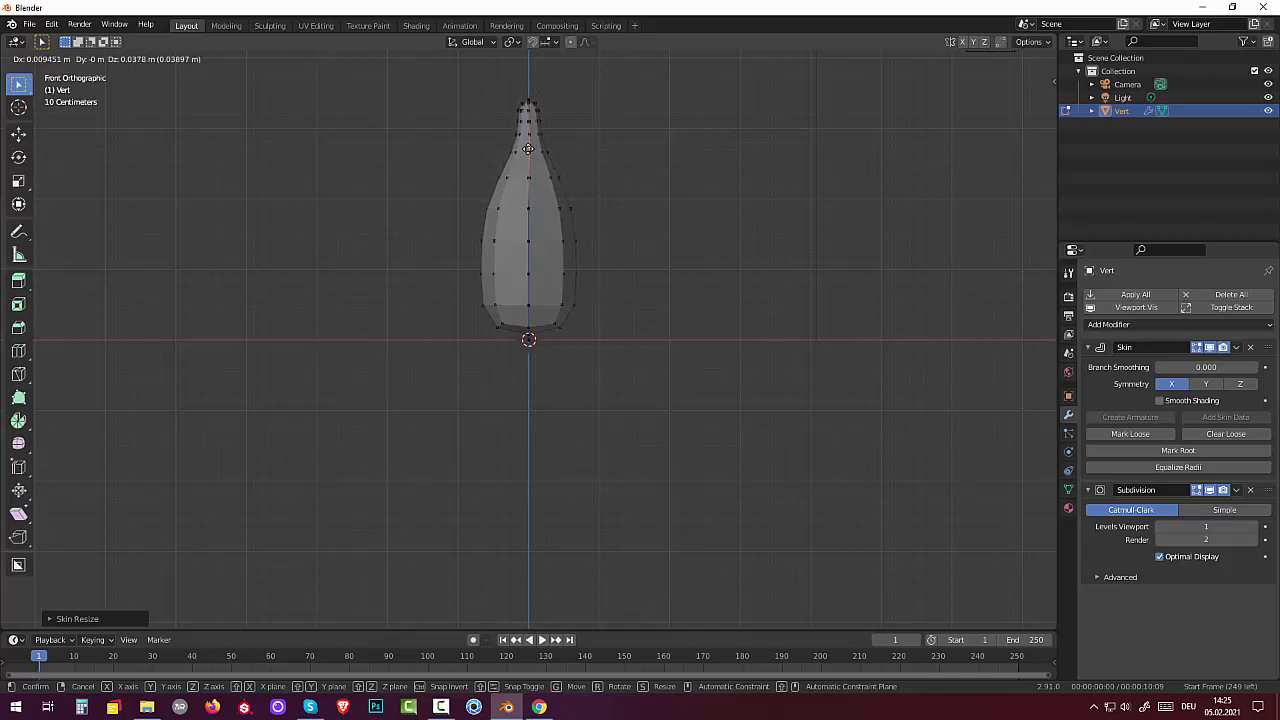
click(527, 149)
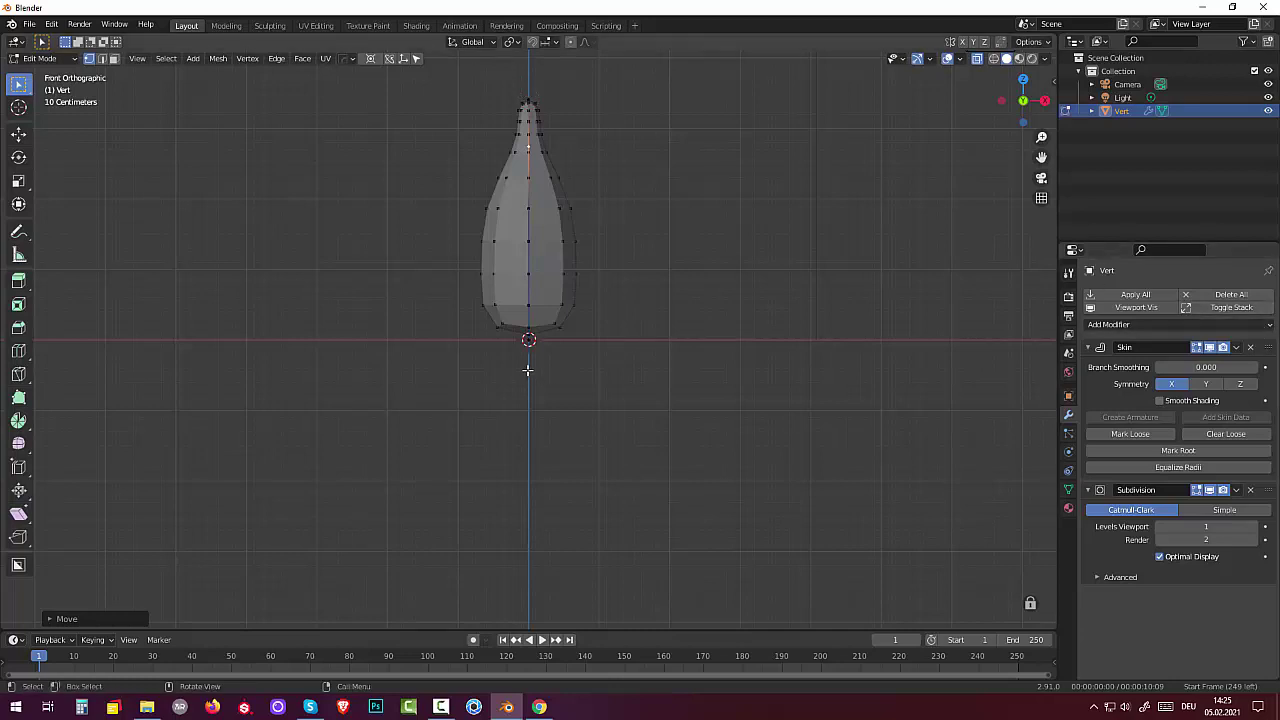
click(528, 339)
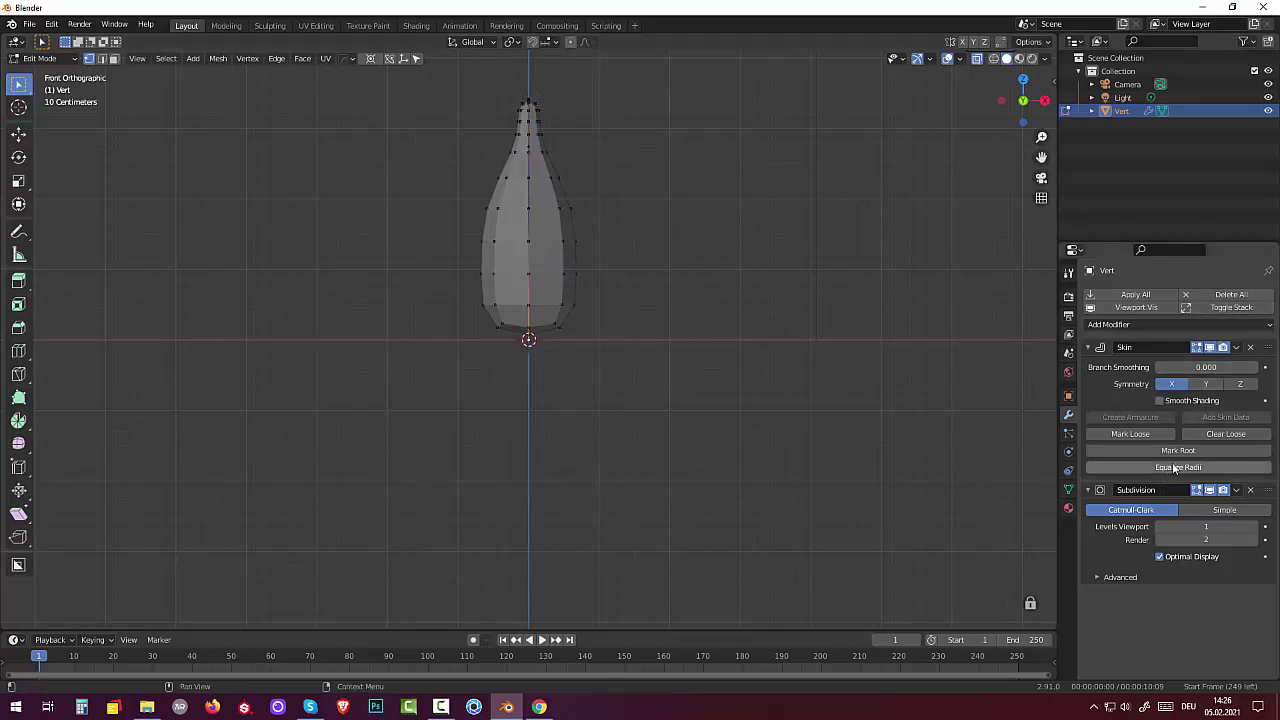
click(1176, 453)
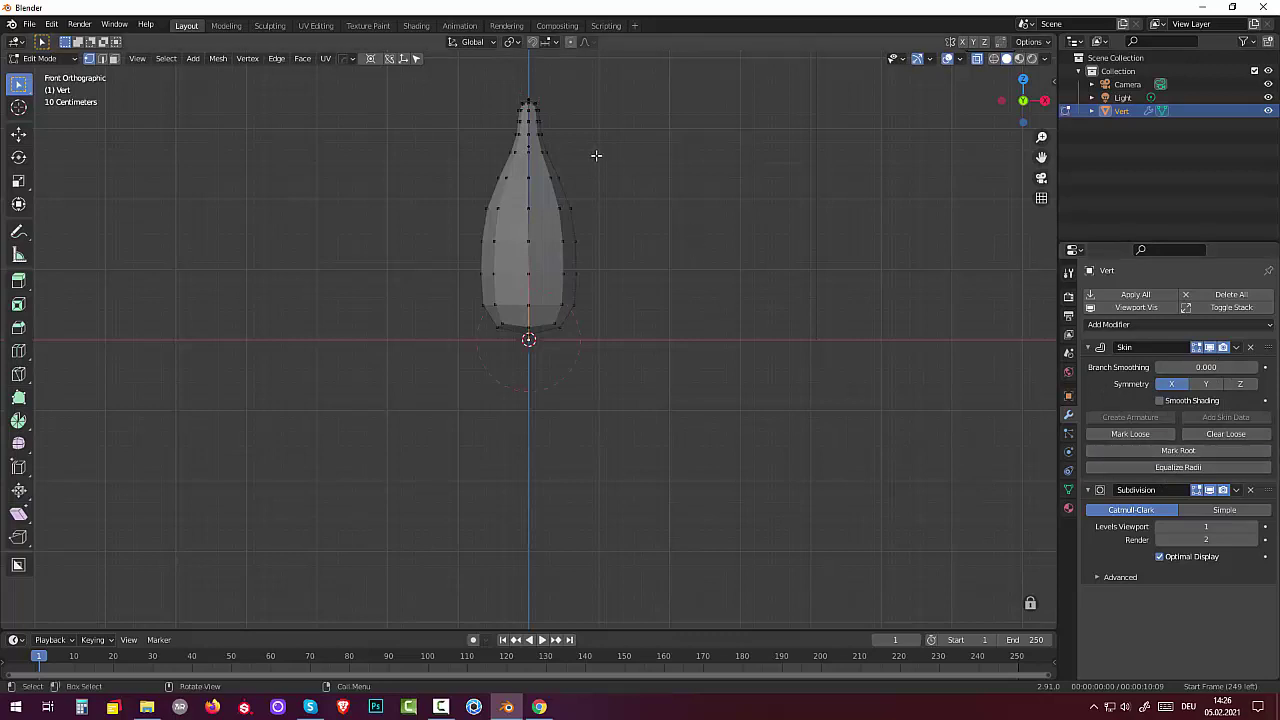
Undo the stray top extrusion and widen the neck vertex's skin about 1.22 times
click(528, 145)
key(ctrl+a)
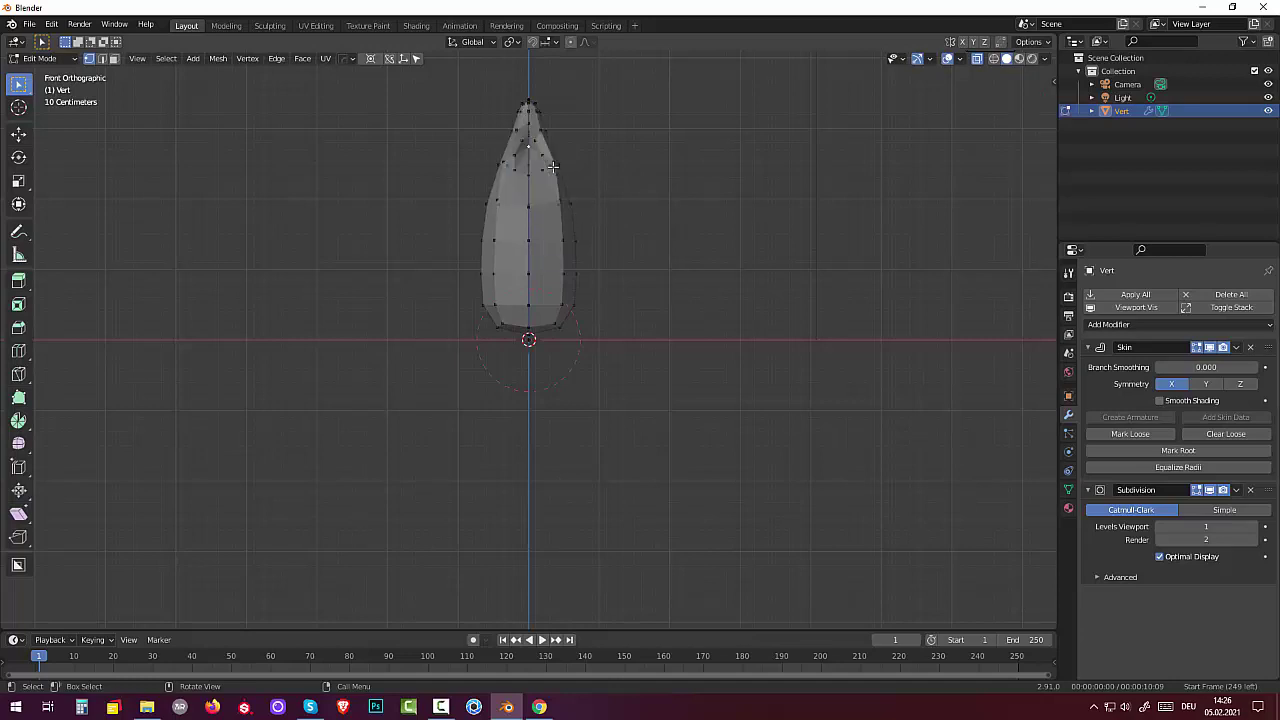
key(e)
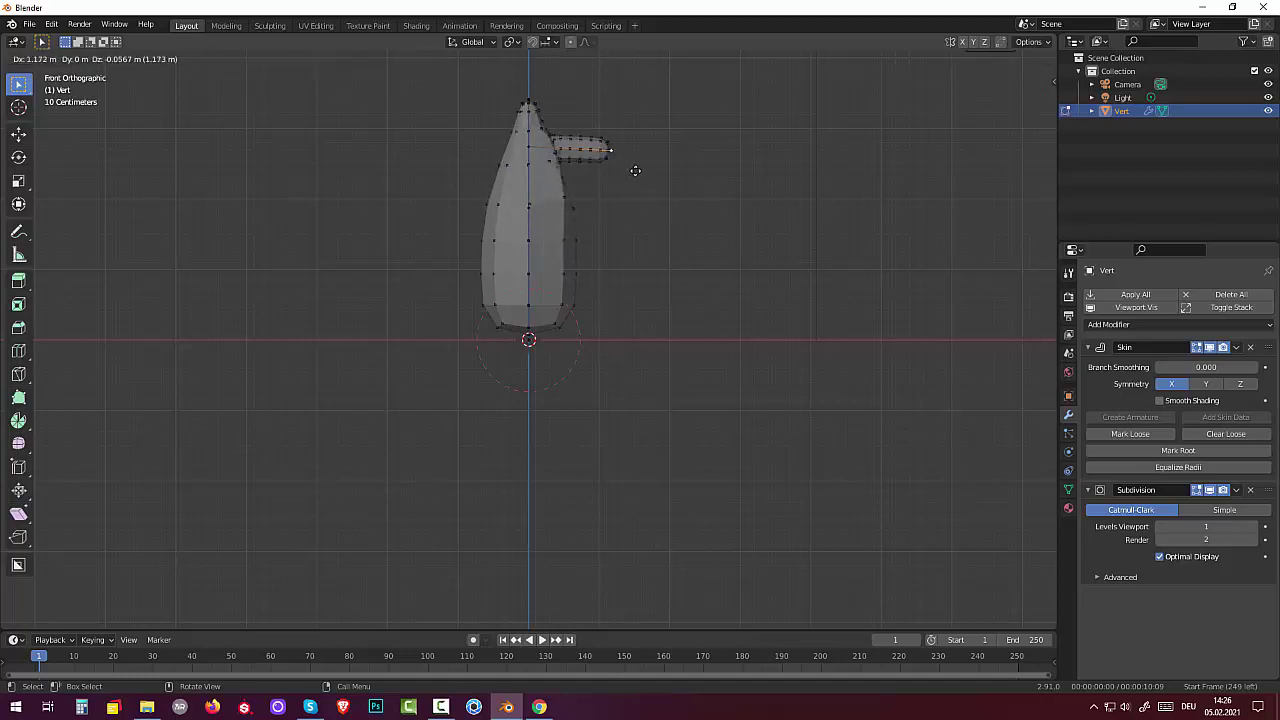
key(Escape)
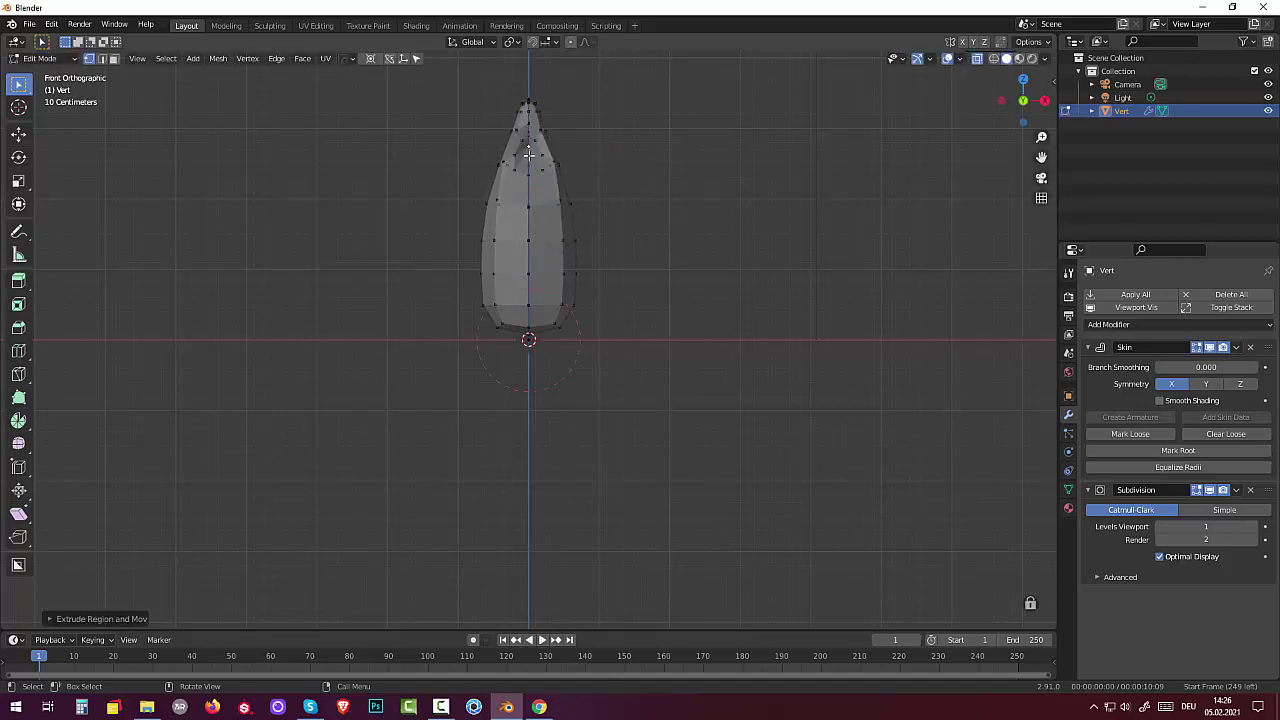
key(s)
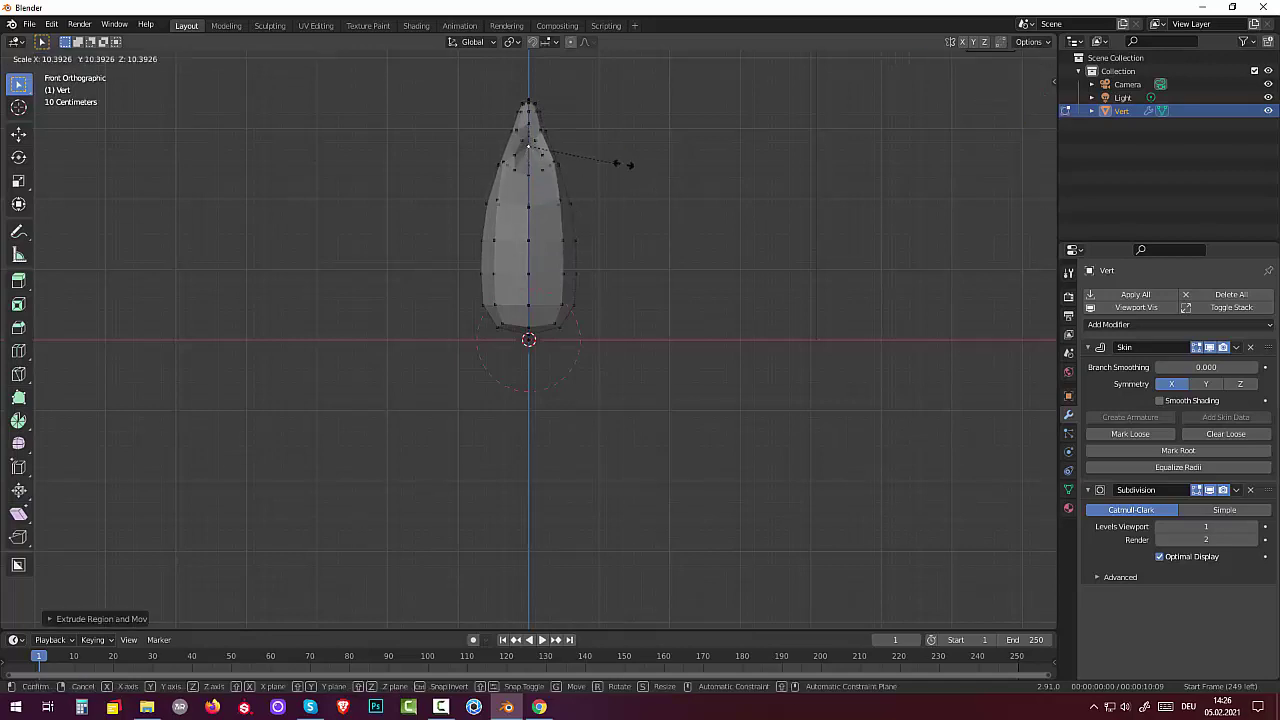
key(Escape)
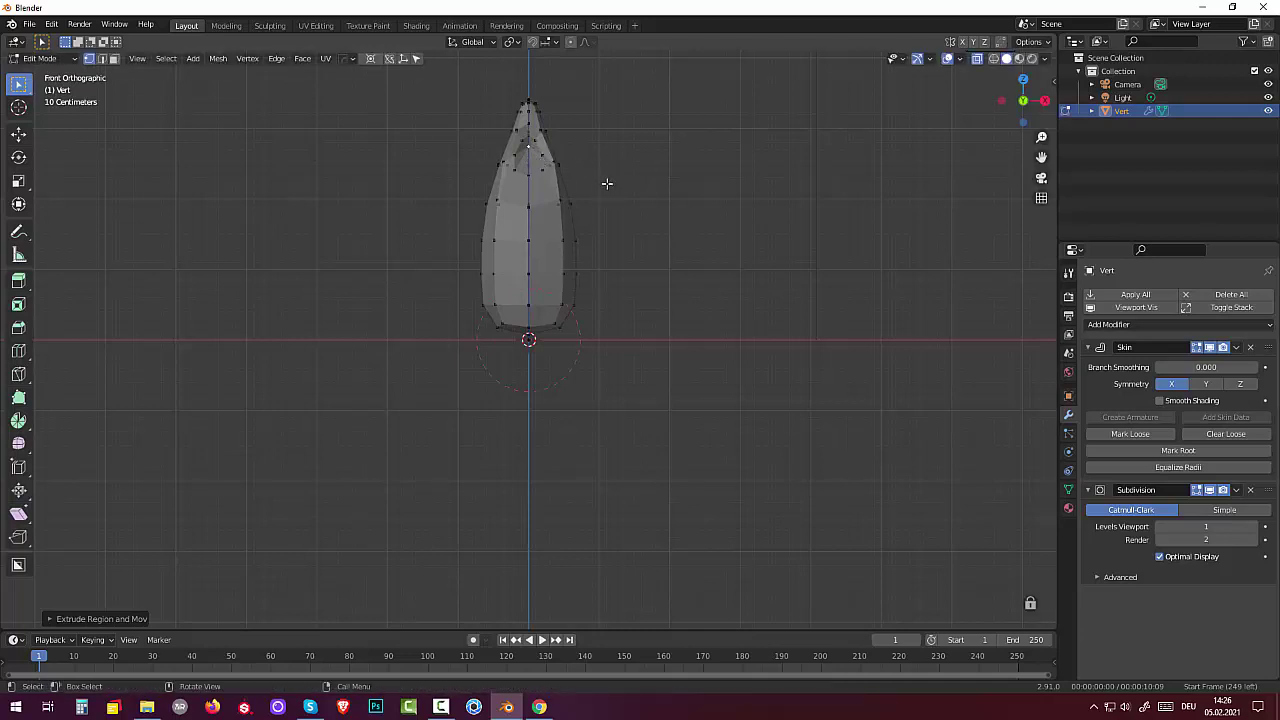
key(e)
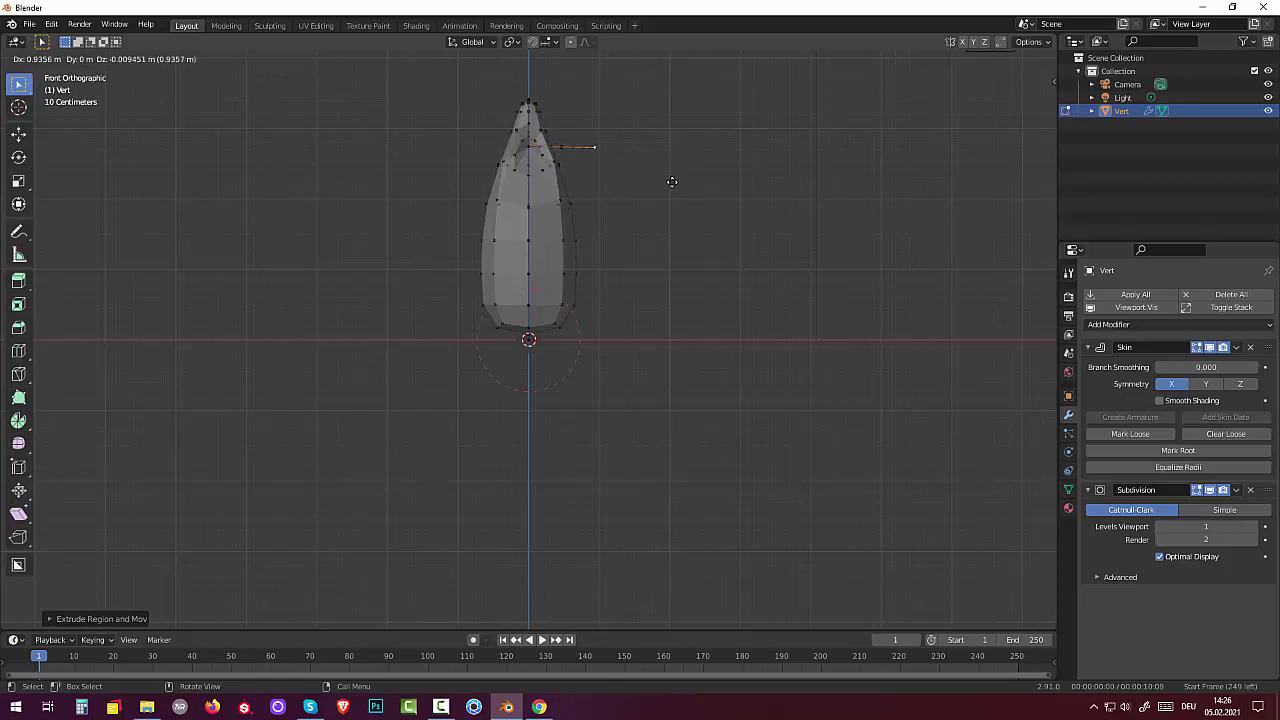
key(Escape)
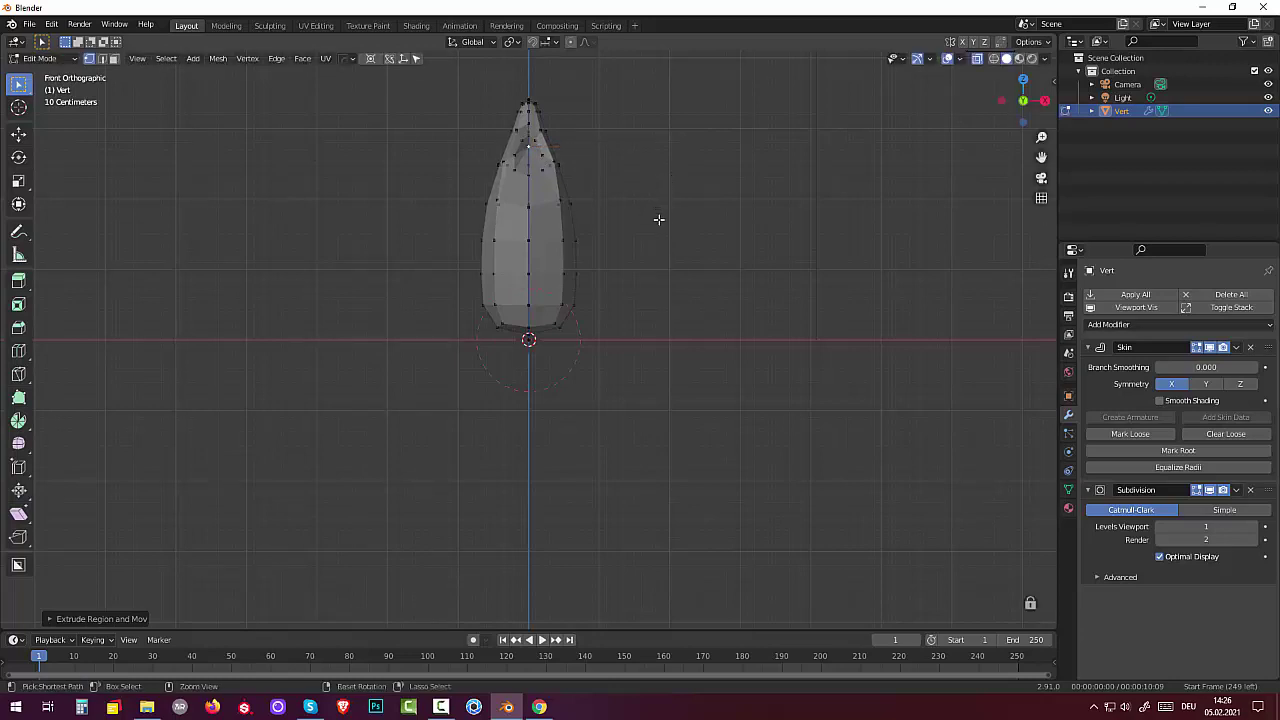
key(ctrl+z)
key(ctrl+z)
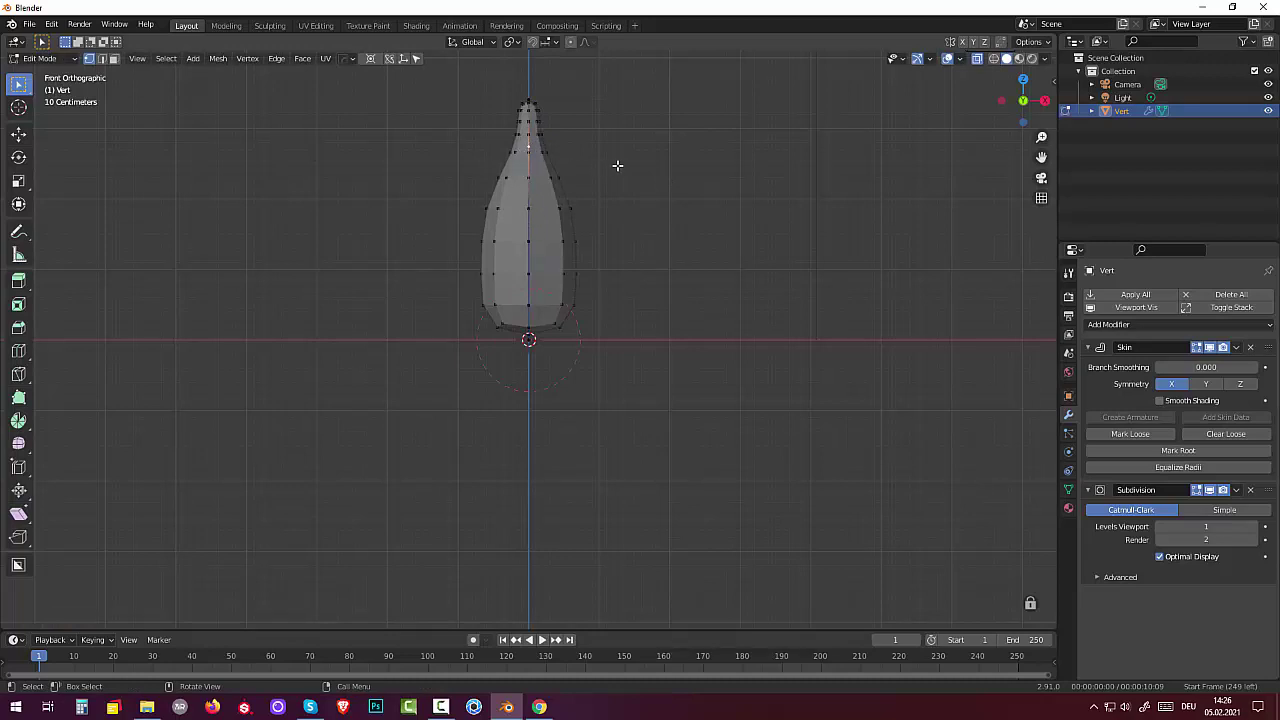
key(s)
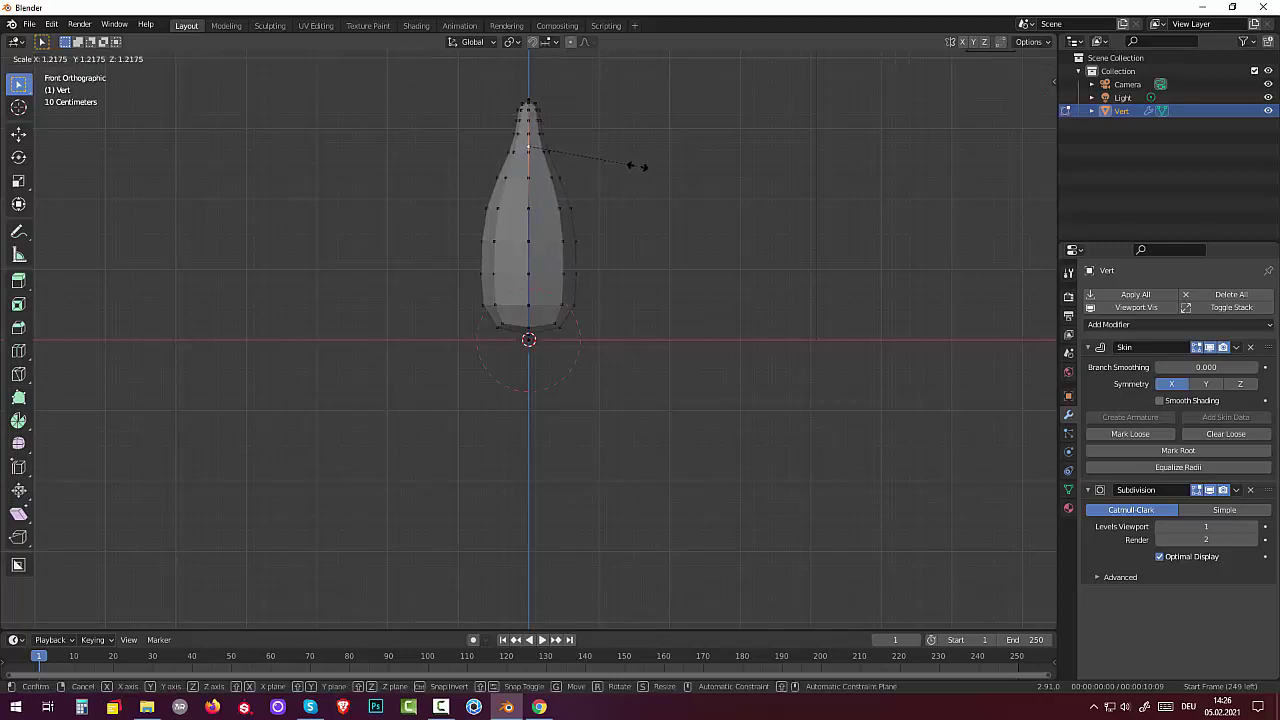
click(694, 162)
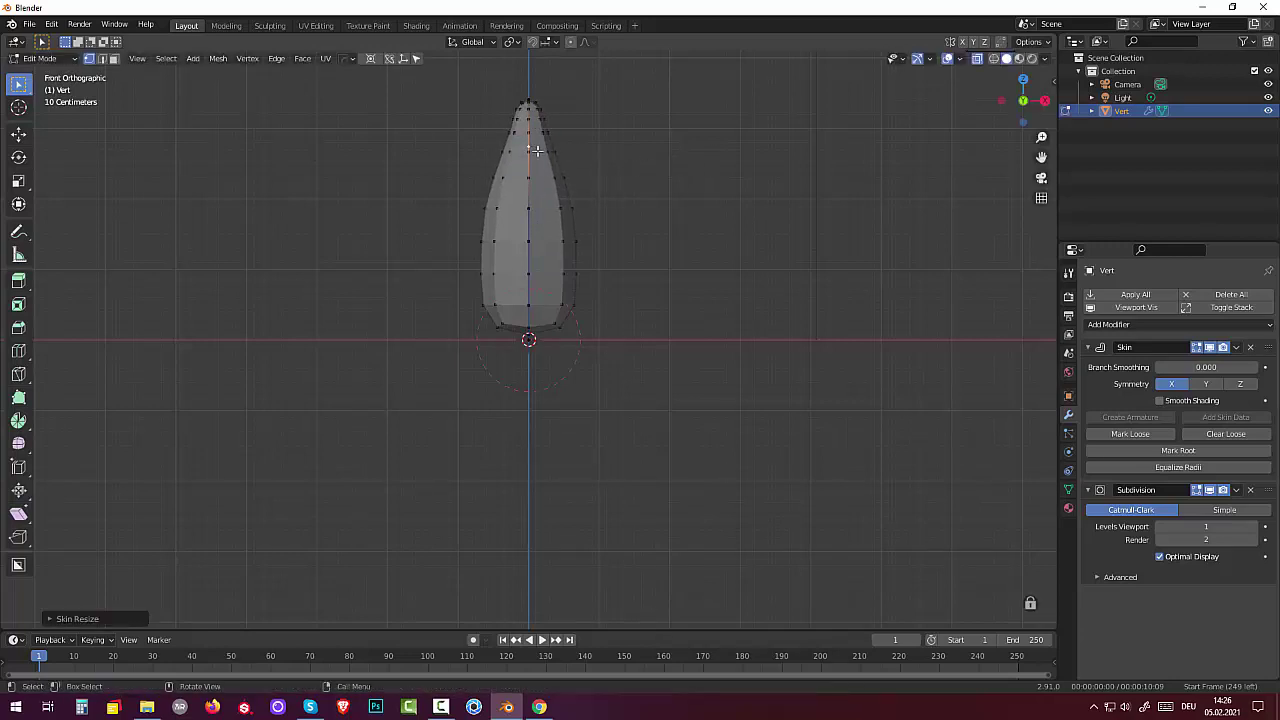
Extrude the upper vertex twice to the right, forming a long horizontal arm
key(e)
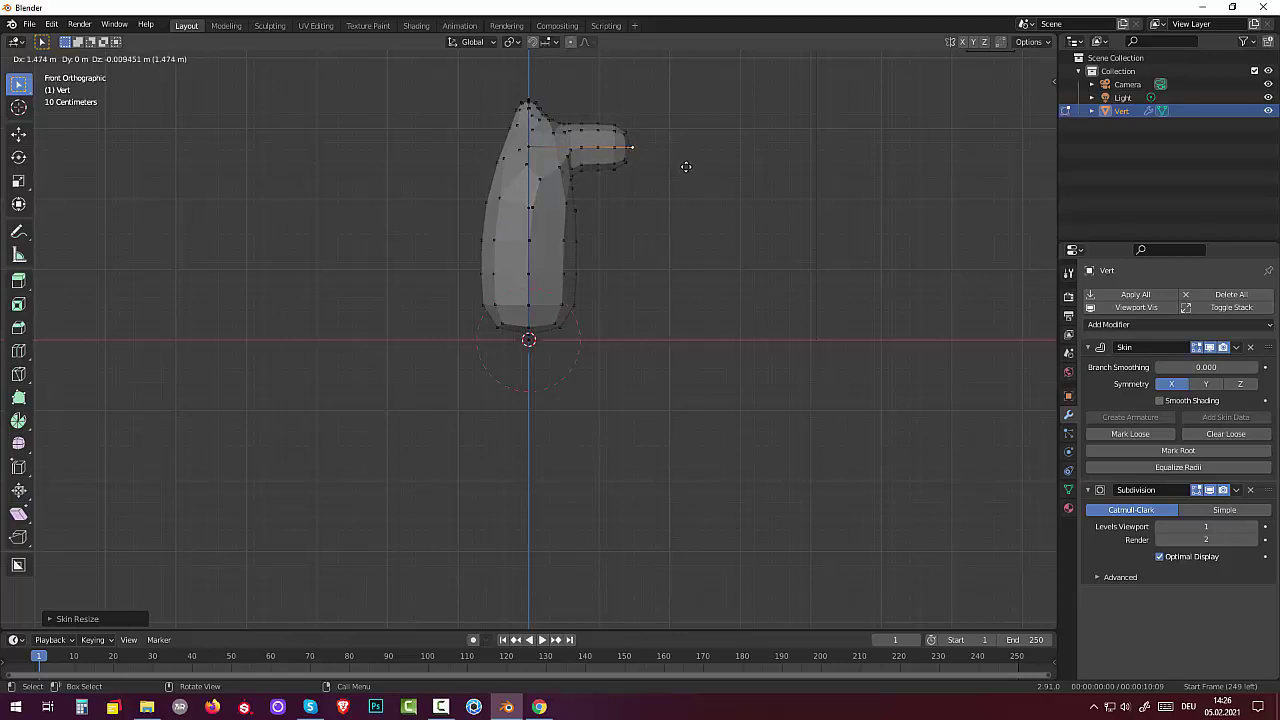
click(686, 165)
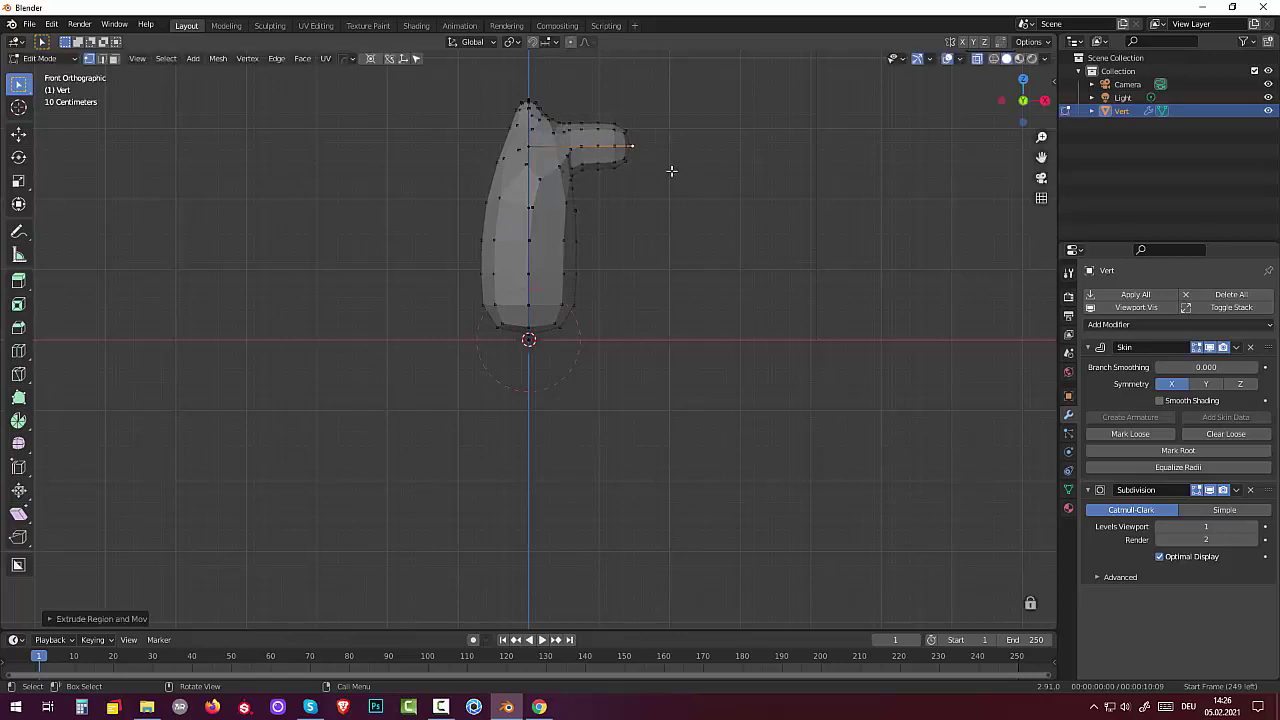
key(e)
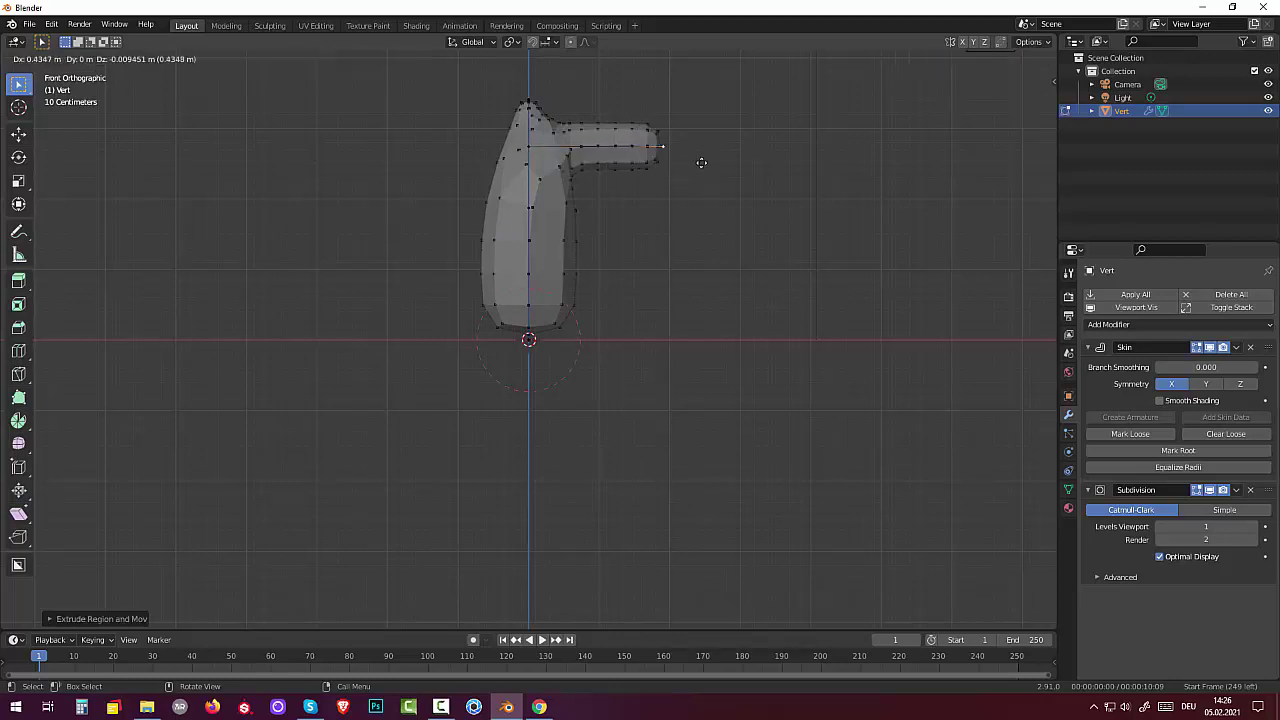
click(760, 160)
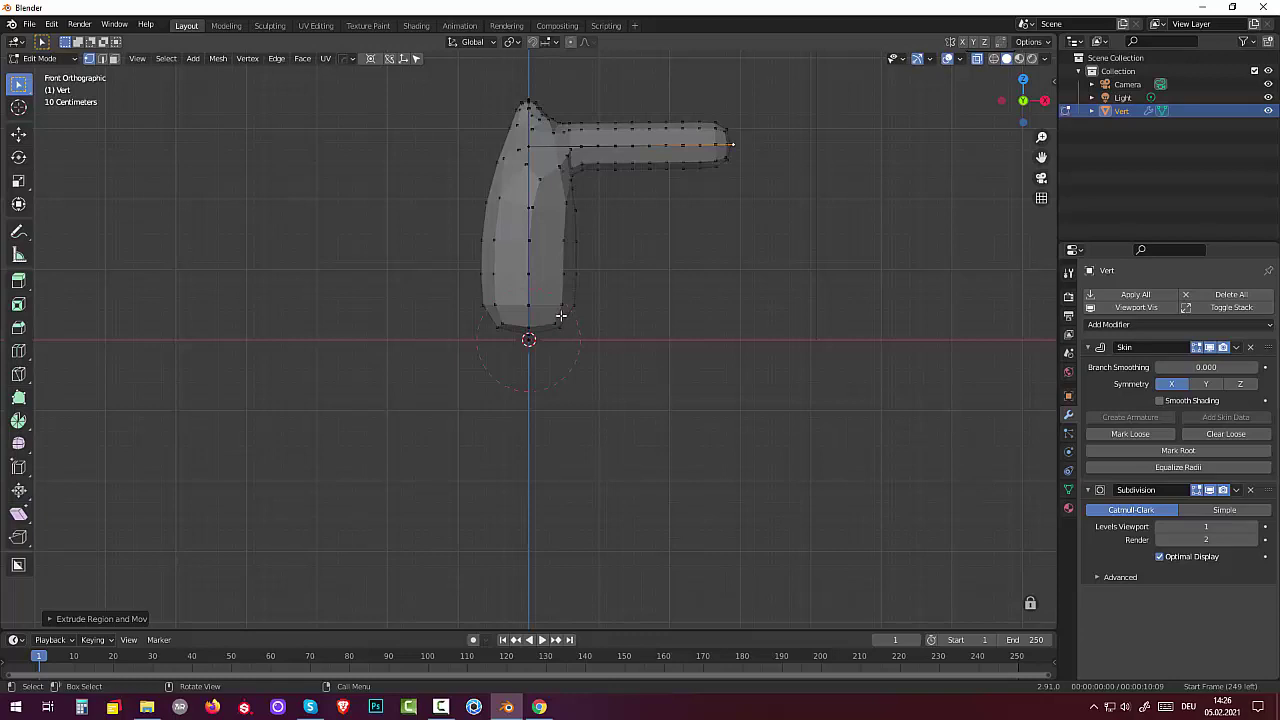
click(529, 99)
Raise the torso's top vertex, resize the shoulder skin to about 1.01, and select all vertices
key(g)
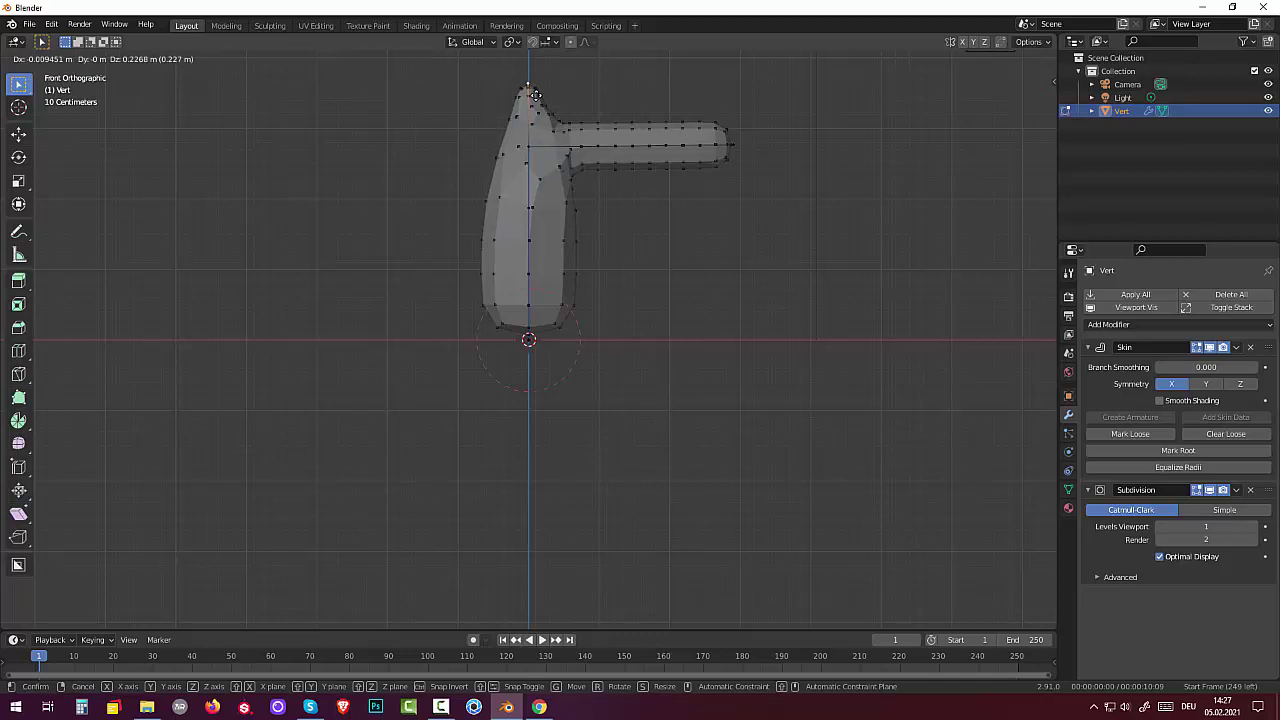
click(535, 94)
click(527, 145)
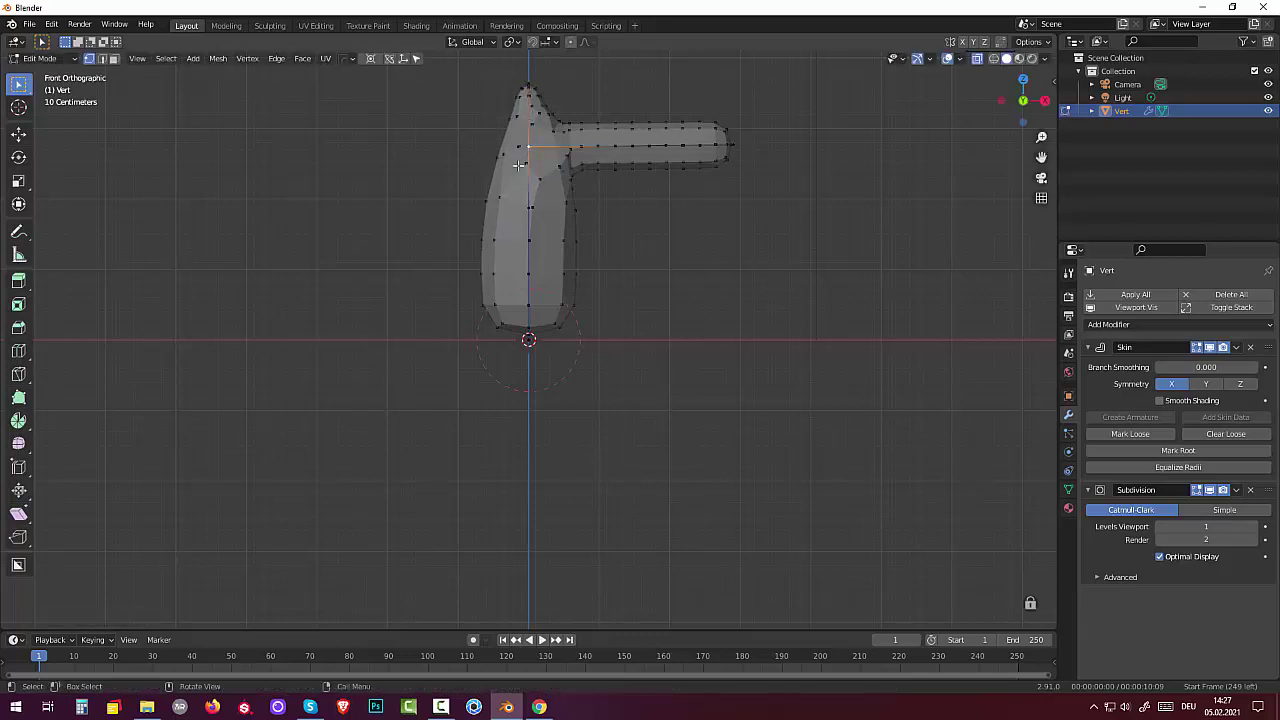
key(ctrl+a)
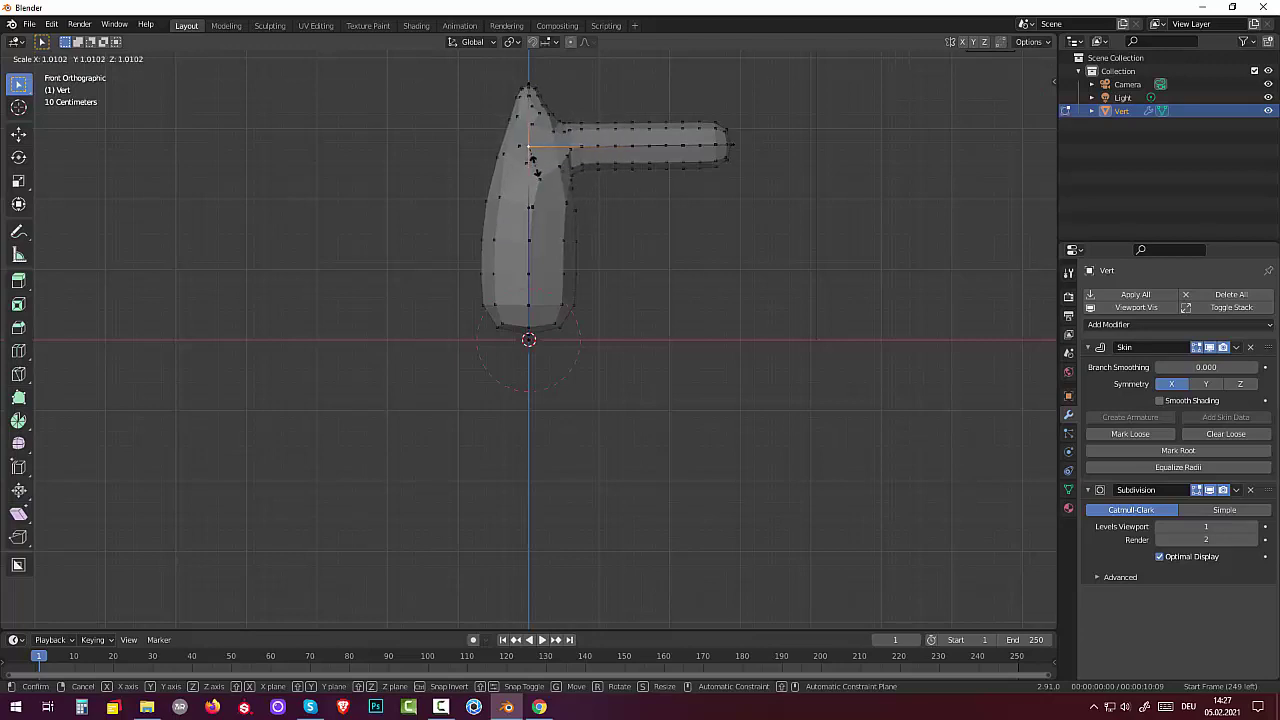
click(534, 165)
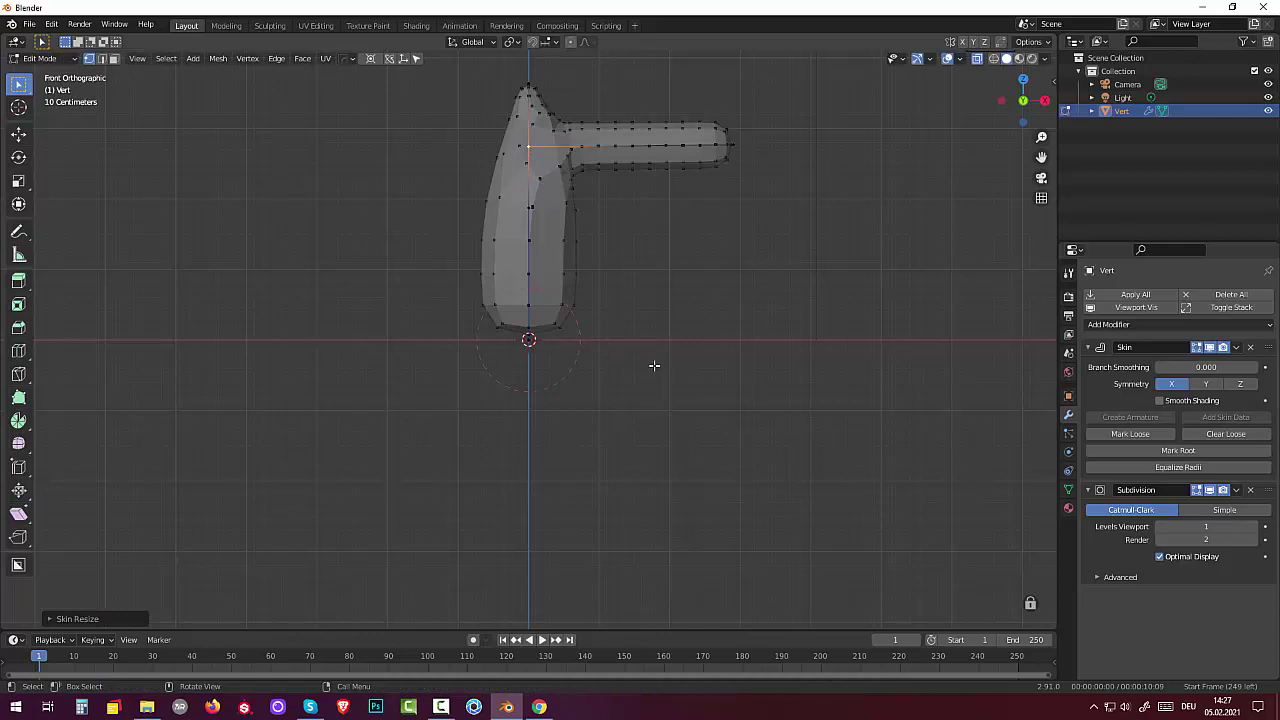
drag(516, 75, 766, 335)
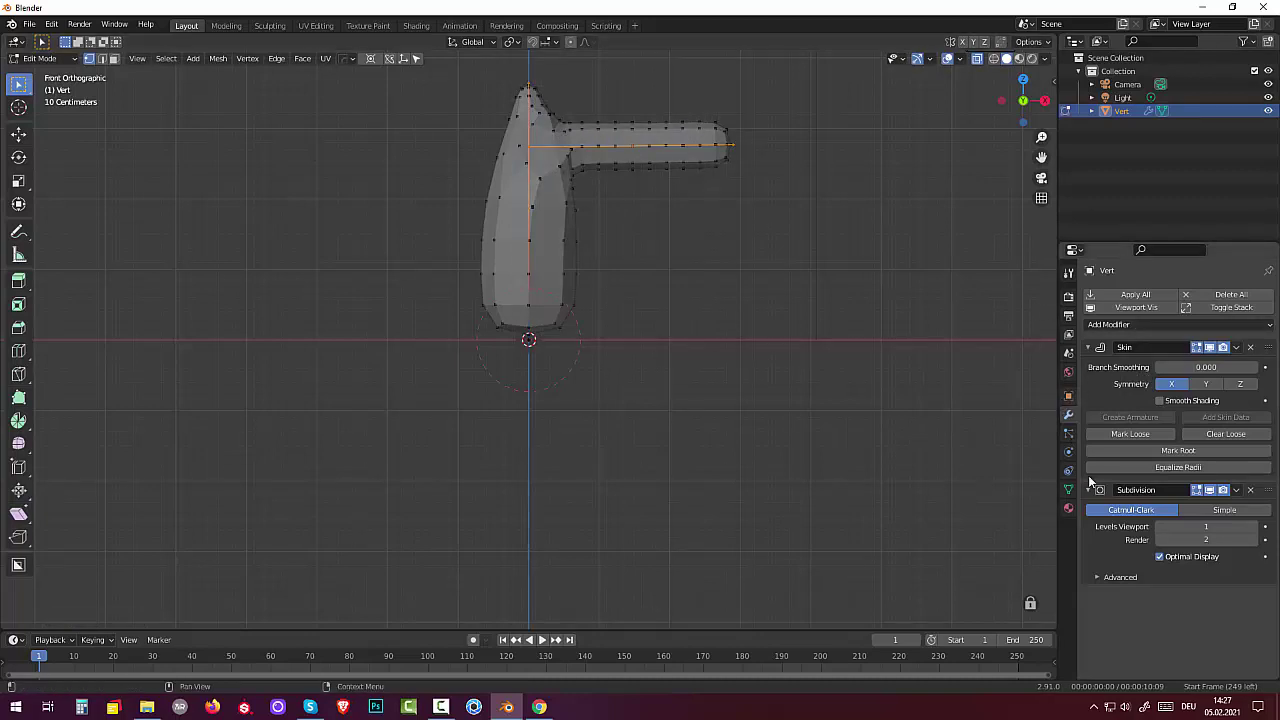
Add a Mirror modifier and drag it above Skin and Subdivision in the stack
click(1108, 327)
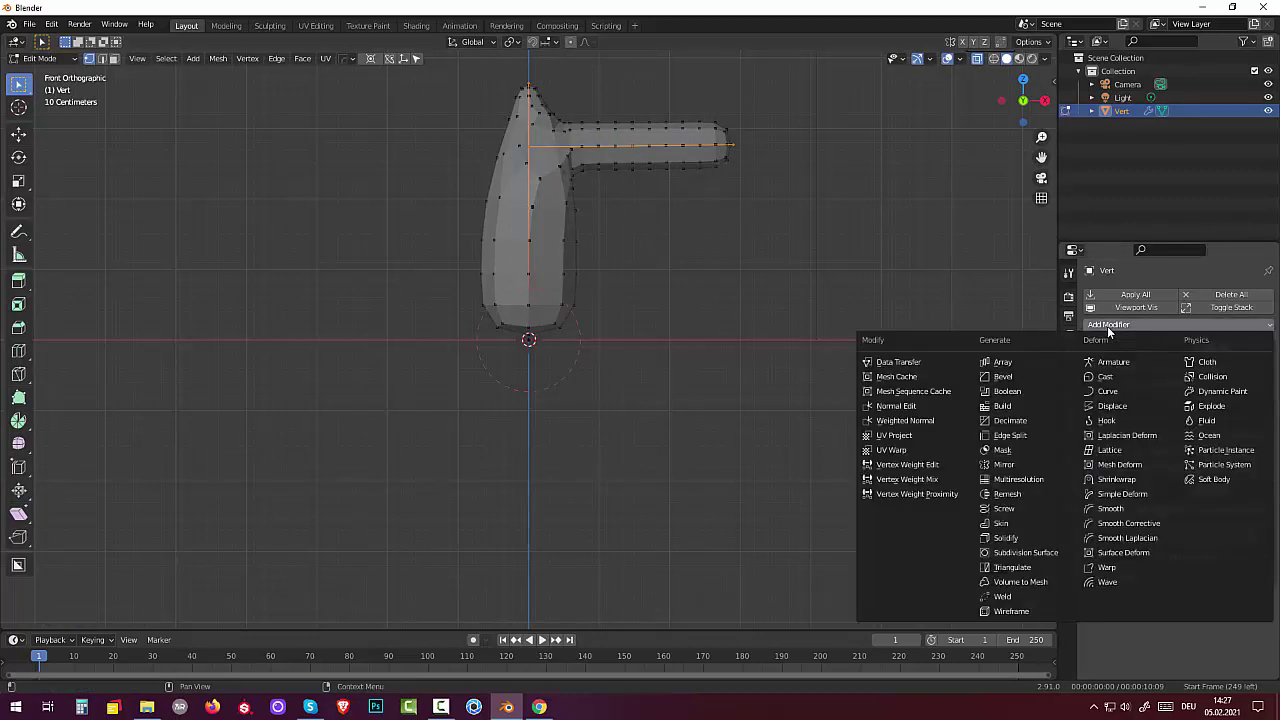
click(1018, 472)
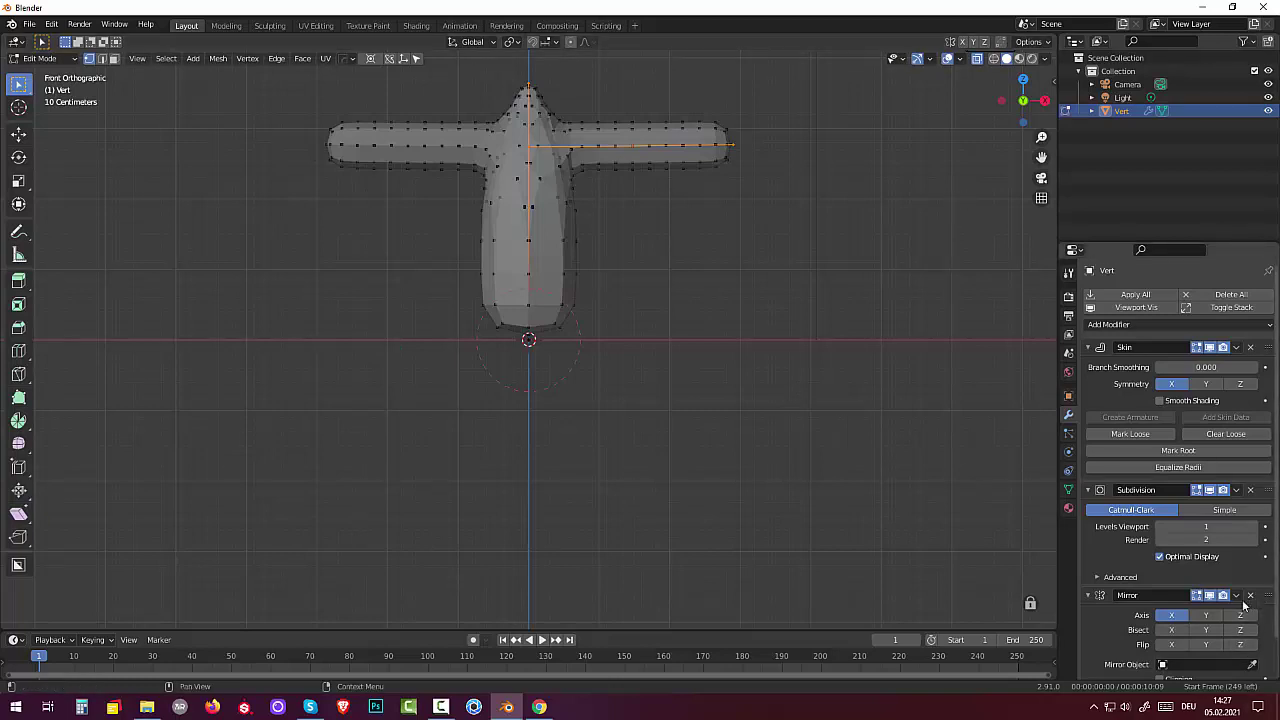
drag(1267, 596, 1267, 340)
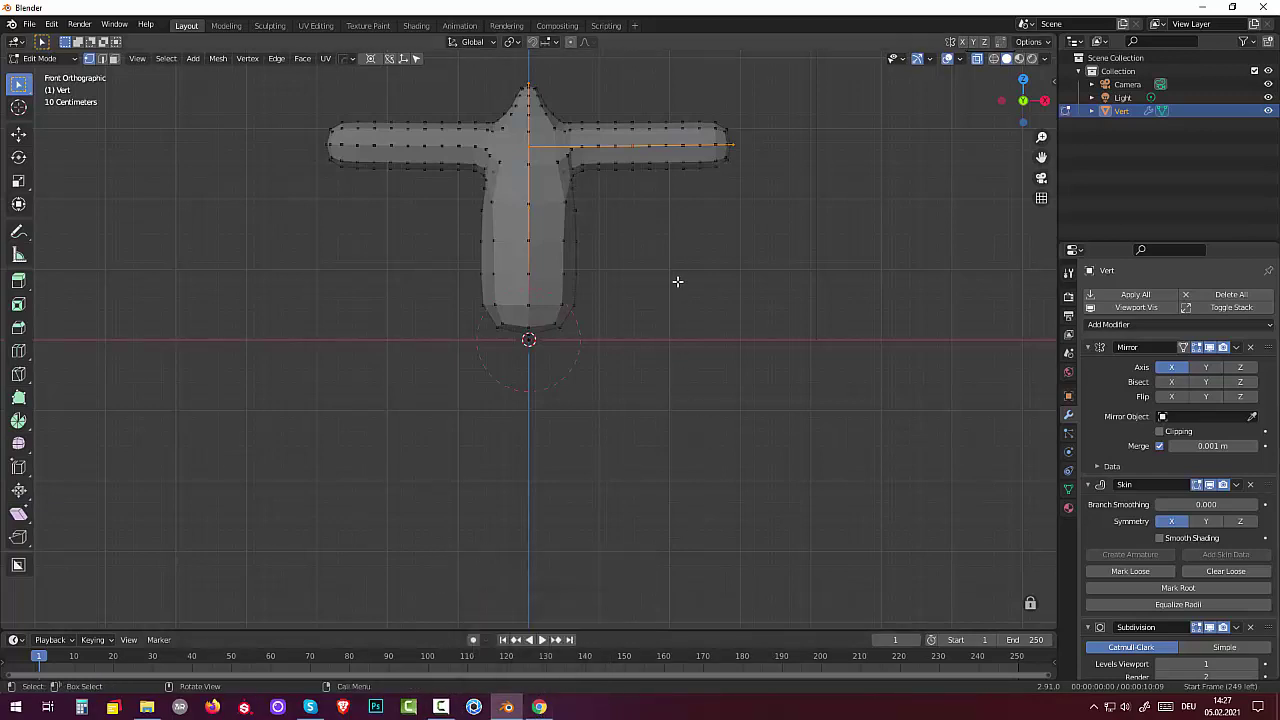
In top view, extend the right arm's end with a new repositioned vertex to start a hand
key(x)
click(718, 279)
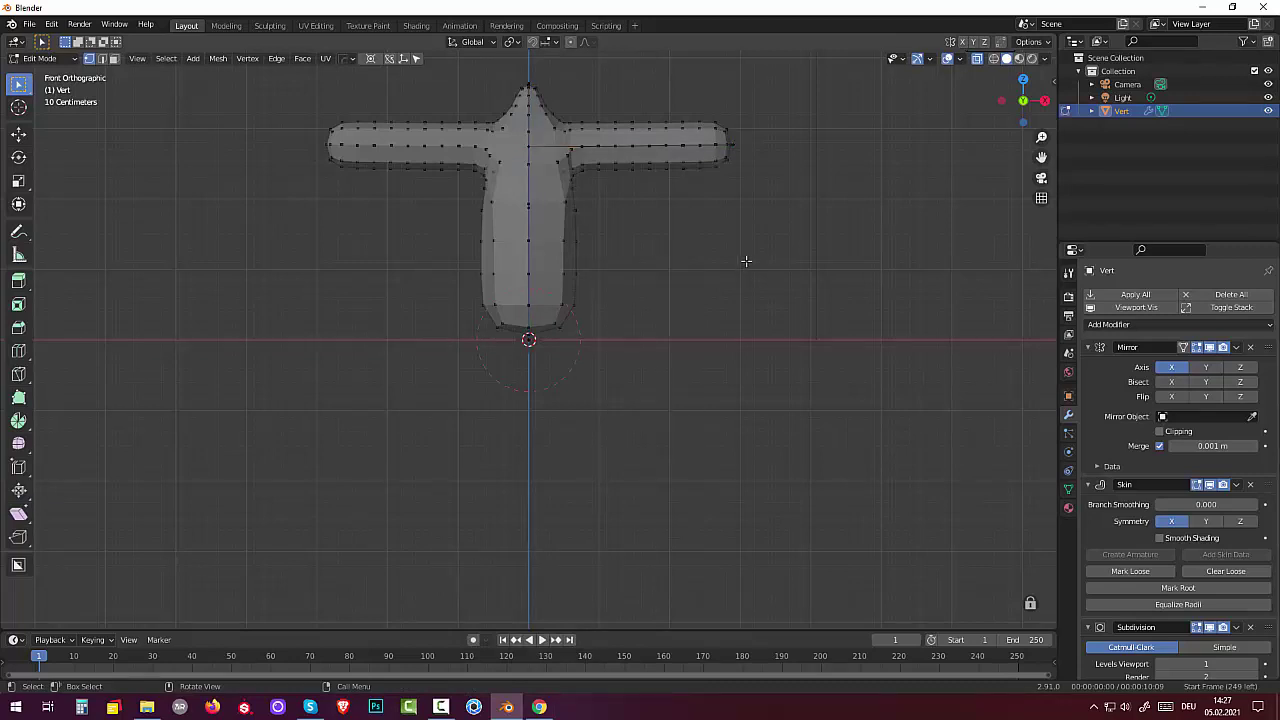
key(KP_7)
scroll(792, 428, up, 2)
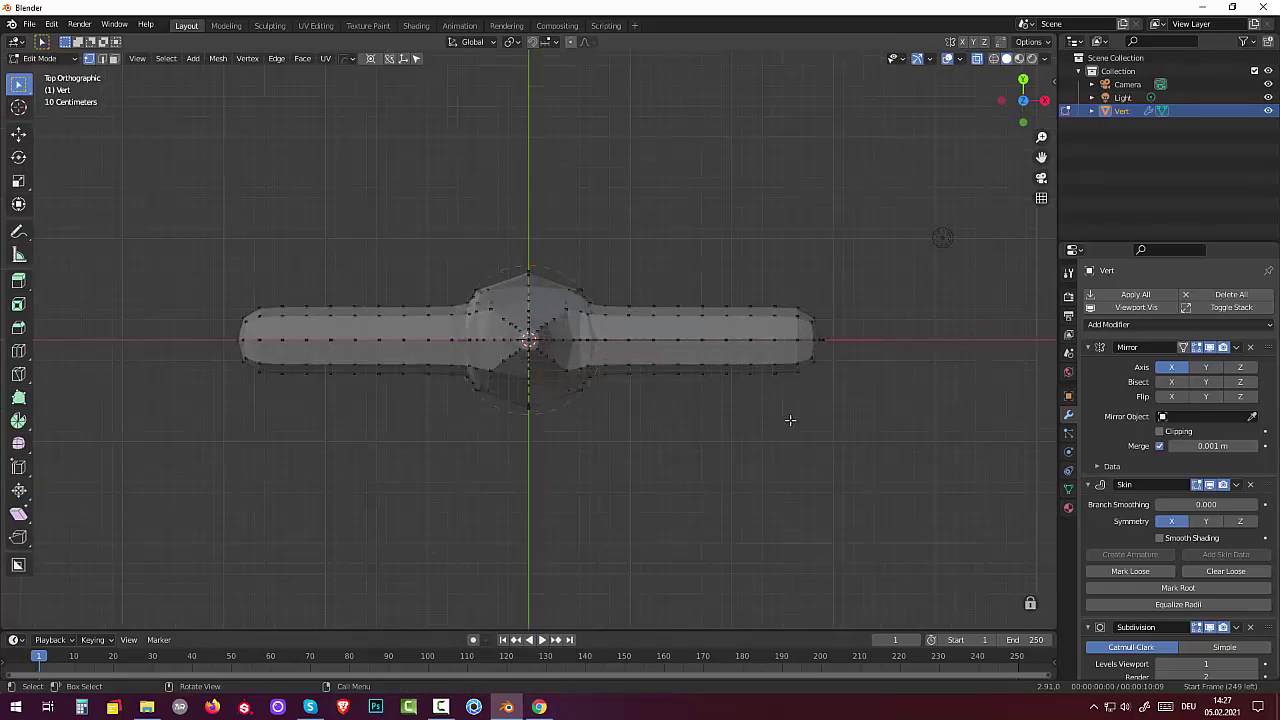
click(824, 341)
key(e)
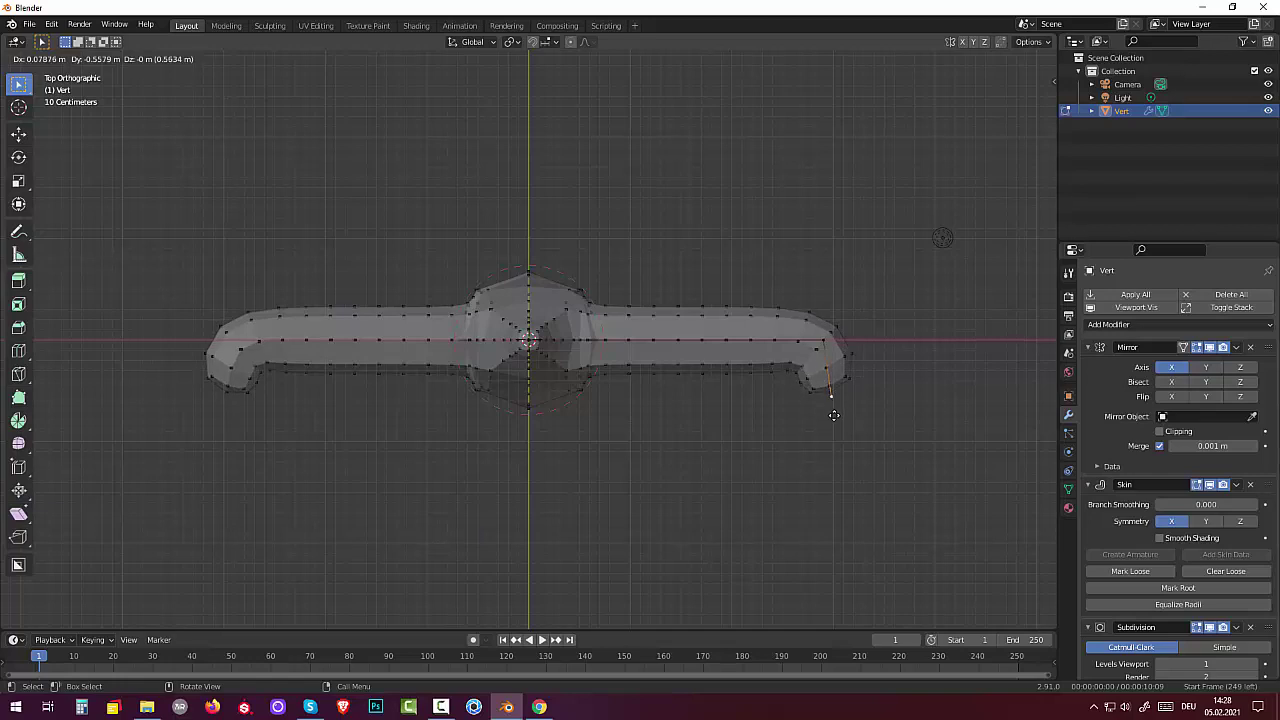
click(832, 405)
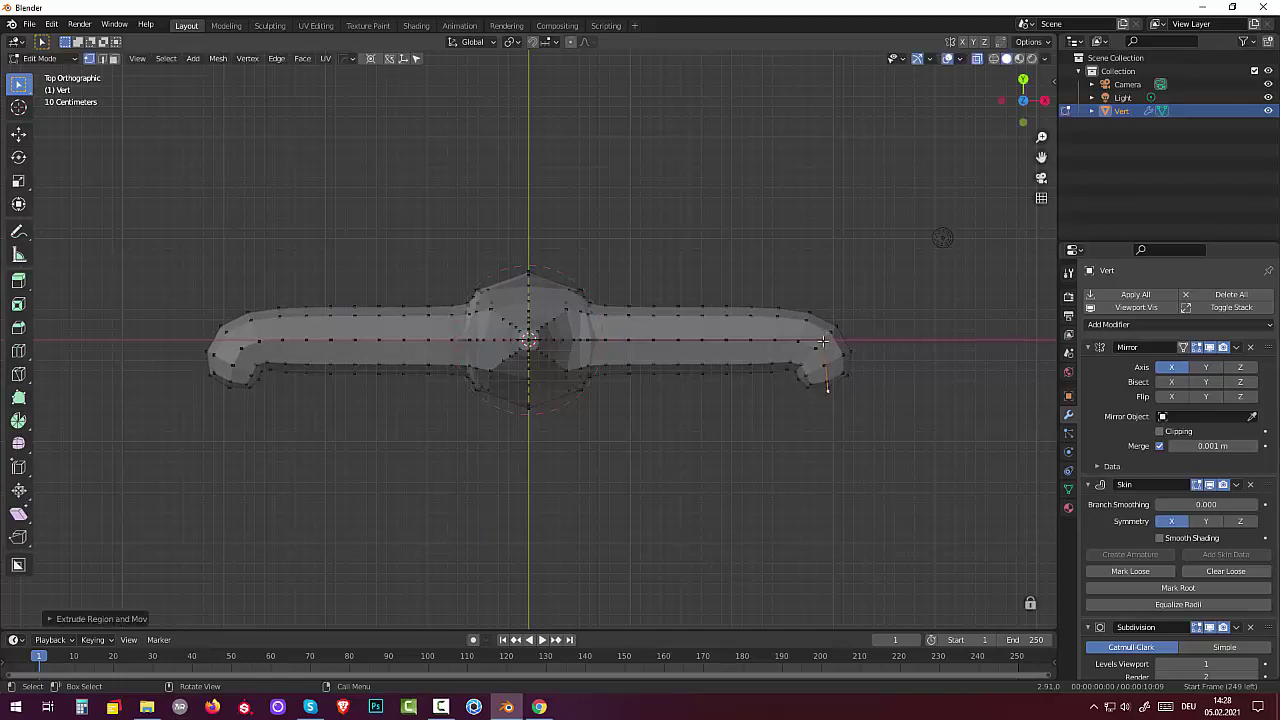
key(g)
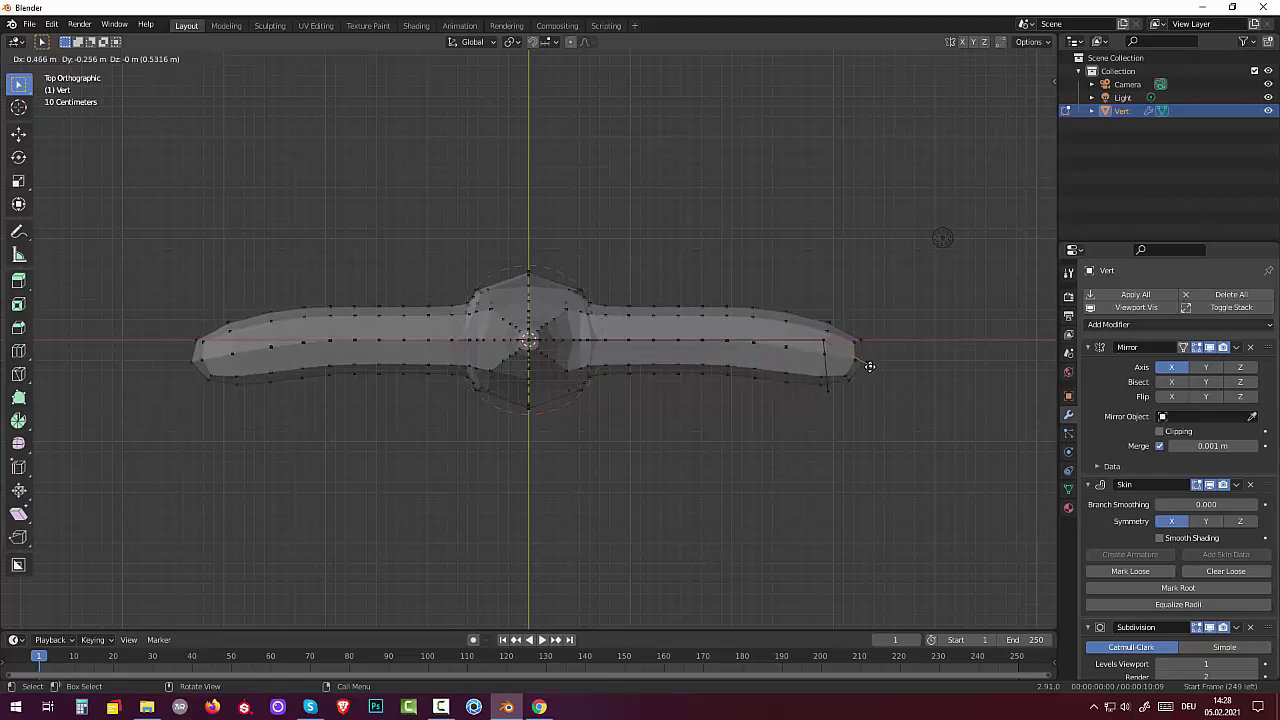
click(876, 364)
Extrude one more vertex from the arm end to shape the hand
key(e)
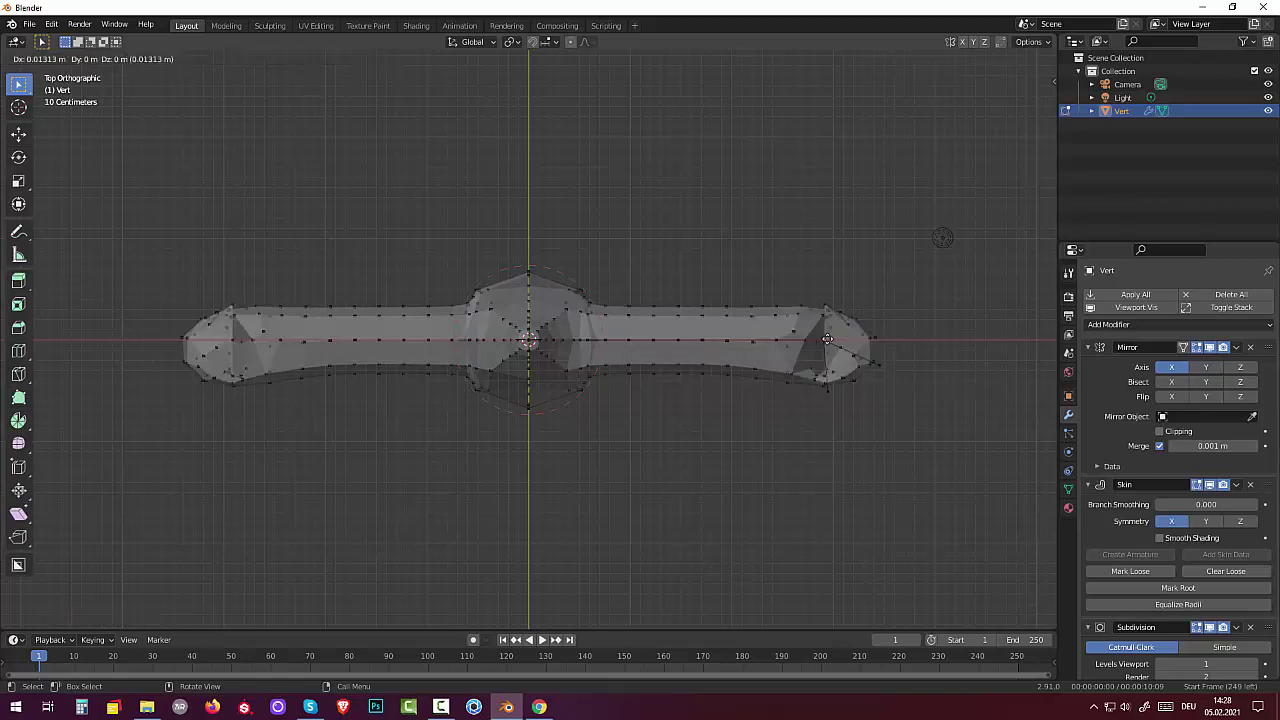
click(817, 349)
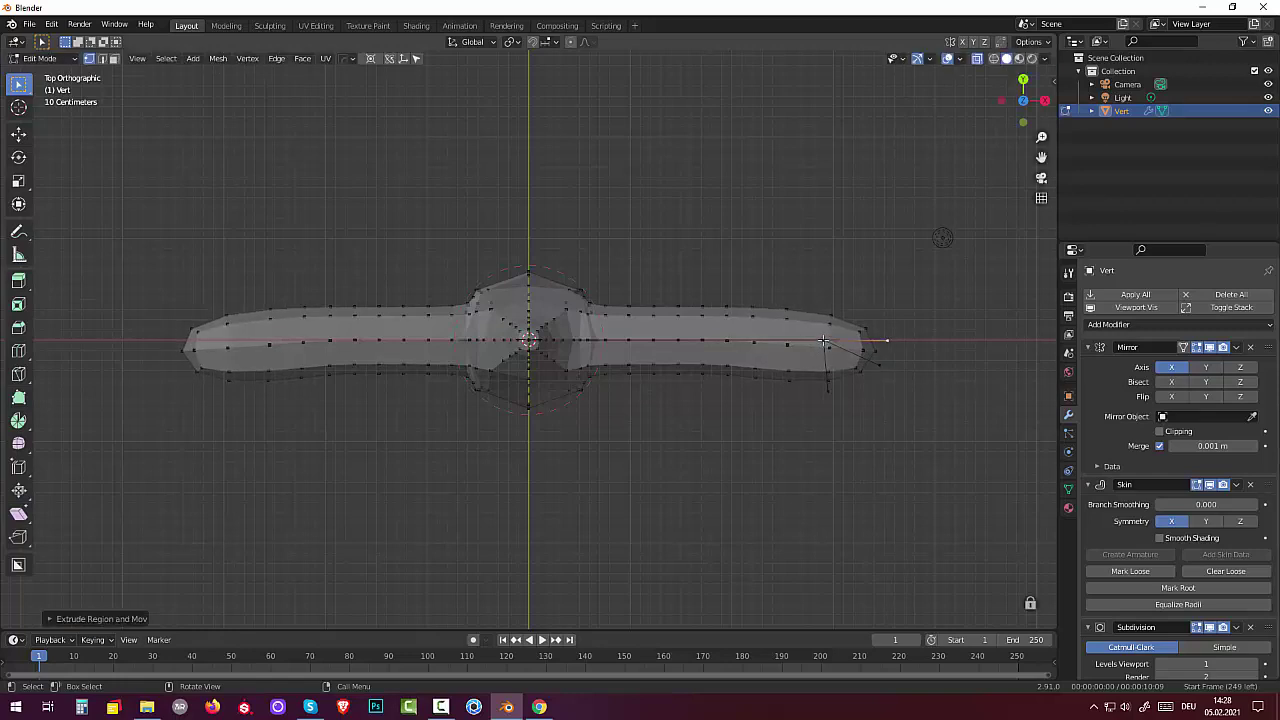
key(g)
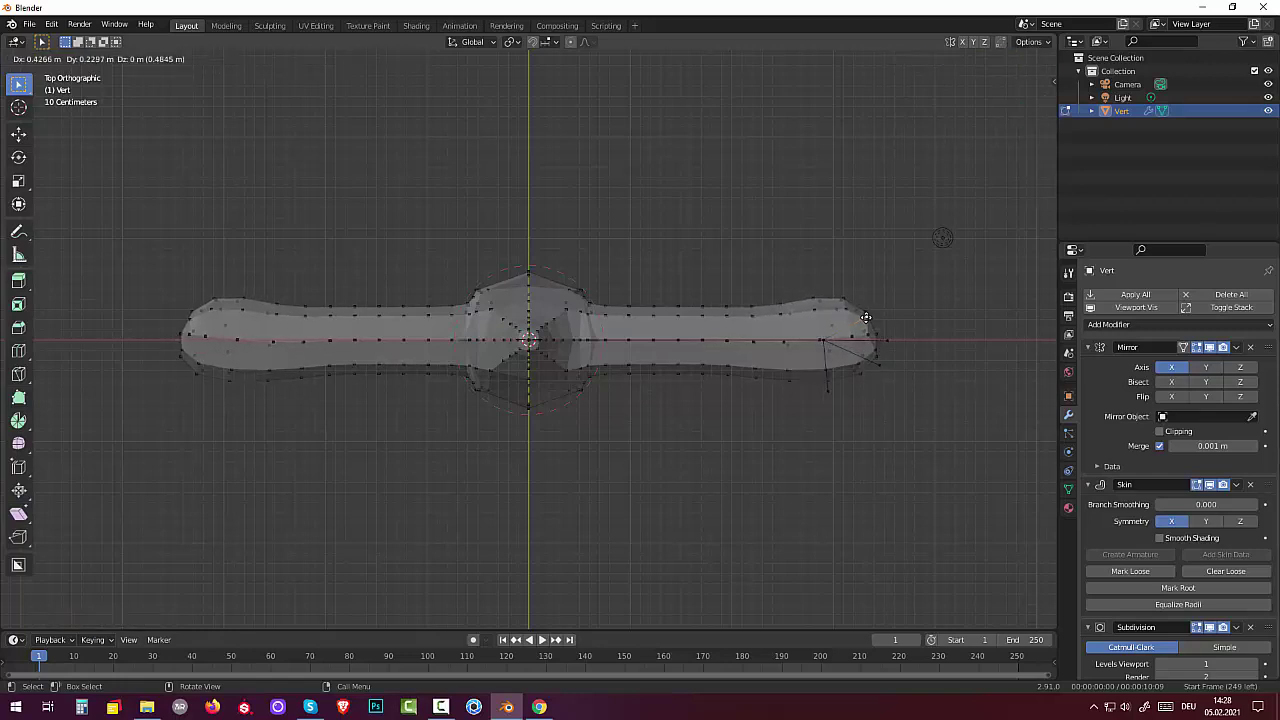
right_click(866, 317)
key(g)
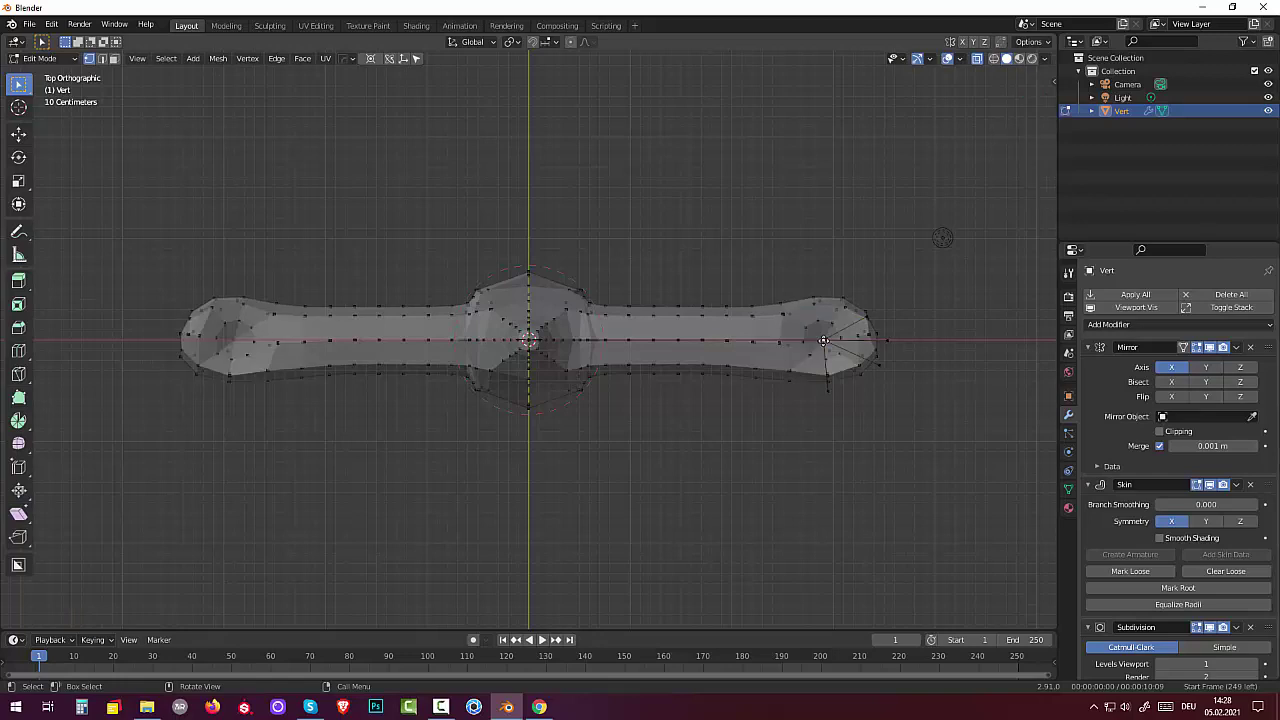
right_click(835, 307)
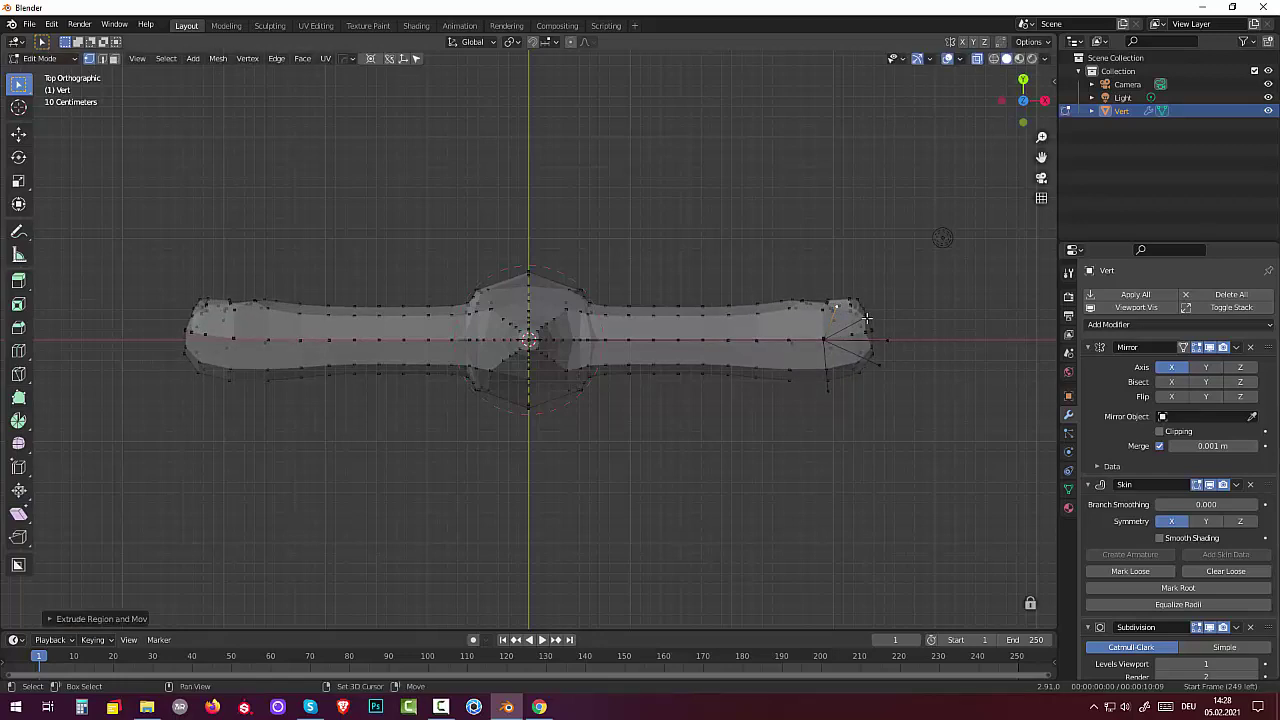
Shrink the skin at the three arm-tip vertices into small pointed hand tips
shift+click(866, 318)
shift+click(877, 344)
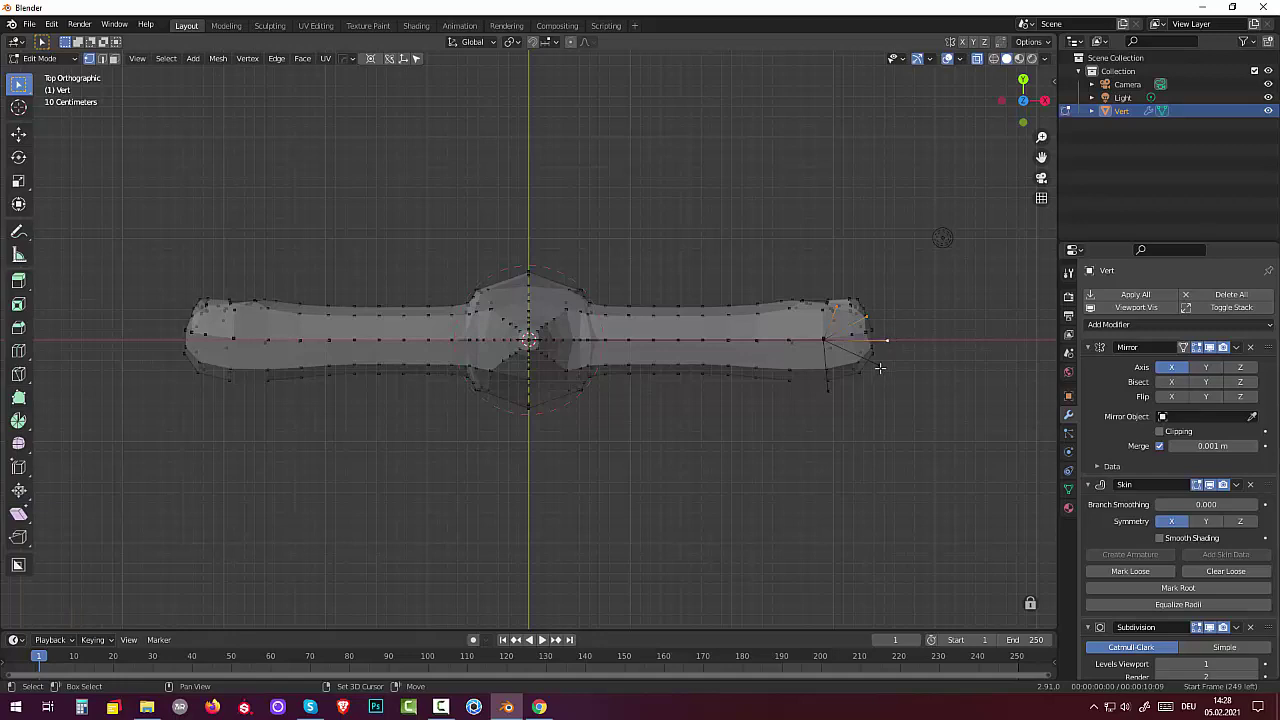
shift+click(830, 391)
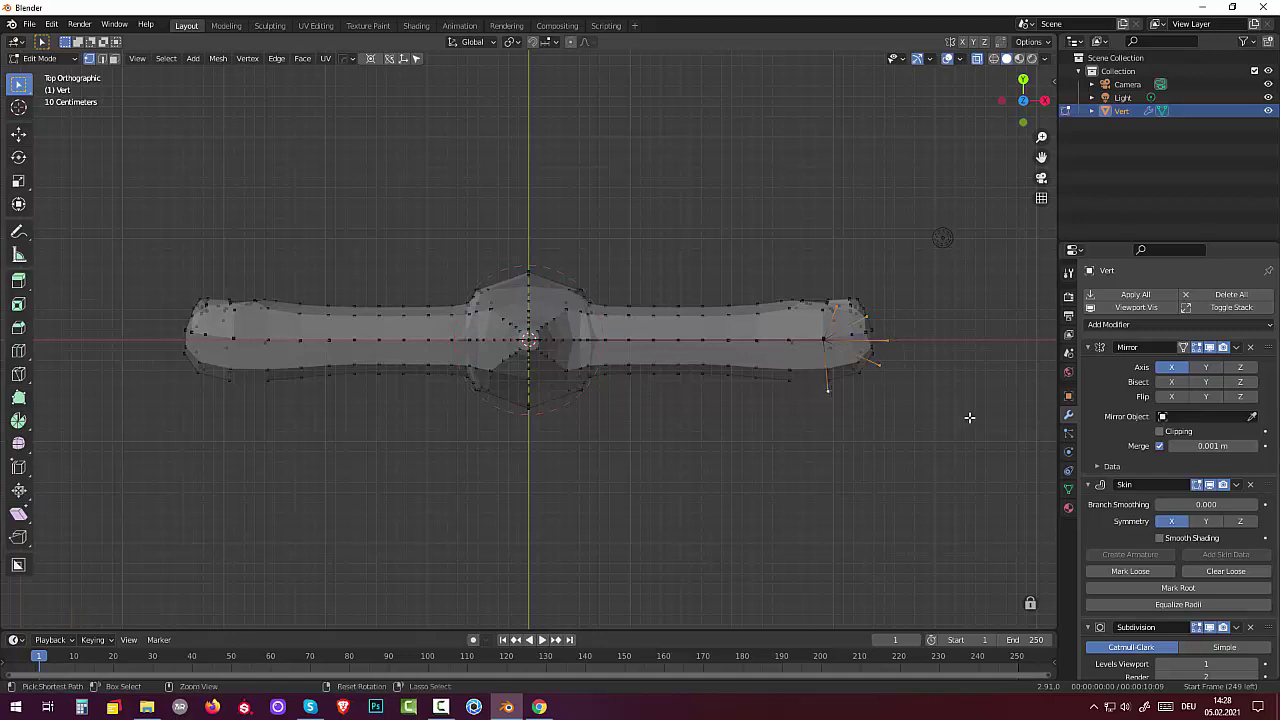
key(ctrl+a)
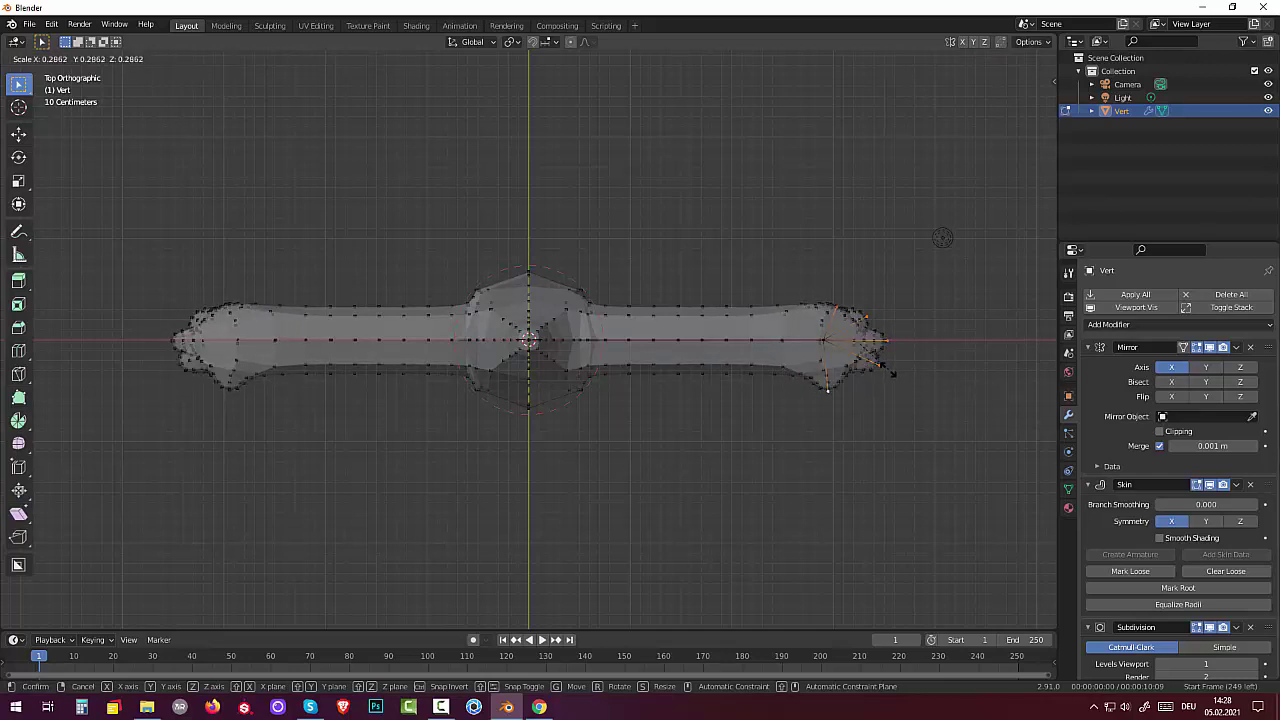
click(891, 373)
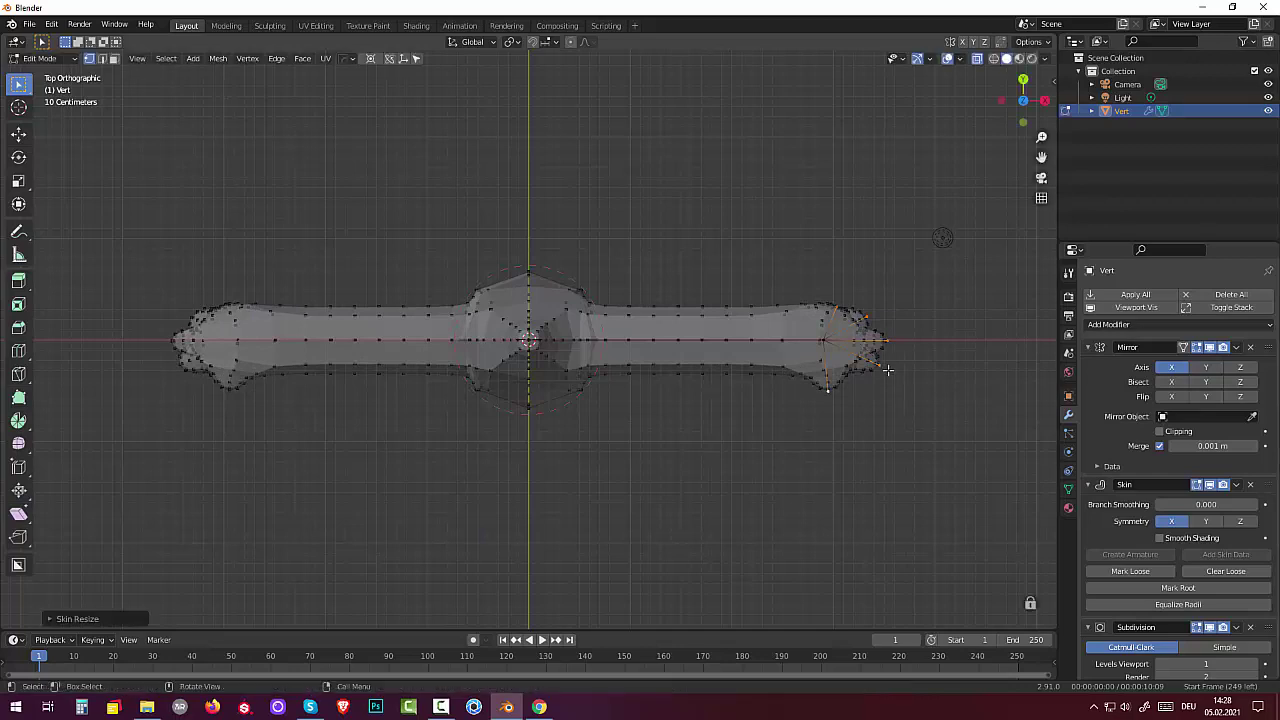
click(835, 306)
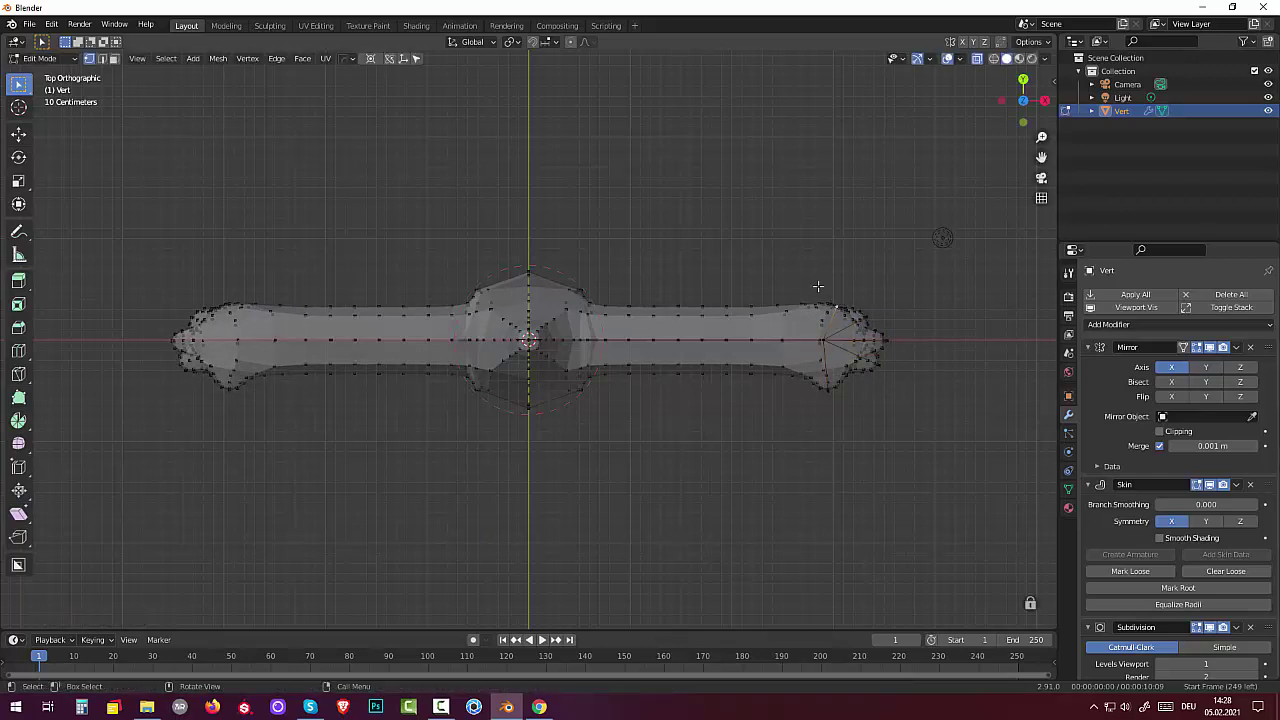
Extrude five mirrored finger segments from both hands, running from upward-pointing to downward-pointing
key(e)
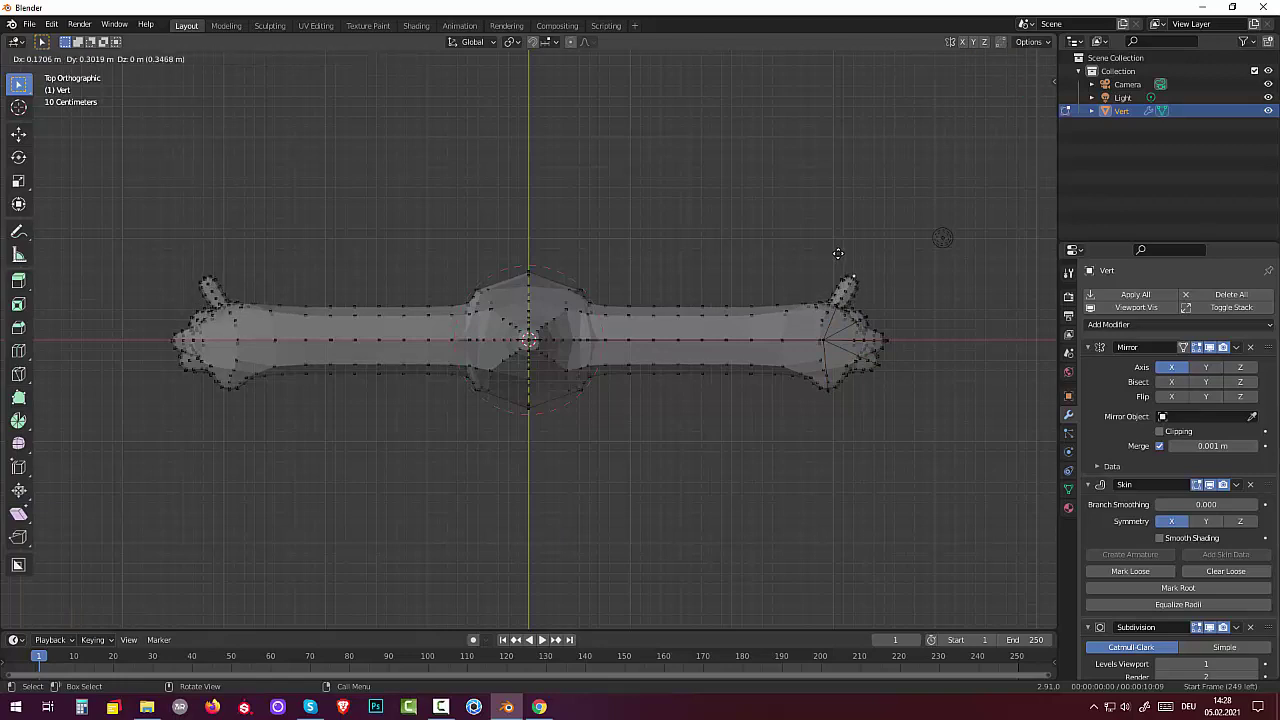
click(837, 255)
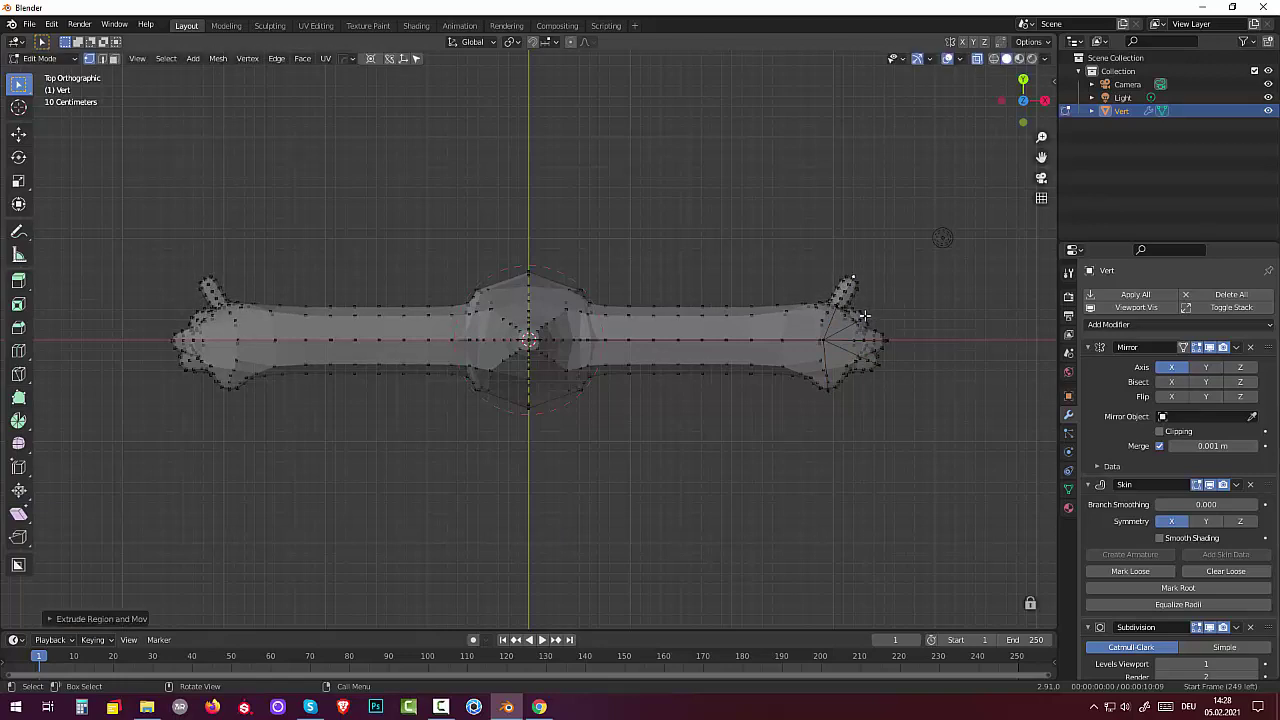
key(e)
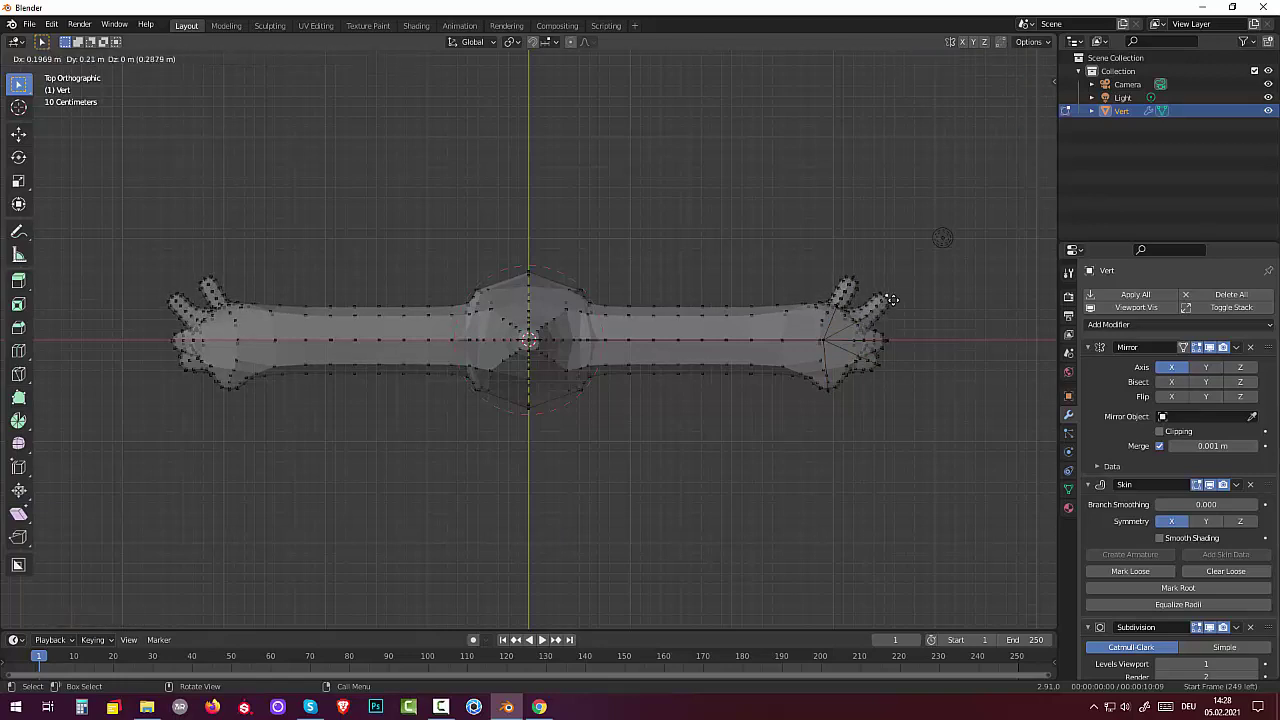
click(891, 299)
key(e)
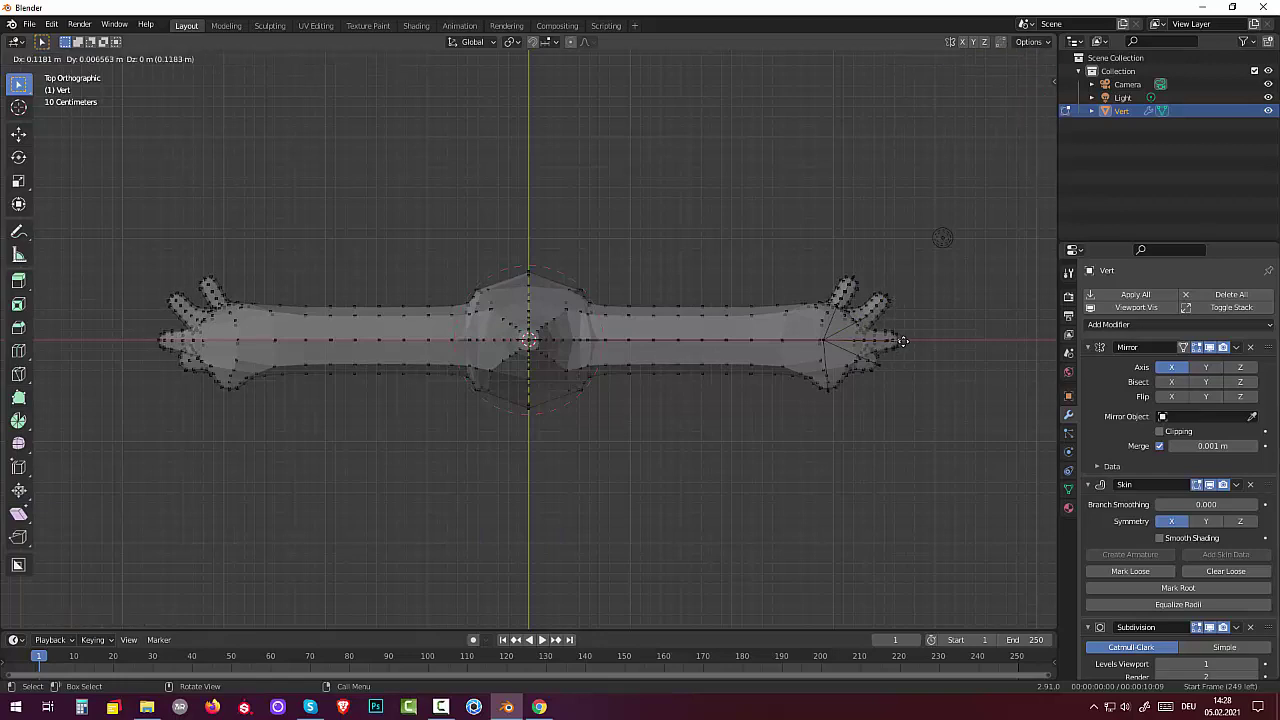
click(899, 346)
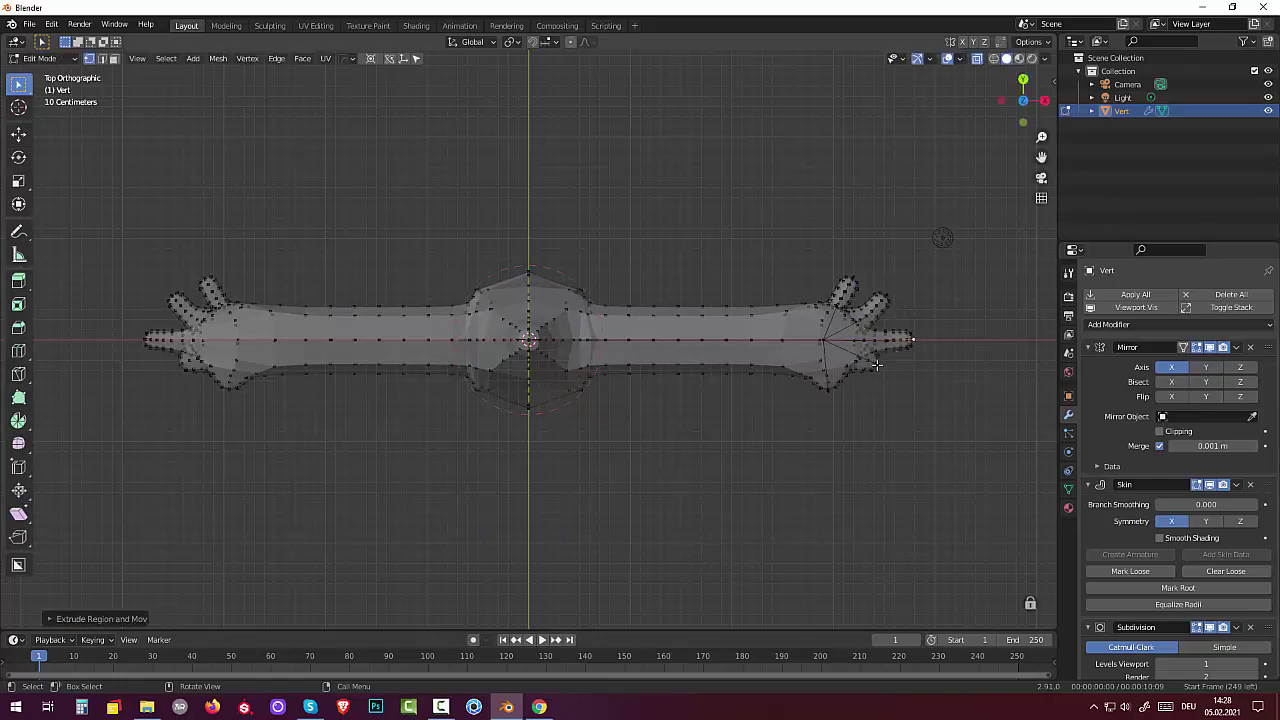
click(876, 365)
key(e)
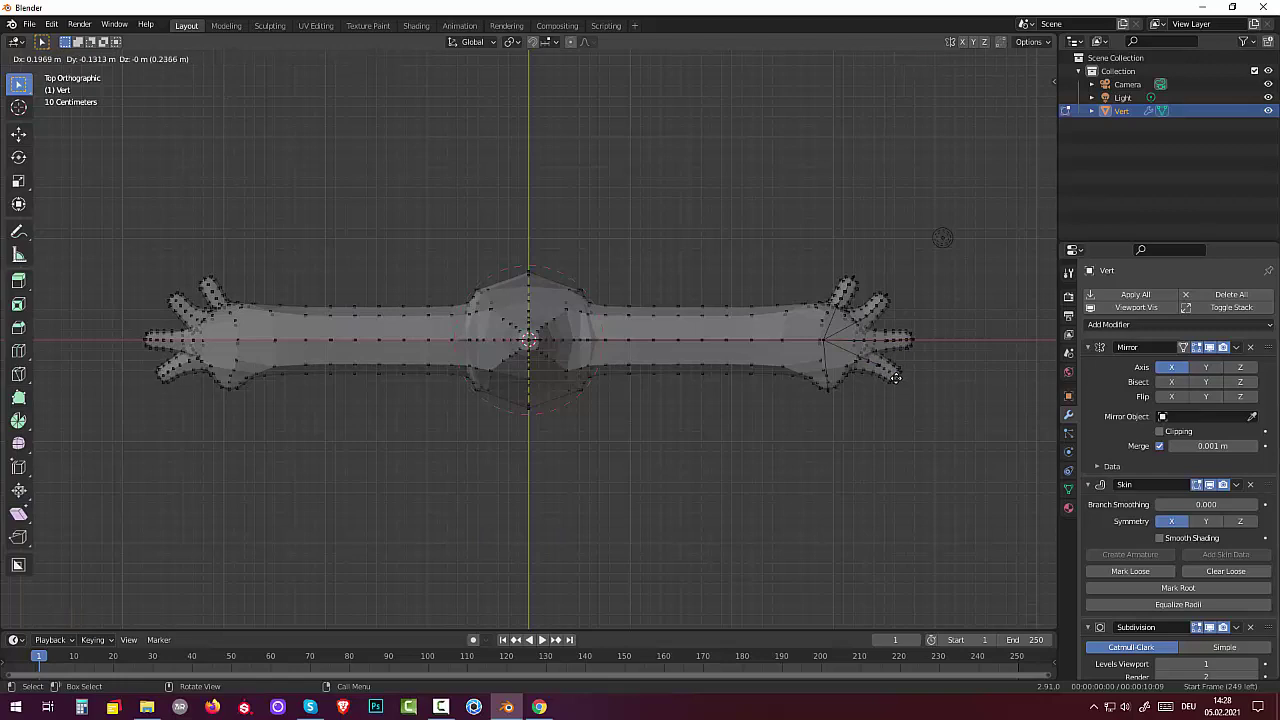
click(895, 377)
key(e)
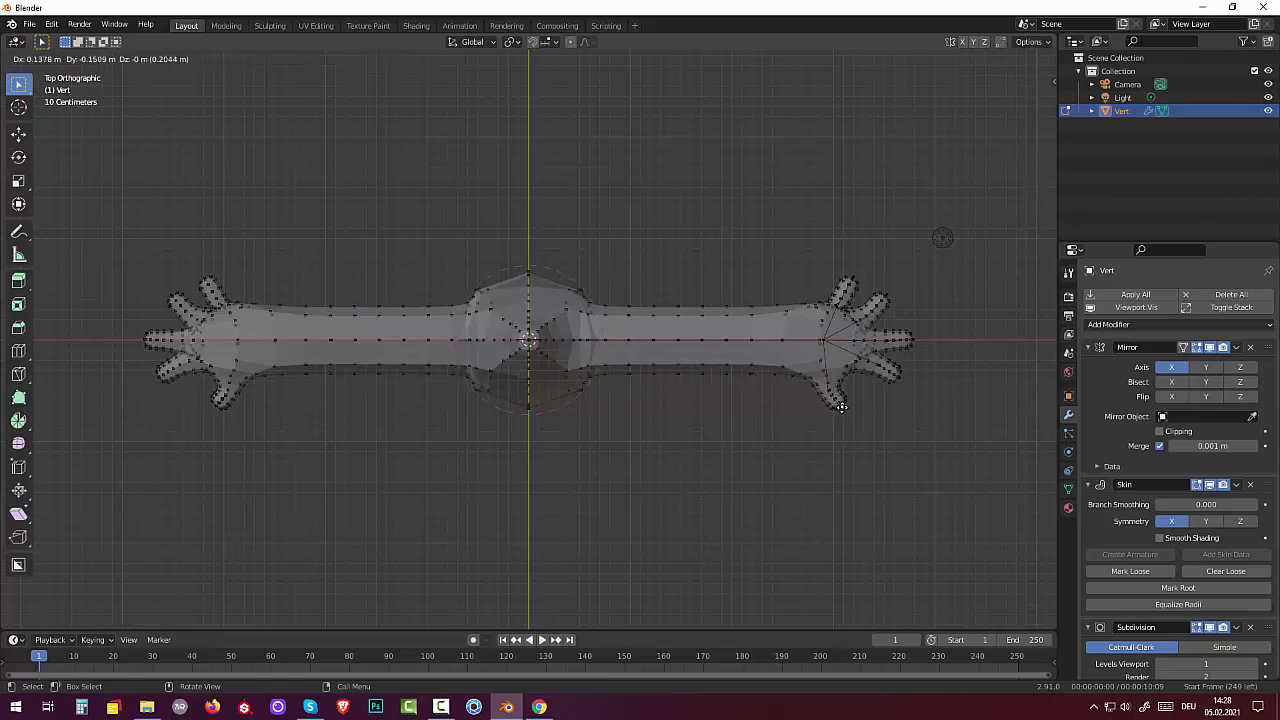
click(838, 406)
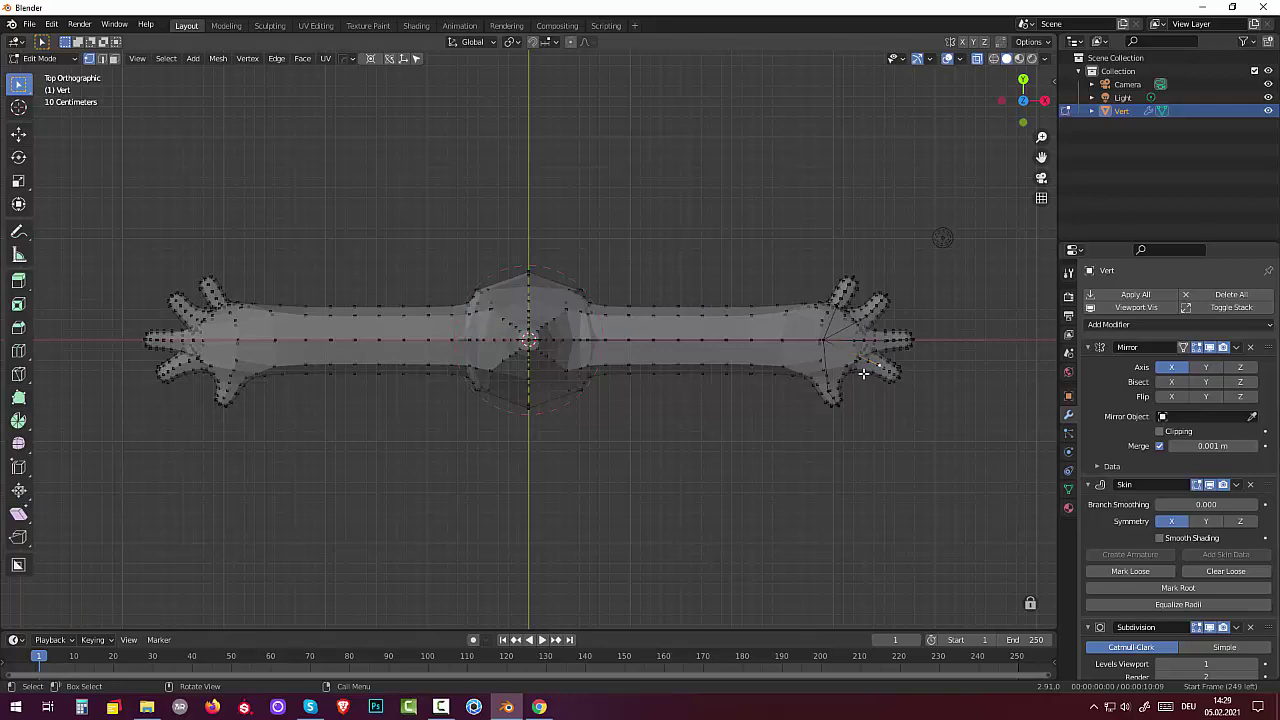
Reposition five finger vertices on the hands to give the fingers a more natural spread
key(g)
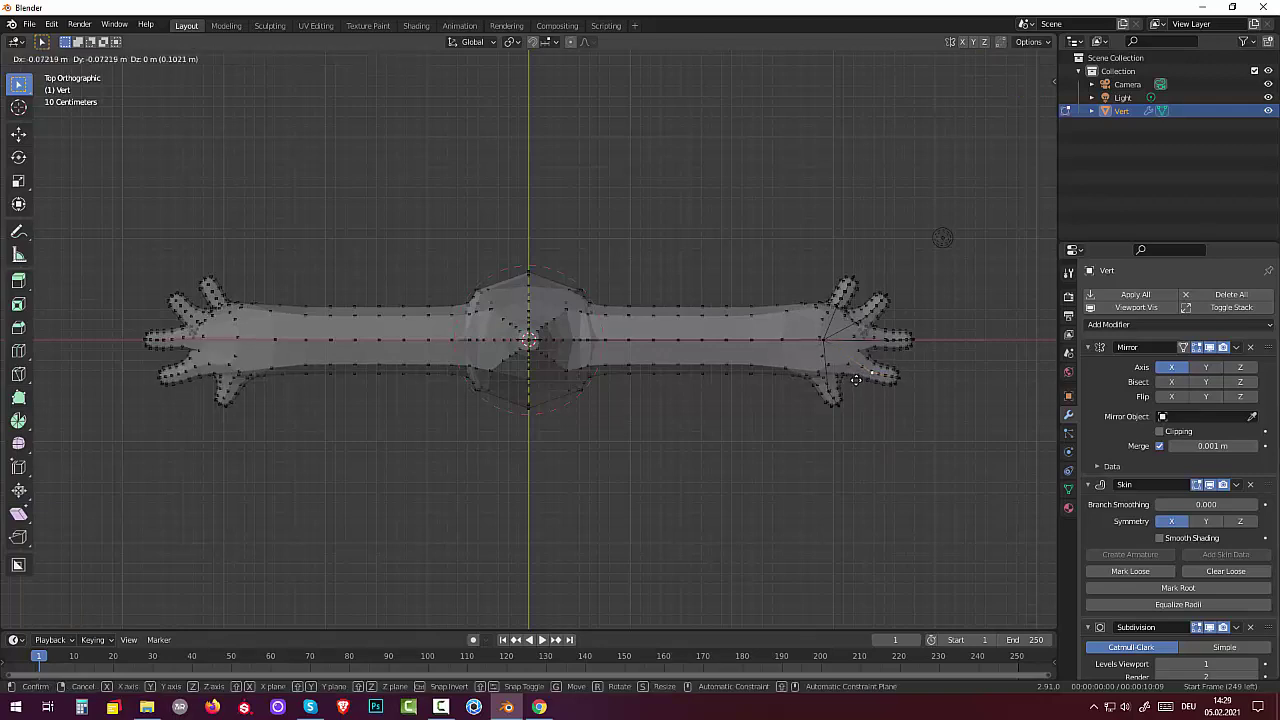
click(856, 378)
key(g)
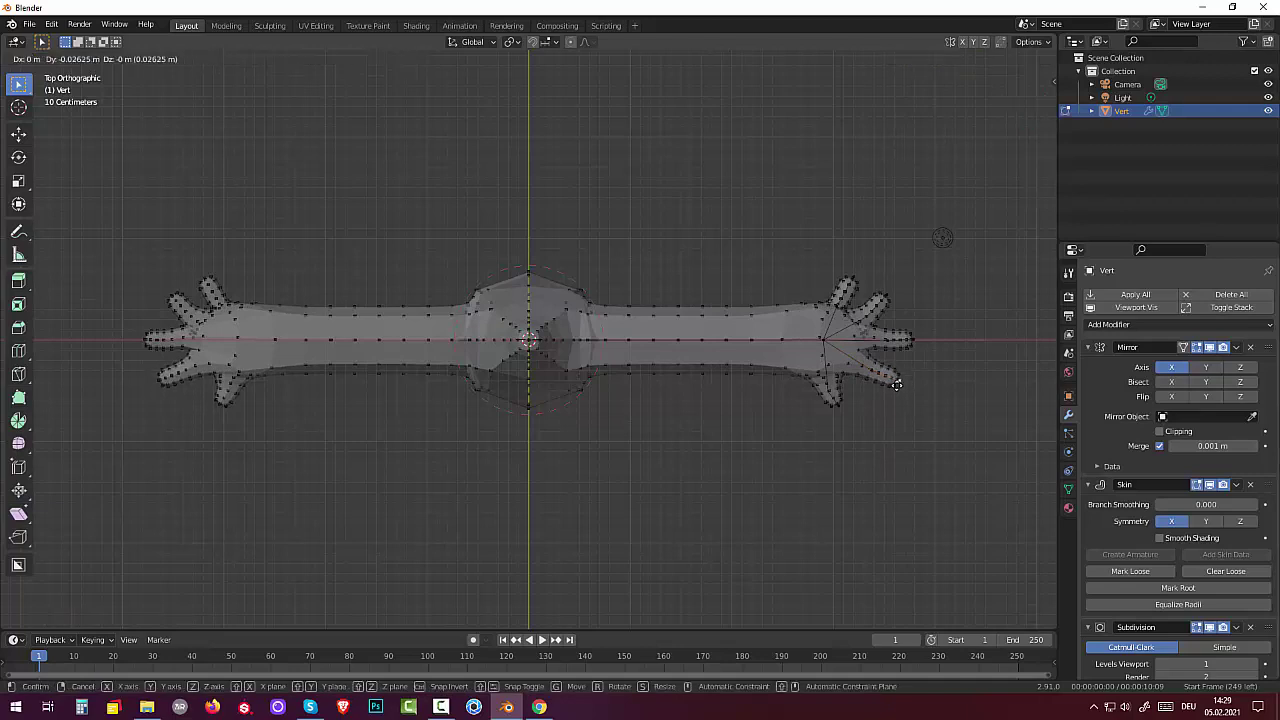
click(896, 388)
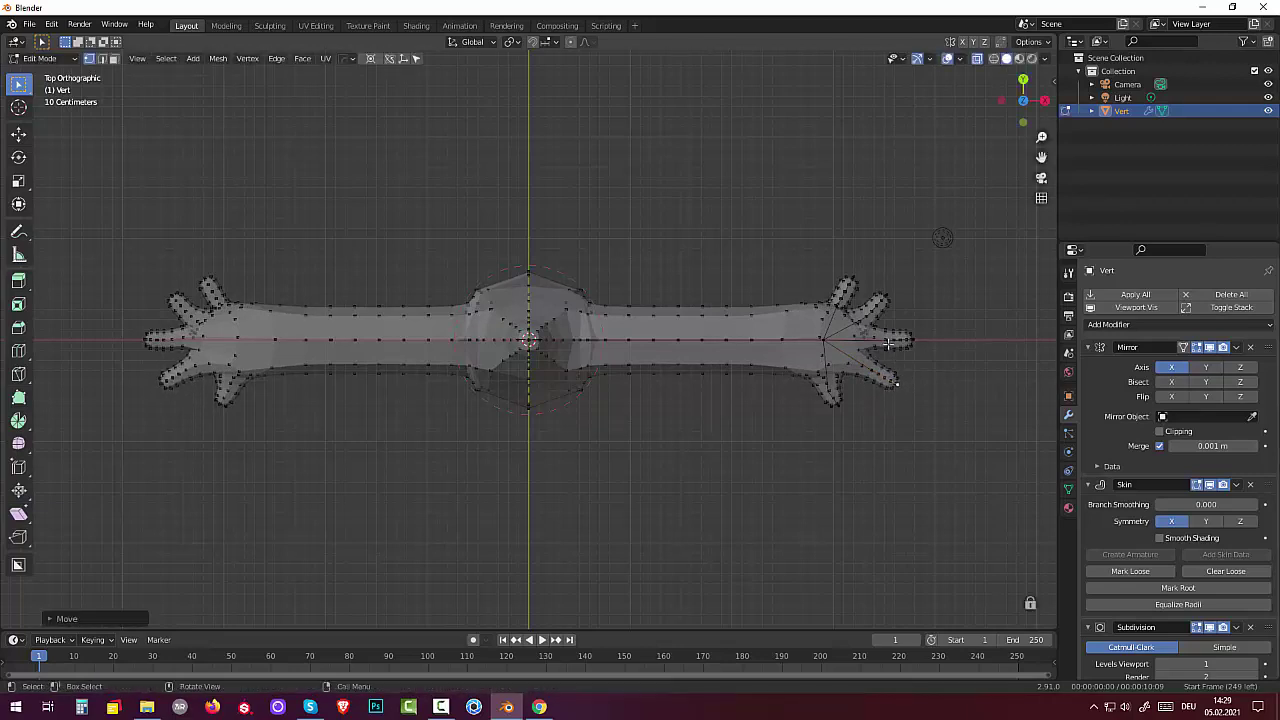
key(g)
click(906, 343)
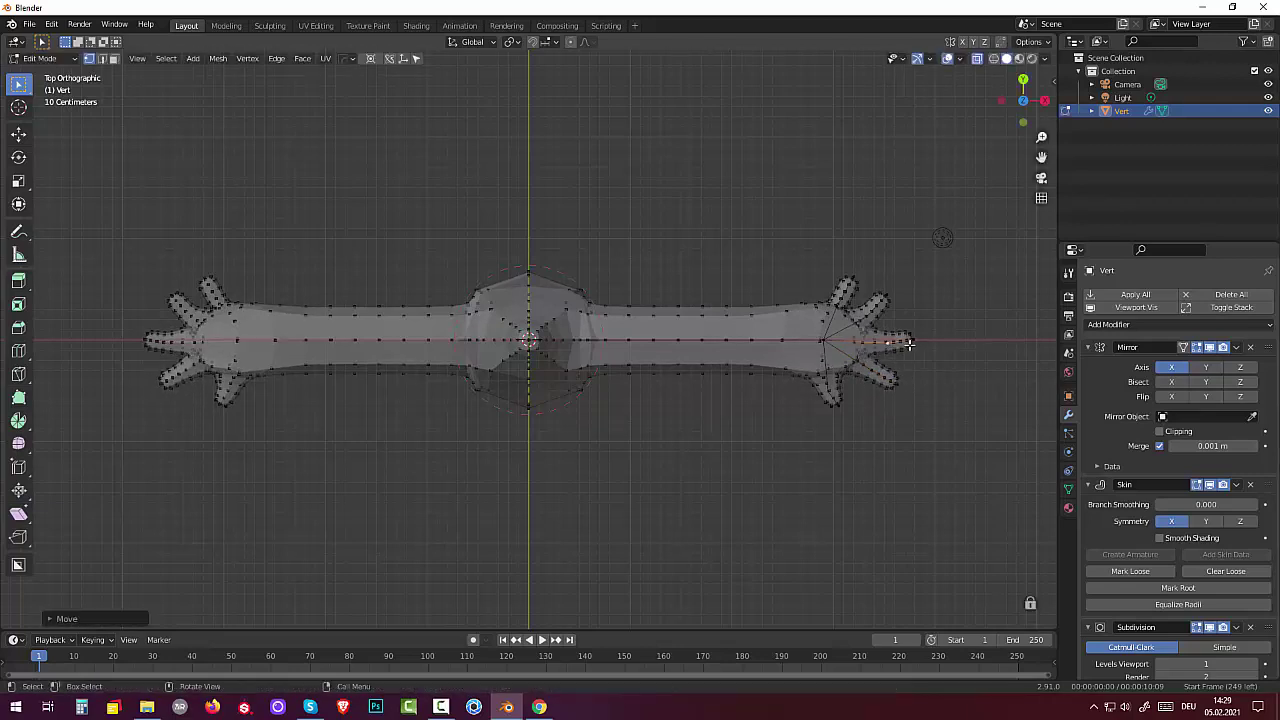
key(g)
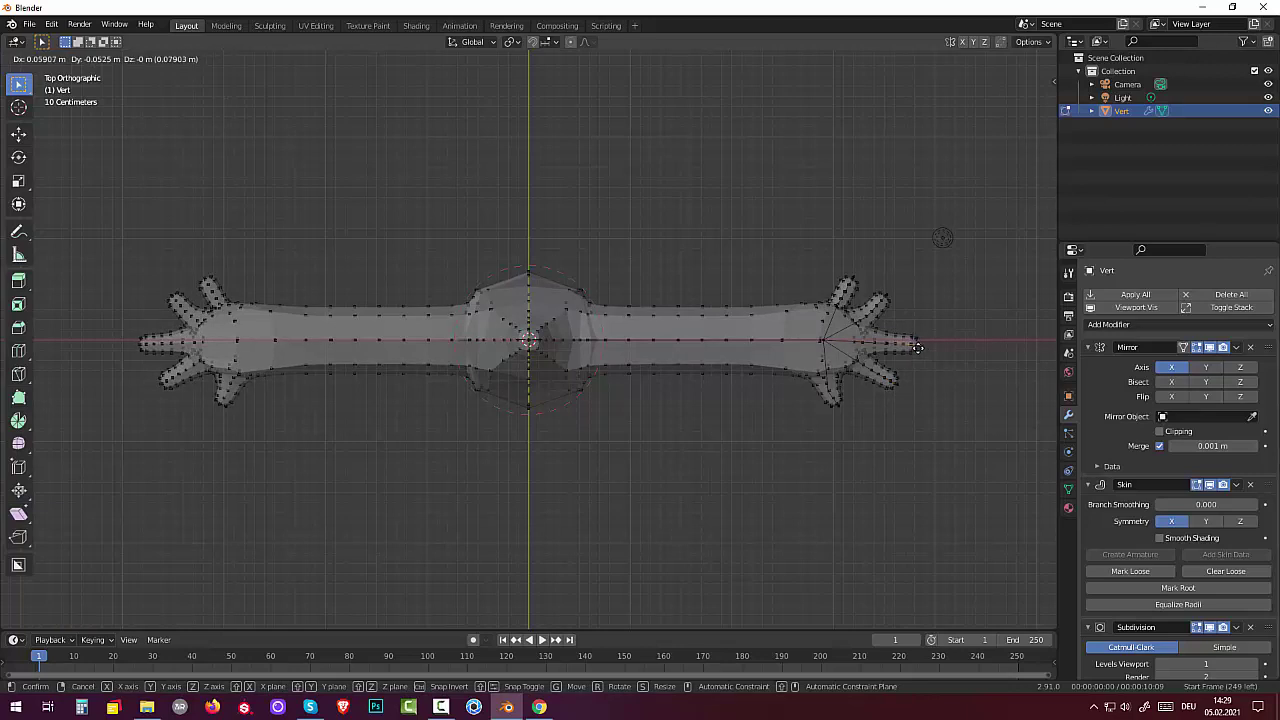
click(918, 346)
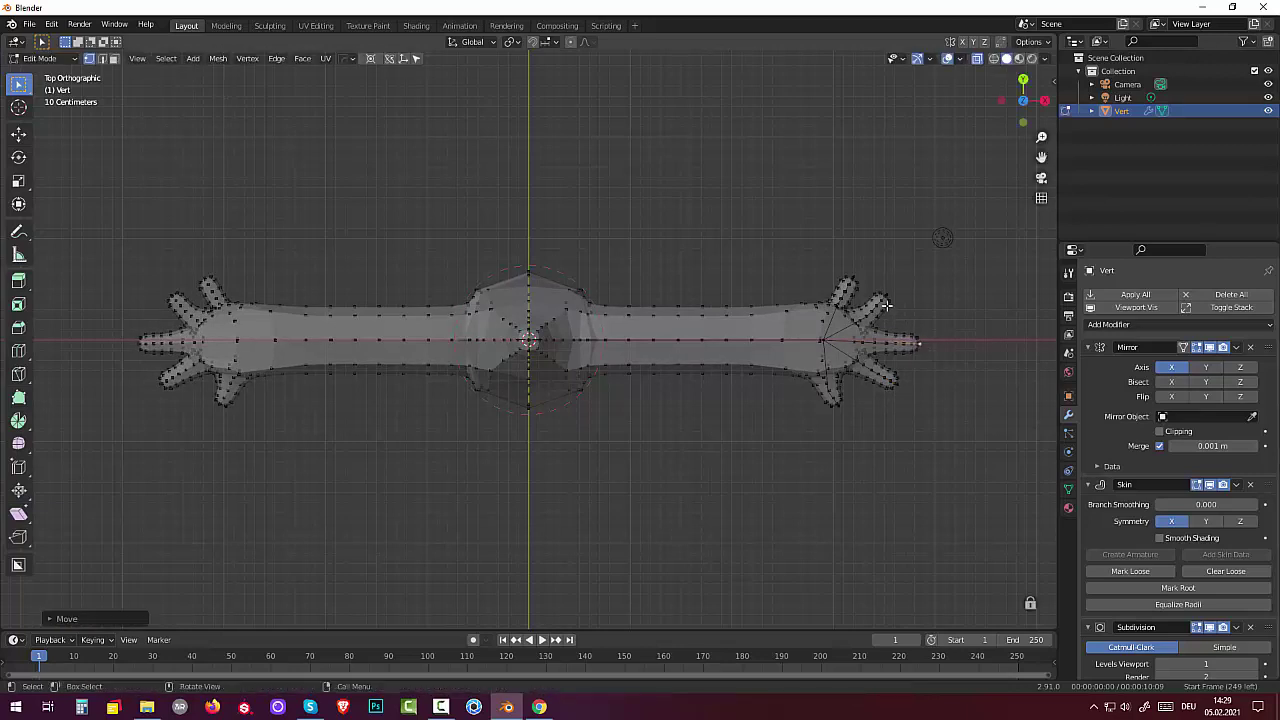
key(g)
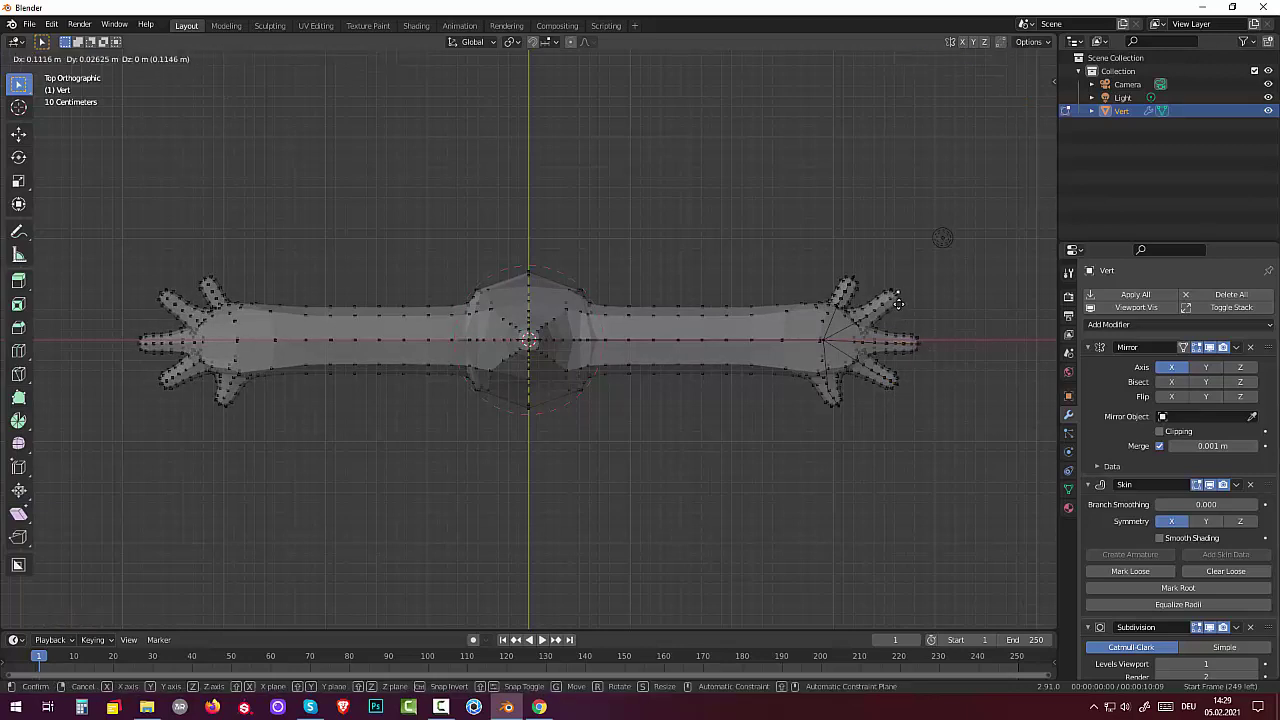
click(898, 304)
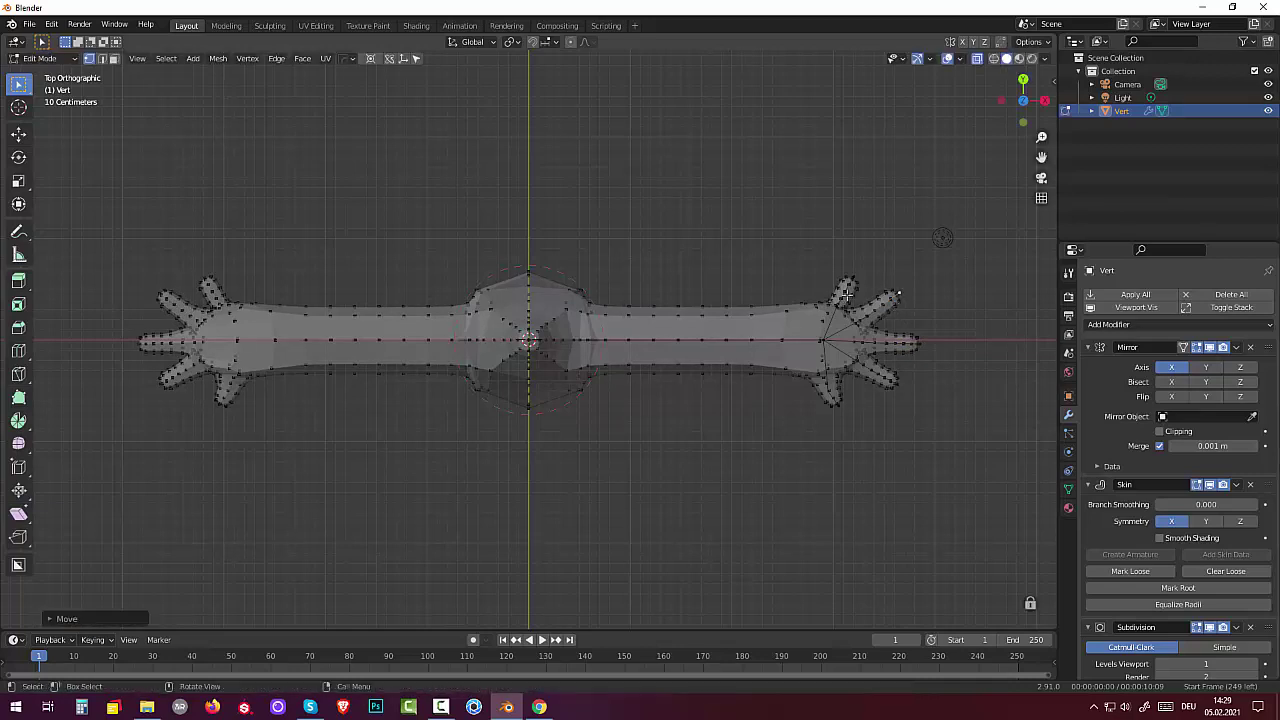
Move the thumb tip up and outward and scale the palm vertex down slightly
click(853, 296)
key(g)
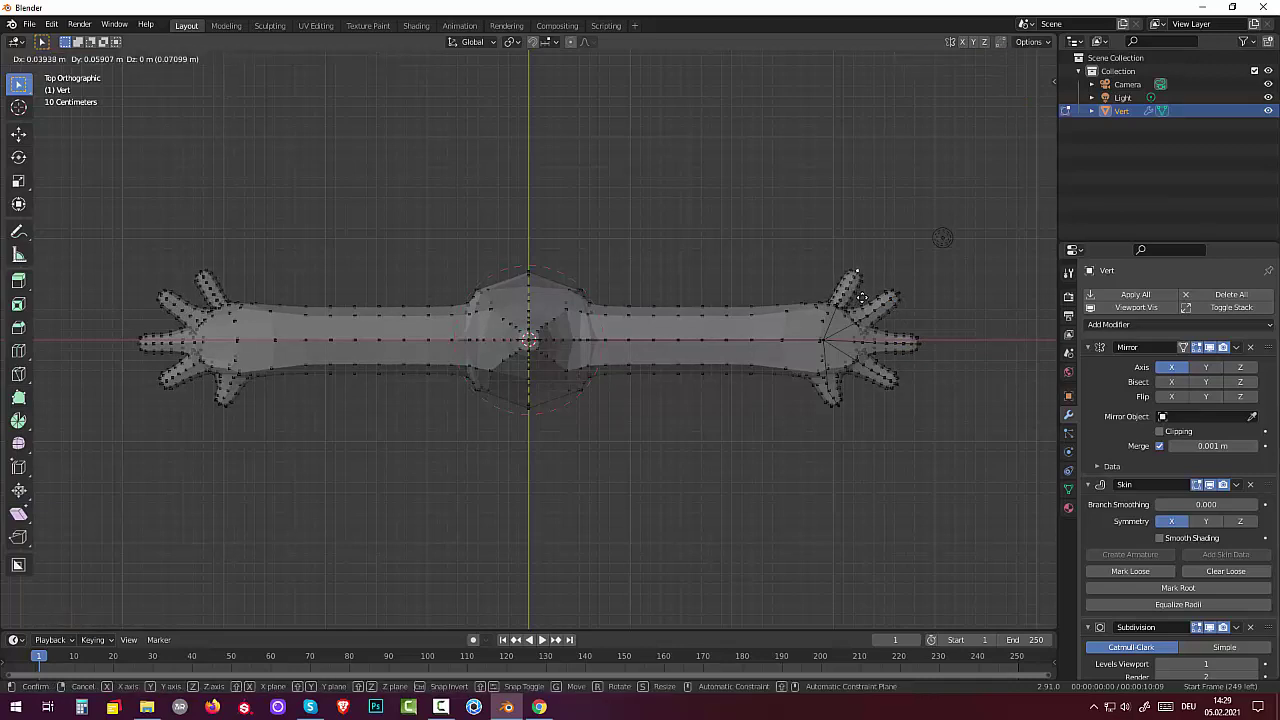
click(861, 300)
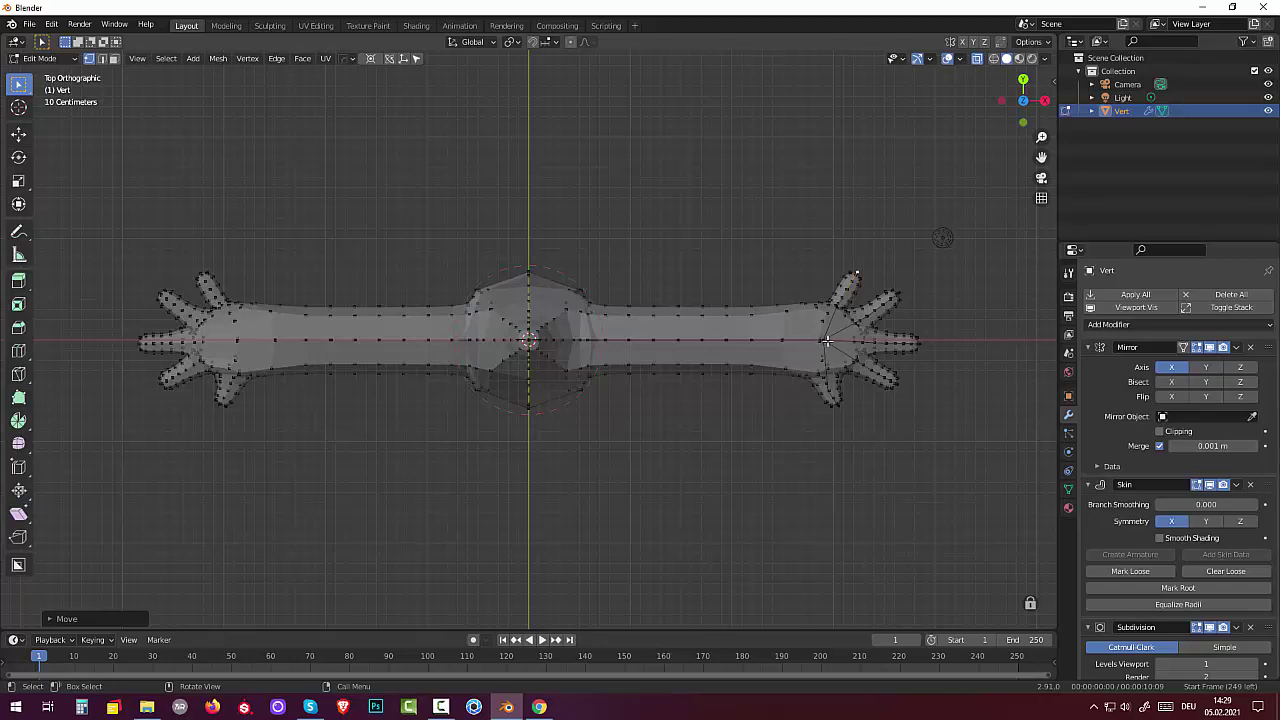
click(825, 341)
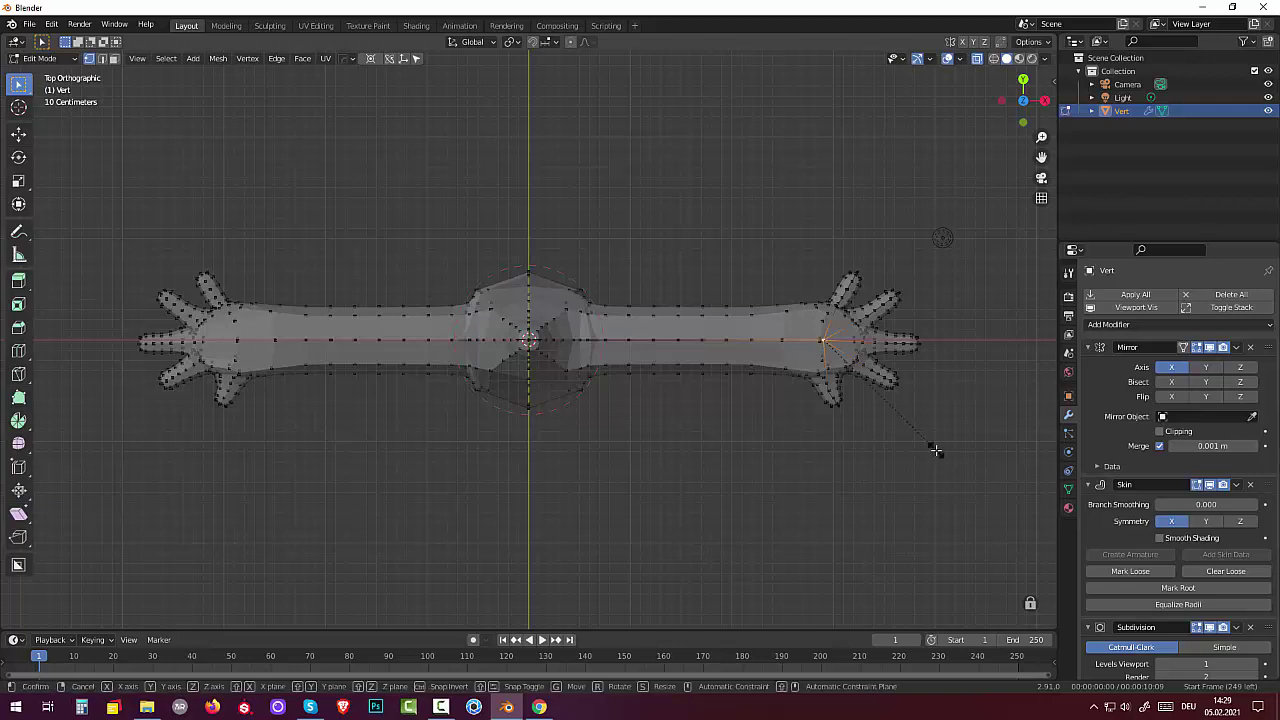
key(s)
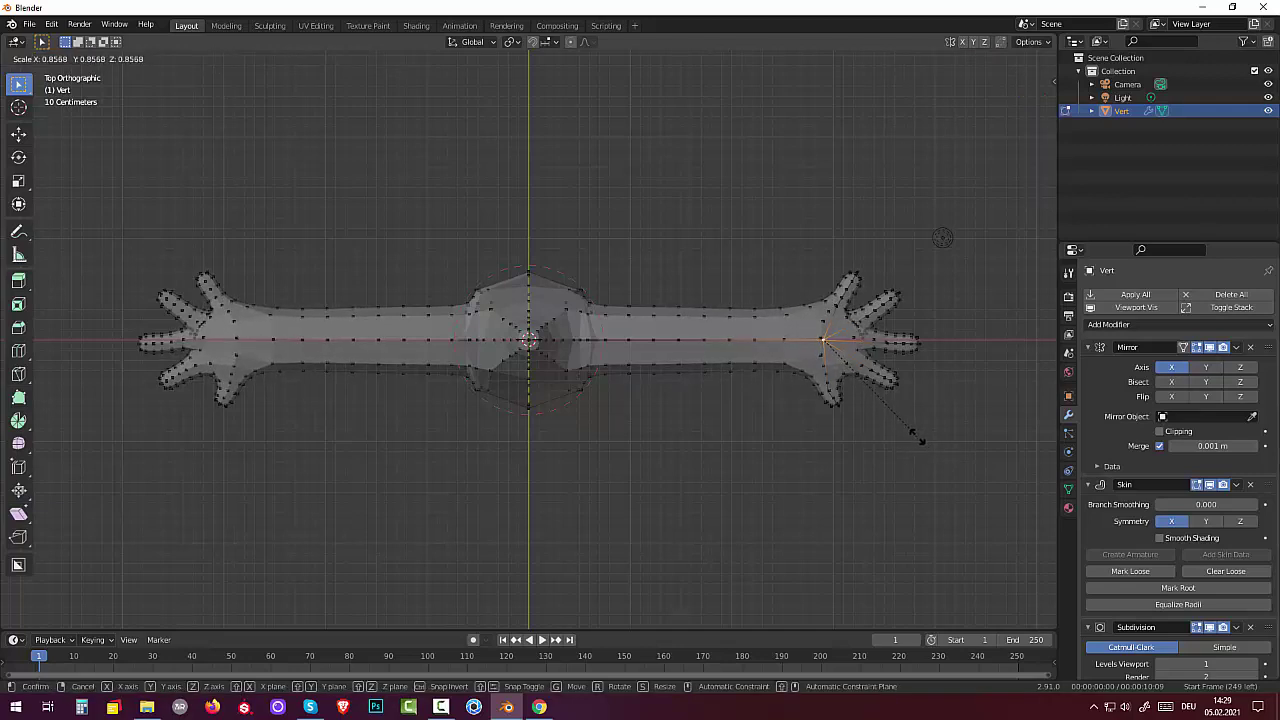
click(921, 442)
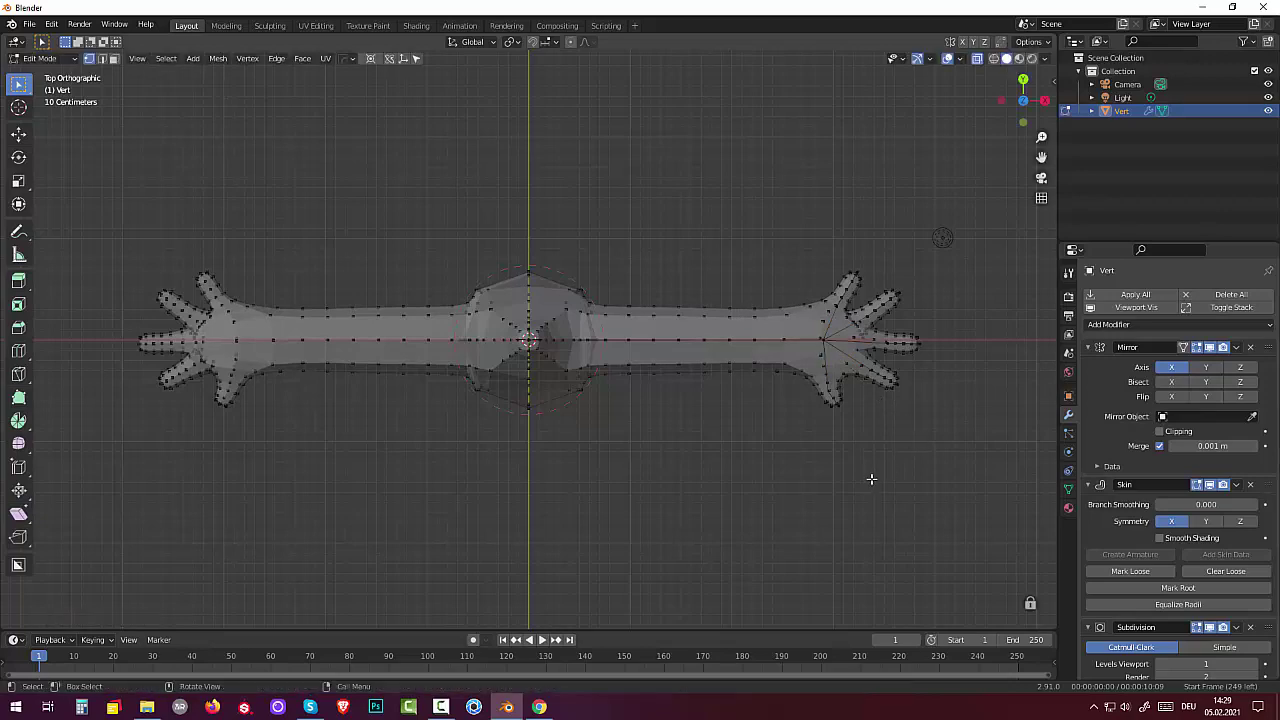
mouse_move(825, 486)
middle_down()
mouse_move(801, 315)
mouse_move(778, 351)
mouse_move(697, 269)
mouse_move(668, 312)
mouse_move(677, 263)
mouse_move(652, 287)
mouse_move(654, 231)
mouse_move(643, 307)
middle_up()
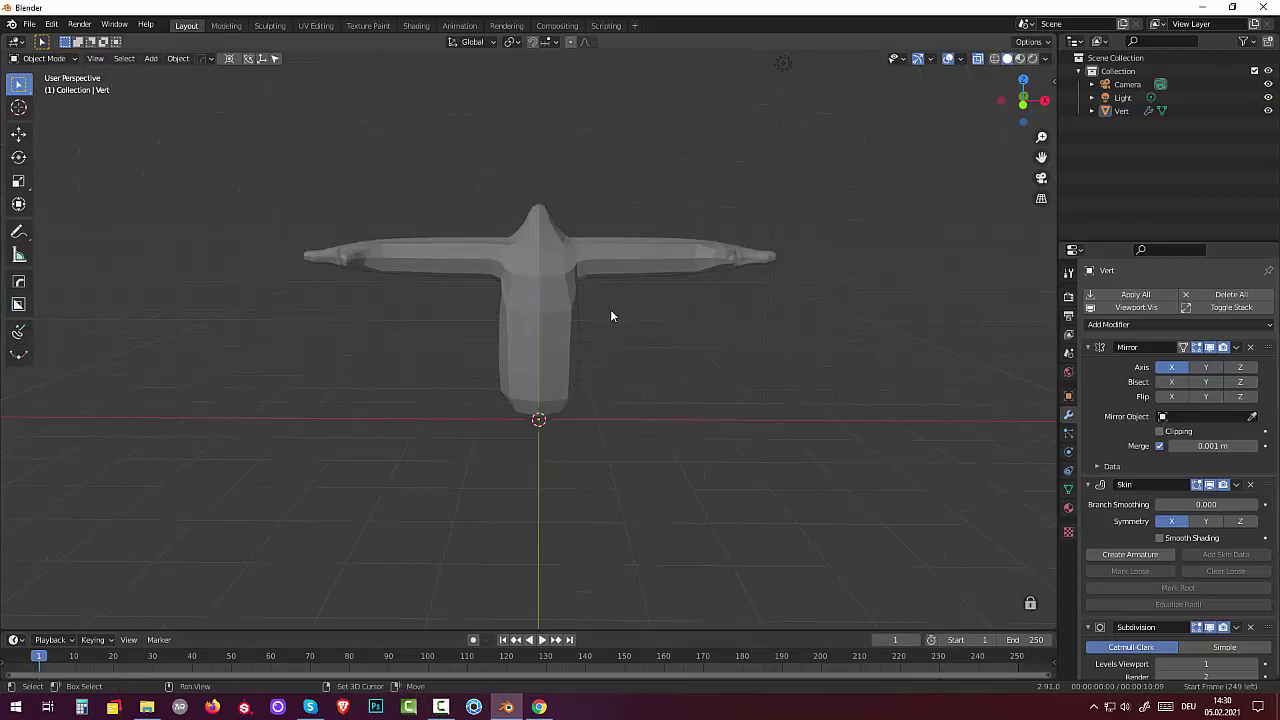
Add a cube, raise it straight up above the torso, and scale it to about 0.69
mouse_move(610, 309)
middle_down()
mouse_move(616, 372)
mouse_move(598, 367)
middle_up()
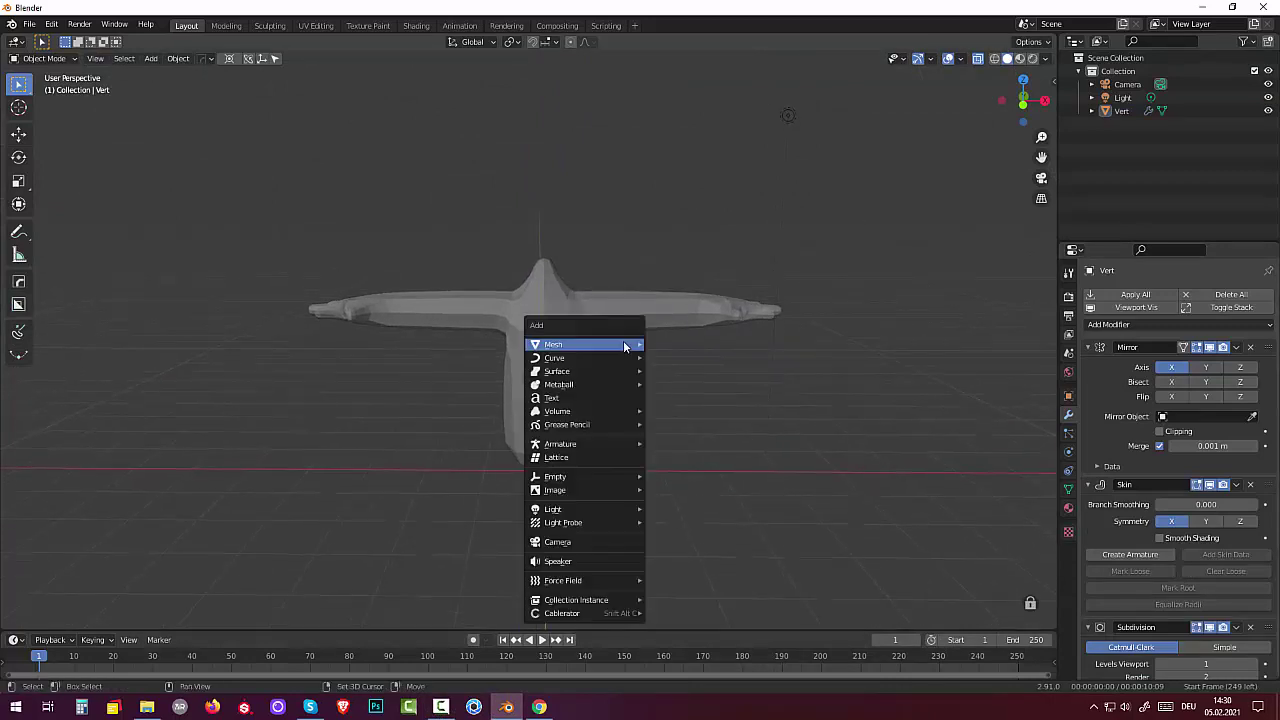
key(shift+a)
click(674, 358)
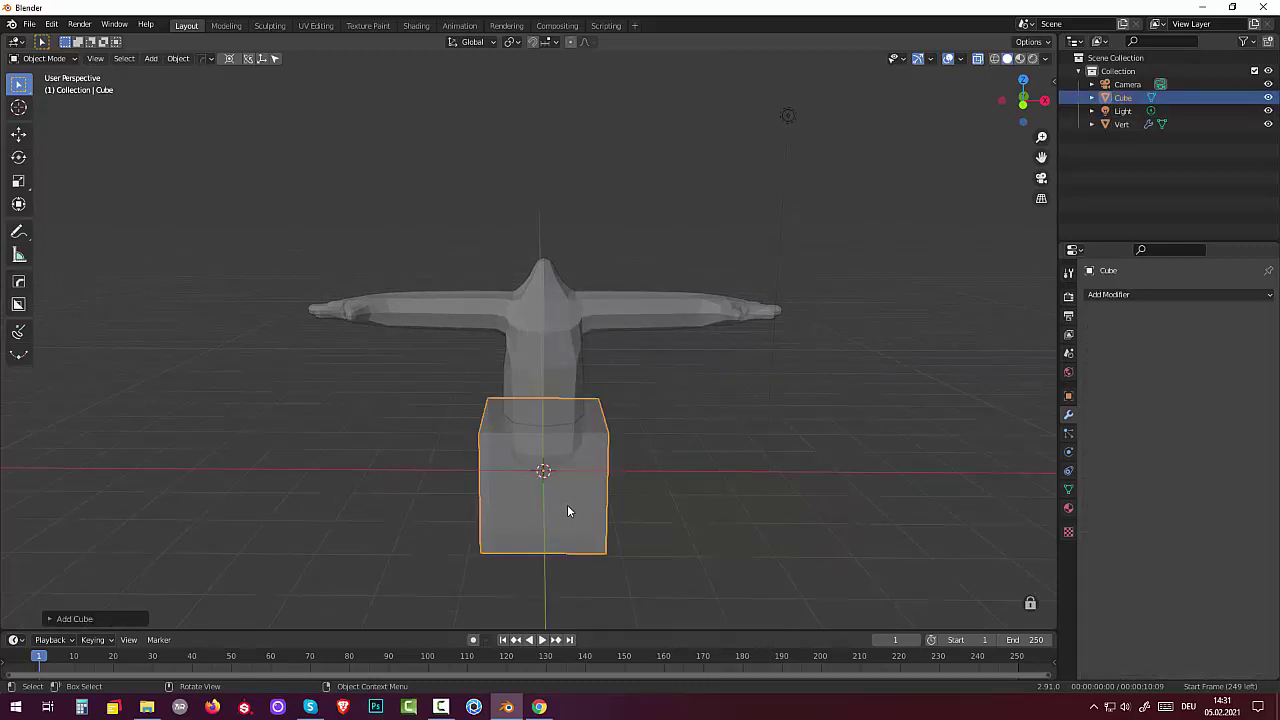
key(g)
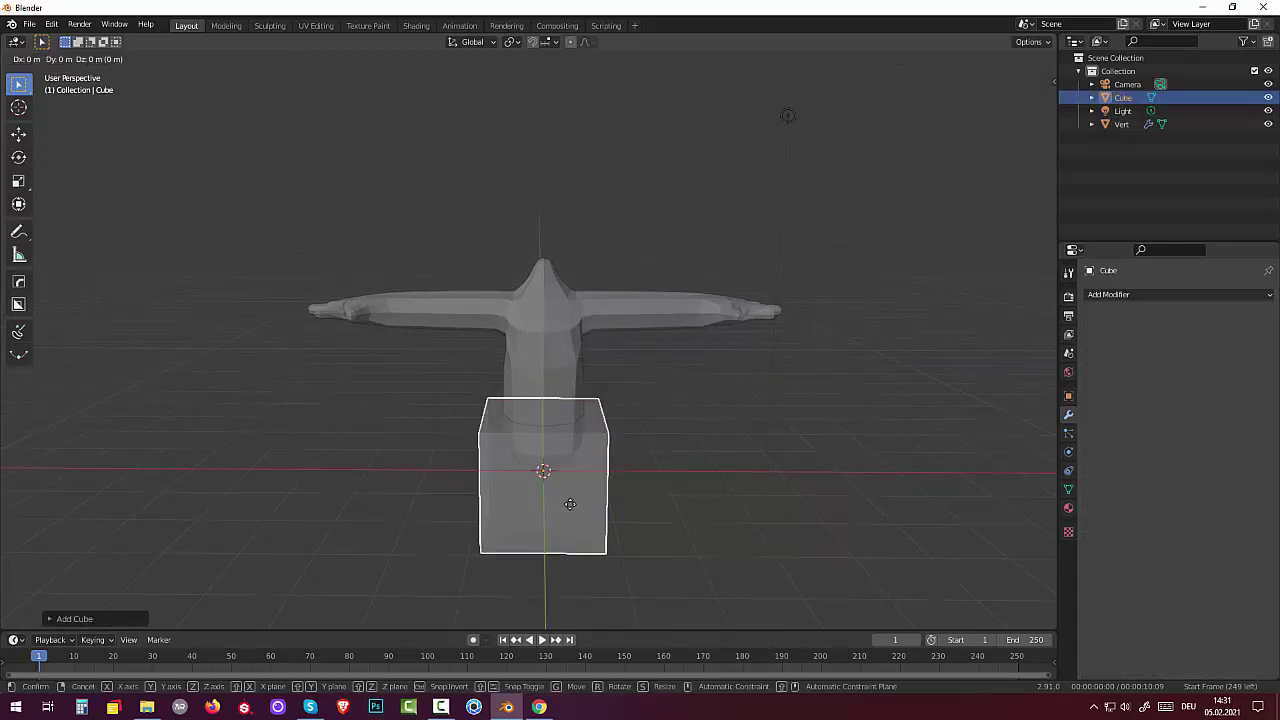
key(z)
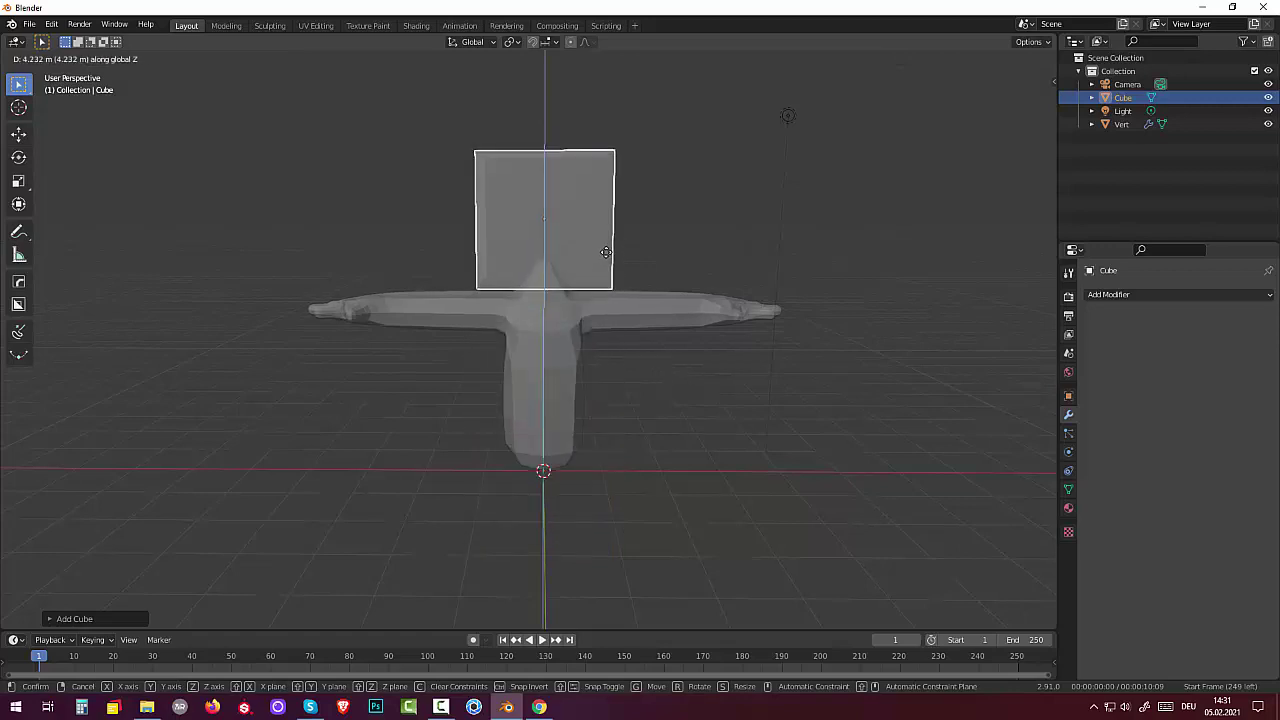
click(606, 262)
middle_drag(606, 264, 771, 274)
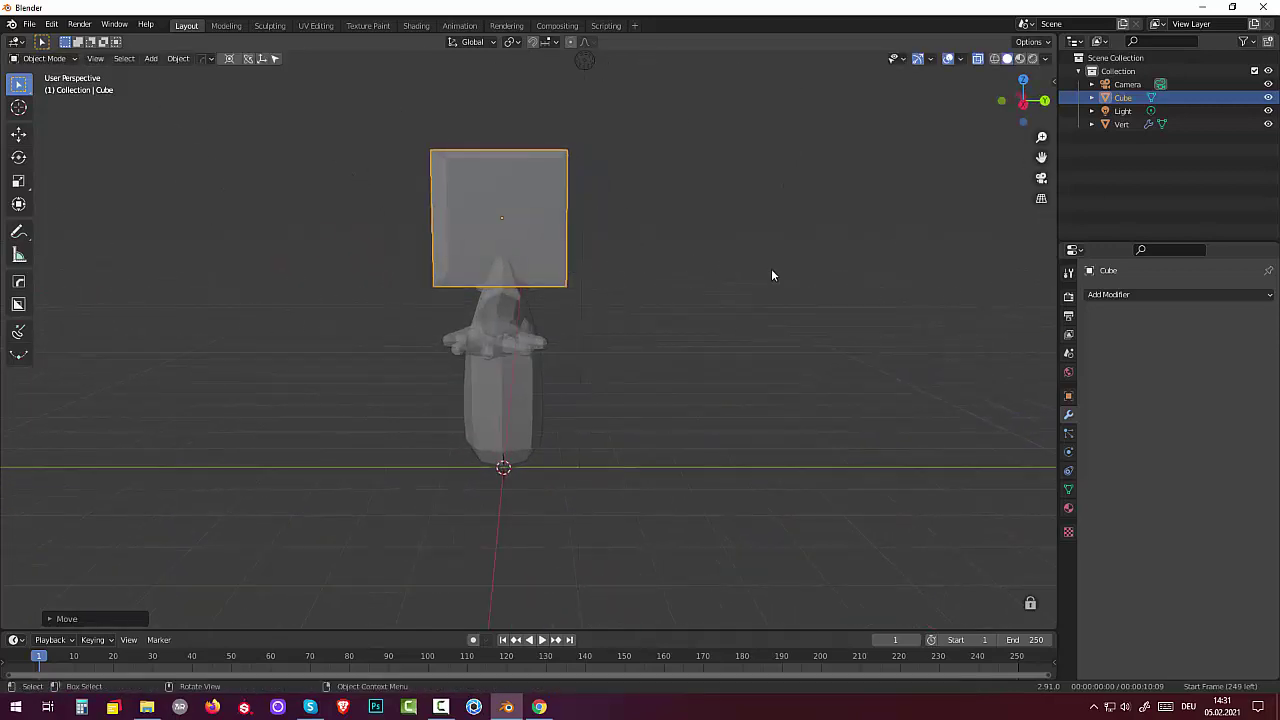
key(s)
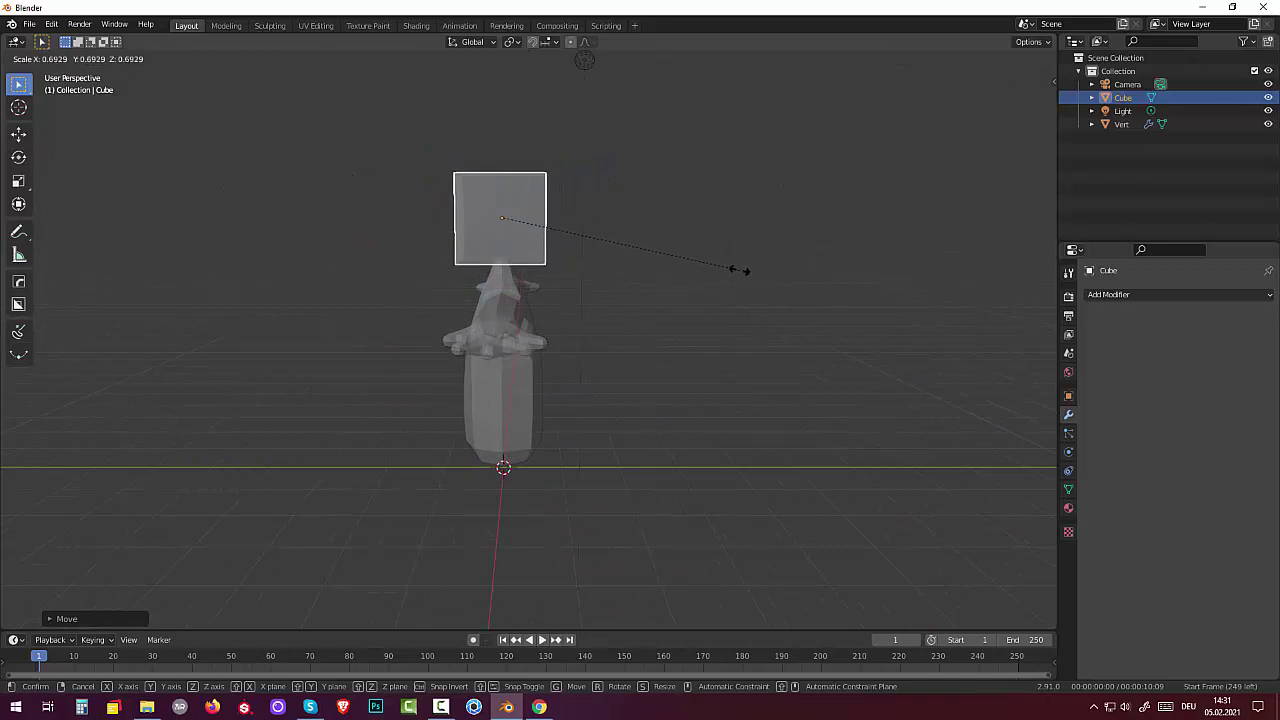
click(767, 273)
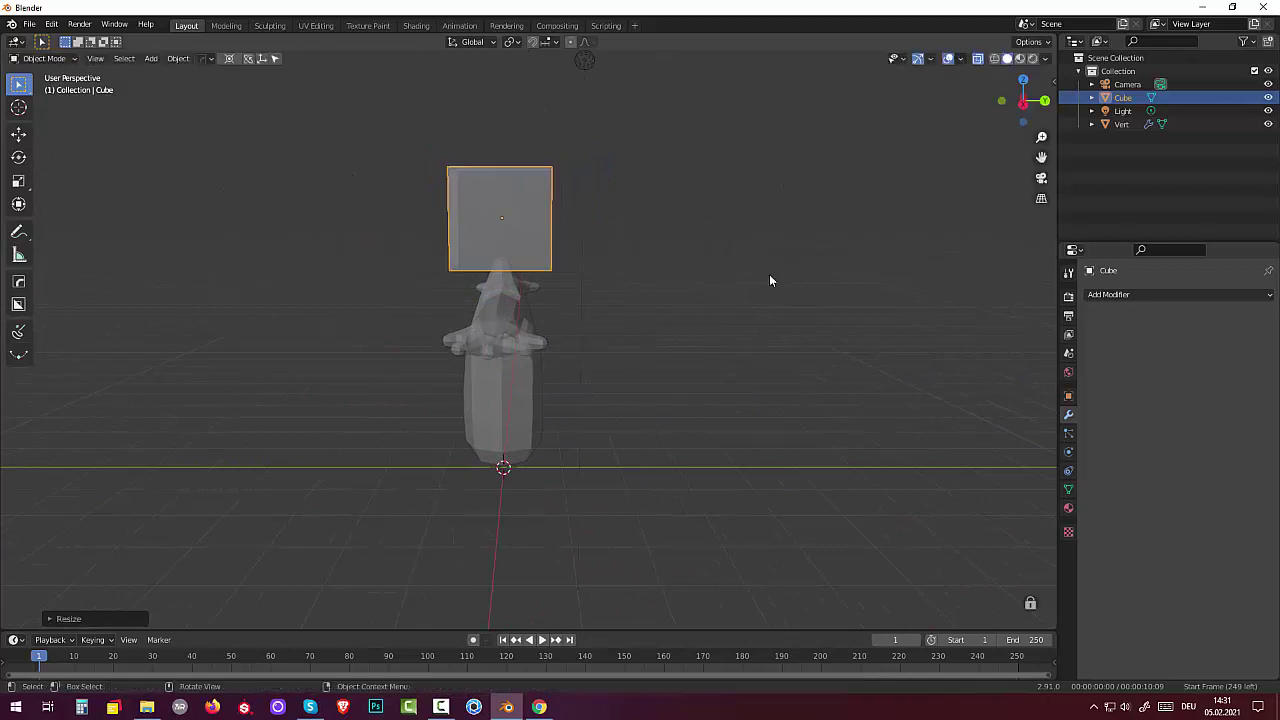
click(1096, 296)
Add a Subdivision Surface modifier and lower the head about 0.19 m onto the neck
click(1026, 520)
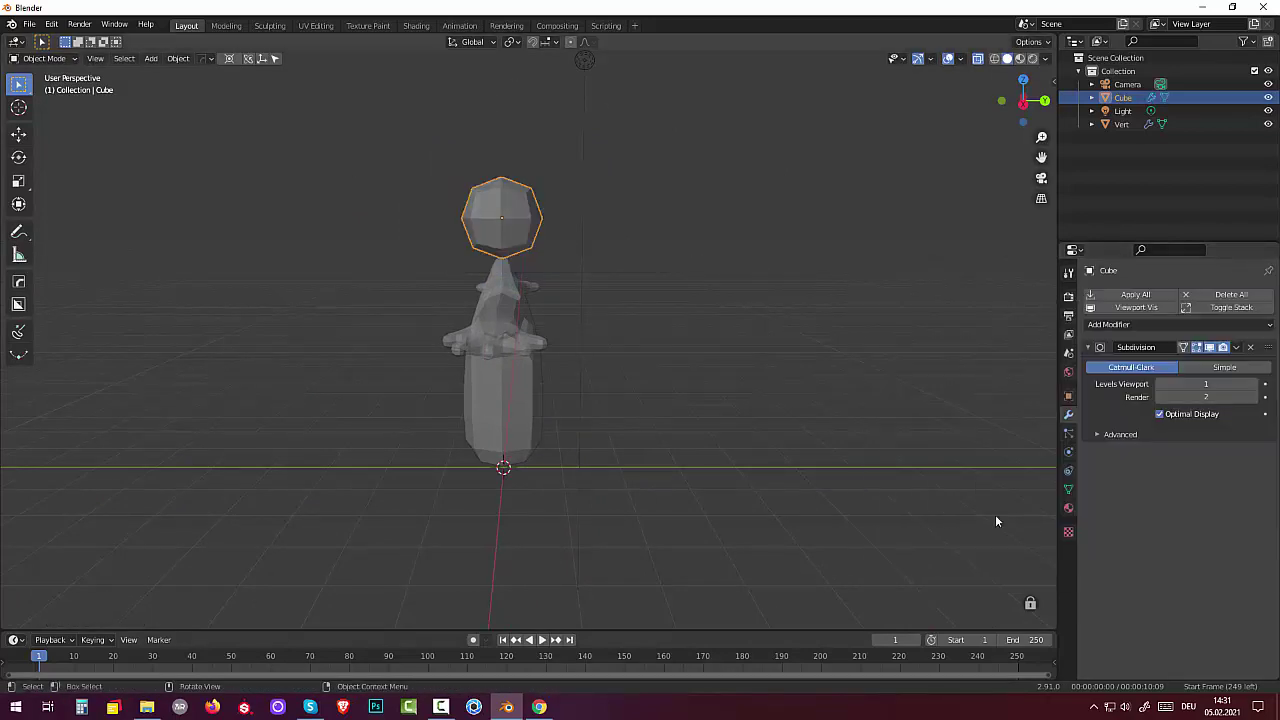
mouse_move(995, 514)
middle_down()
mouse_move(692, 364)
mouse_move(776, 393)
mouse_move(728, 372)
mouse_move(750, 373)
middle_up()
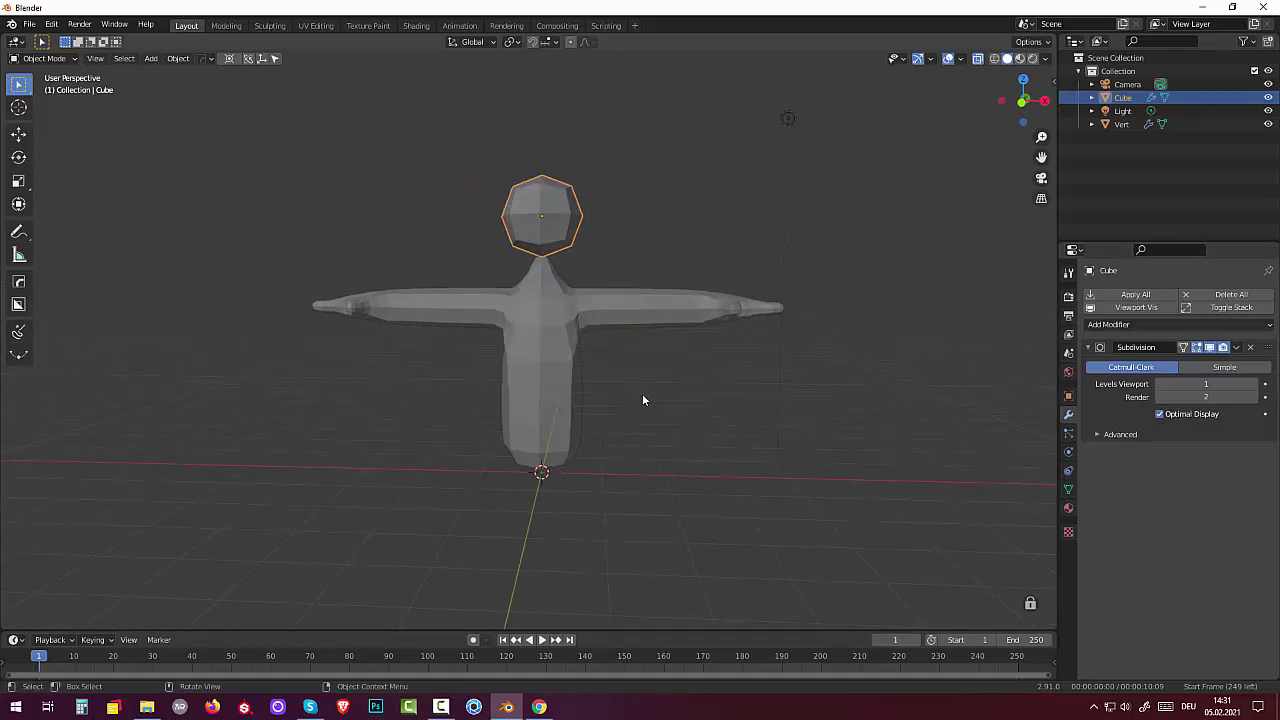
key(g)
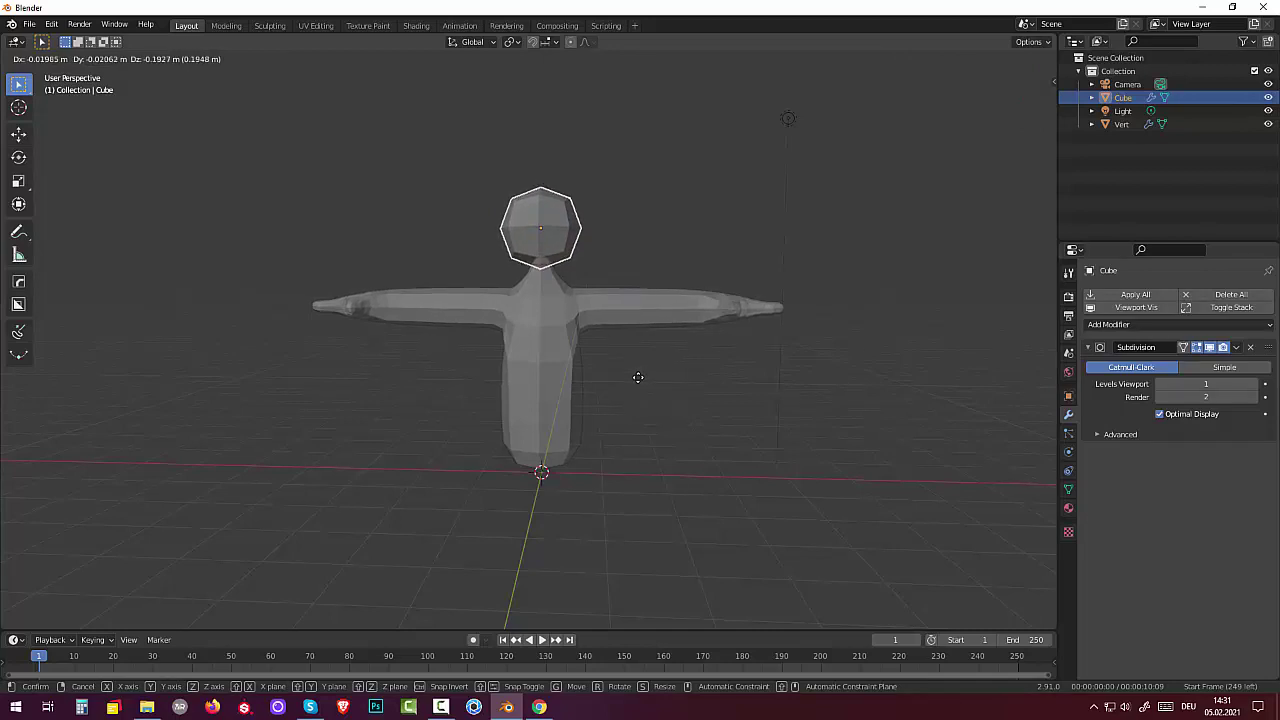
click(638, 377)
Turn off X-ray so the model shows solid, viewed from three-quarters
click(979, 58)
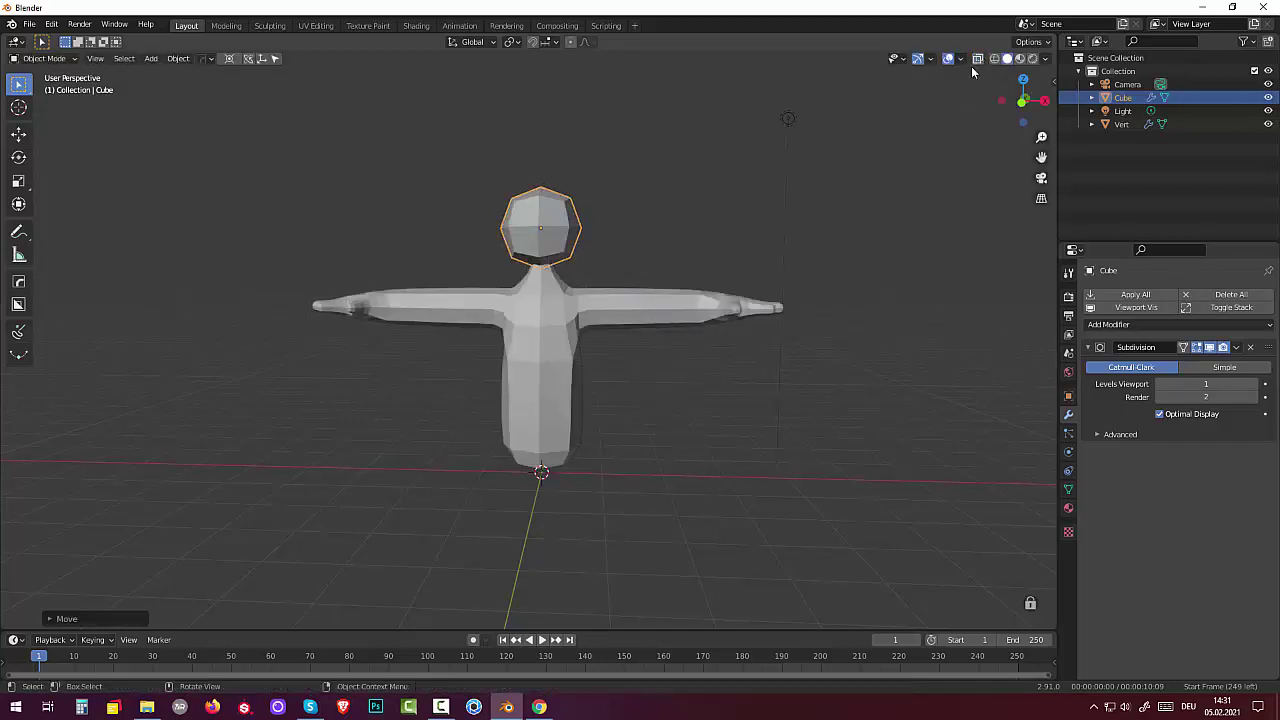
middle_drag(771, 264, 771, 266)
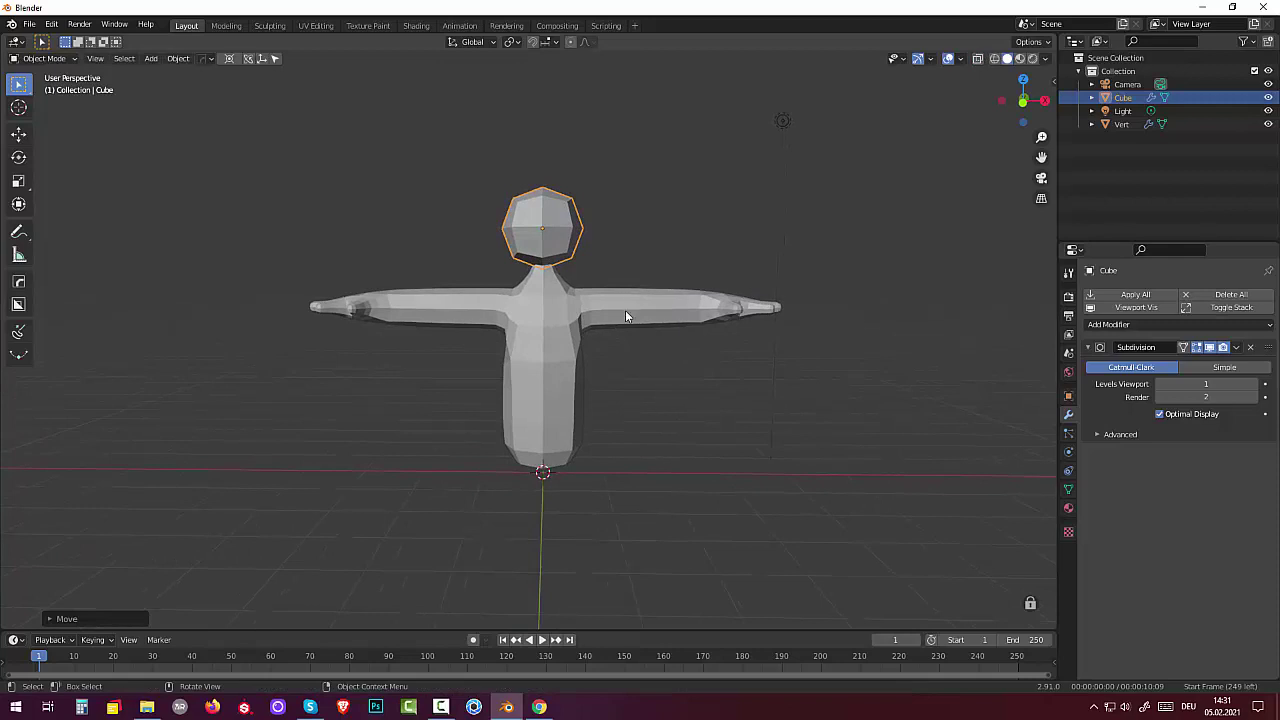
mouse_move(626, 311)
middle_down()
mouse_move(557, 293)
mouse_move(659, 285)
middle_up()
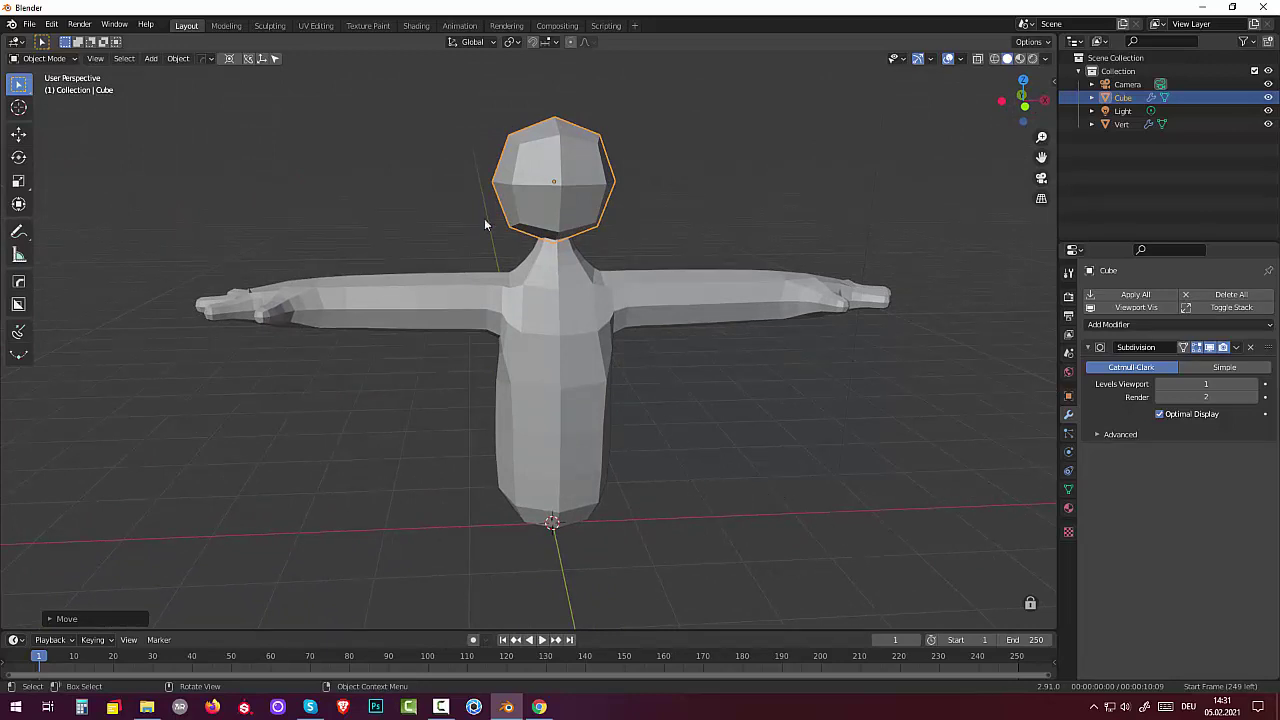
In Edit Mode, select the head cage's bottom face and lower it
key(Tab)
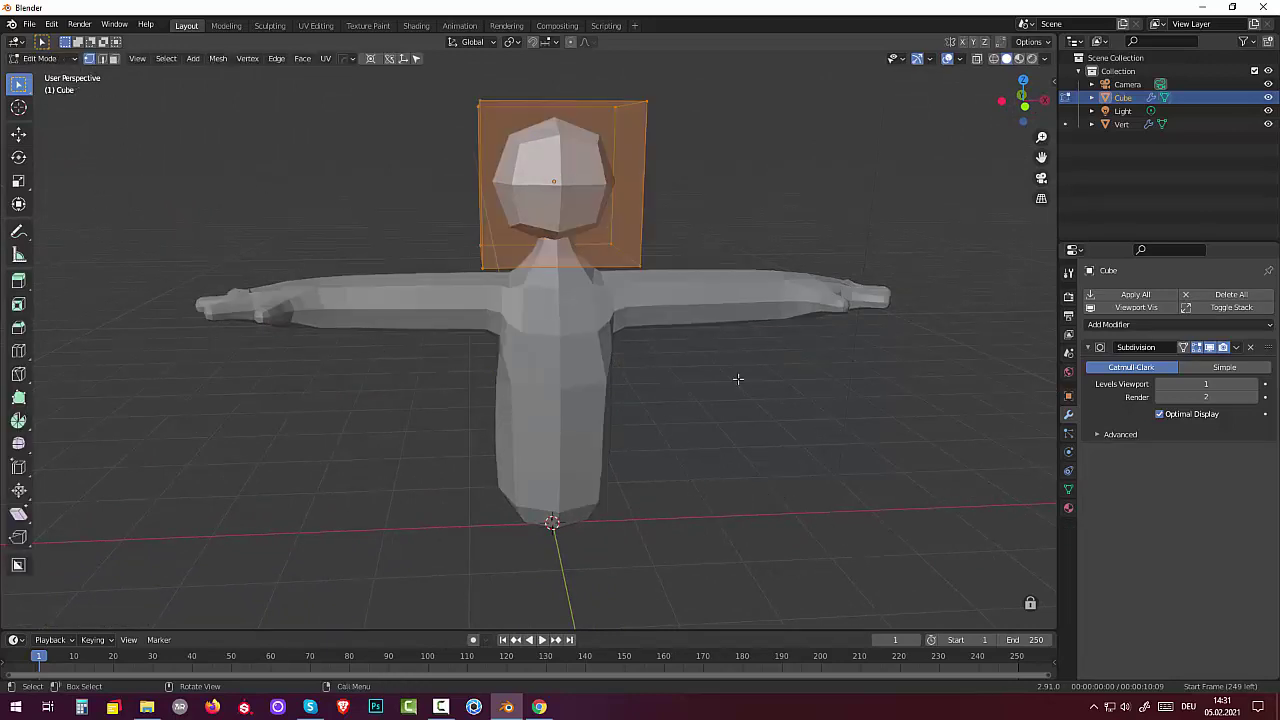
mouse_move(696, 284)
middle_down()
mouse_move(660, 256)
mouse_move(595, 240)
mouse_move(606, 356)
middle_up()
key(3)
click(581, 236)
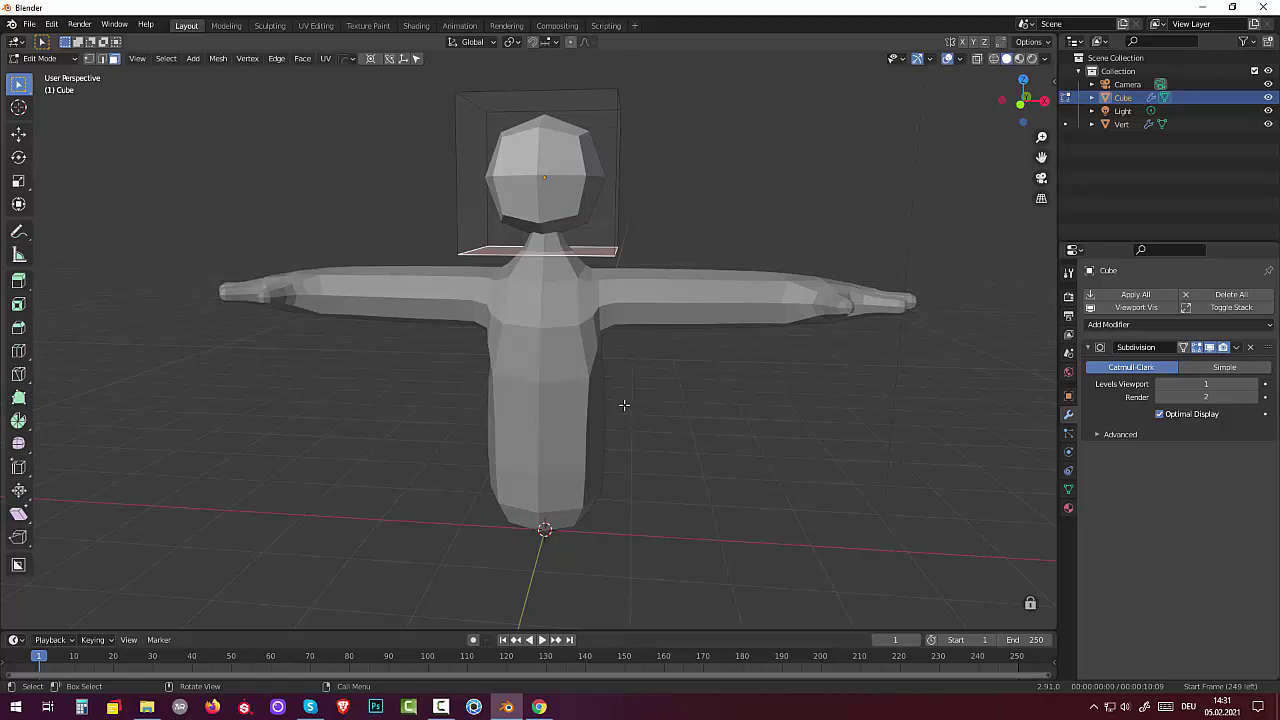
key(g)
key(z)
key(z)
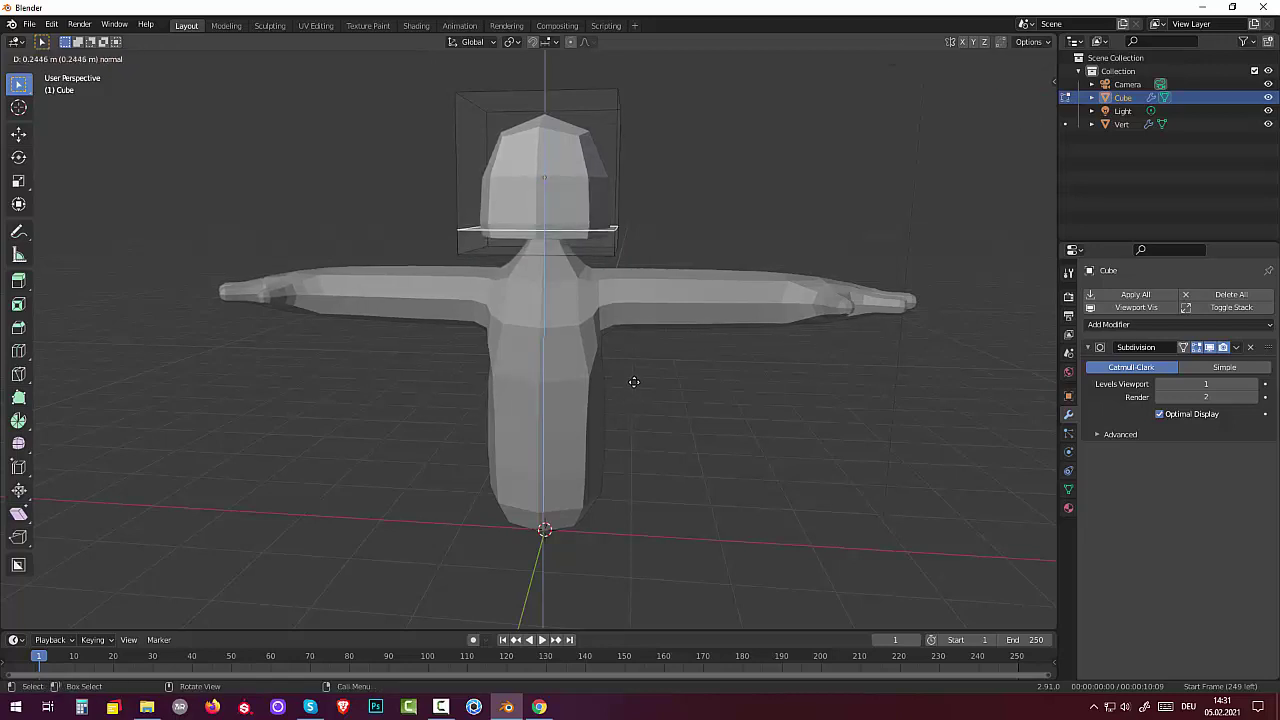
click(634, 383)
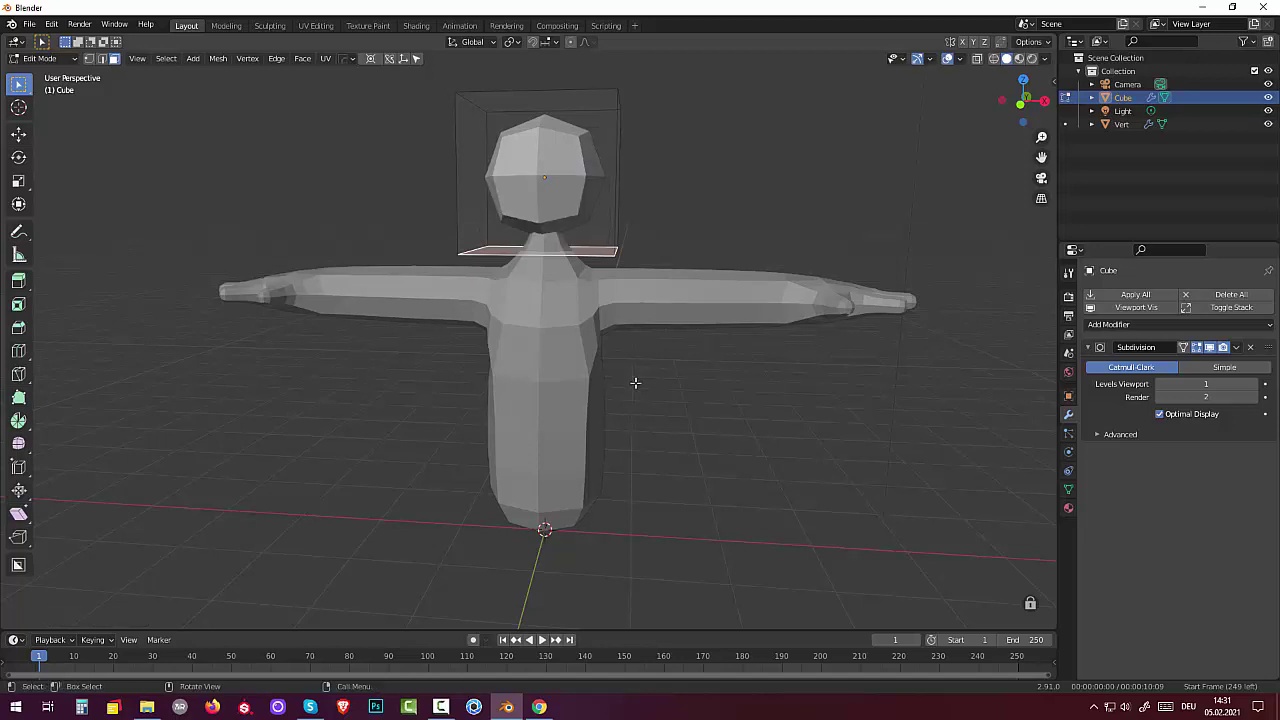
key(g)
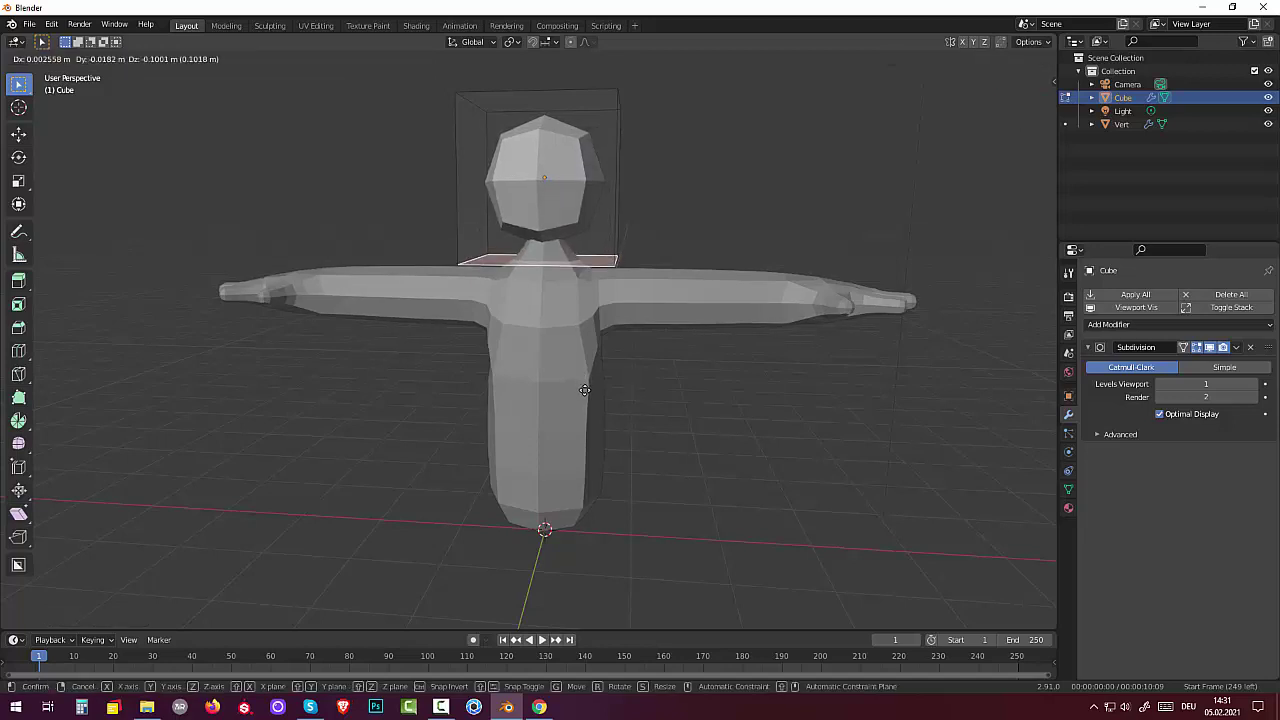
click(585, 401)
Raise the head's viewport subdivision level to 2
middle_drag(798, 241, 642, 245)
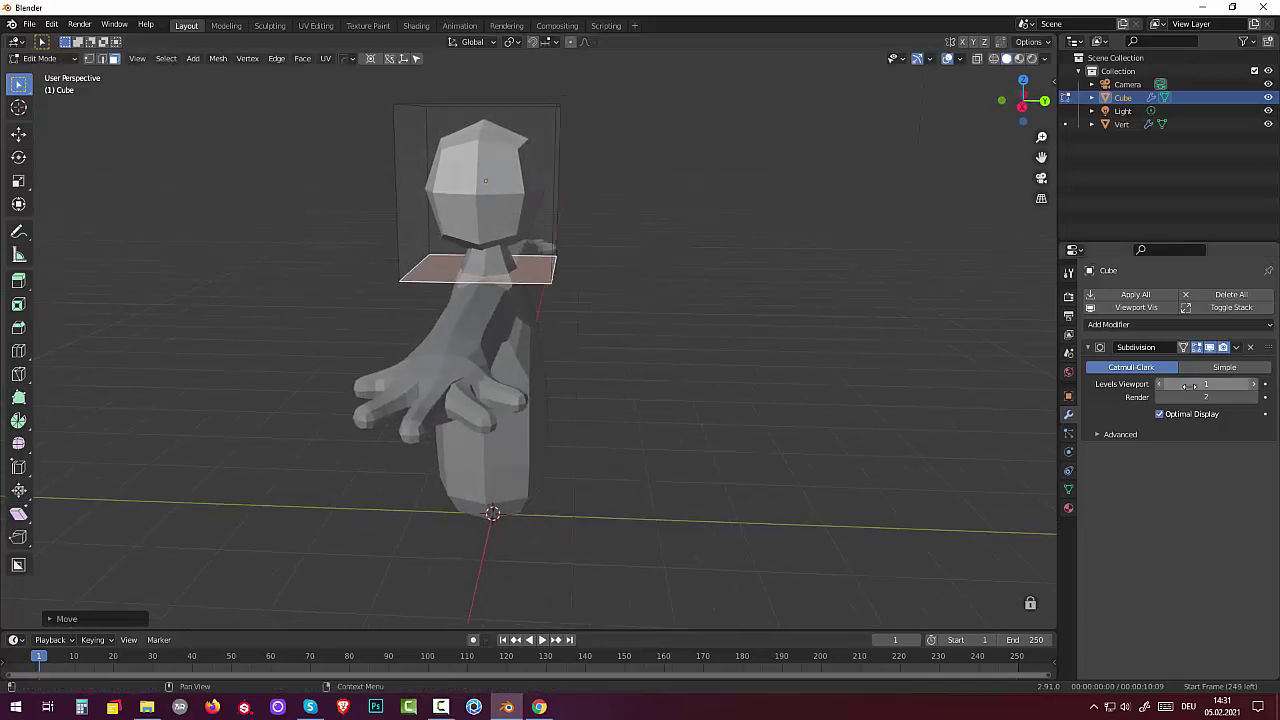
click(1254, 389)
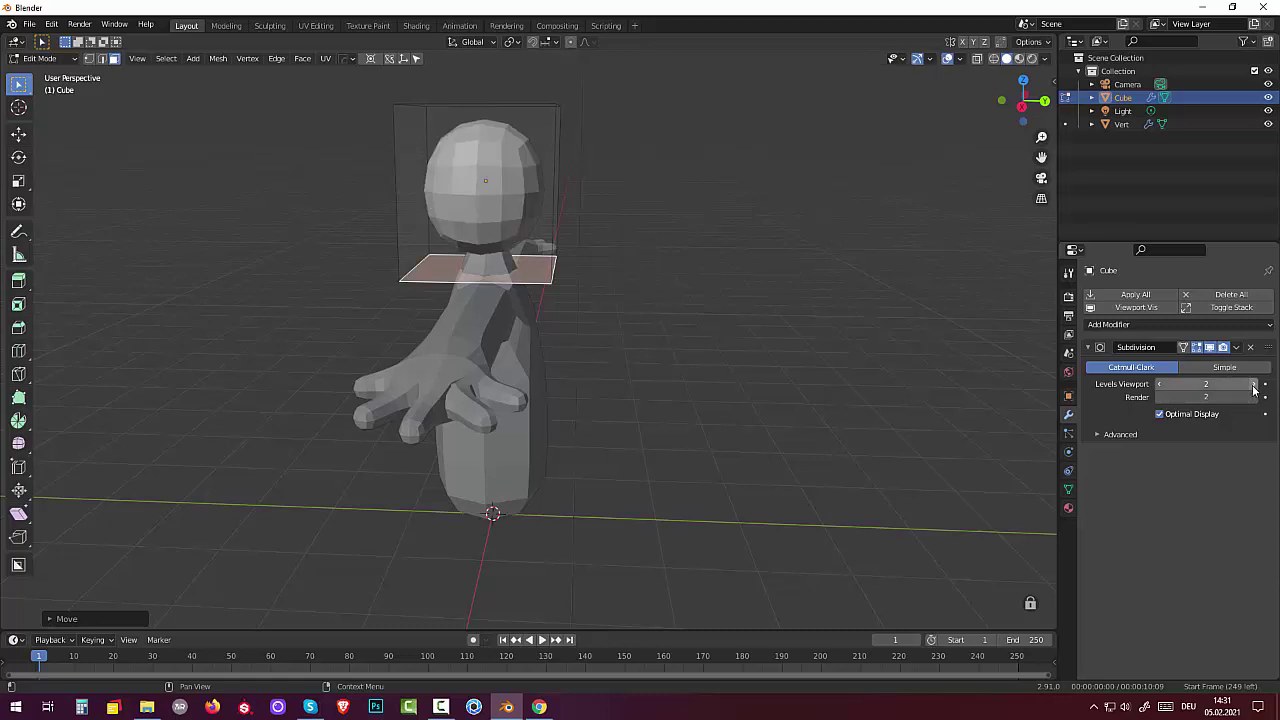
mouse_move(923, 320)
middle_down()
mouse_move(934, 300)
mouse_move(900, 330)
middle_up()
In right orthographic view, move the cage's lower right edge back
click(561, 287)
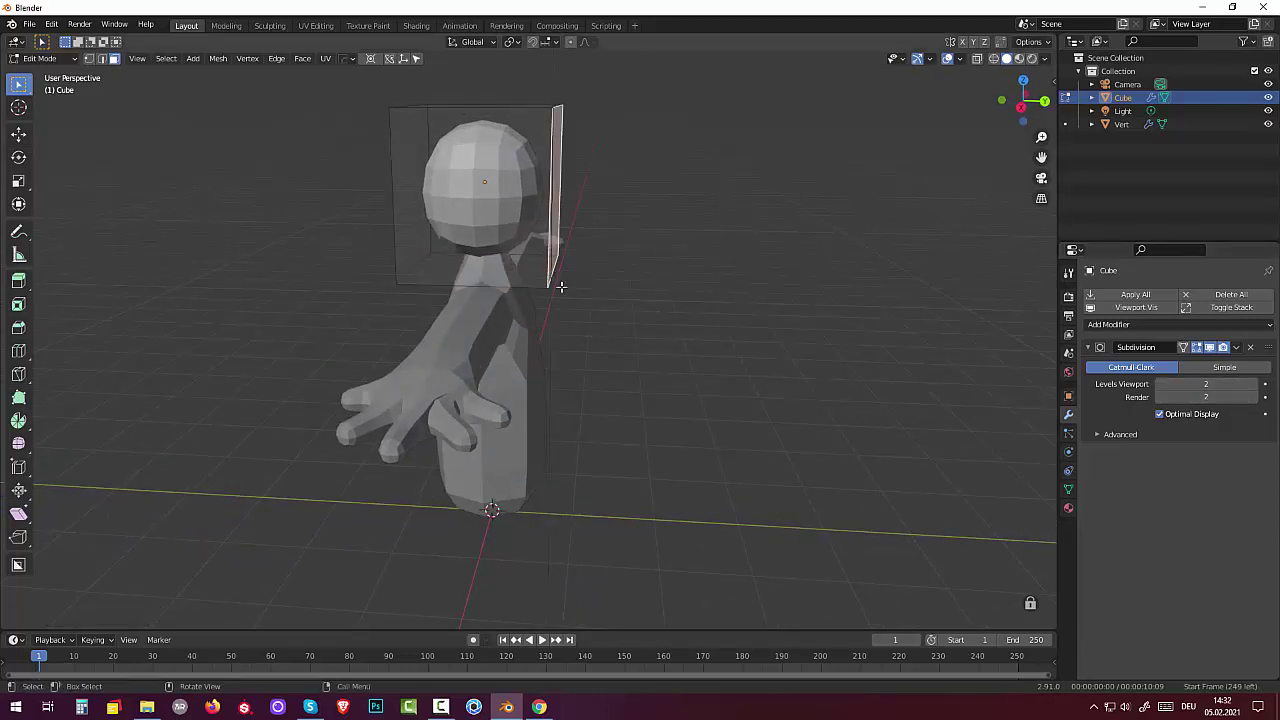
mouse_move(680, 126)
middle_down()
mouse_move(700, 100)
mouse_move(640, 60)
middle_up()
click(102, 58)
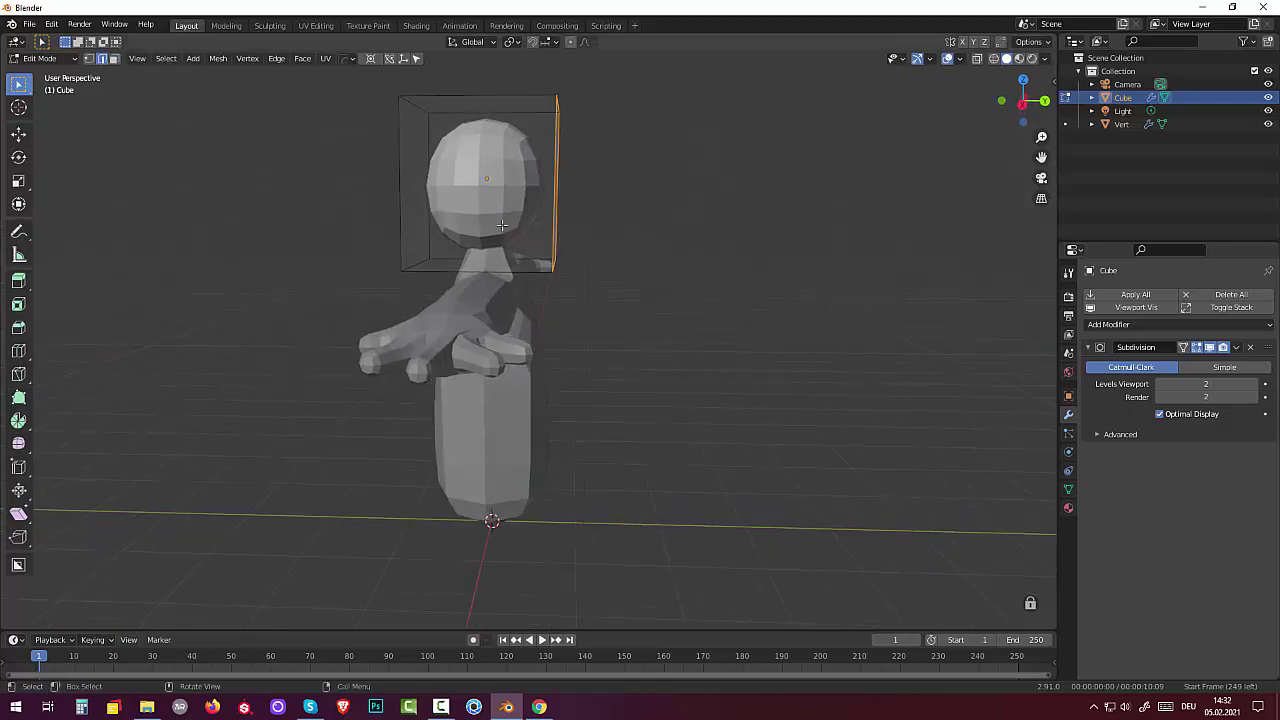
shift+click(555, 267)
key(KP_3)
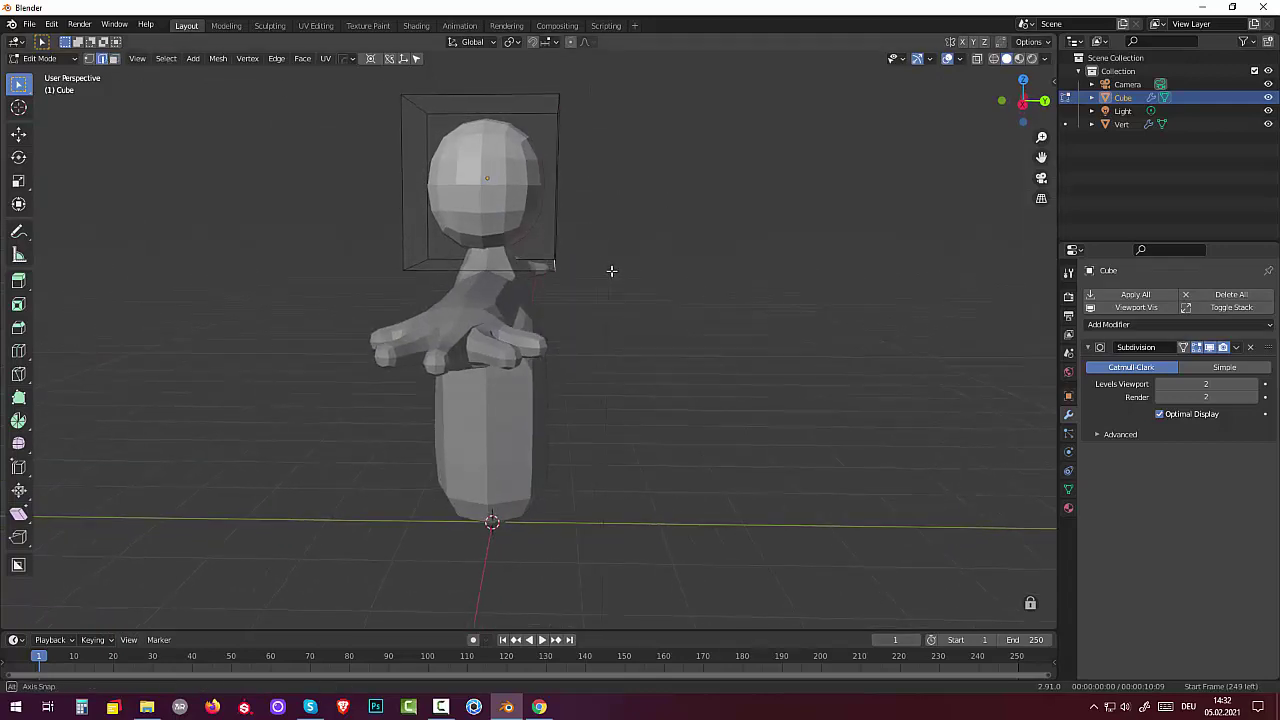
key(KP_5)
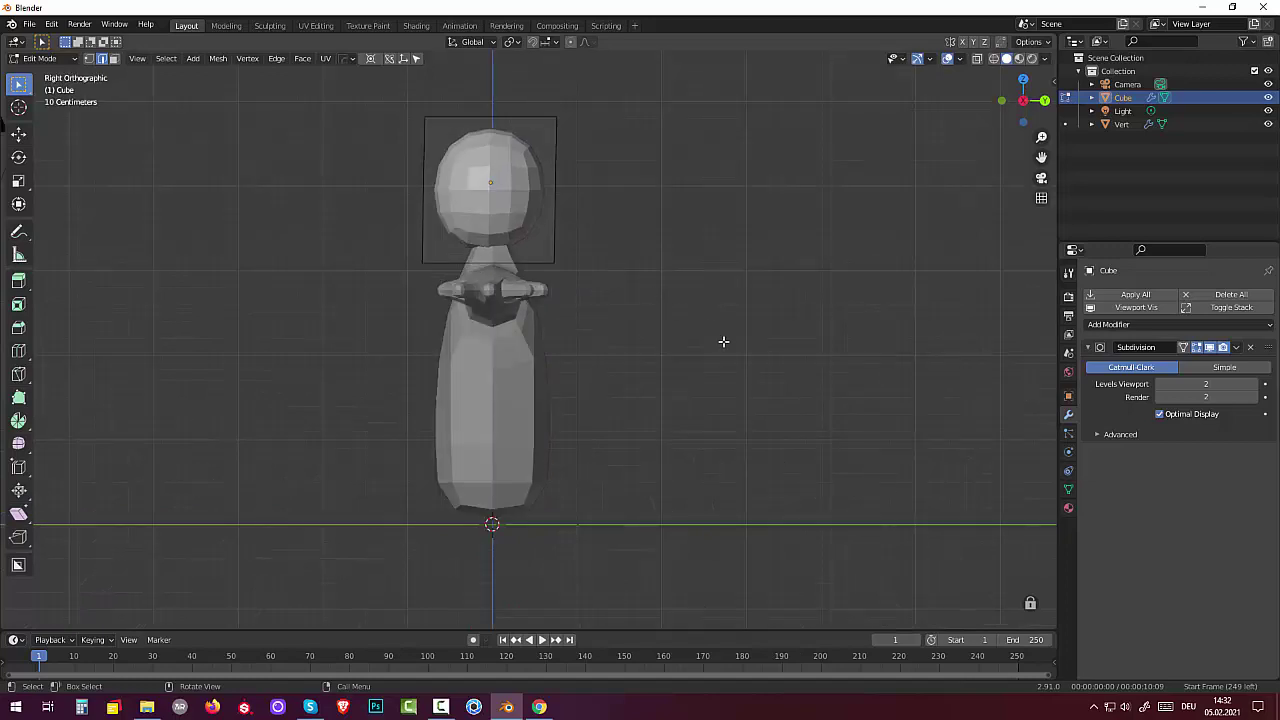
key(g)
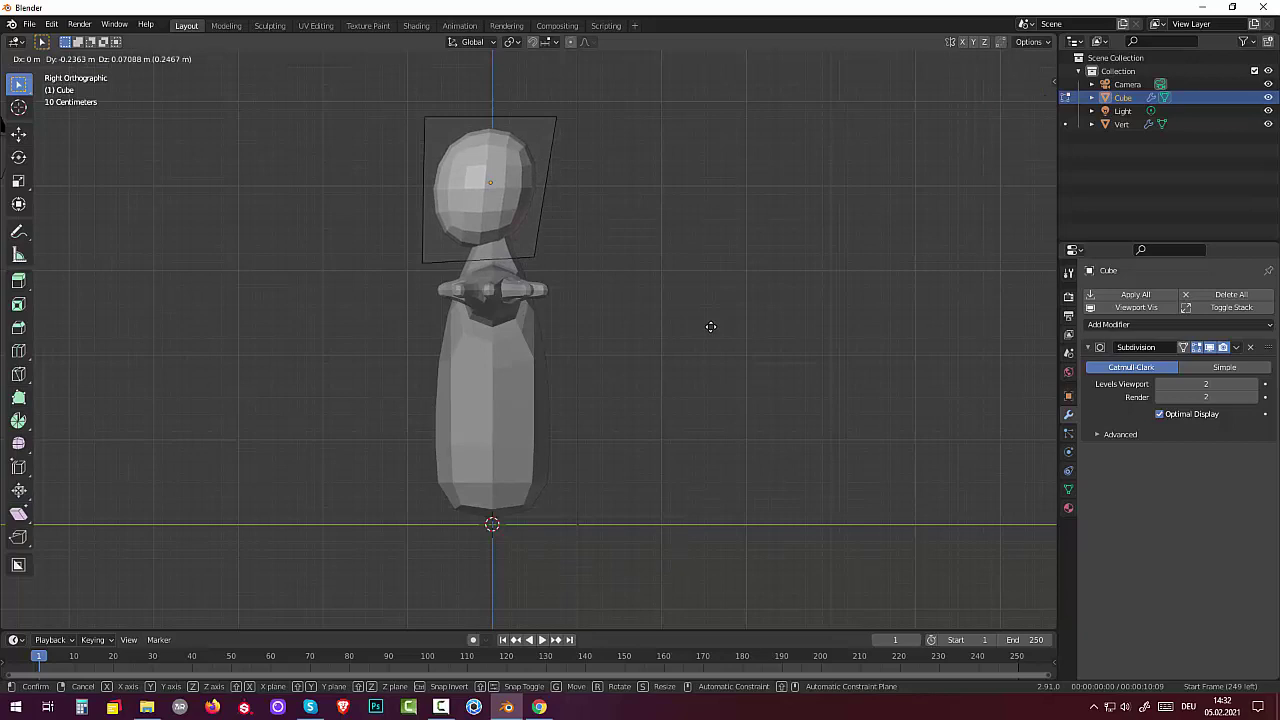
click(710, 327)
mouse_move(712, 325)
middle_down()
mouse_move(862, 328)
mouse_move(806, 328)
middle_up()
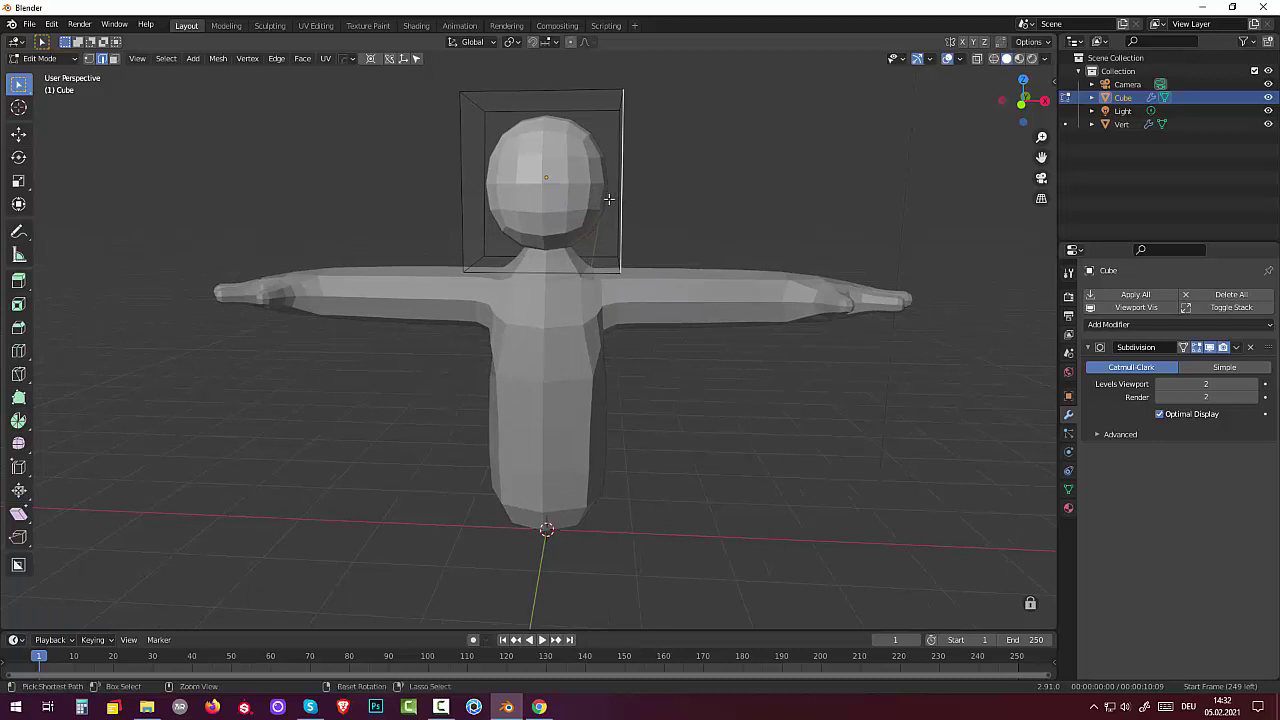
Add a horizontal loop cut across the head and slide it upward
key(ctrl+r)
click(607, 199)
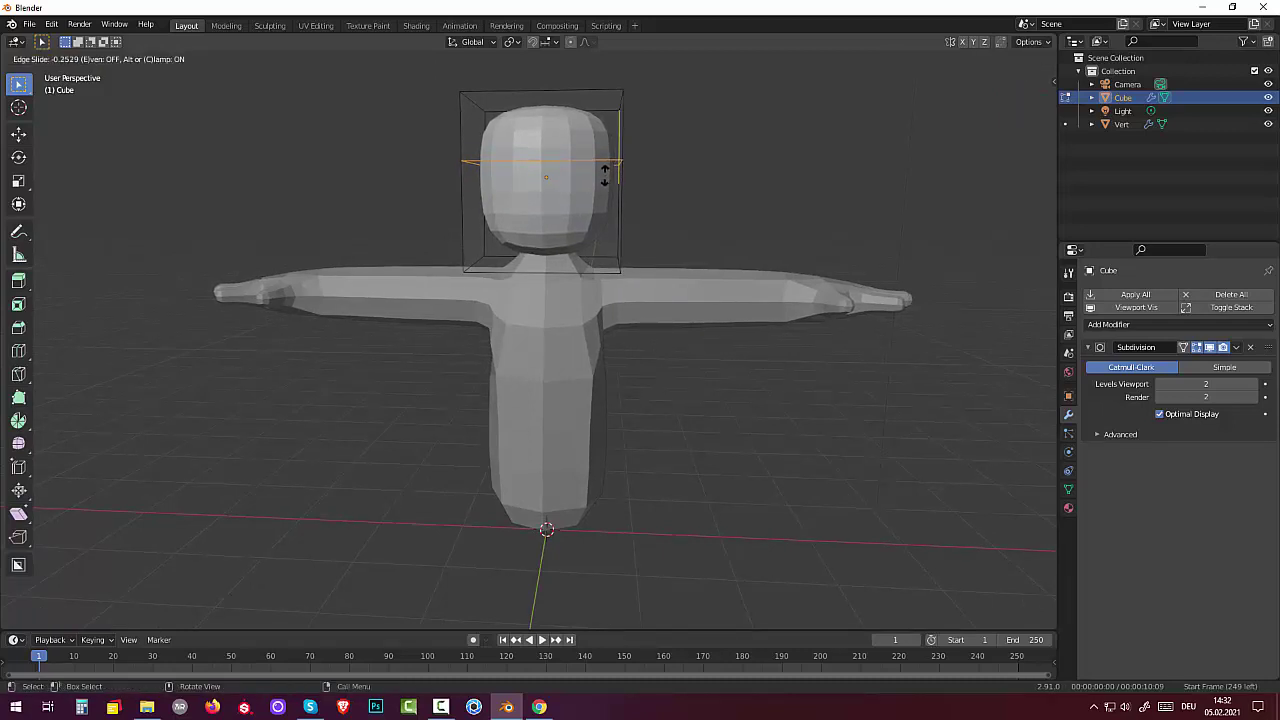
click(604, 175)
middle_drag(632, 224, 559, 238)
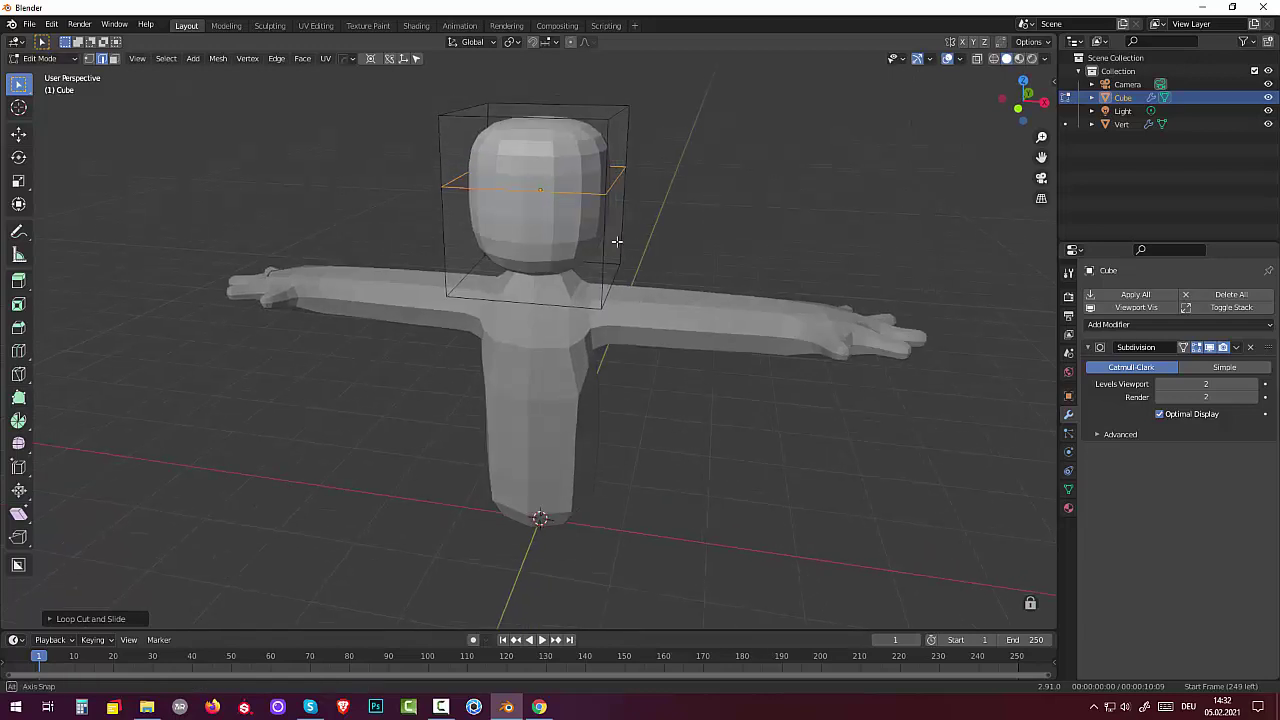
Scale the head's bottom neck face down to about 0.82
click(563, 232)
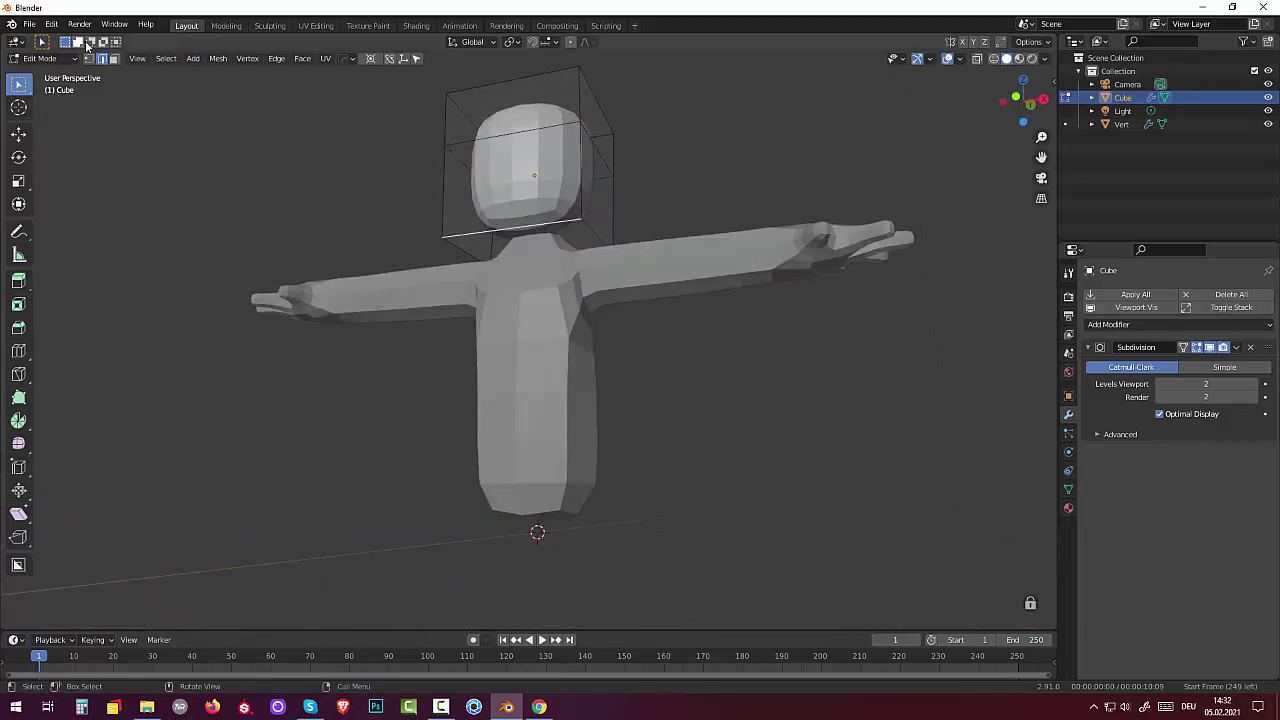
click(113, 58)
click(580, 230)
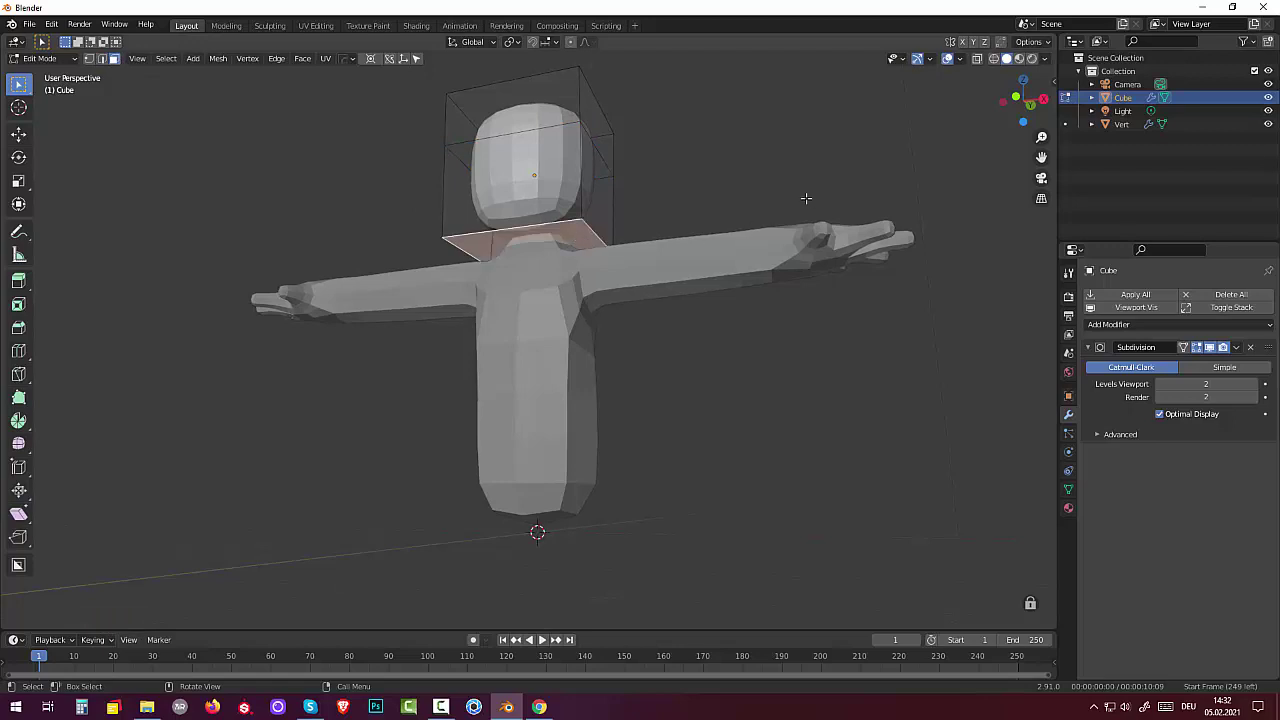
key(s)
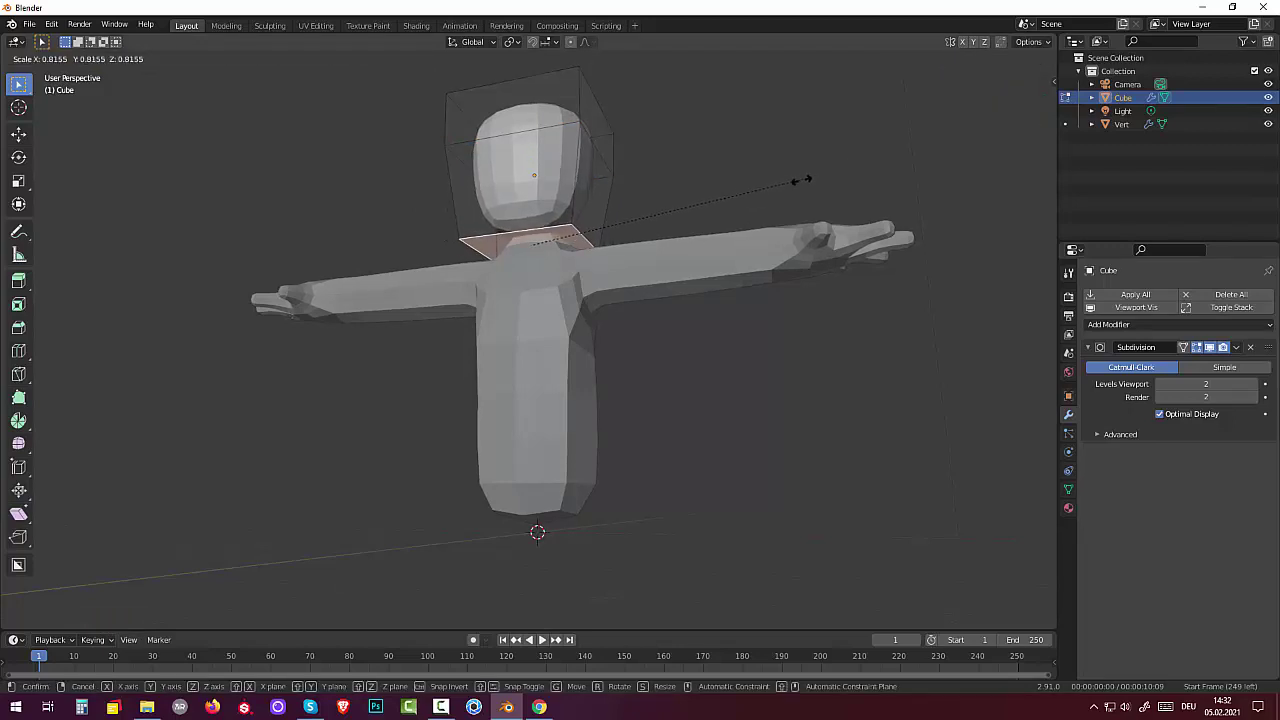
click(769, 179)
middle_drag(769, 179, 585, 163)
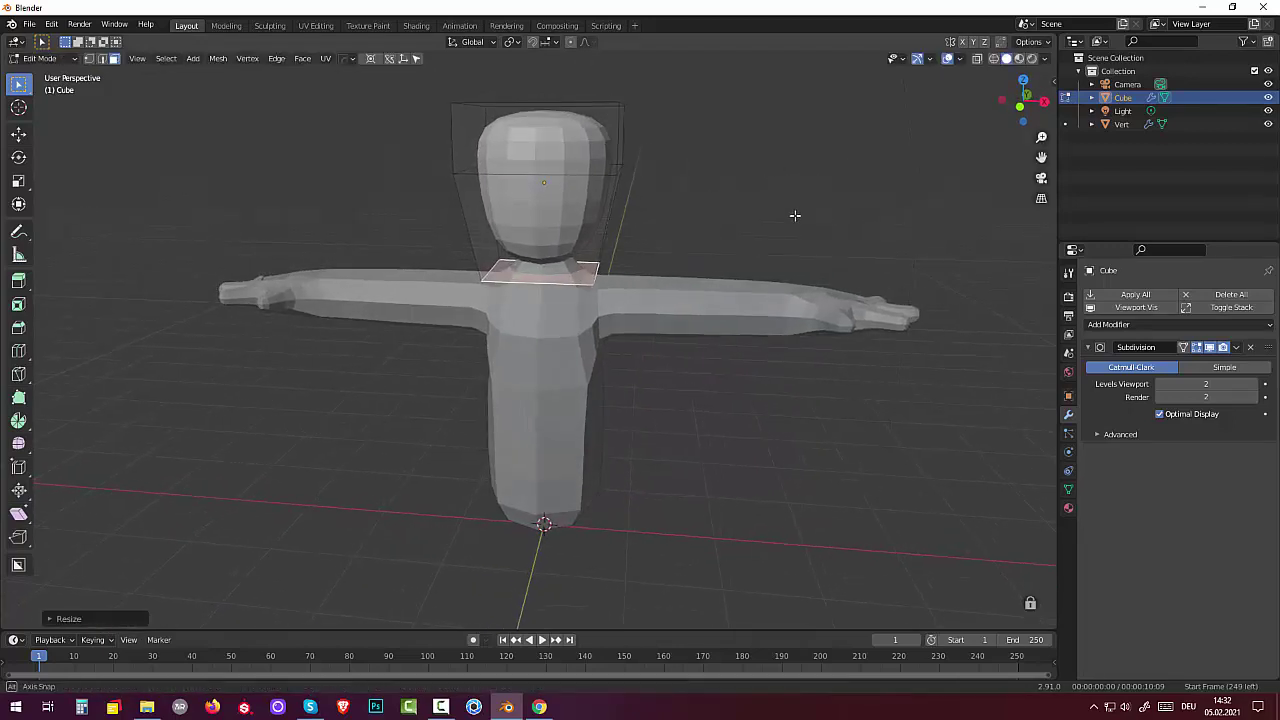
Scale the head's top face to about 0.68 and return to Object Mode
click(553, 149)
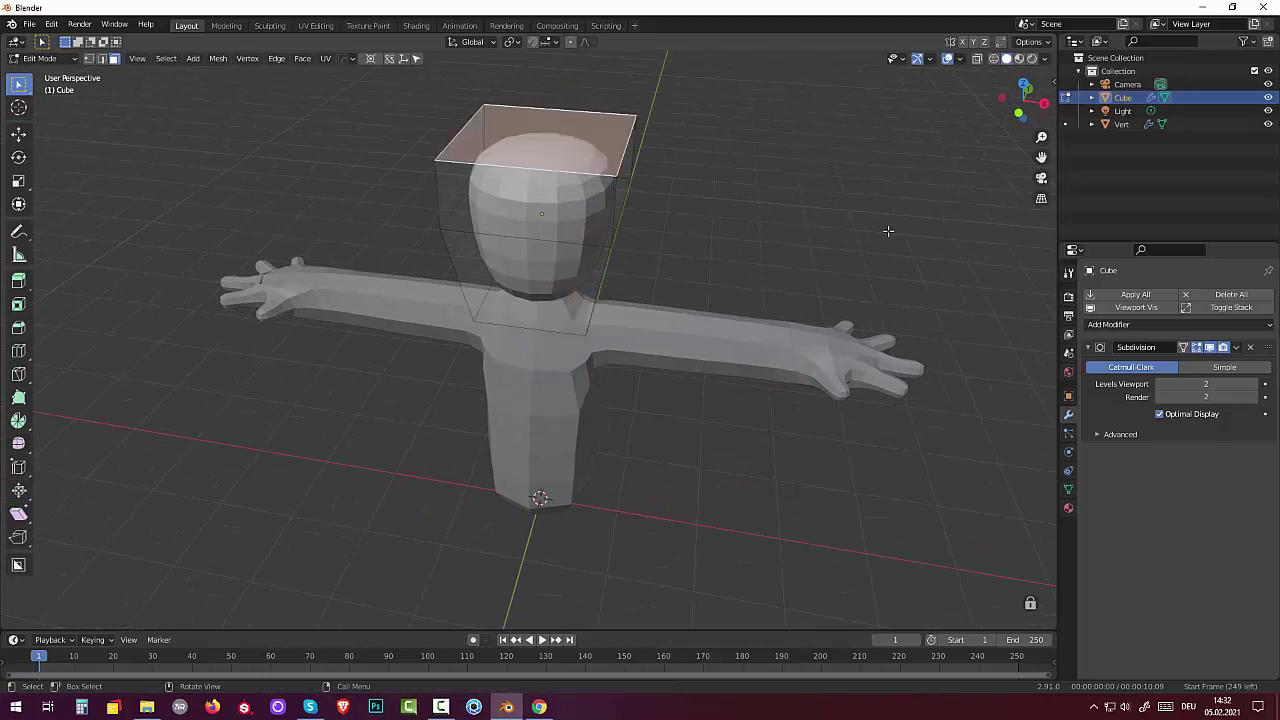
key(s)
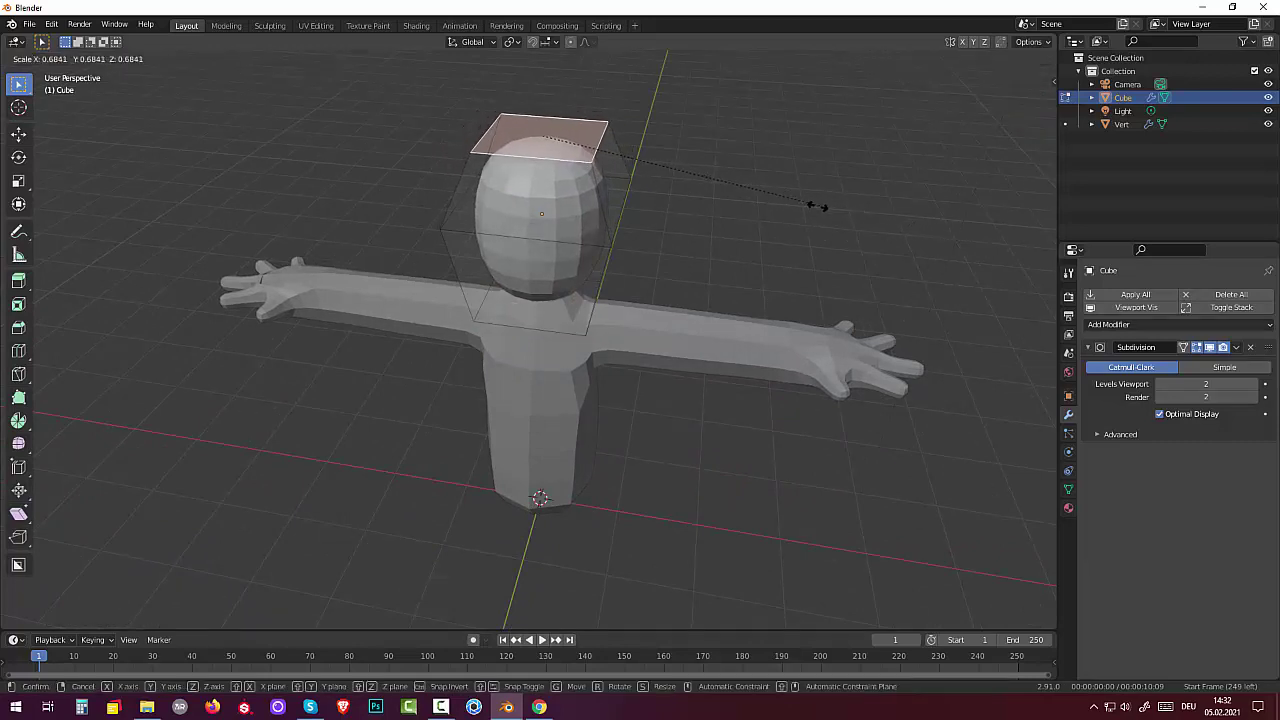
click(825, 206)
mouse_move(814, 208)
middle_down()
mouse_move(743, 140)
mouse_move(694, 143)
mouse_move(683, 166)
mouse_move(834, 163)
mouse_move(820, 163)
middle_up()
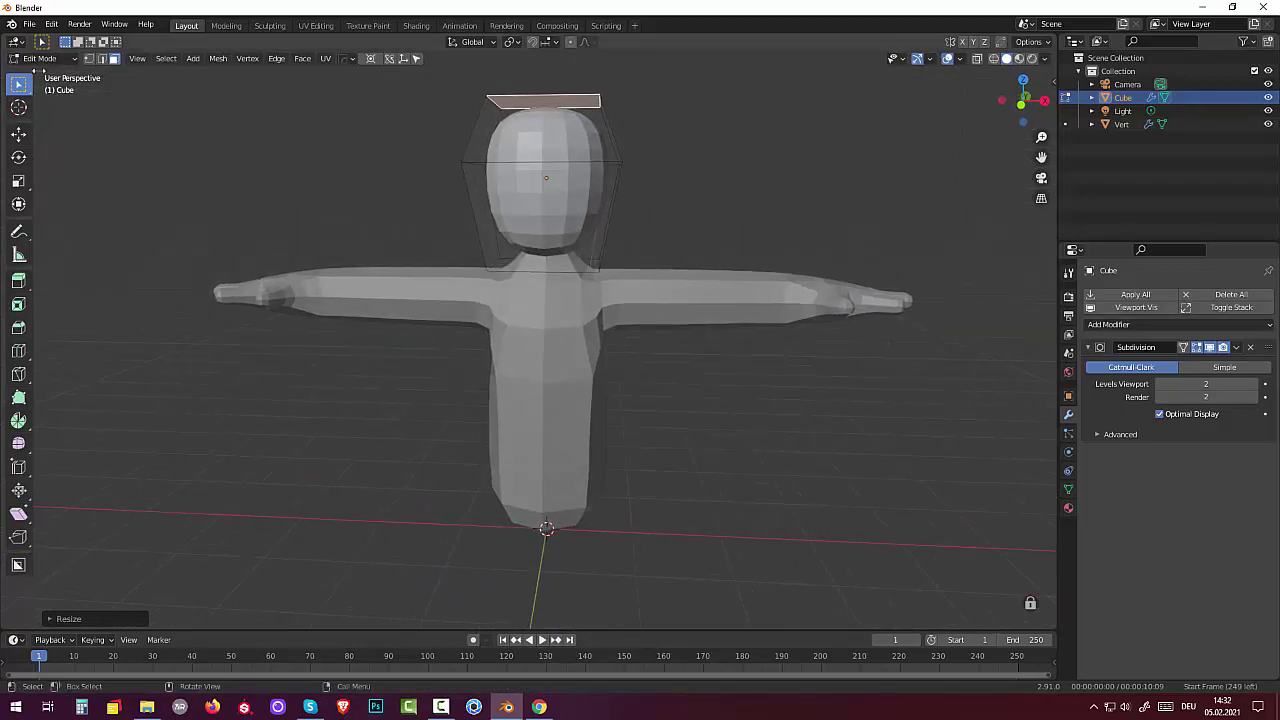
click(40, 58)
click(40, 56)
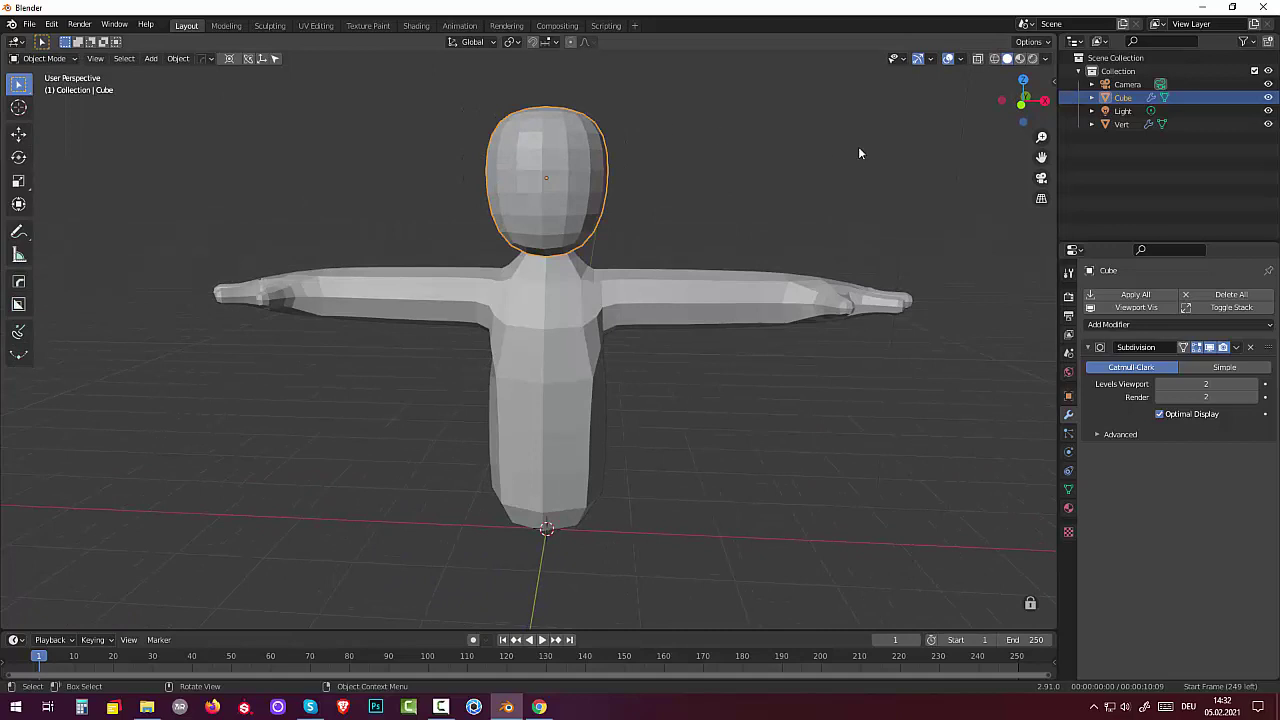
Shrink the whole head slightly and move it lower onto the body
key(s)
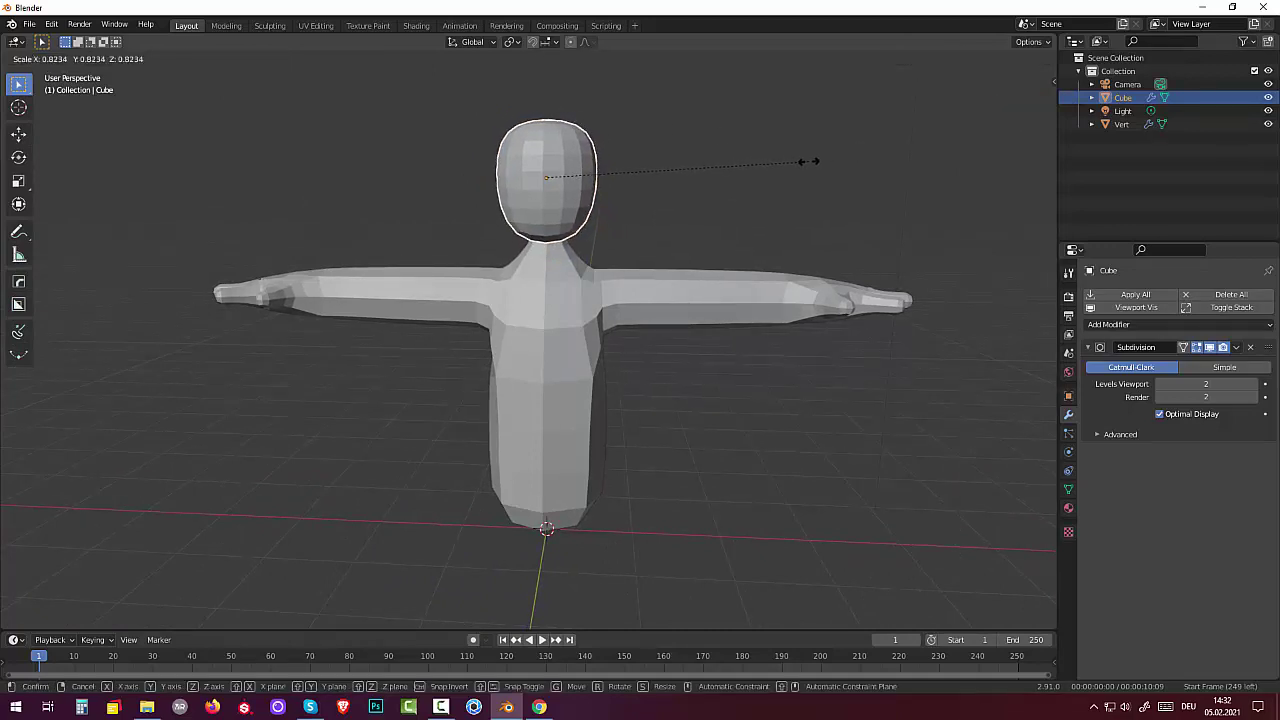
click(806, 164)
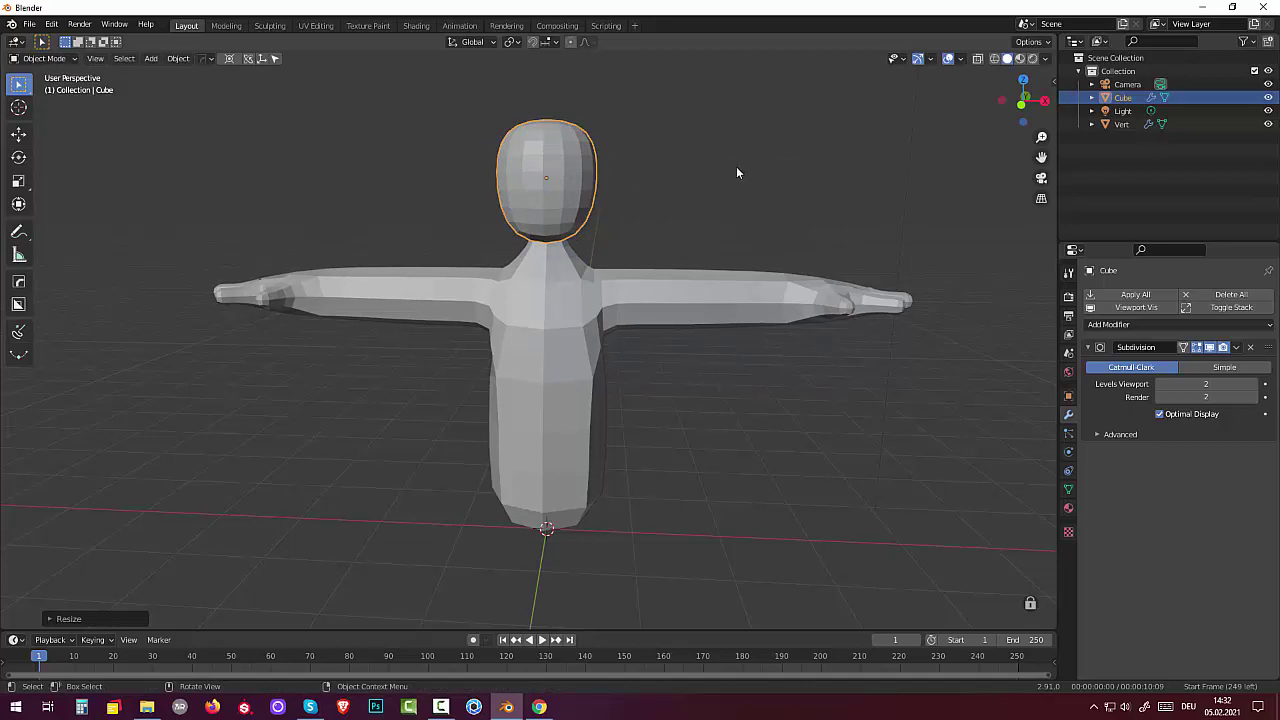
key(g)
click(704, 344)
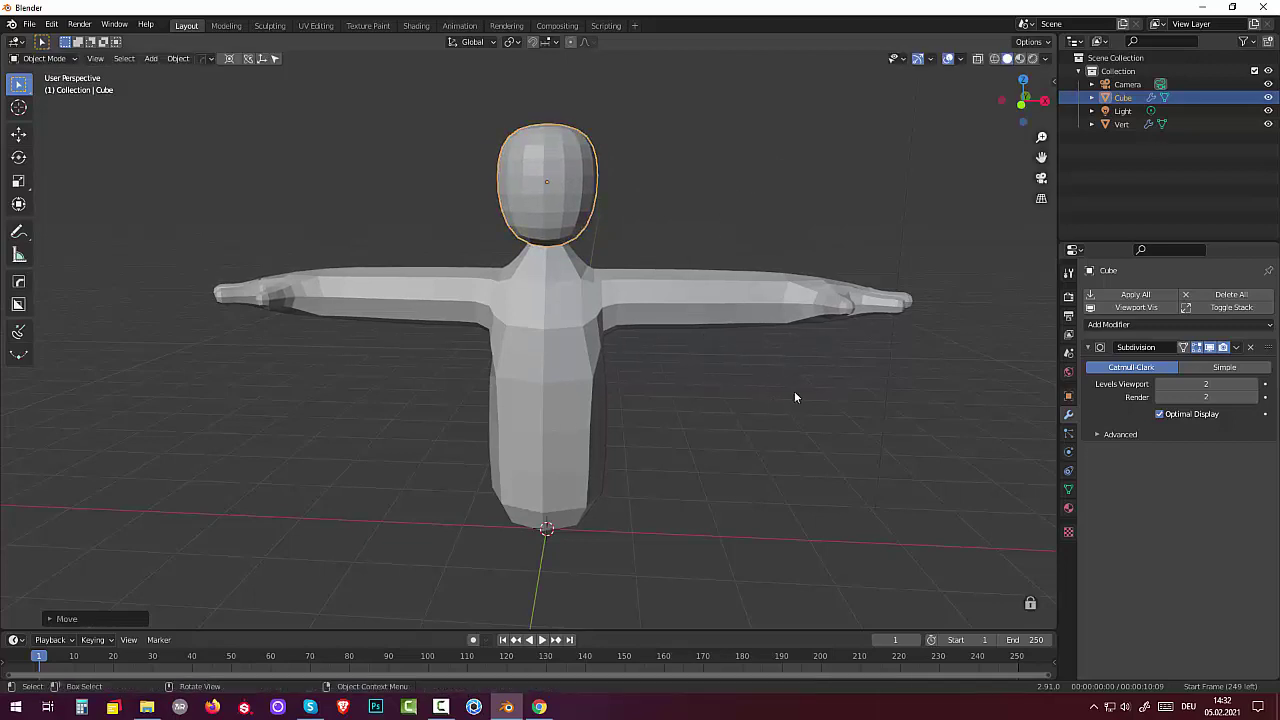
mouse_move(795, 397)
middle_down()
mouse_move(617, 345)
mouse_move(610, 366)
mouse_move(668, 393)
mouse_move(623, 280)
mouse_move(760, 310)
mouse_move(745, 280)
middle_up()
scroll(657, 378, up, 3)
scroll(745, 280, down, 3)
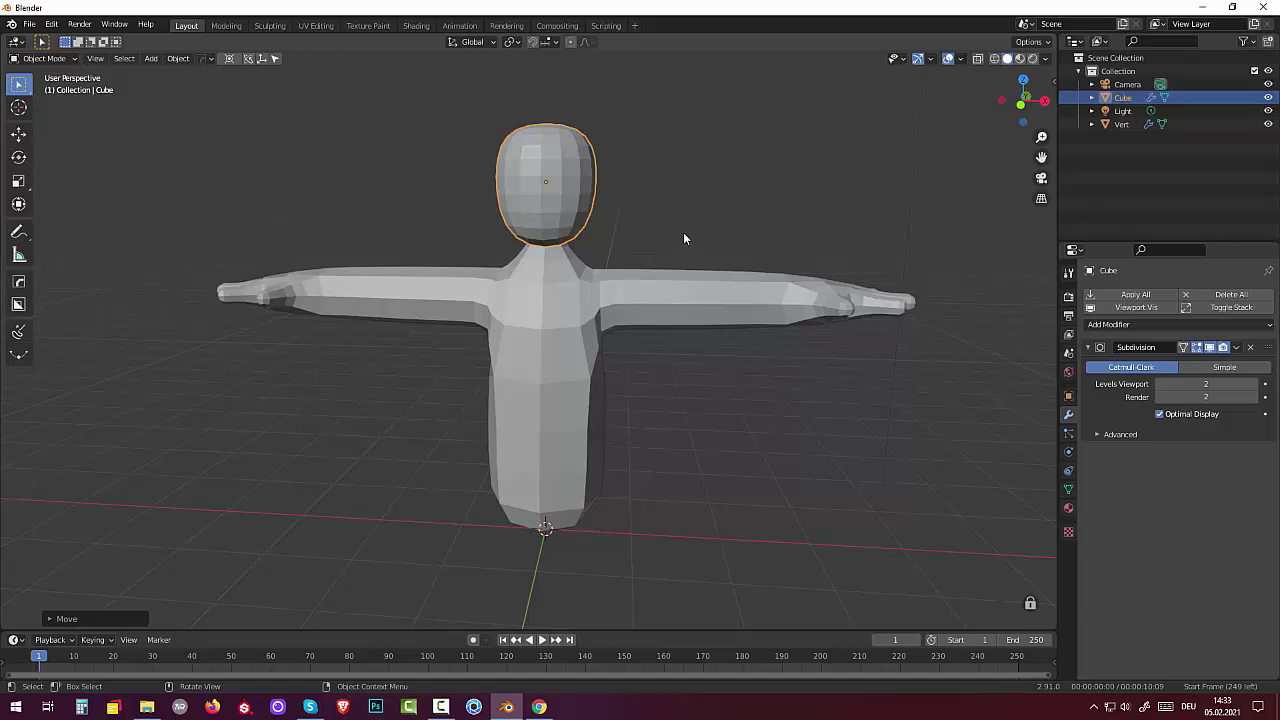
Deselect everything and save the file as man.blend in the 04blend folder
click(724, 379)
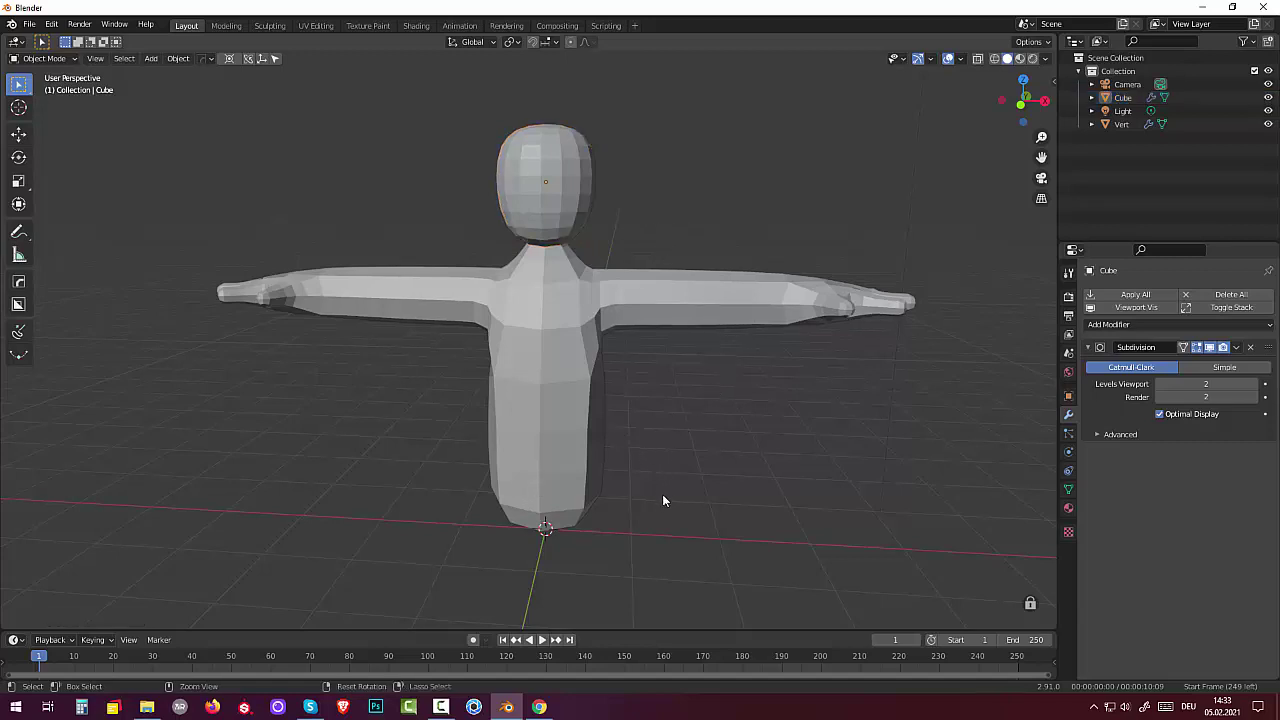
key(ctrl+o)
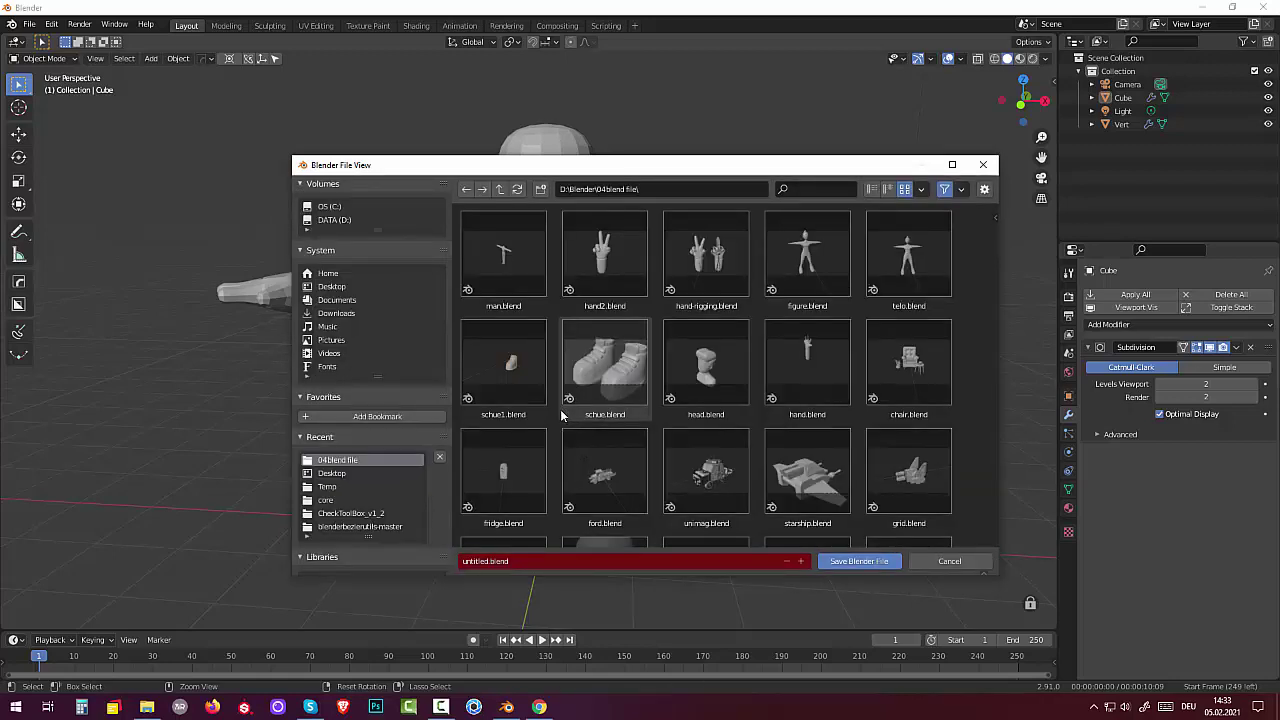
click(505, 260)
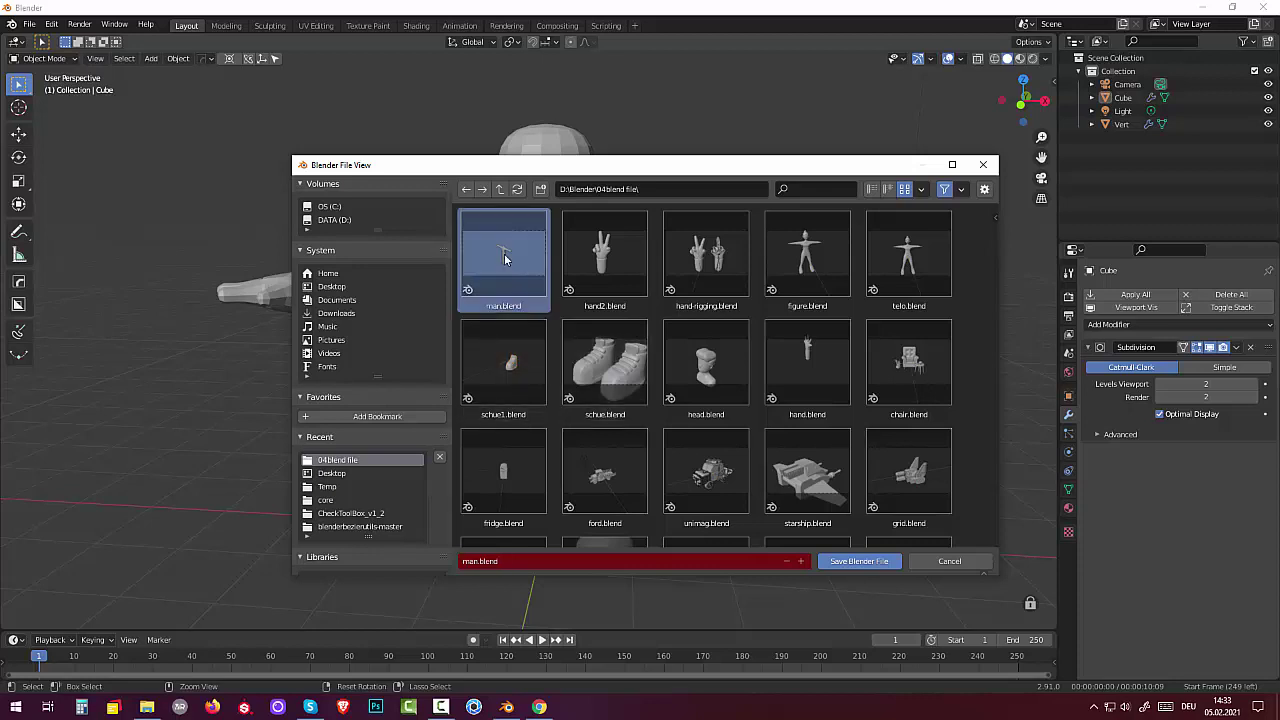
click(855, 562)
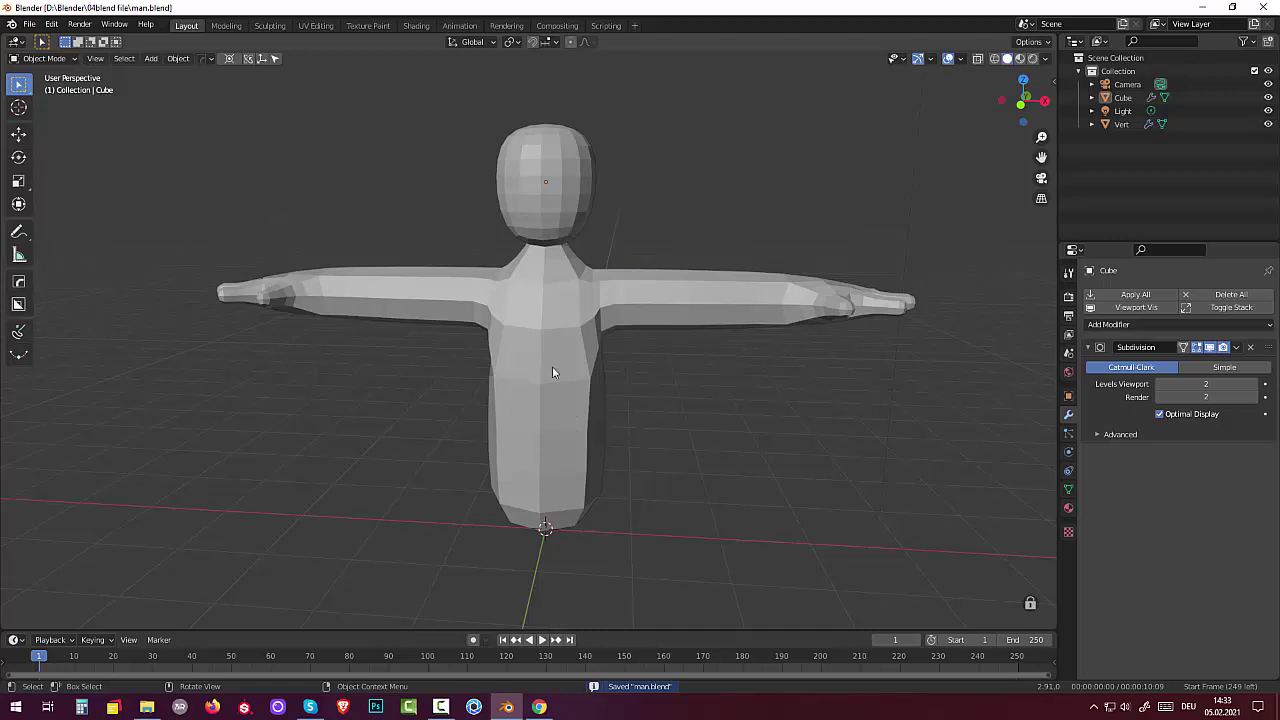
Select the egg-shaped head and zoom to a frontal view of the whole figure
click(535, 219)
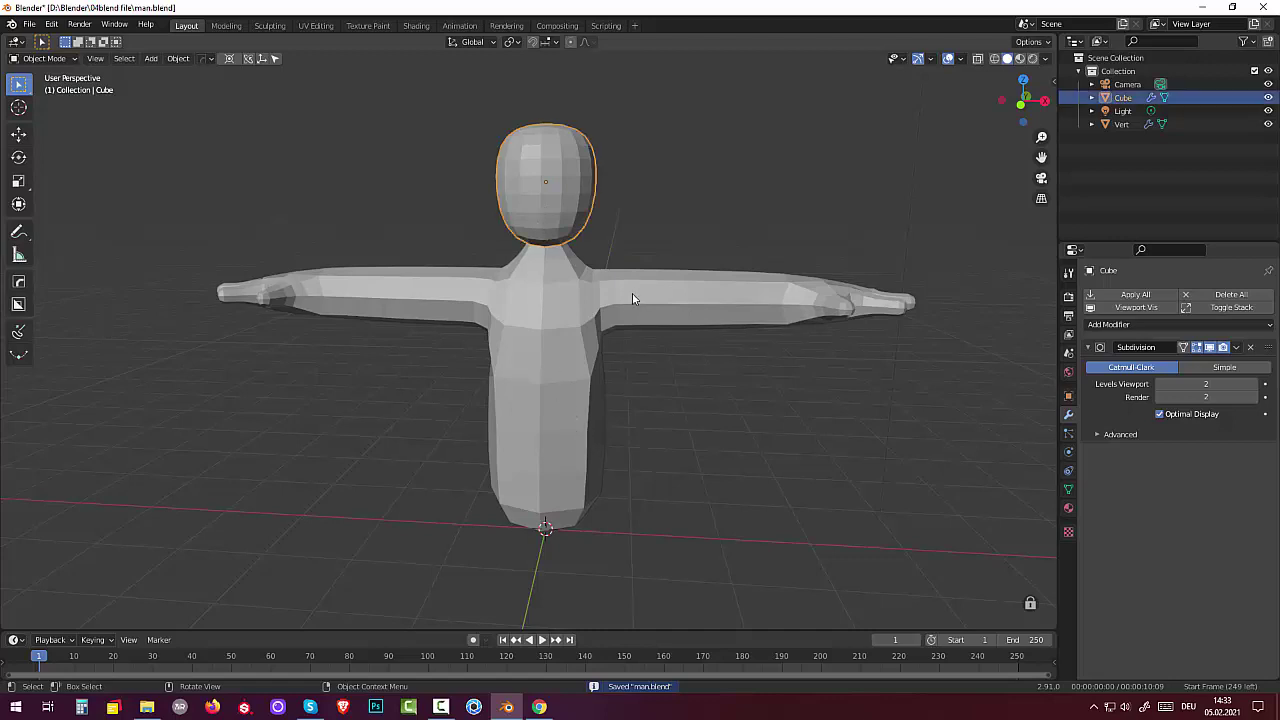
mouse_move(773, 410)
middle_down()
mouse_move(787, 417)
mouse_move(751, 418)
middle_up()
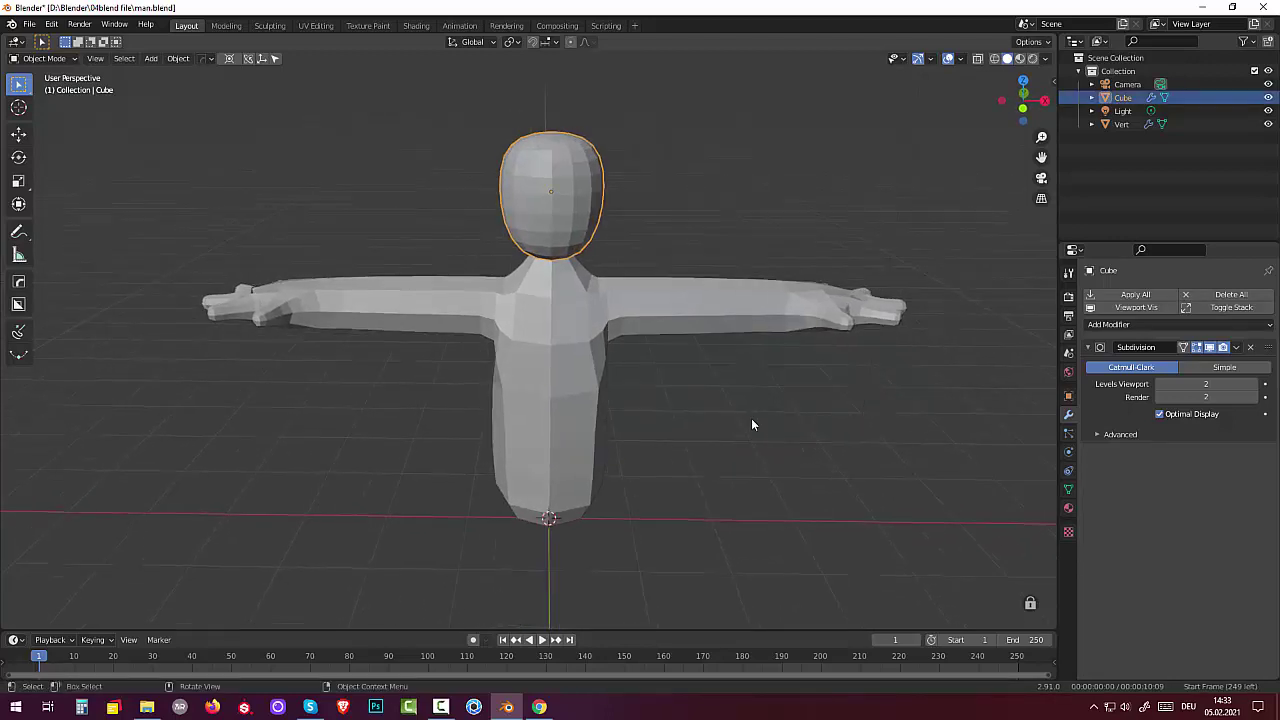
scroll(610, 248, up, 1)
middle_drag(610, 248, 612, 219)
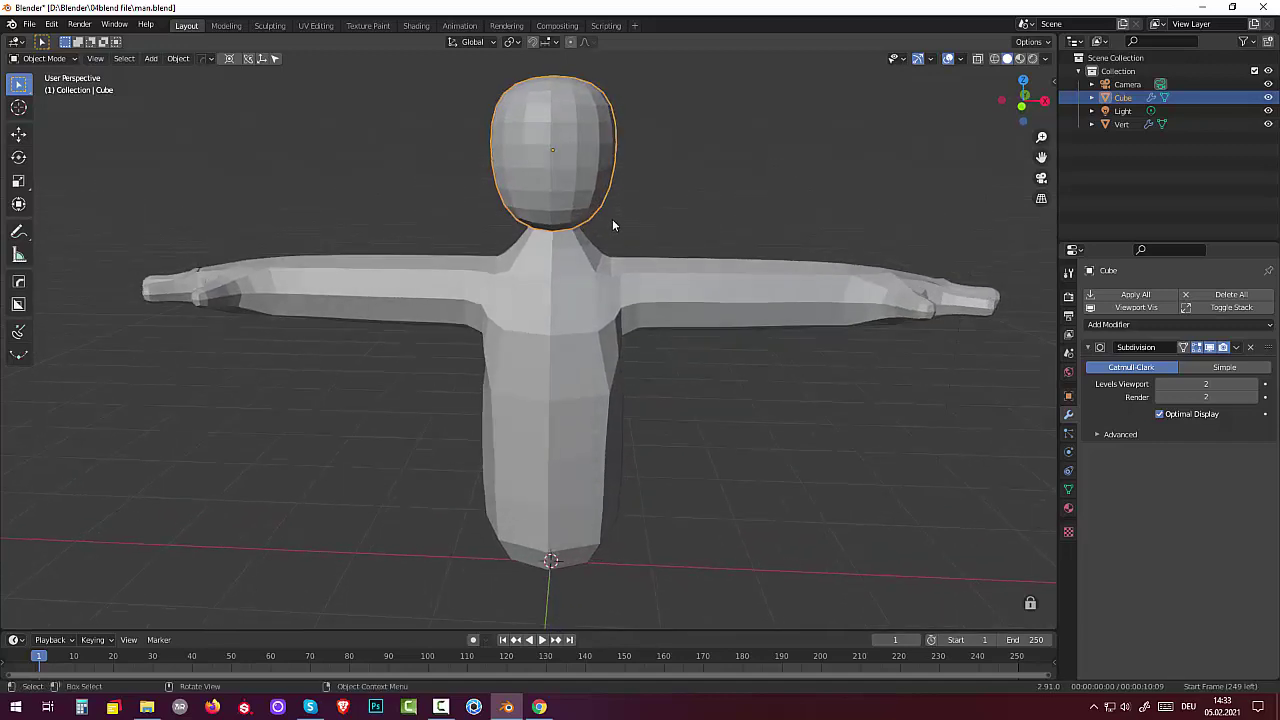
In Object Mode, preview the head with Simple subdivision, then restore Catmull-Clark
key(Tab)
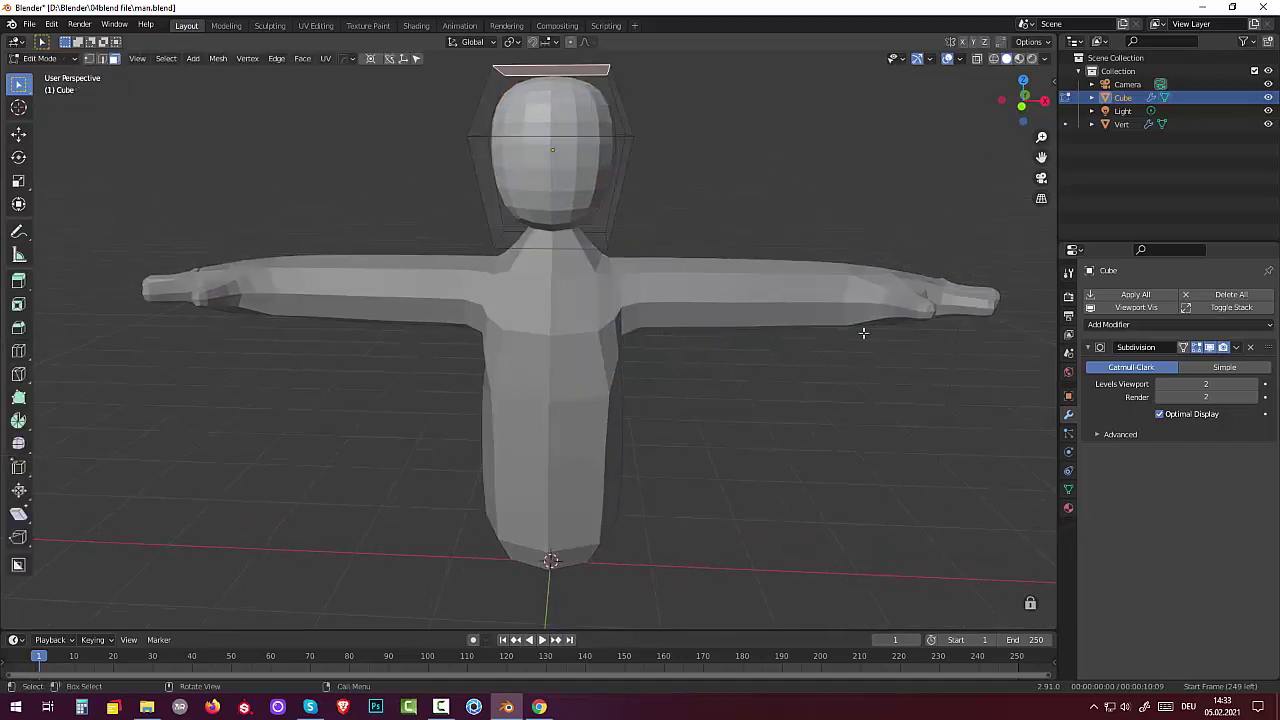
click(543, 205)
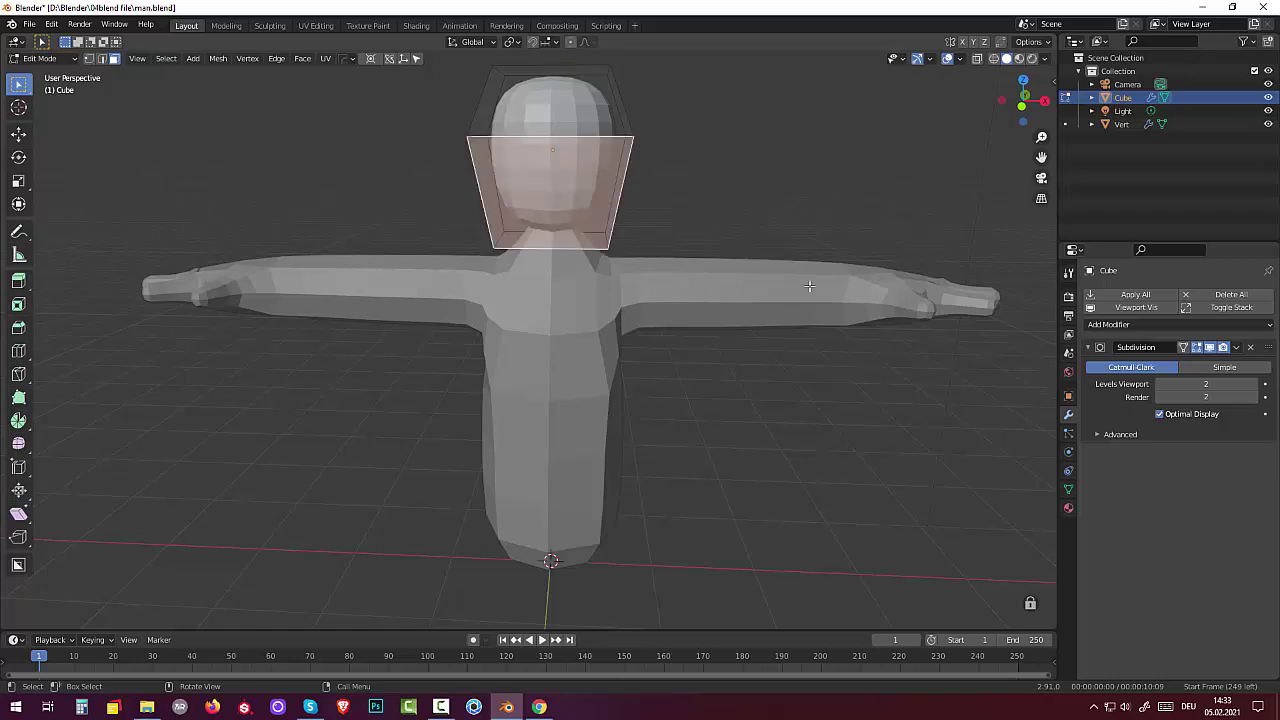
click(1237, 349)
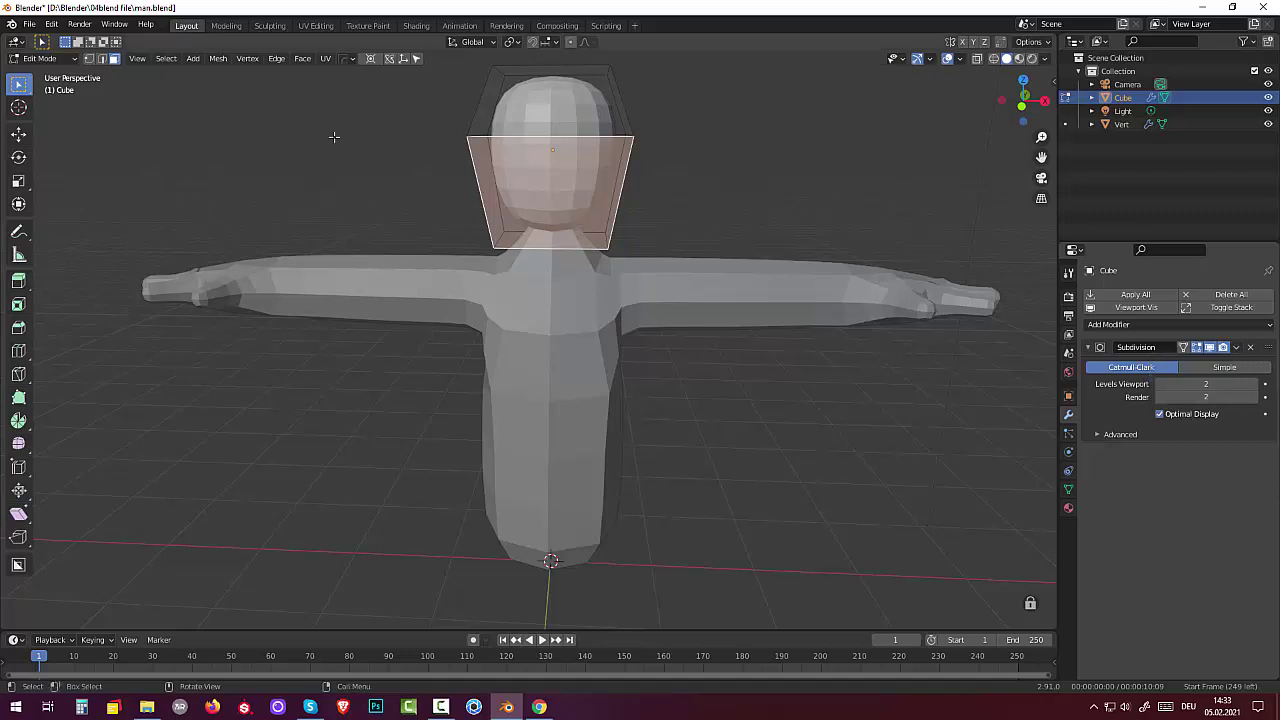
click(40, 59)
click(42, 73)
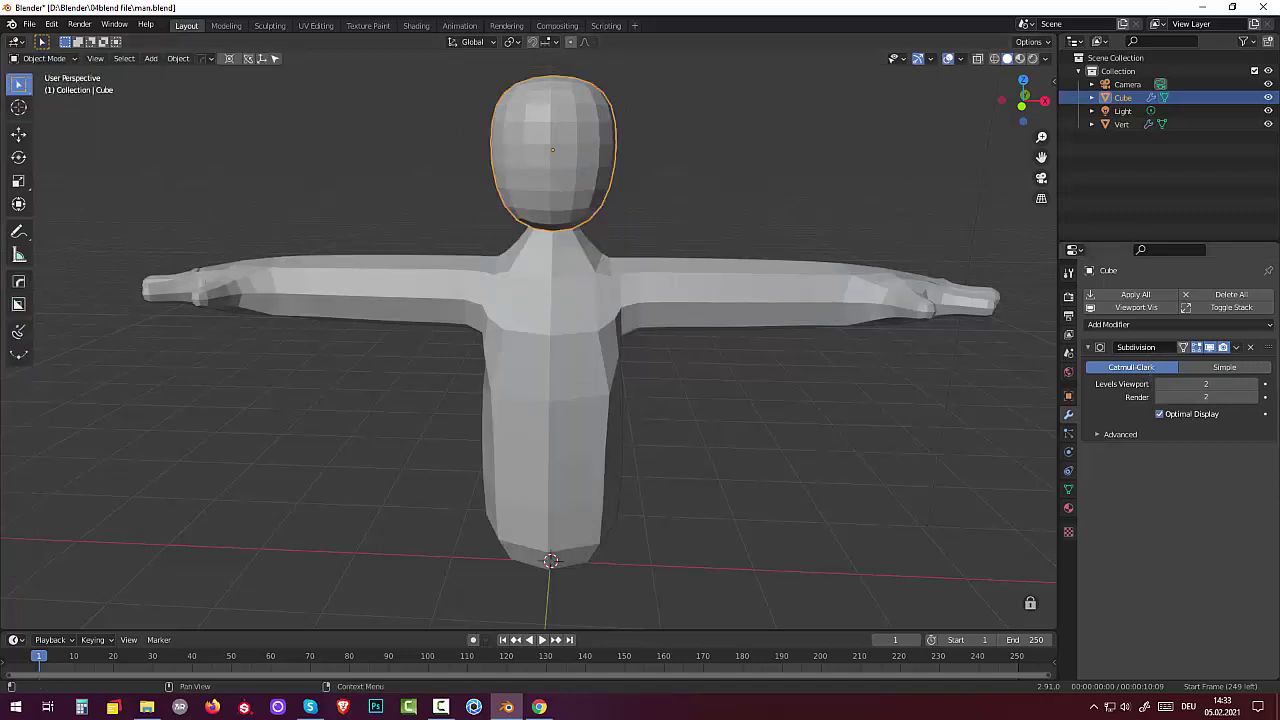
click(1235, 369)
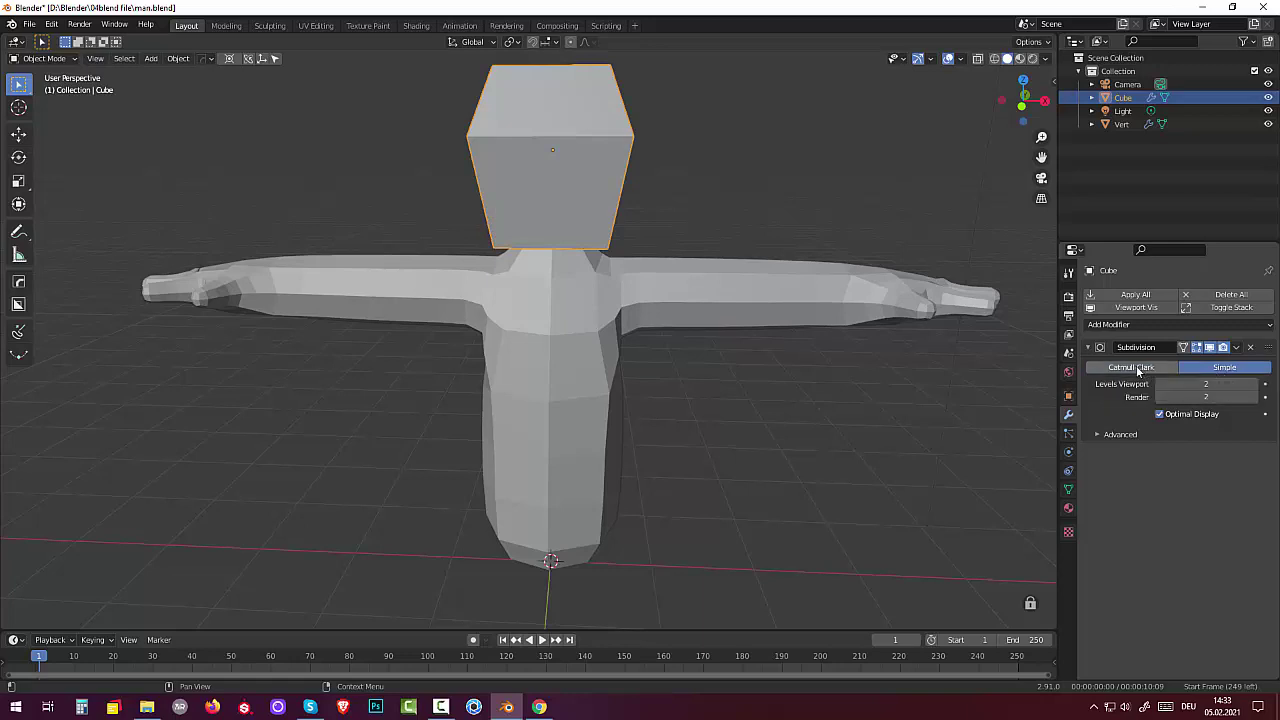
click(1137, 369)
Apply the head's Subdivision modifier to make the rounded shape real geometry
click(1236, 347)
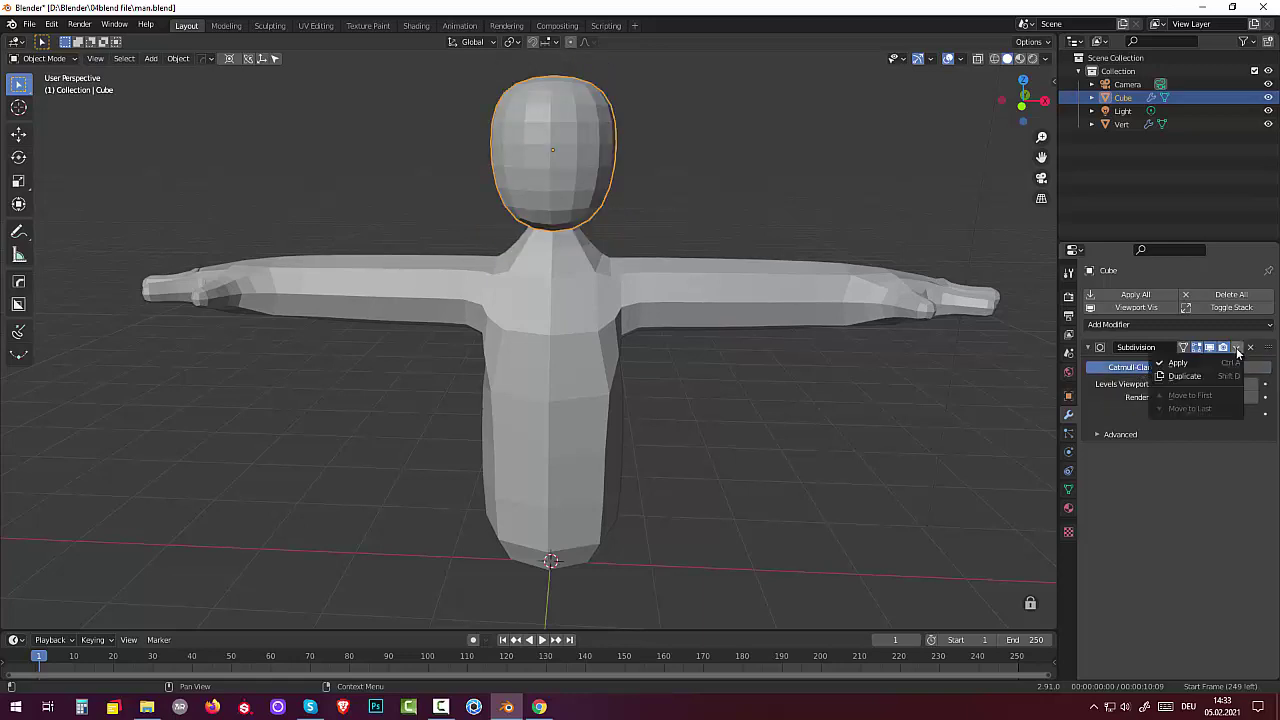
click(1192, 364)
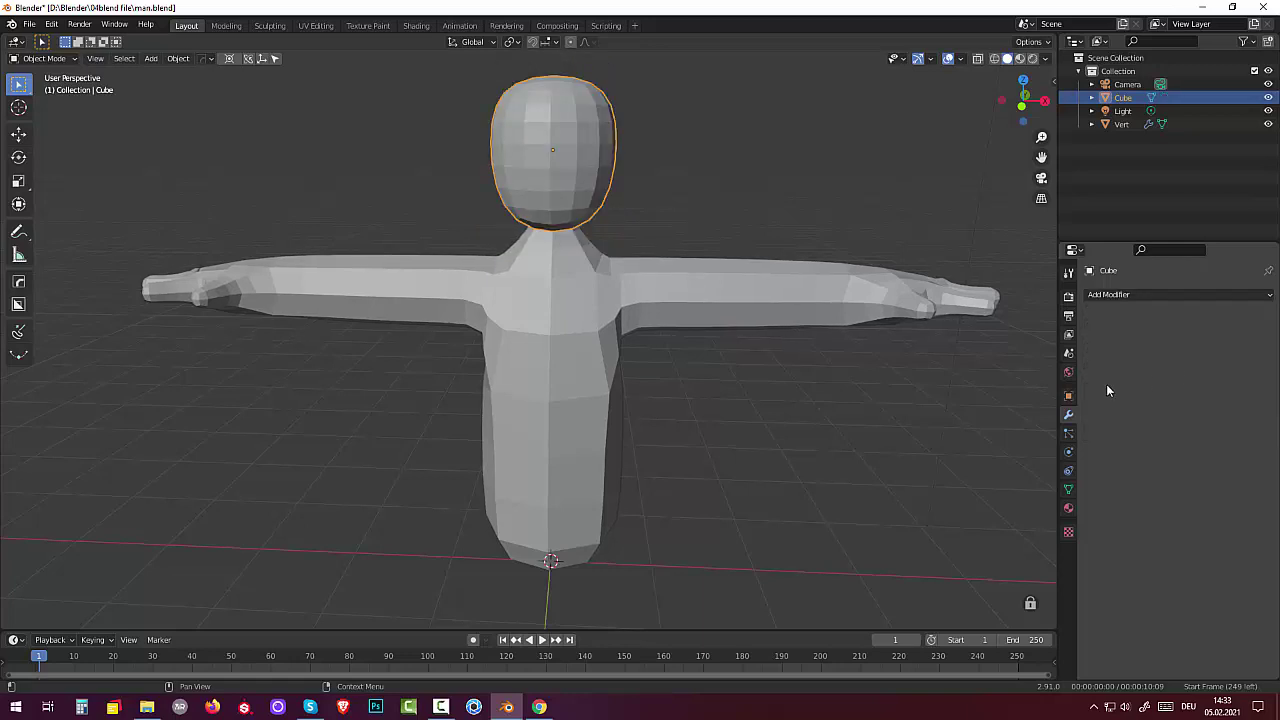
key(Tab)
Select two neighbouring faces on the lower front of the head
click(537, 203)
shift+click(562, 203)
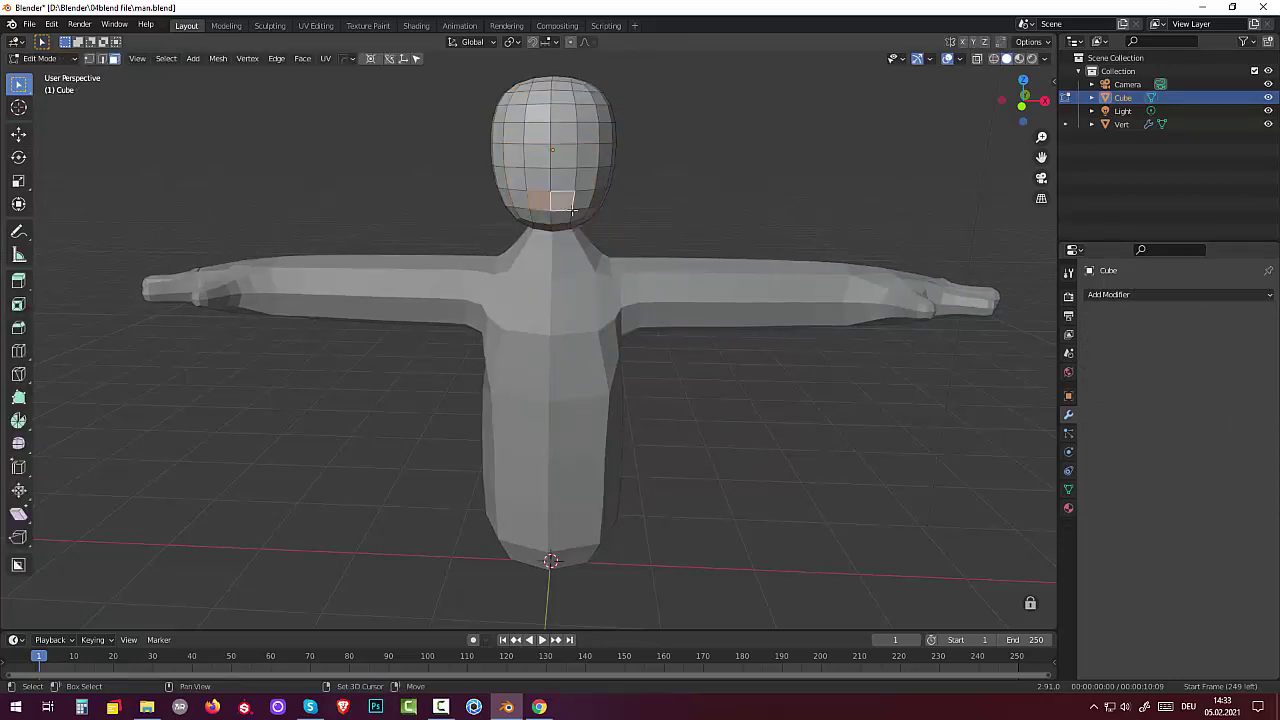
middle_drag(573, 211, 751, 271)
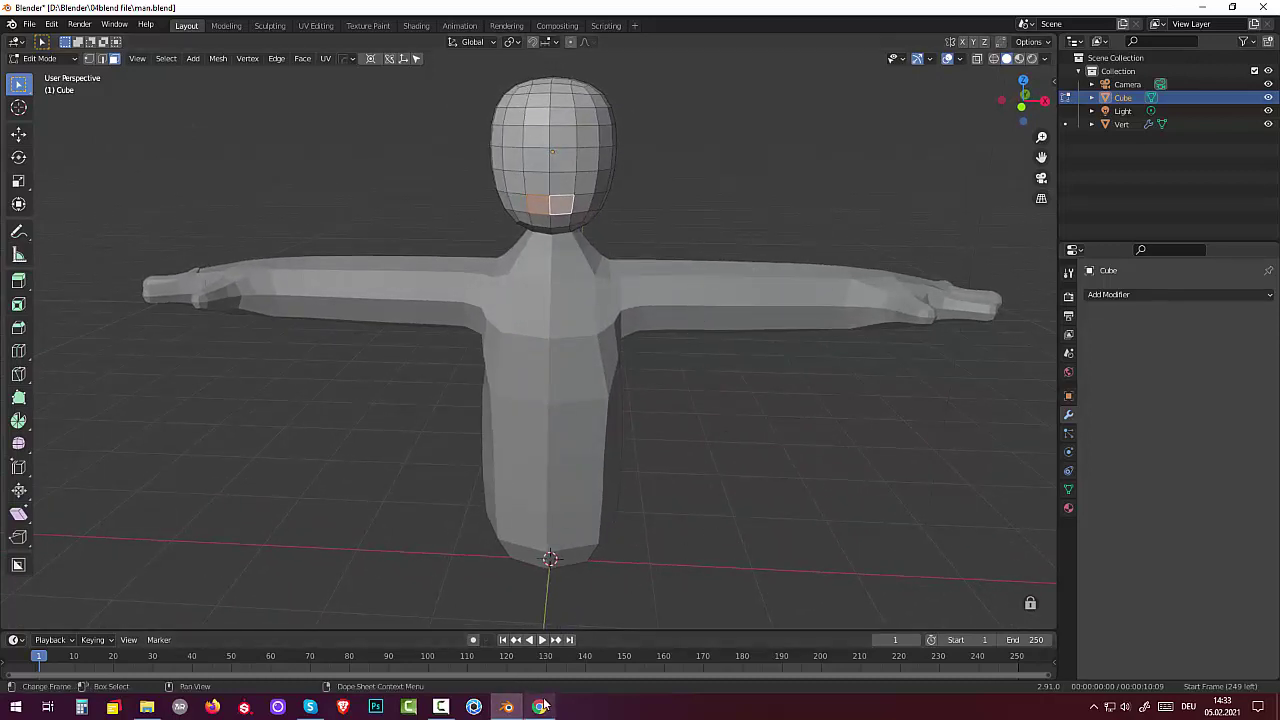
mouse_move(651, 423)
middle_down()
mouse_move(637, 402)
mouse_move(645, 261)
middle_up()
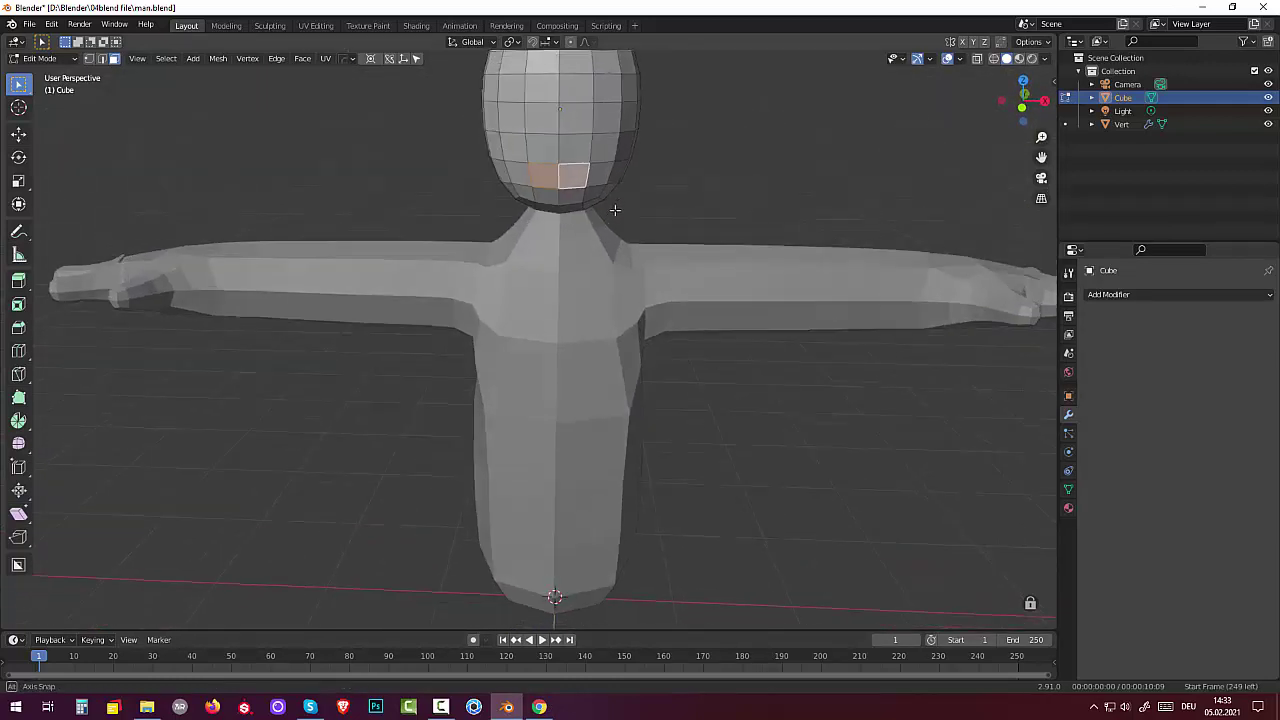
Delete the two selected faces on the head's lower front to open a hole
key(x)
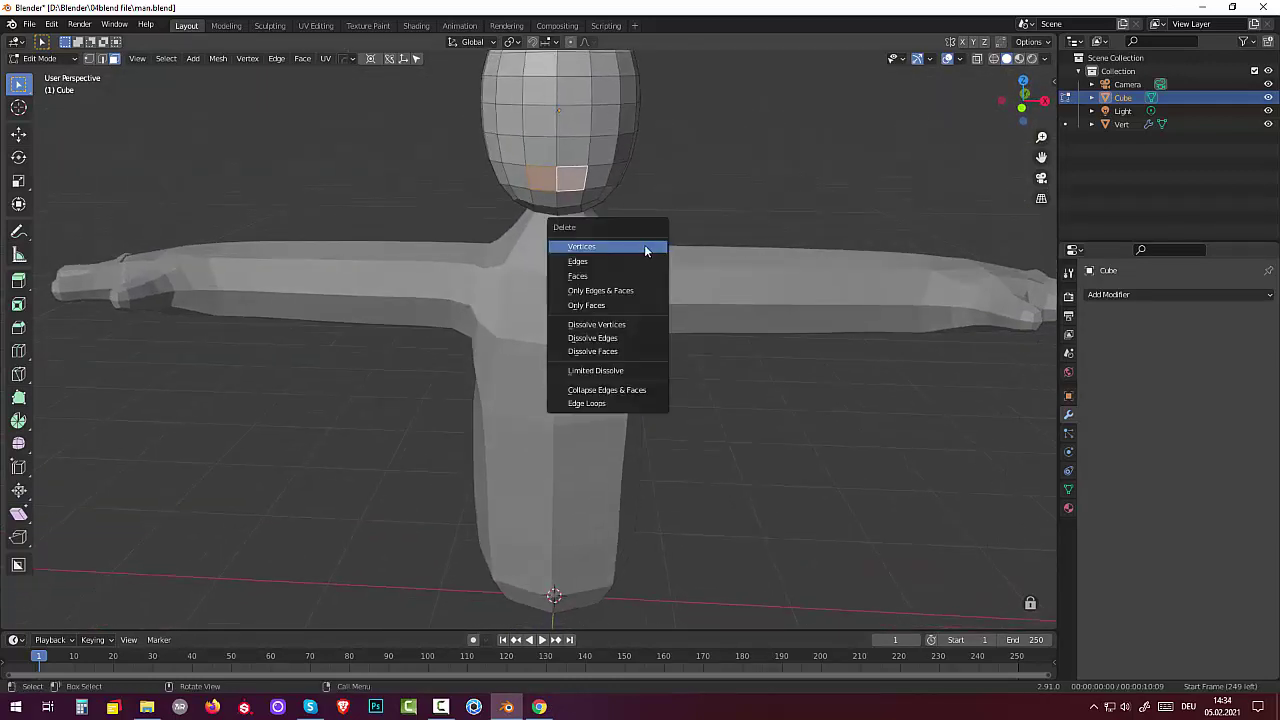
click(601, 276)
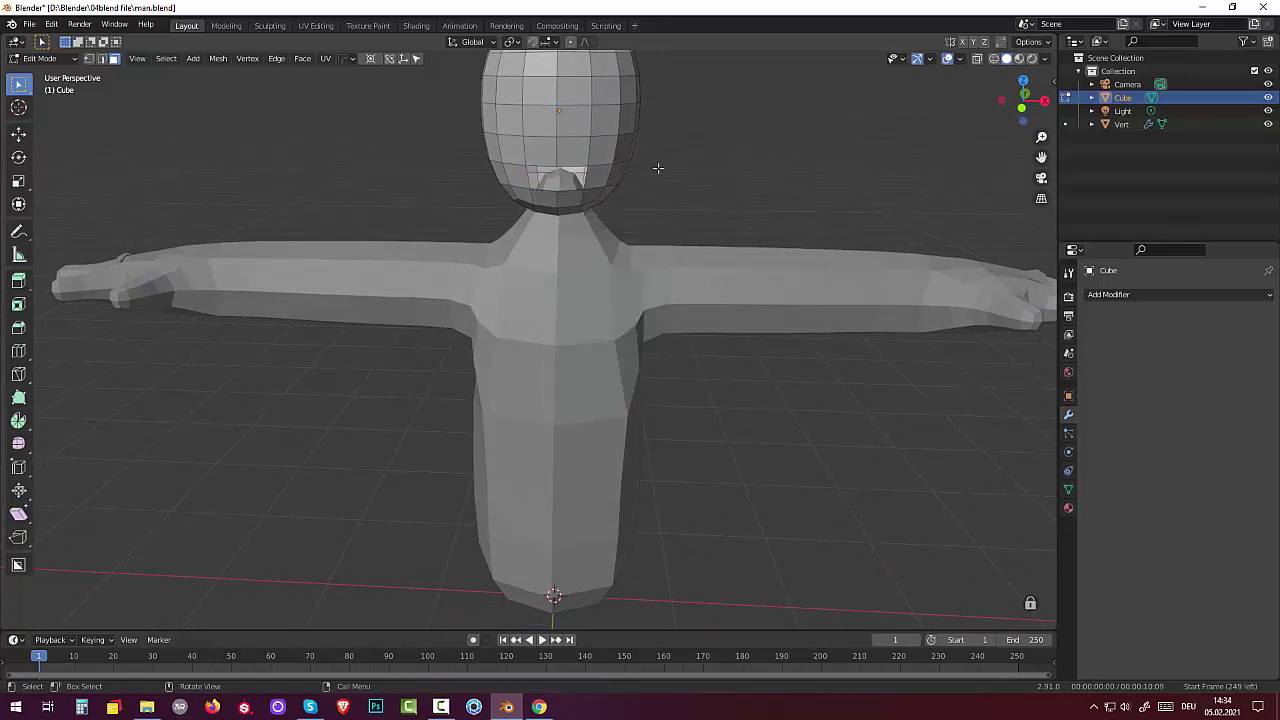
middle_drag(658, 168, 675, 173)
Select the hole's rim edges in edge mode and extrude them inward along Y
key(2)
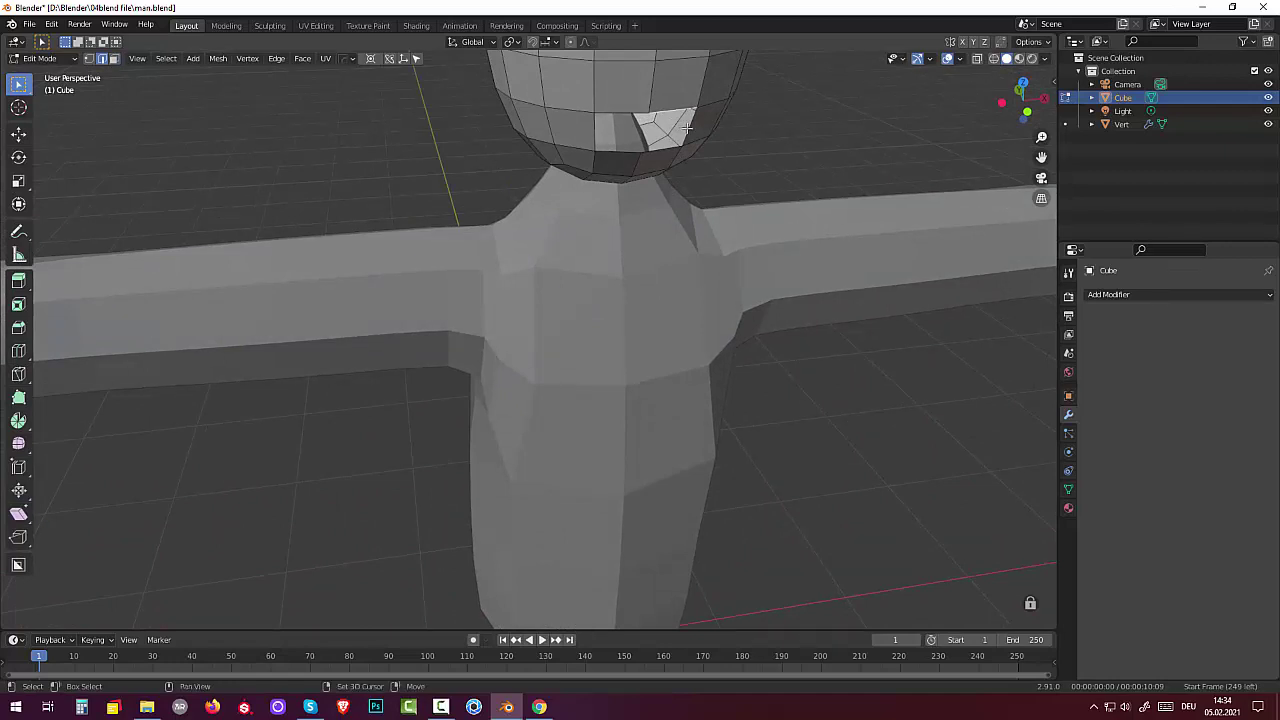
shift+click(675, 122)
shift+click(605, 149)
shift+click(607, 112)
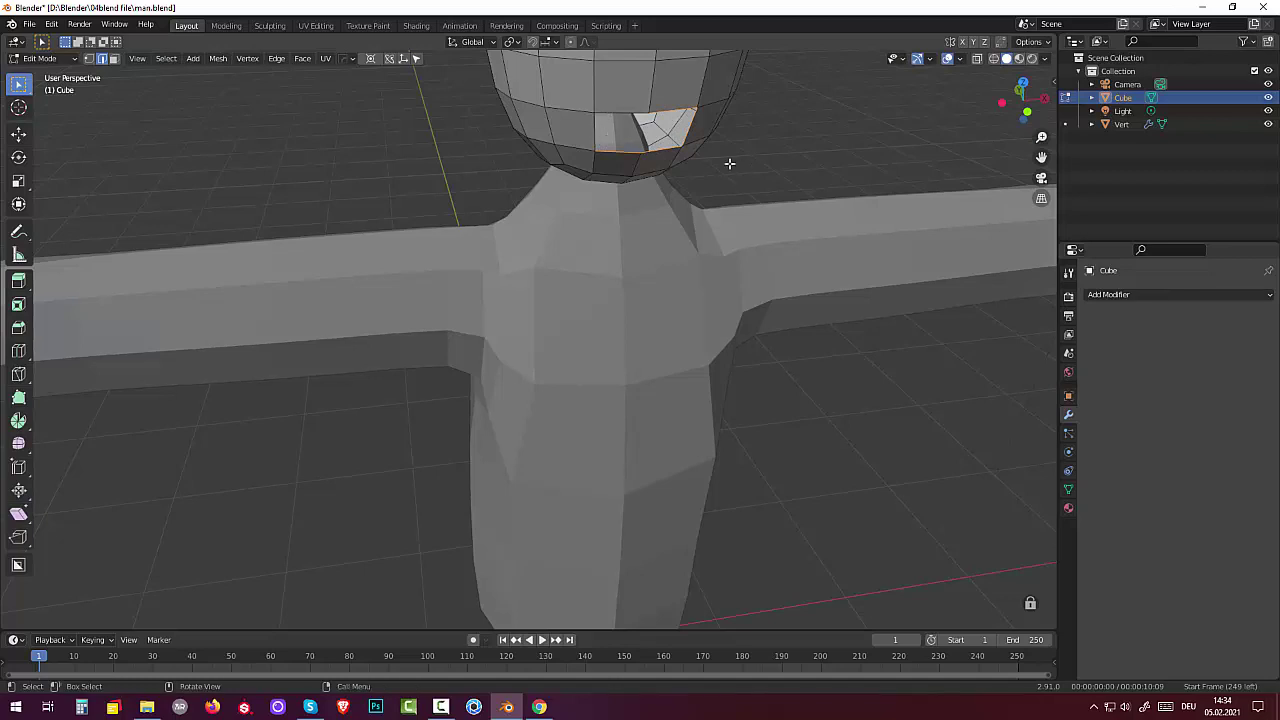
mouse_move(658, 162)
middle_down()
mouse_move(441, 117)
mouse_move(686, 180)
mouse_move(780, 180)
mouse_move(766, 174)
middle_up()
shift+click(579, 107)
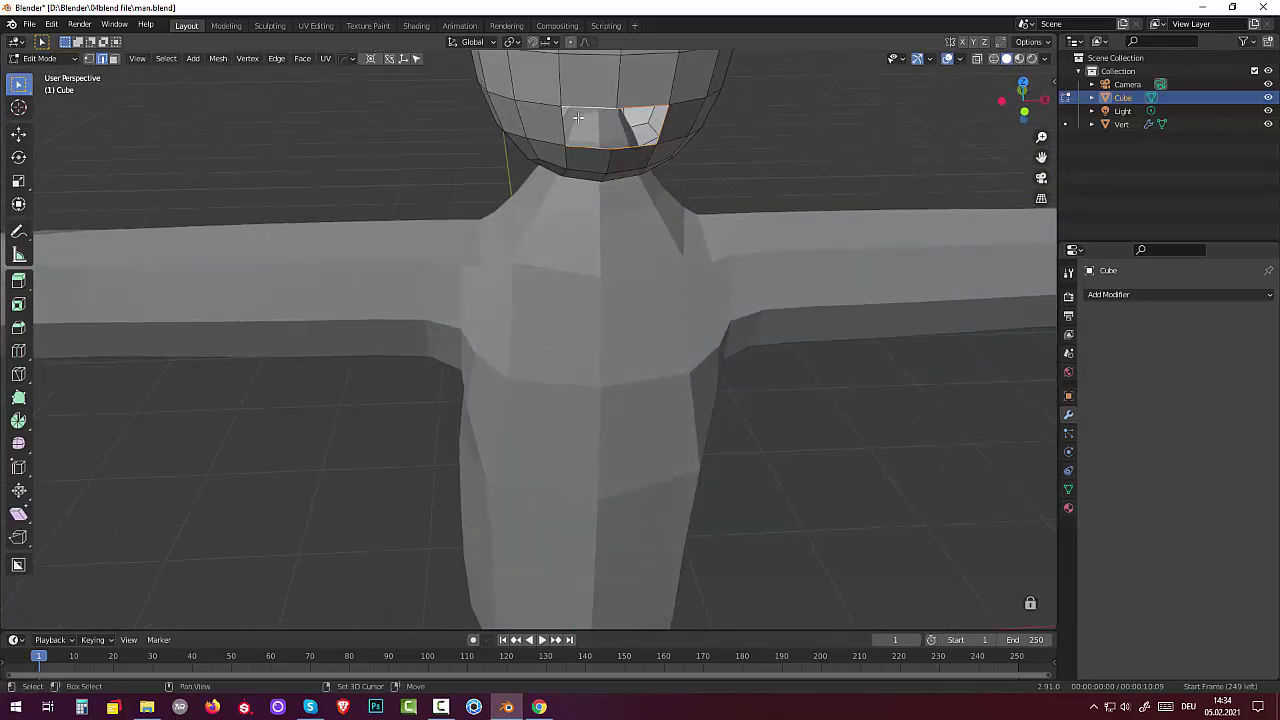
mouse_move(682, 188)
middle_down()
mouse_move(751, 223)
mouse_move(757, 327)
middle_up()
key(e)
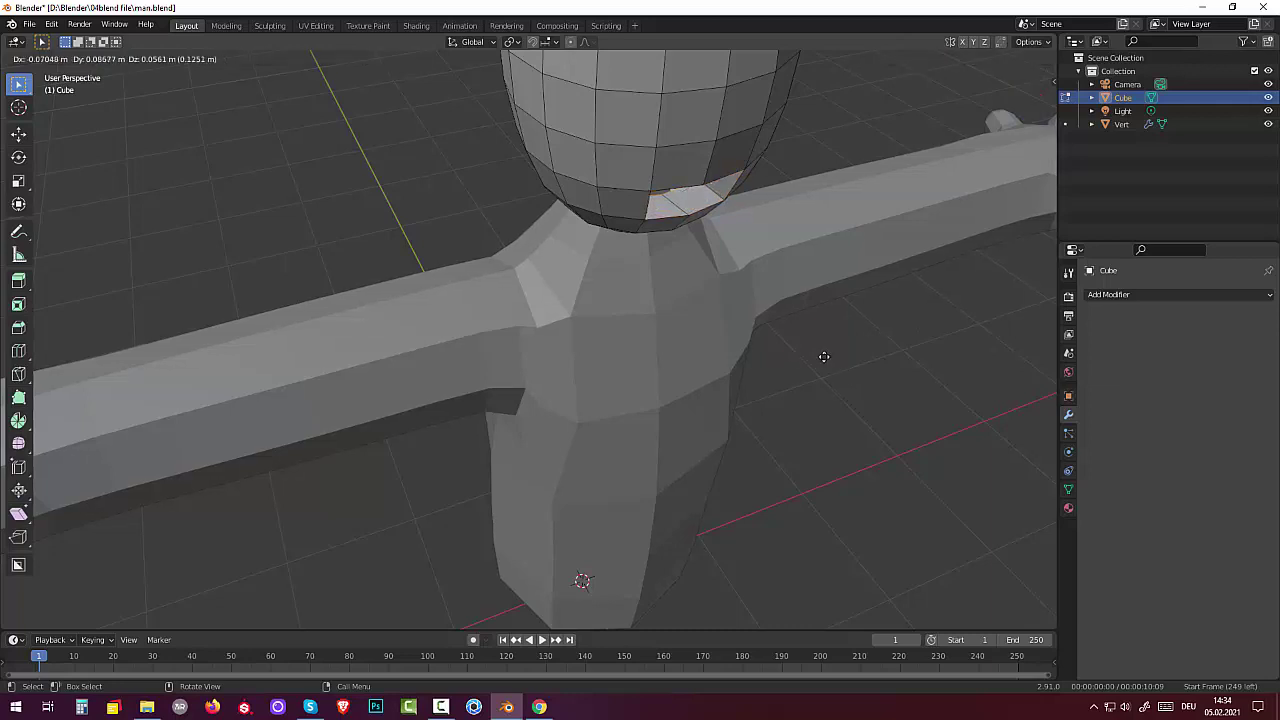
key(y)
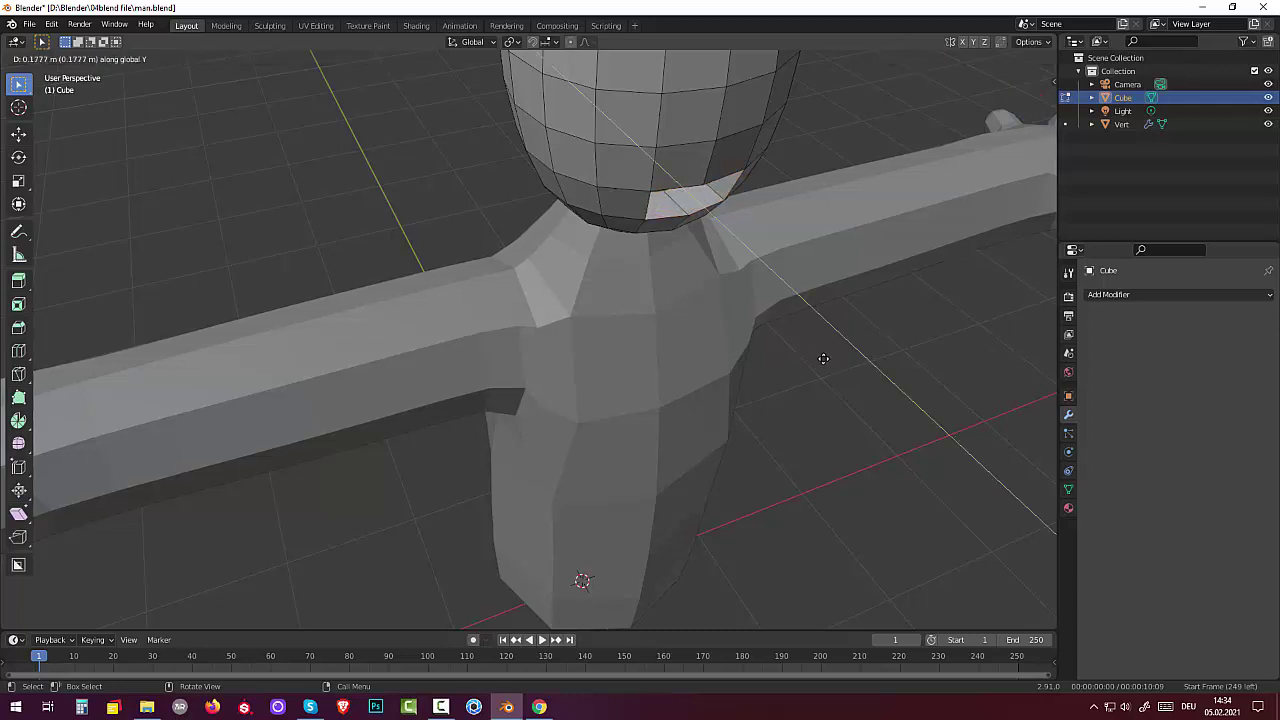
click(821, 356)
mouse_move(831, 277)
middle_down()
mouse_move(794, 214)
mouse_move(777, 243)
mouse_move(746, 143)
mouse_move(722, 179)
middle_up()
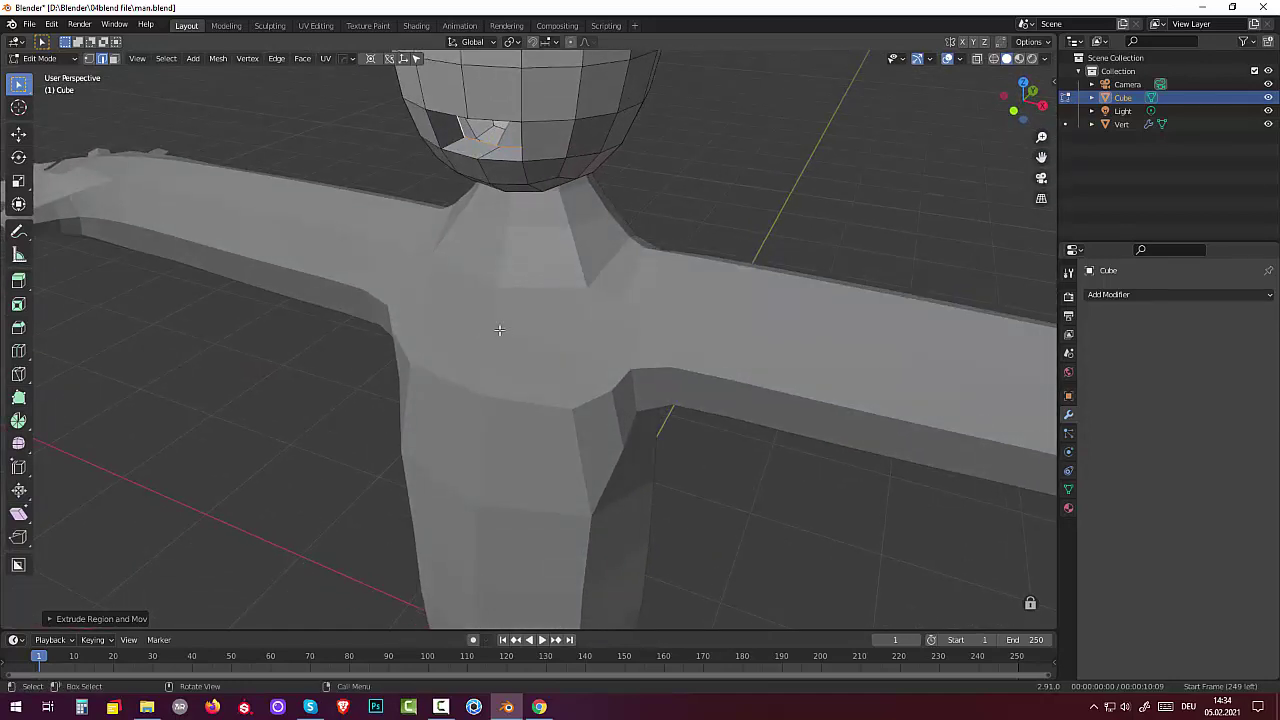
Move the extruded rim edges into a new position with G
key(g)
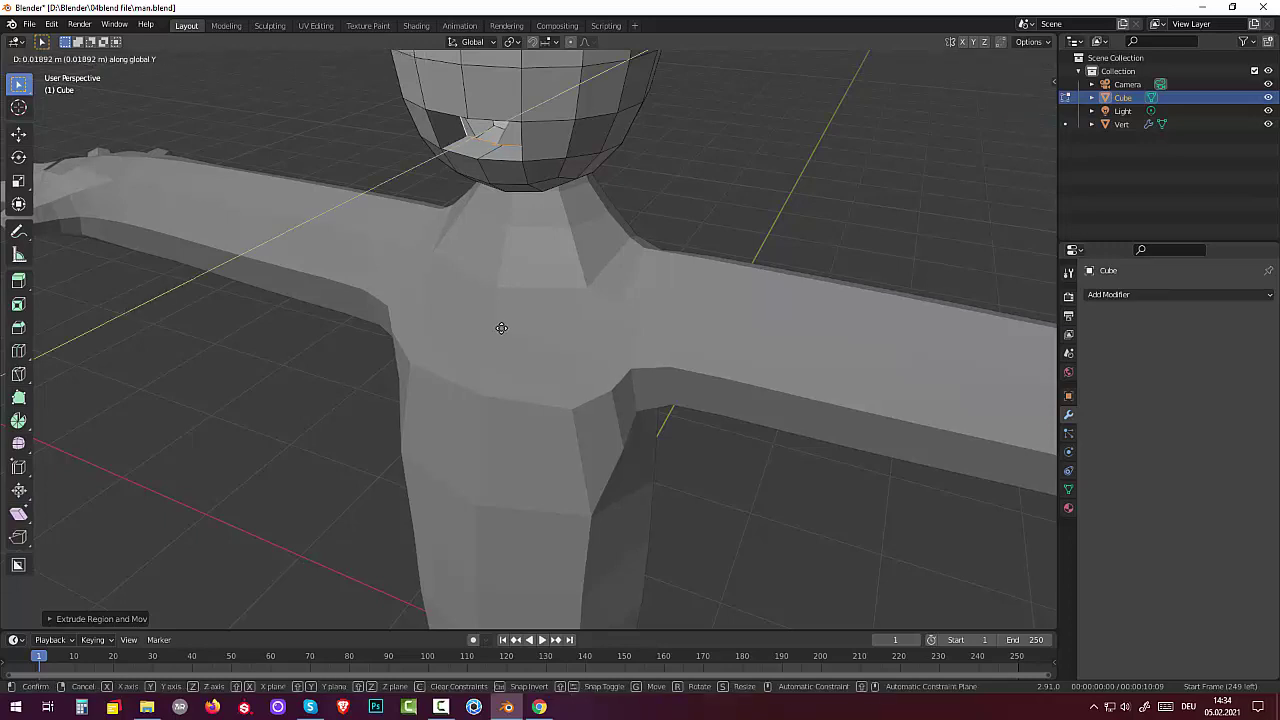
click(504, 325)
middle_drag(587, 277, 368, 319)
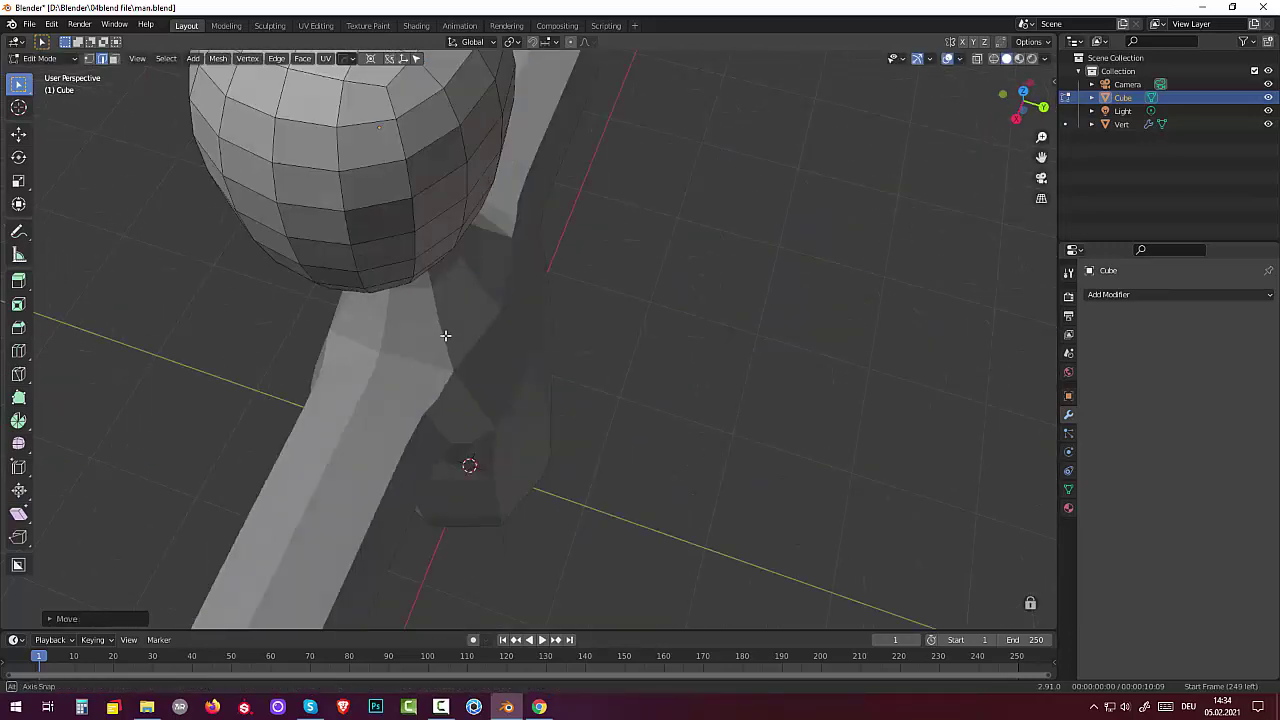
Zoom and orbit in close on the faces under the head around the mouth opening
mouse_move(328, 244)
middle_down()
mouse_move(220, 246)
mouse_move(443, 226)
middle_up()
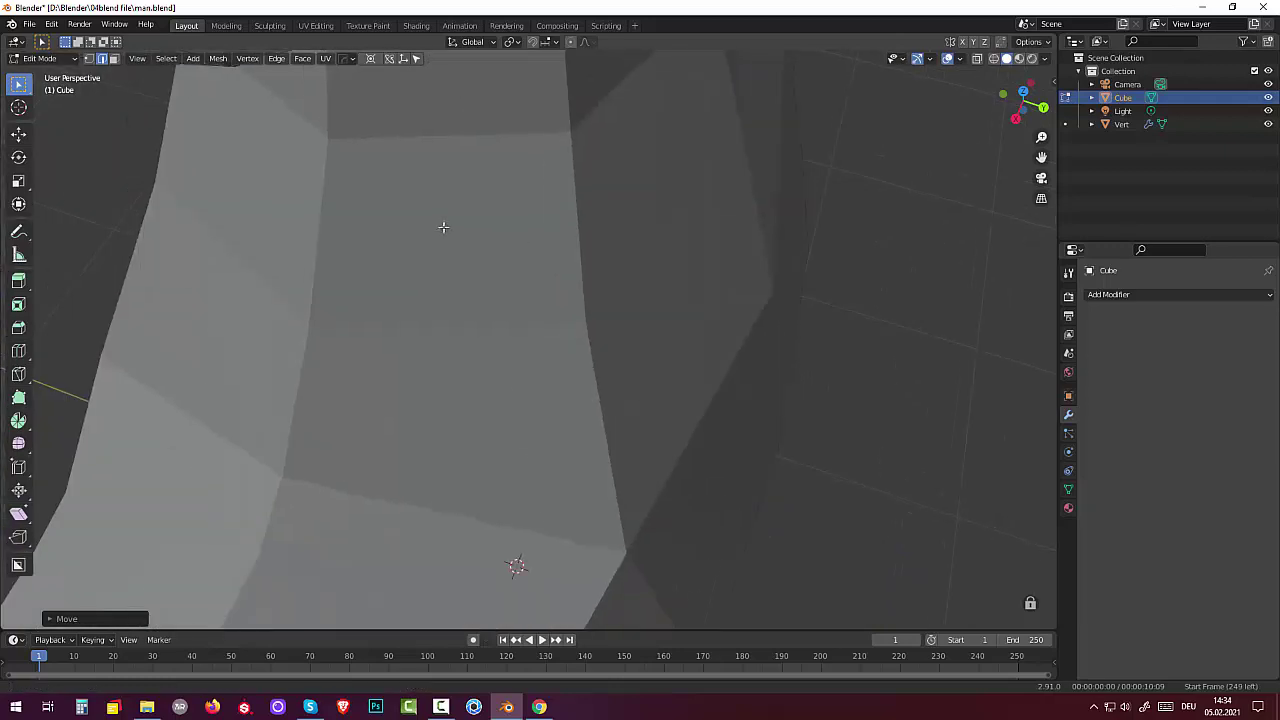
scroll(389, 300, up, 2)
scroll(389, 306, up, 2)
scroll(389, 310, down, 3)
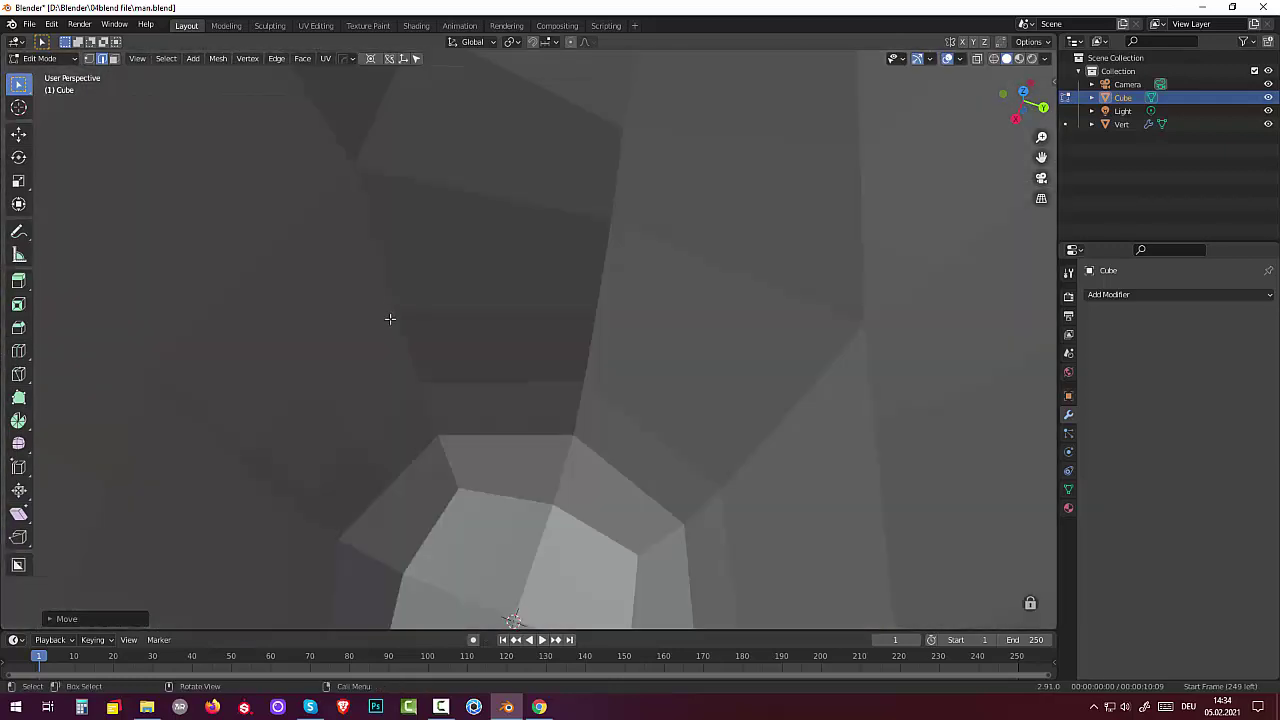
mouse_move(374, 323)
middle_down()
mouse_move(300, 308)
mouse_move(303, 359)
mouse_move(166, 371)
mouse_move(149, 237)
mouse_move(186, 187)
mouse_move(360, 180)
middle_up()
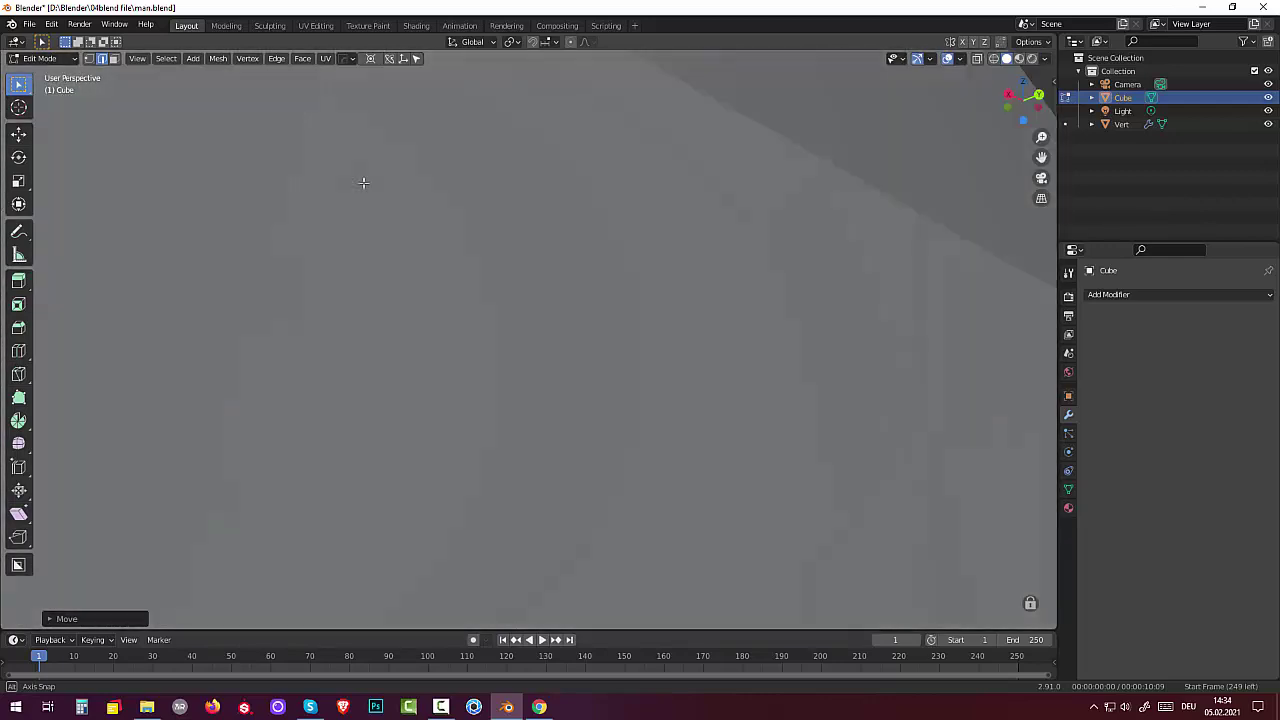
scroll(471, 209, down, 2)
scroll(474, 209, down, 2)
scroll(471, 213, down, 2)
scroll(471, 213, down, 2)
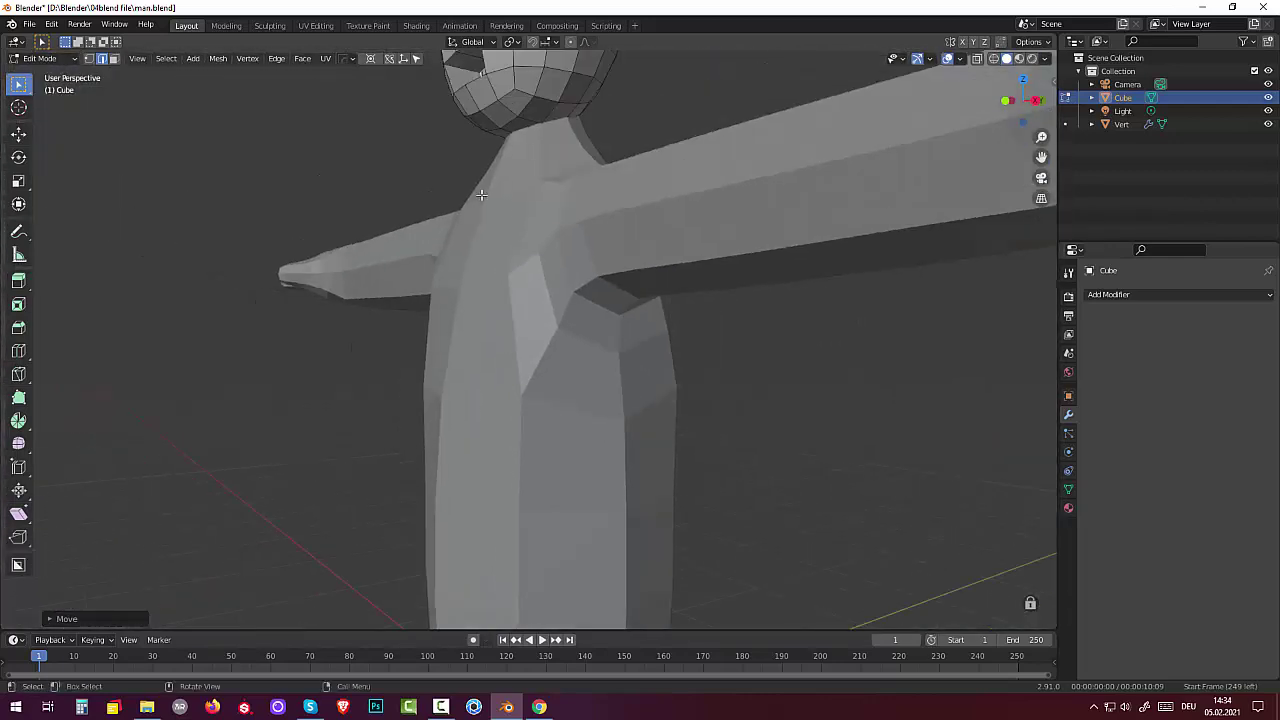
mouse_move(471, 213)
middle_down()
mouse_move(491, 237)
mouse_move(517, 146)
mouse_move(622, 389)
mouse_move(766, 400)
middle_up()
scroll(520, 165, up, 3)
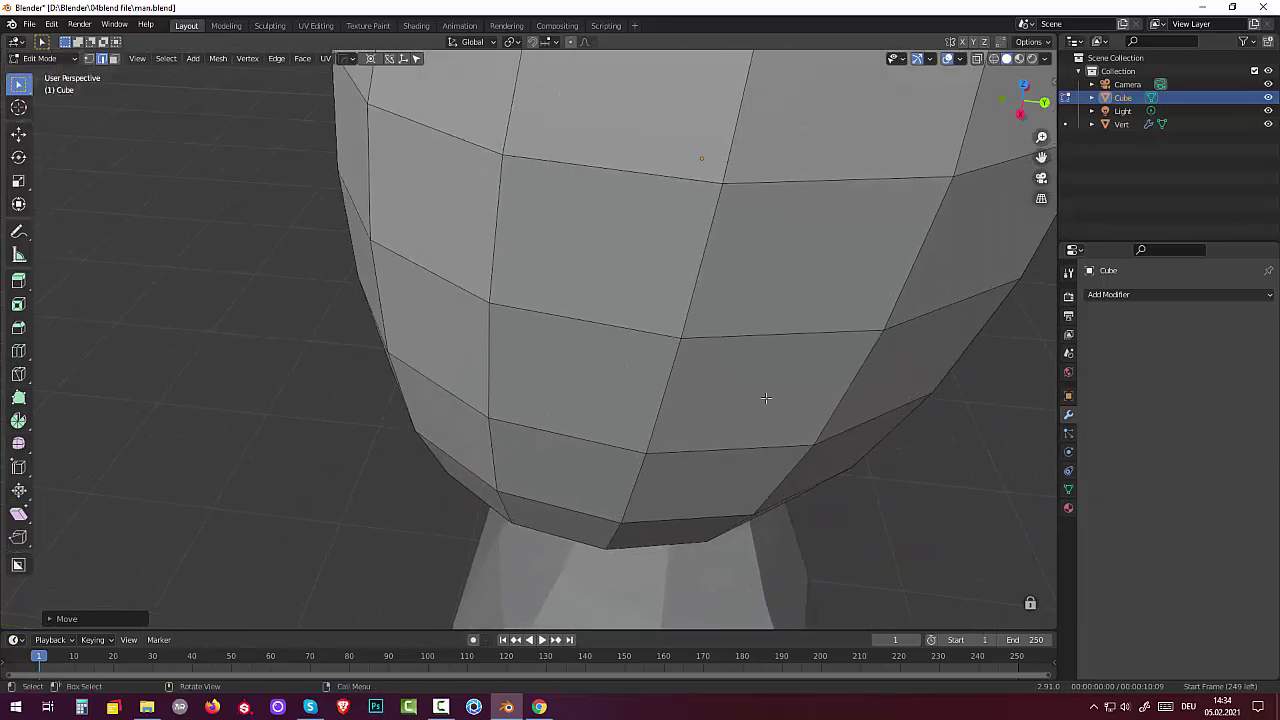
scroll(746, 397, up, 5)
scroll(749, 400, down, 2)
scroll(747, 395, up, 2)
In vertex select, pick a shortest-path chain of edges and shift it slightly along Y
scroll(747, 395, down, 2)
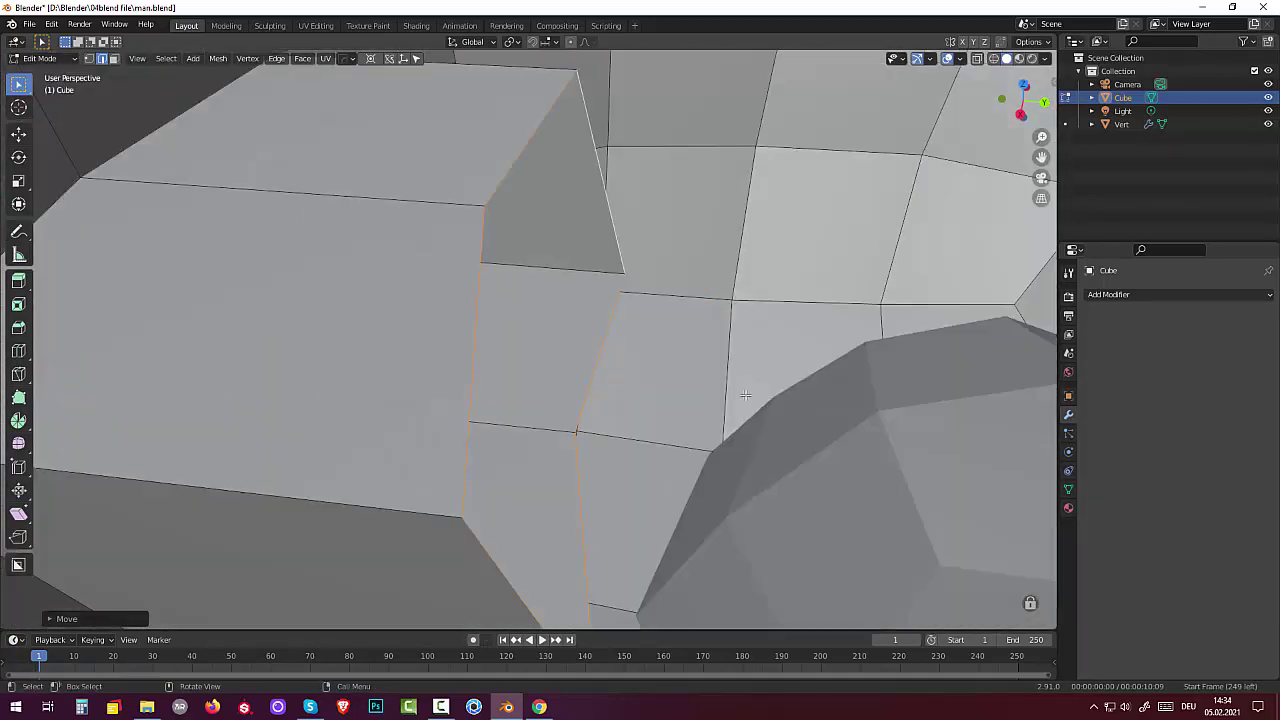
click(90, 59)
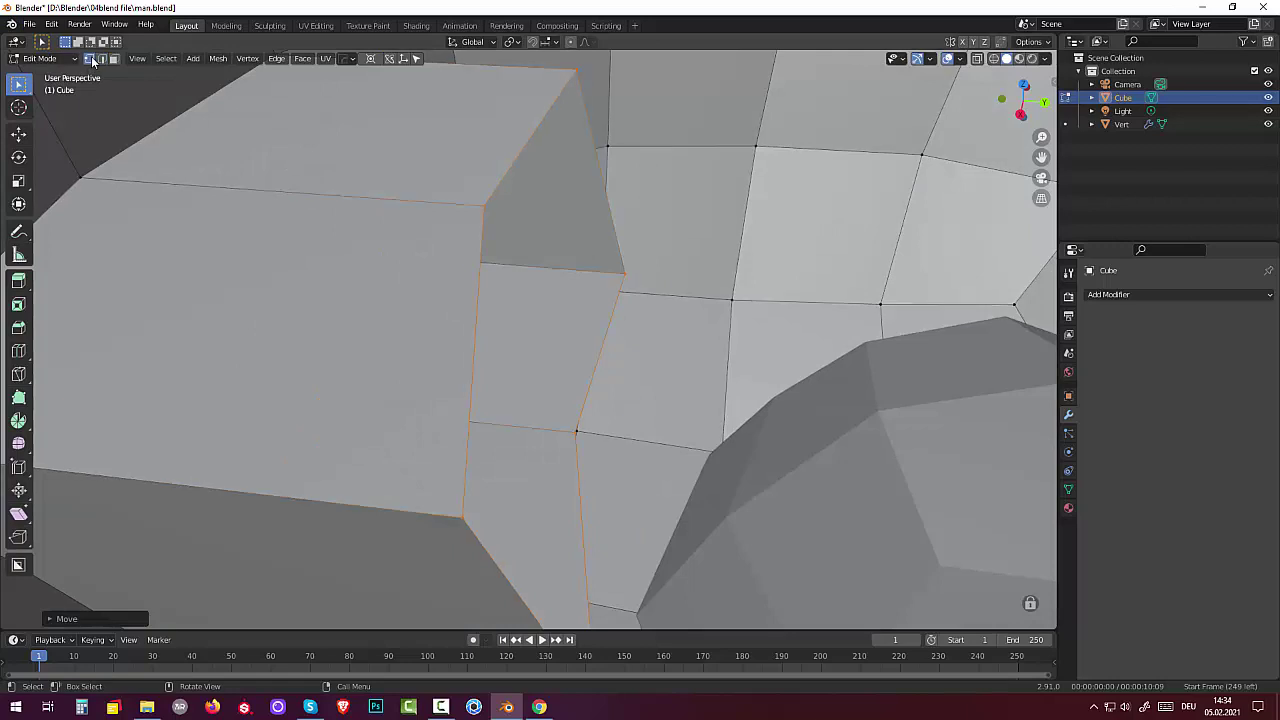
click(483, 205)
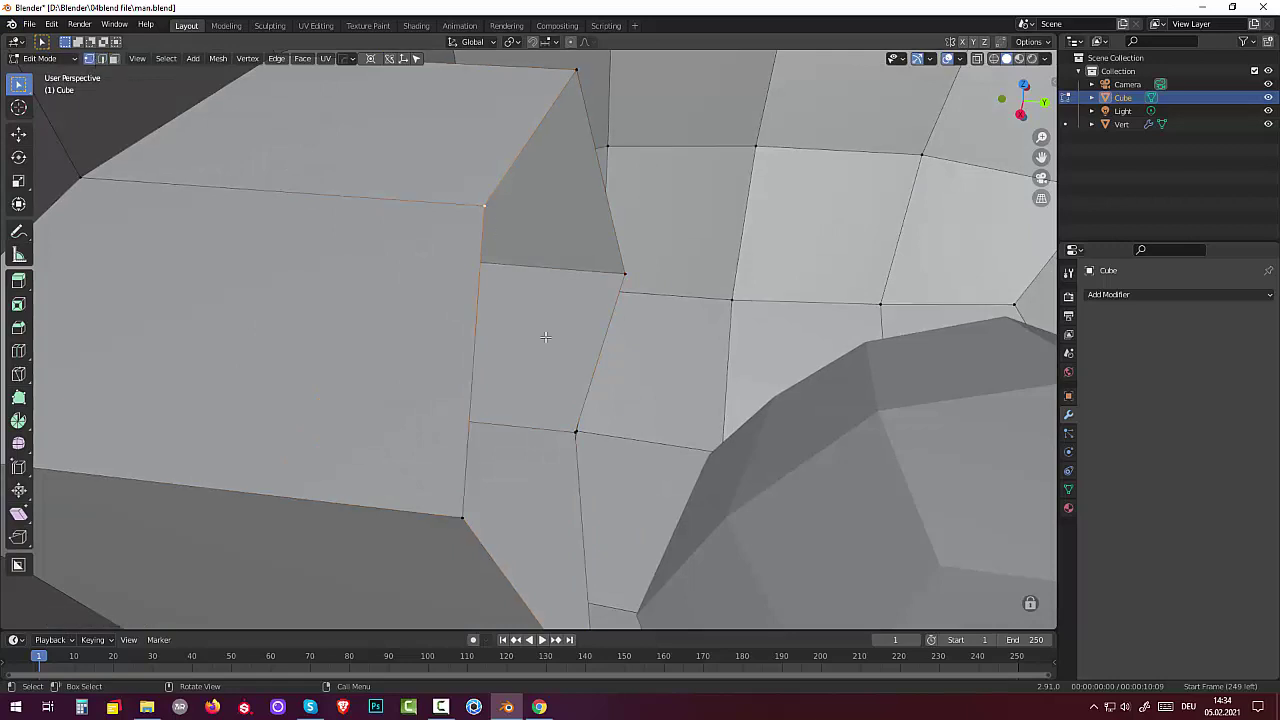
middle_drag(548, 515, 198, 469)
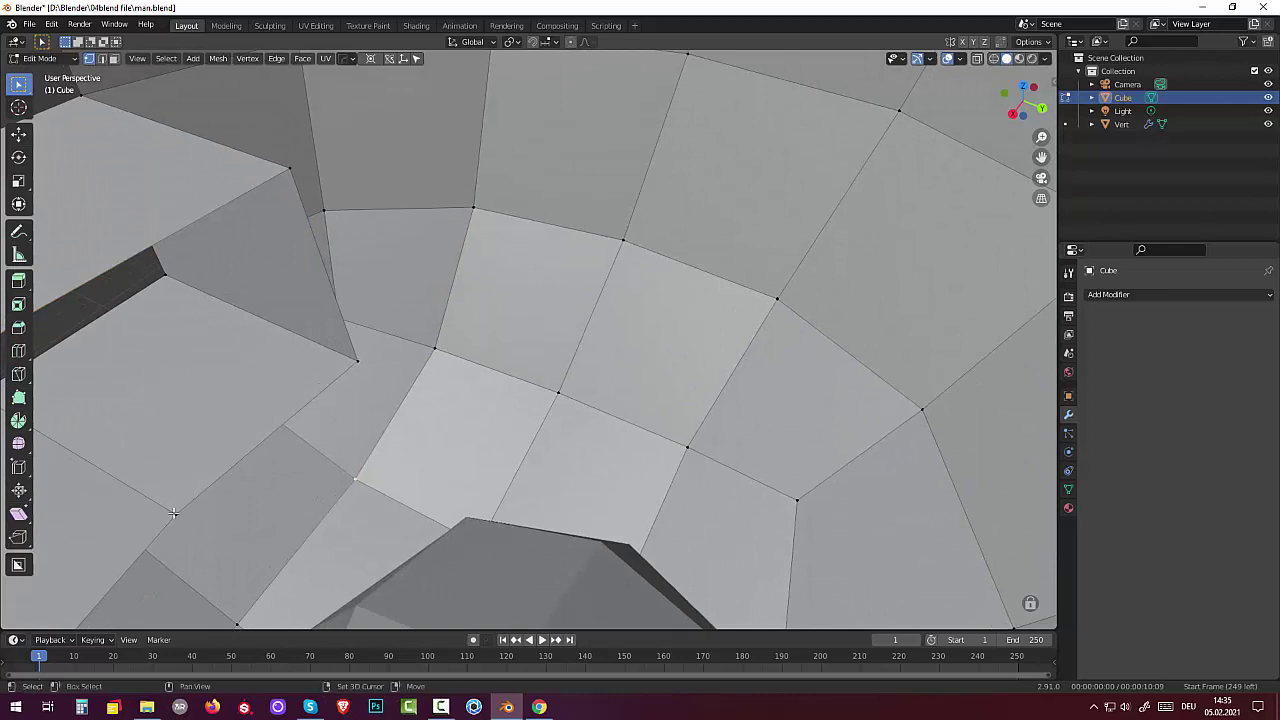
shift+click(178, 517)
ctrl+click(357, 479)
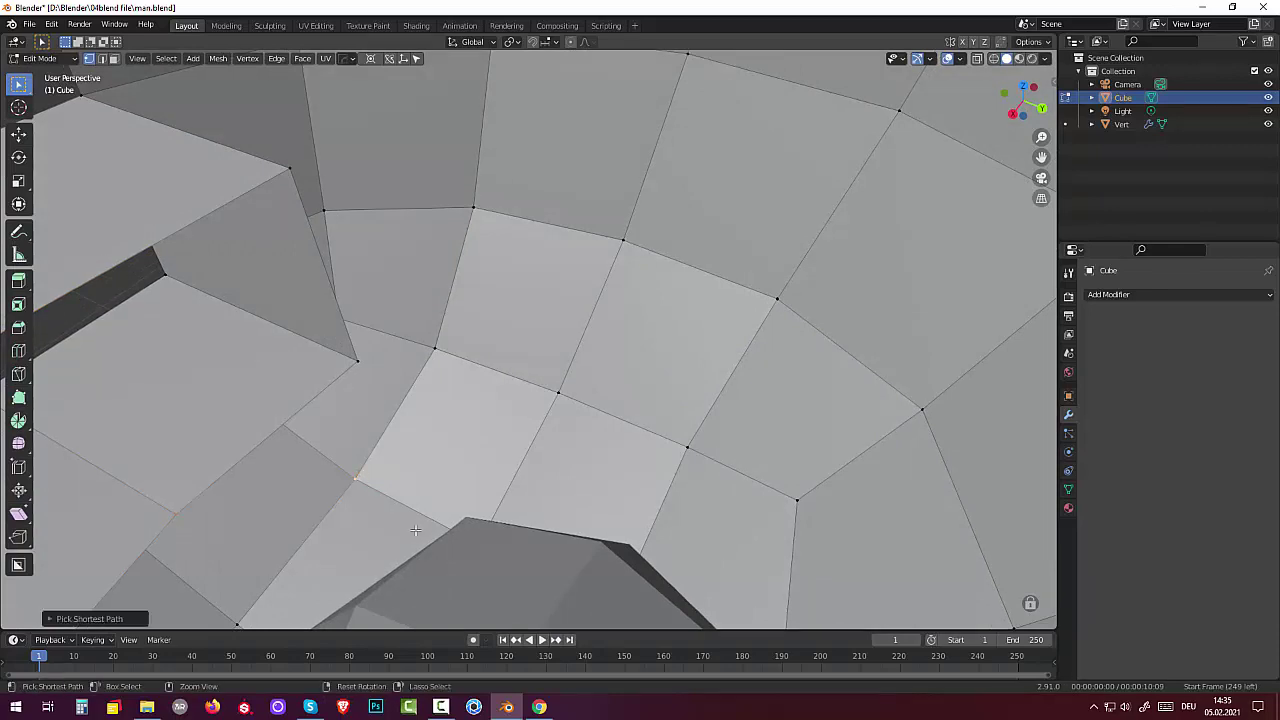
middle_drag(414, 528, 429, 497)
click(400, 361)
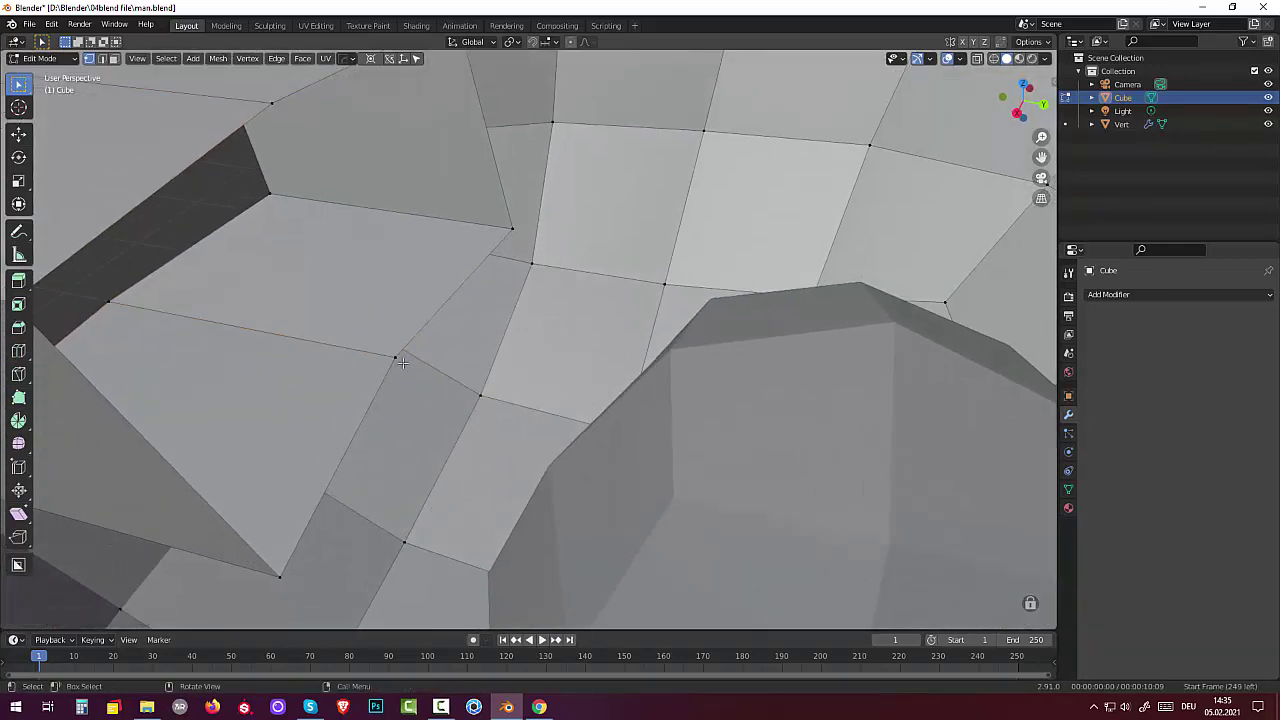
ctrl+click(279, 115)
key(g)
key(y)
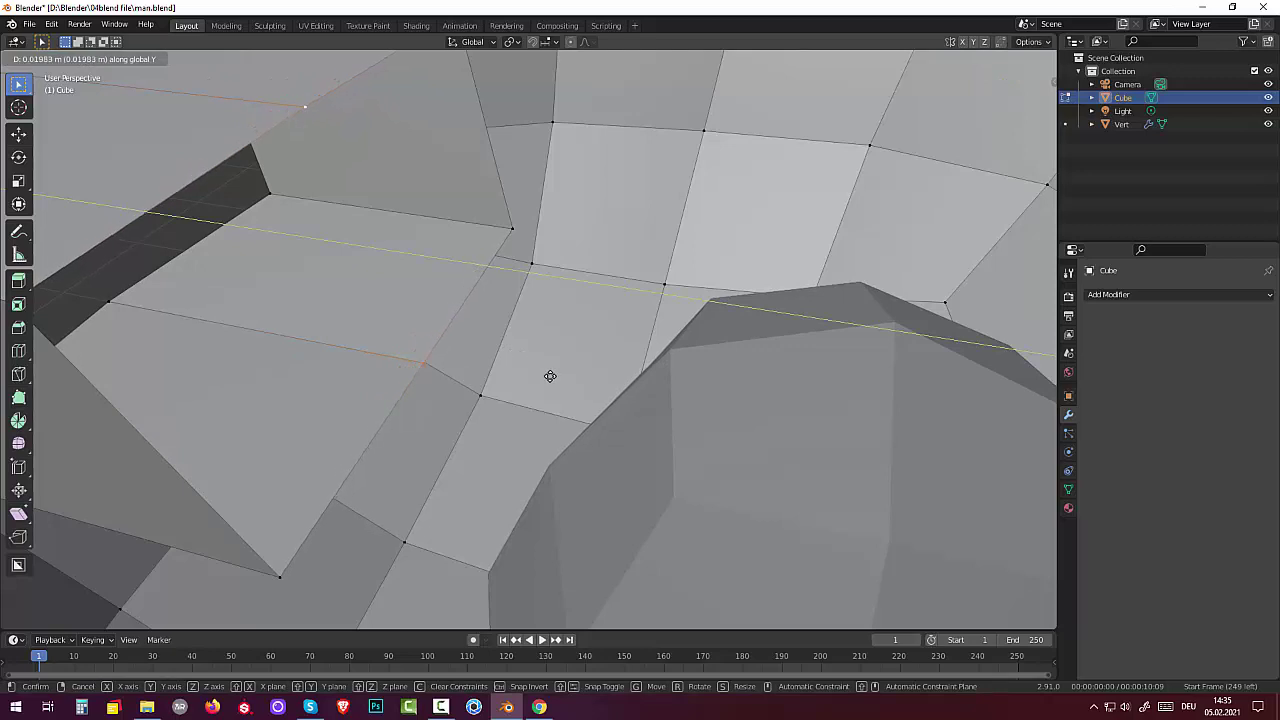
click(573, 385)
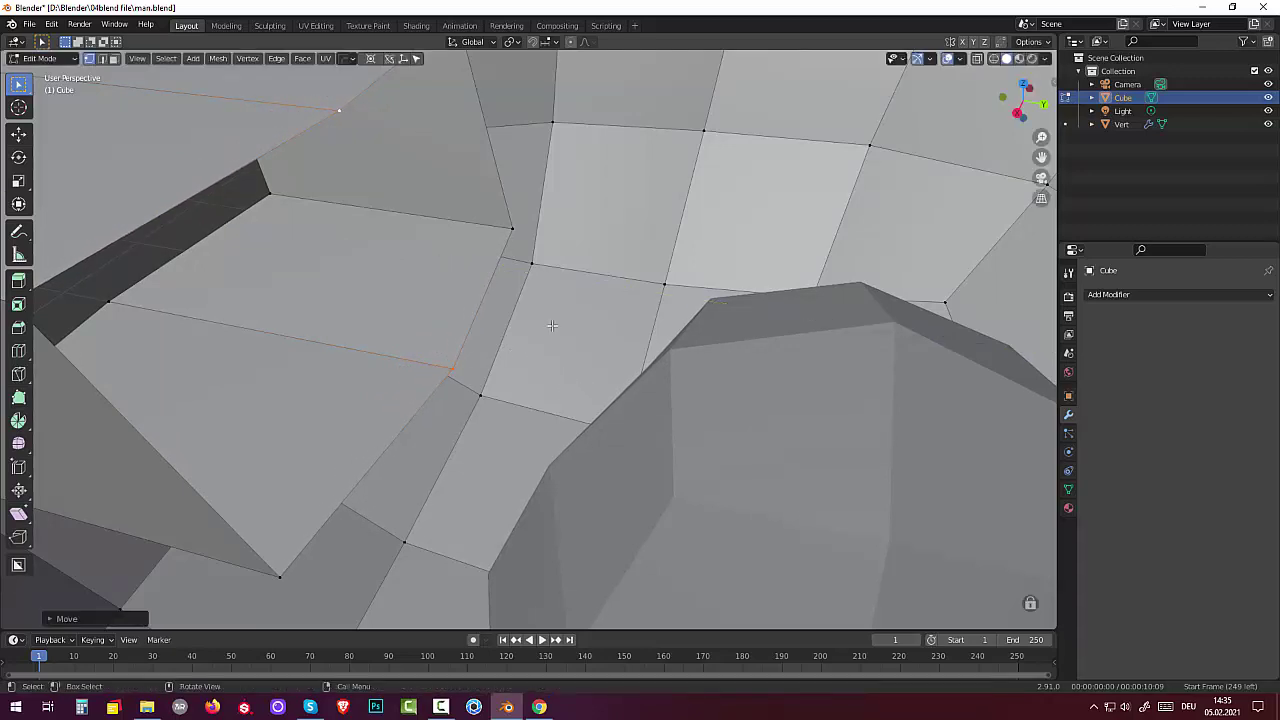
Select the gap's vertices inside the mouth opening and fill a face across it
scroll(550, 326, up, 3)
scroll(549, 325, down, 2)
middle_drag(509, 363, 570, 332)
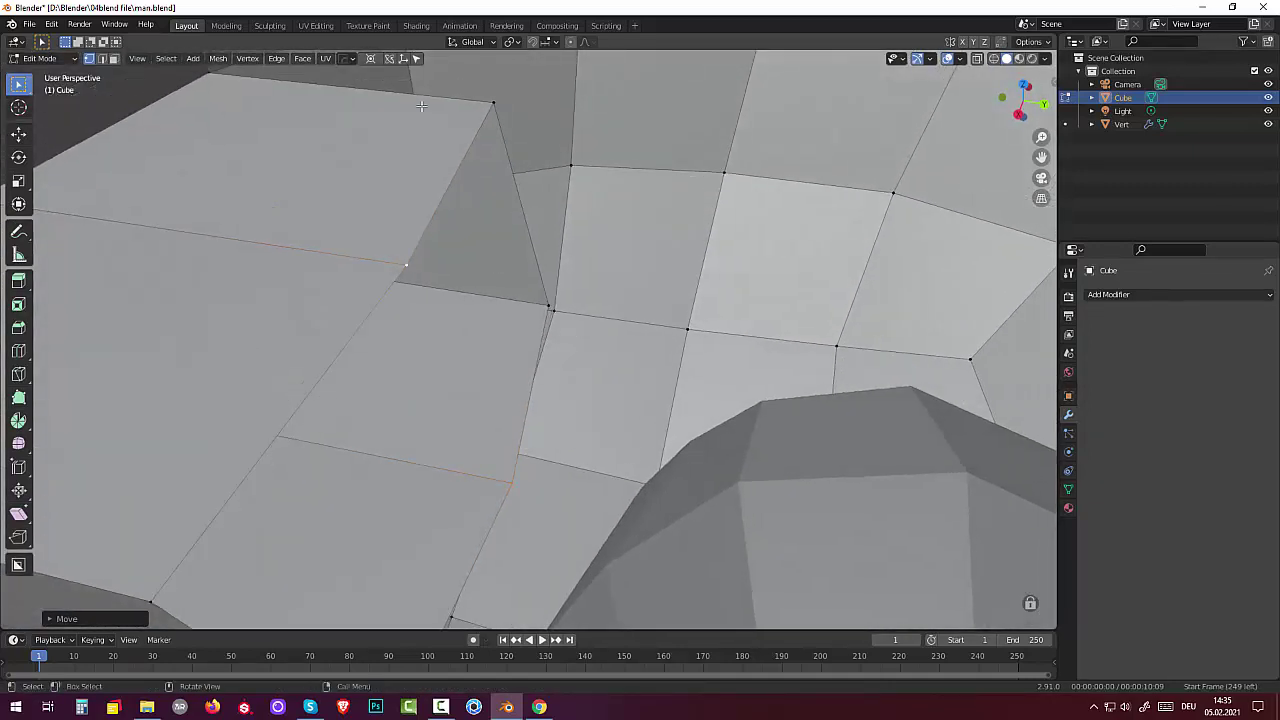
click(491, 100)
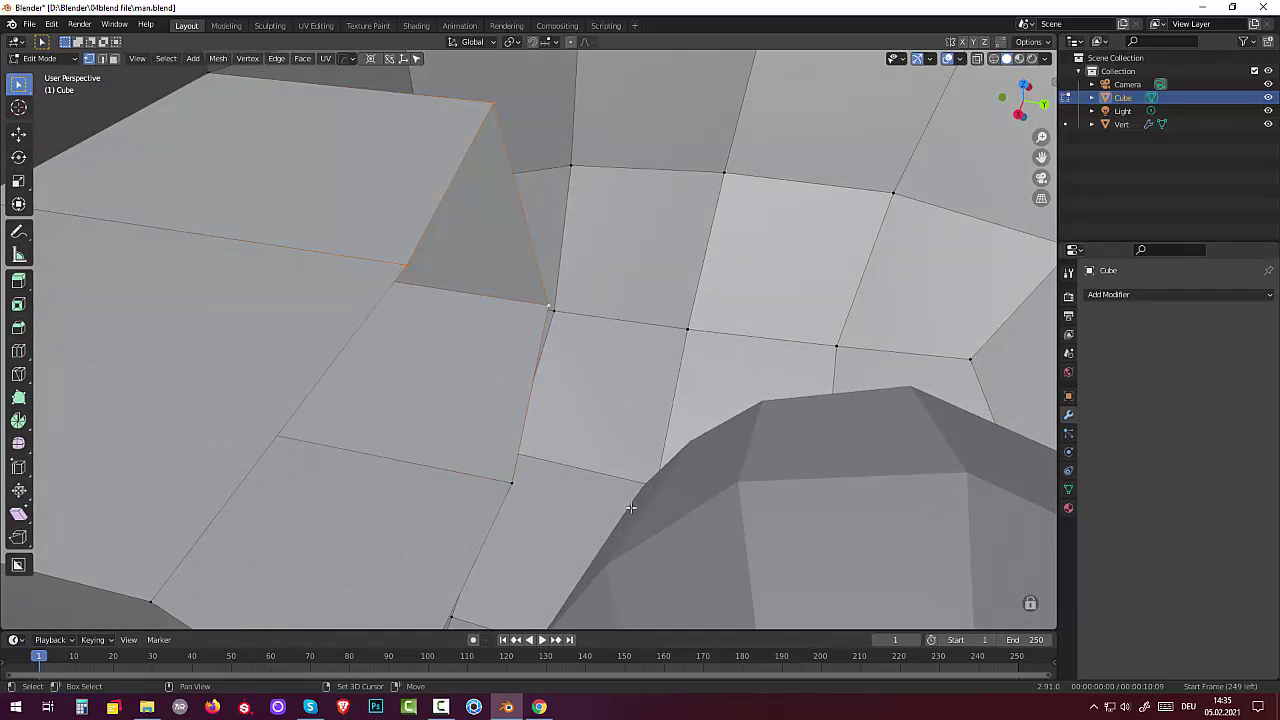
shift+click(512, 482)
key(f)
middle_drag(579, 373, 584, 363)
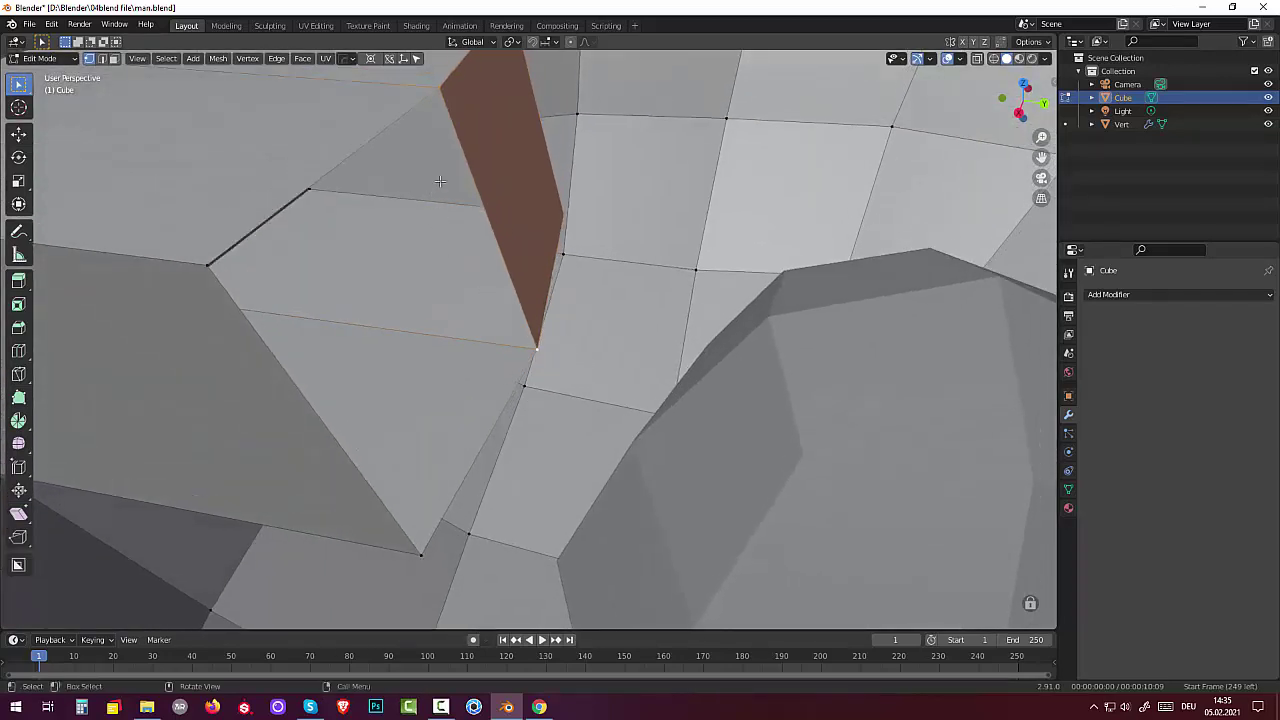
Select the four corner vertices of the remaining gap and fill a face
shift+click(439, 88)
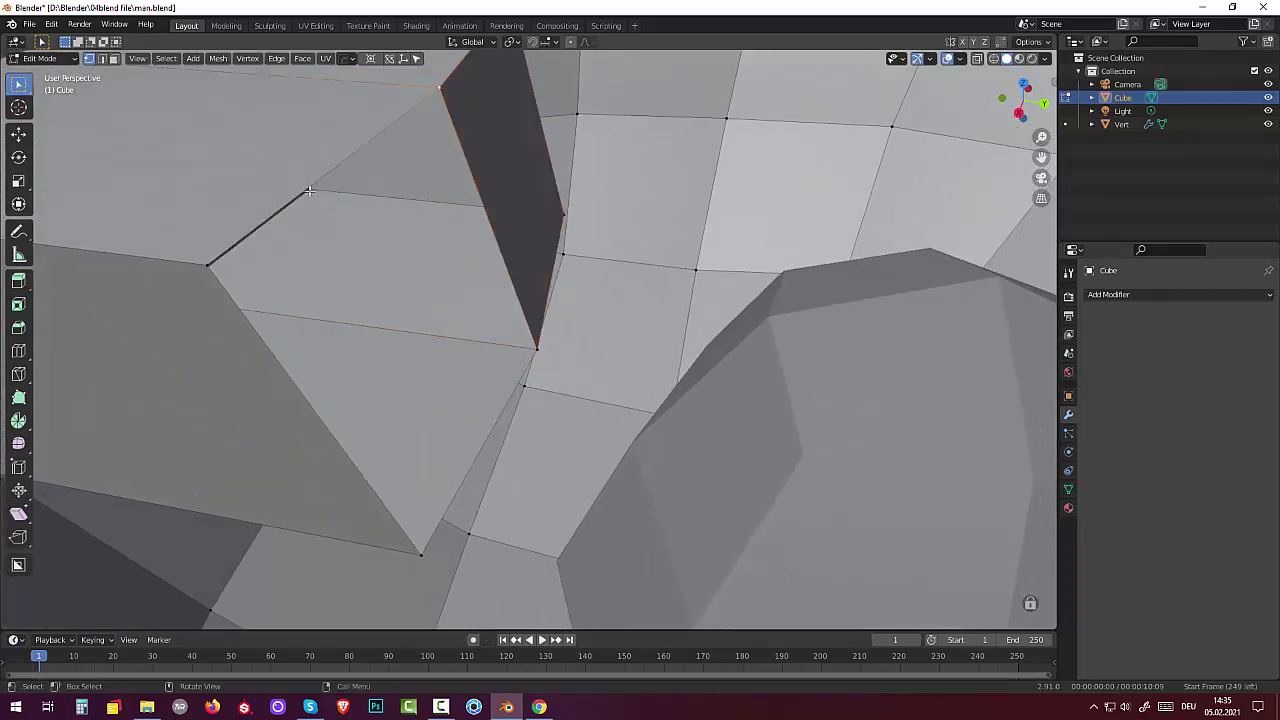
shift+click(210, 262)
shift+click(536, 349)
shift+click(421, 553)
key(f)
Clear the selection and orbit back to view the mouth opening from the front
key(alt+a)
scroll(575, 470, down, 5)
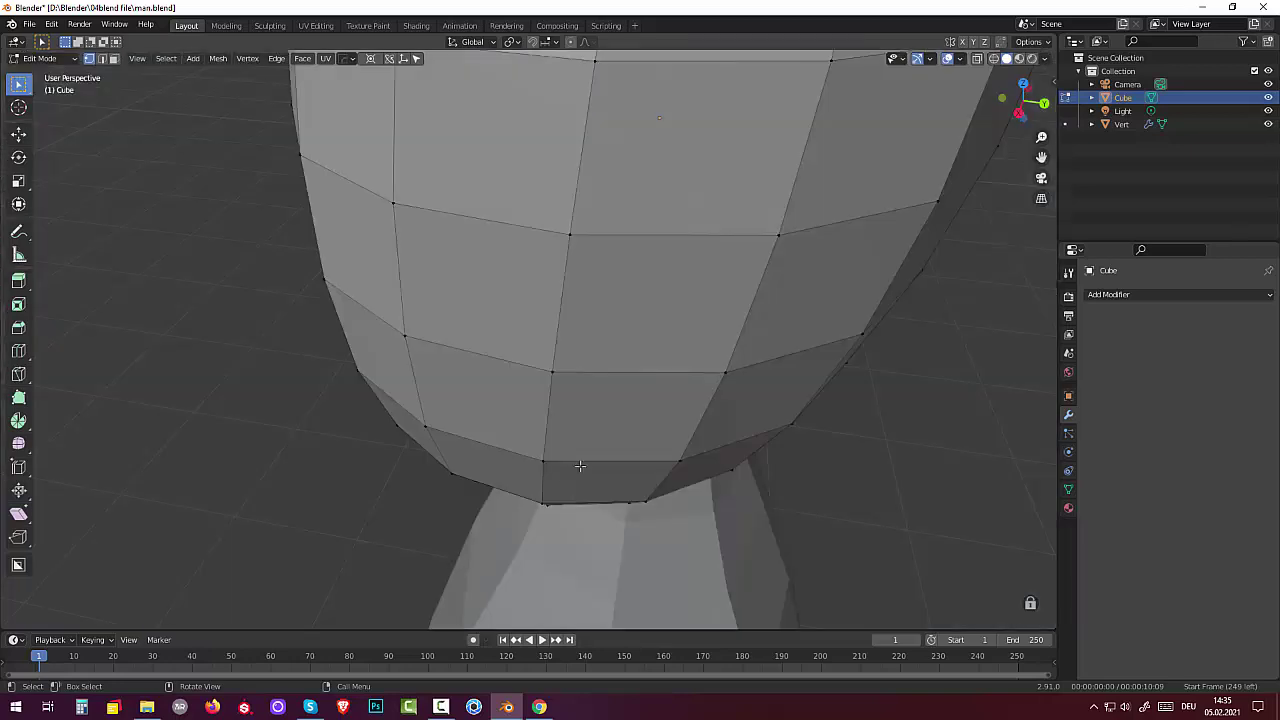
mouse_move(580, 466)
middle_down()
mouse_move(737, 449)
mouse_move(791, 409)
mouse_move(817, 332)
middle_up()
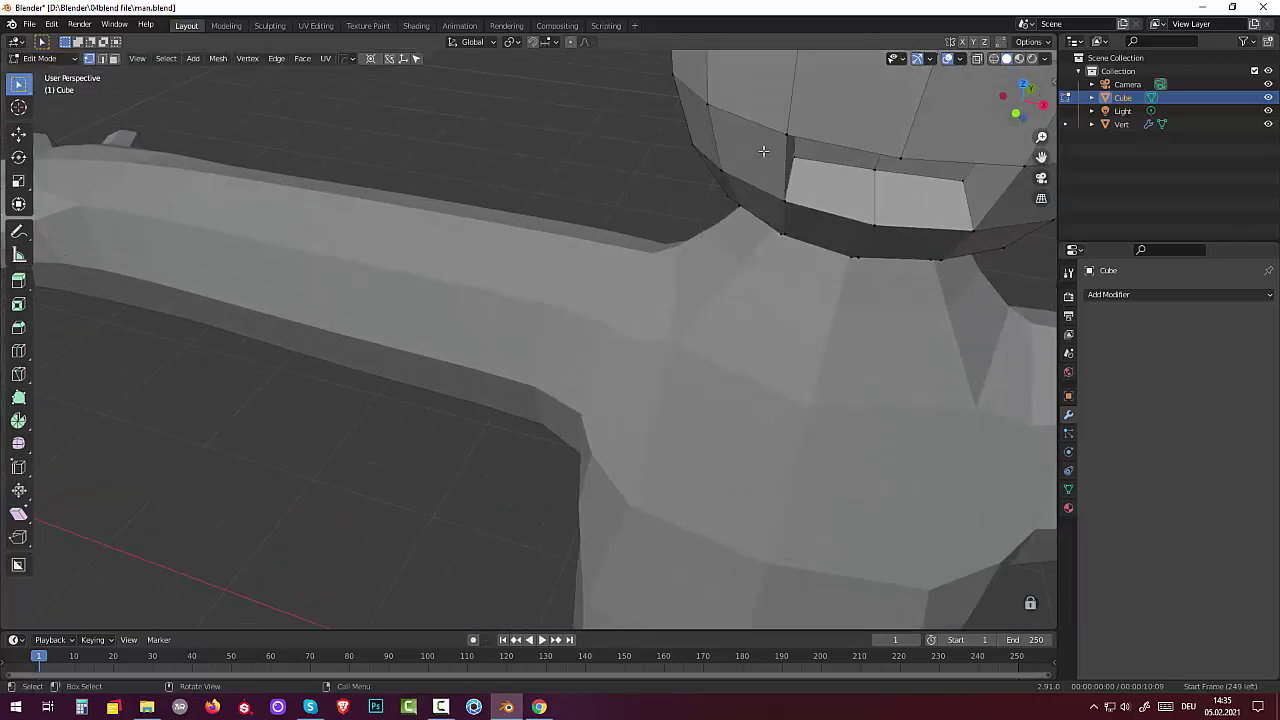
middle_drag(763, 150, 604, 319)
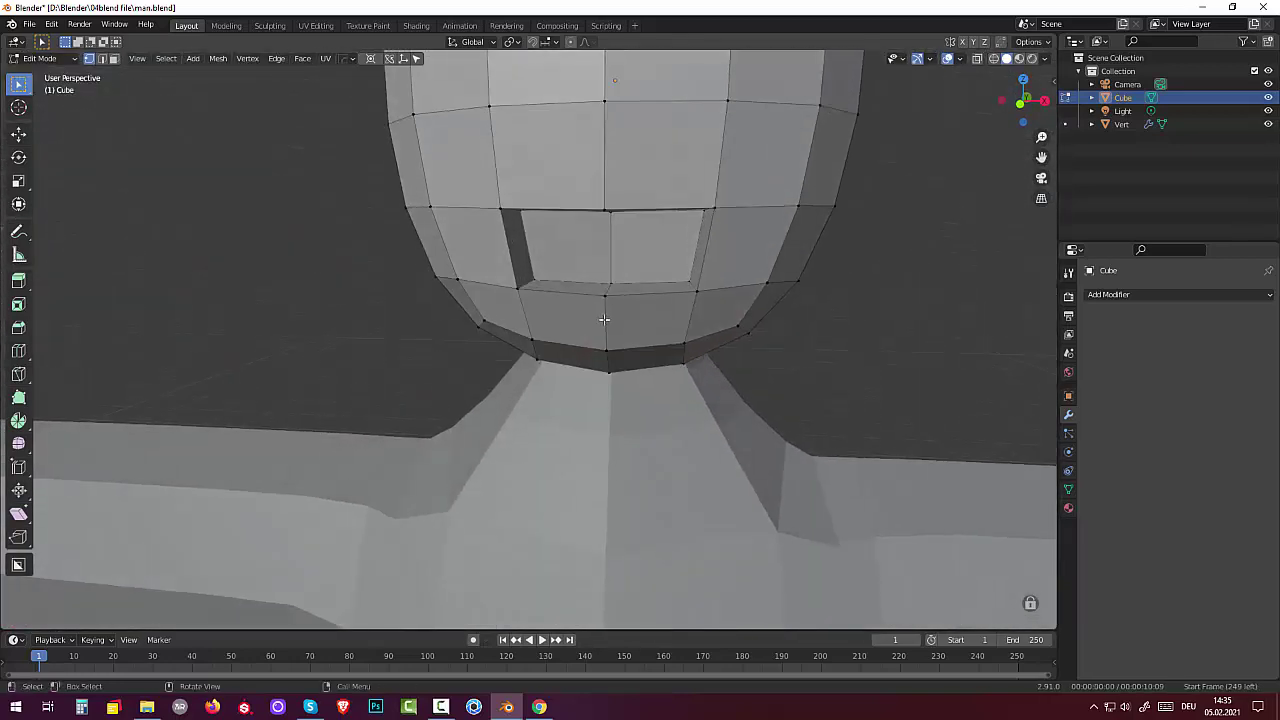
middle_drag(647, 207, 682, 272)
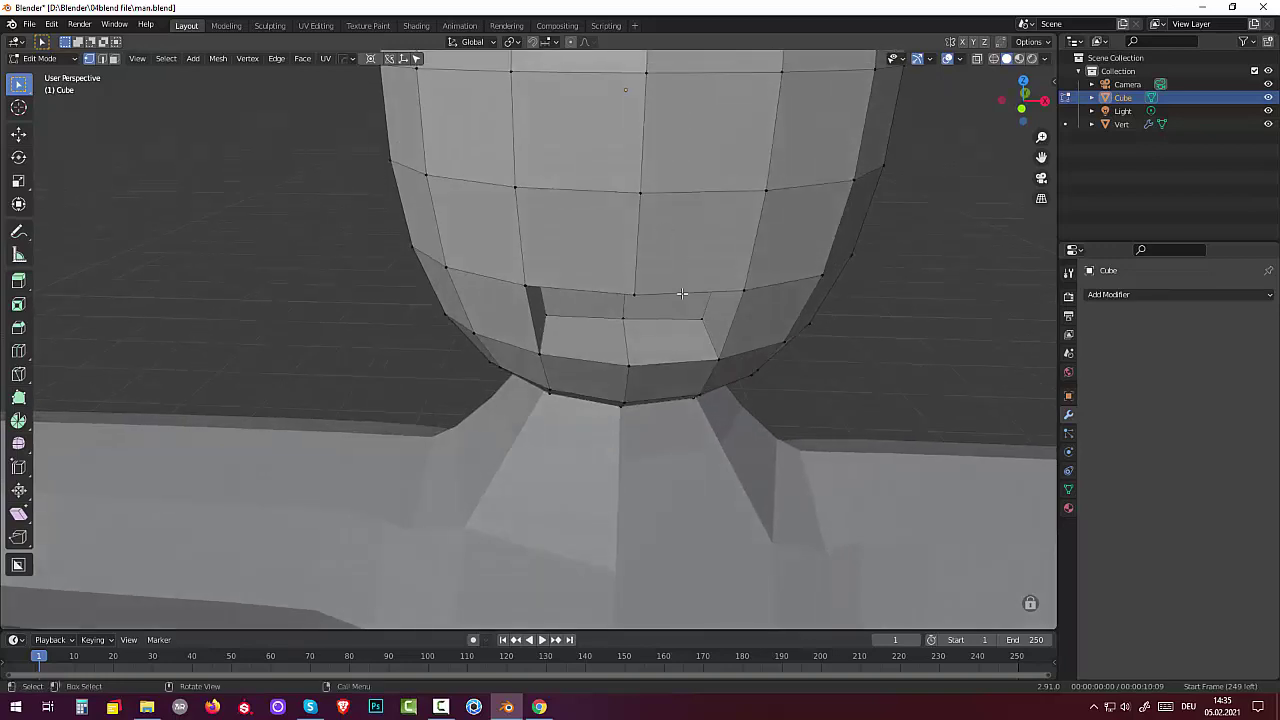
Select the six rim edges around the mouth hole and bevel them with Ctrl+B
click(704, 296)
click(103, 58)
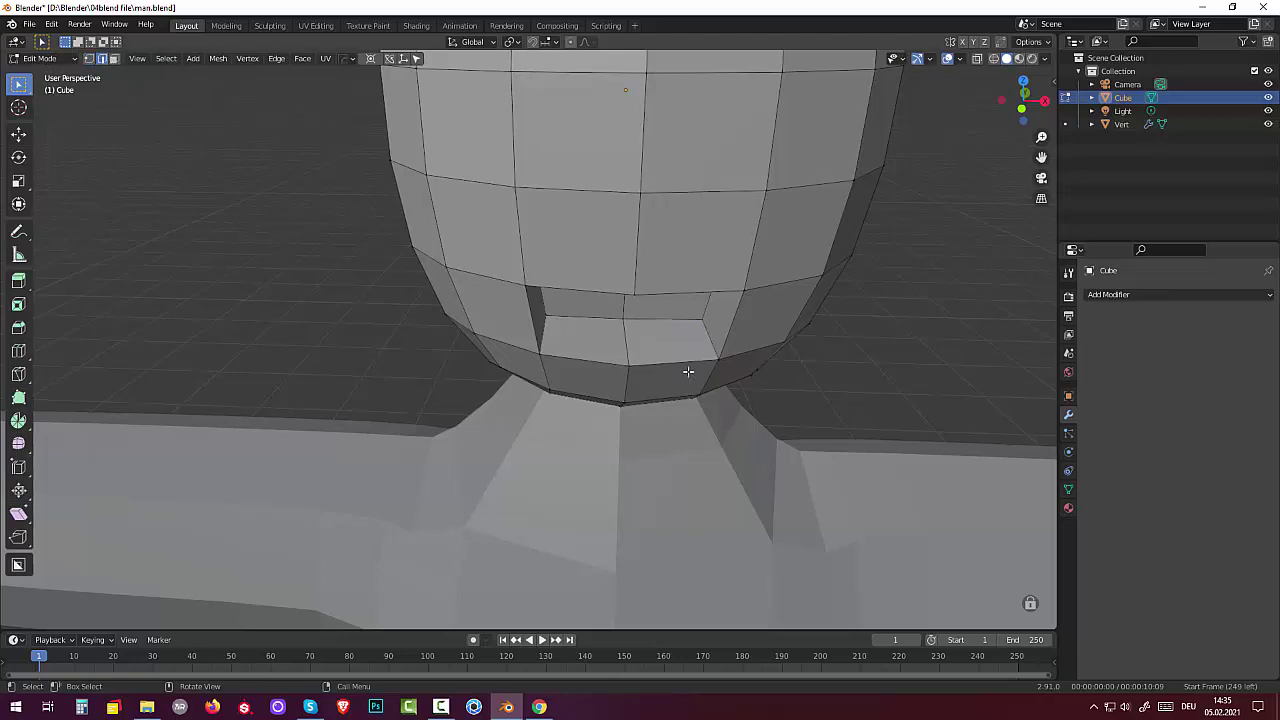
click(689, 296)
shift+click(714, 348)
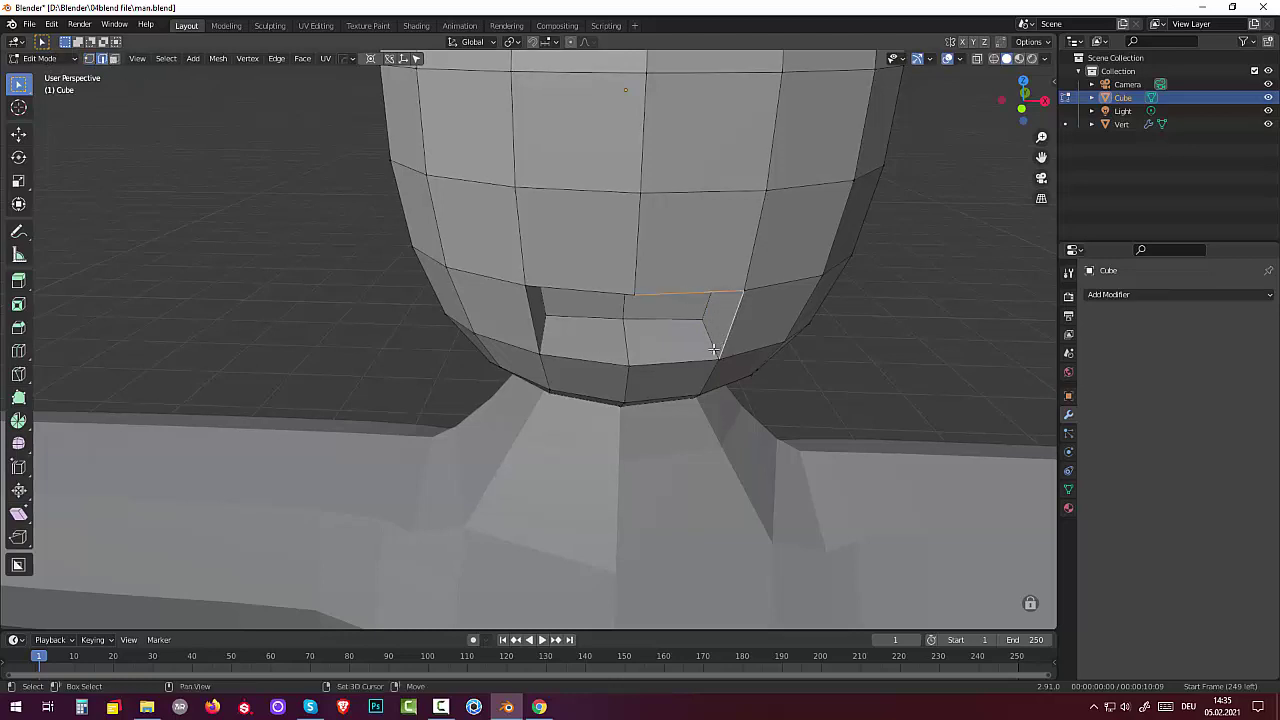
shift+click(663, 364)
shift+click(583, 361)
shift+click(535, 325)
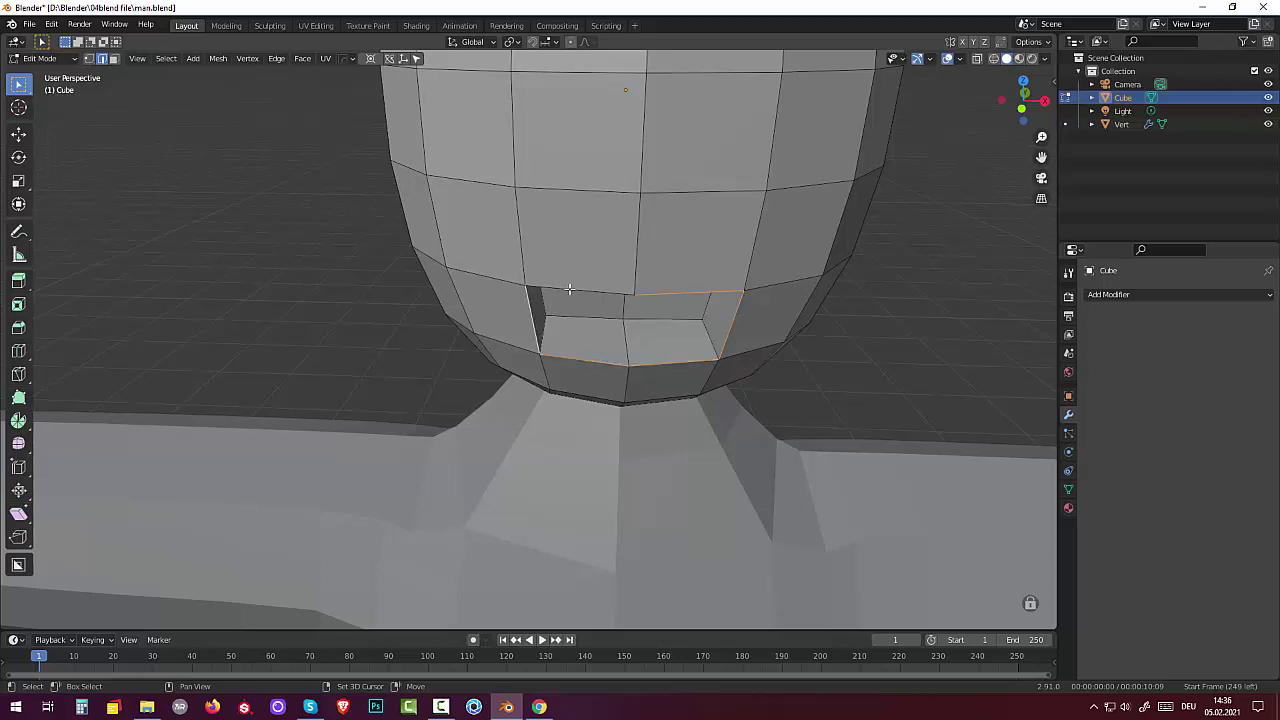
shift+click(569, 289)
key(ctrl+b)
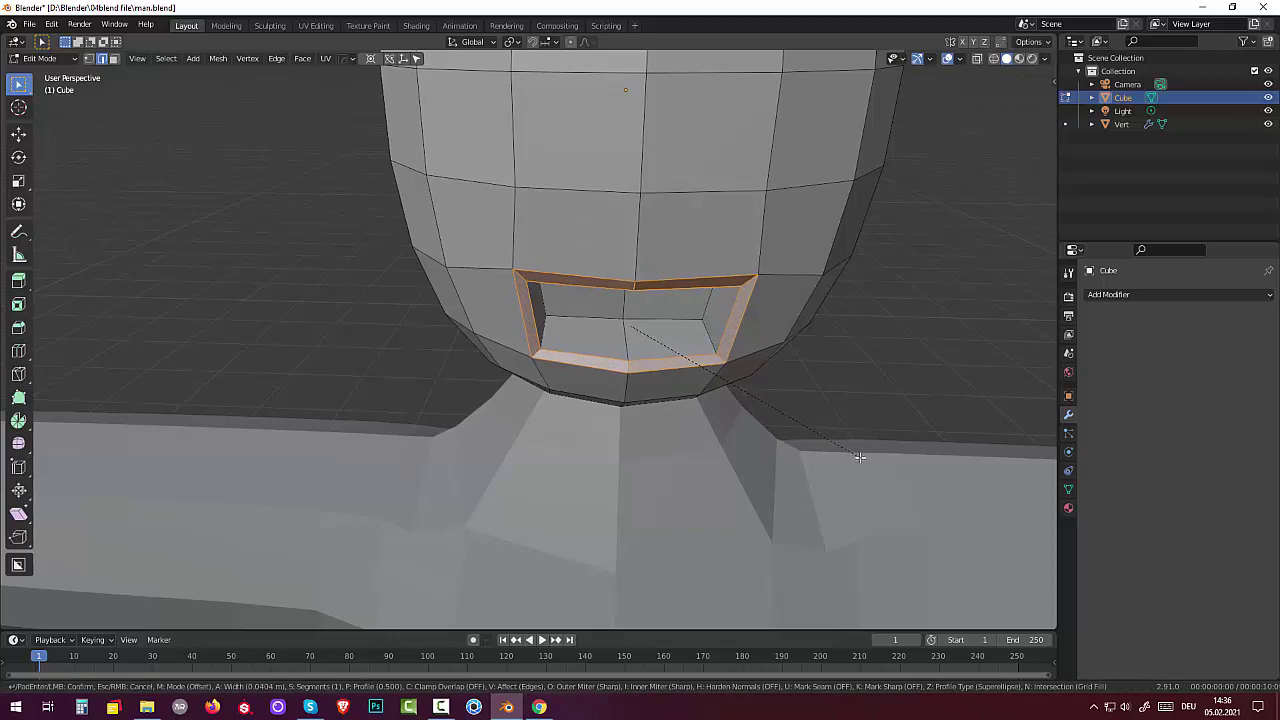
click(858, 456)
mouse_move(901, 375)
middle_down()
mouse_move(903, 357)
mouse_move(903, 380)
mouse_move(886, 363)
middle_up()
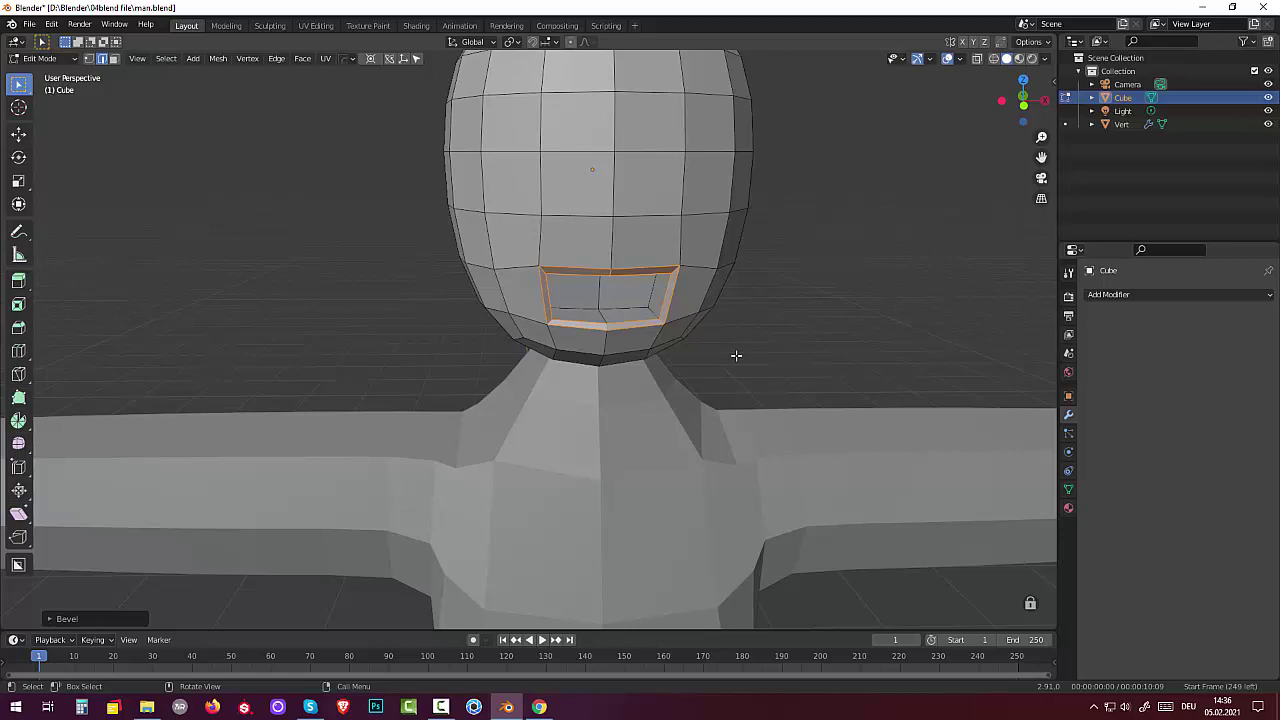
Add a Subdivision Surface modifier to the head with viewport level 2
click(1115, 295)
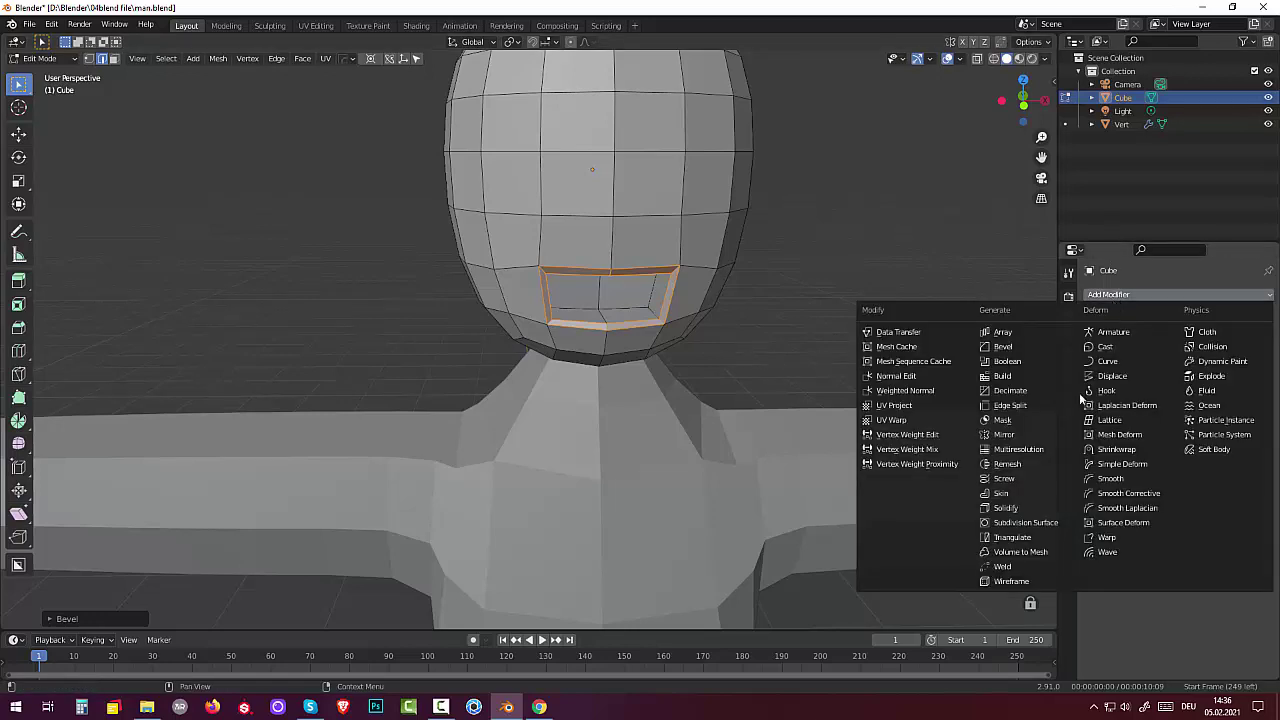
click(1054, 525)
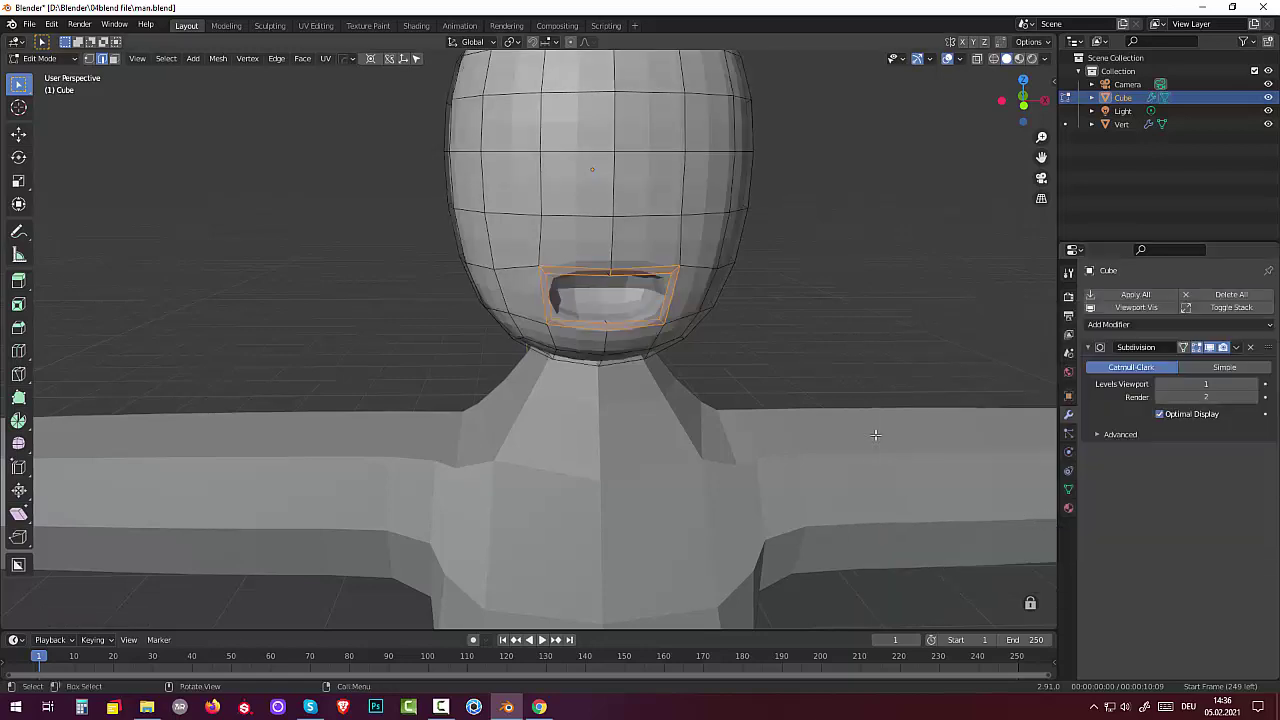
mouse_move(855, 390)
middle_down()
mouse_move(852, 366)
mouse_move(846, 383)
middle_up()
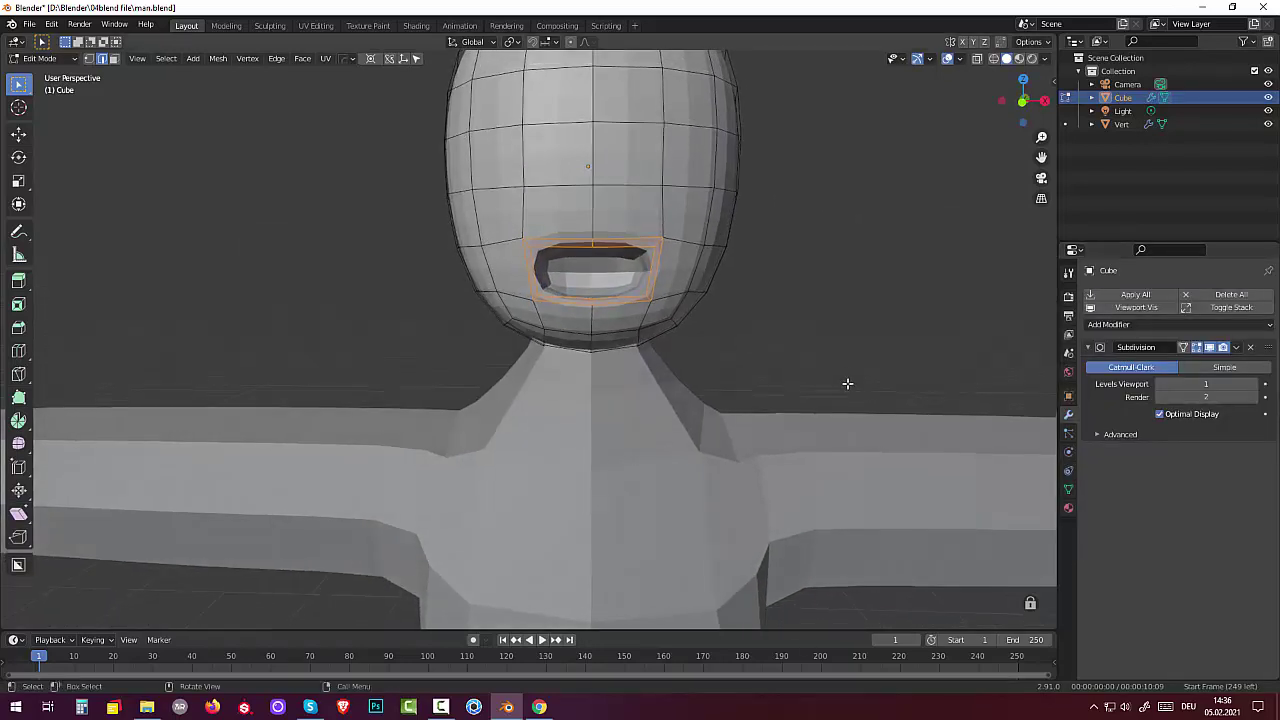
click(1256, 385)
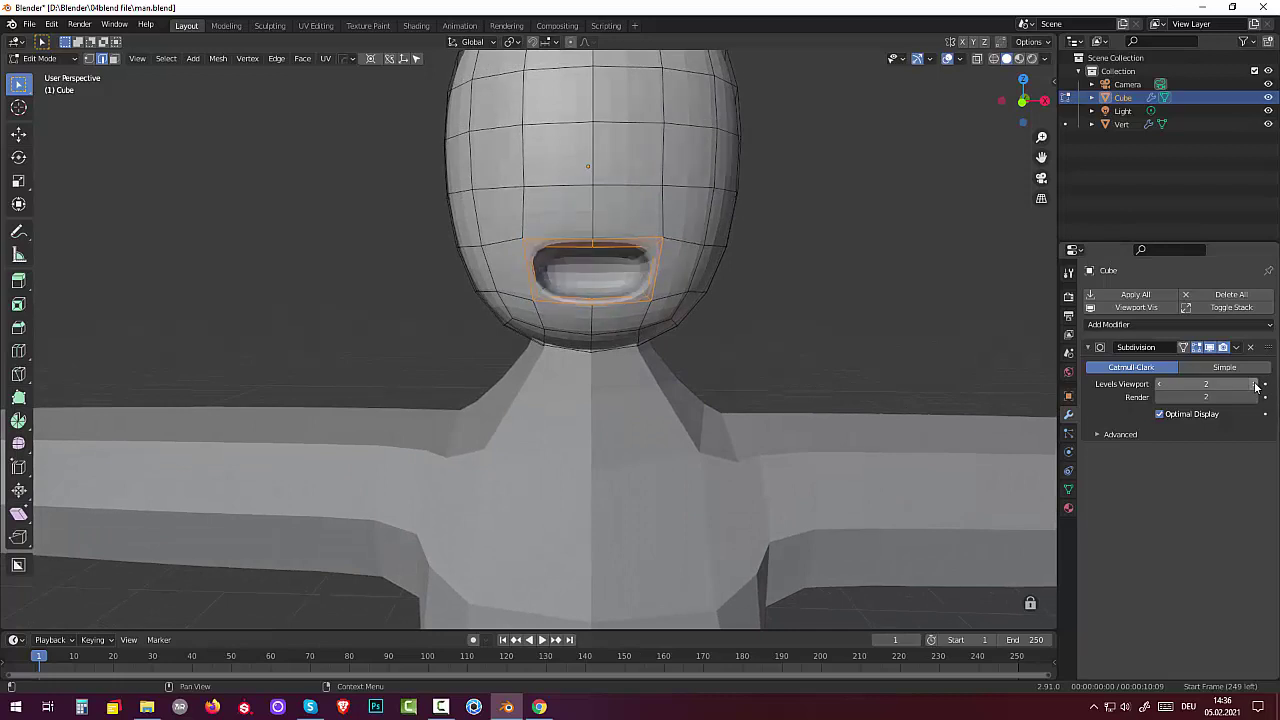
middle_drag(949, 346, 955, 353)
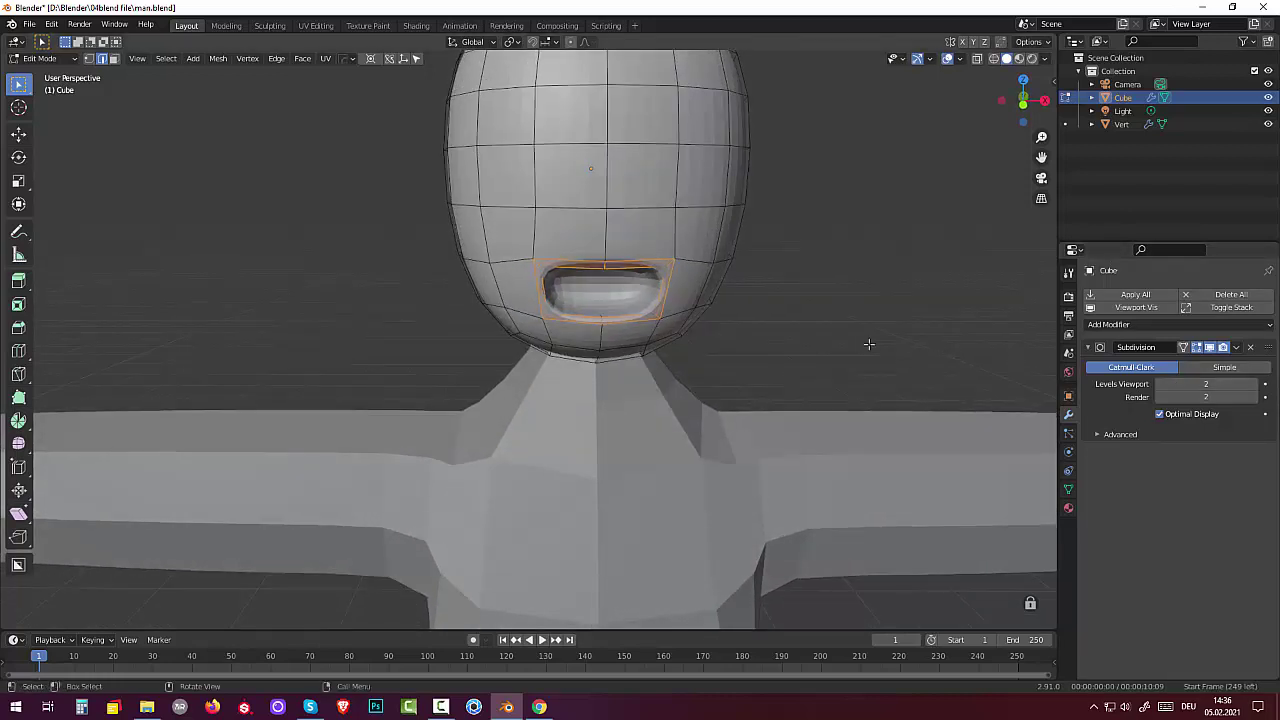
Switch to Object Mode and give the head smooth shading
right_click(586, 189)
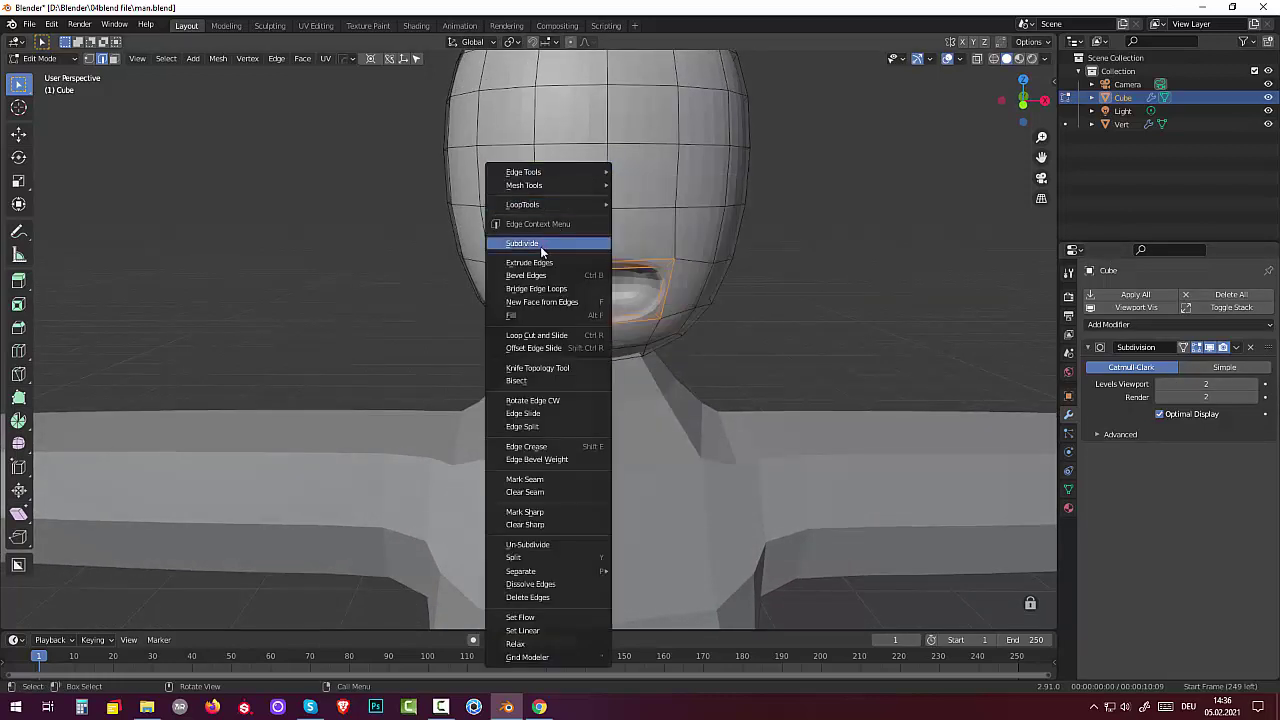
click(47, 62)
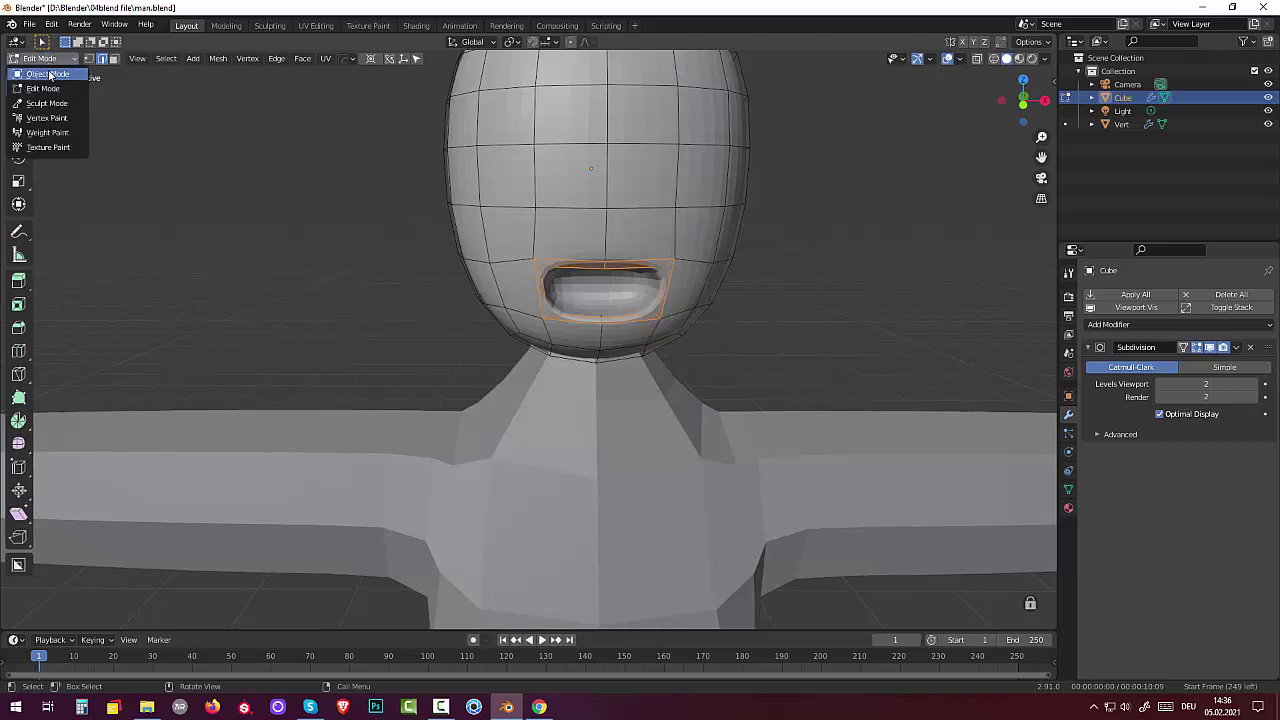
click(45, 46)
right_click(592, 199)
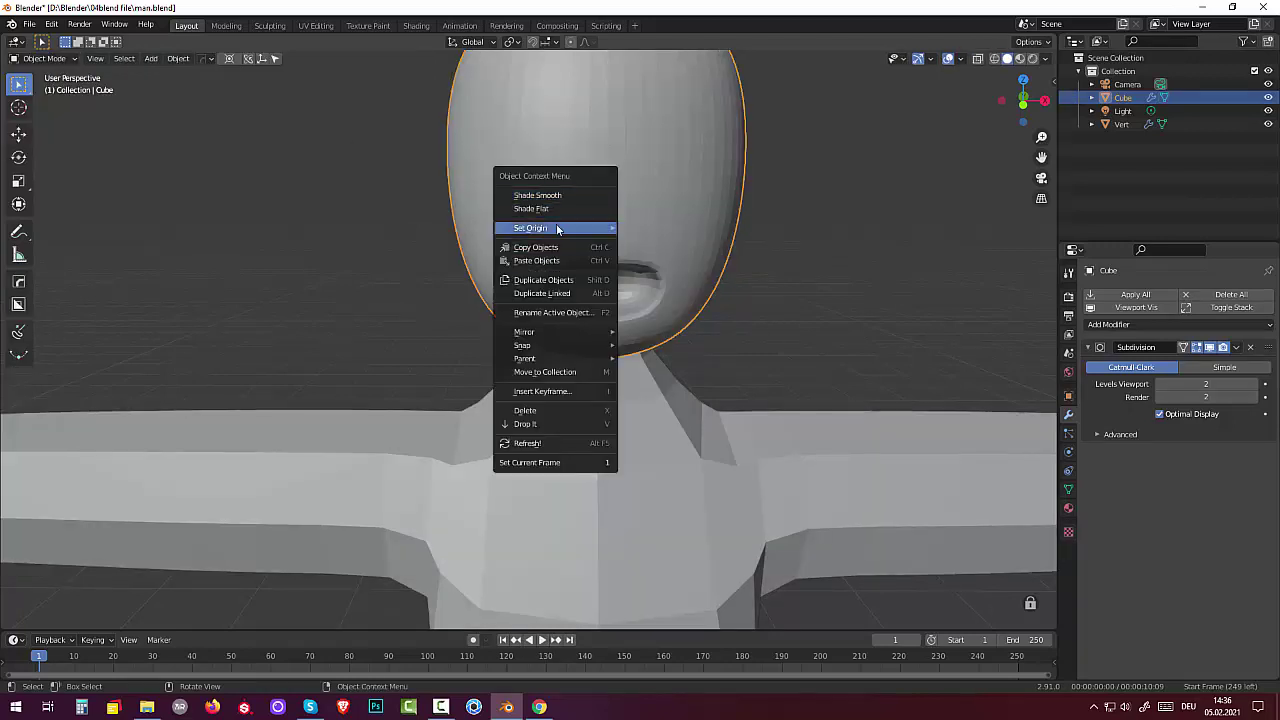
click(555, 195)
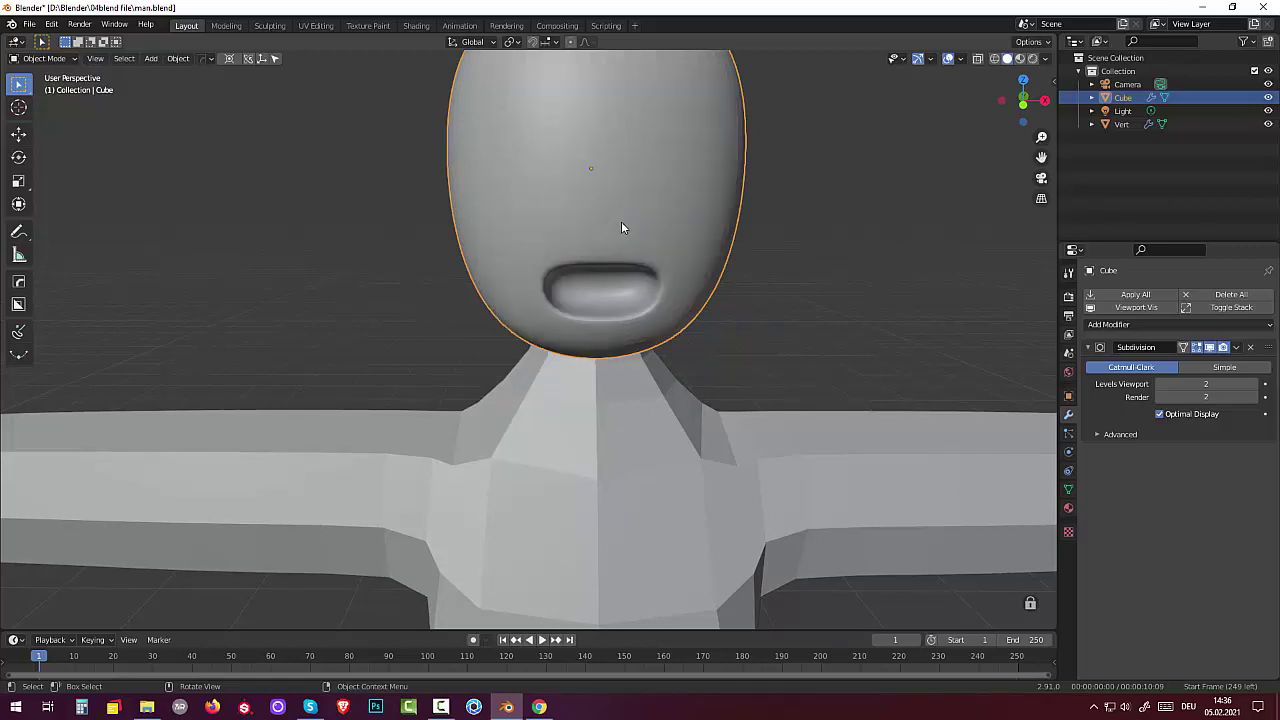
middle_drag(621, 221, 827, 319)
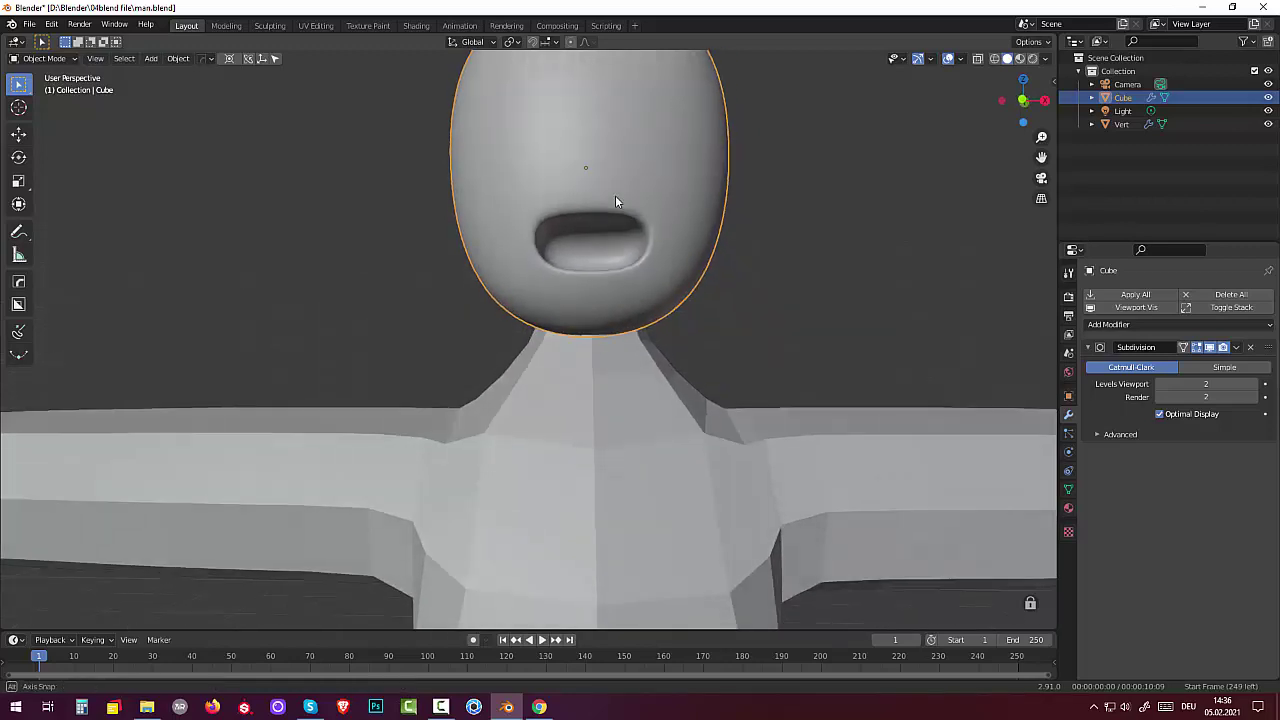
Set the Subdivision render and viewport levels to 3 and zoom out
click(1255, 398)
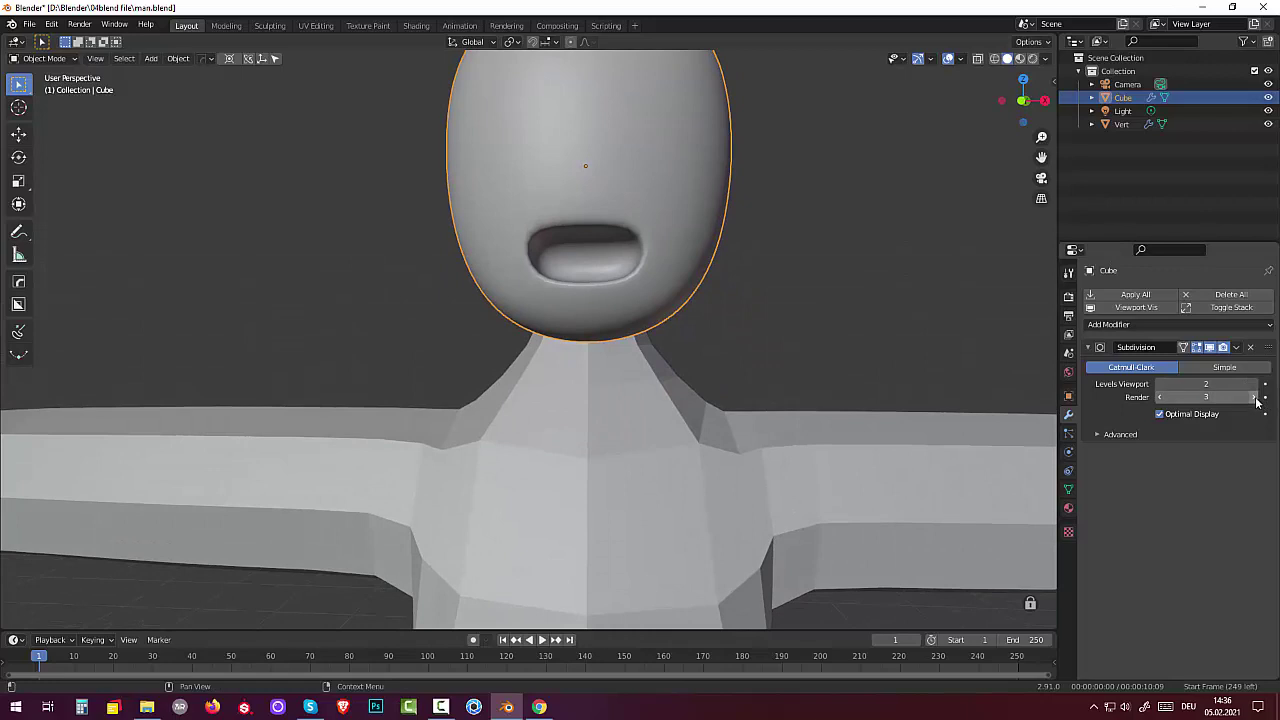
click(1257, 385)
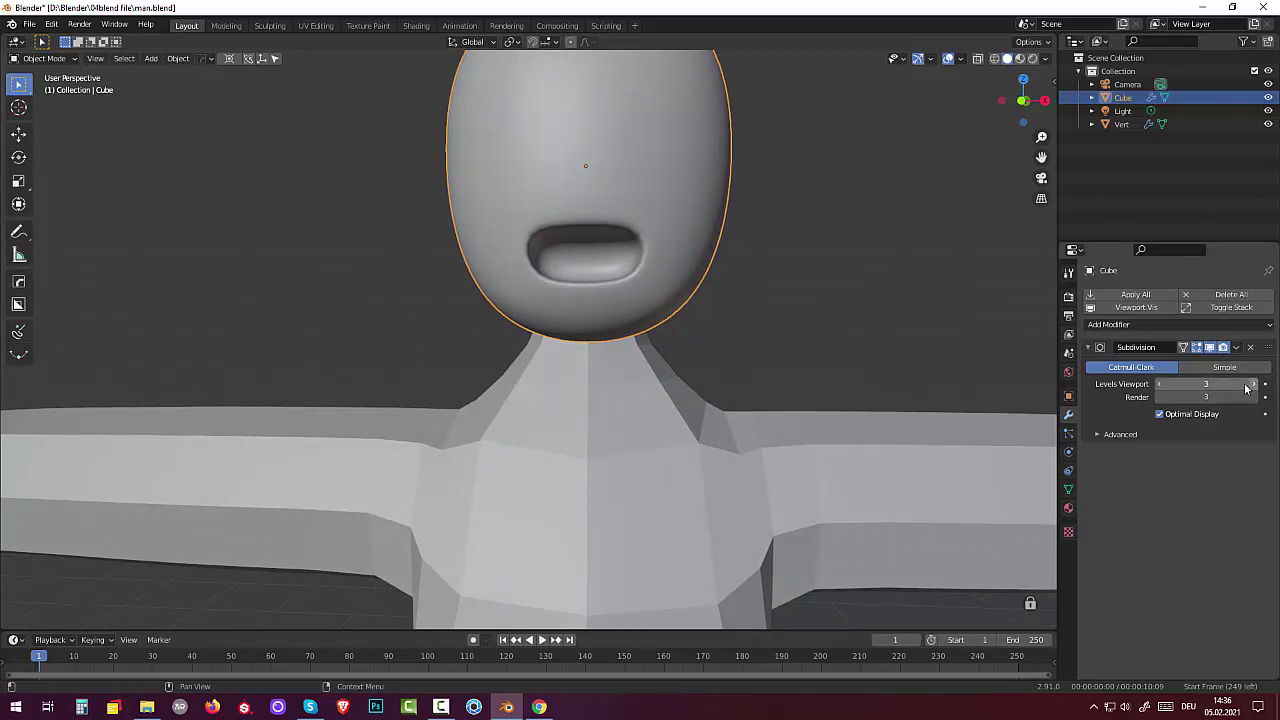
mouse_move(870, 324)
middle_down()
mouse_move(880, 338)
mouse_move(954, 289)
mouse_move(974, 306)
mouse_move(884, 321)
mouse_move(811, 354)
mouse_move(794, 330)
mouse_move(764, 322)
middle_up()
scroll(792, 365, down, 2)
scroll(790, 365, down, 1)
scroll(790, 365, down, 1)
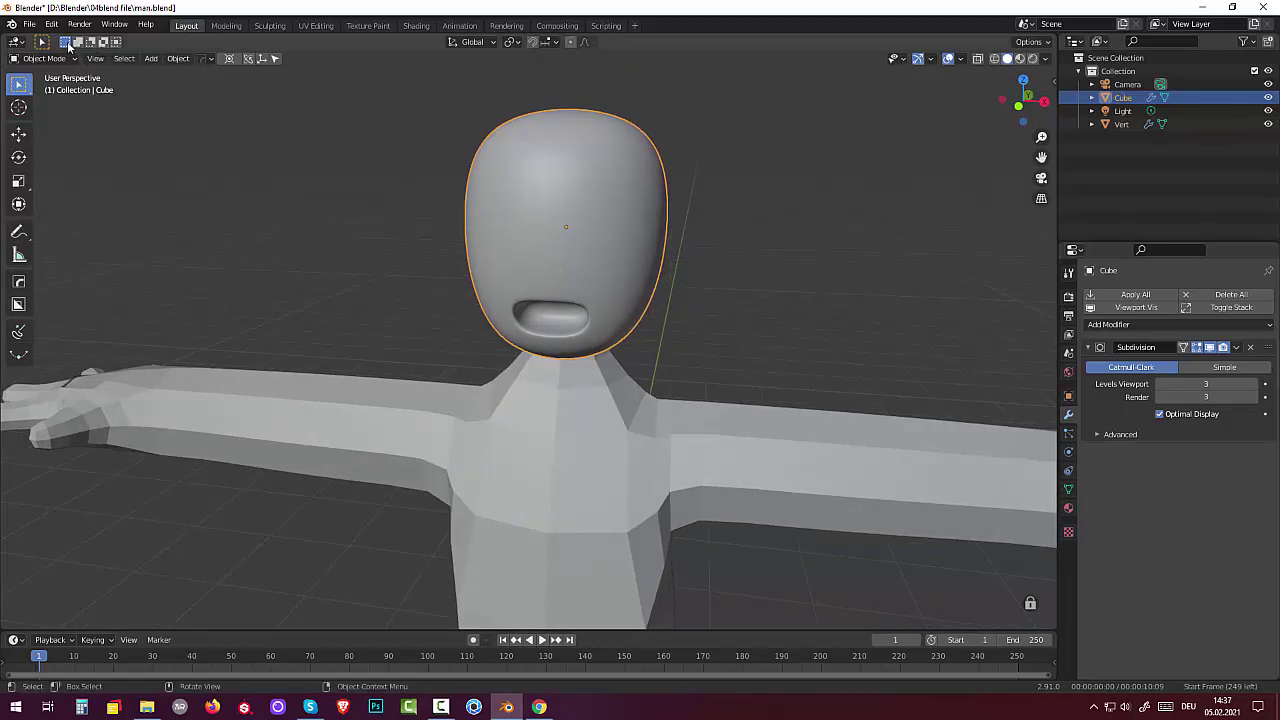
Enter Edit Mode on the head, clear the selection and switch to vertex select
click(30, 58)
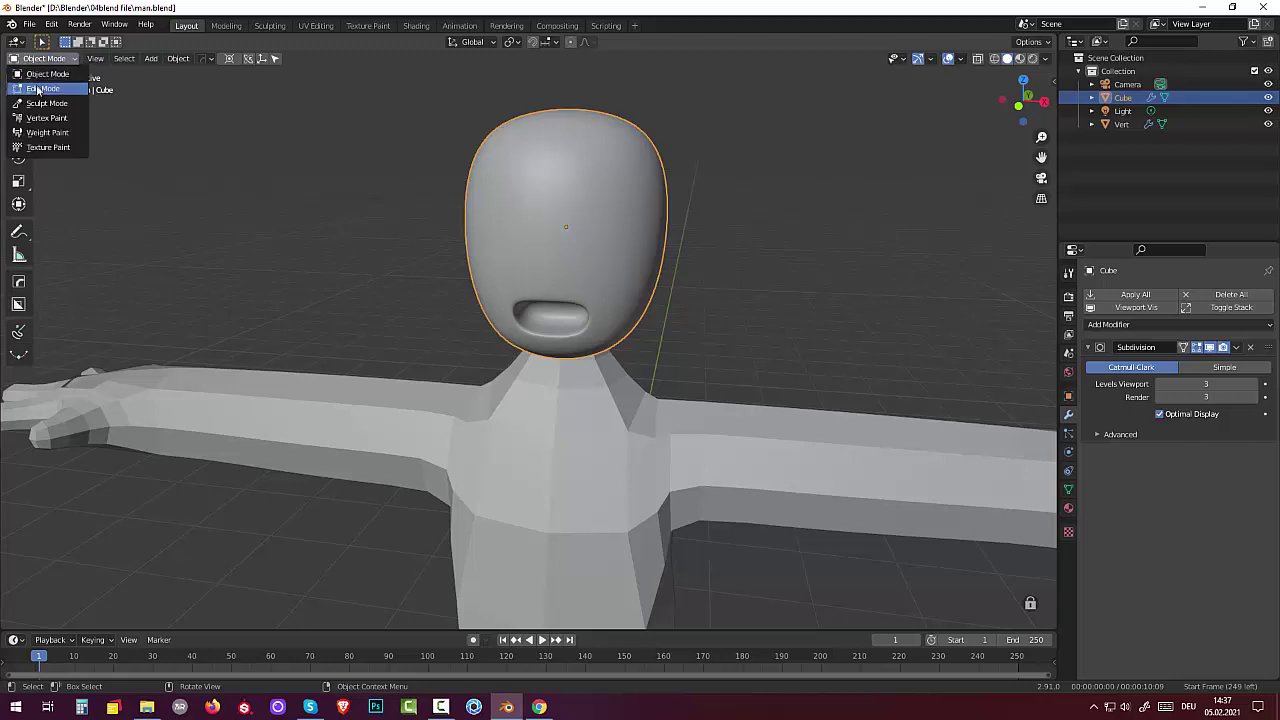
click(38, 89)
middle_drag(708, 284, 728, 264)
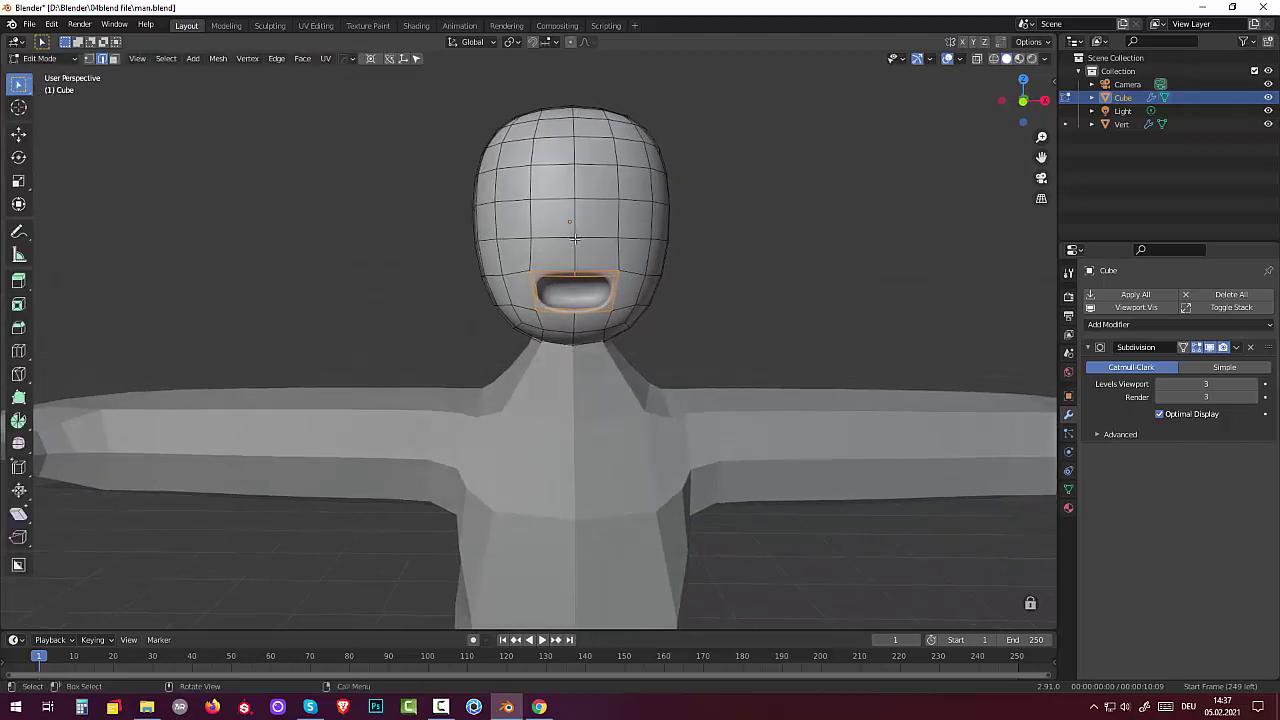
key(alt+a)
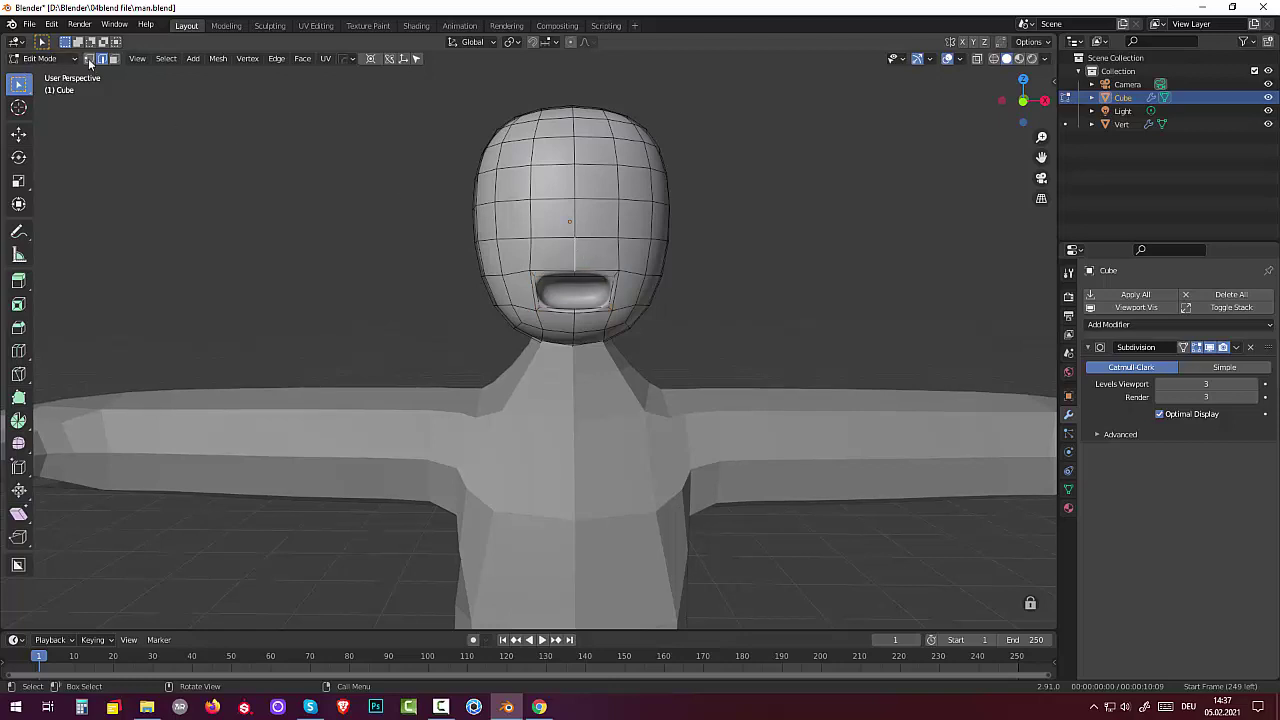
click(89, 58)
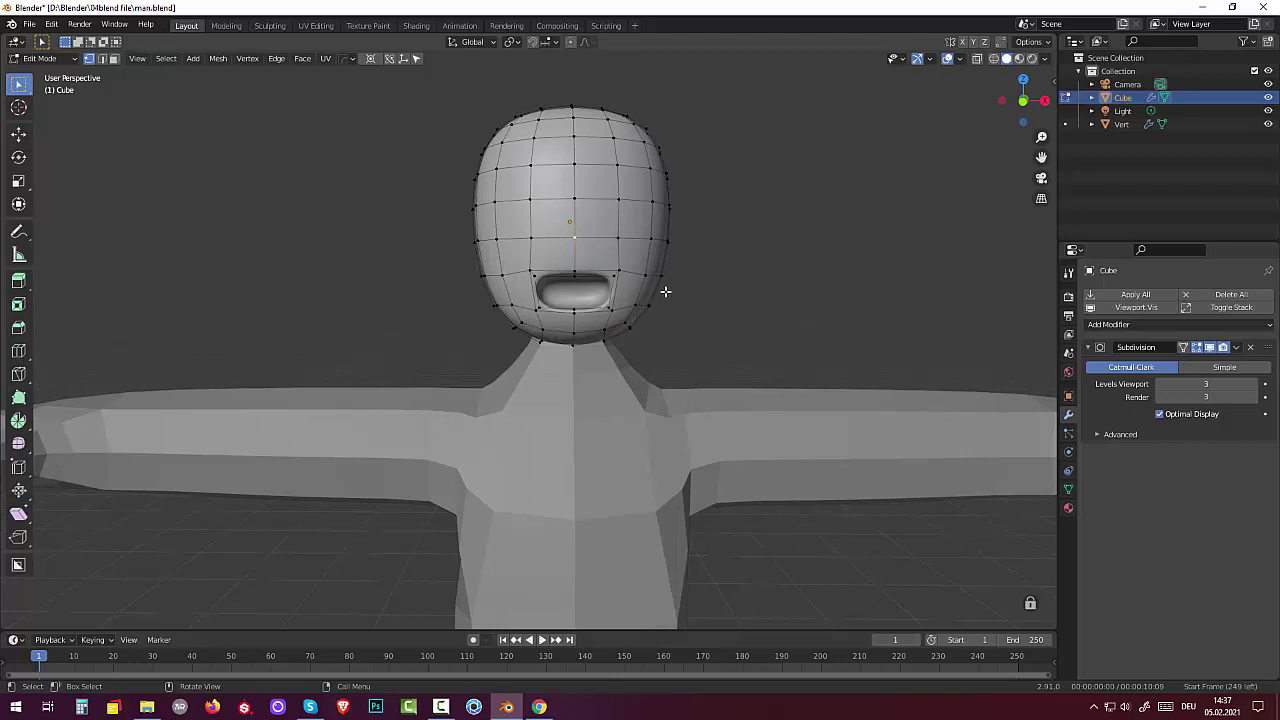
Bevel the centre face vertex with Ctrl+Shift+B and pull the patch outward into a nose
key(ctrl)
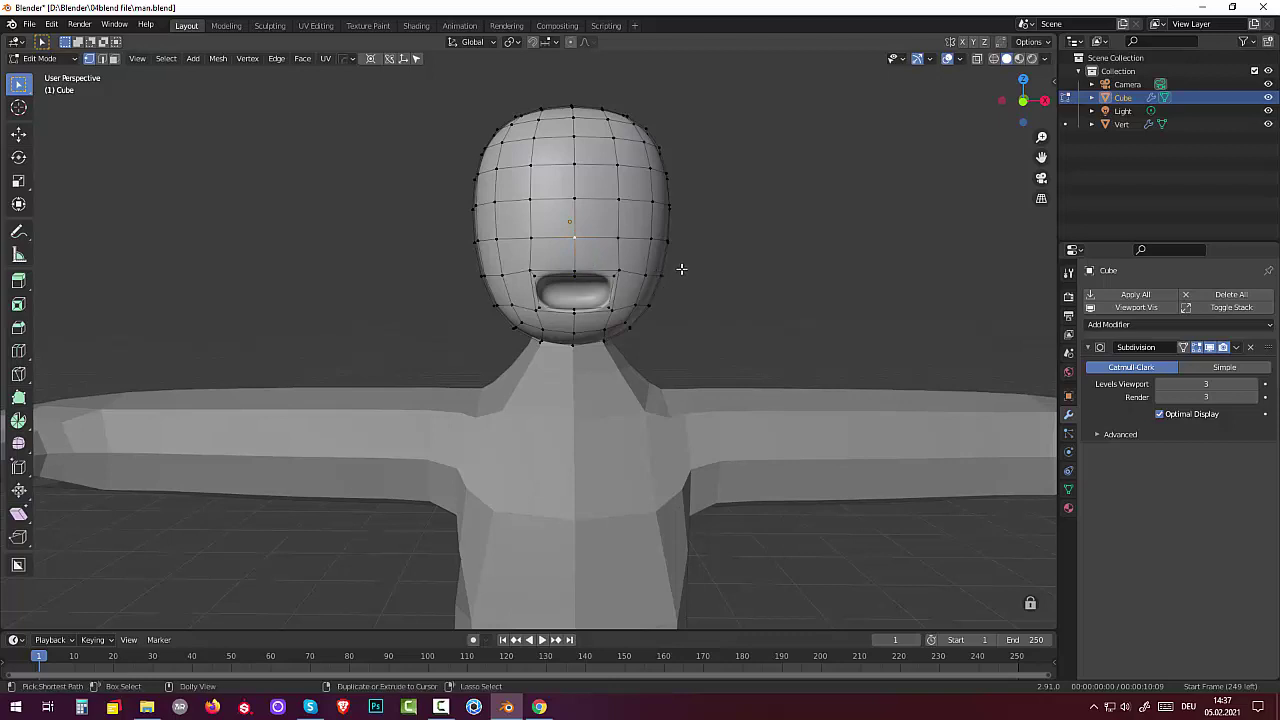
key(ctrl+shift+b)
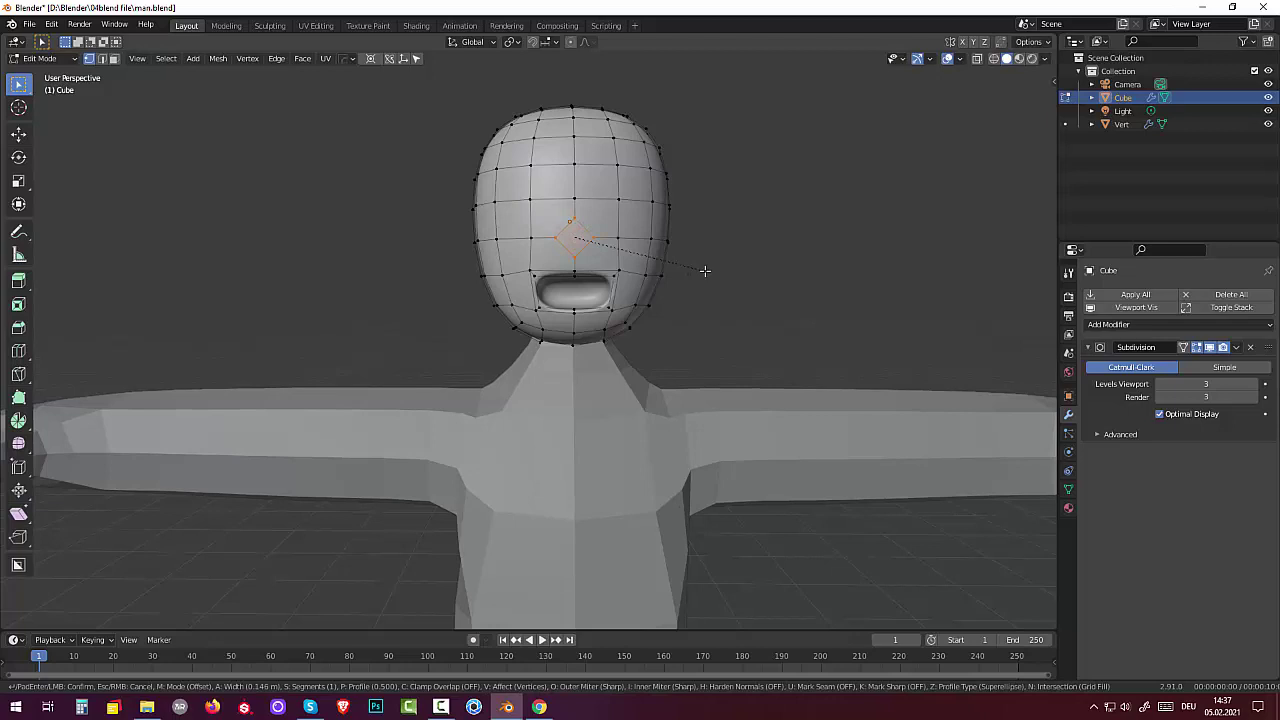
click(704, 270)
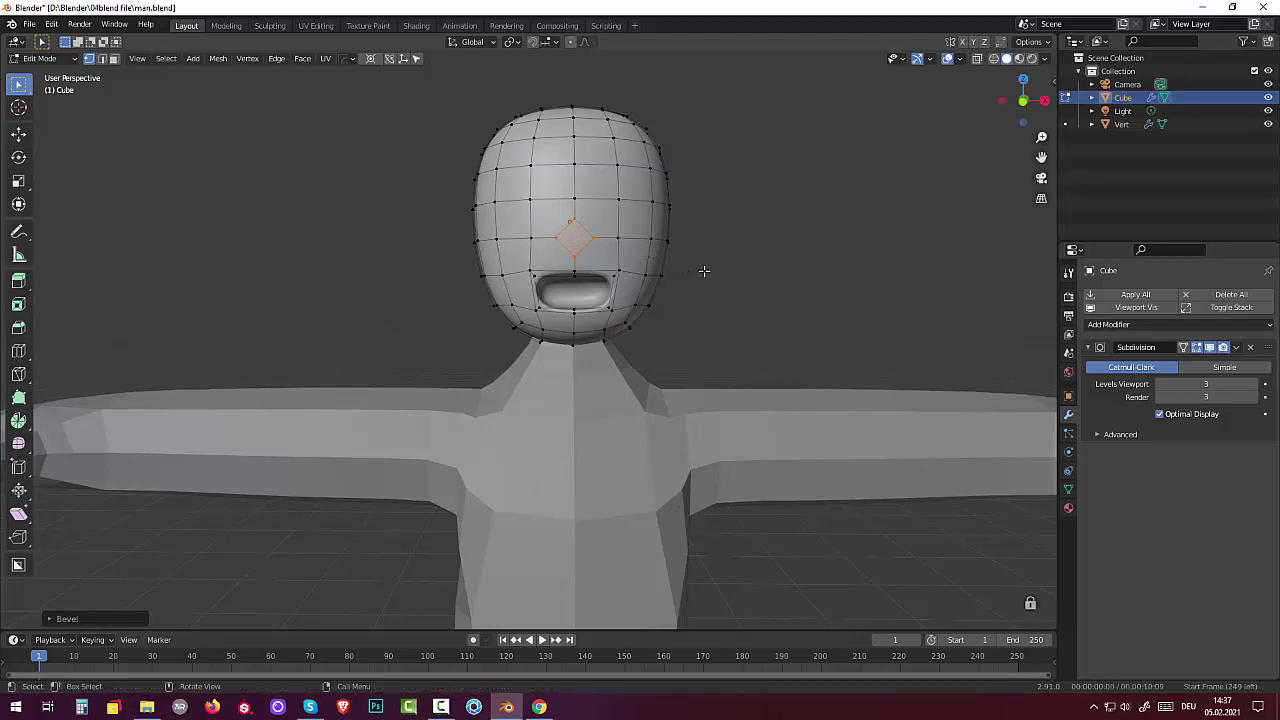
middle_drag(729, 257, 650, 298)
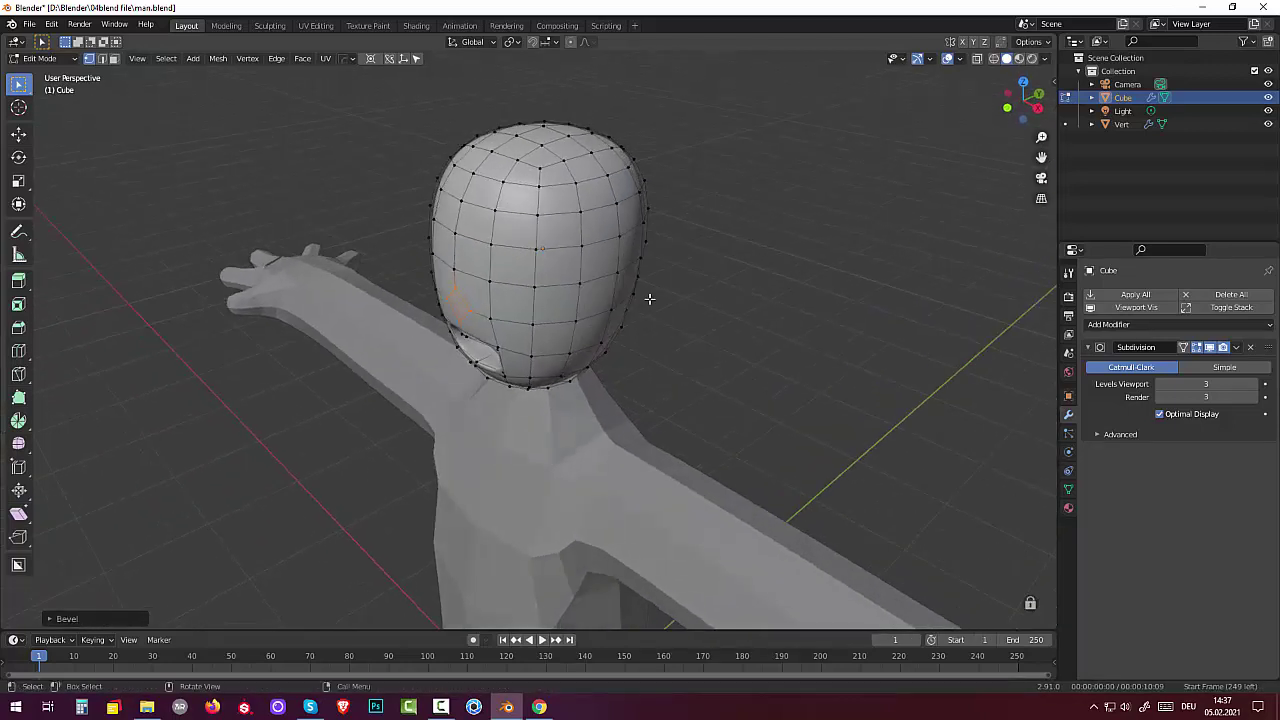
key(g)
key(z)
key(z)
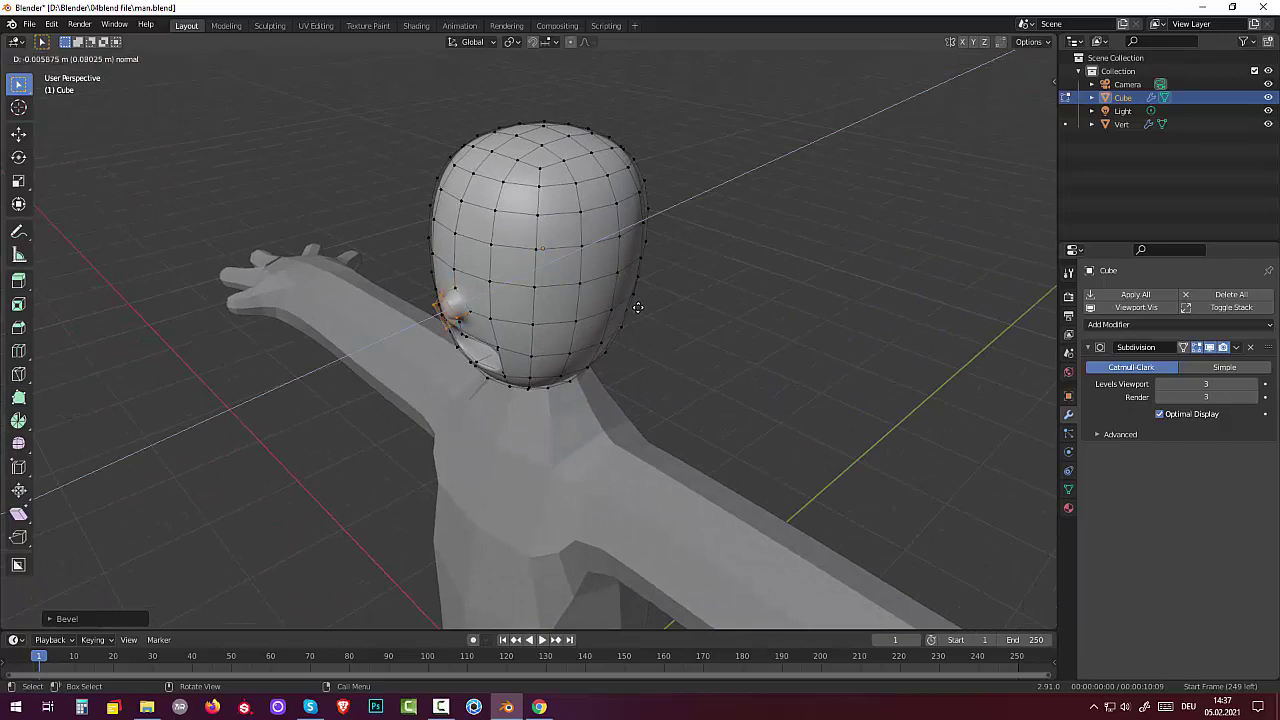
click(638, 306)
middle_drag(638, 306, 749, 241)
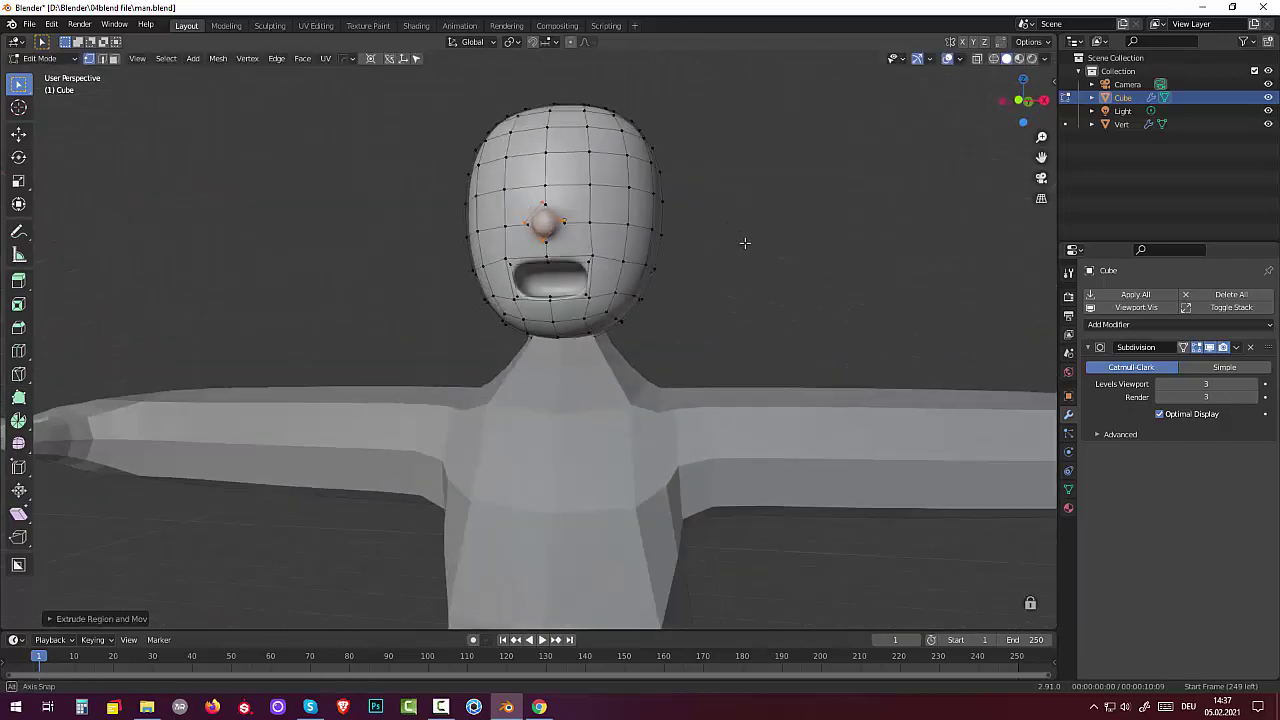
middle_drag(749, 241, 718, 289)
Select the nose tip and lower it about 0.038 m along Z, then deselect
click(724, 292)
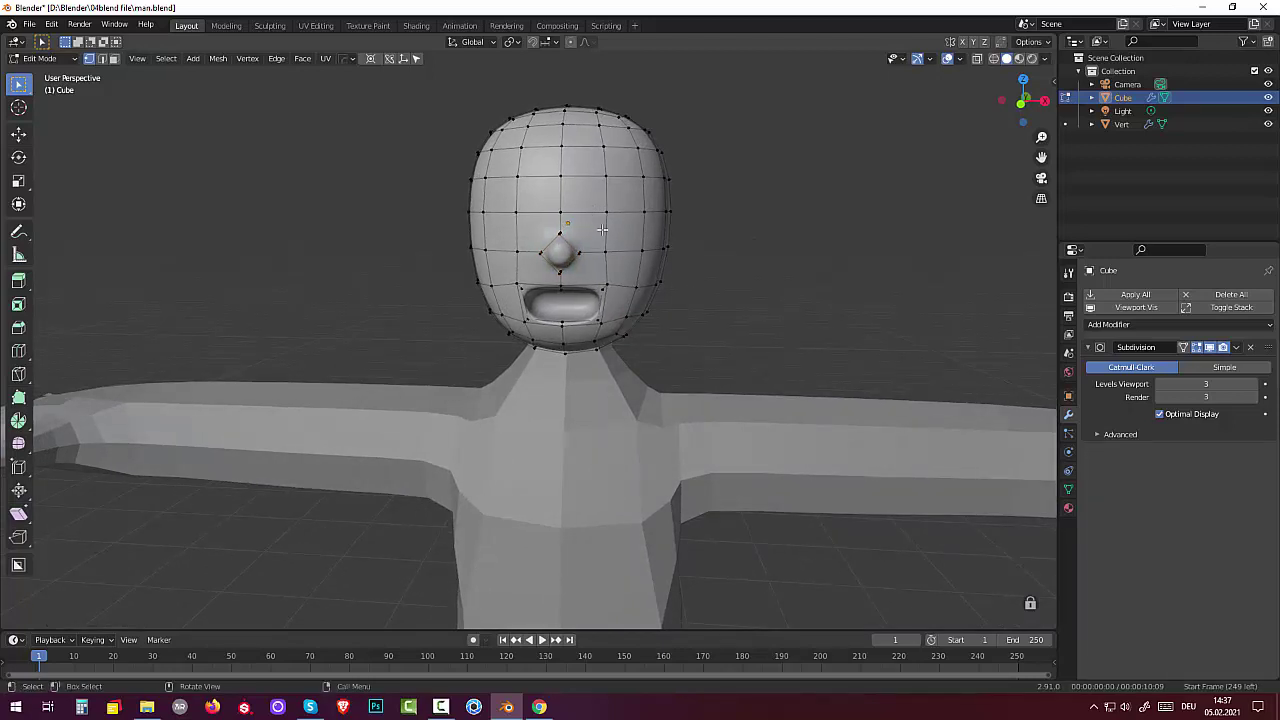
middle_drag(589, 251, 591, 268)
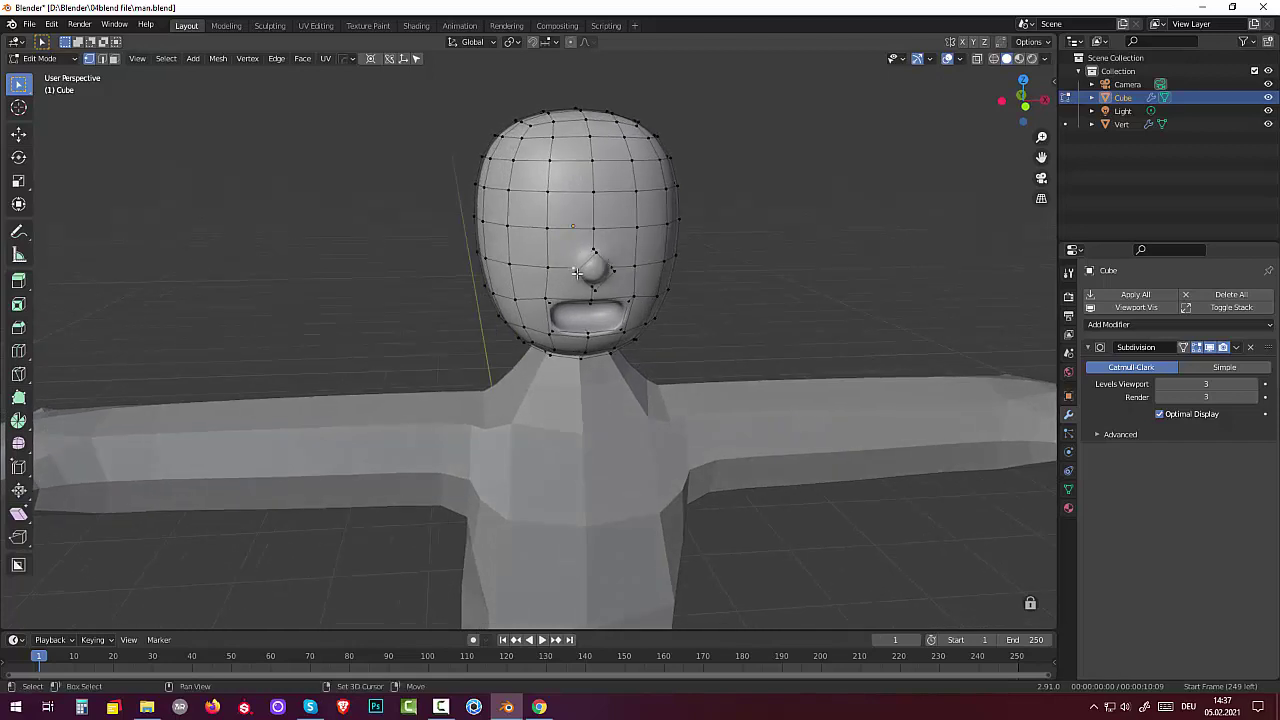
shift+click(609, 268)
mouse_move(686, 288)
middle_down()
mouse_move(693, 198)
mouse_move(562, 215)
middle_up()
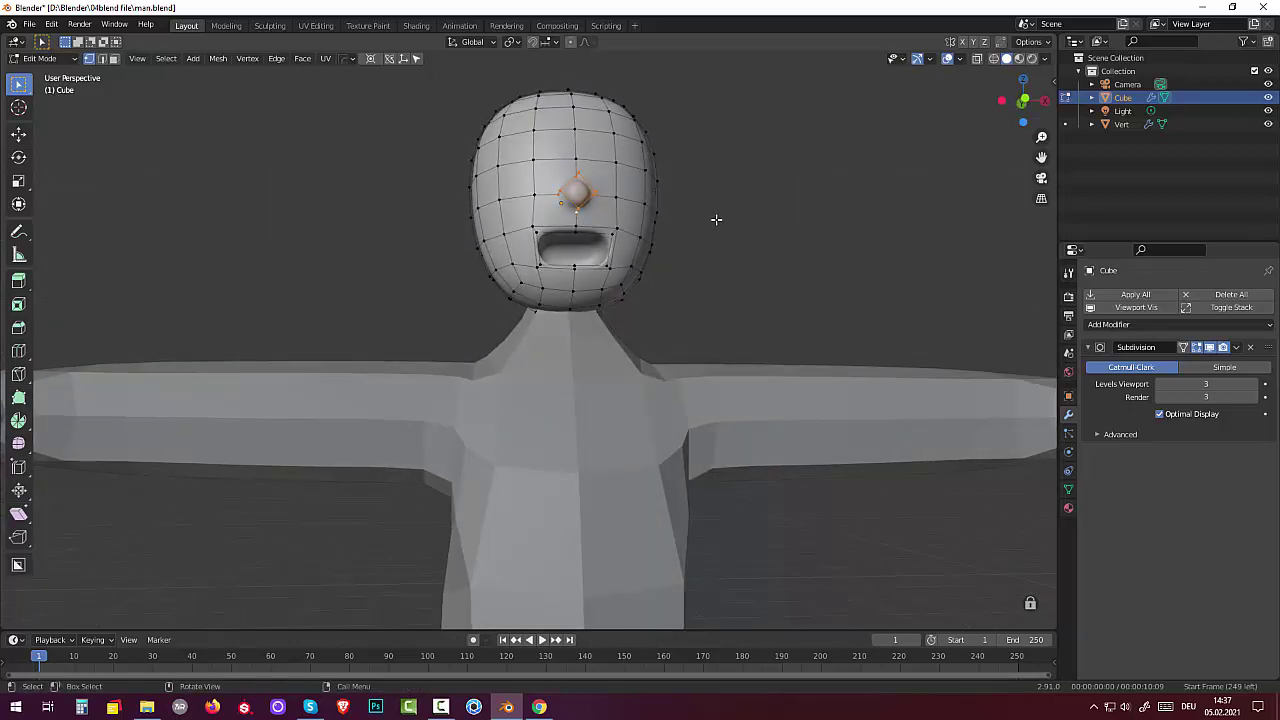
key(g)
key(z)
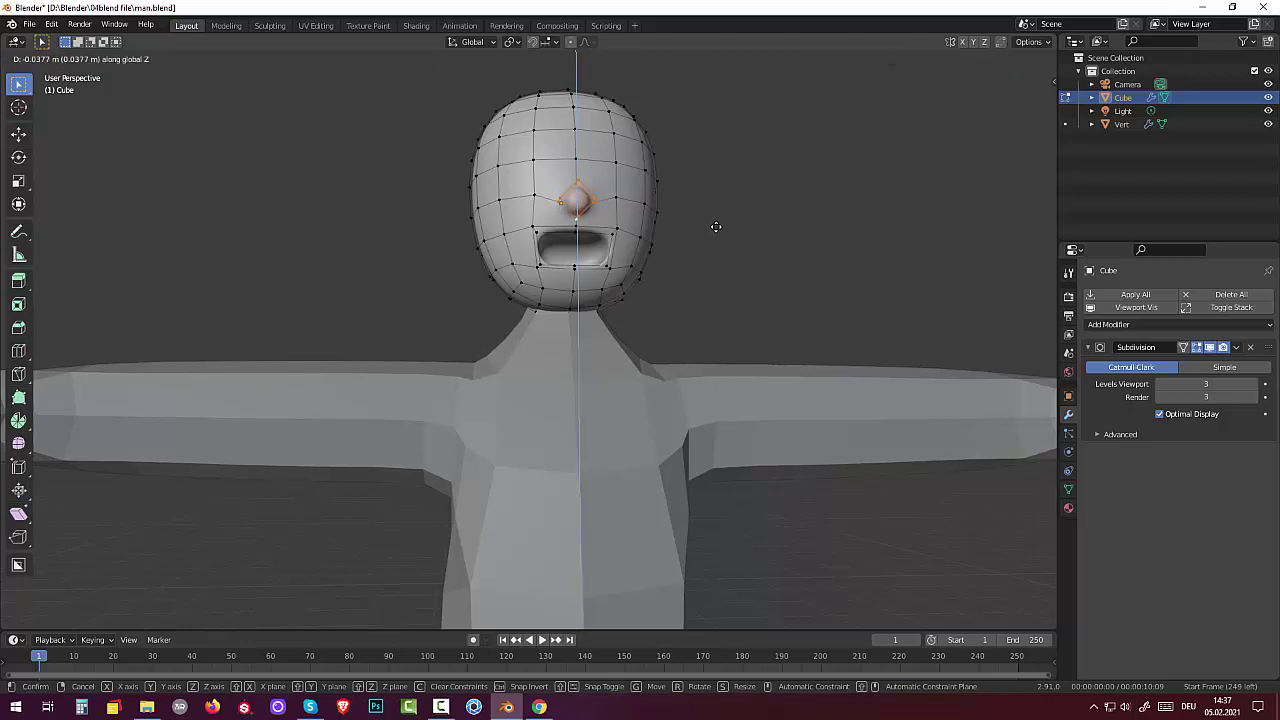
click(716, 226)
key(alt+a)
mouse_move(780, 237)
middle_down()
mouse_move(756, 291)
mouse_move(666, 291)
mouse_move(771, 273)
mouse_move(757, 271)
middle_up()
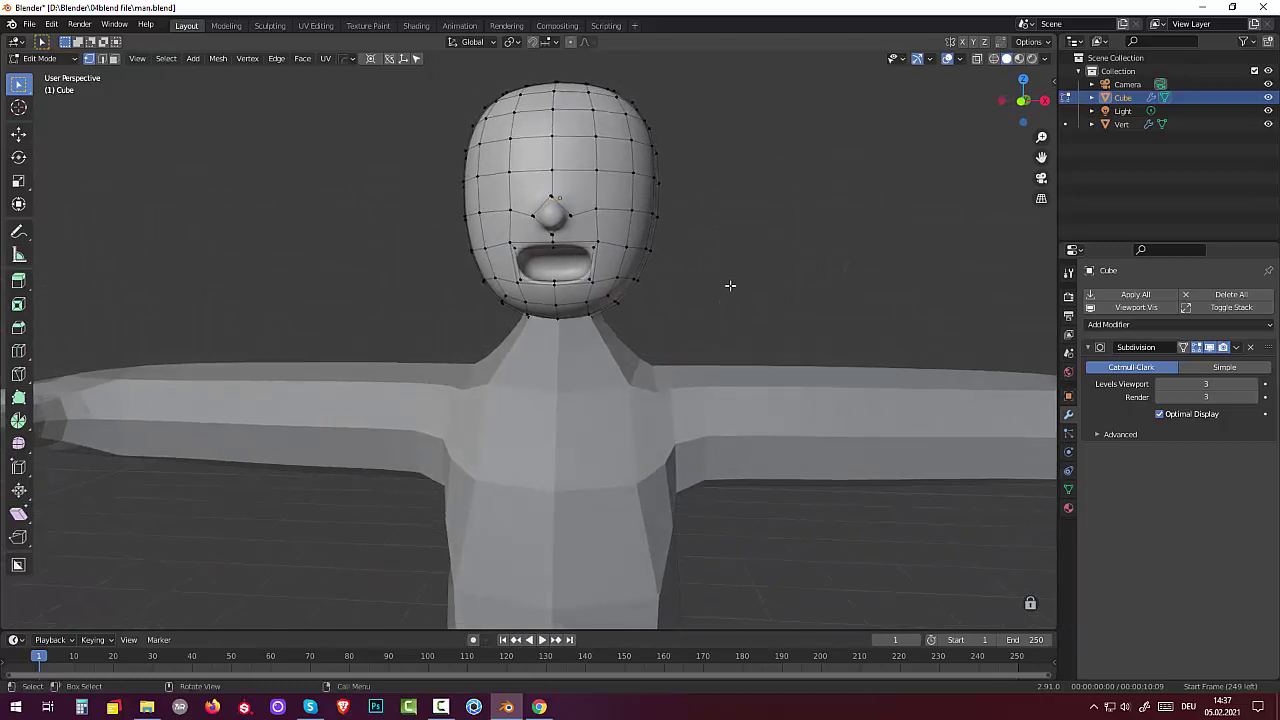
Add a UV sphere and switch to Object Mode
key(shift+a)
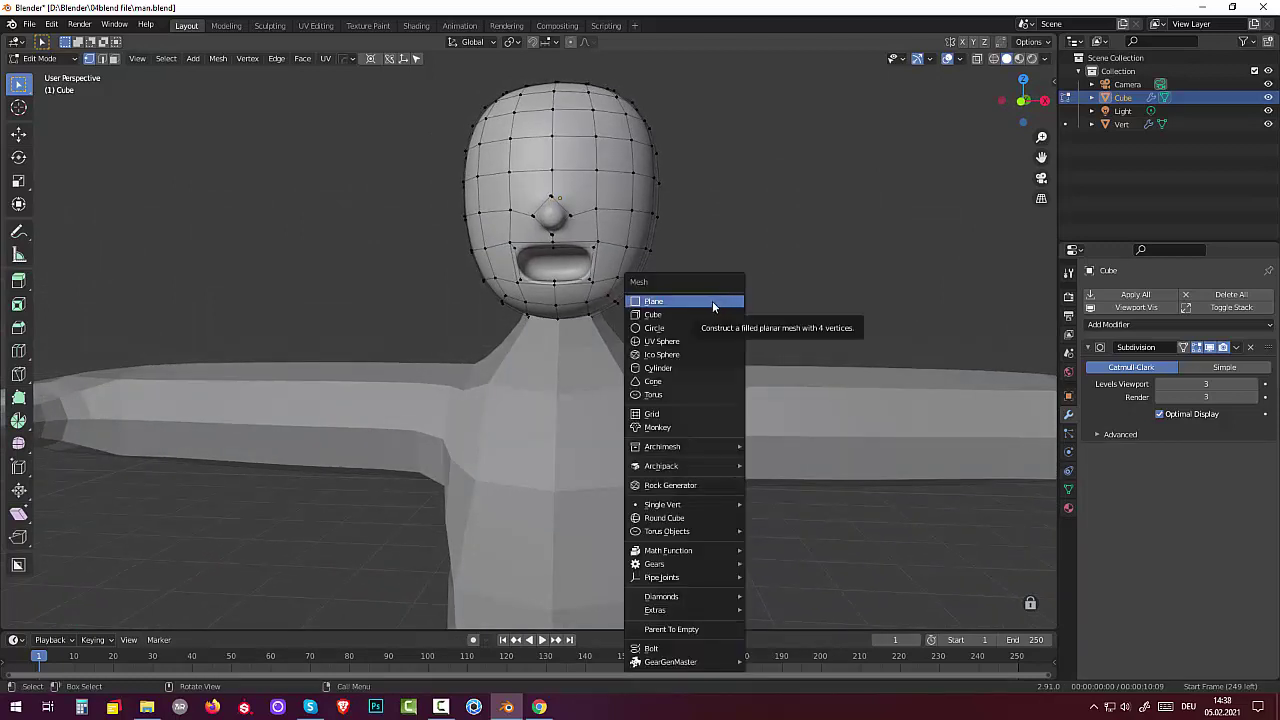
click(683, 342)
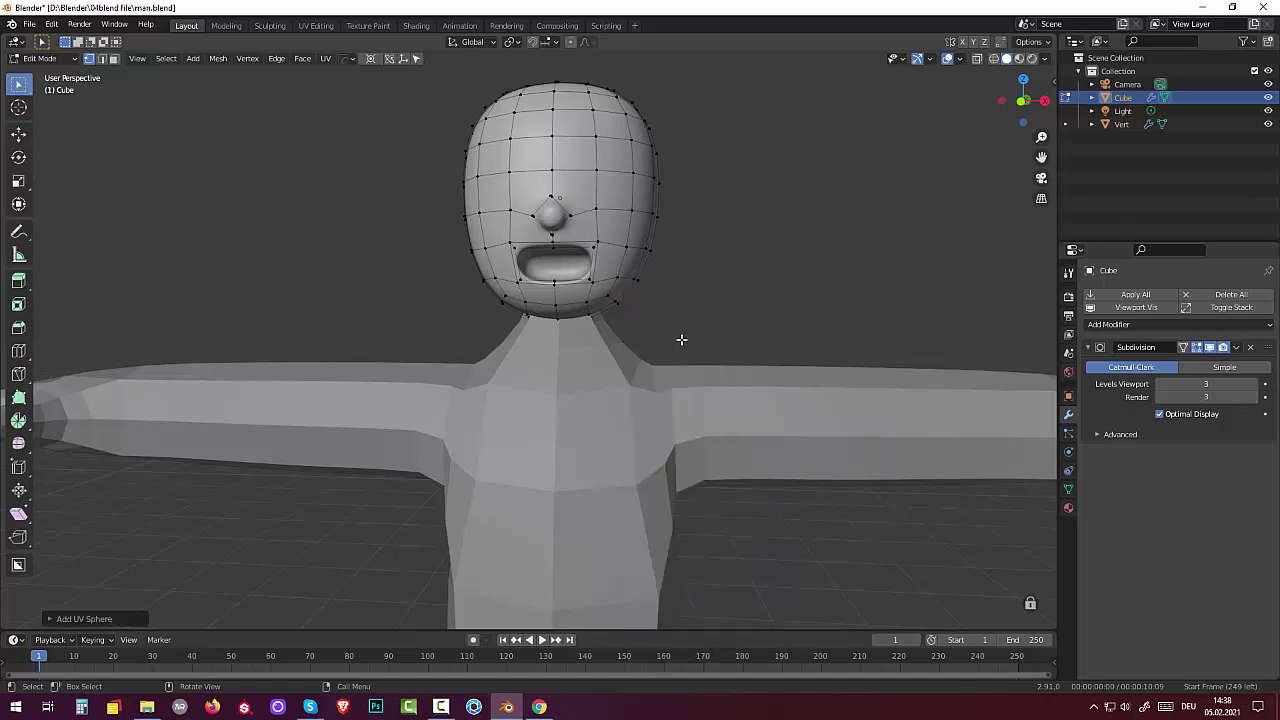
scroll(694, 334, down, 5)
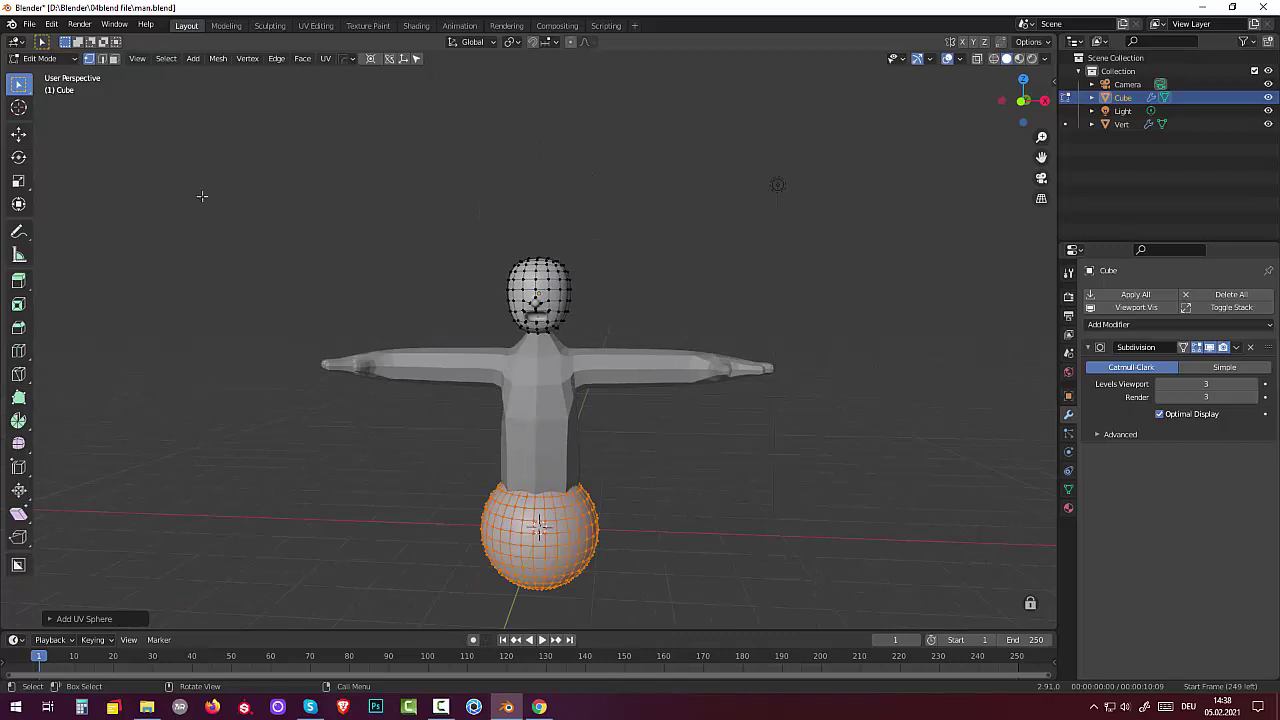
click(38, 58)
click(36, 75)
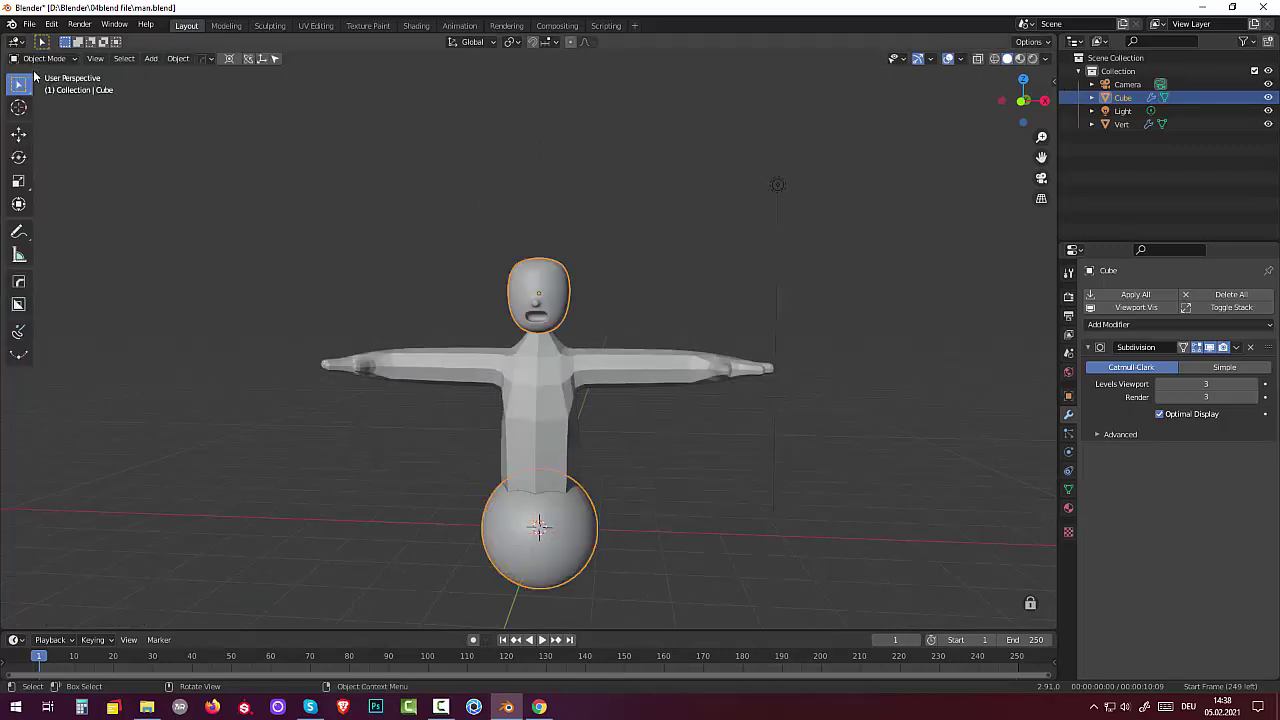
Undo the stray UV sphere and return to Object Mode
key(ctrl)
key(Tab)
key(h)
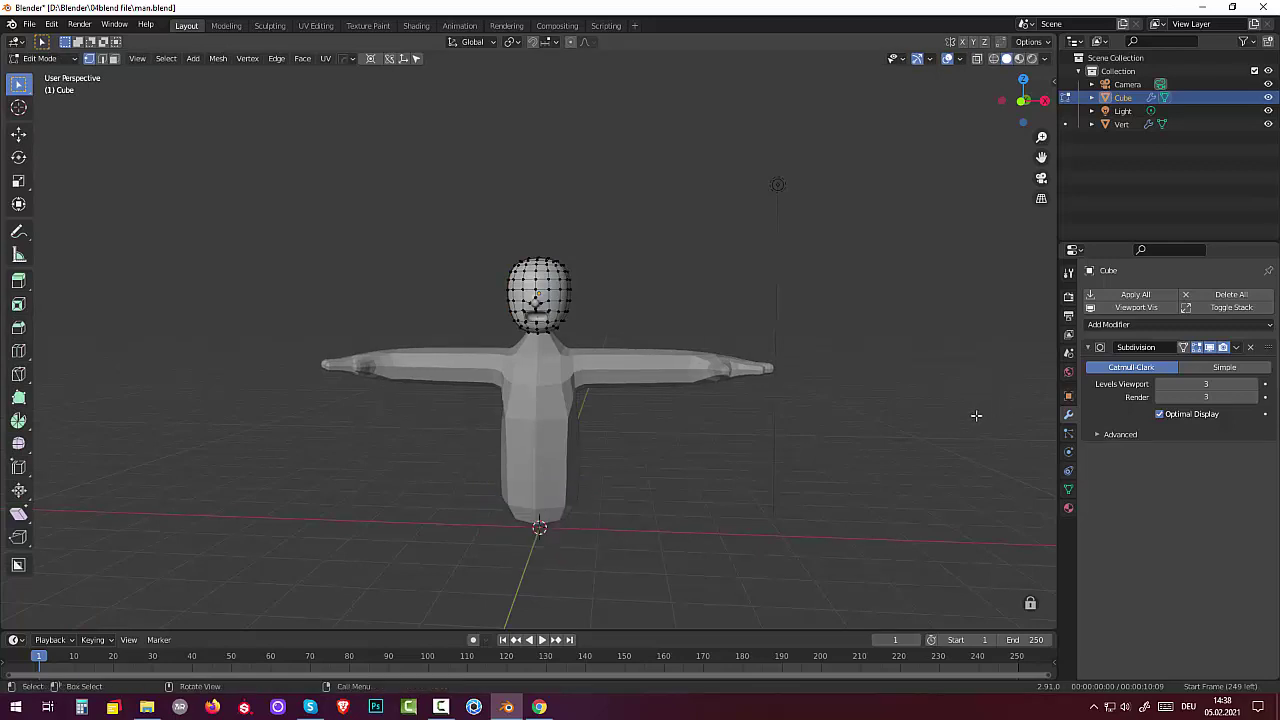
click(40, 58)
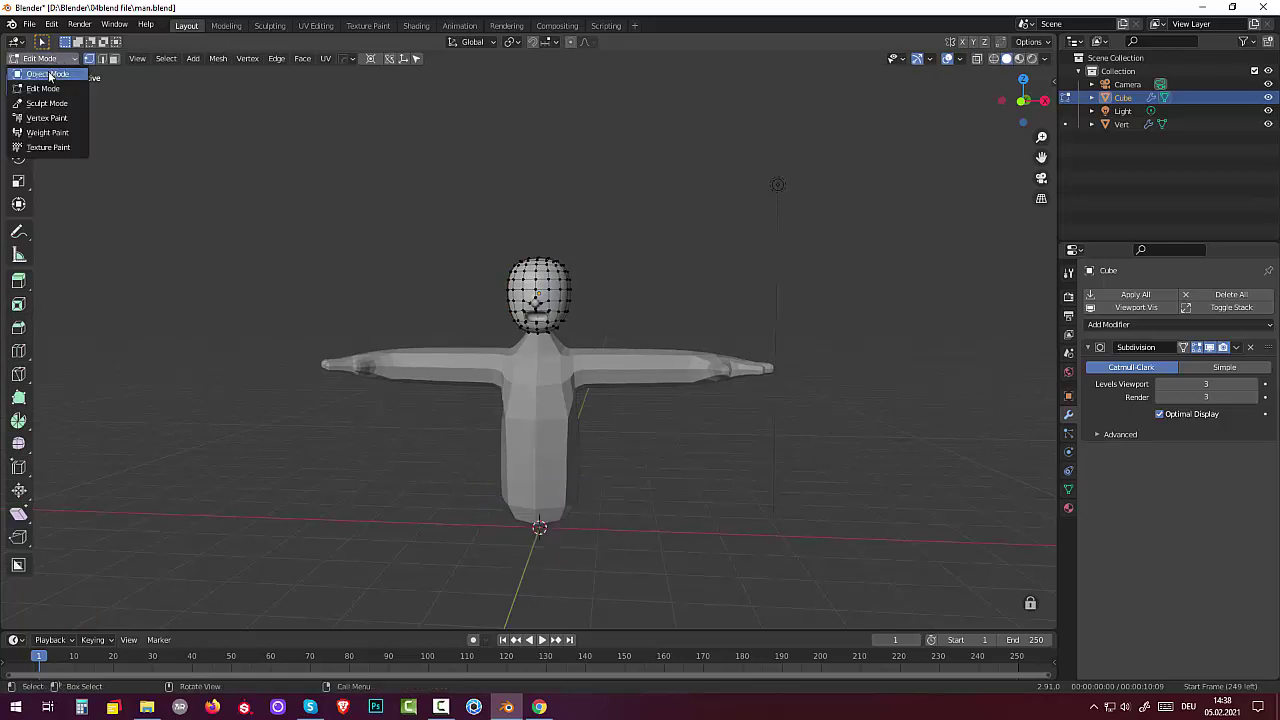
click(36, 76)
key(shift)
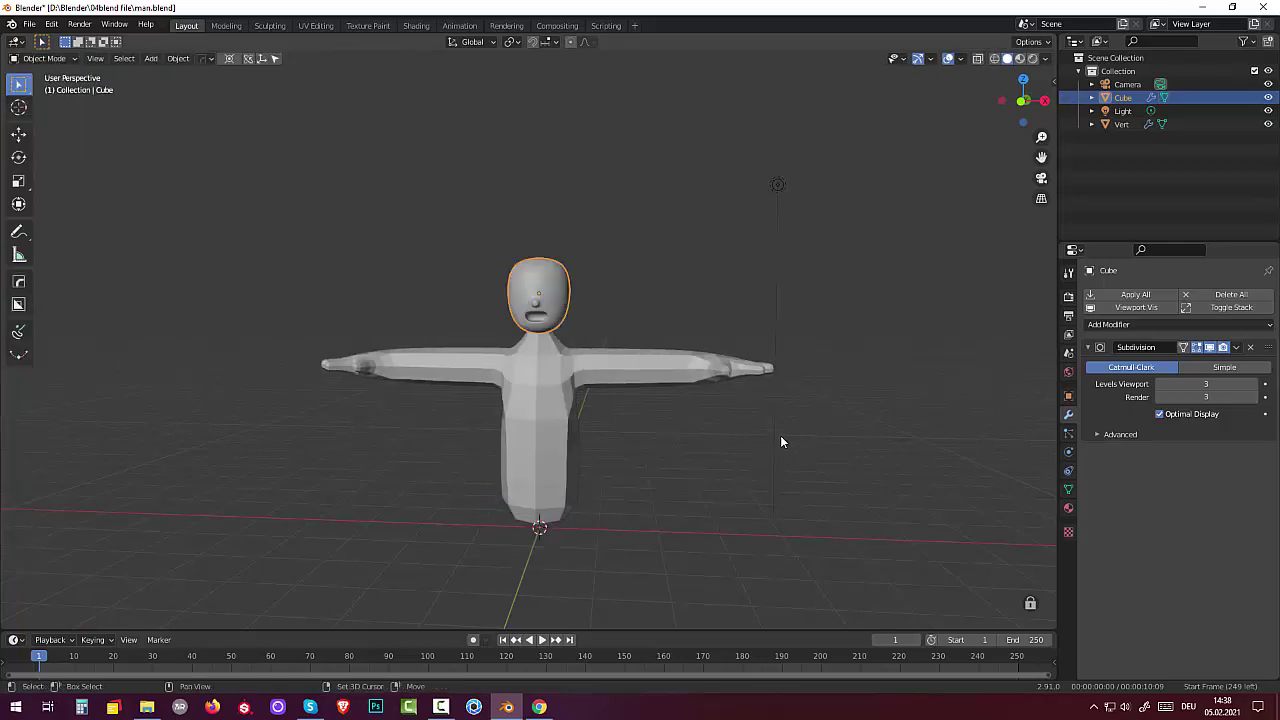
Deselect the head, select the body object Vert, and open the Shift+A add menu
click(649, 424)
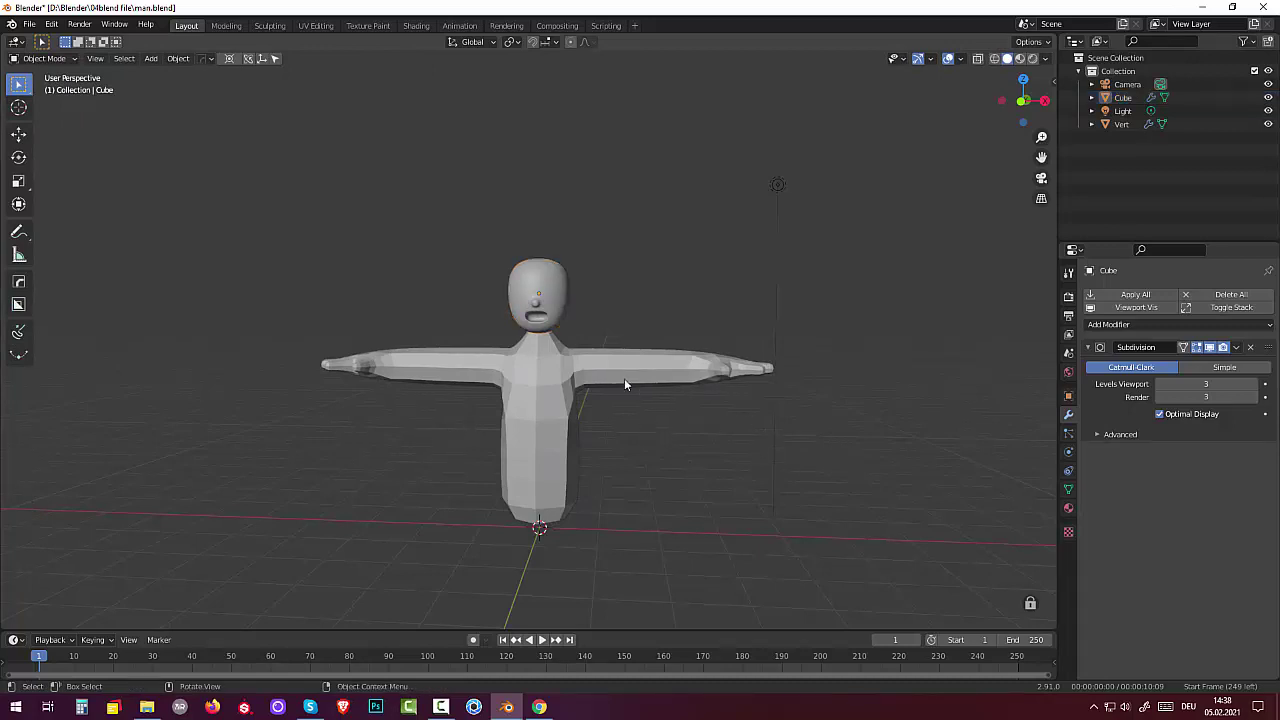
click(620, 383)
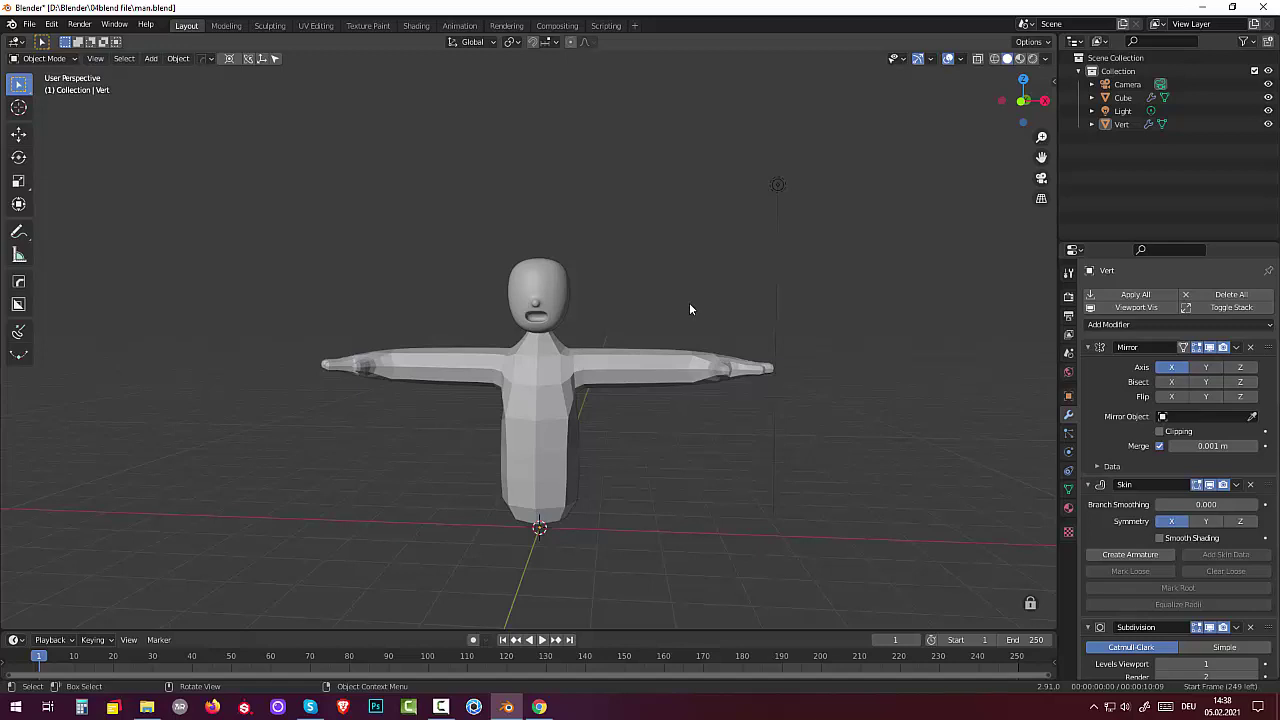
key(shift+a)
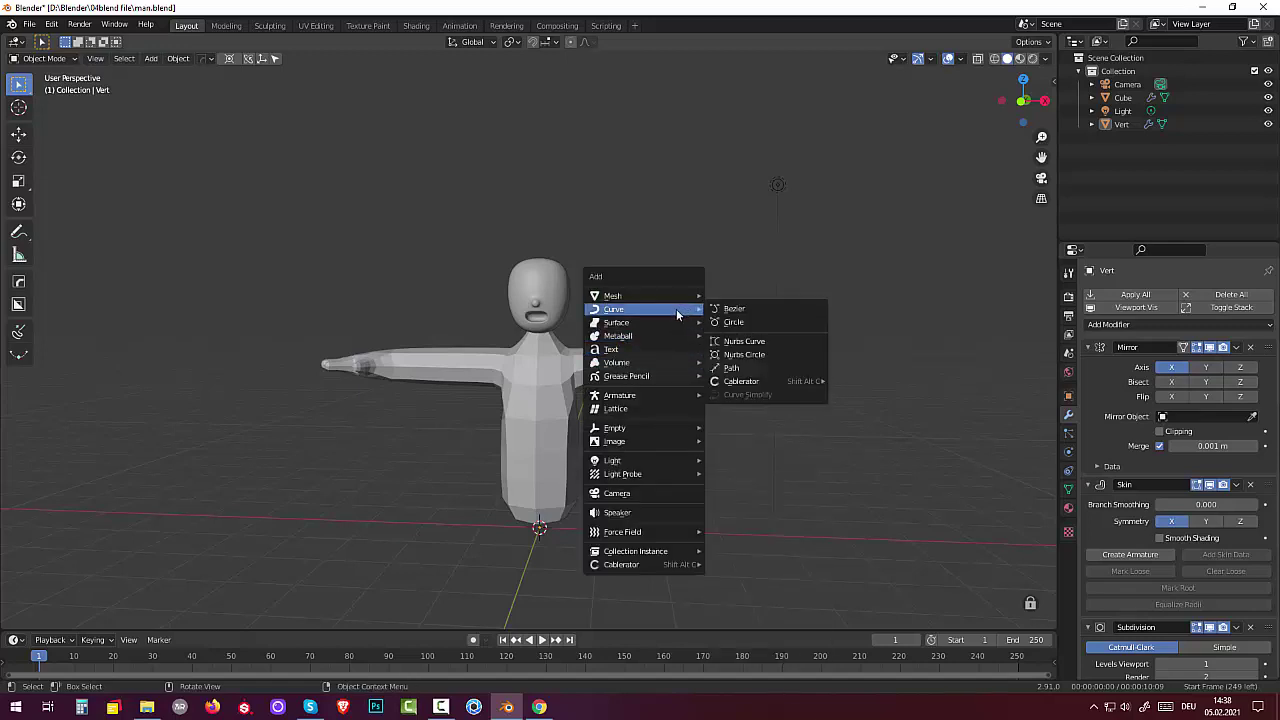
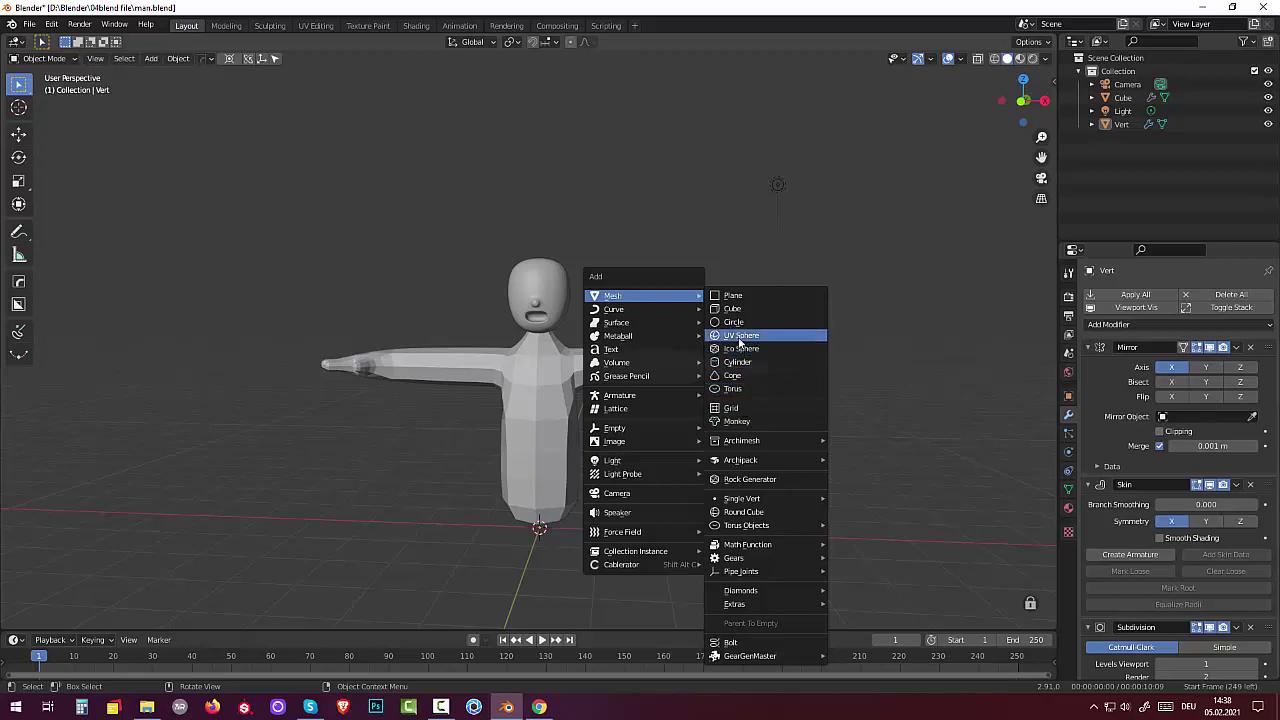
Add a UV sphere, shrink it and raise it along Z to head height
click(740, 337)
key(shift)
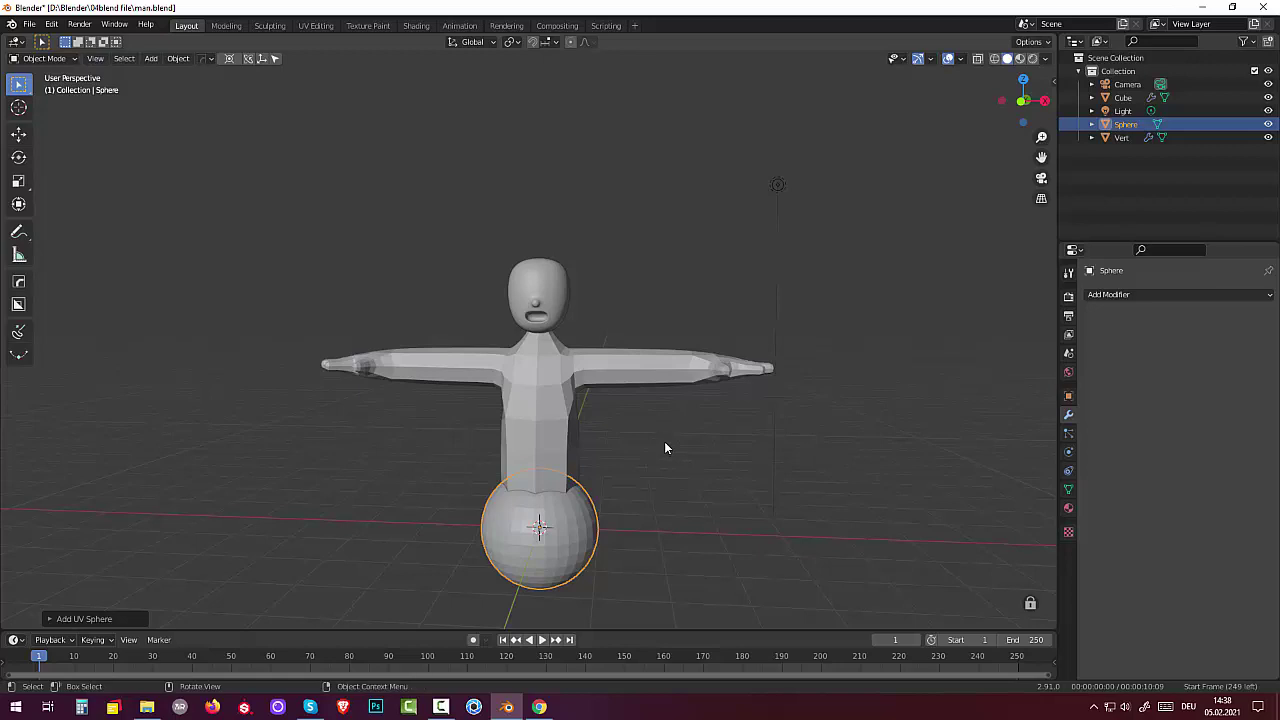
key(s)
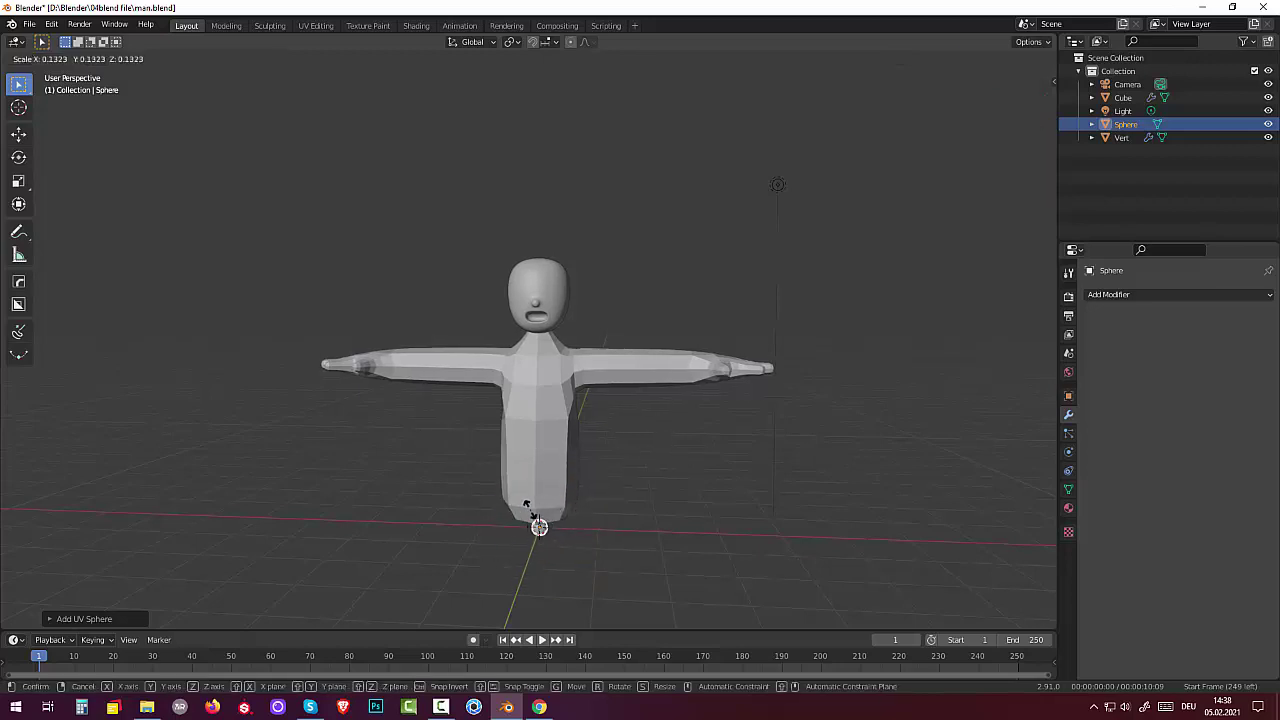
click(528, 512)
key(g)
key(z)
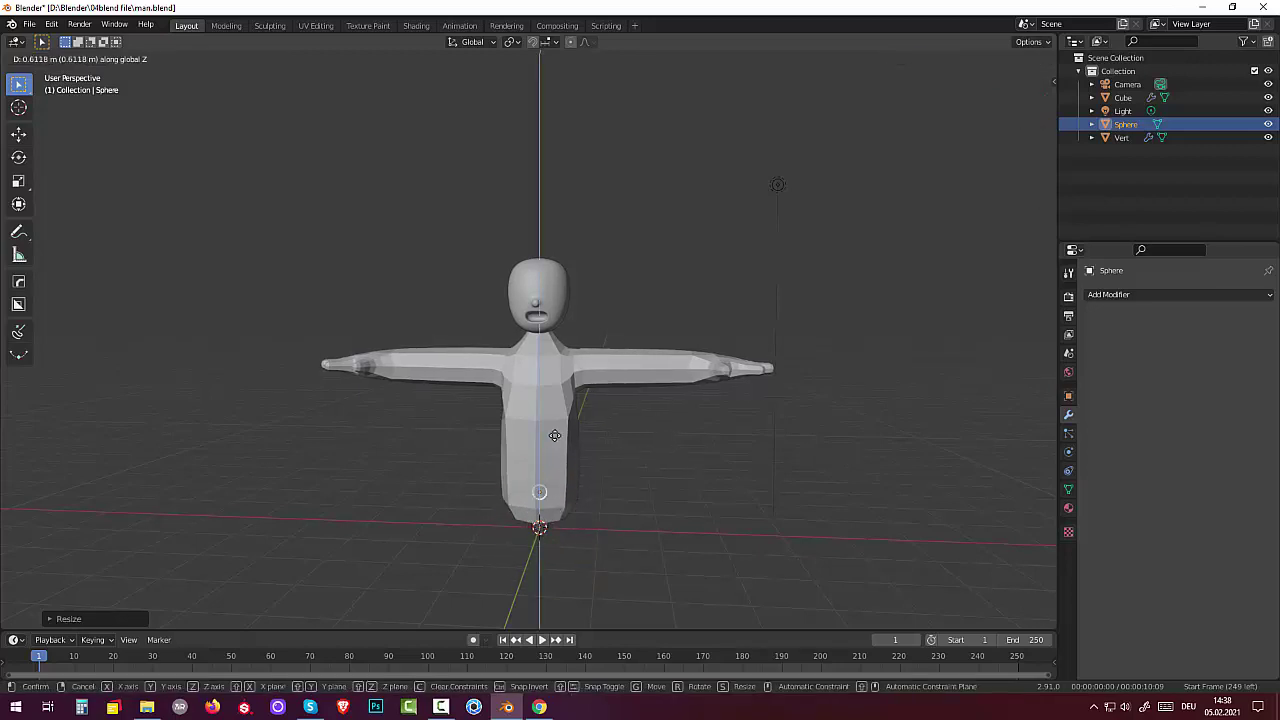
click(549, 271)
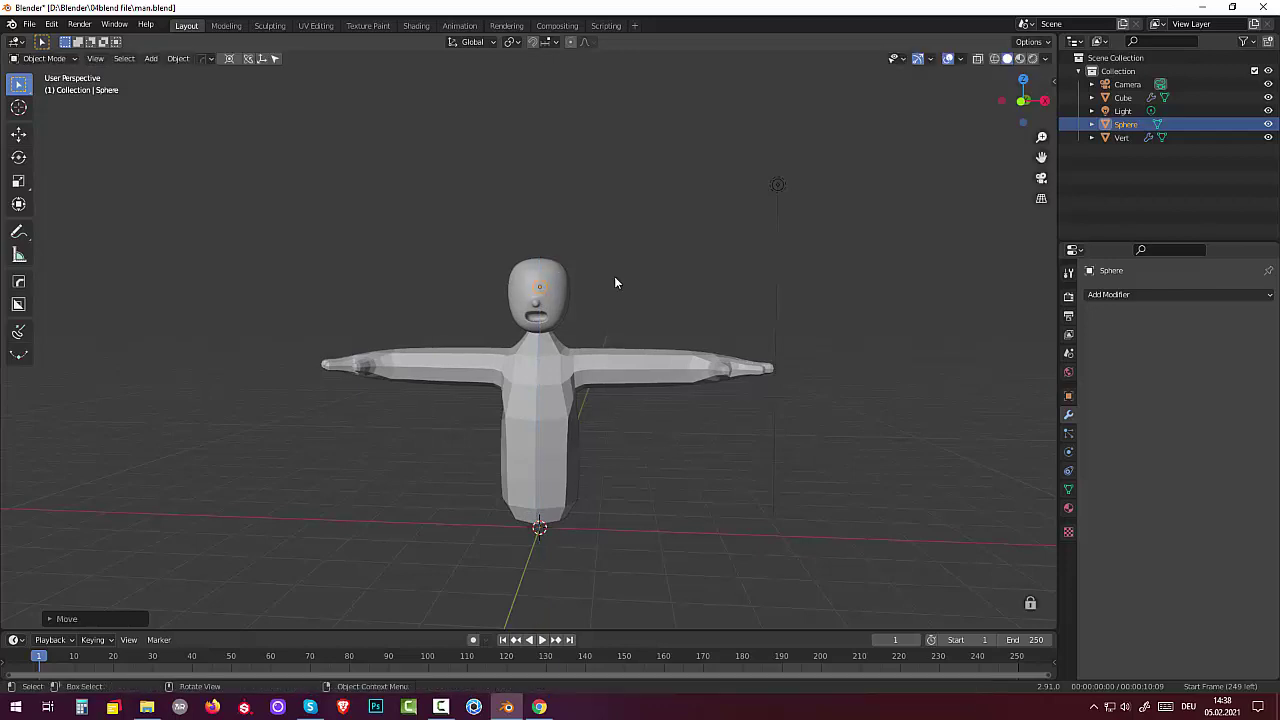
Move the sphere forward along Y onto the front of the face
middle_drag(614, 276, 575, 301)
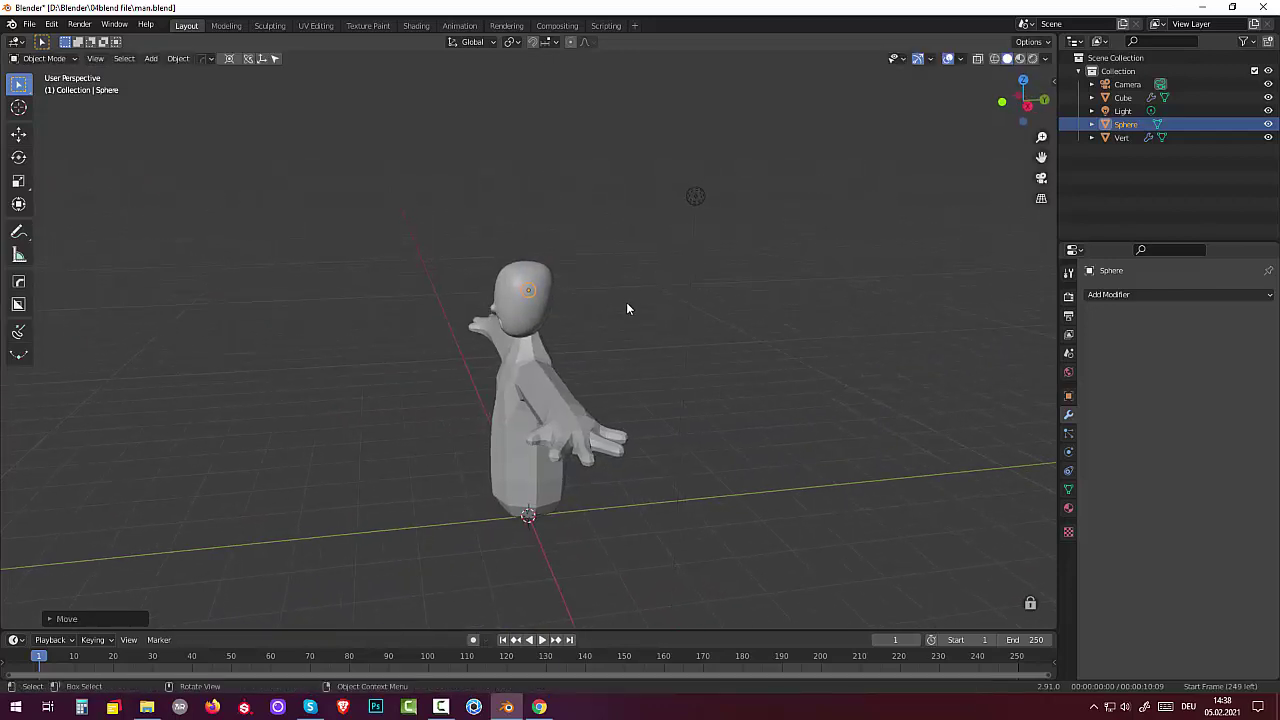
key(g)
key(y)
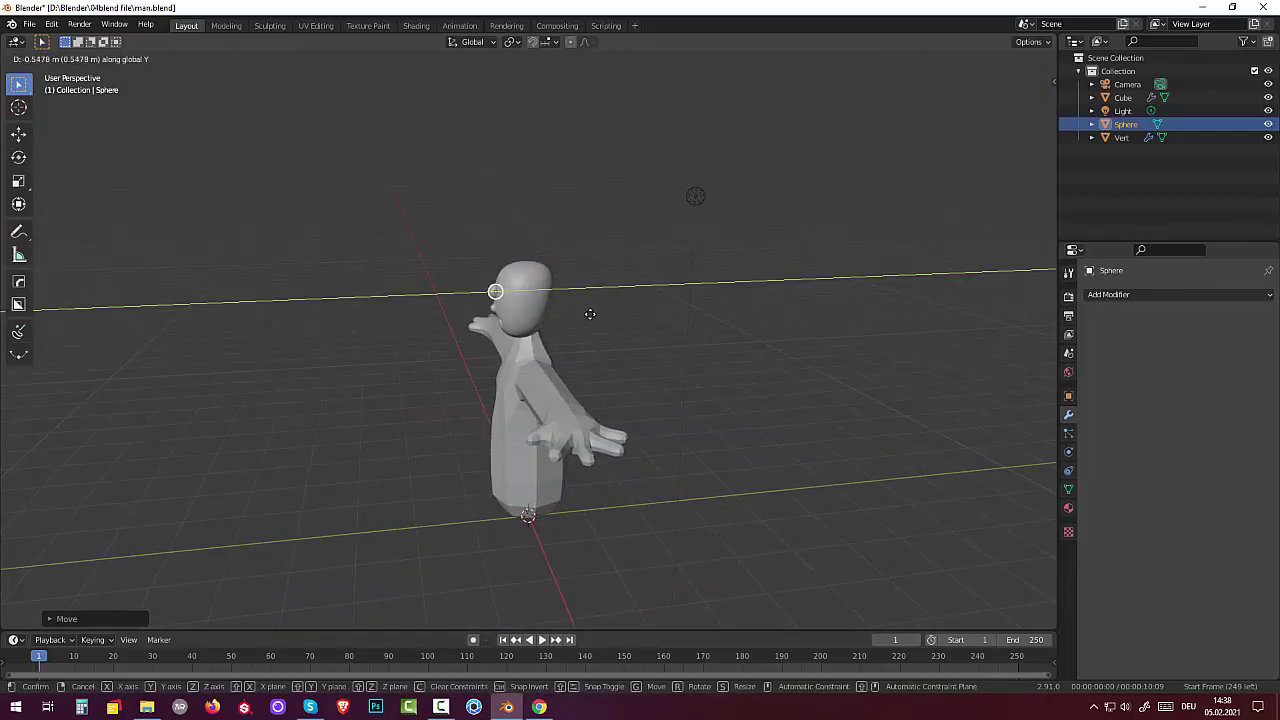
click(600, 308)
Flatten the eye sphere along its Y depth
middle_drag(615, 306, 564, 332)
scroll(562, 327, up, 2)
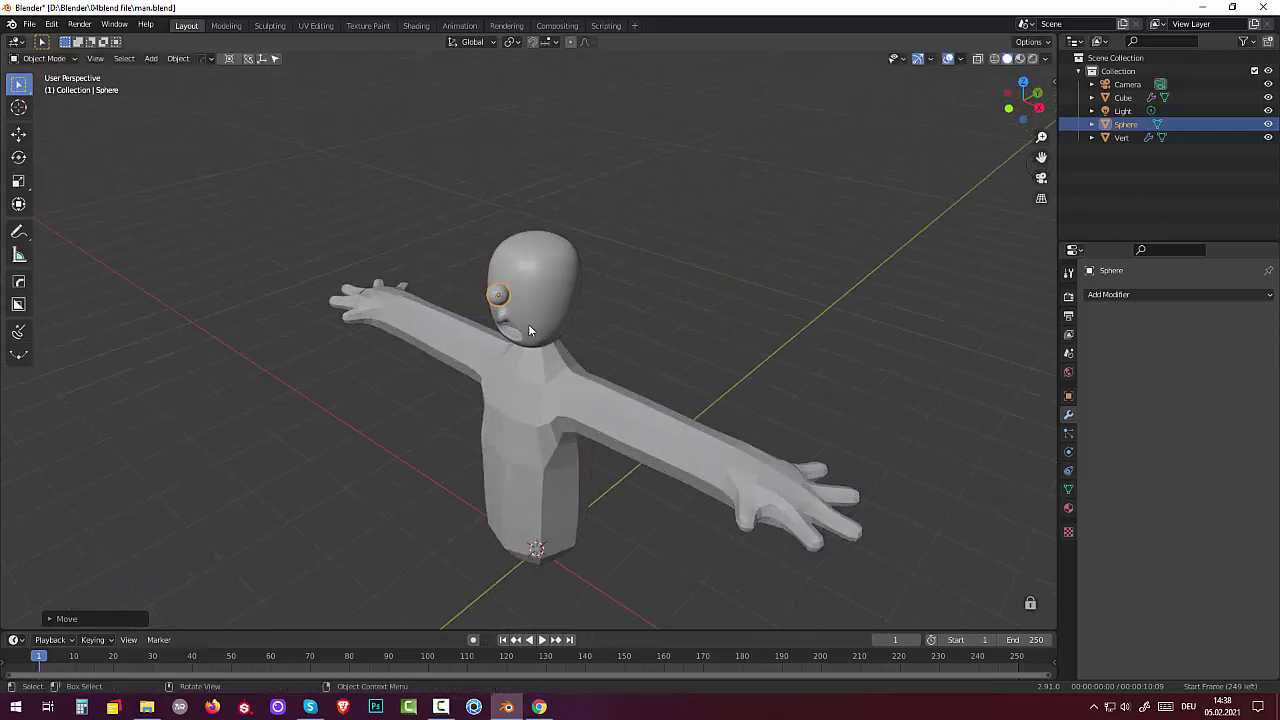
scroll(535, 305, up, 3)
middle_drag(542, 287, 487, 302)
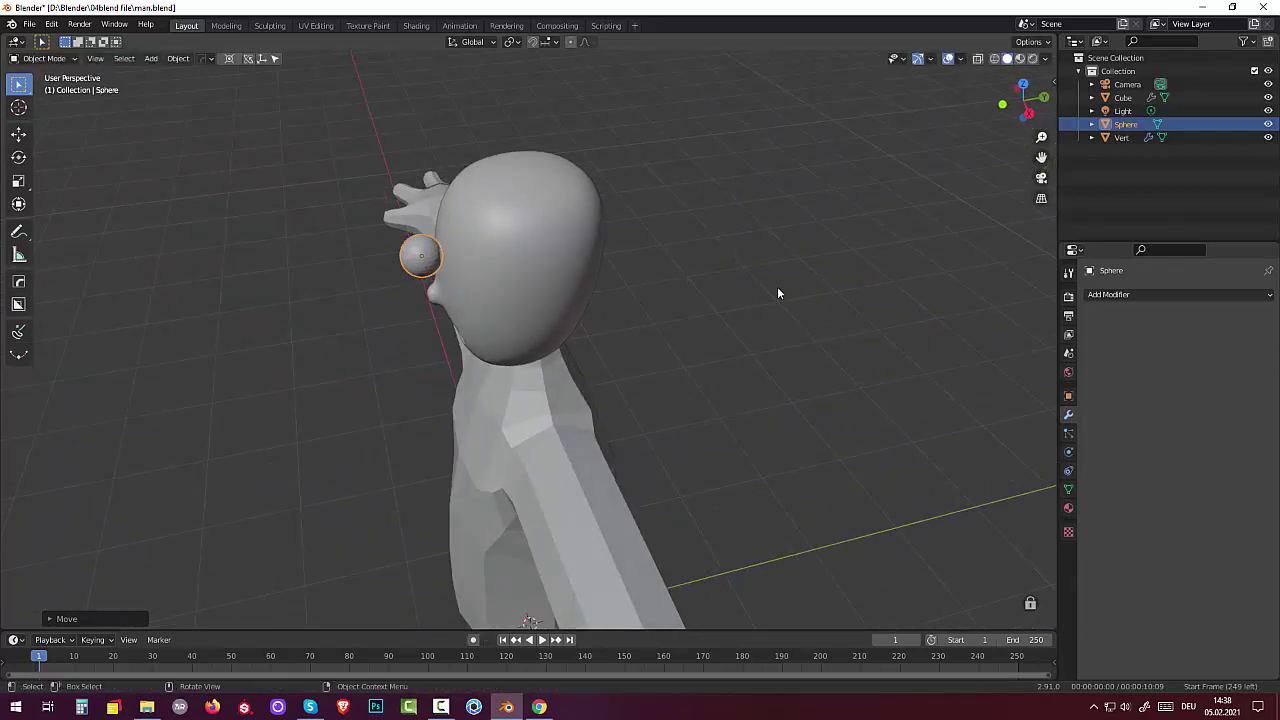
key(s)
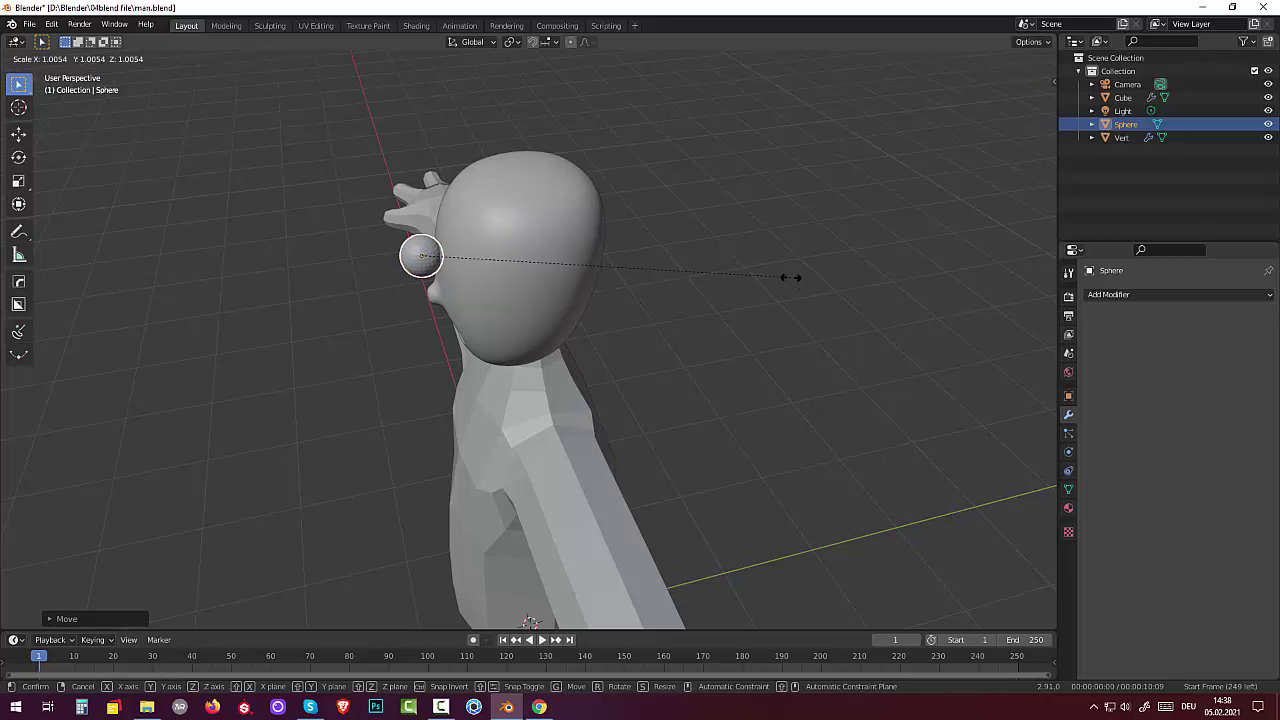
key(y)
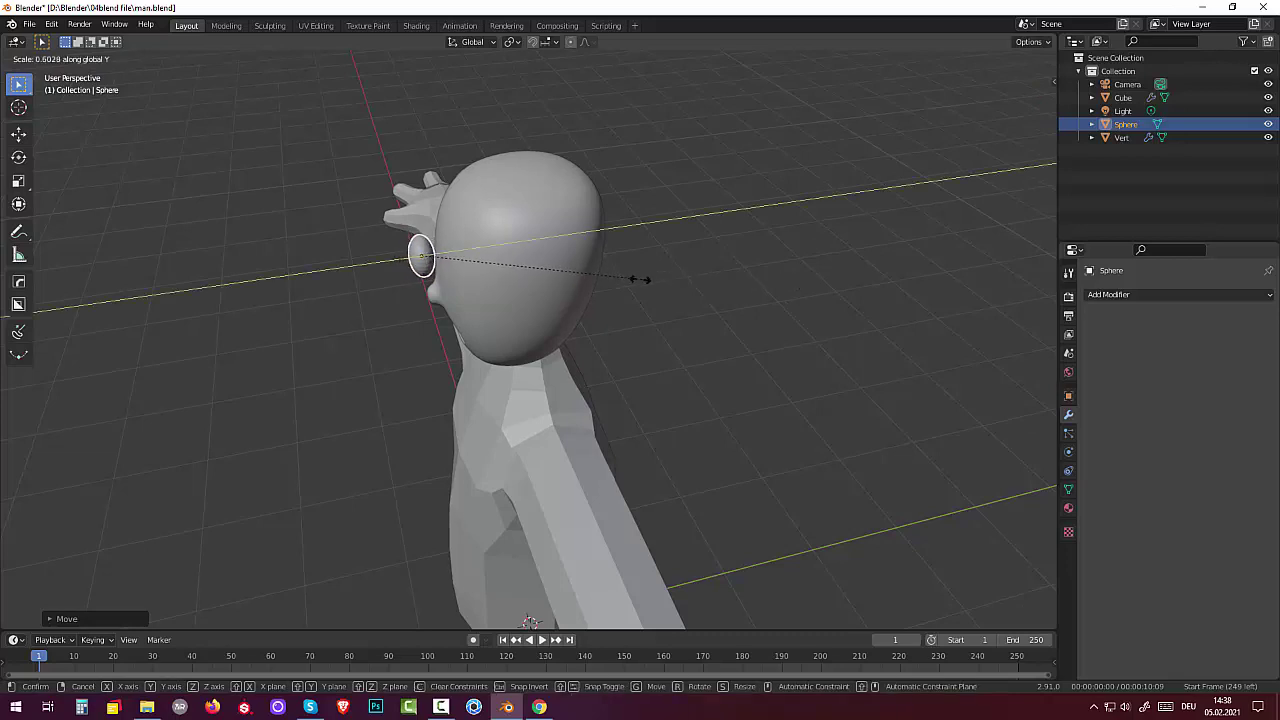
click(552, 280)
Narrow the eye along X and shrink it uniformly to about 0.57 scale
middle_drag(584, 255, 678, 233)
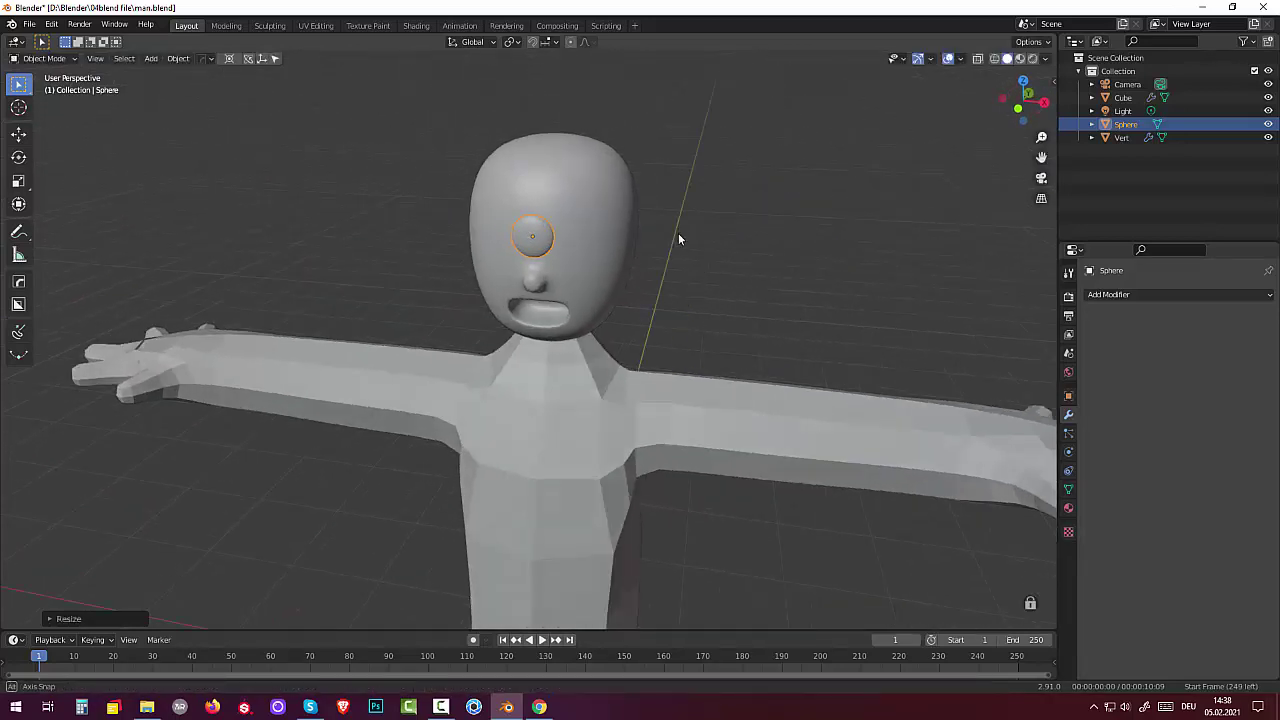
key(s)
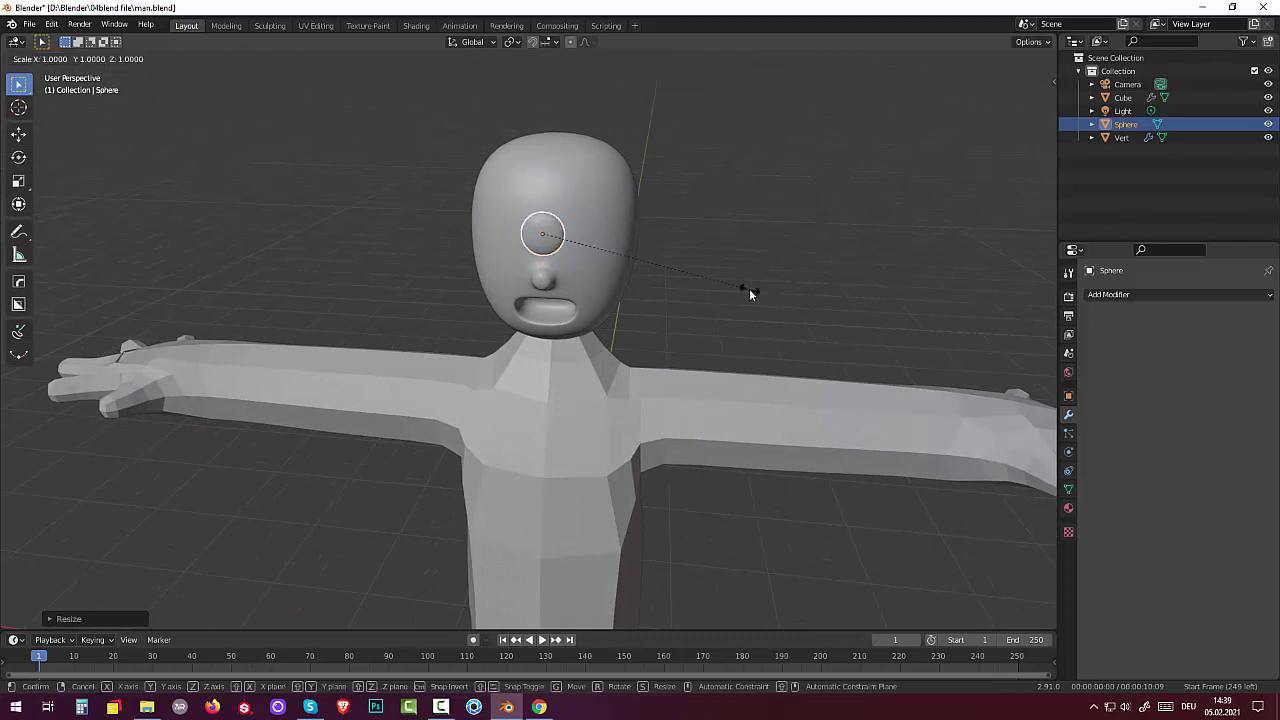
key(x)
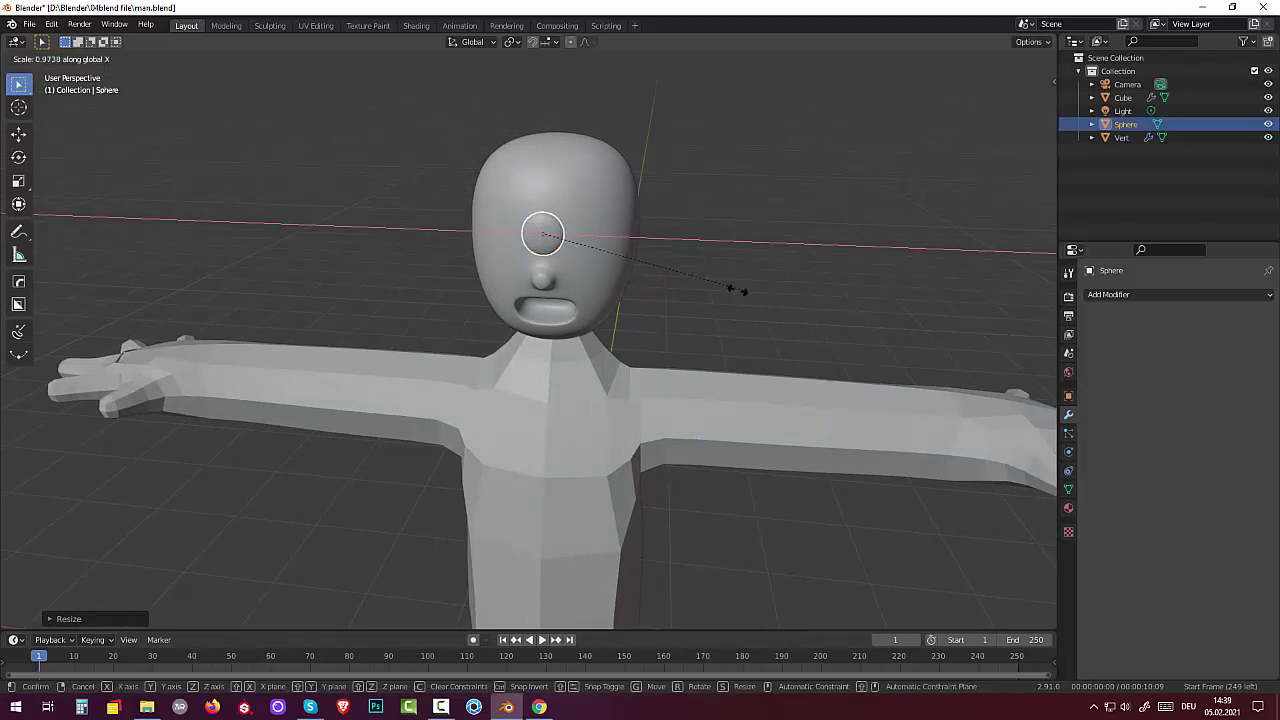
click(688, 281)
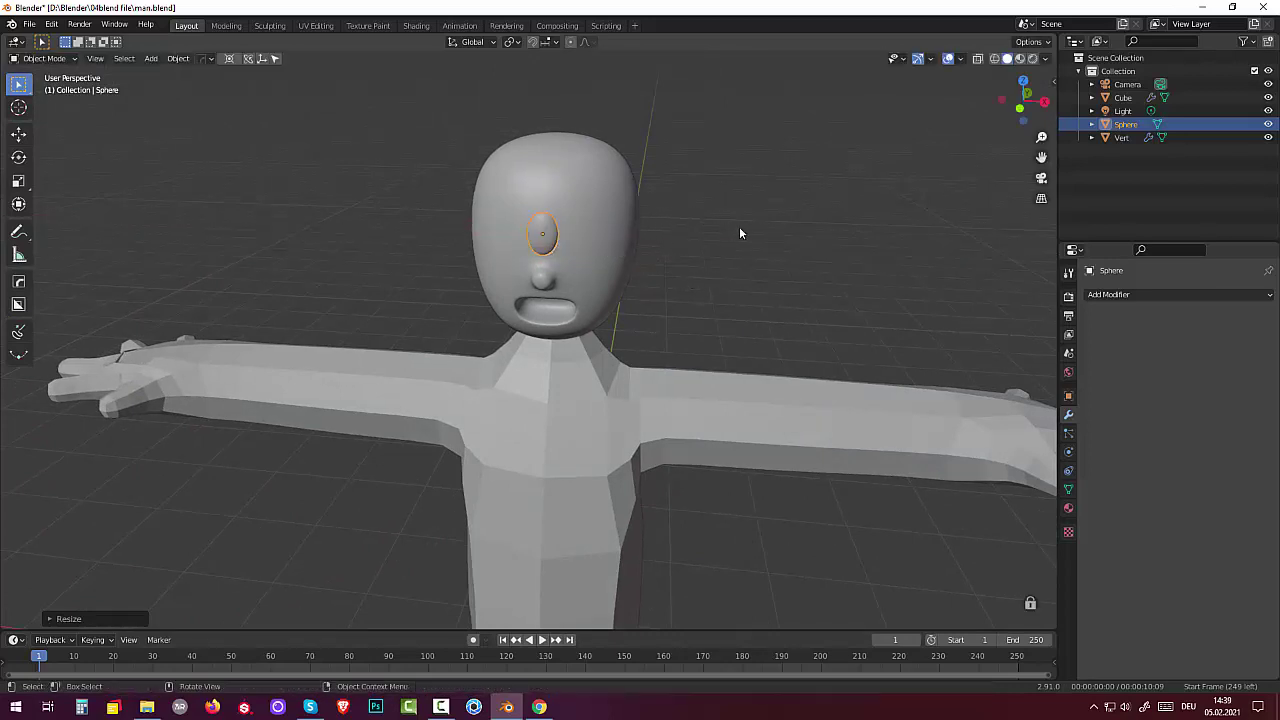
key(s)
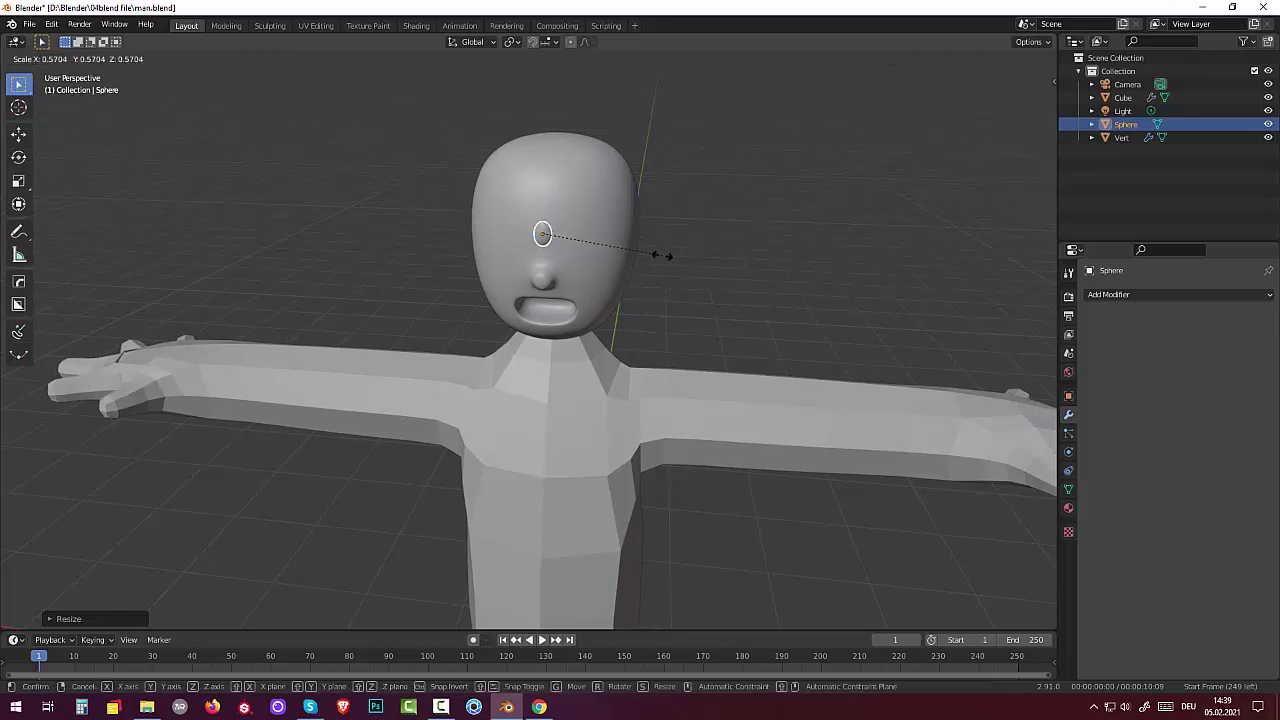
click(661, 256)
key(KP_7)
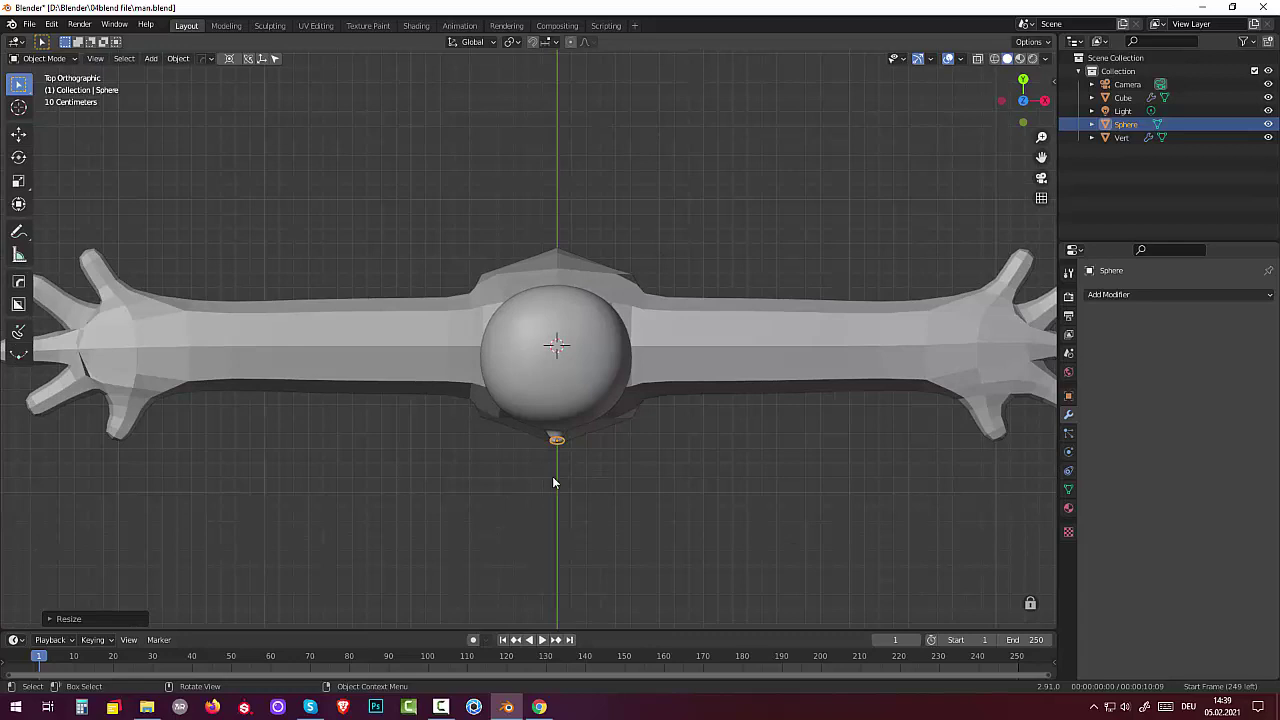
In top view, move the eye off-centre and rotate it about 22.5° to follow the head
key(g)
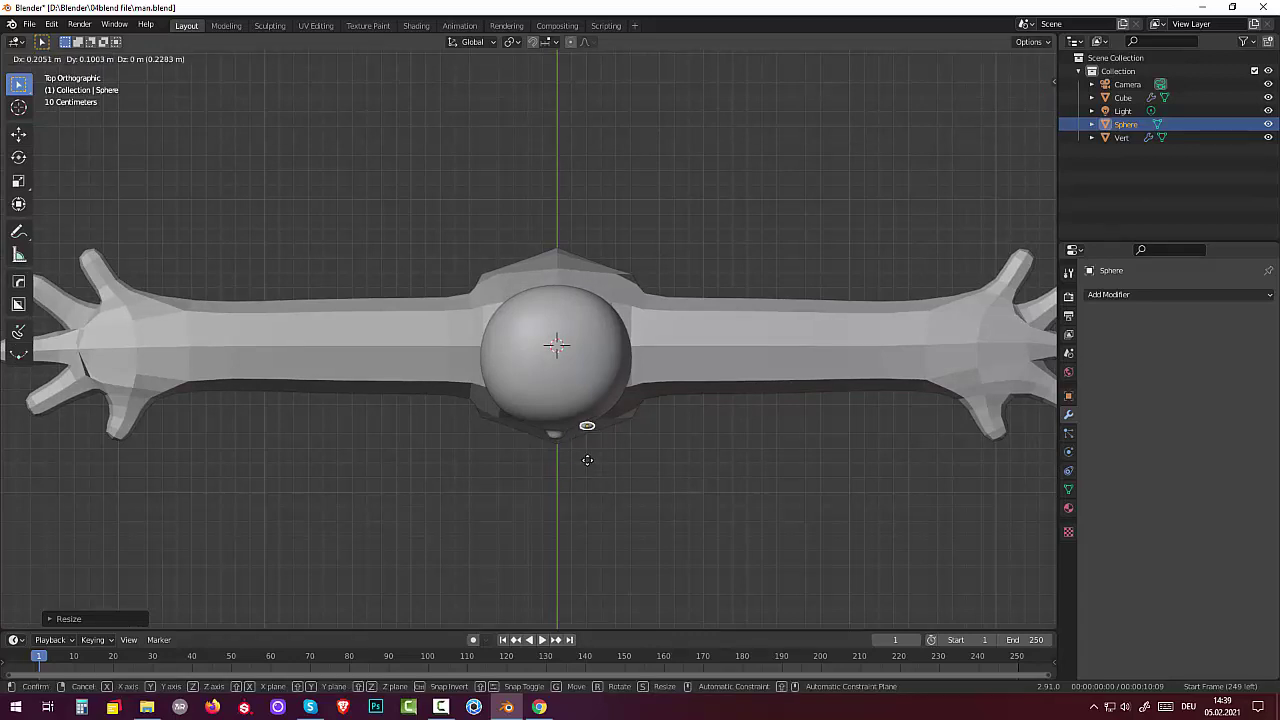
click(590, 462)
scroll(660, 472, up, 1)
scroll(660, 472, up, 2)
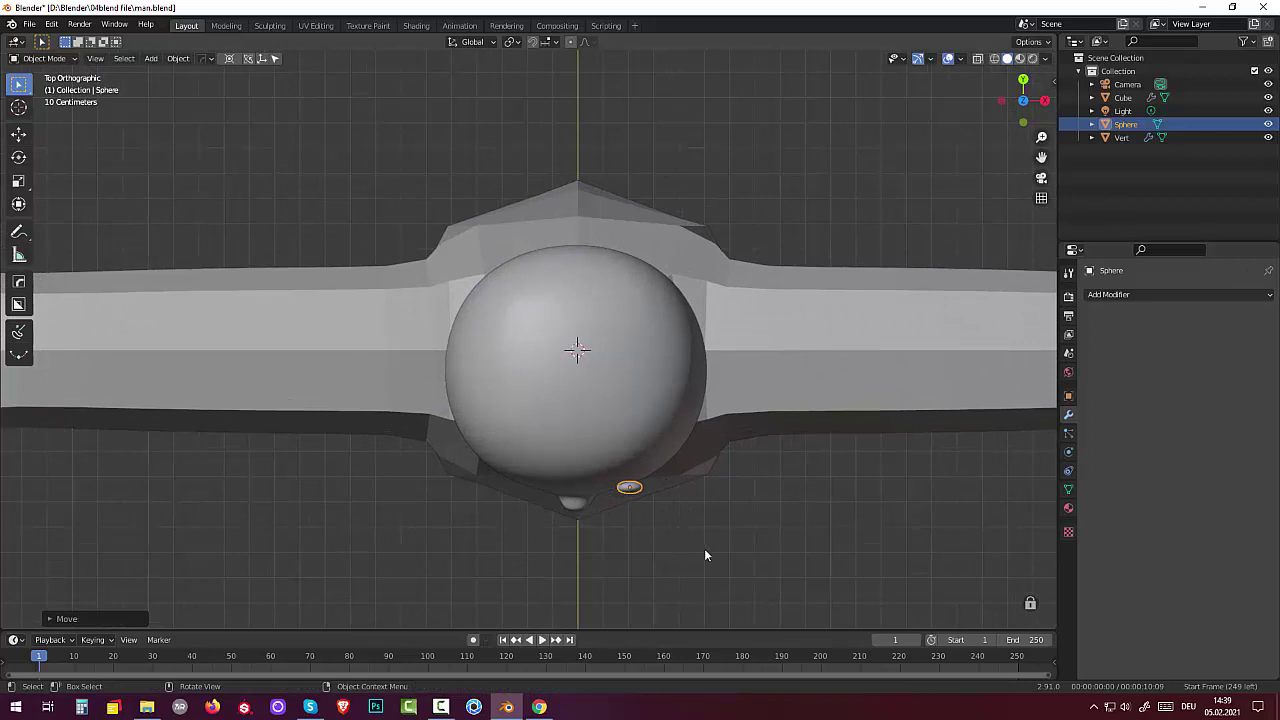
key(r)
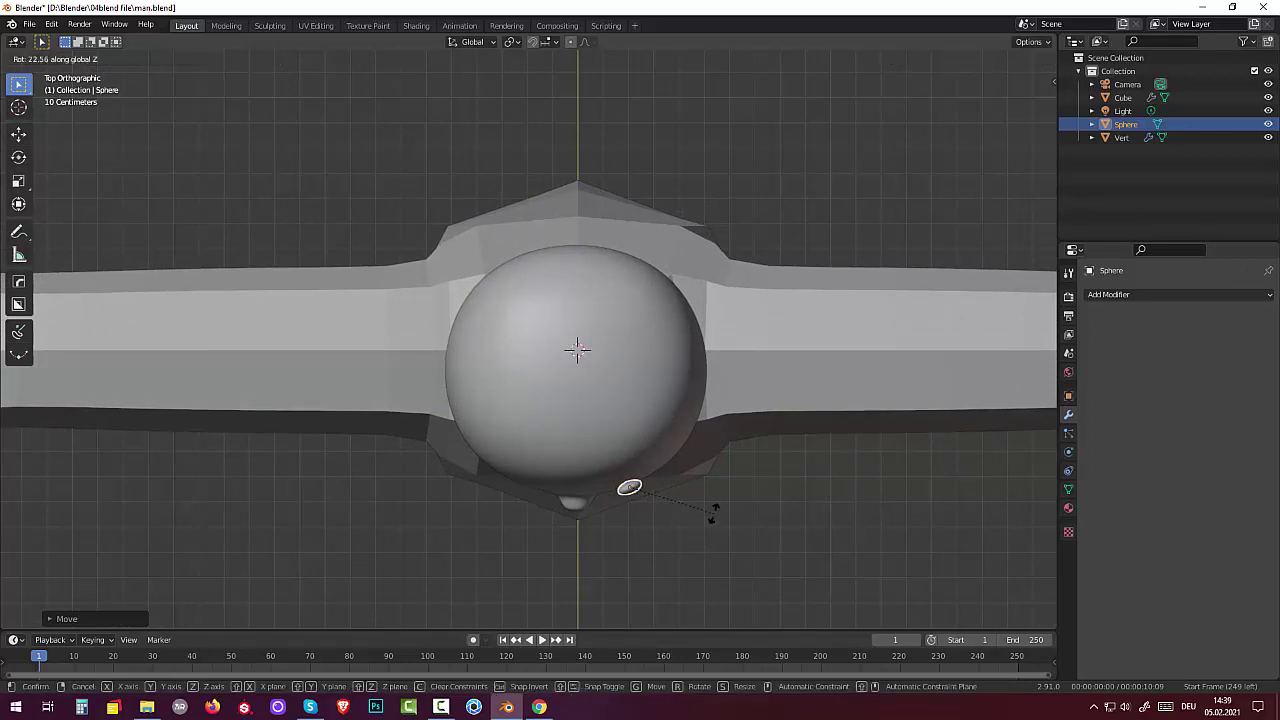
click(713, 512)
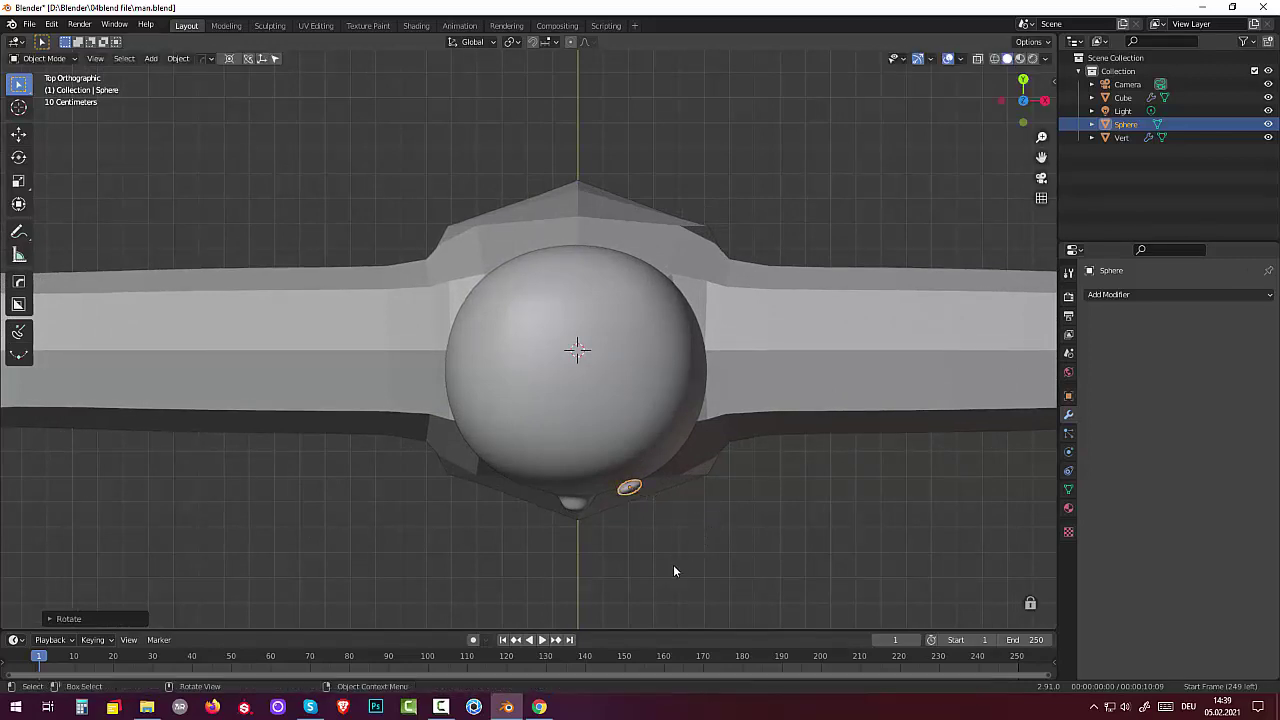
key(g)
click(680, 562)
Lower the eye about 0.134 m along Z and nudge it sideways along X
click(718, 566)
middle_drag(721, 526, 666, 342)
middle_drag(621, 300, 618, 295)
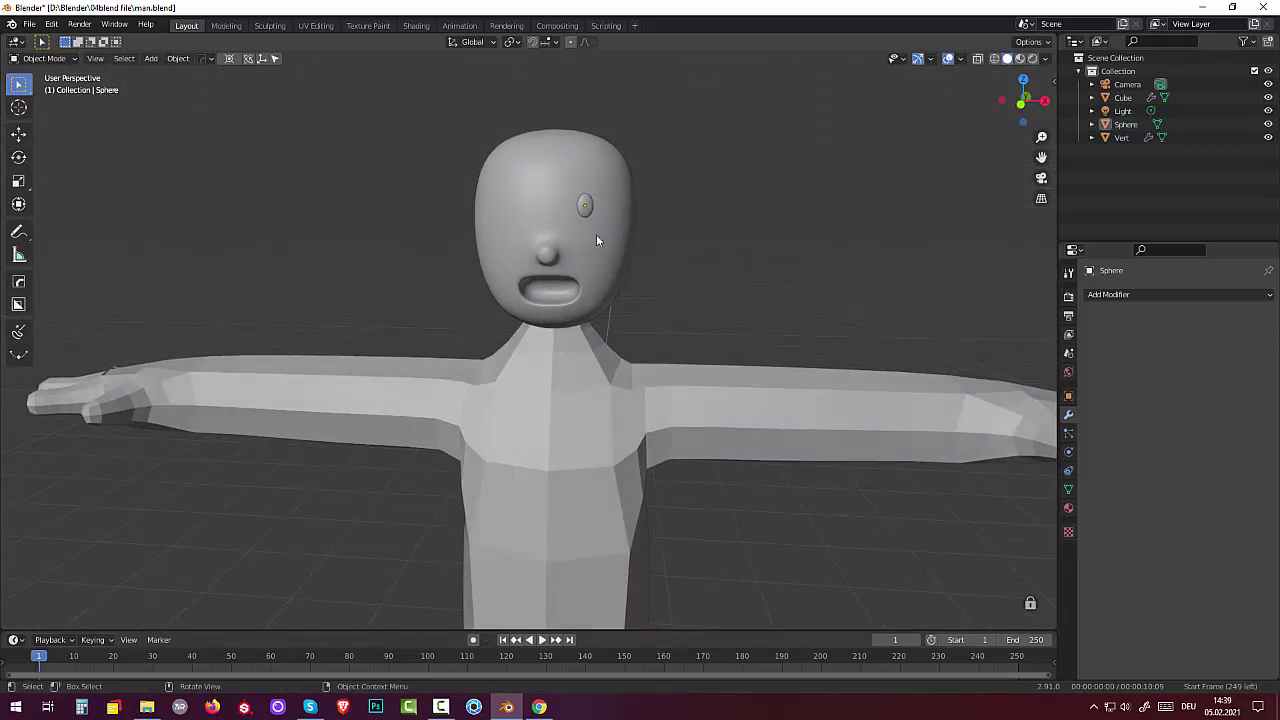
click(585, 209)
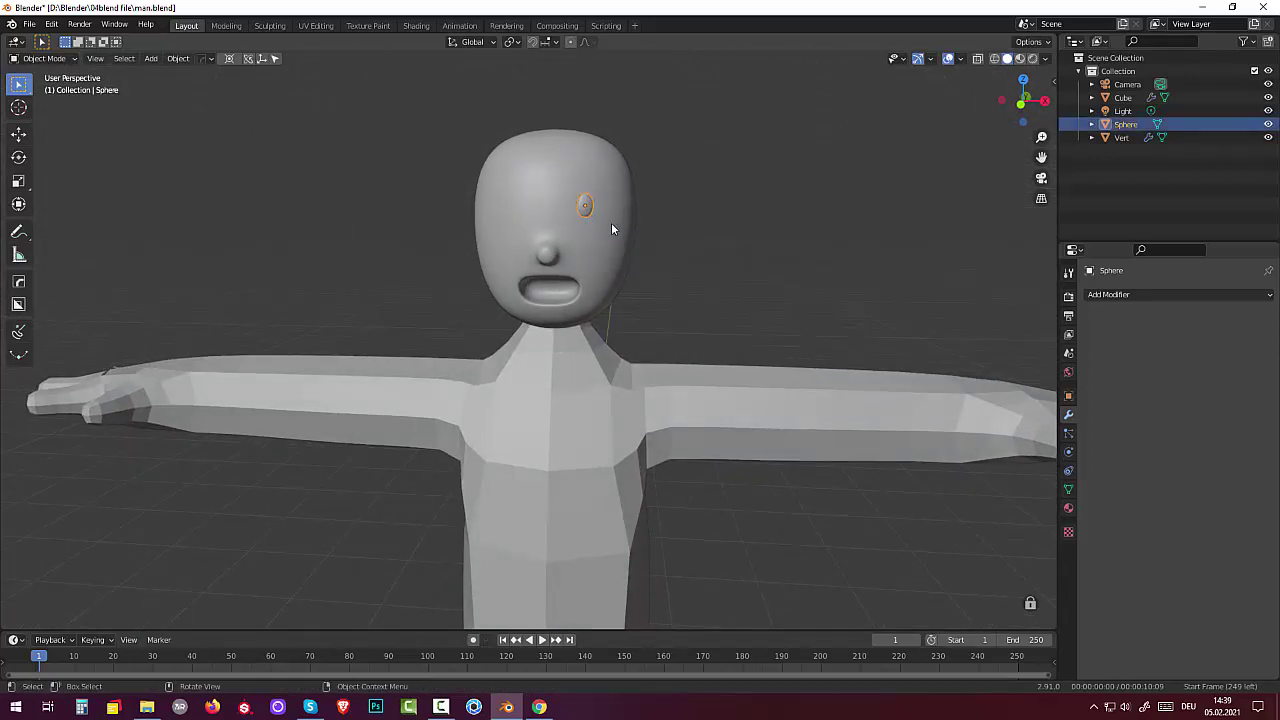
key(g)
key(z)
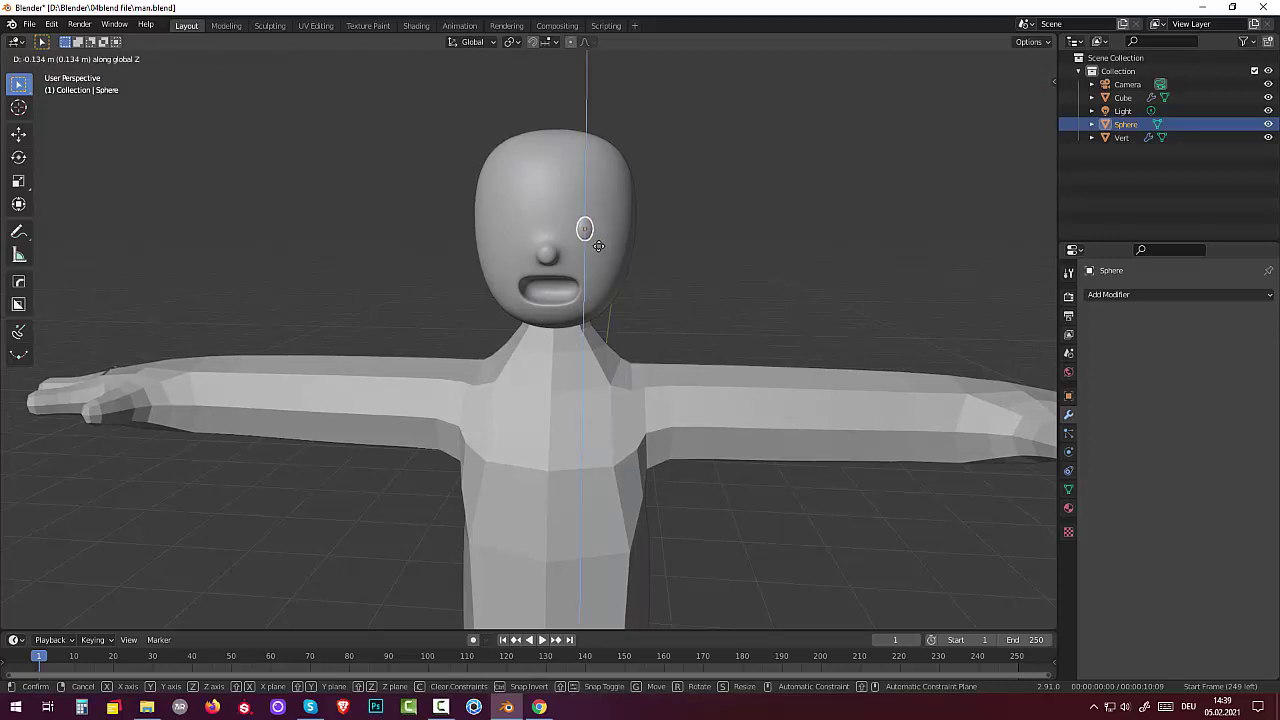
click(598, 246)
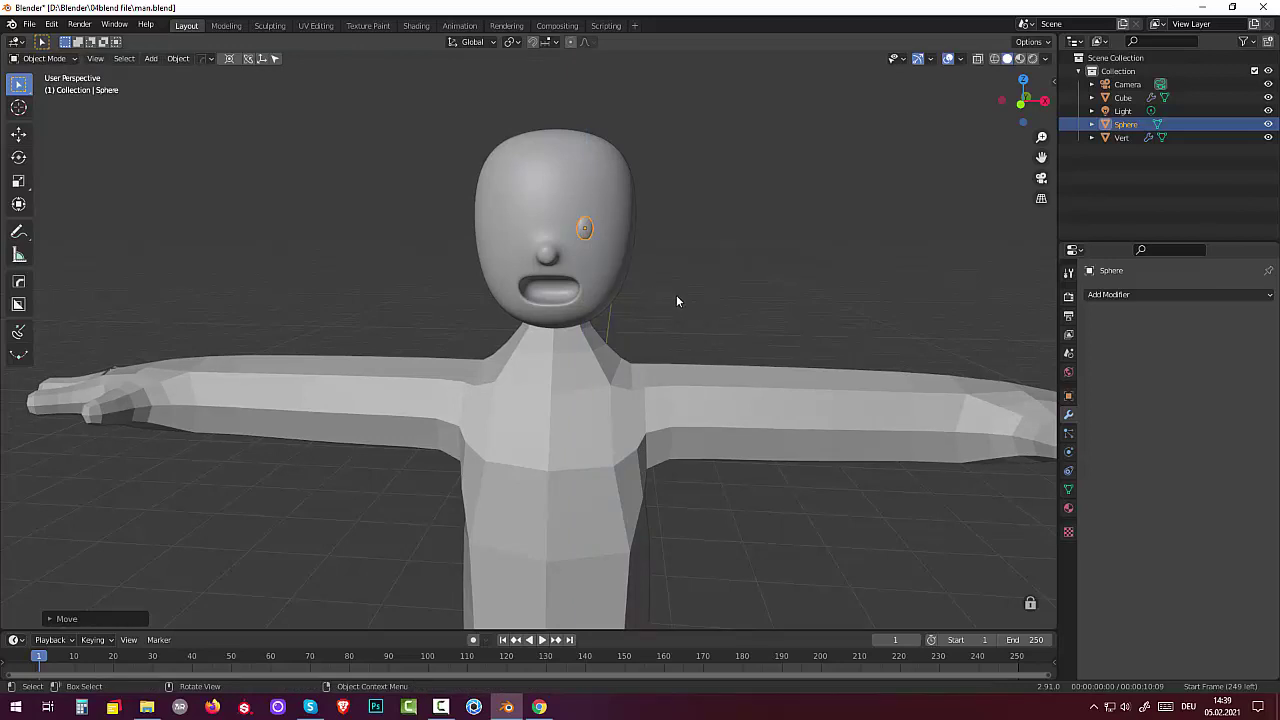
key(g)
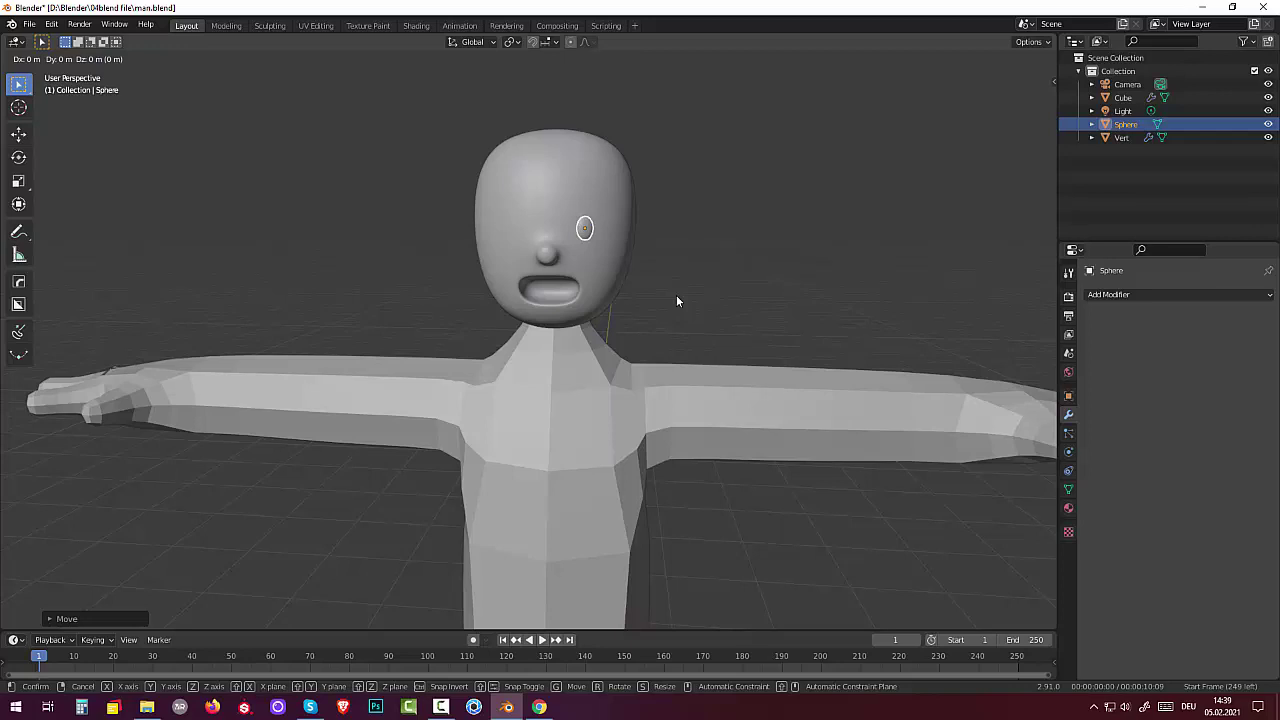
key(x)
click(671, 296)
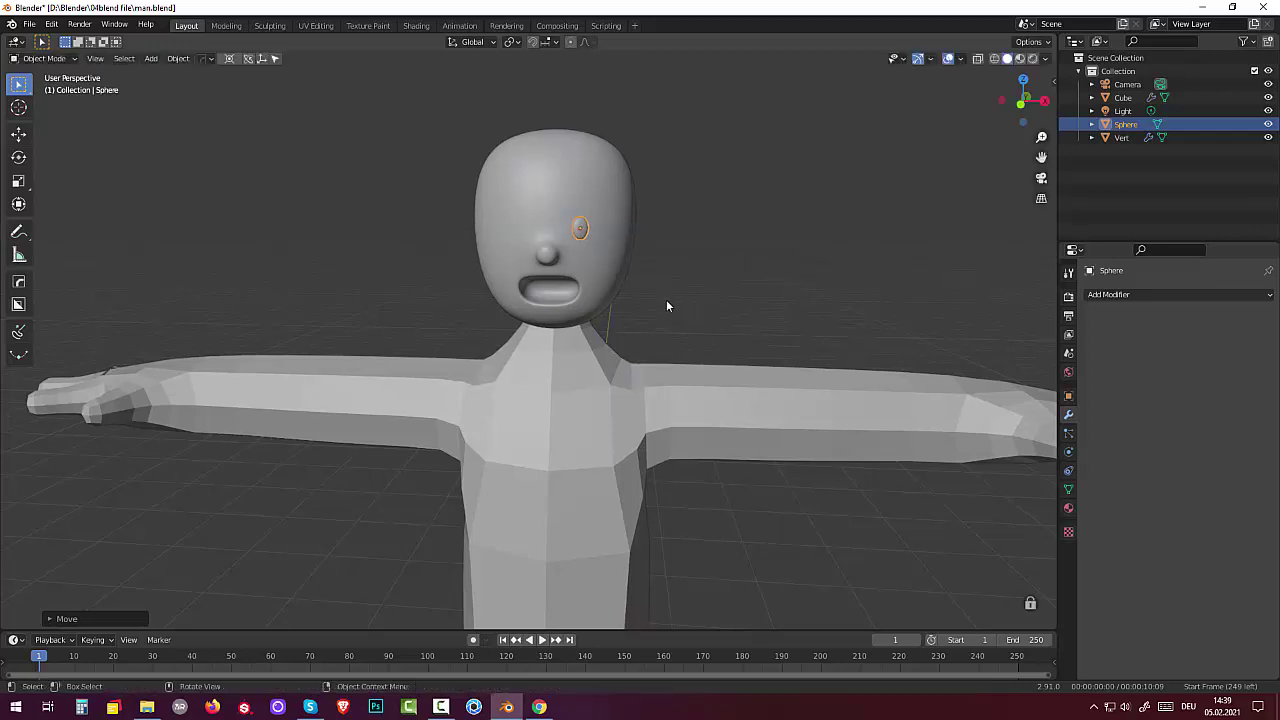
Add a Mirror modifier to the eye to create the matching second eye
click(1113, 295)
click(1055, 80)
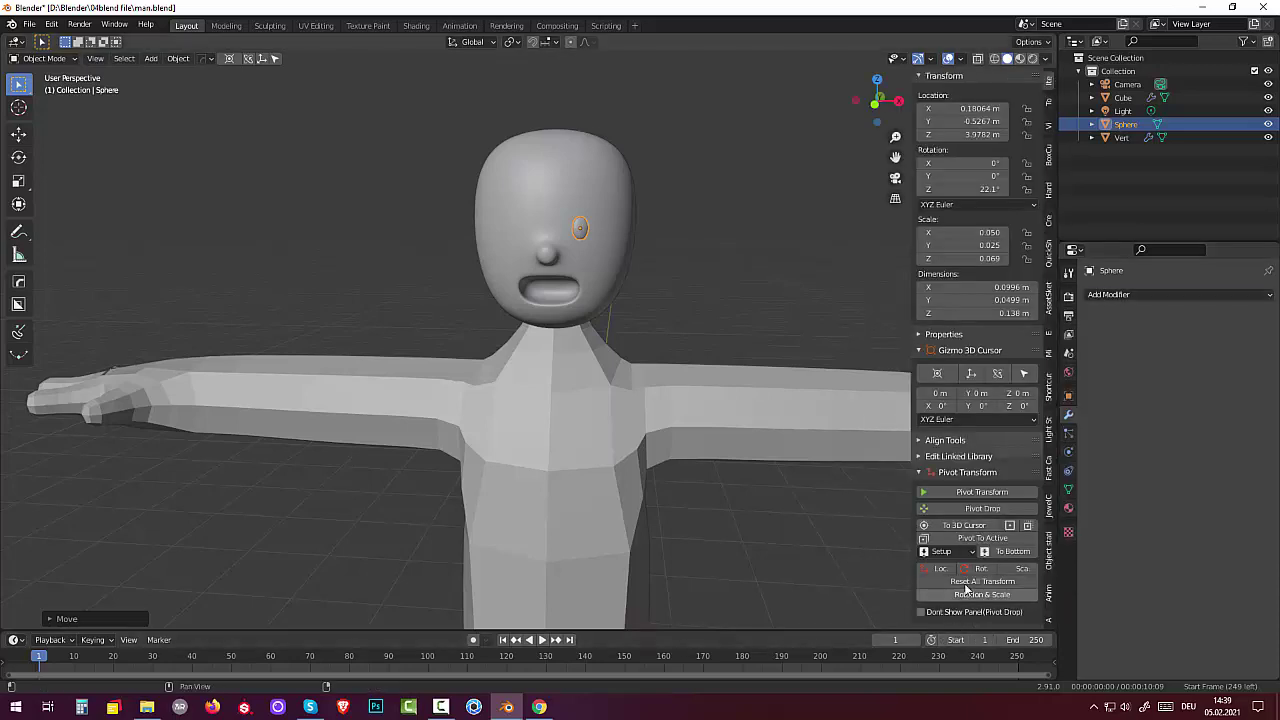
click(1110, 295)
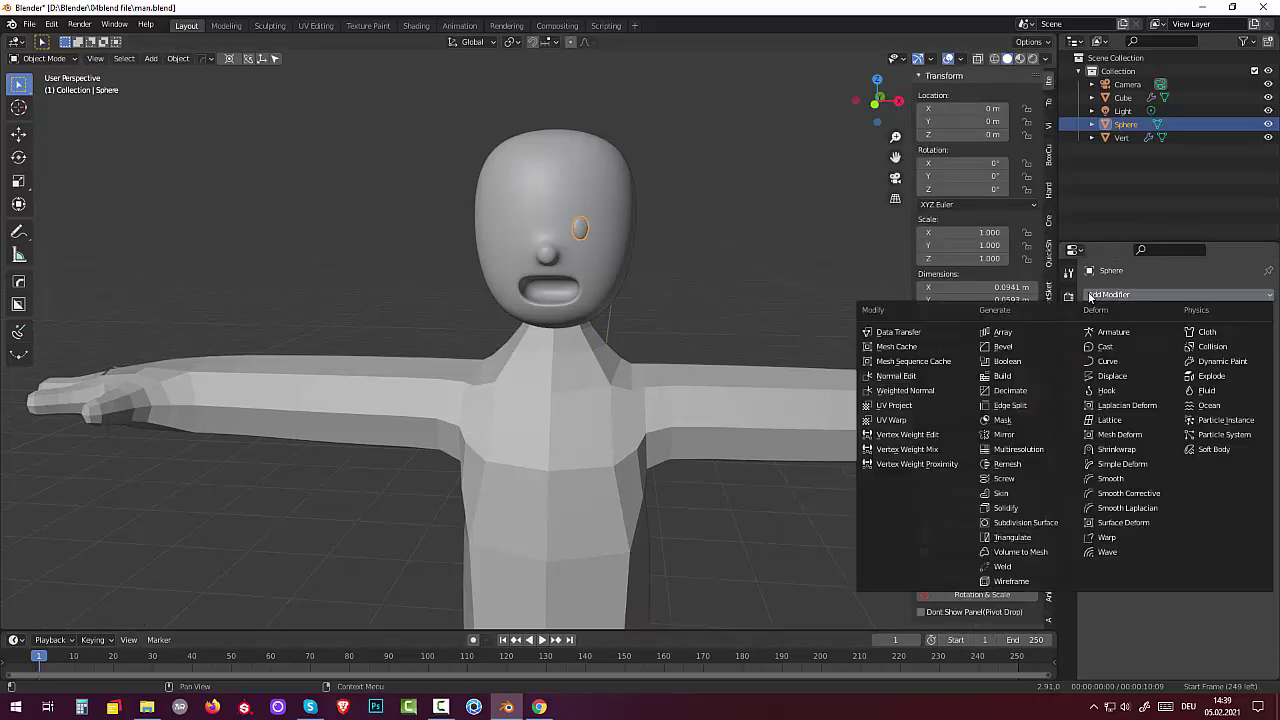
click(1003, 440)
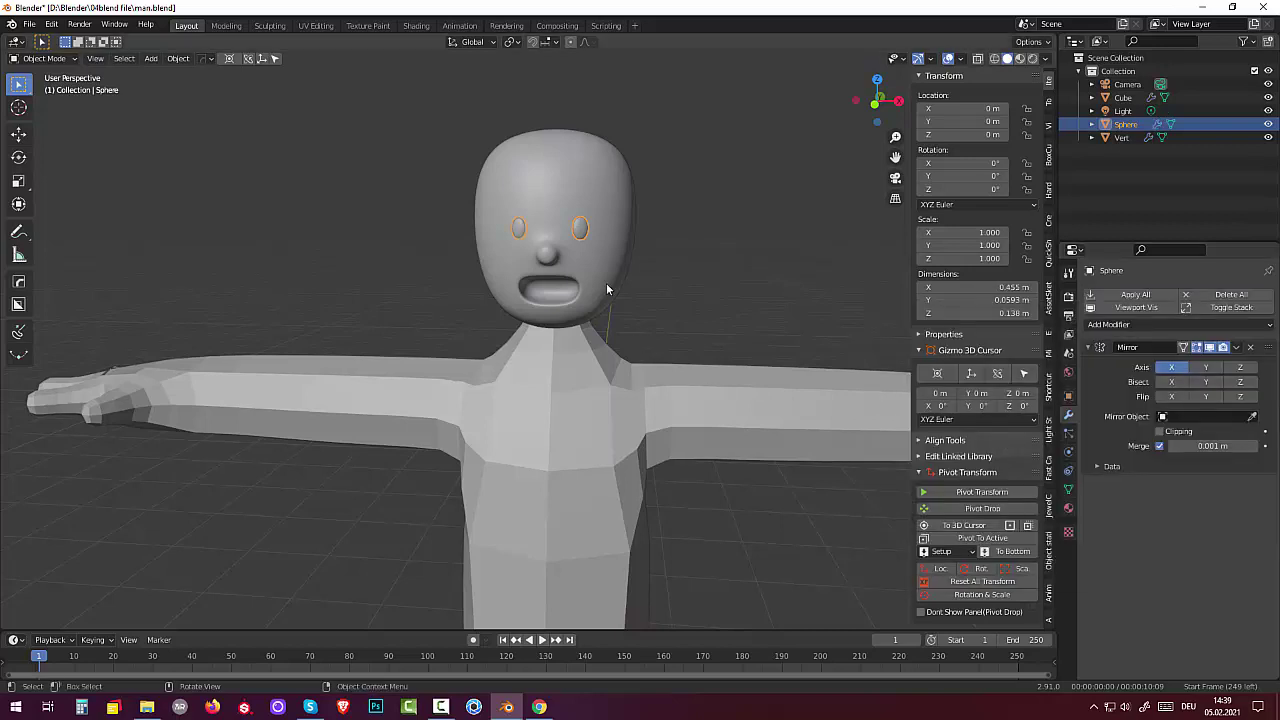
Clear the selection and orbit and zoom to a frontal view of the face
click(632, 295)
mouse_move(632, 288)
middle_down()
mouse_move(649, 264)
mouse_move(630, 300)
middle_up()
click(440, 712)
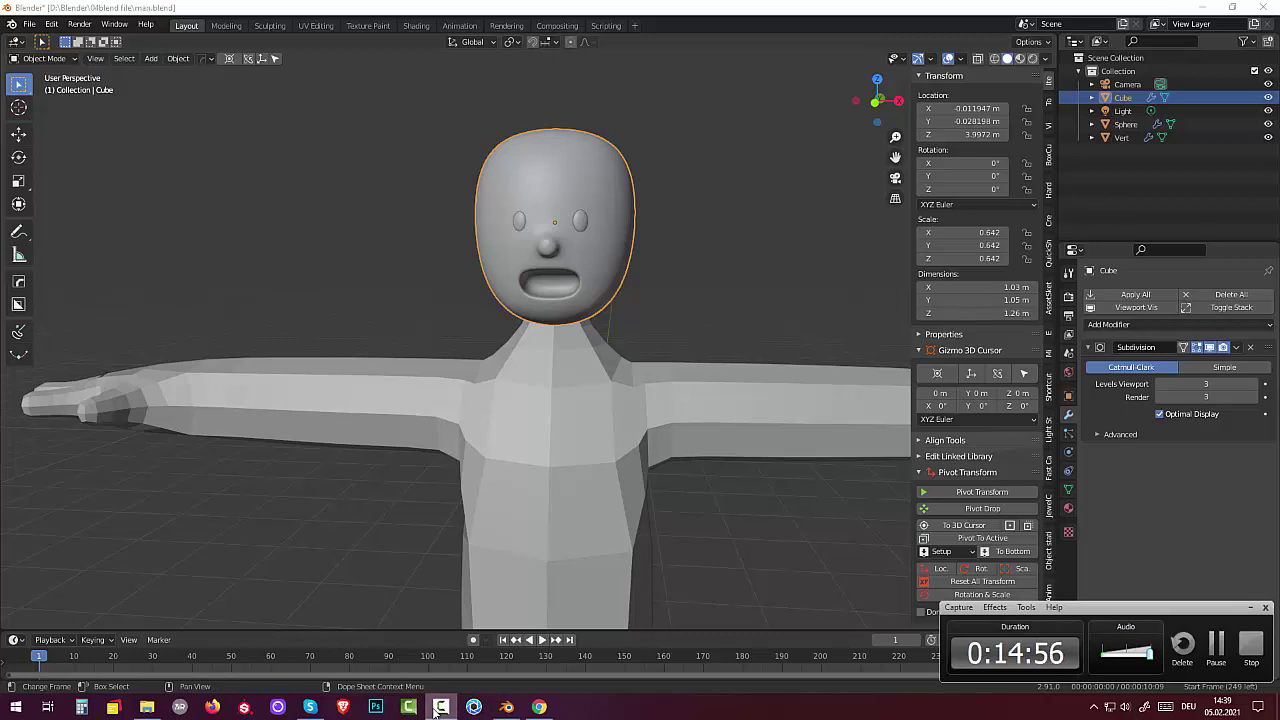
click(440, 712)
click(660, 322)
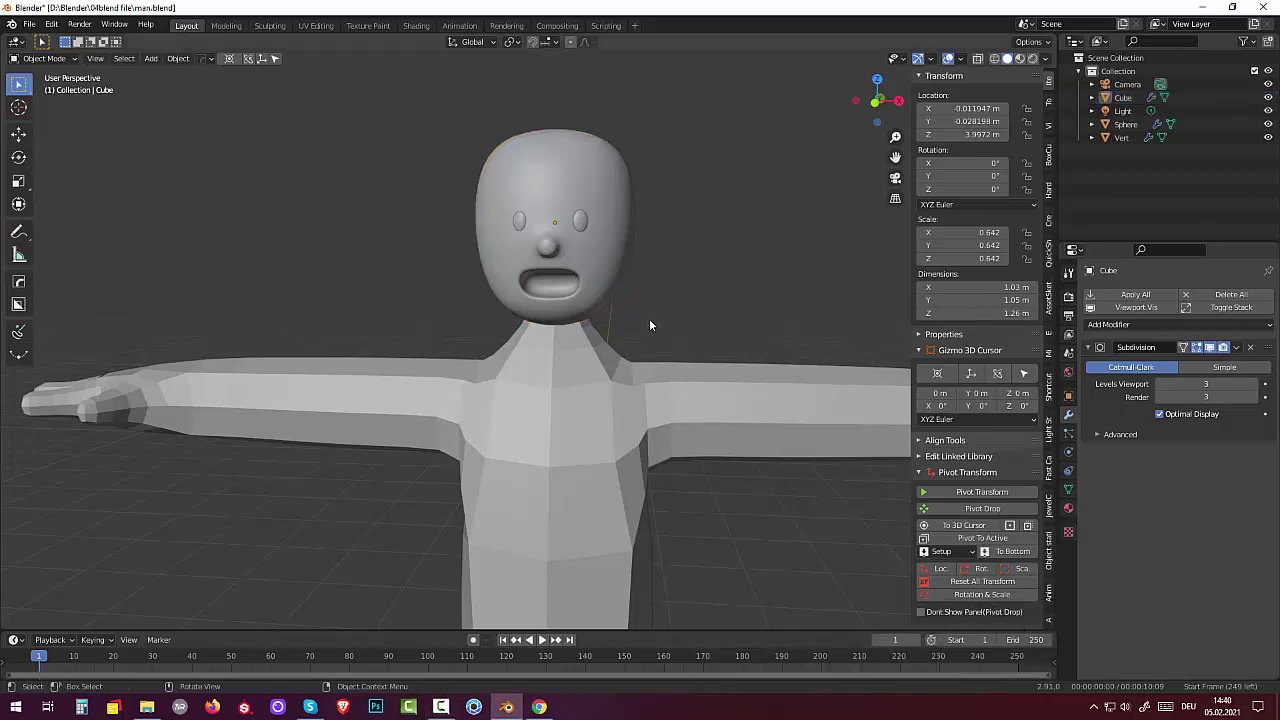
mouse_move(649, 318)
middle_down()
mouse_move(625, 356)
mouse_move(628, 337)
mouse_move(534, 214)
middle_up()
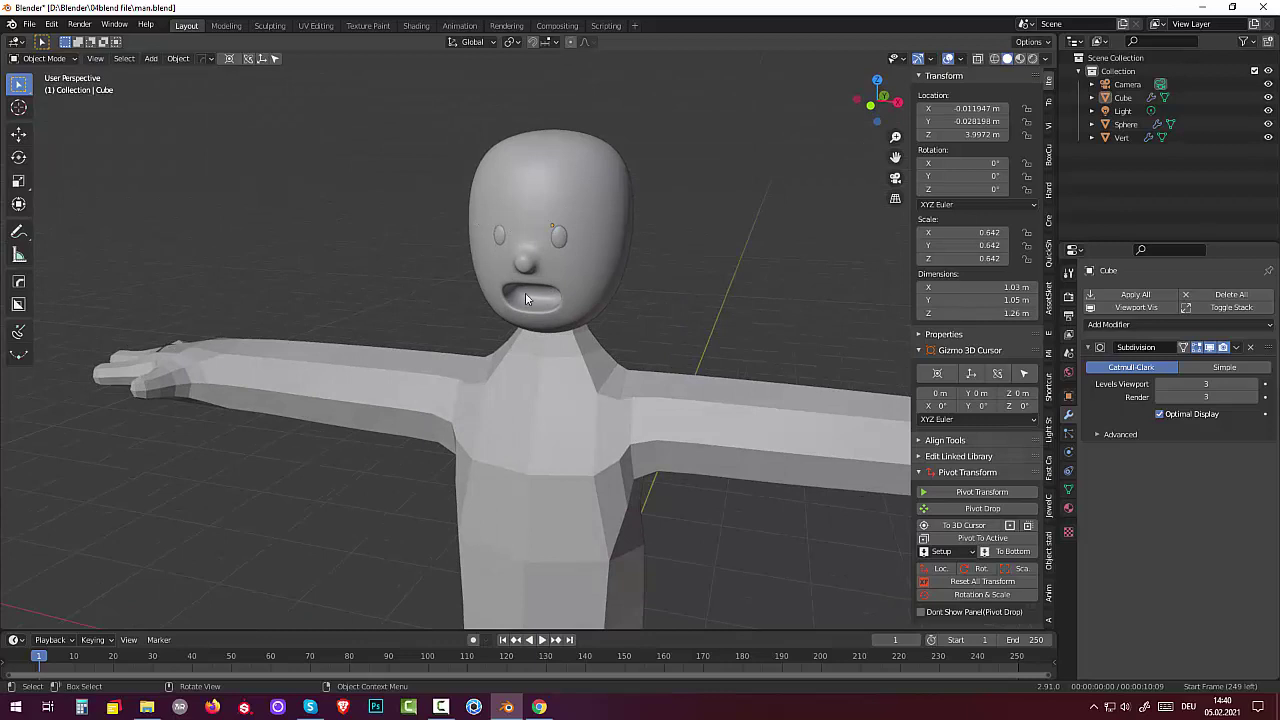
mouse_move(546, 310)
middle_down()
mouse_move(578, 302)
mouse_move(566, 305)
mouse_move(559, 358)
mouse_move(628, 361)
mouse_move(694, 294)
mouse_move(591, 376)
mouse_move(680, 371)
mouse_move(589, 304)
mouse_move(685, 322)
middle_up()
scroll(640, 348, up, 2)
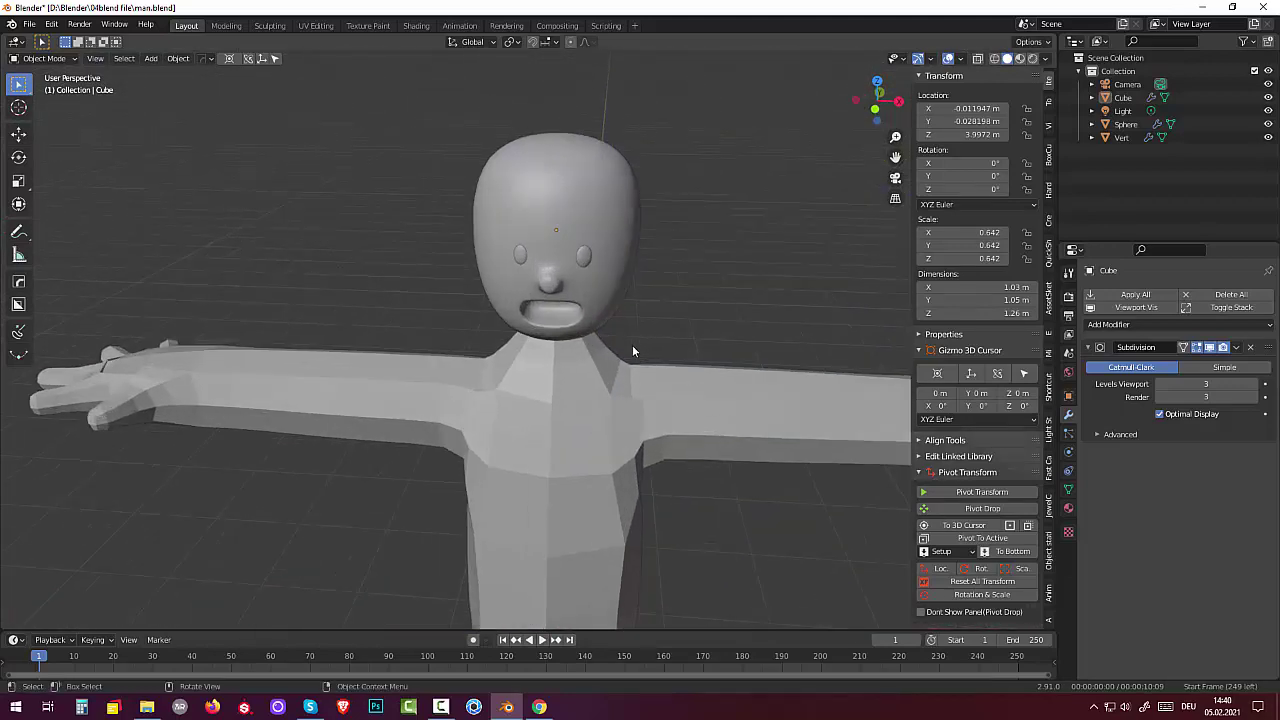
key(shift+a)
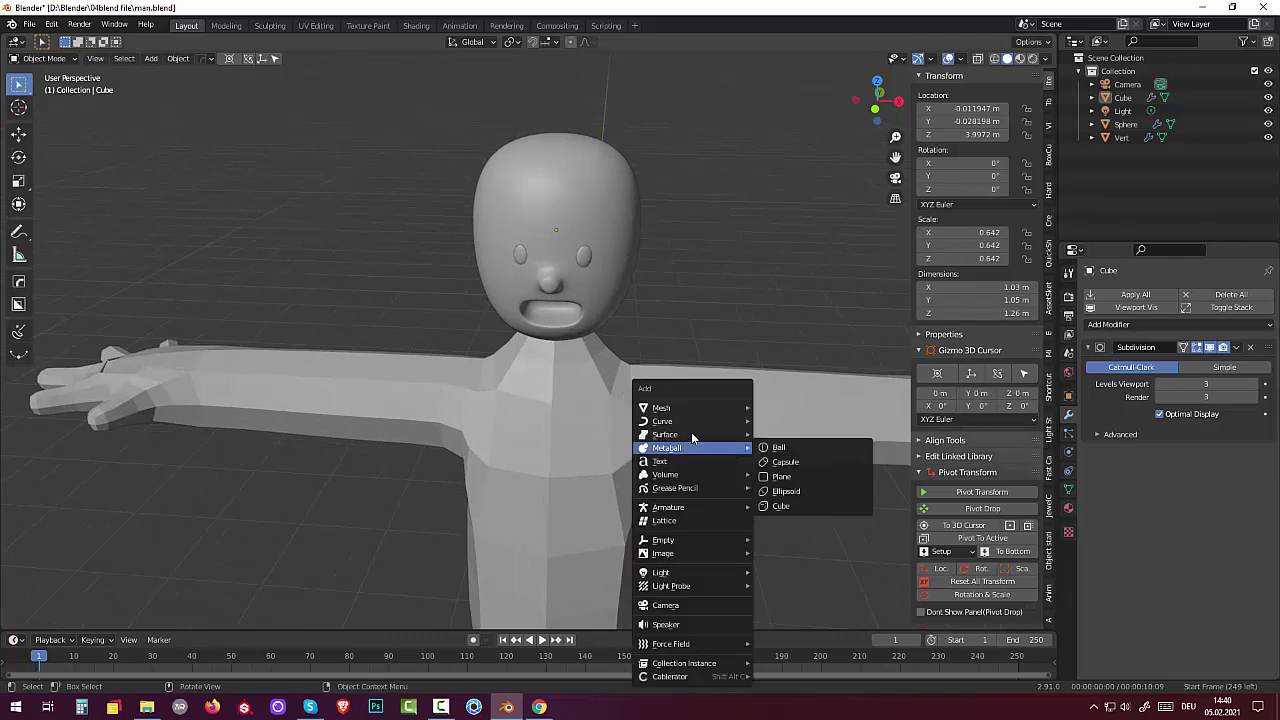
mouse_move(662, 407)
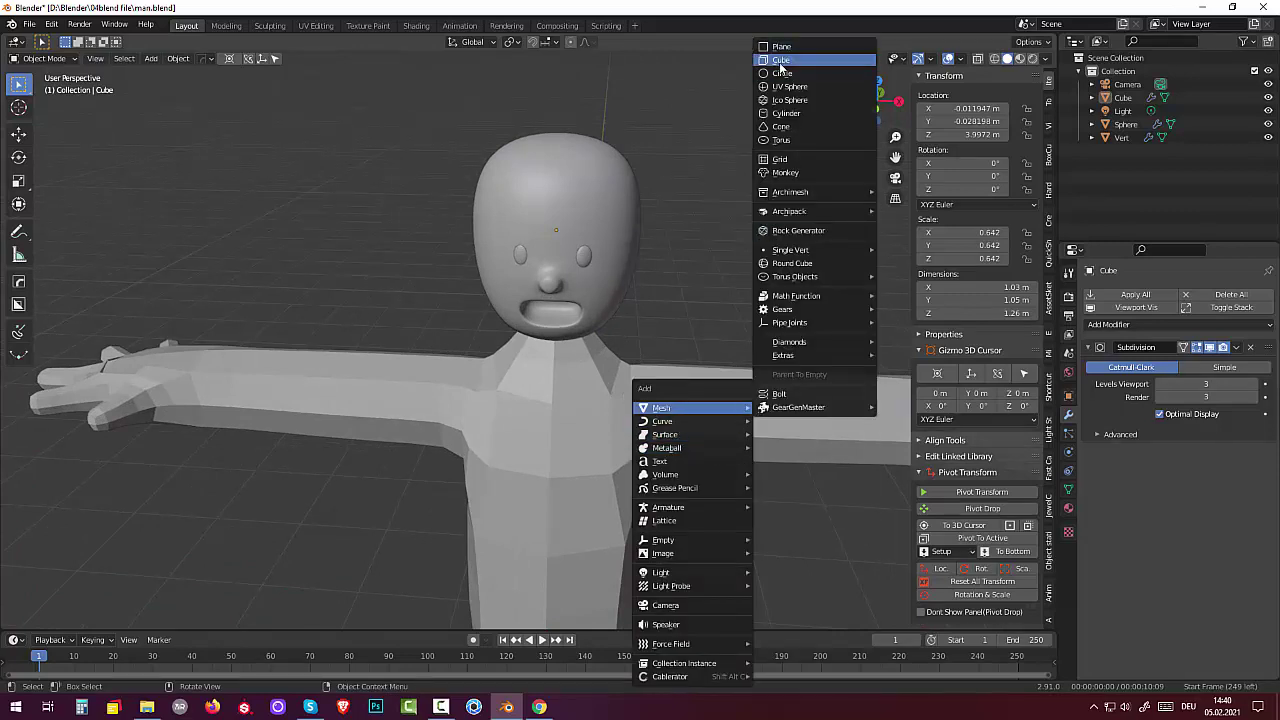
Add a cube, flatten it along Y and move it forward in front of the body
click(781, 61)
scroll(715, 243, down, 4)
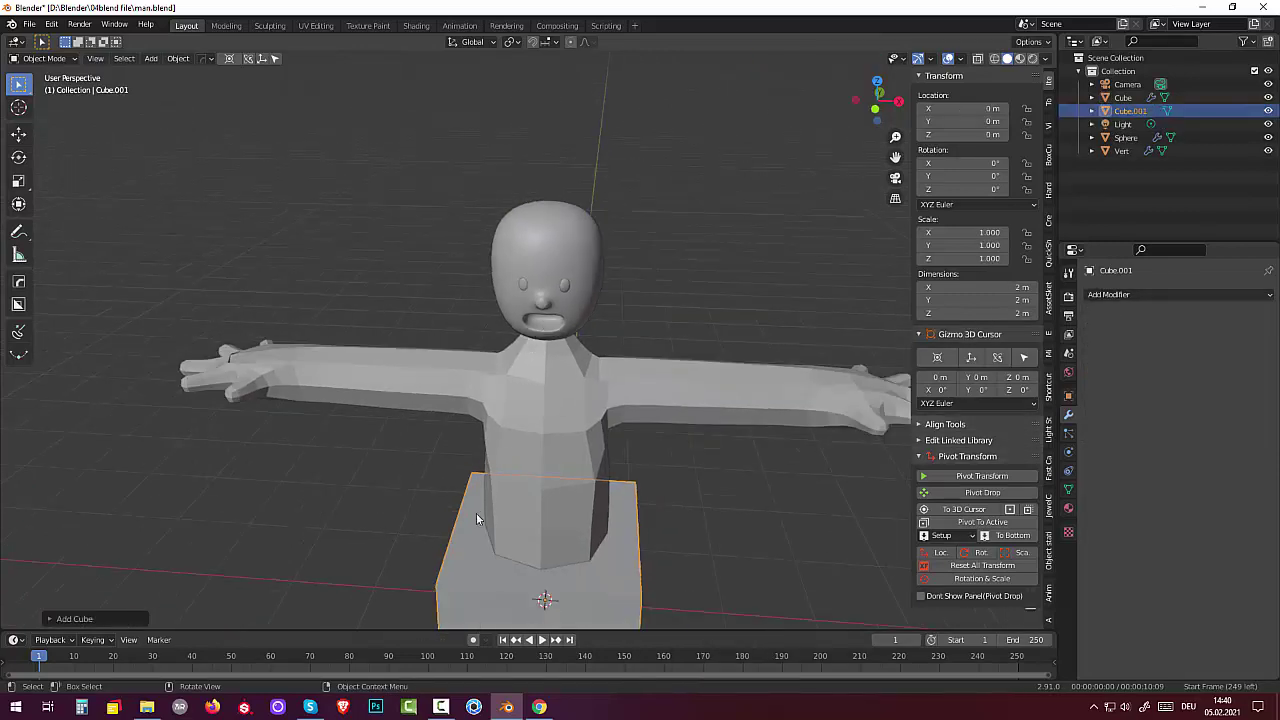
middle_drag(476, 513, 424, 557)
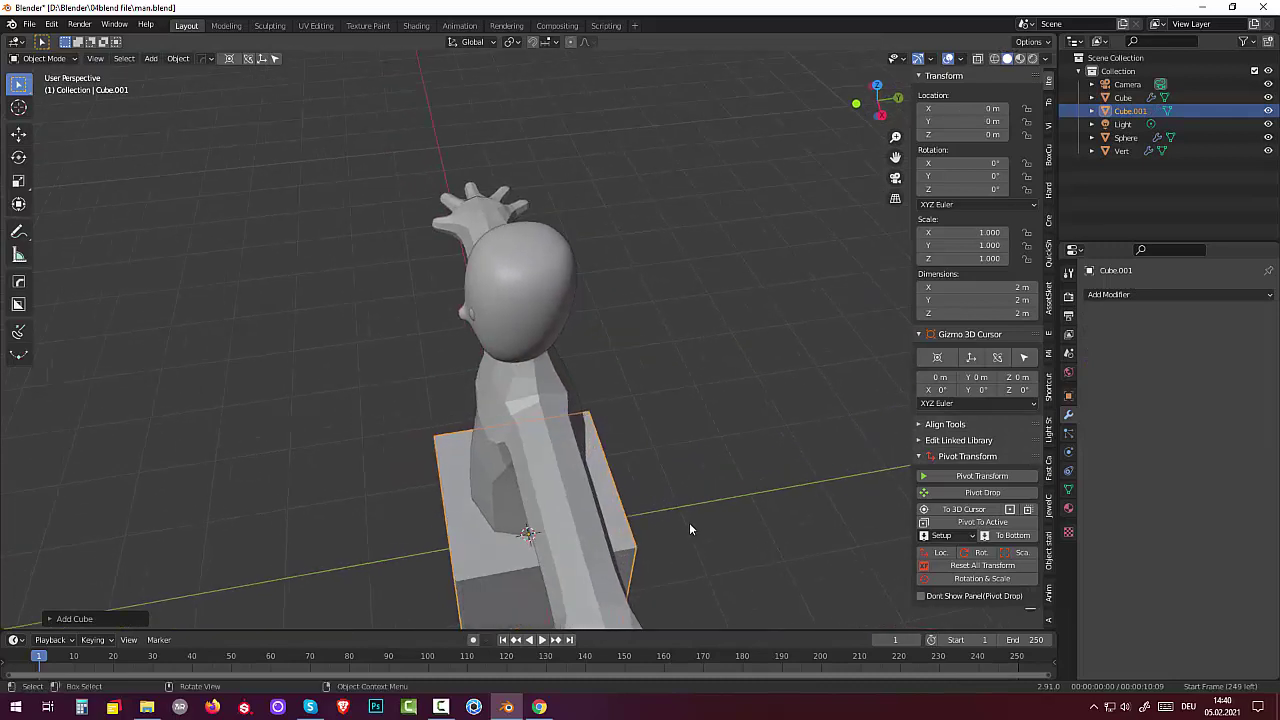
key(s)
key(y)
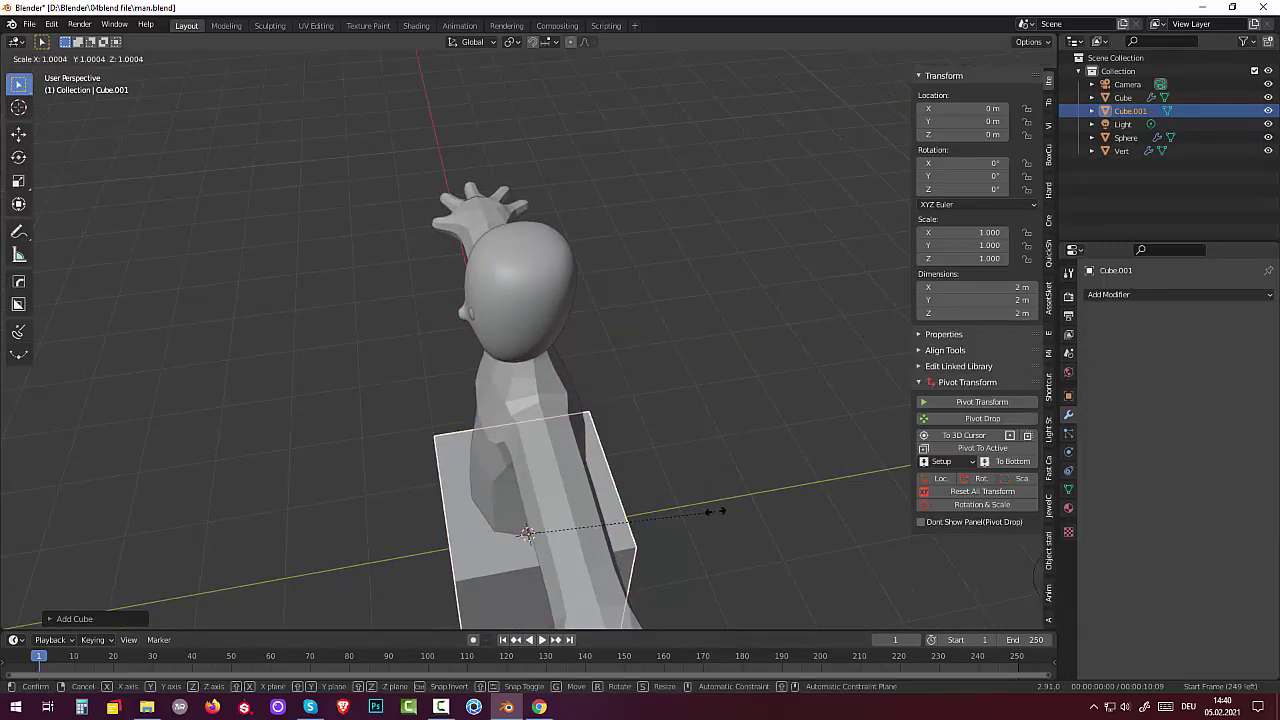
click(549, 521)
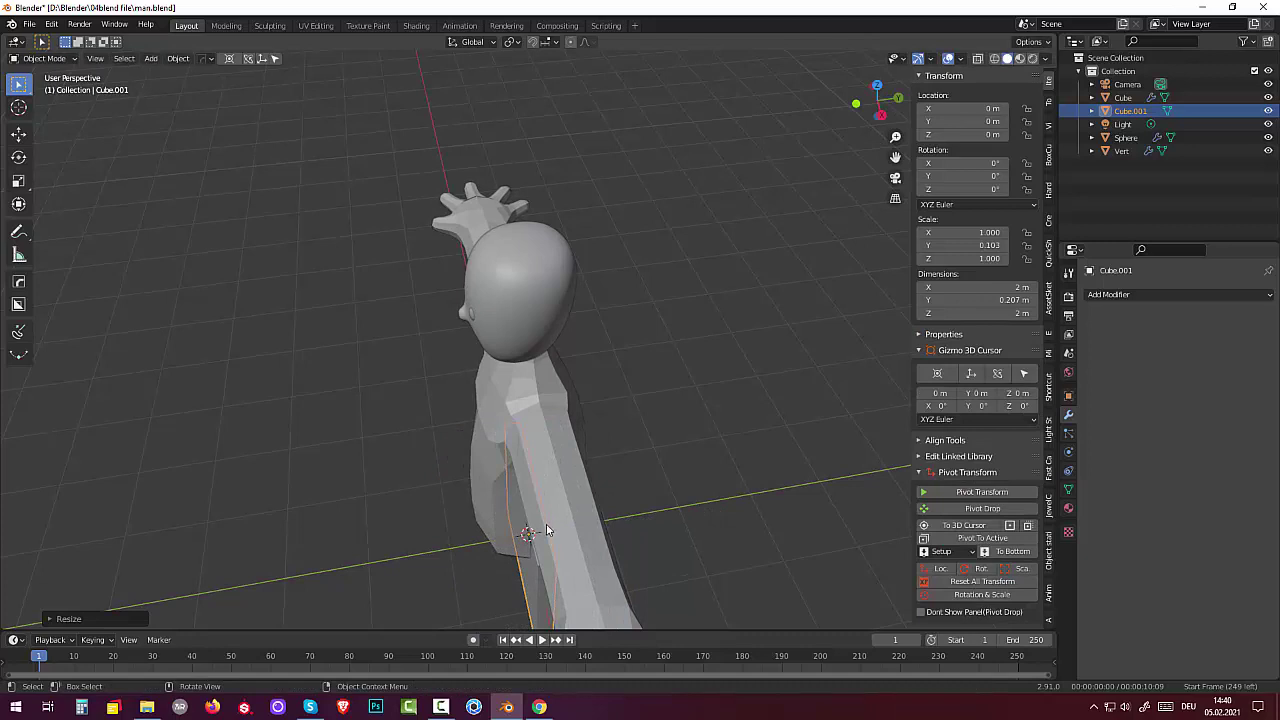
key(g)
key(y)
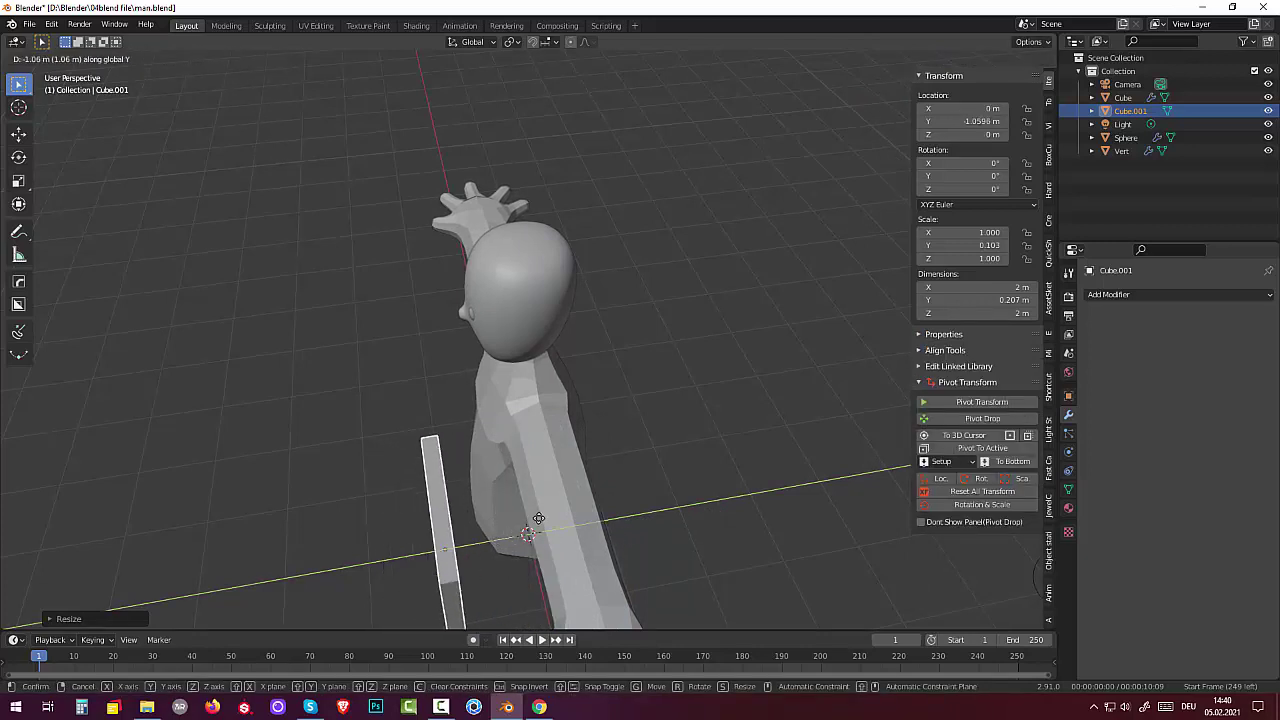
click(523, 508)
Shrink the slab and raise it along Z to chest height
mouse_move(523, 508)
middle_down()
mouse_move(614, 412)
mouse_move(620, 509)
middle_up()
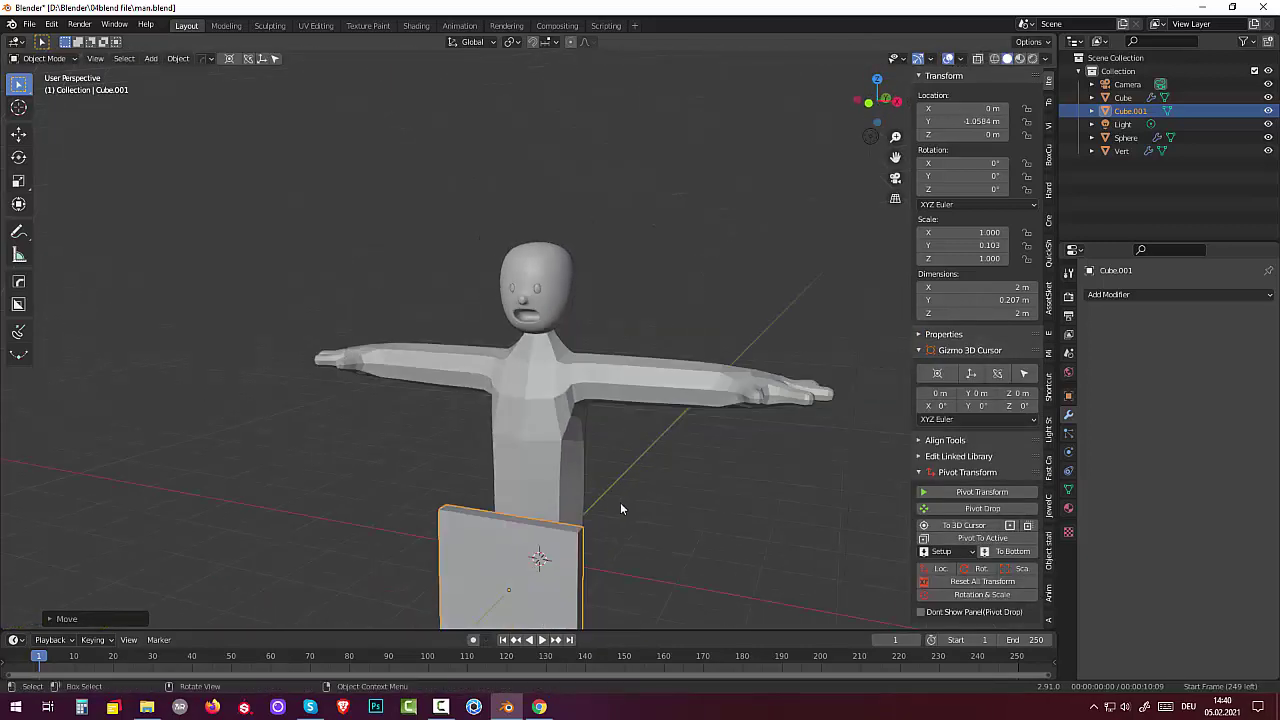
key(s)
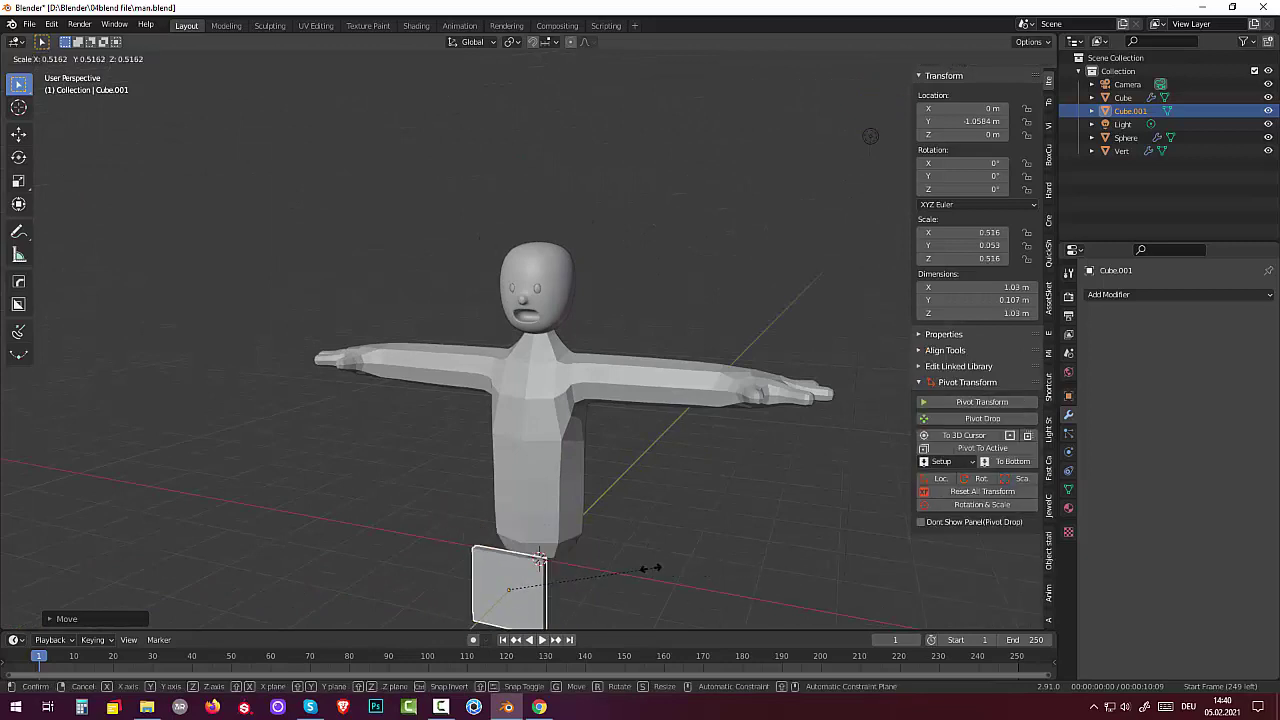
click(613, 572)
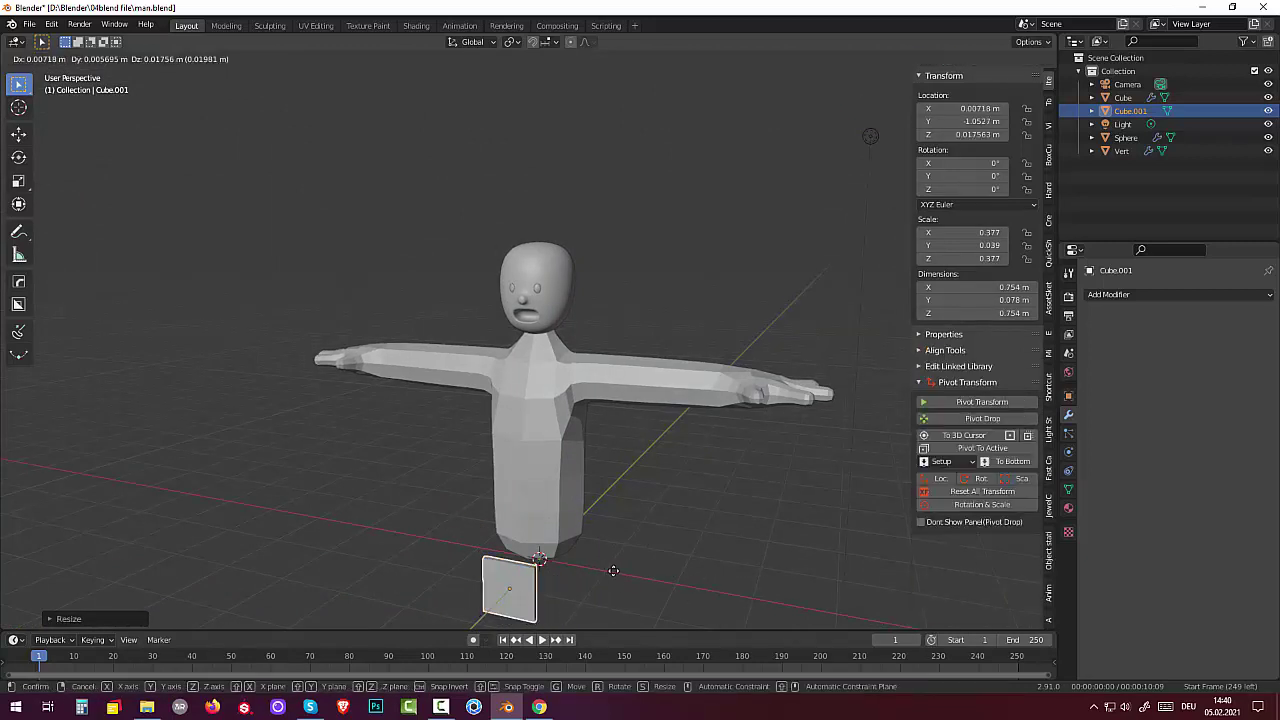
key(g)
key(z)
click(635, 342)
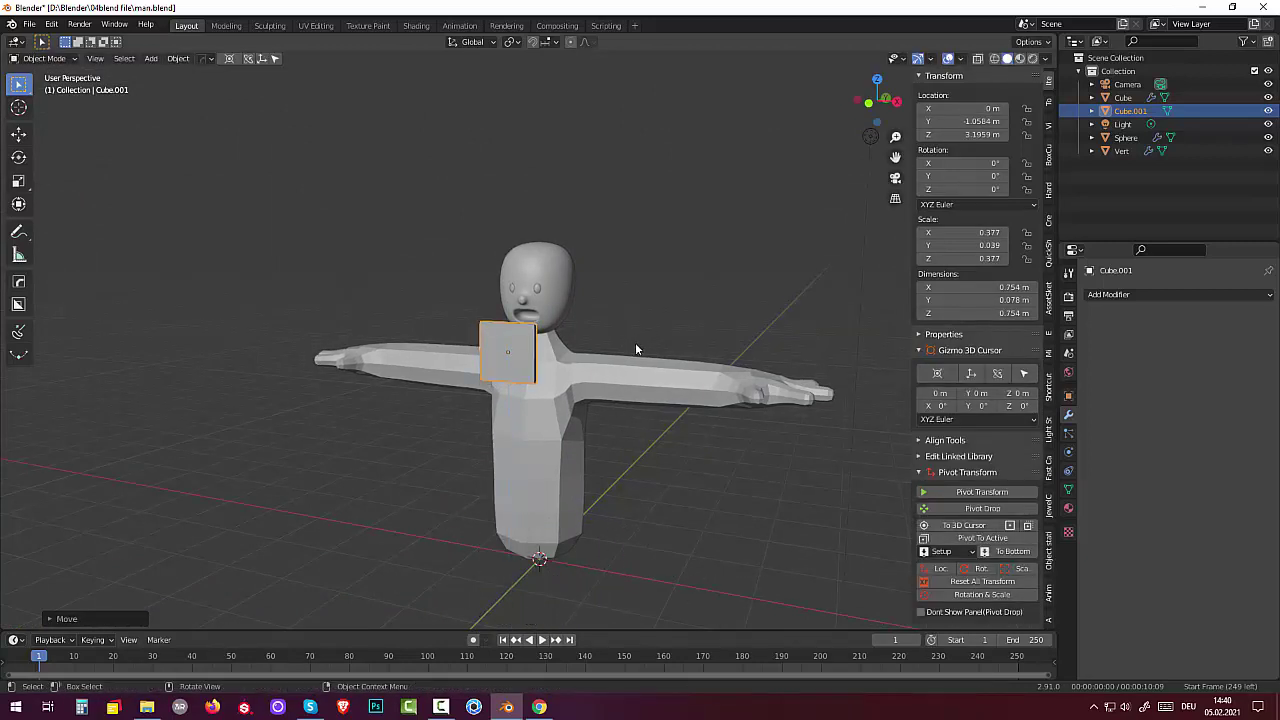
Reduce the bar's height and width to about 0.403 × 0.078 × 0.122 m
mouse_move(635, 342)
middle_down()
mouse_move(688, 350)
mouse_move(672, 346)
middle_up()
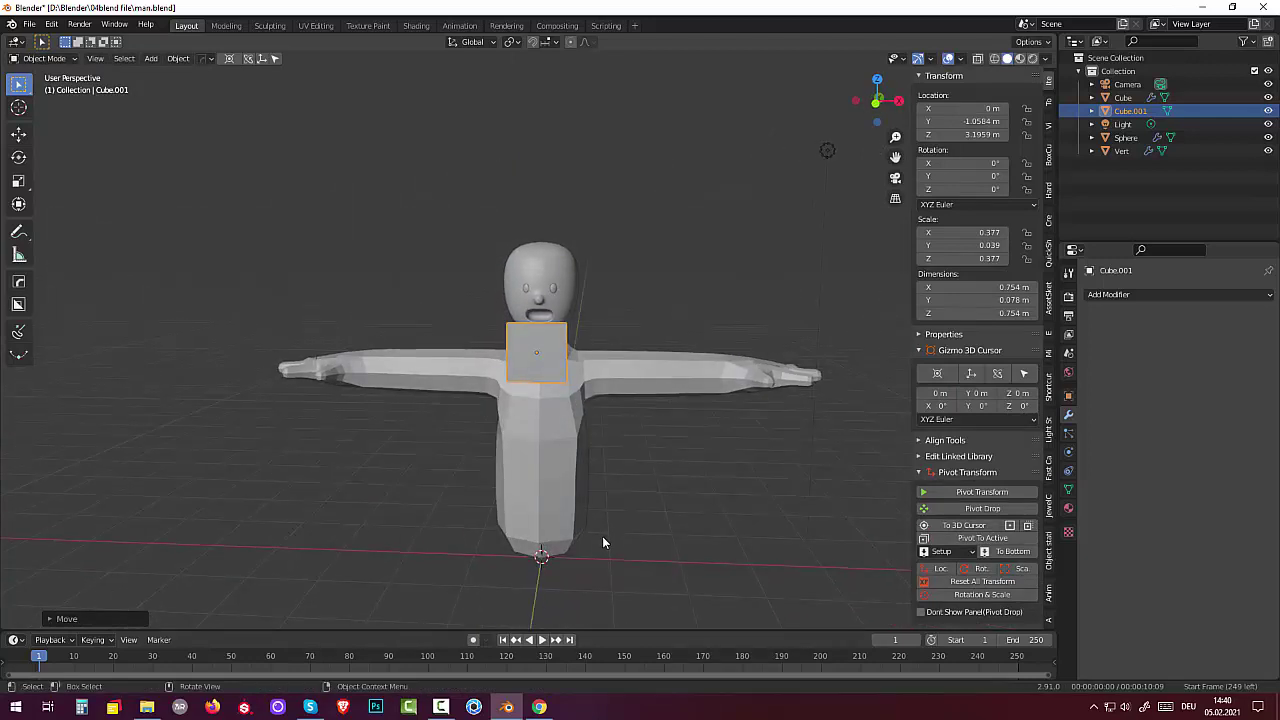
key(s)
key(z)
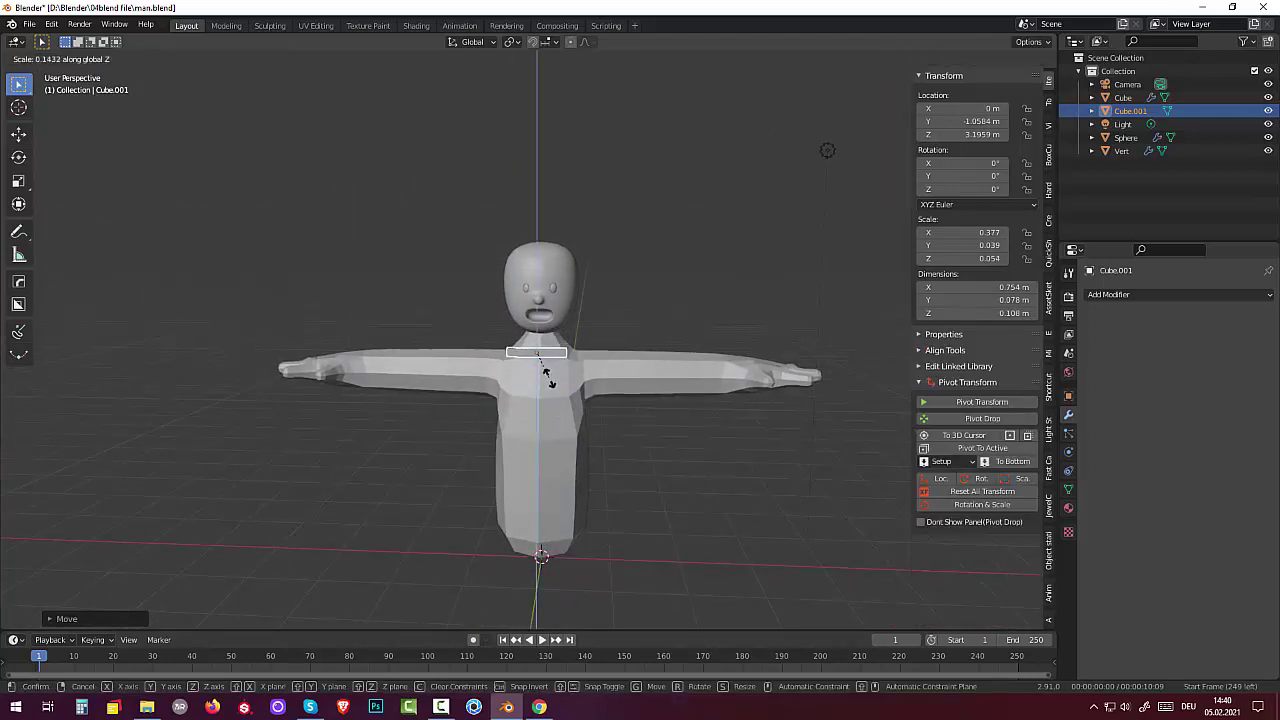
click(553, 383)
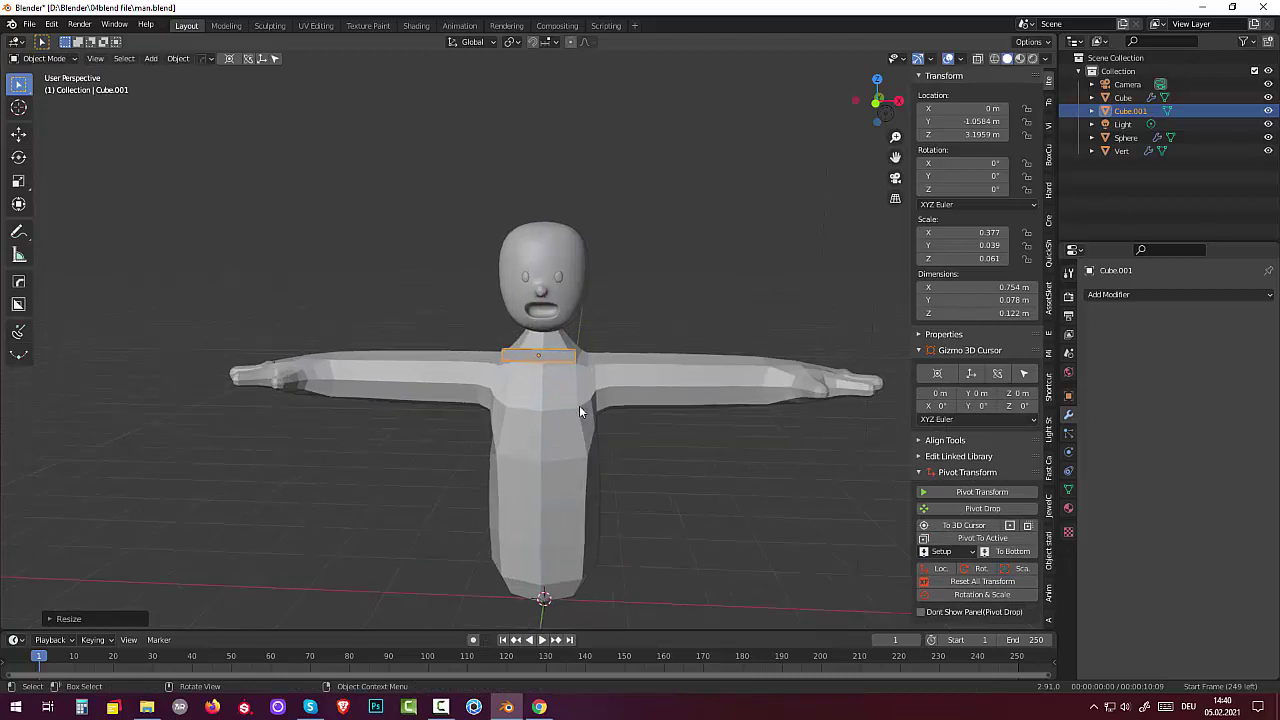
scroll(579, 406, up, 5)
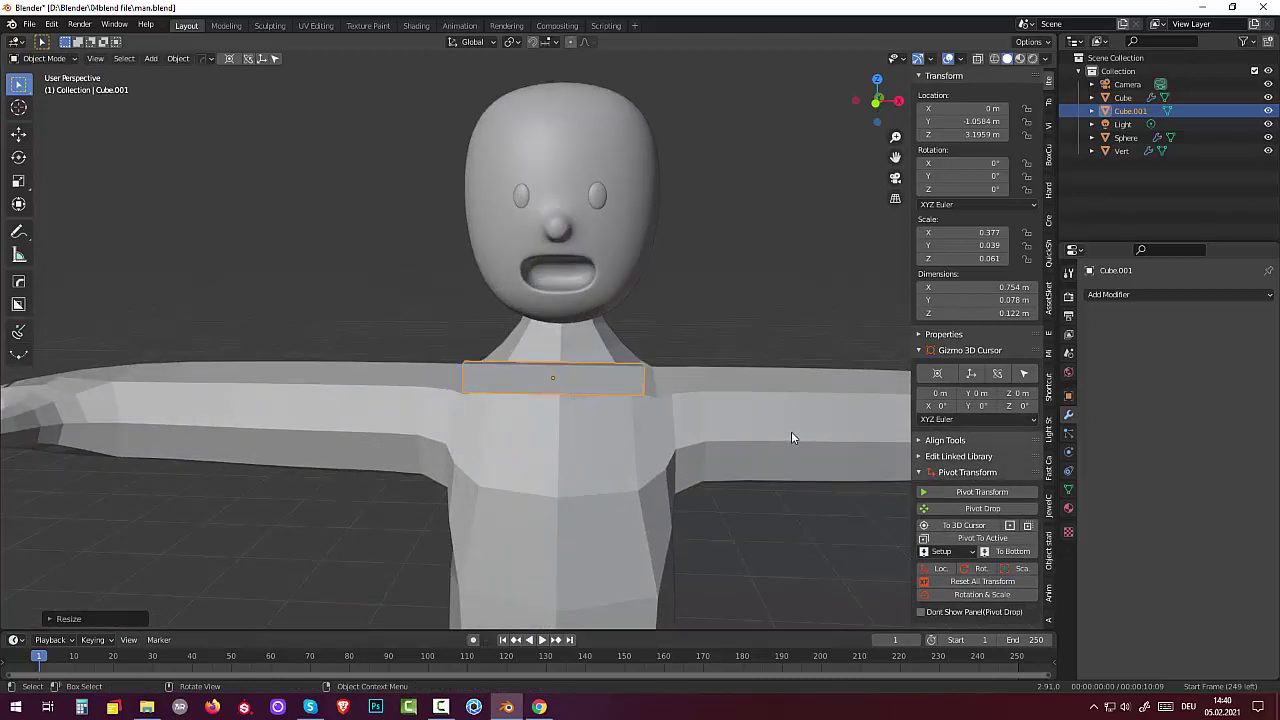
key(s)
key(x)
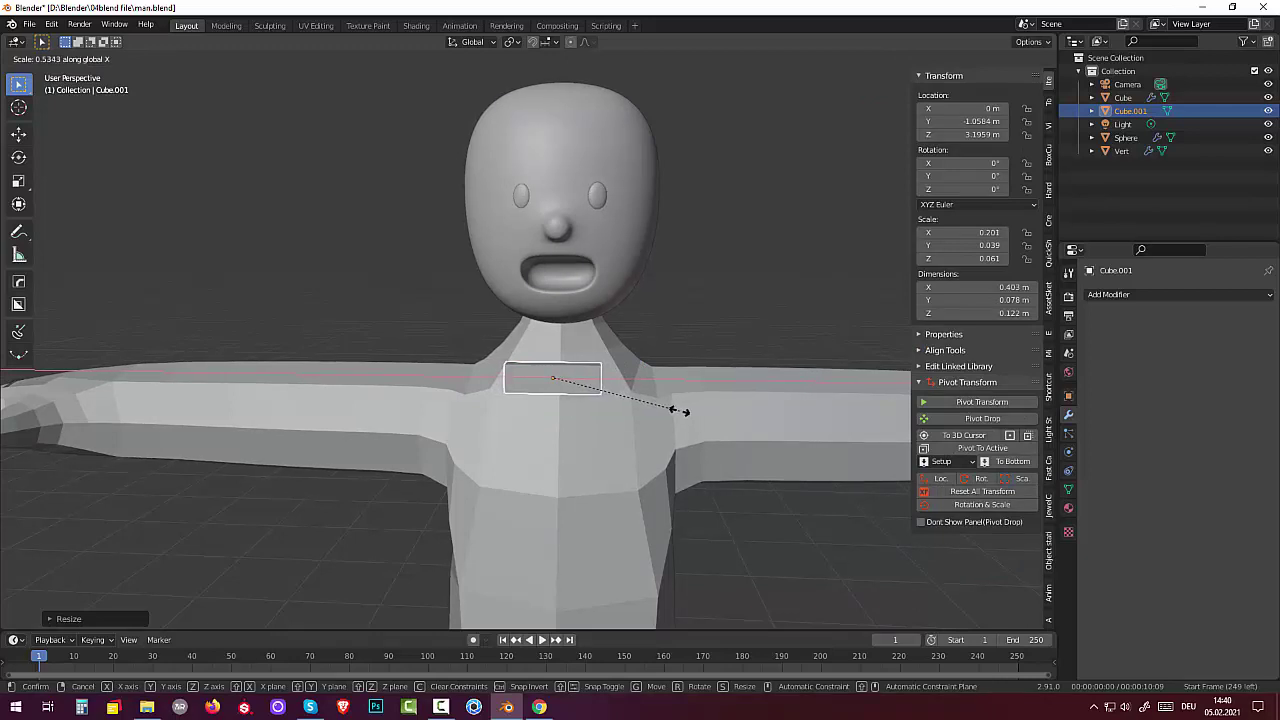
click(680, 414)
mouse_move(680, 414)
middle_down()
mouse_move(649, 469)
mouse_move(666, 436)
middle_up()
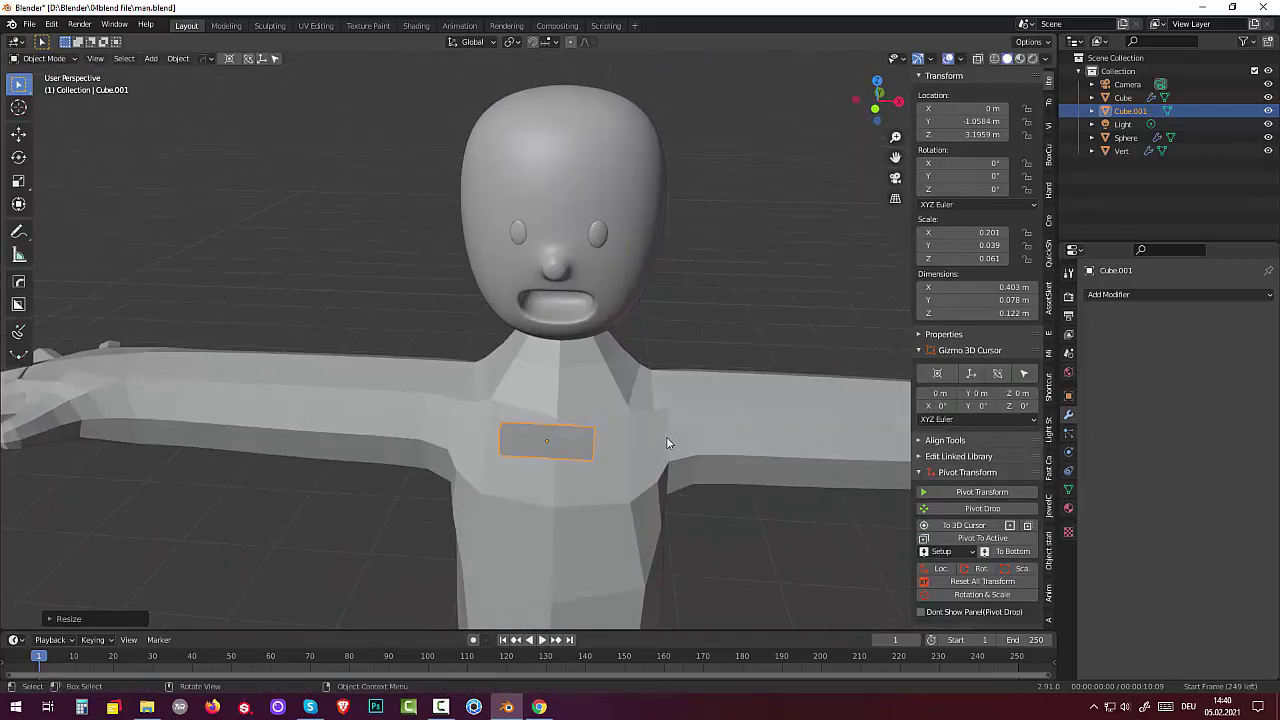
click(558, 444)
click(567, 450)
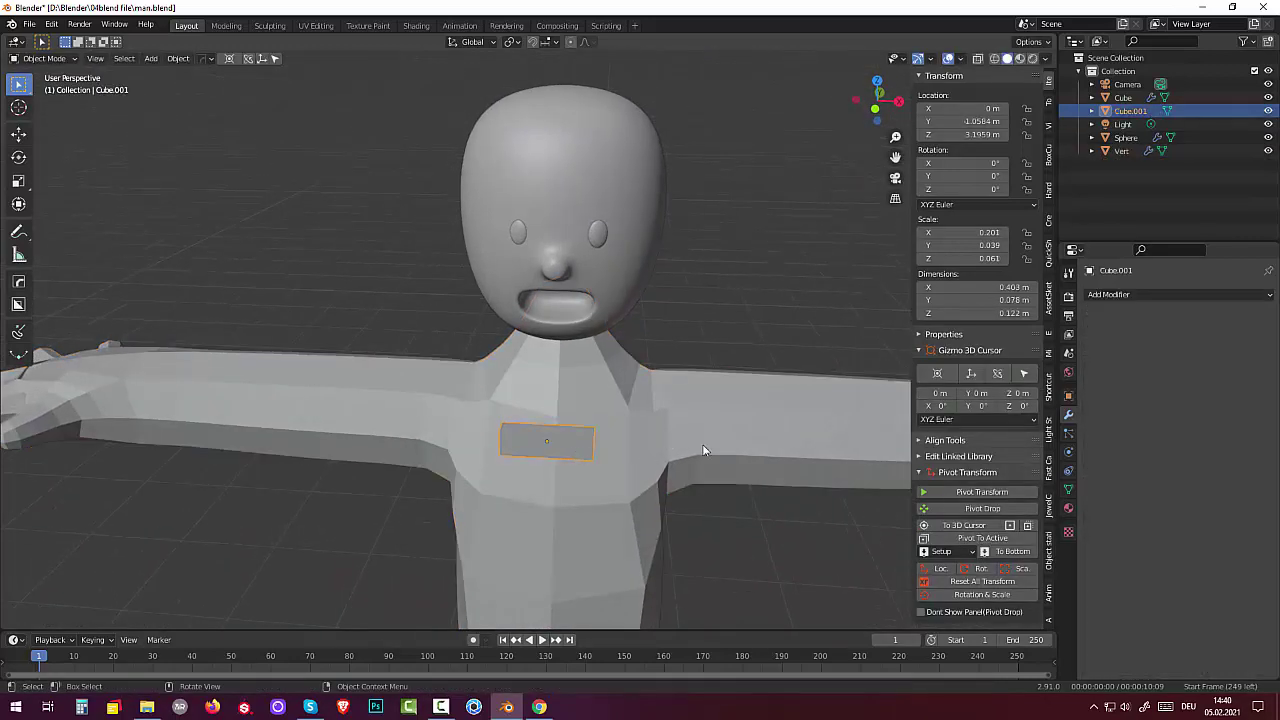
Give the bar a Subdivision Surface modifier and add loop cuts along it in Edit Mode
click(1110, 294)
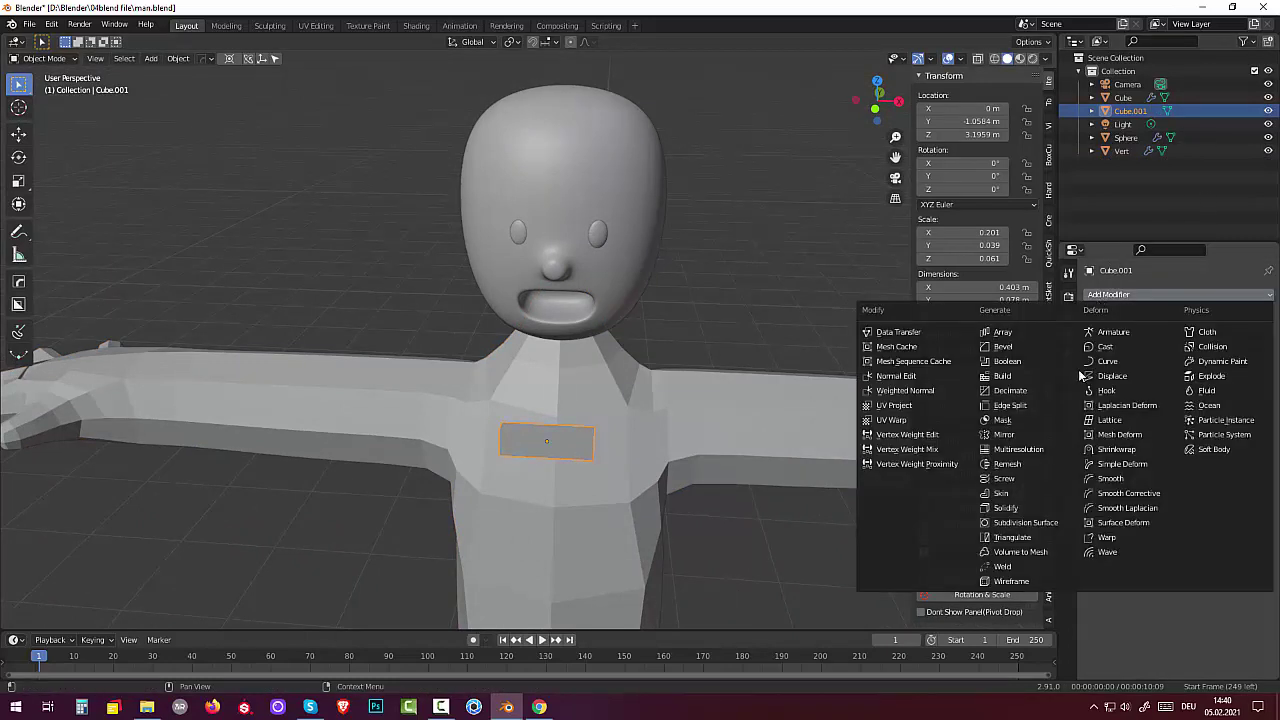
click(1025, 523)
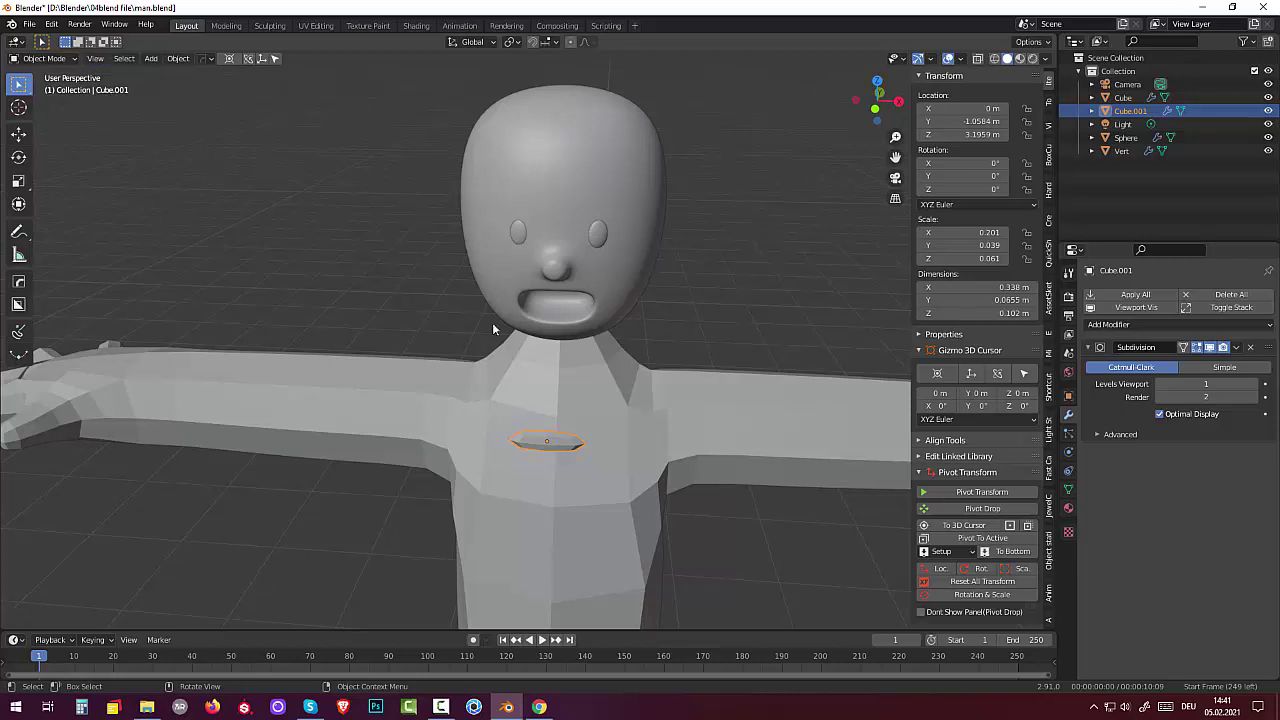
key(Tab)
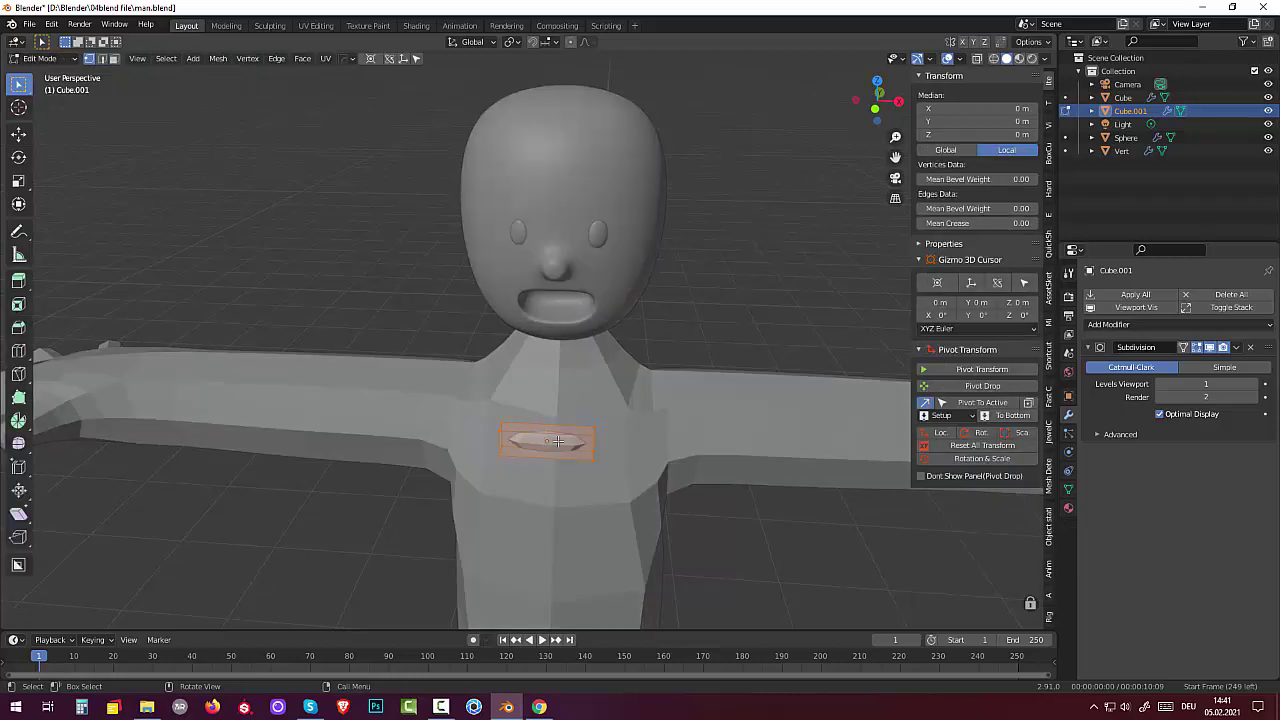
key(ctrl)
key(ctrl+r)
scroll(548, 447, up, 2)
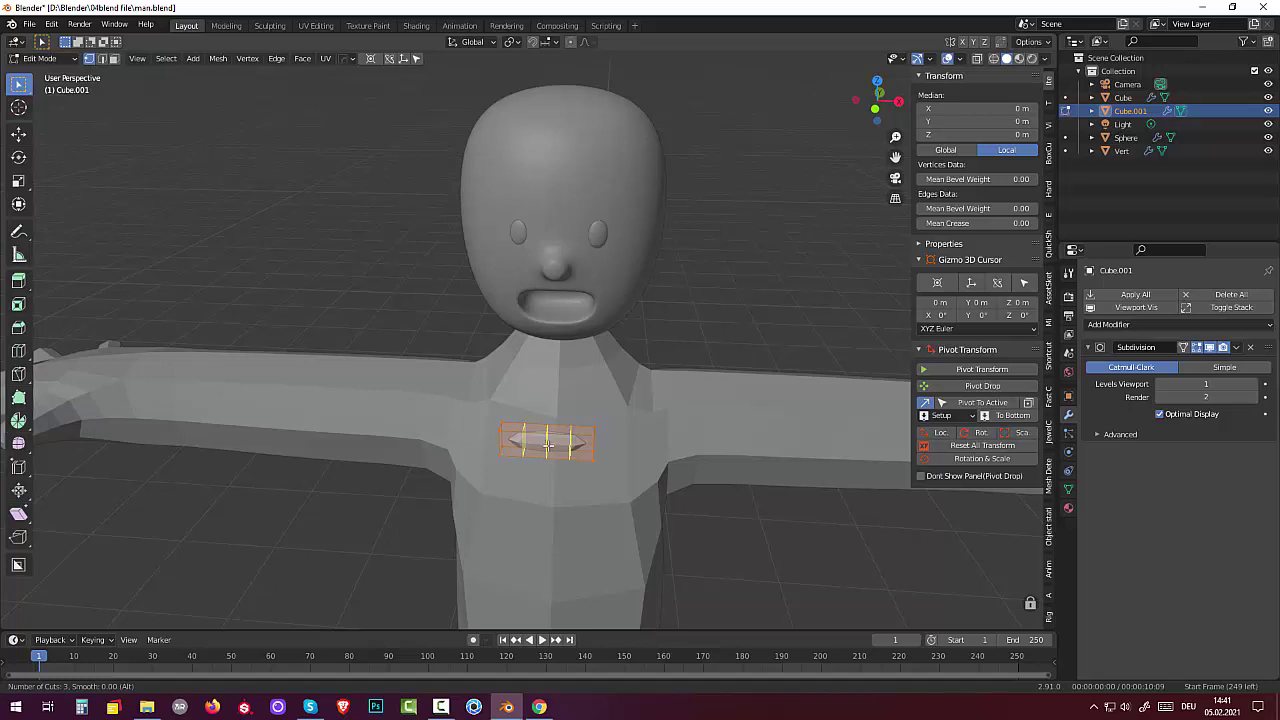
scroll(548, 447, up, 1)
click(547, 444)
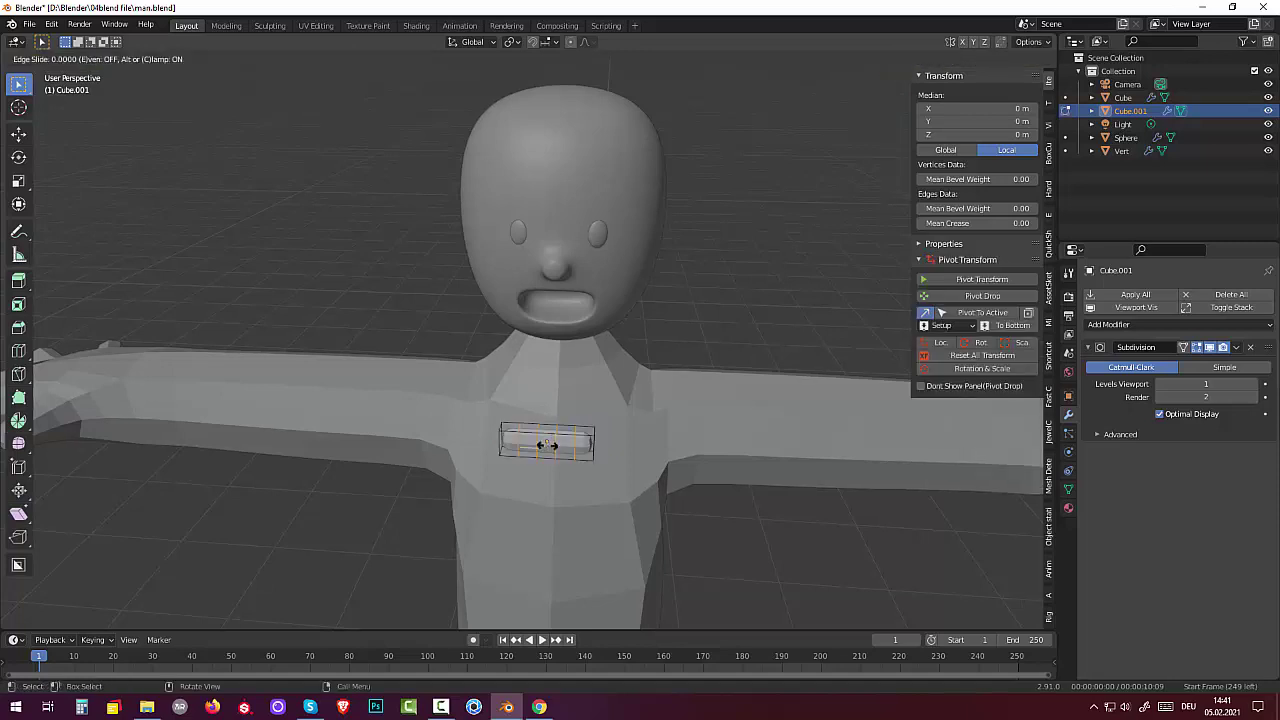
click(547, 444)
mouse_move(547, 444)
middle_down()
mouse_move(481, 494)
mouse_move(545, 559)
middle_up()
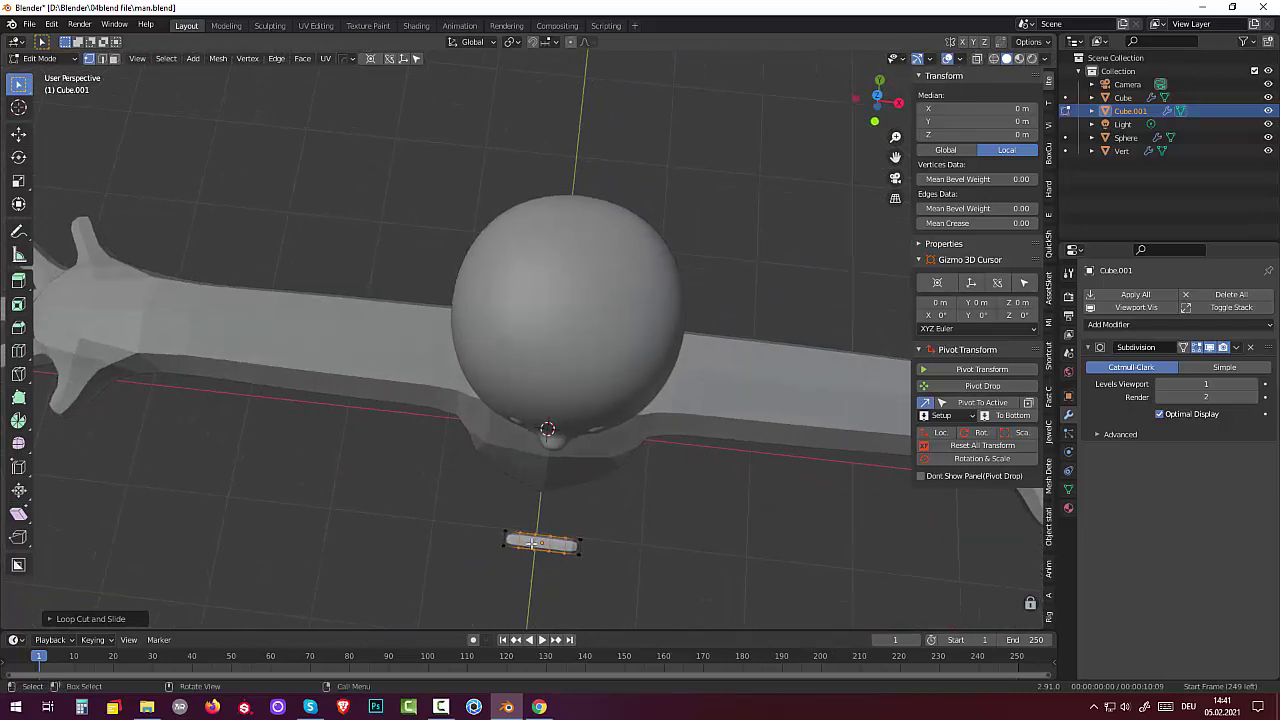
Select an edge loop on the bar in edge select mode
key(2)
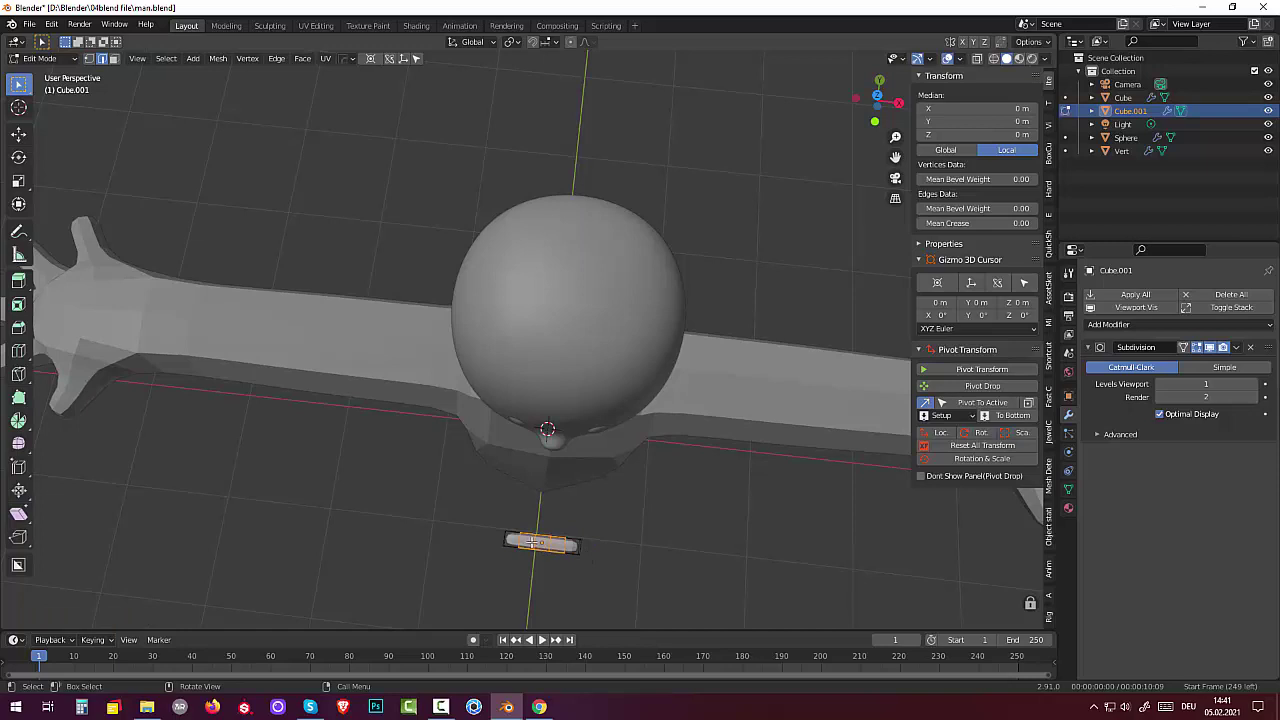
click(533, 542)
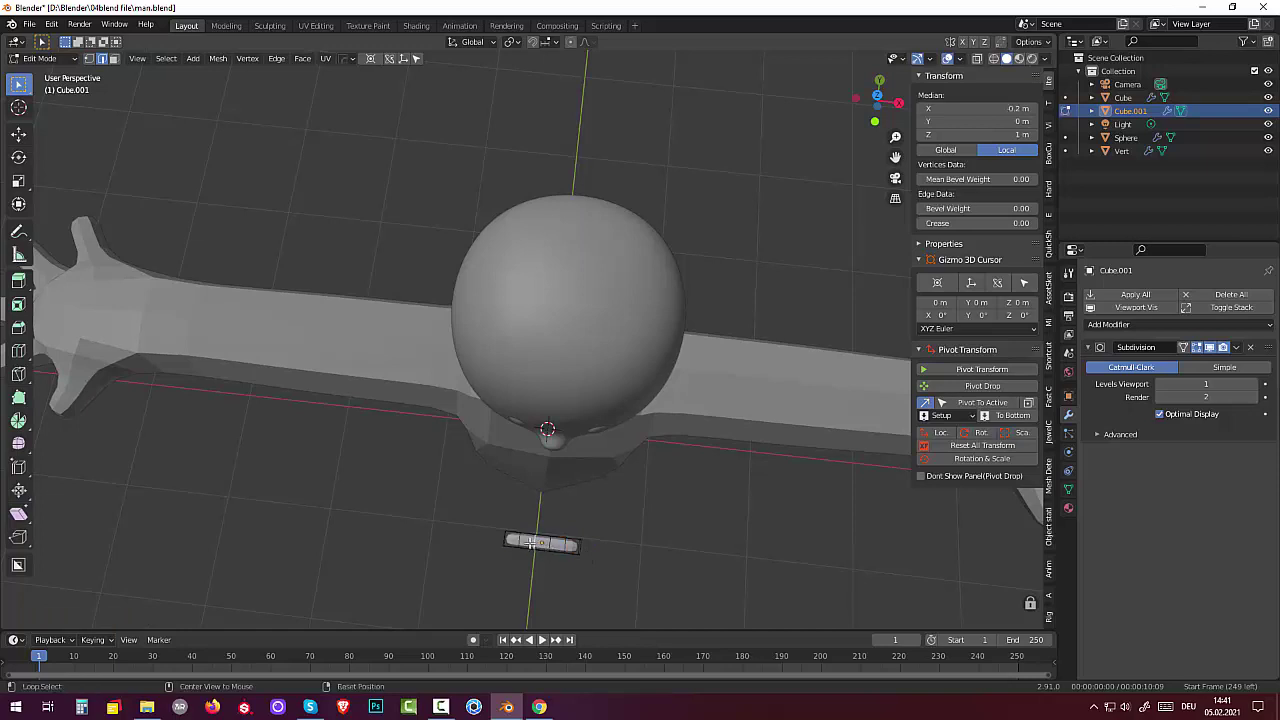
alt+click(537, 542)
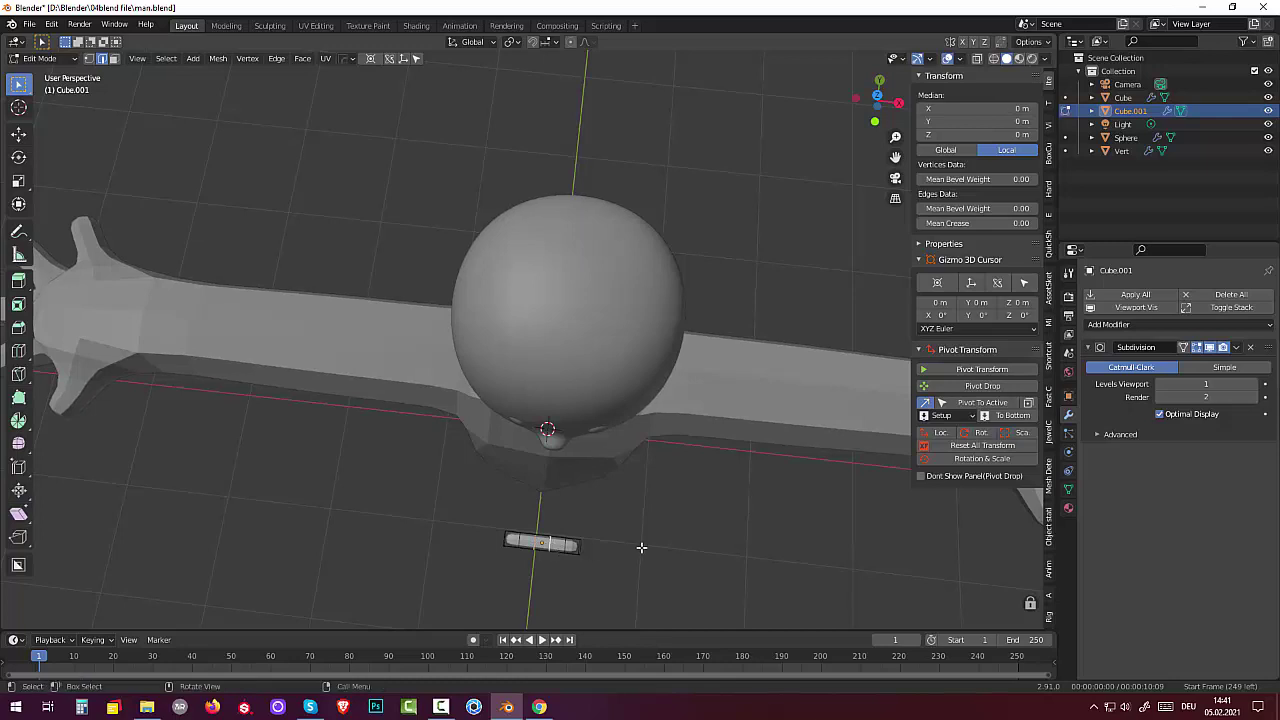
middle_drag(640, 543, 610, 420)
Drag the loop with proportional editing to bend the bar into a gentle arc
click(570, 42)
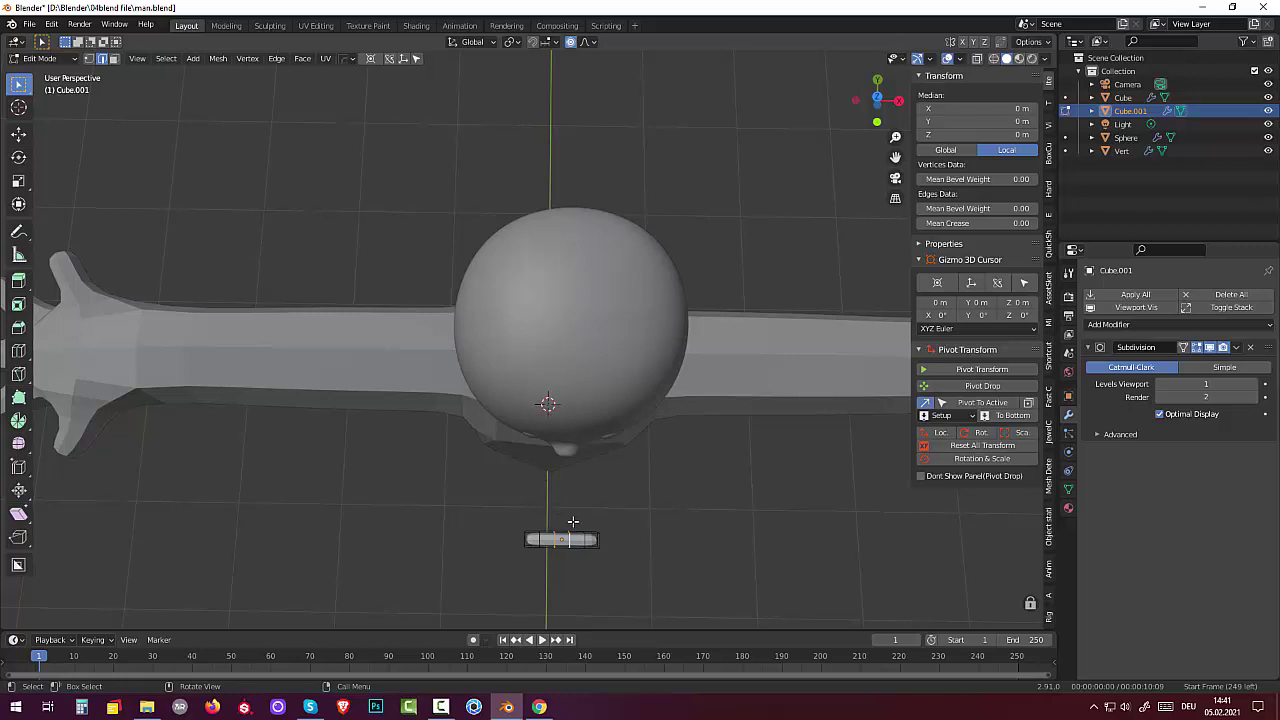
key(g)
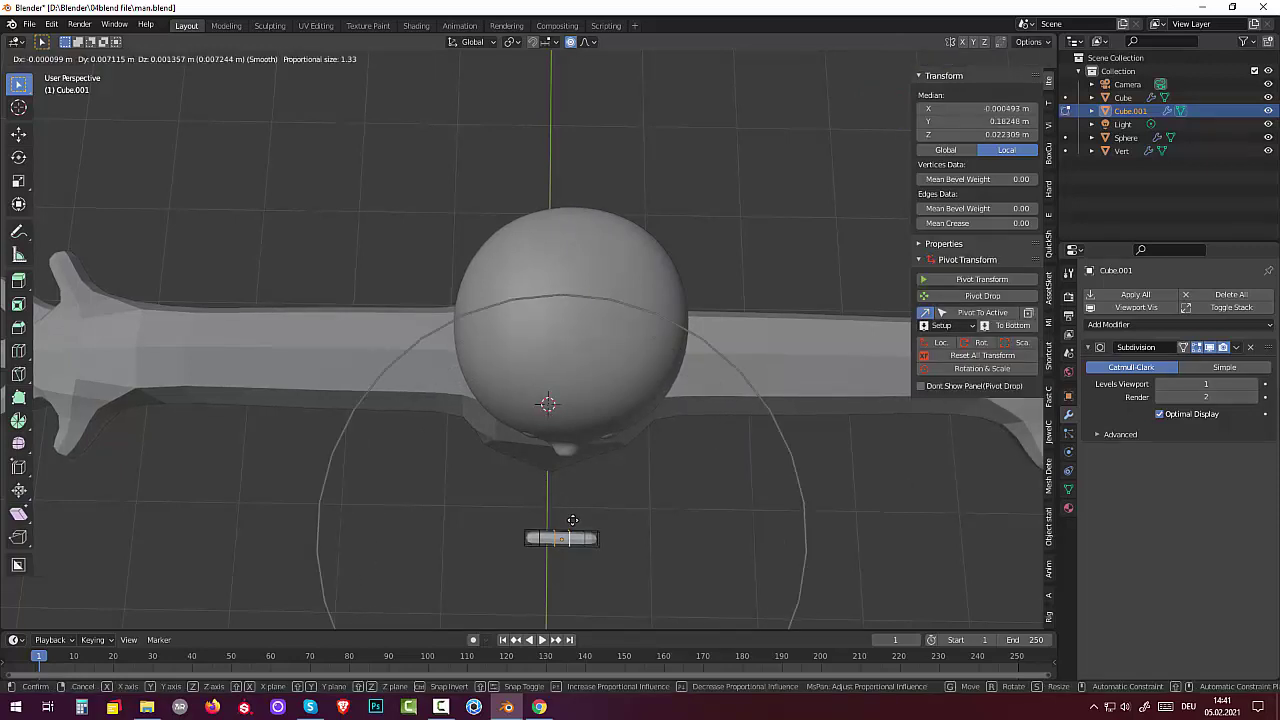
scroll(571, 518, up, 3)
scroll(571, 518, up, 4)
scroll(570, 520, up, 5)
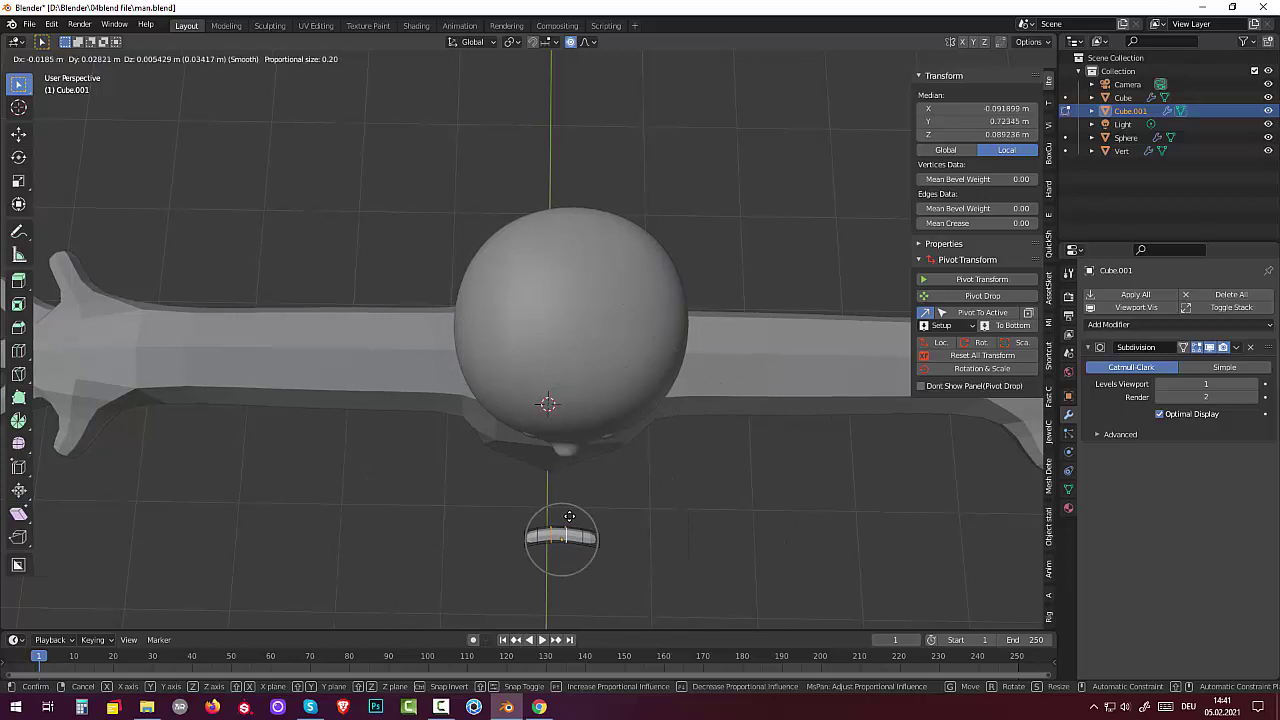
scroll(567, 524, up, 3)
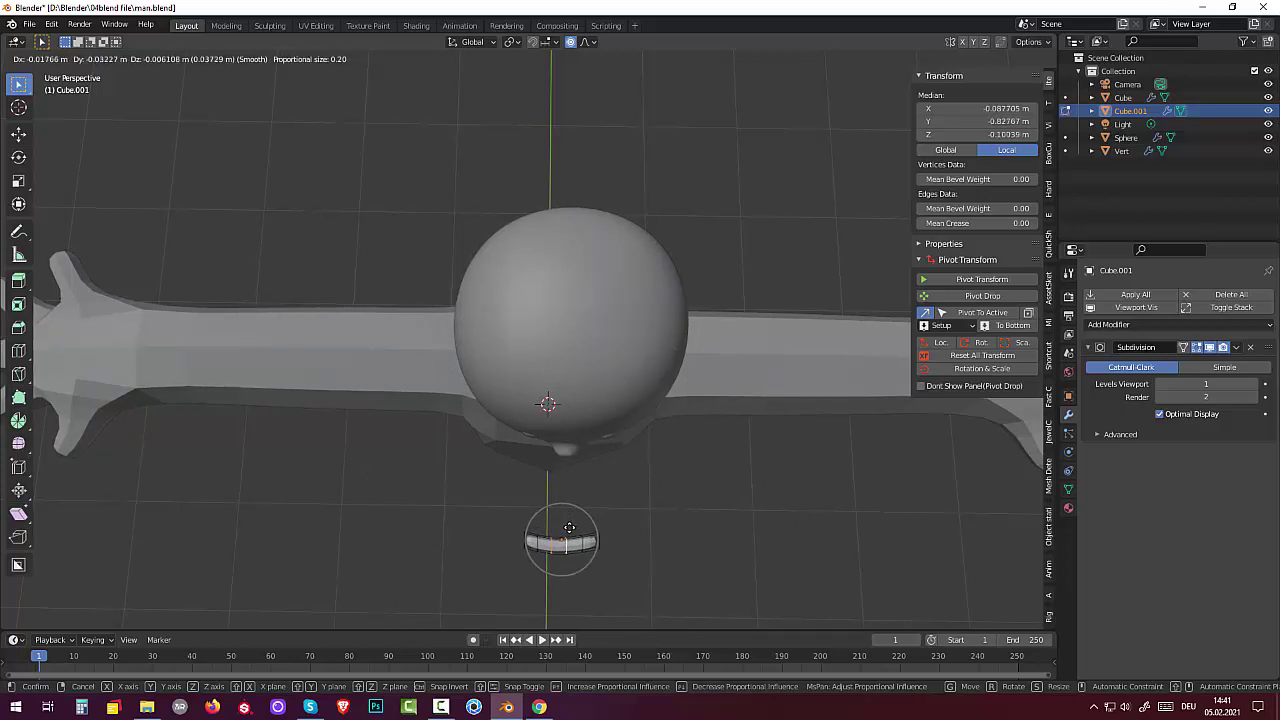
click(569, 527)
click(700, 546)
mouse_move(700, 546)
middle_down()
mouse_move(635, 454)
mouse_move(584, 473)
middle_up()
mouse_move(568, 489)
middle_down()
mouse_move(568, 517)
mouse_move(521, 489)
middle_up()
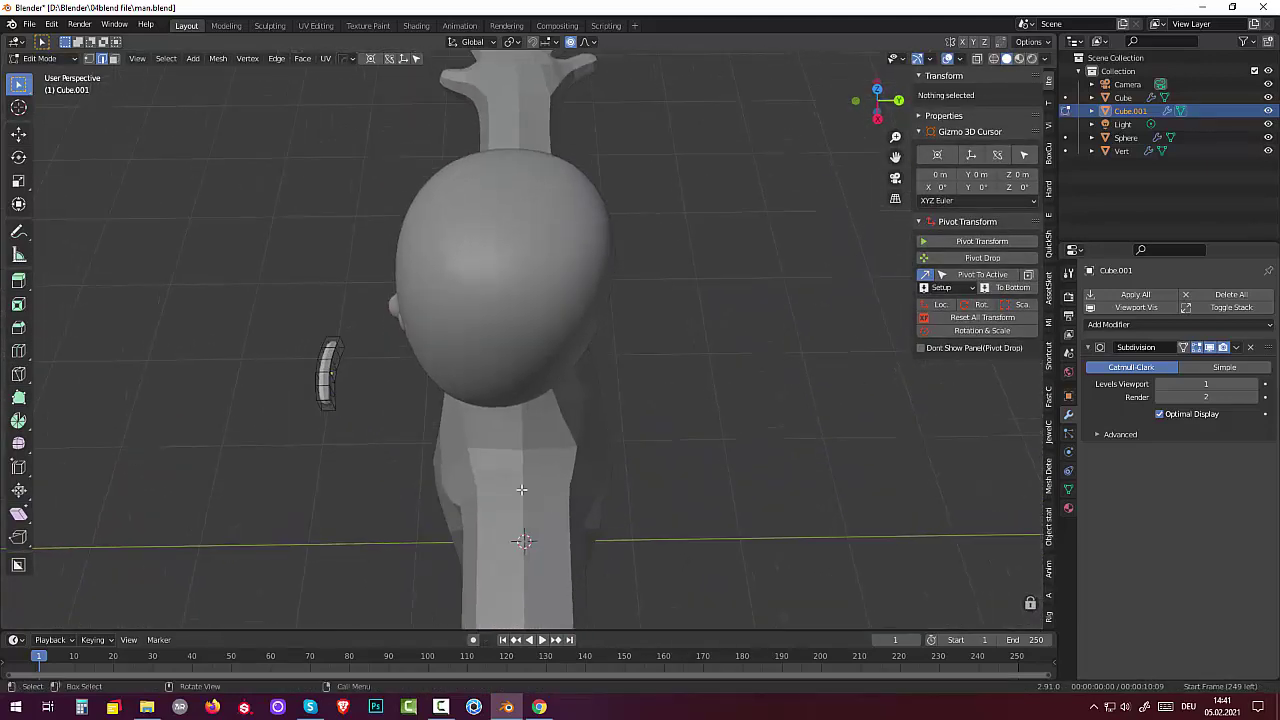
Return to Object Mode and scale the lip piece thinner along Y
click(50, 58)
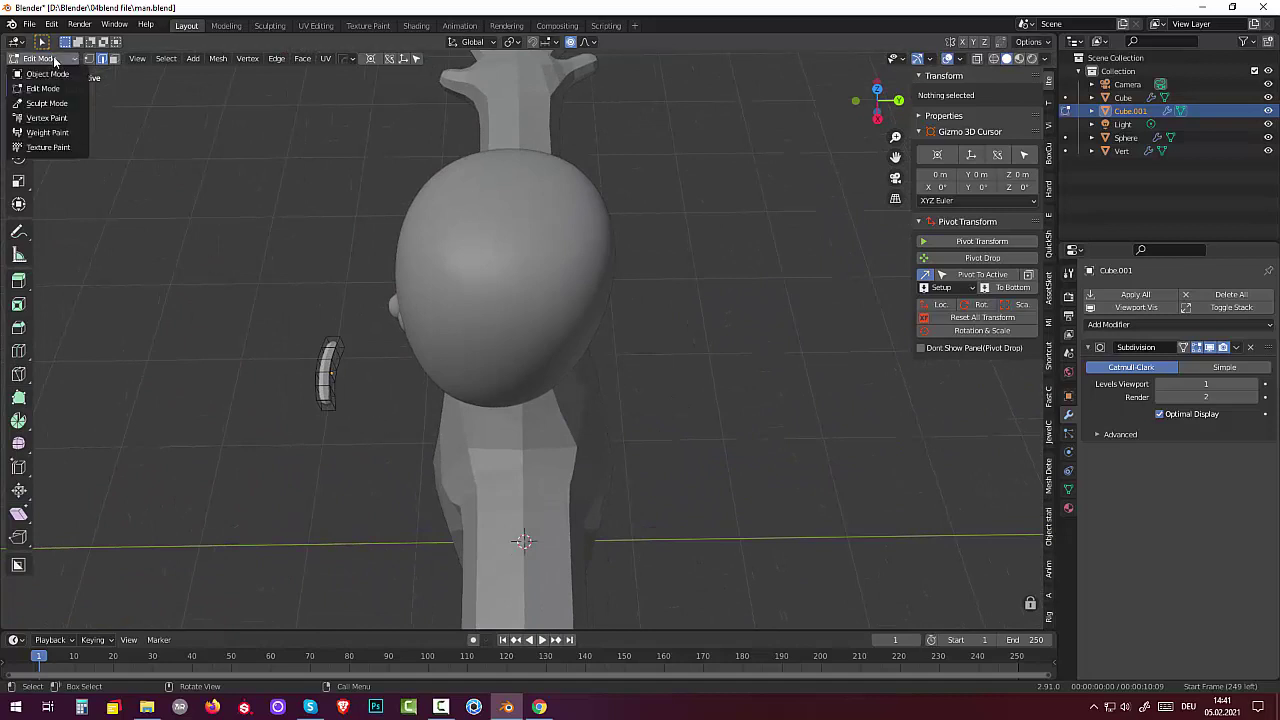
click(47, 74)
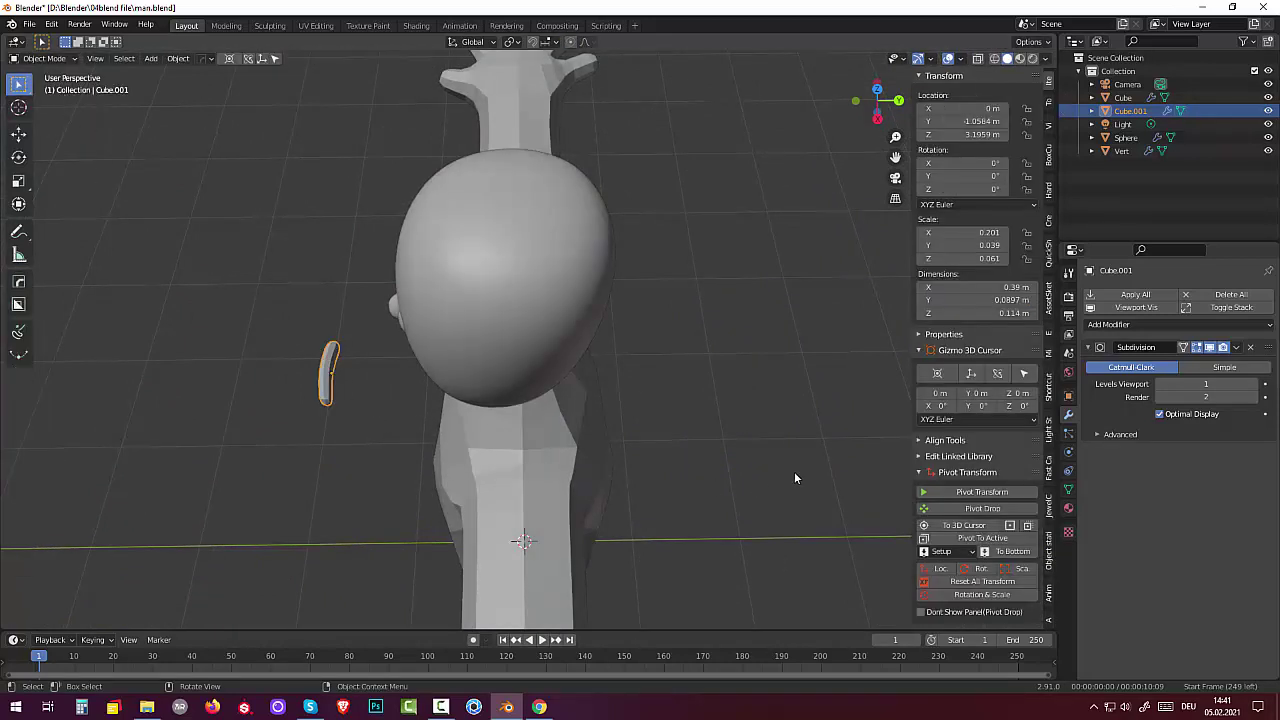
key(s)
key(y)
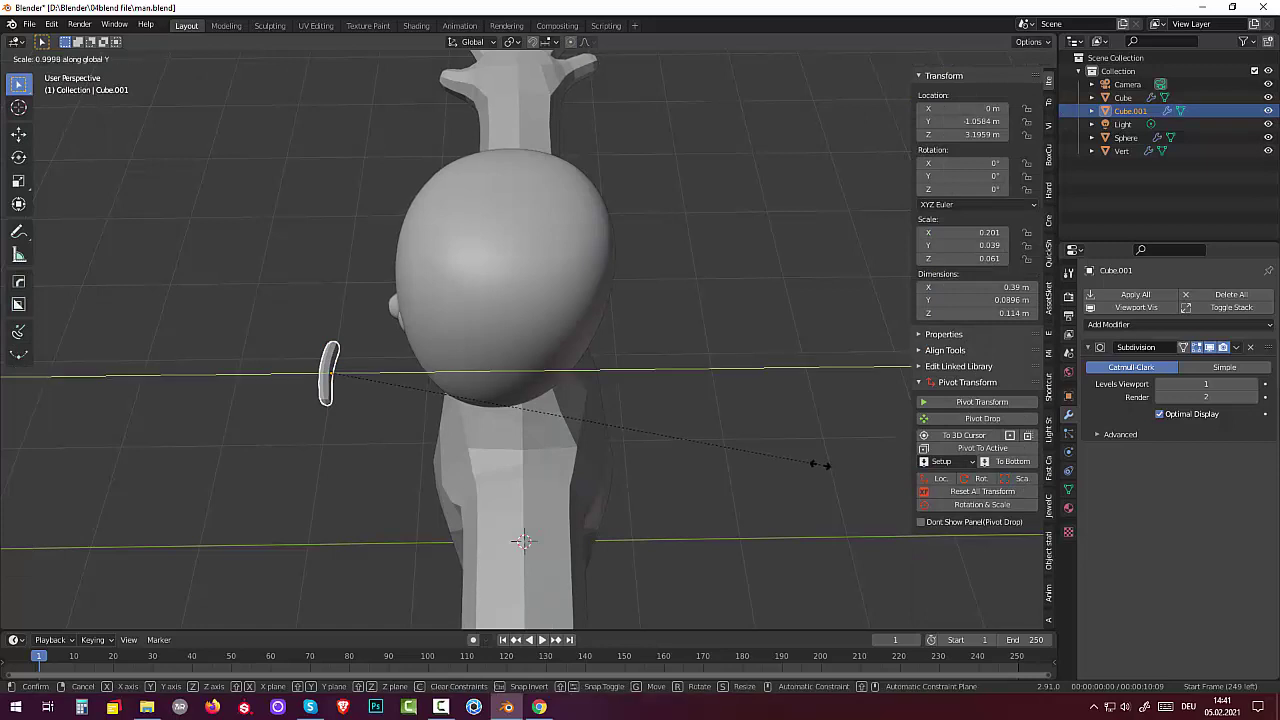
click(670, 444)
mouse_move(693, 419)
middle_down()
mouse_move(825, 401)
mouse_move(724, 584)
middle_up()
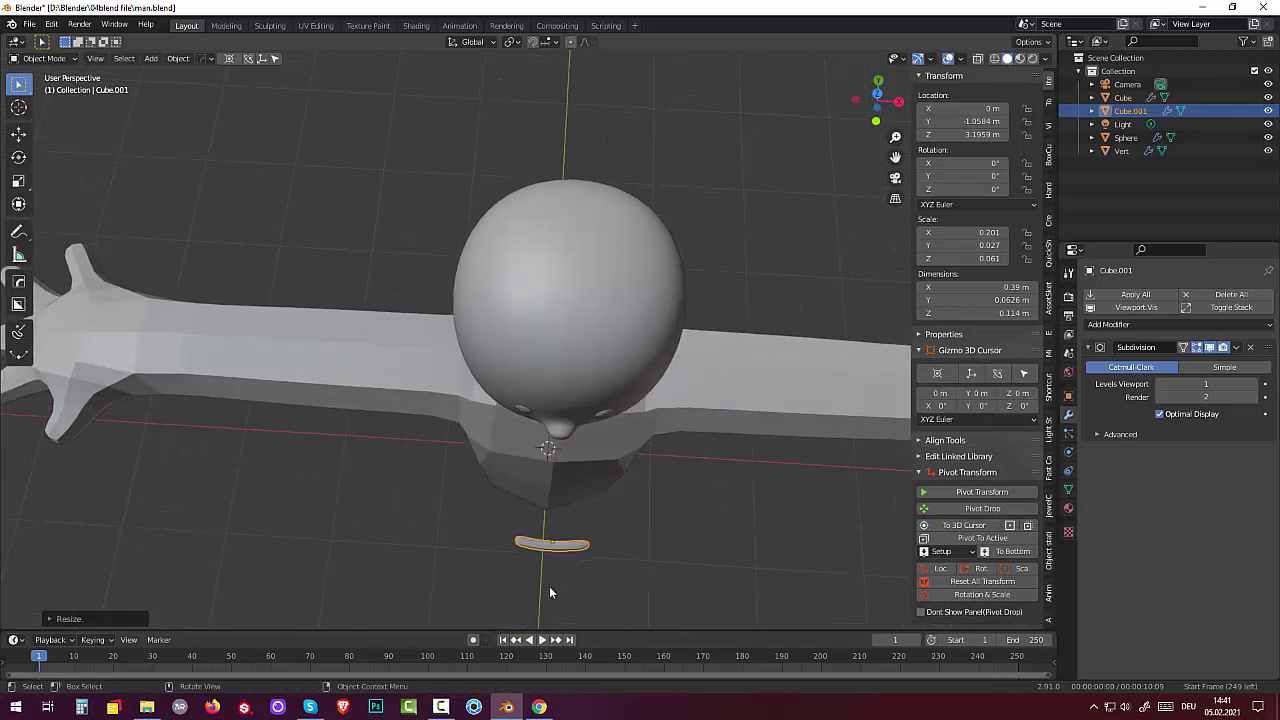
Move the middle edge loop with proportional falloff to deepen the arch, then deselect all
key(Tab)
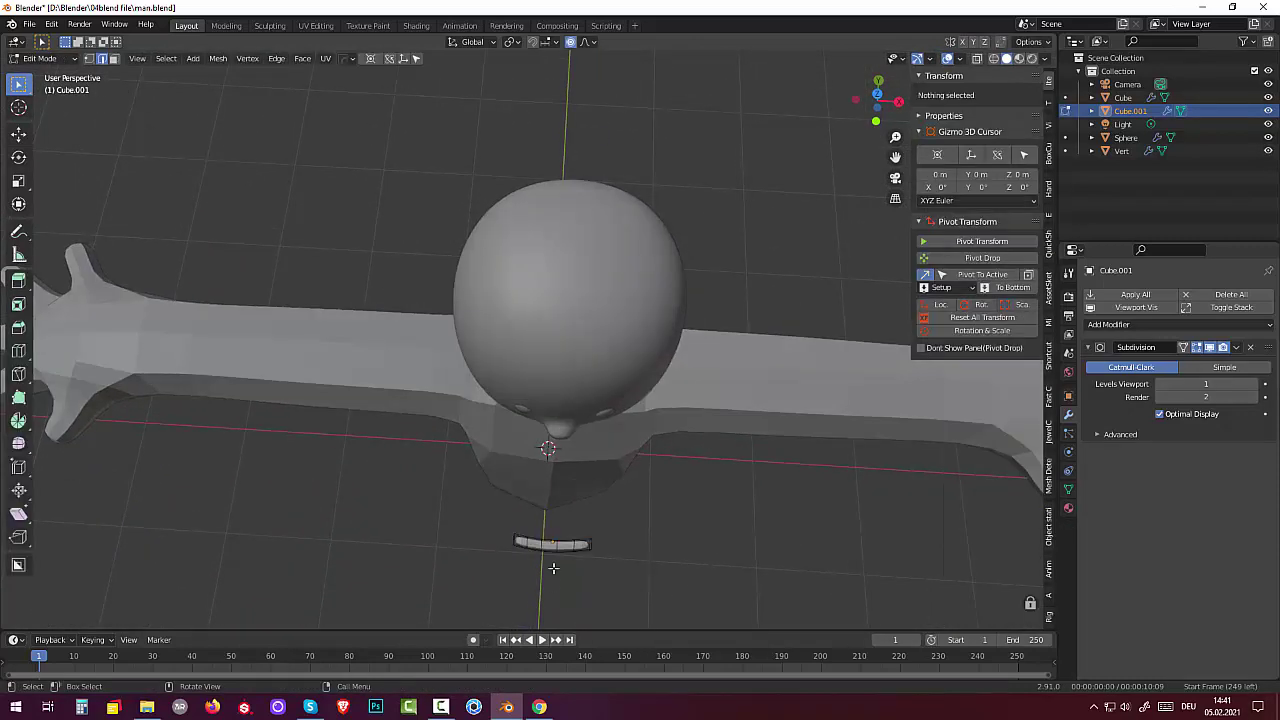
click(538, 545)
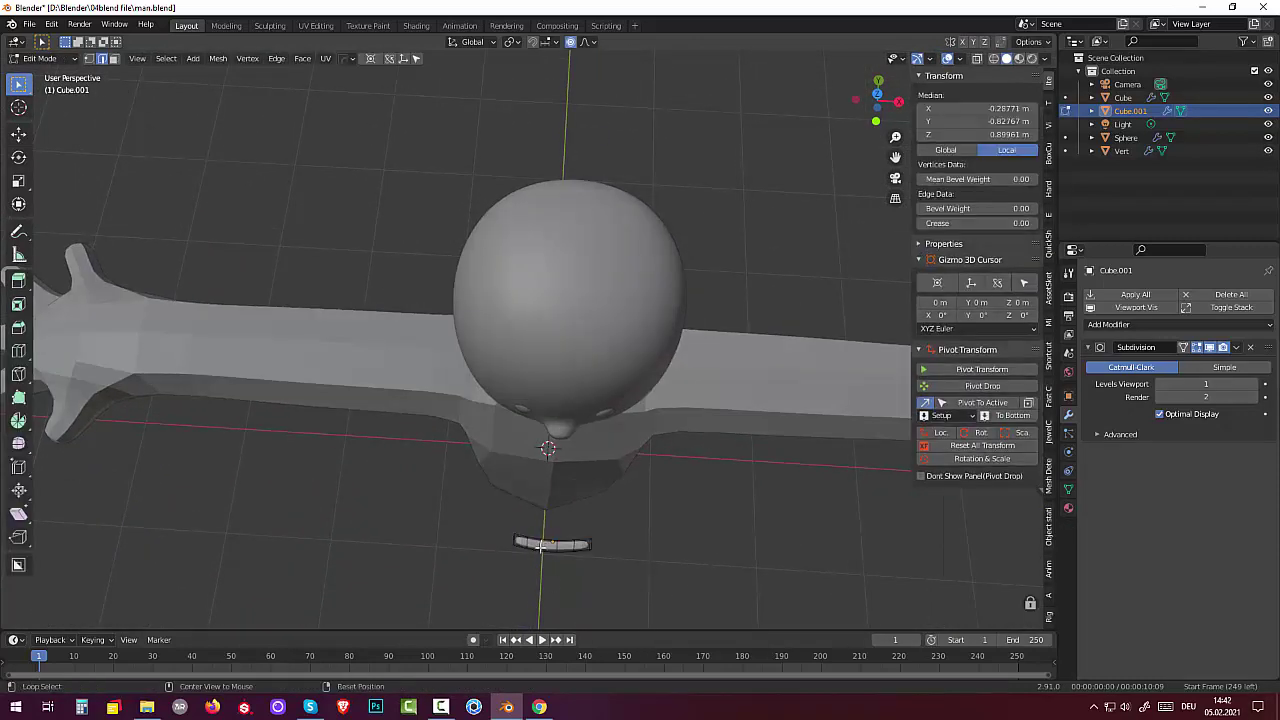
alt+click(546, 548)
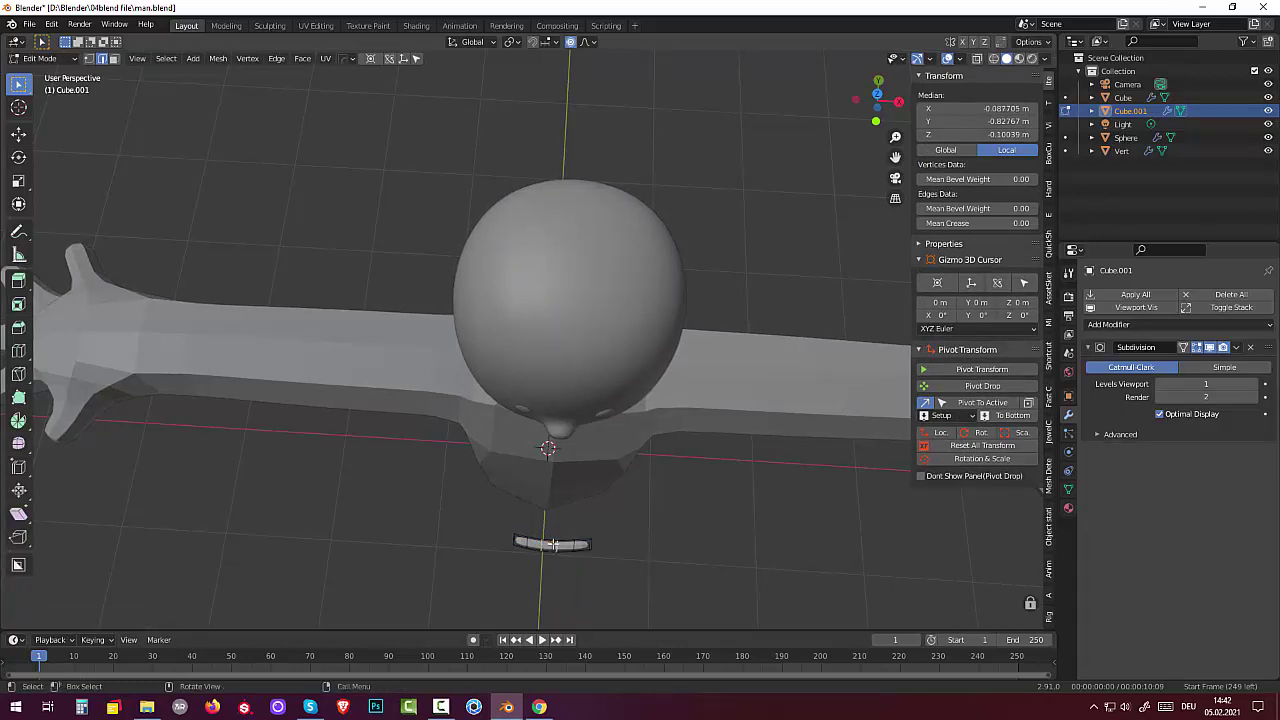
key(g)
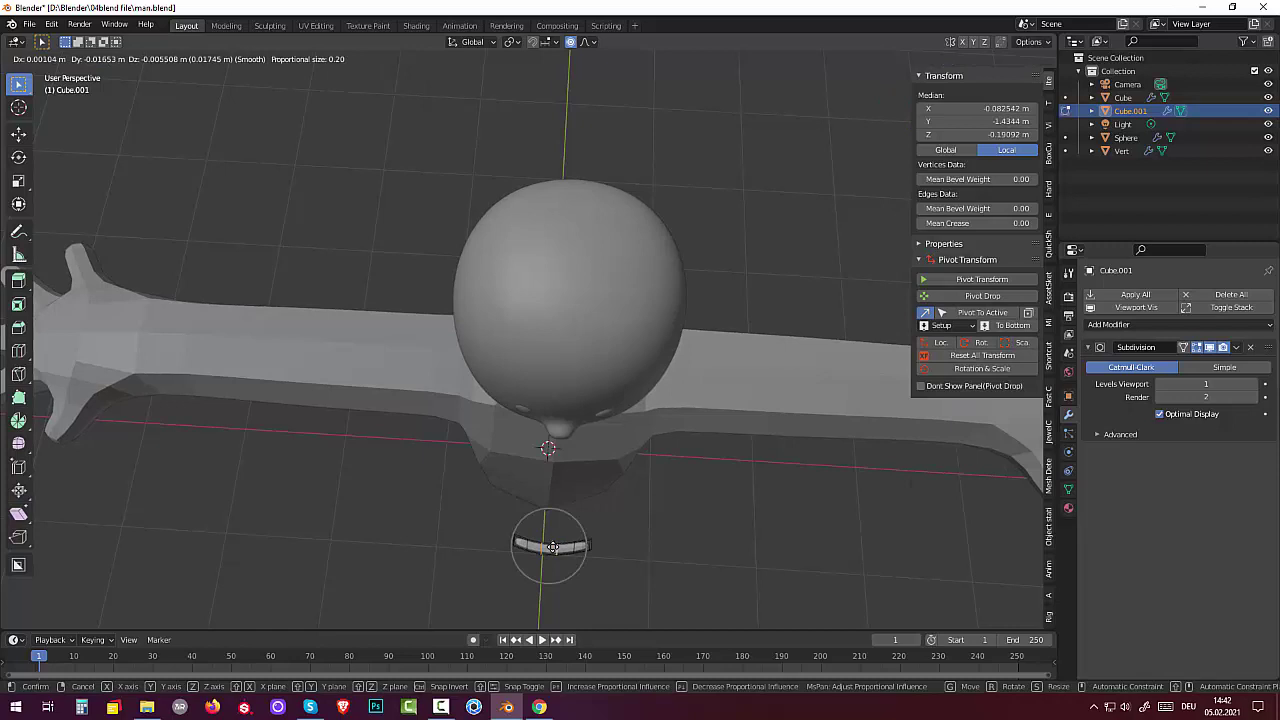
click(552, 547)
mouse_move(614, 557)
middle_down()
mouse_move(613, 440)
mouse_move(515, 473)
middle_up()
scroll(613, 440, up, 2)
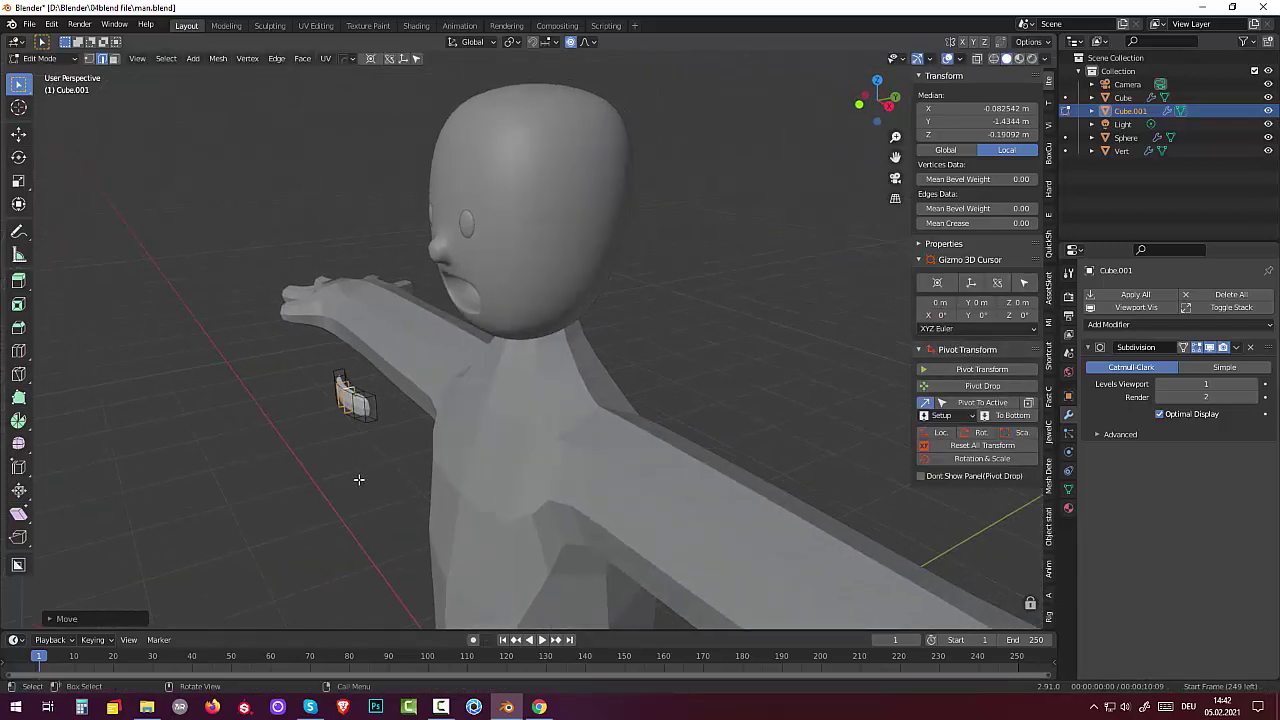
key(alt+a)
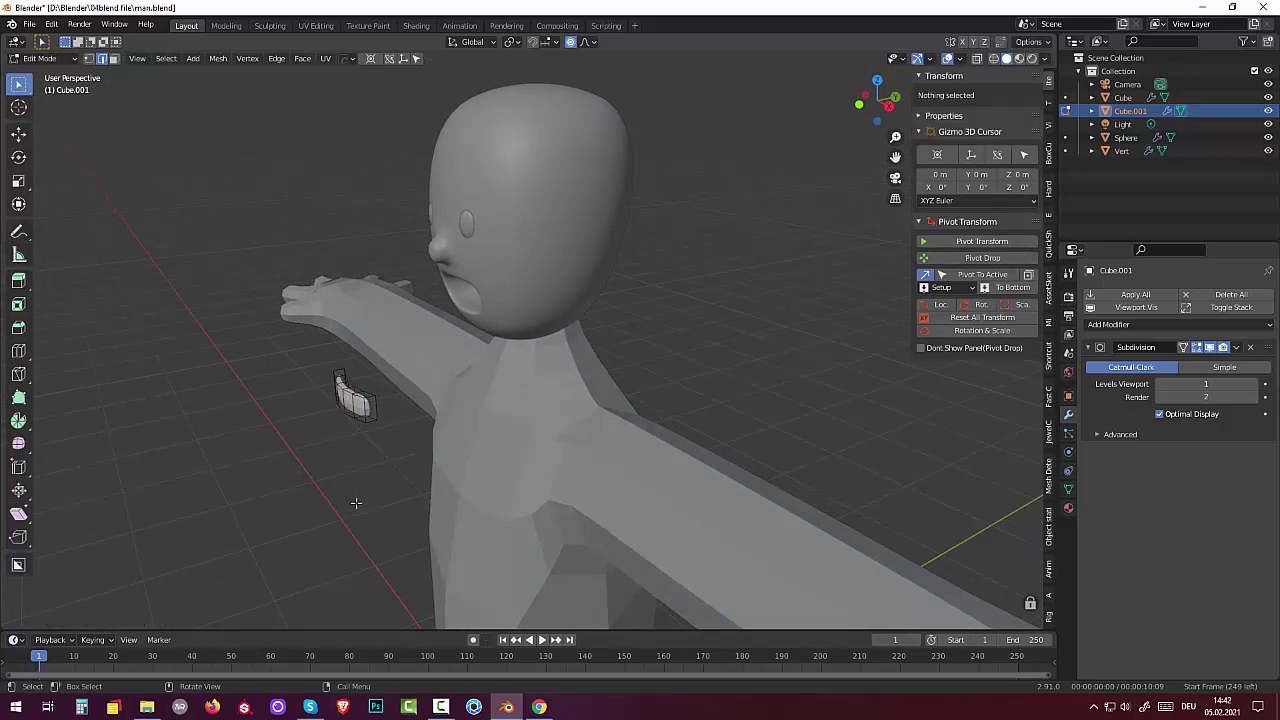
Move the curved piece along Y and Z onto the face at mouth height
key(Tab)
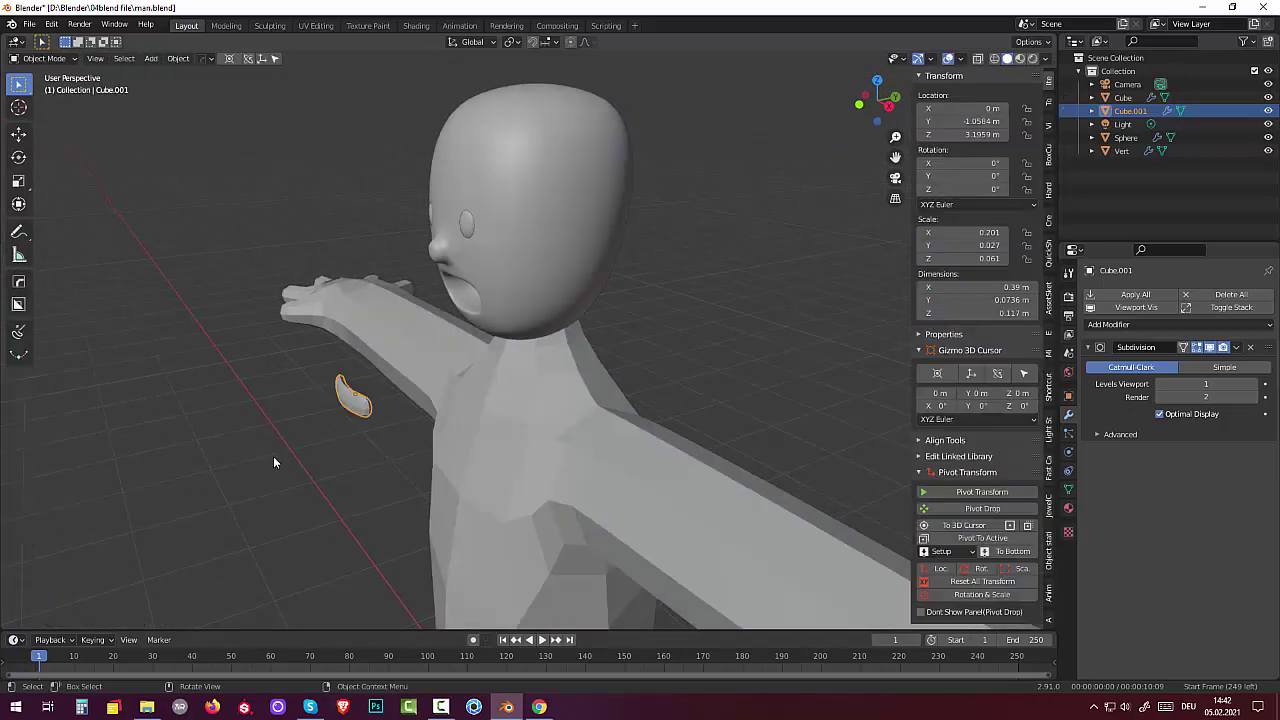
key(g)
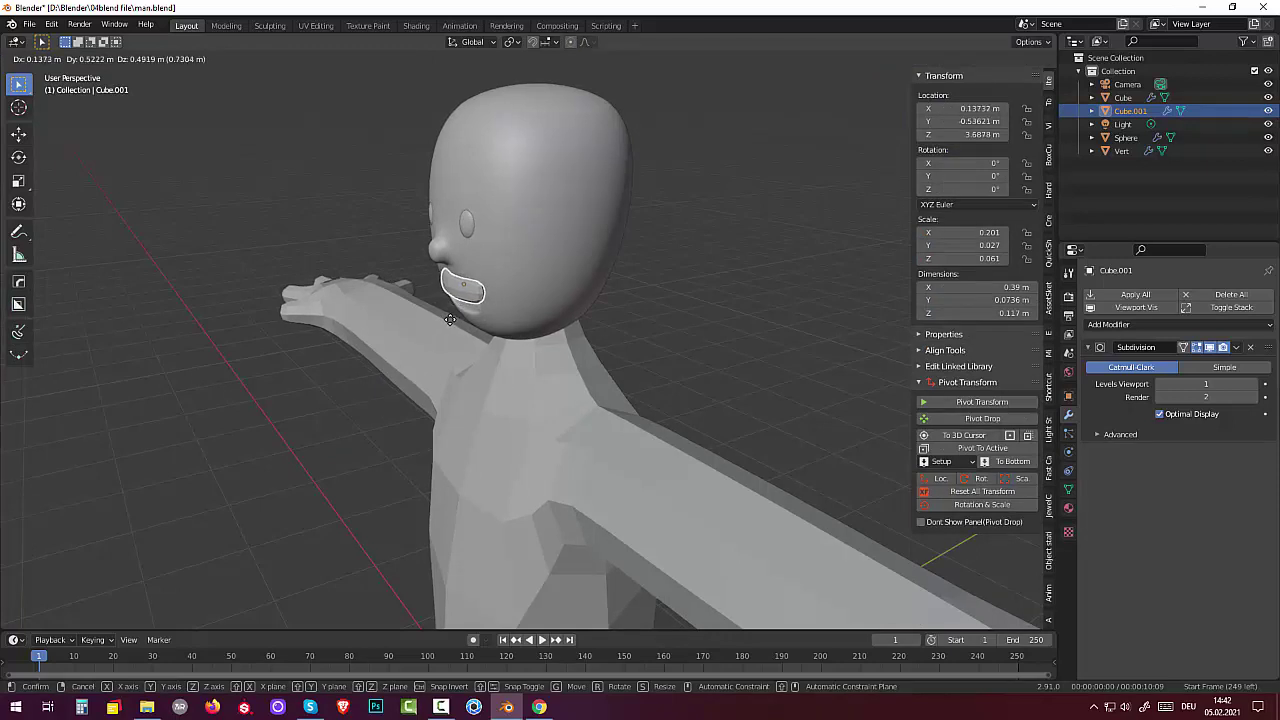
key(y)
click(455, 266)
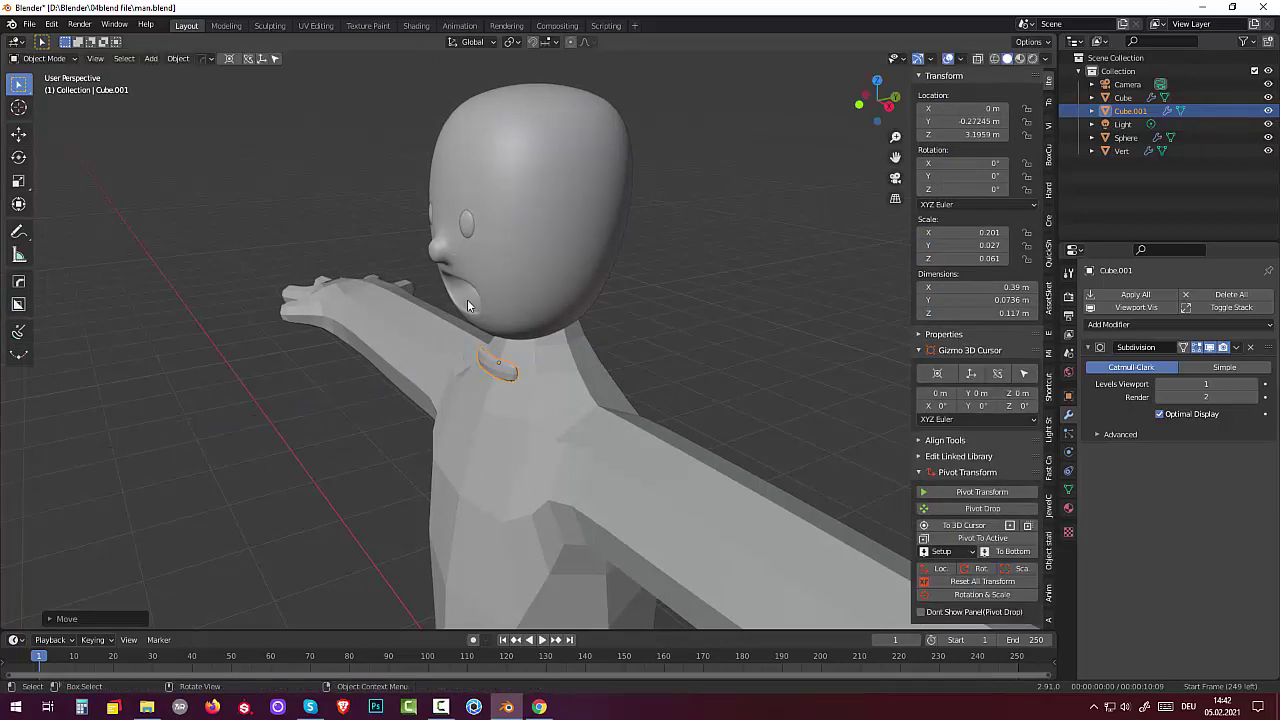
key(g)
key(z)
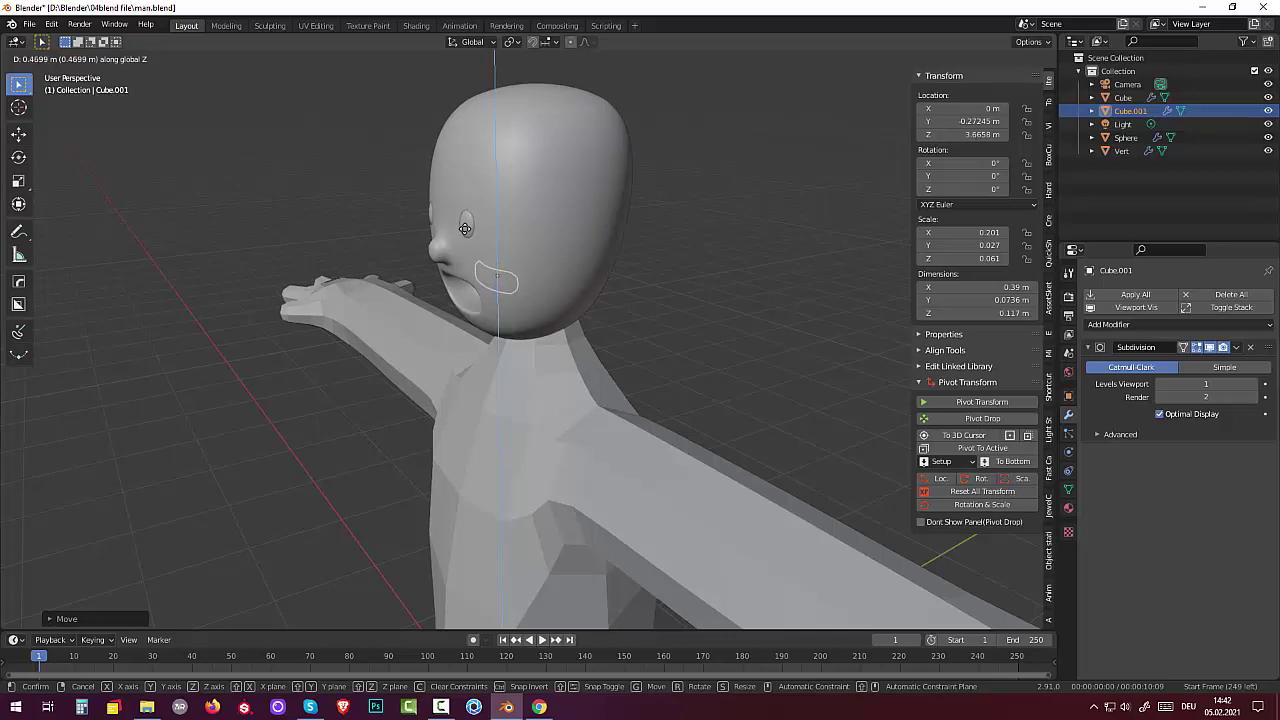
click(474, 240)
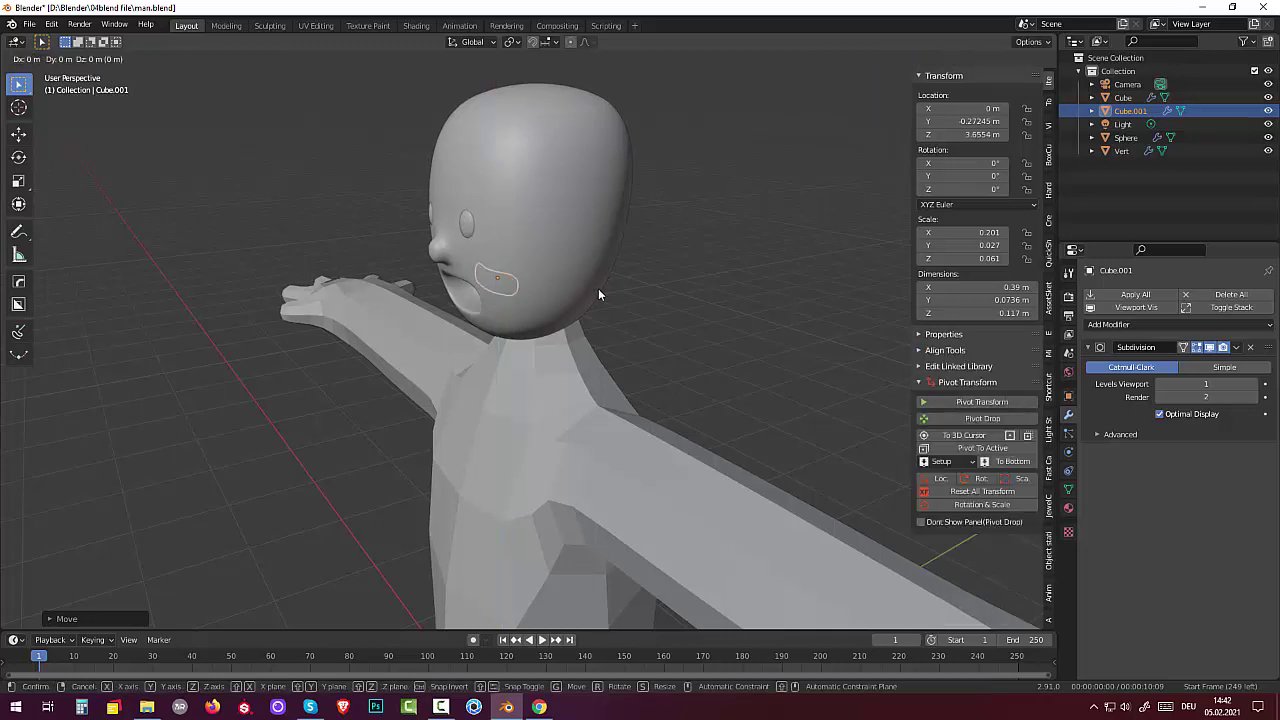
key(g)
key(y)
click(570, 289)
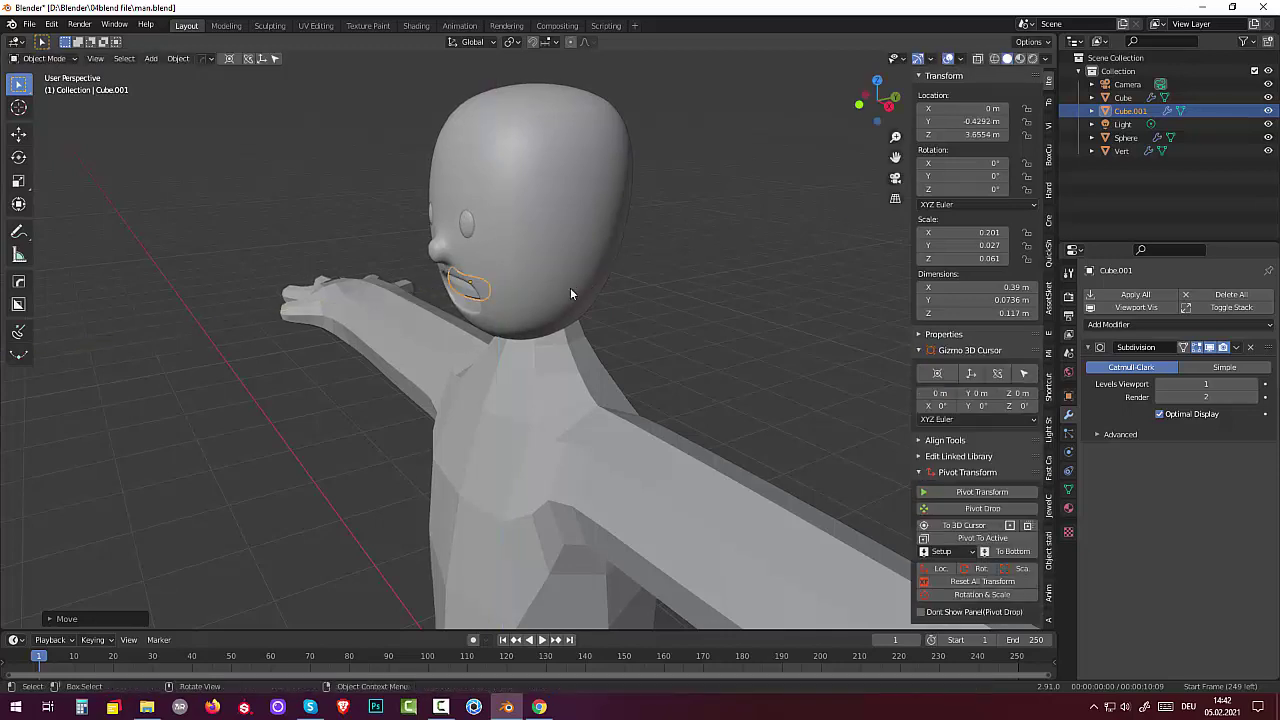
mouse_move(570, 287)
middle_down()
mouse_move(512, 299)
mouse_move(568, 300)
mouse_move(585, 269)
middle_up()
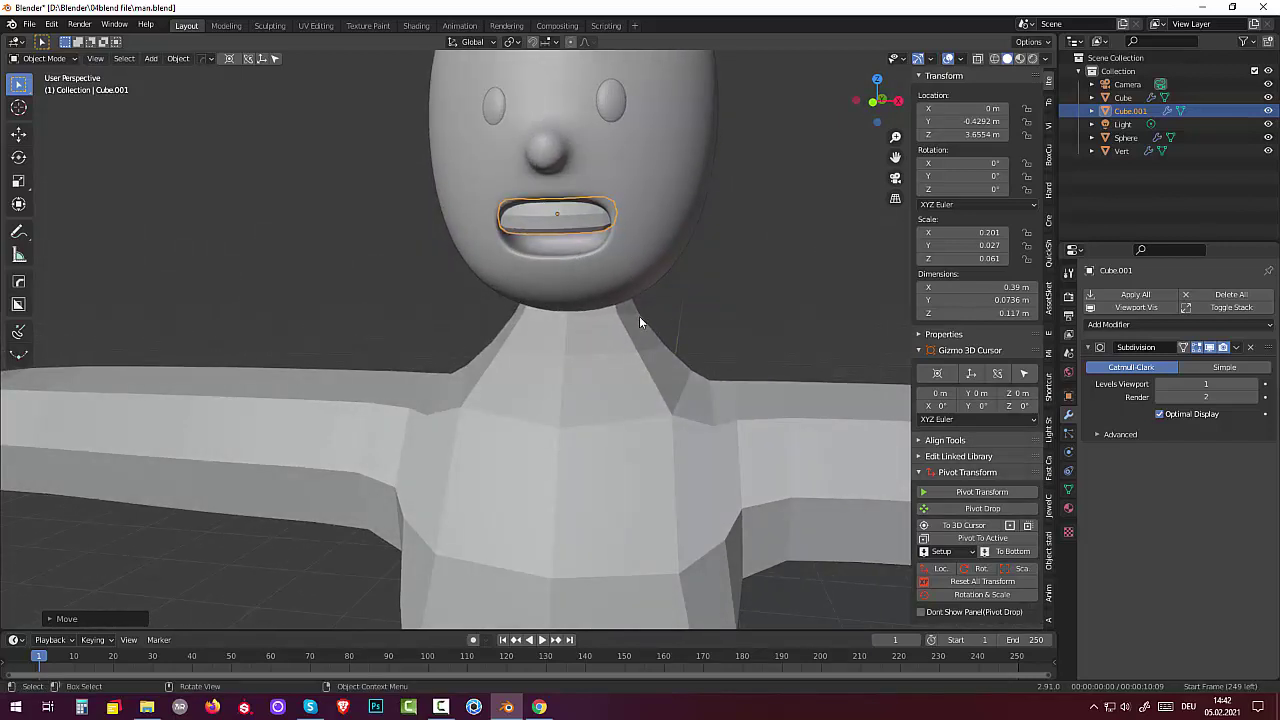
Raise the lip piece slightly above the mouth and narrow it along X
key(g)
key(z)
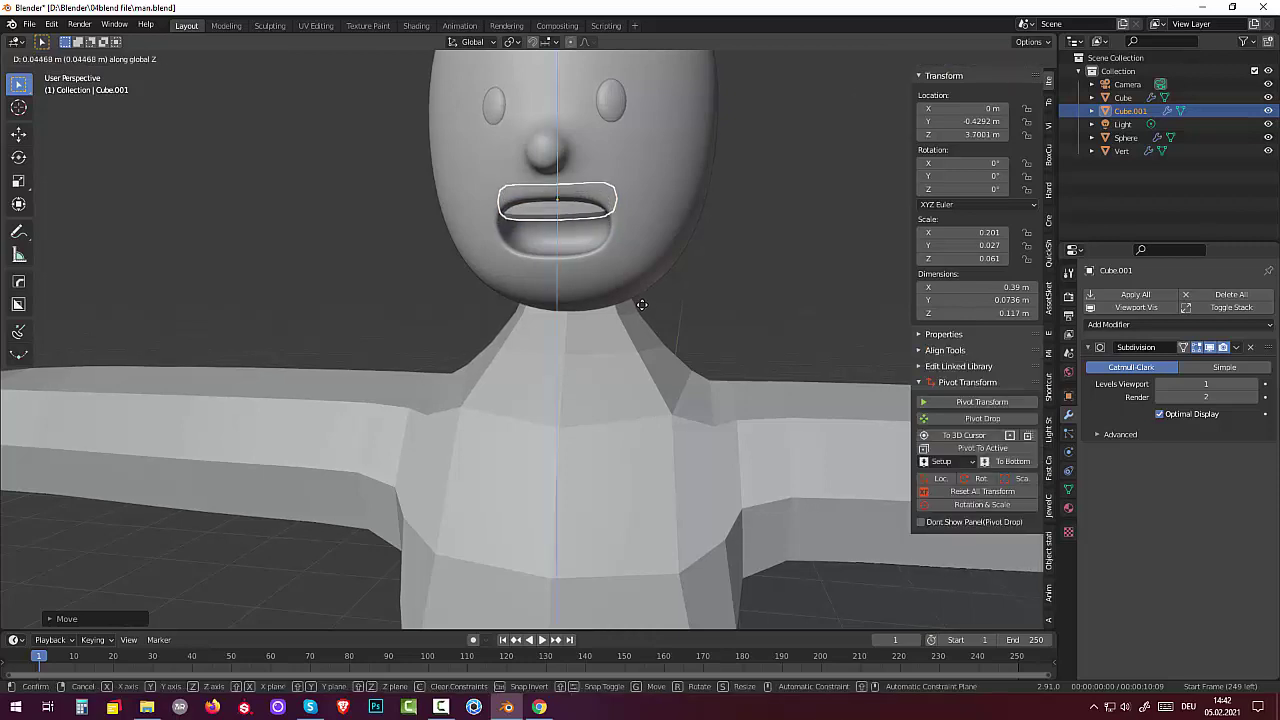
click(642, 312)
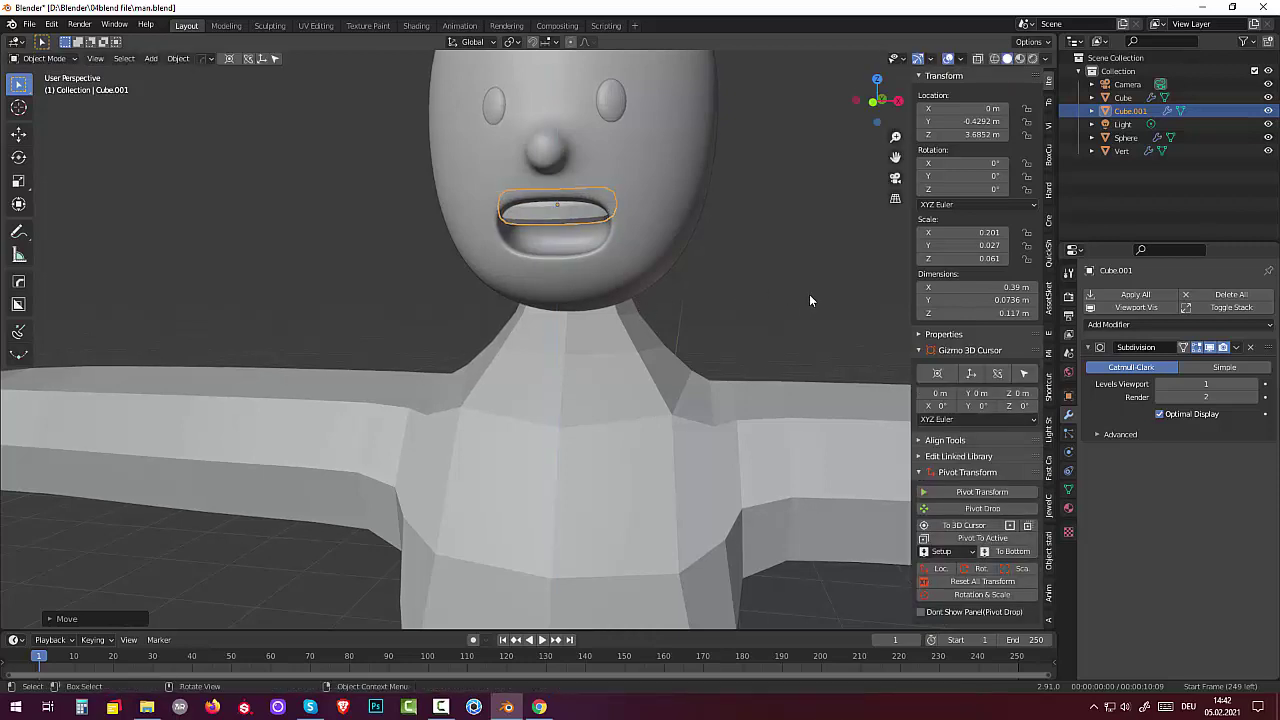
key(s)
key(x)
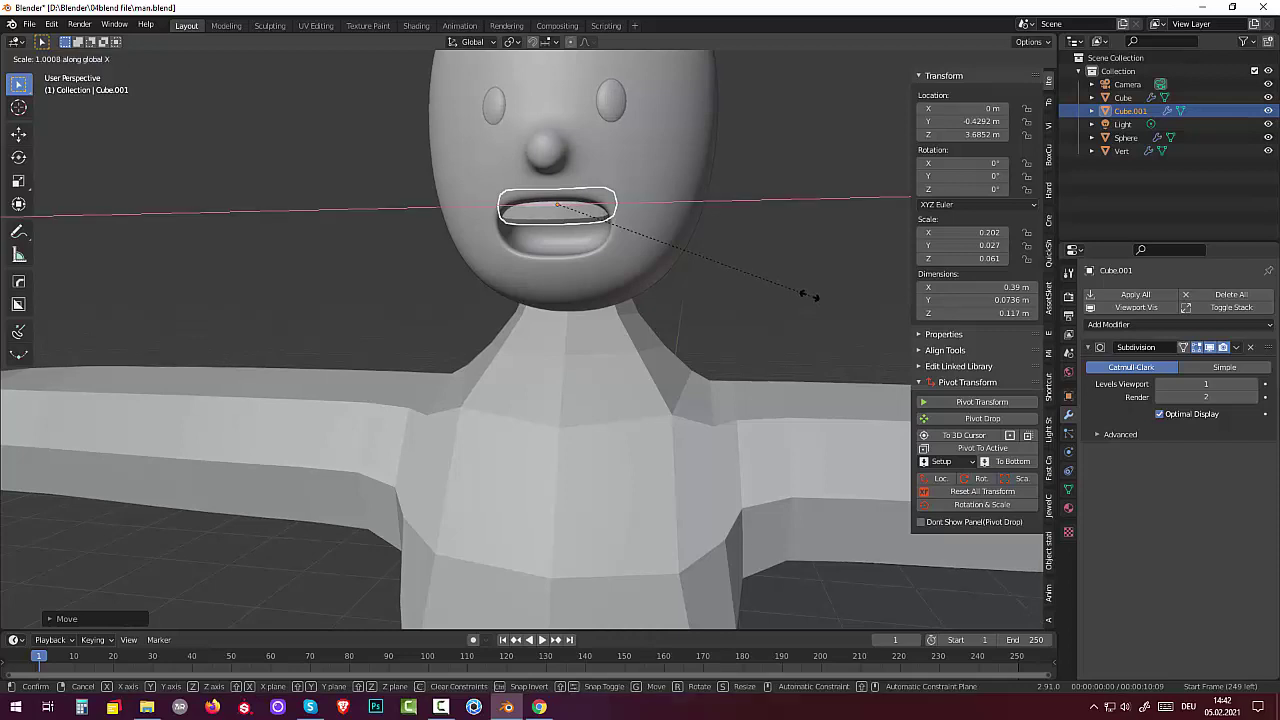
click(763, 289)
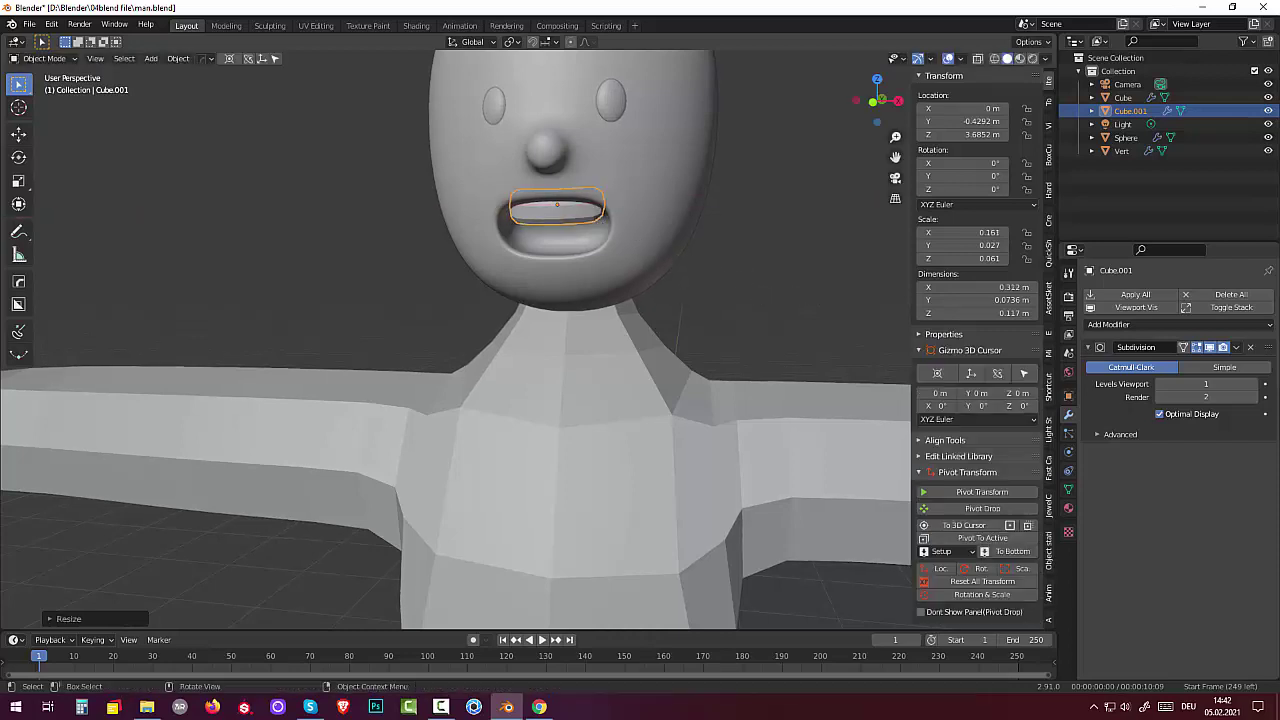
middle_drag(766, 296, 660, 298)
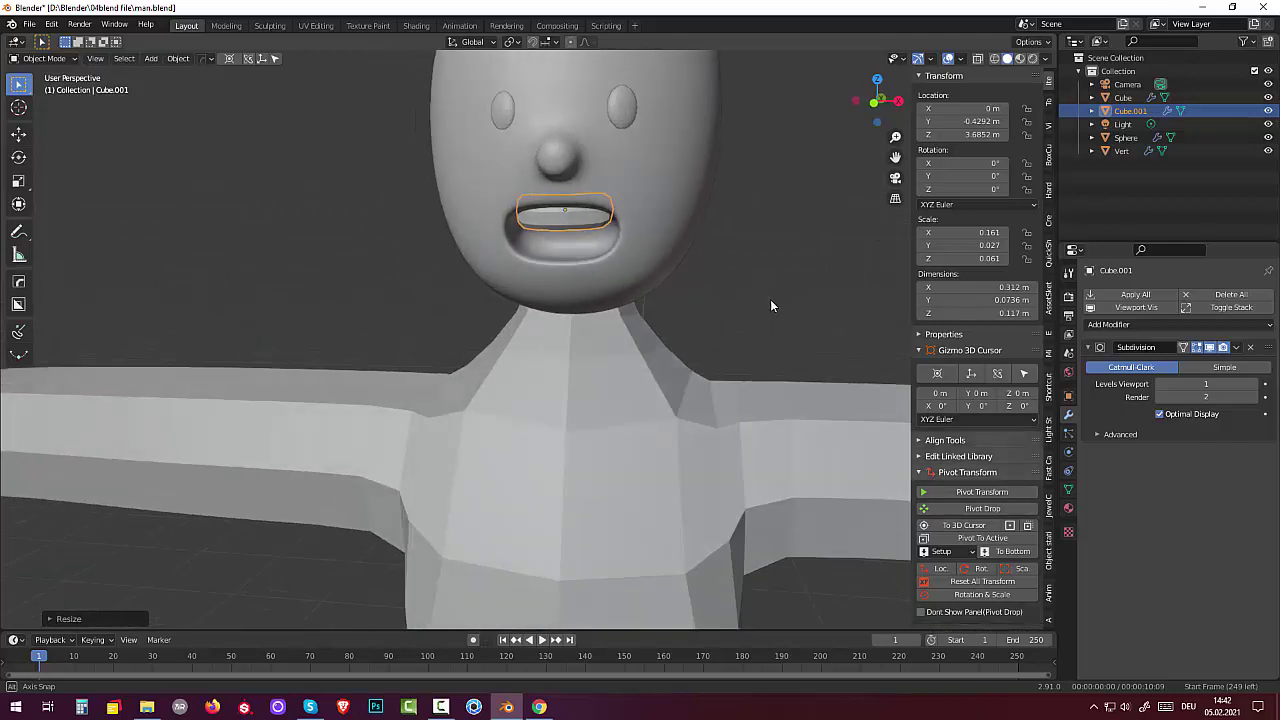
middle_drag(660, 298, 590, 256)
Give the upper lip subdivision level 2 and smooth shading
click(572, 218)
right_click(572, 218)
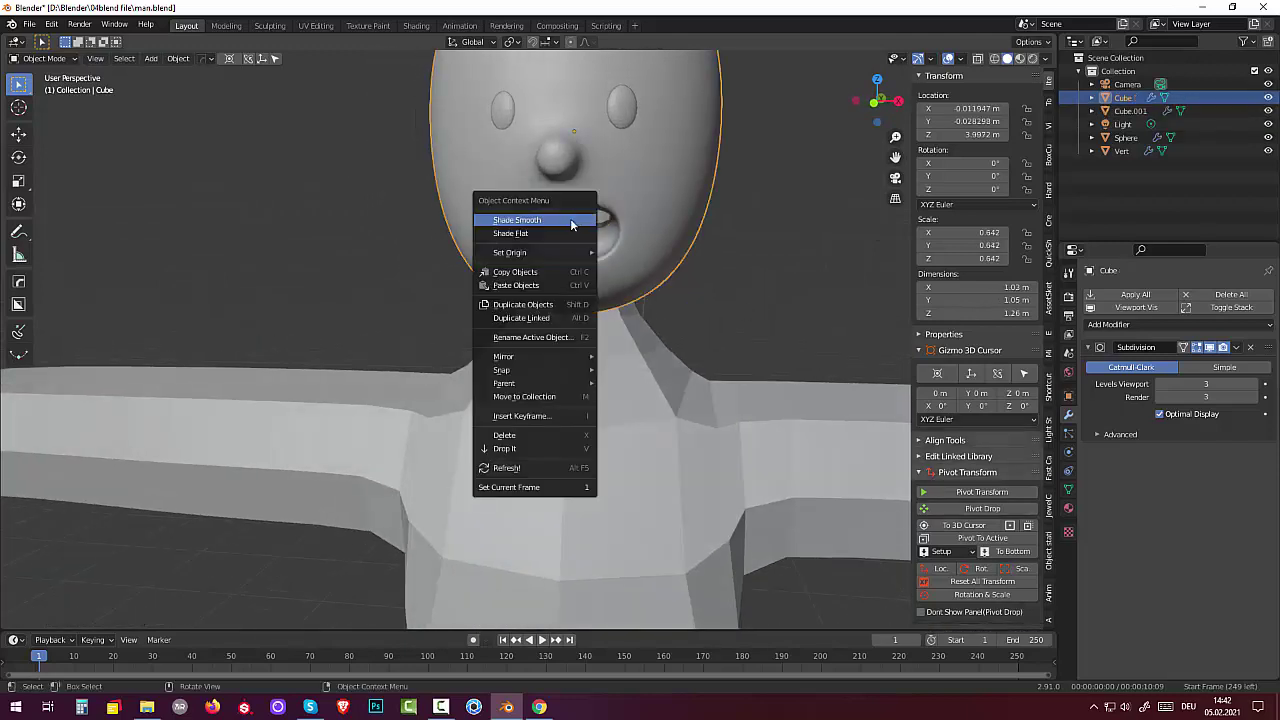
click(554, 218)
click(567, 224)
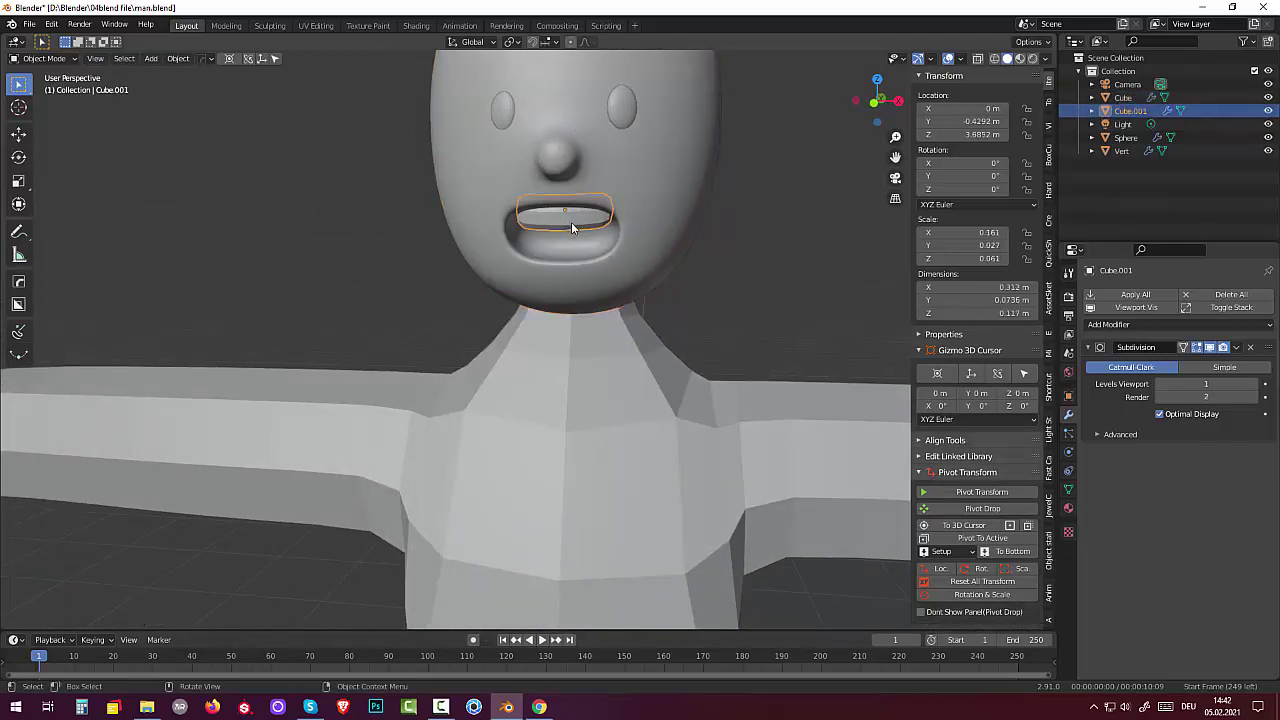
key(ctrl+2)
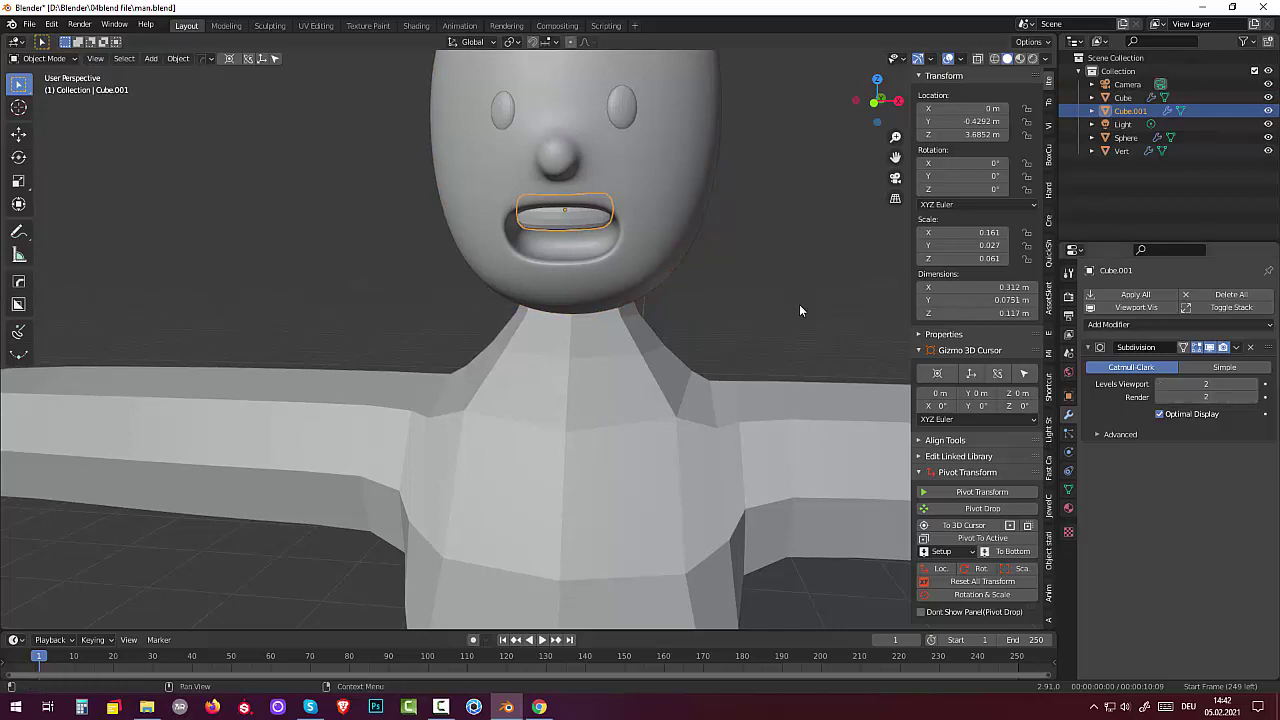
right_click(571, 228)
click(541, 222)
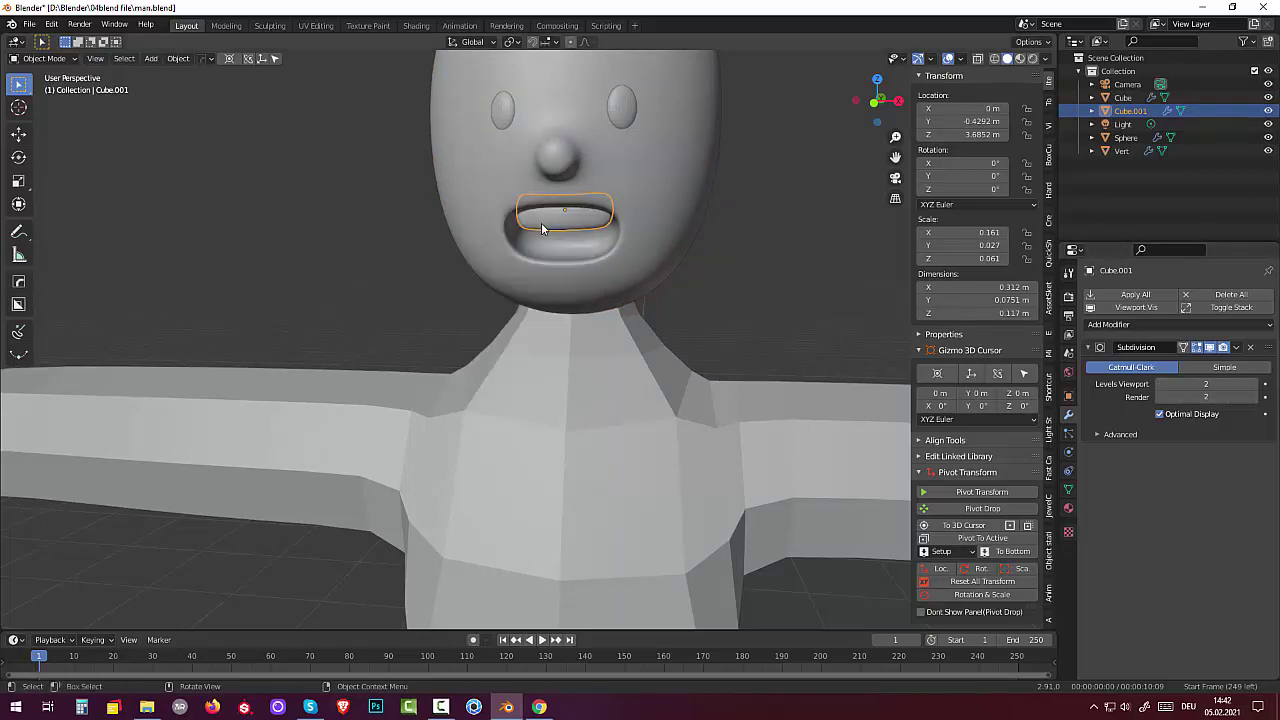
Widen the upper lip along X to 0.173 scale, 0.334 m across the mouth
mouse_move(555, 238)
middle_down()
mouse_move(581, 270)
mouse_move(583, 243)
mouse_move(597, 238)
middle_up()
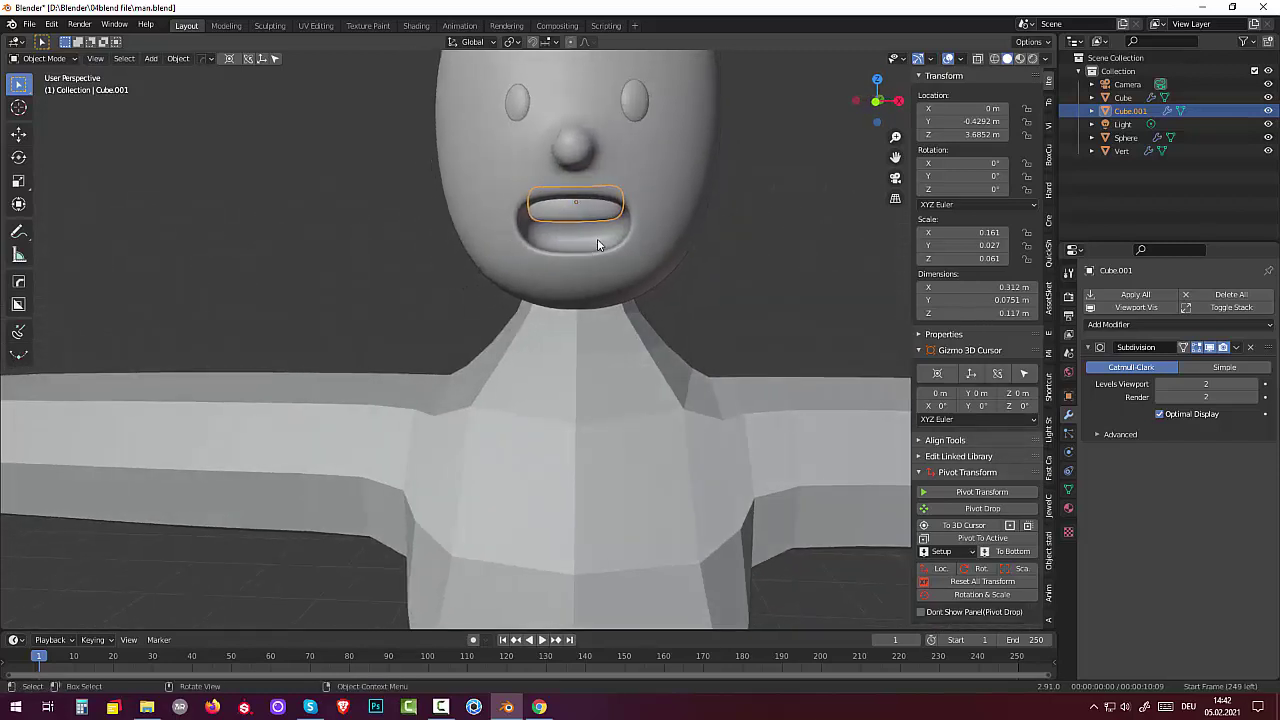
key(s)
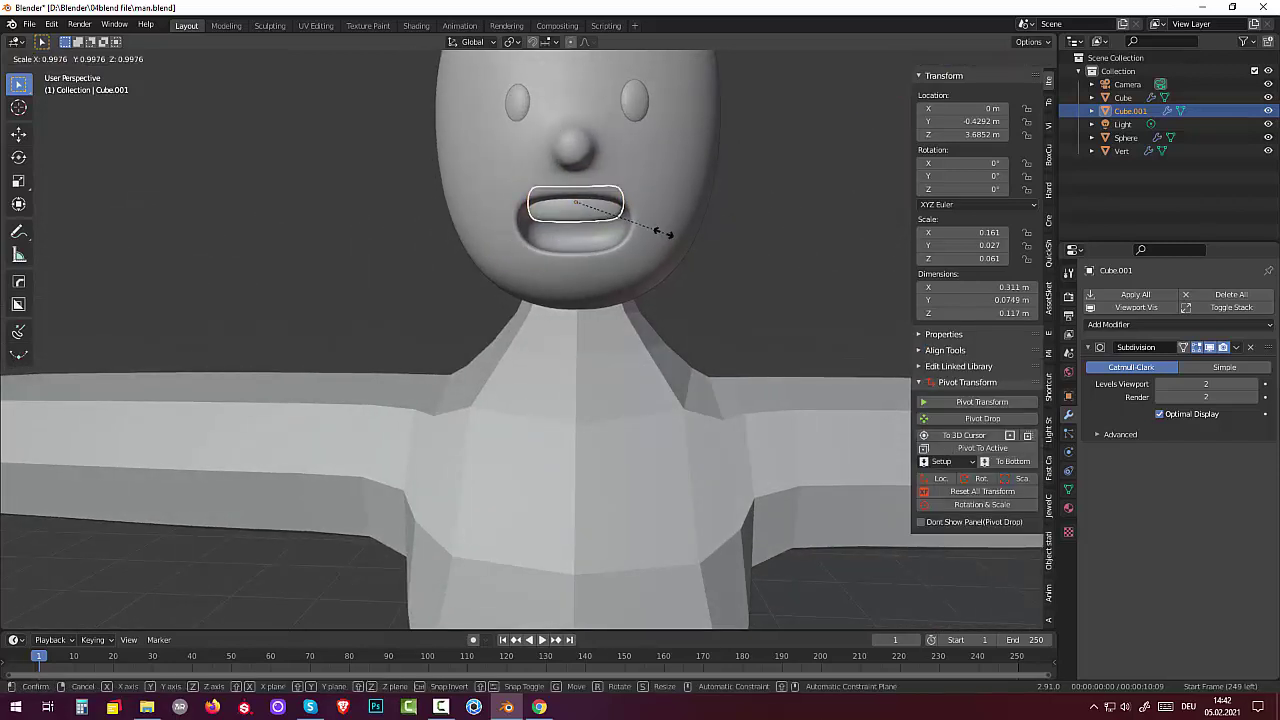
key(x)
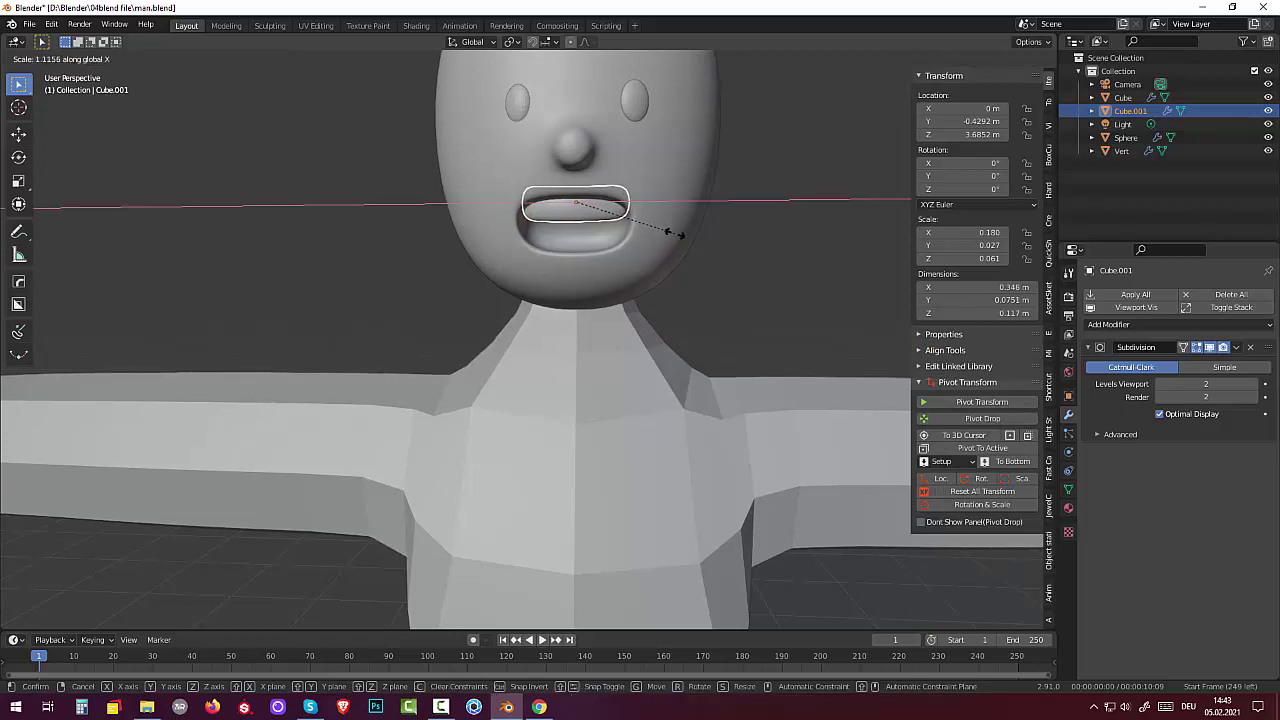
click(667, 232)
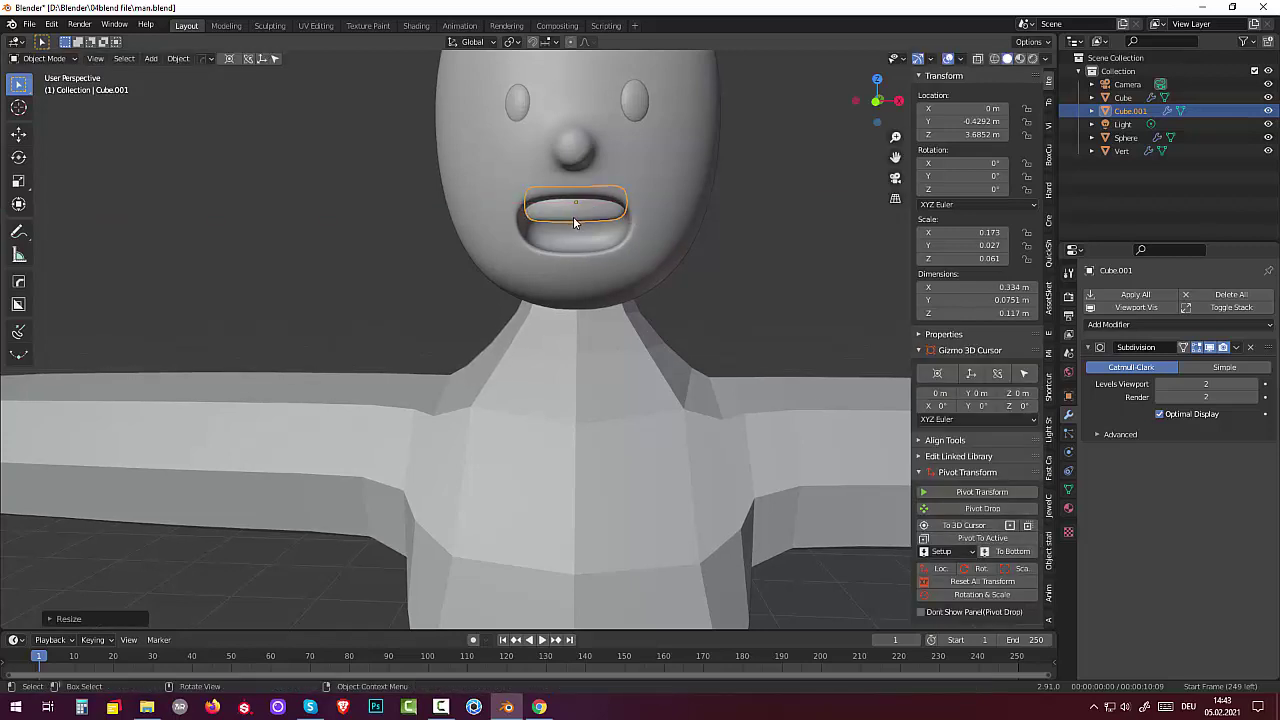
Duplicate the upper lip and place the copy below it, set into the mouth depth
key(shift+d)
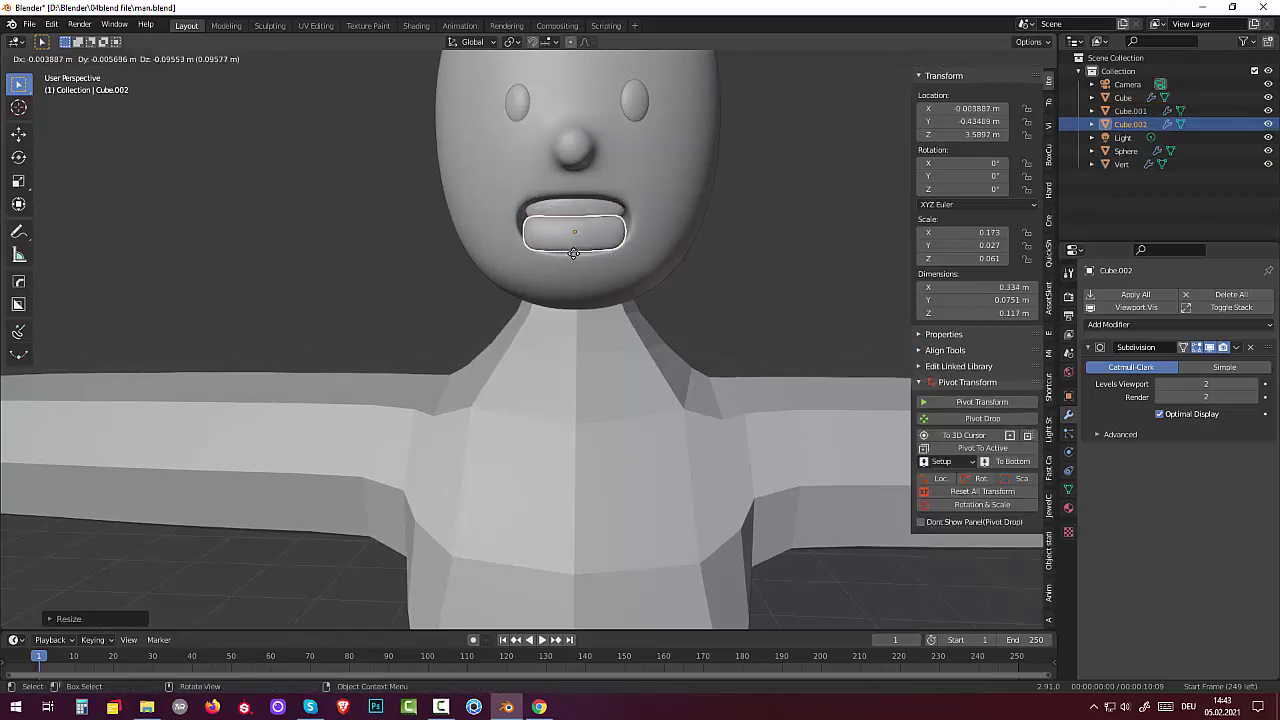
click(574, 255)
mouse_move(574, 255)
middle_down()
mouse_move(490, 309)
mouse_move(494, 286)
middle_up()
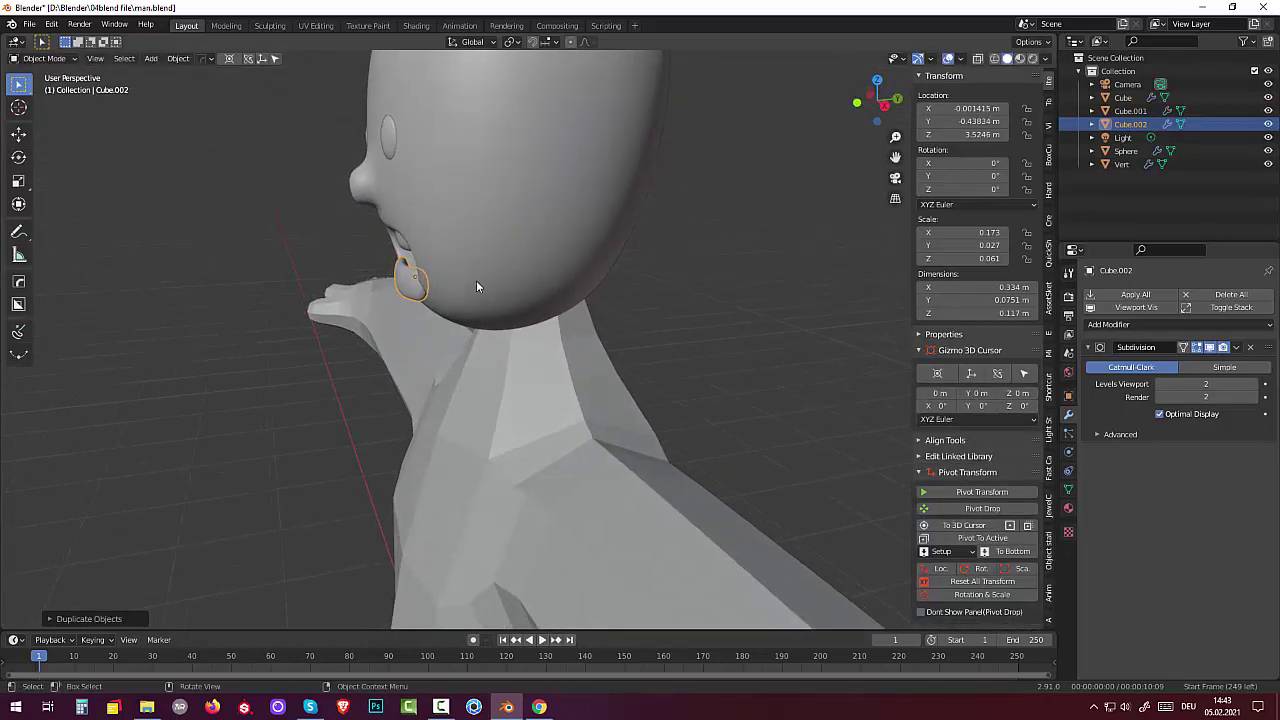
key(g)
key(y)
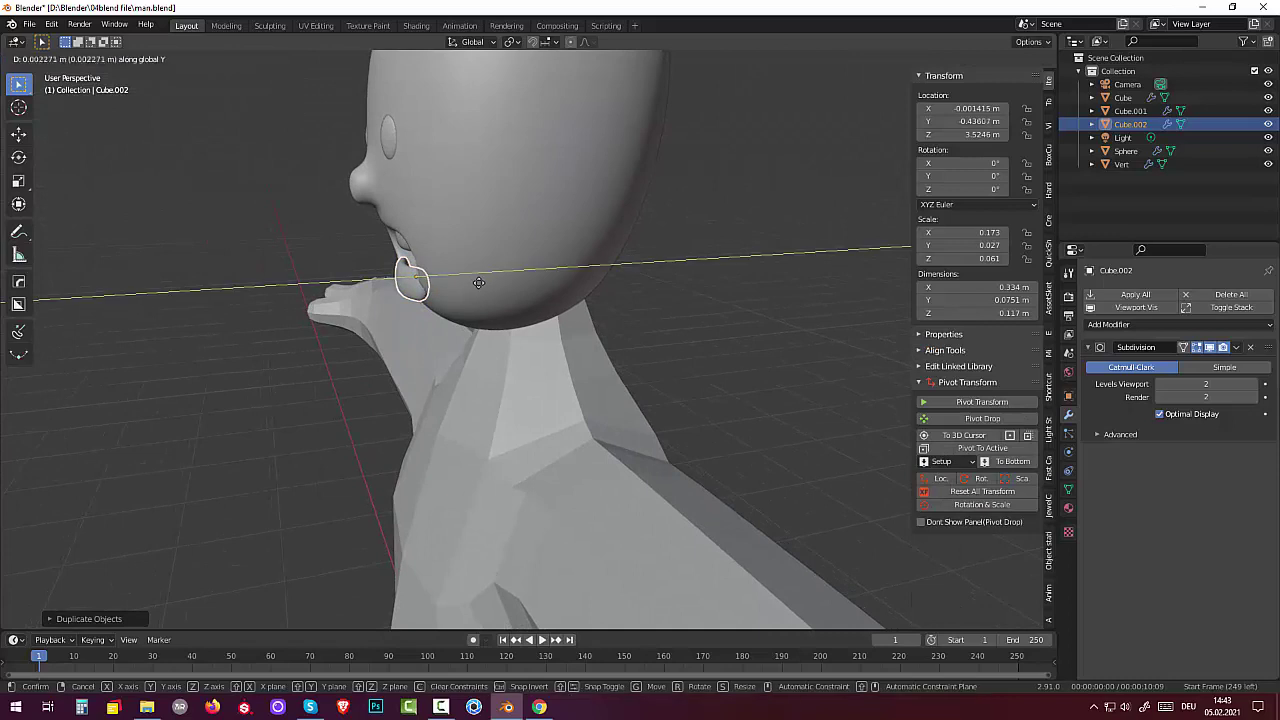
click(490, 281)
mouse_move(490, 281)
middle_down()
mouse_move(610, 228)
mouse_move(618, 238)
middle_up()
Thin the lower lip along Y and adjust its X width to 0.299 m
key(s)
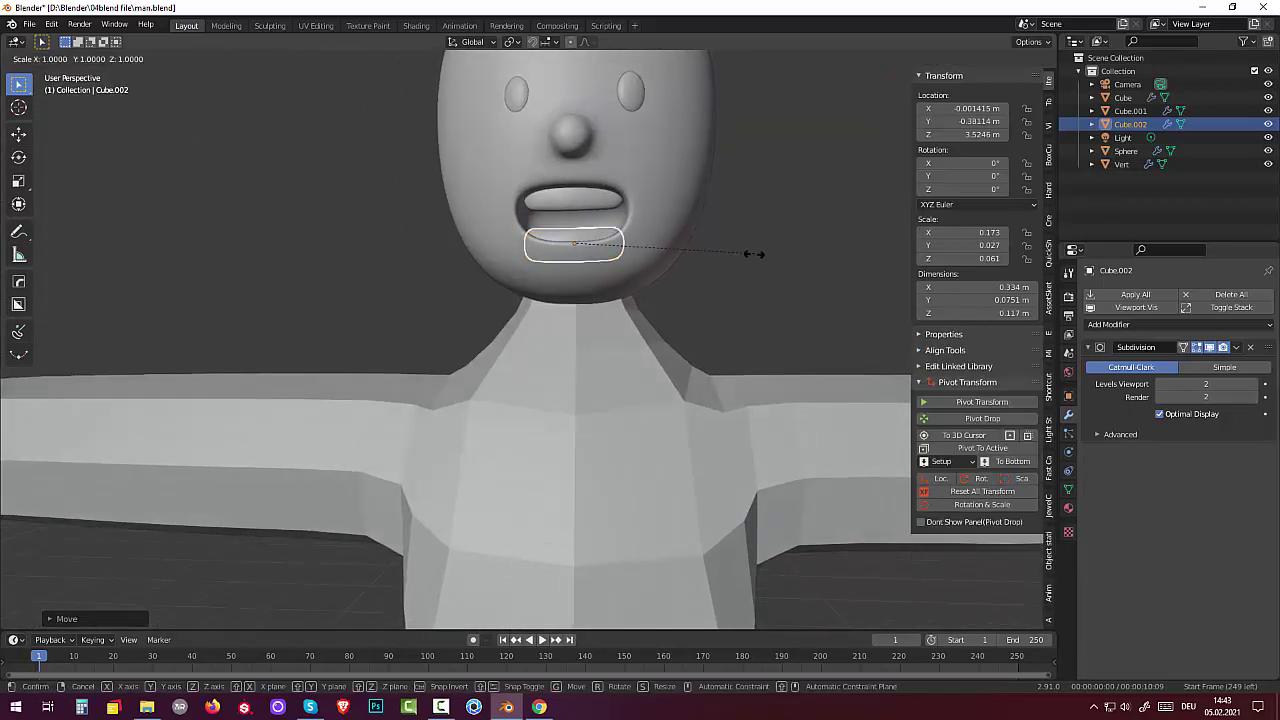
key(y)
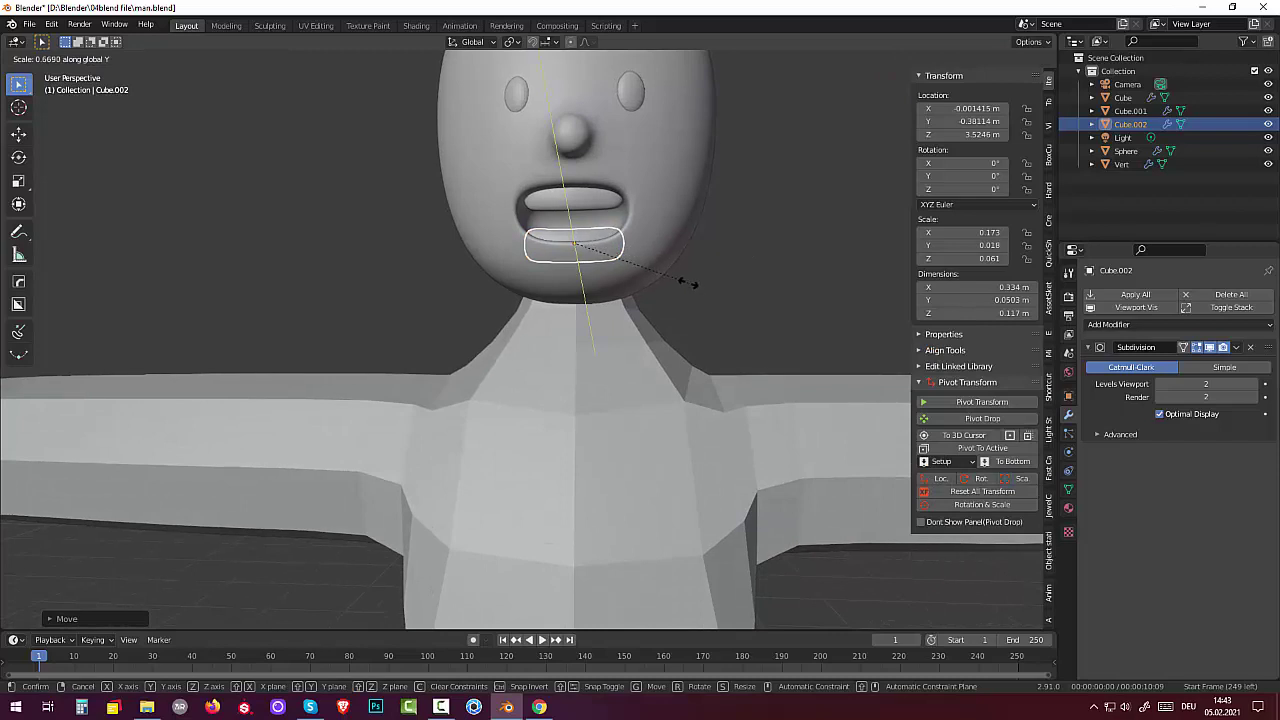
click(688, 282)
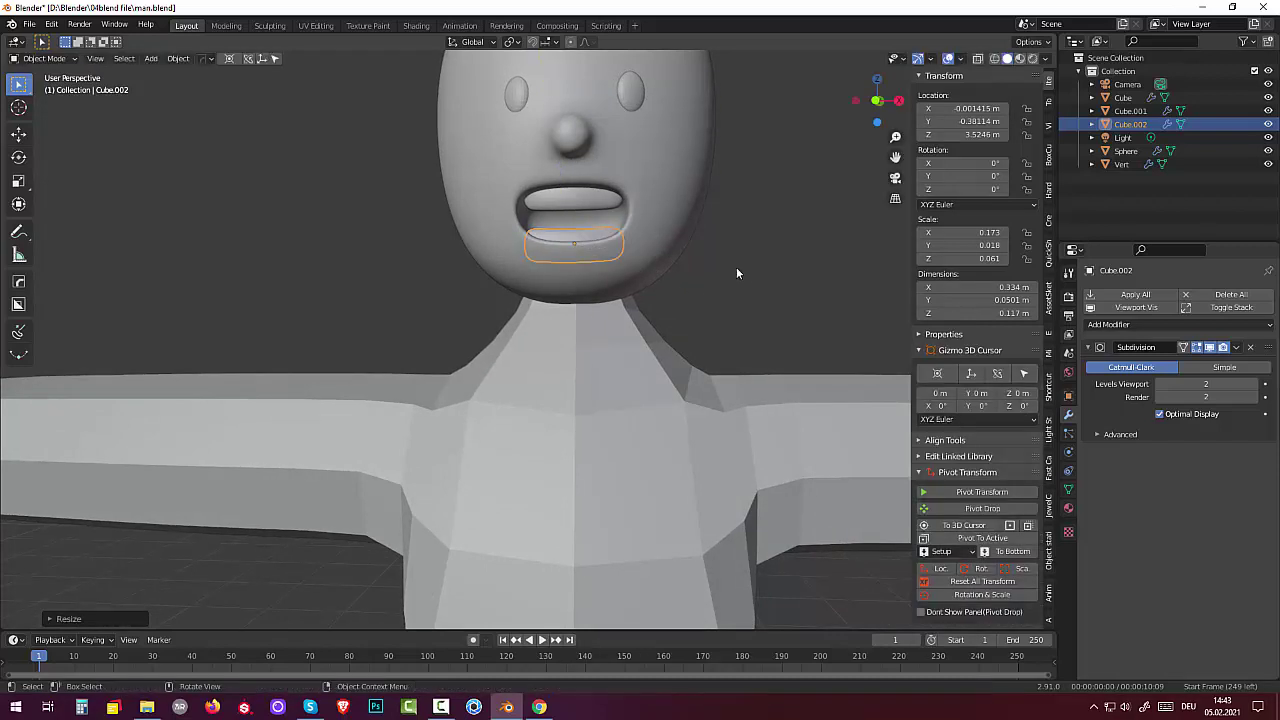
key(s)
key(x)
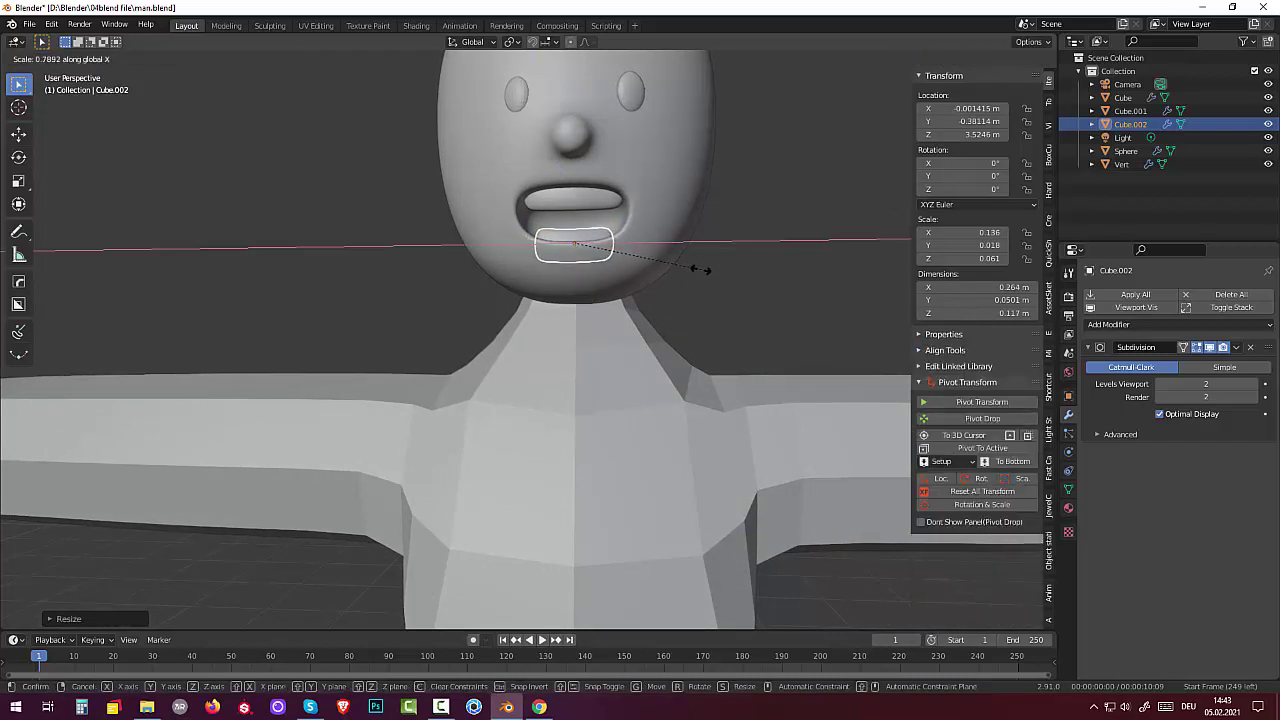
click(702, 270)
mouse_move(722, 271)
middle_down()
mouse_move(692, 328)
mouse_move(683, 284)
mouse_move(729, 266)
mouse_move(714, 261)
mouse_move(694, 305)
middle_up()
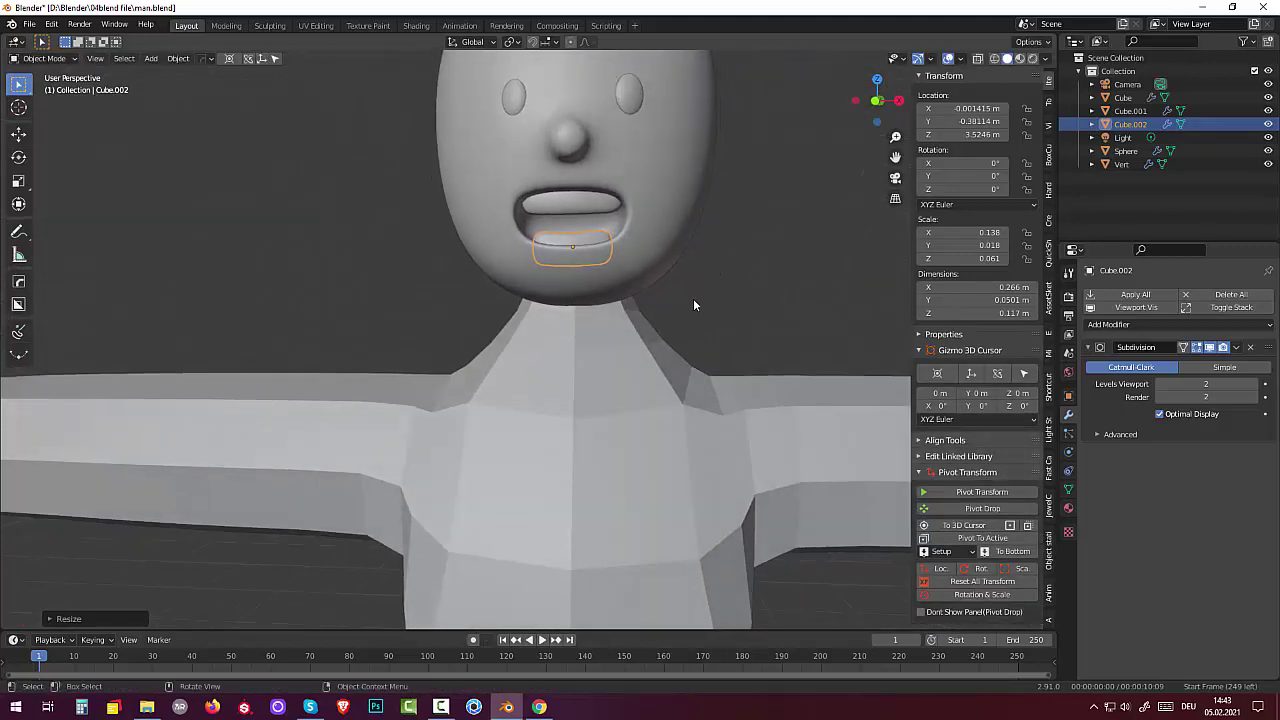
key(s)
key(x)
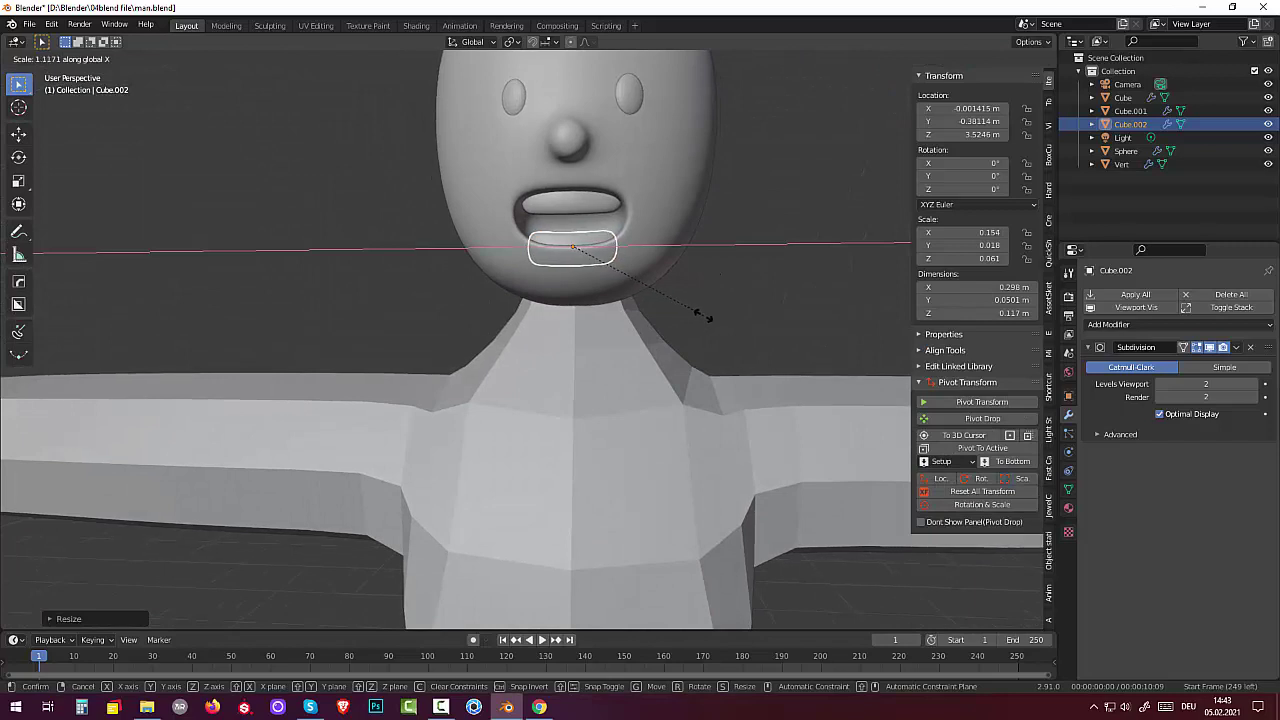
click(700, 314)
Reselect the lower lip and fine-tune its front-back depth inside the mouth
click(740, 291)
mouse_move(735, 286)
middle_down()
mouse_move(716, 307)
mouse_move(696, 280)
mouse_move(464, 277)
middle_up()
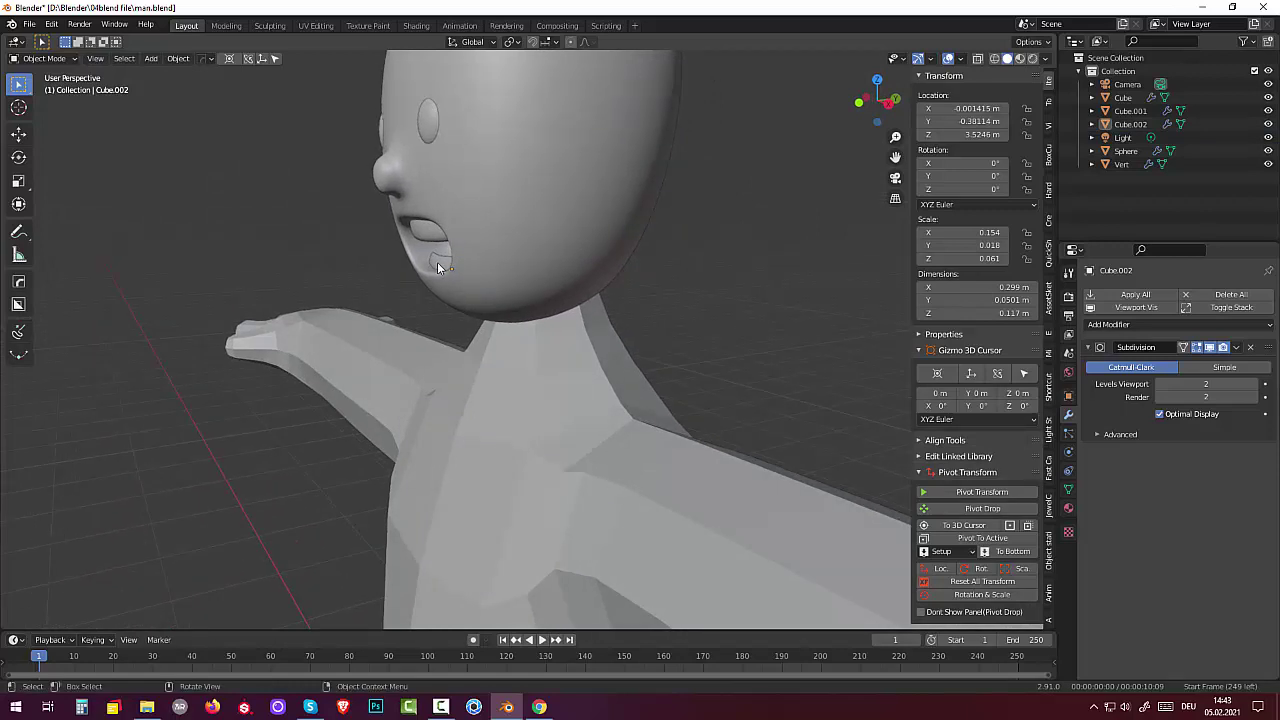
click(437, 262)
mouse_move(584, 287)
middle_down()
mouse_move(554, 293)
mouse_move(571, 268)
middle_up()
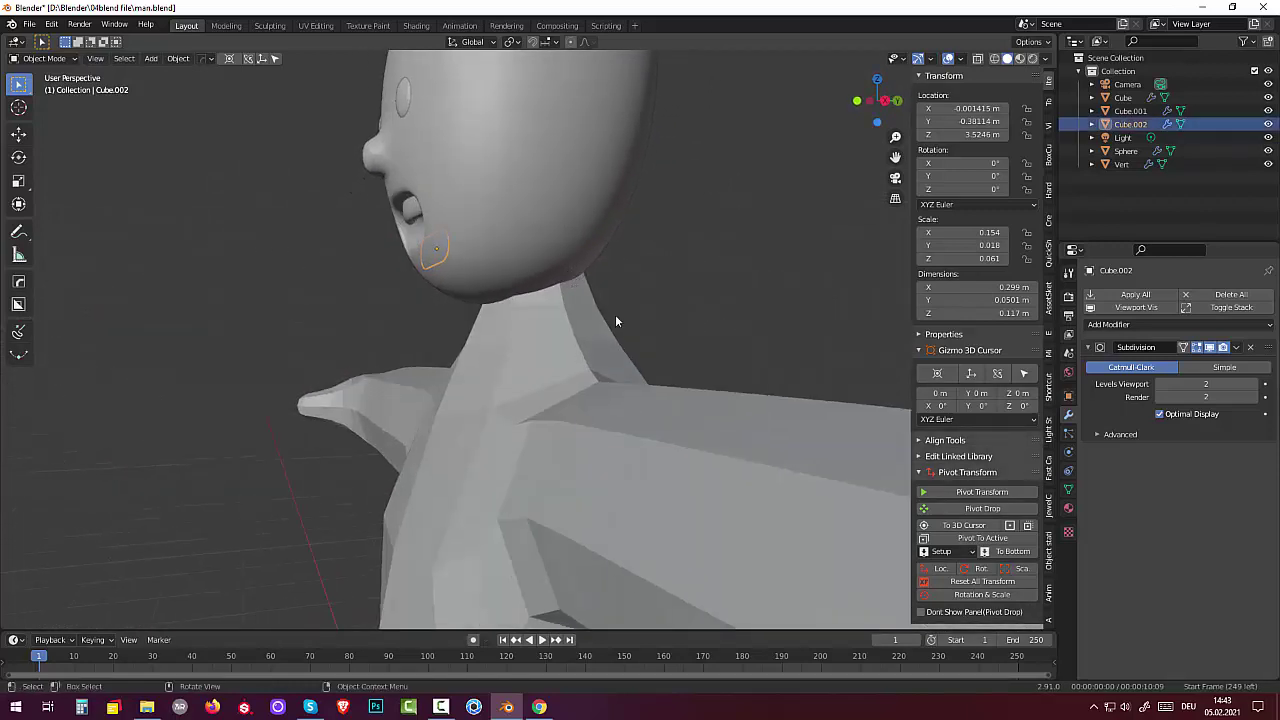
key(g)
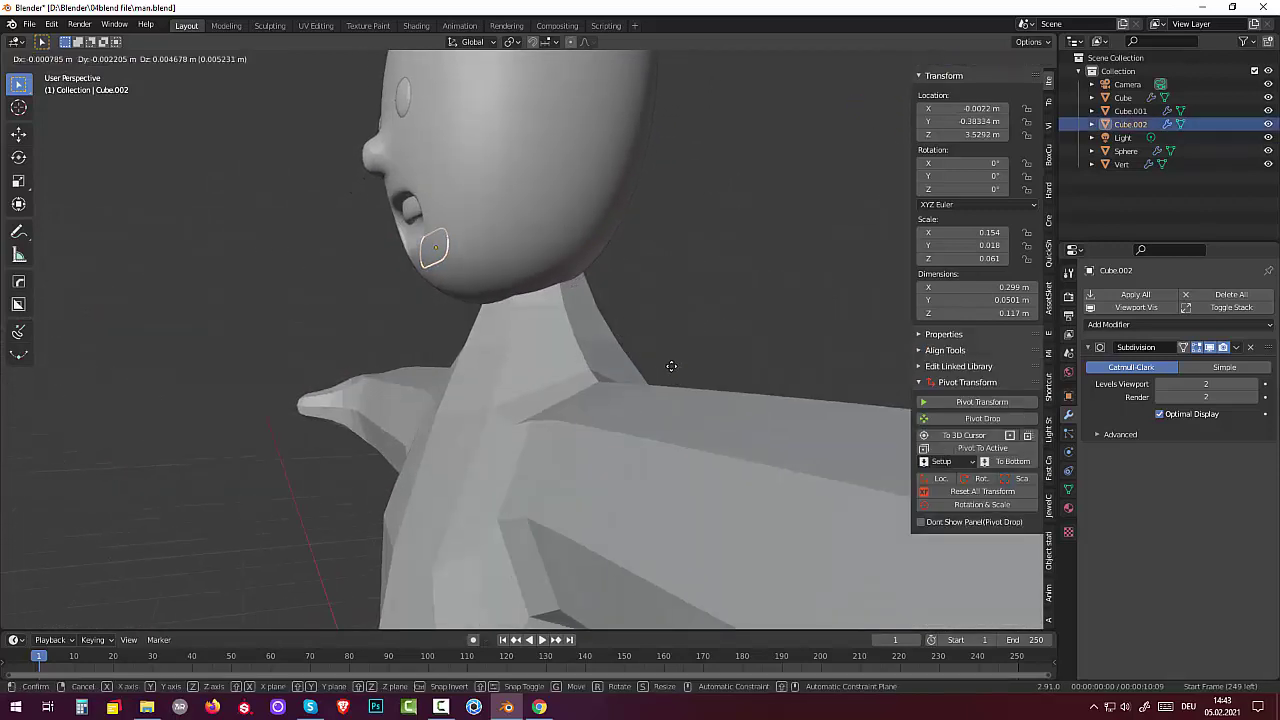
key(y)
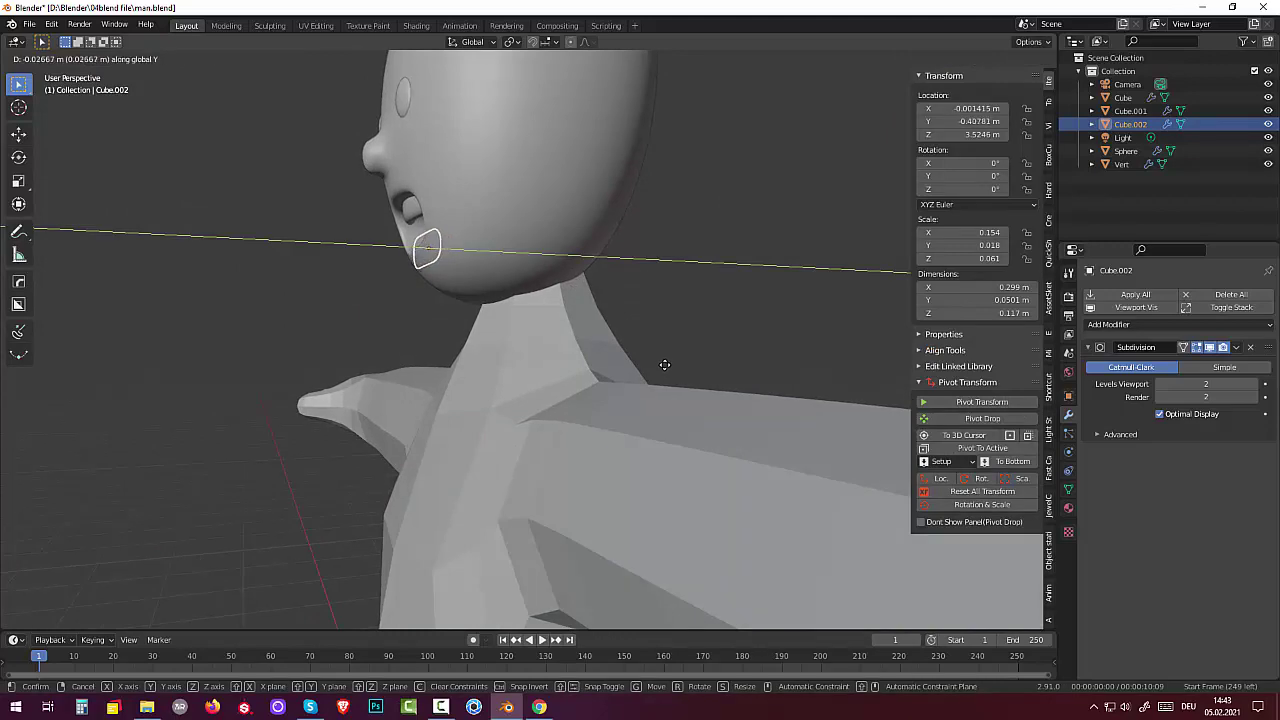
click(664, 365)
mouse_move(666, 364)
middle_down()
mouse_move(727, 298)
mouse_move(782, 318)
mouse_move(770, 395)
mouse_move(736, 408)
mouse_move(674, 357)
mouse_move(763, 366)
mouse_move(772, 355)
middle_up()
click(758, 332)
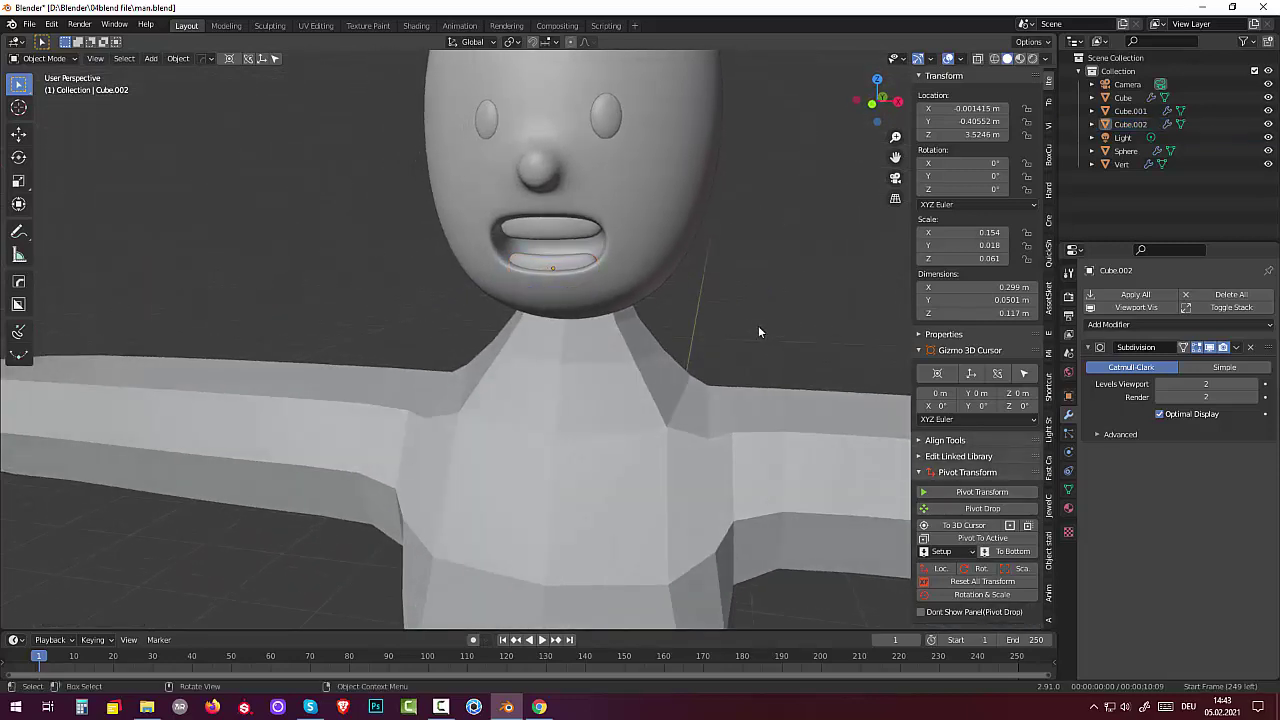
key(shift+a)
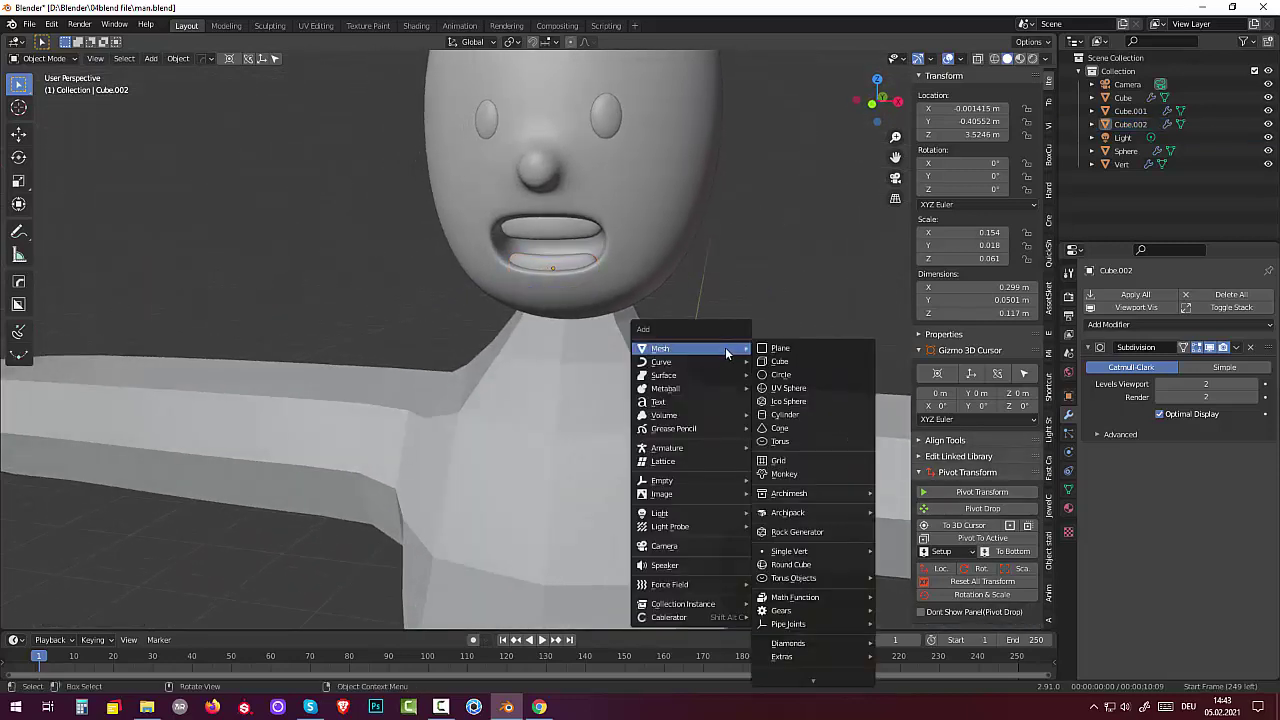
Add a small cube at head height with a Subdivision Surface modifier
click(780, 362)
scroll(768, 353, down, 2)
scroll(756, 351, down, 2)
scroll(752, 351, down, 2)
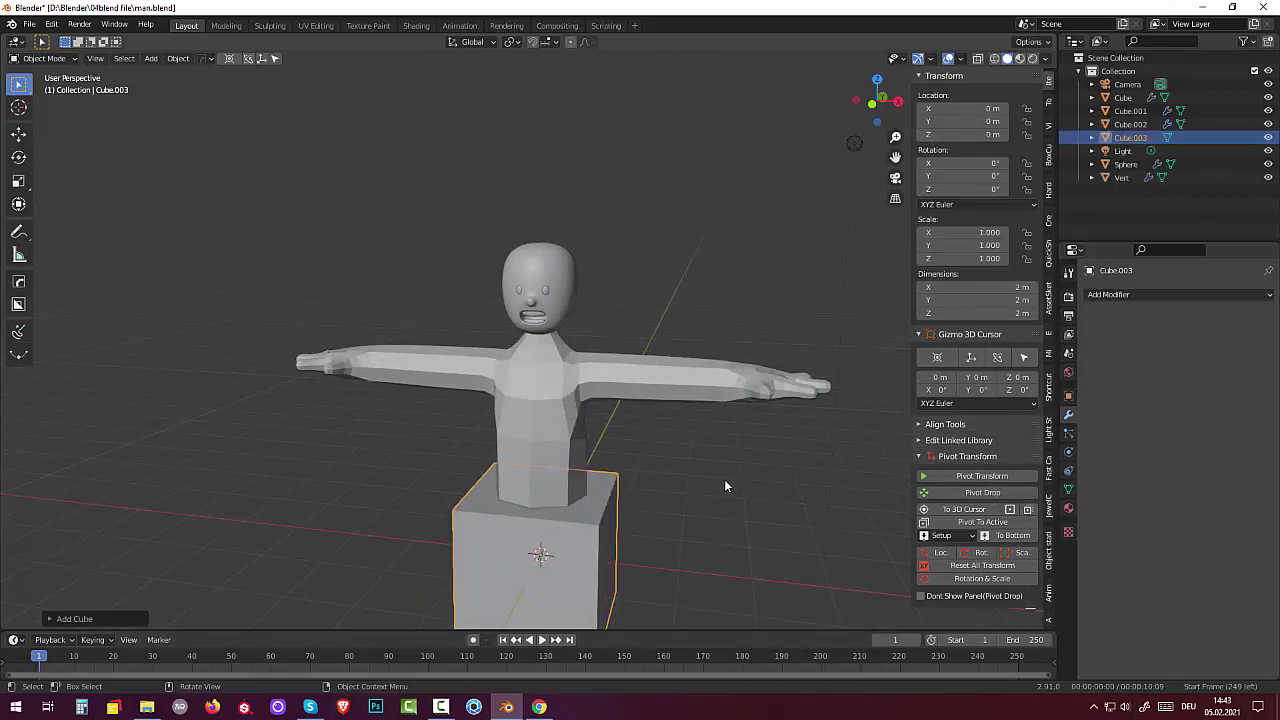
key(s)
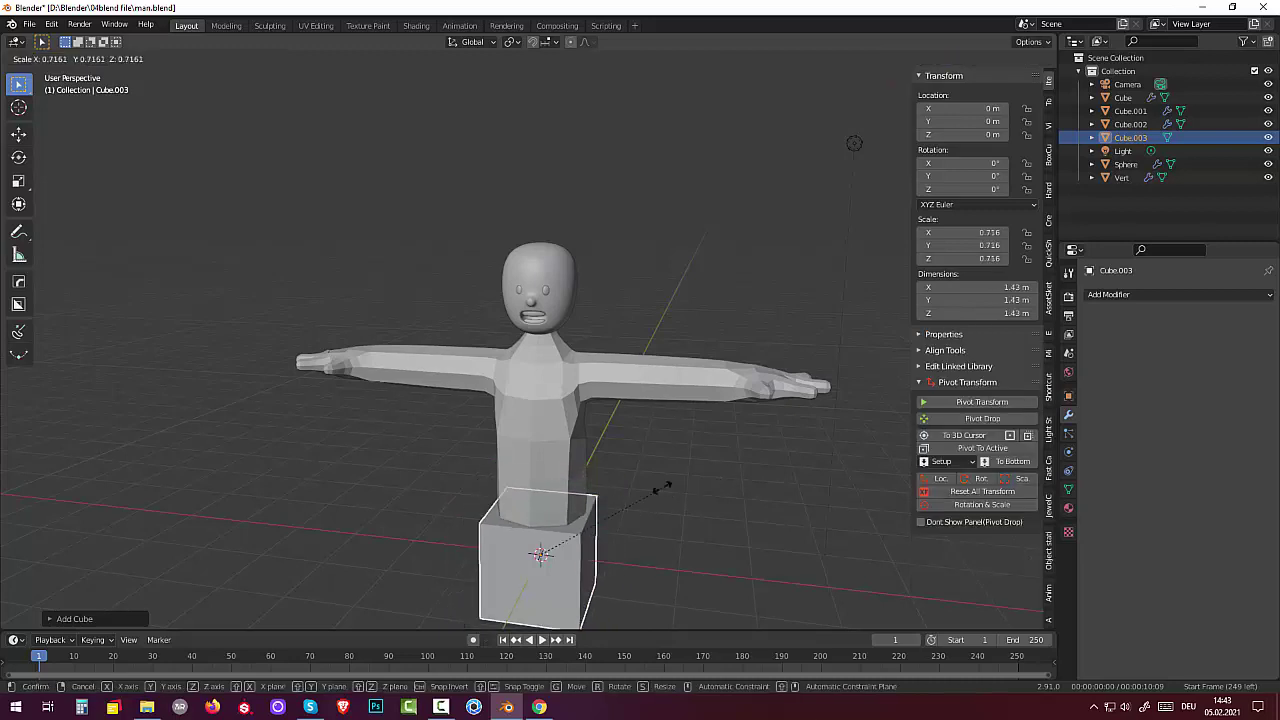
click(560, 556)
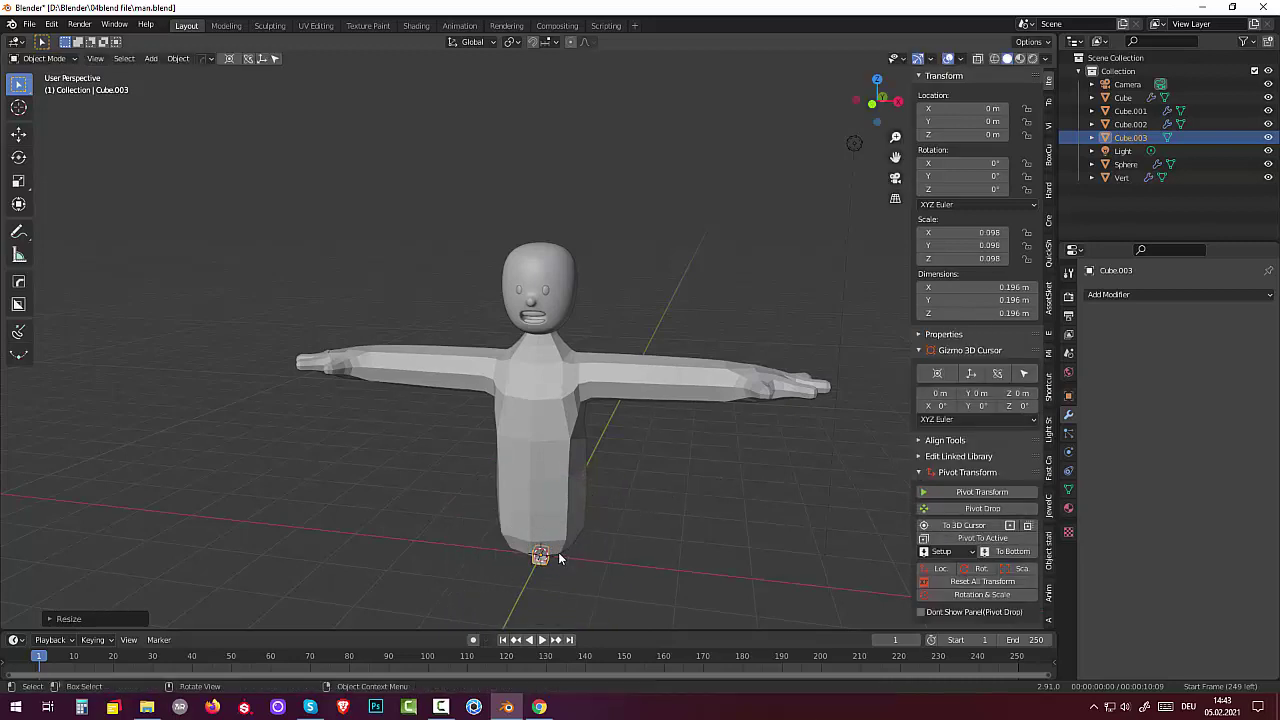
key(g)
key(z)
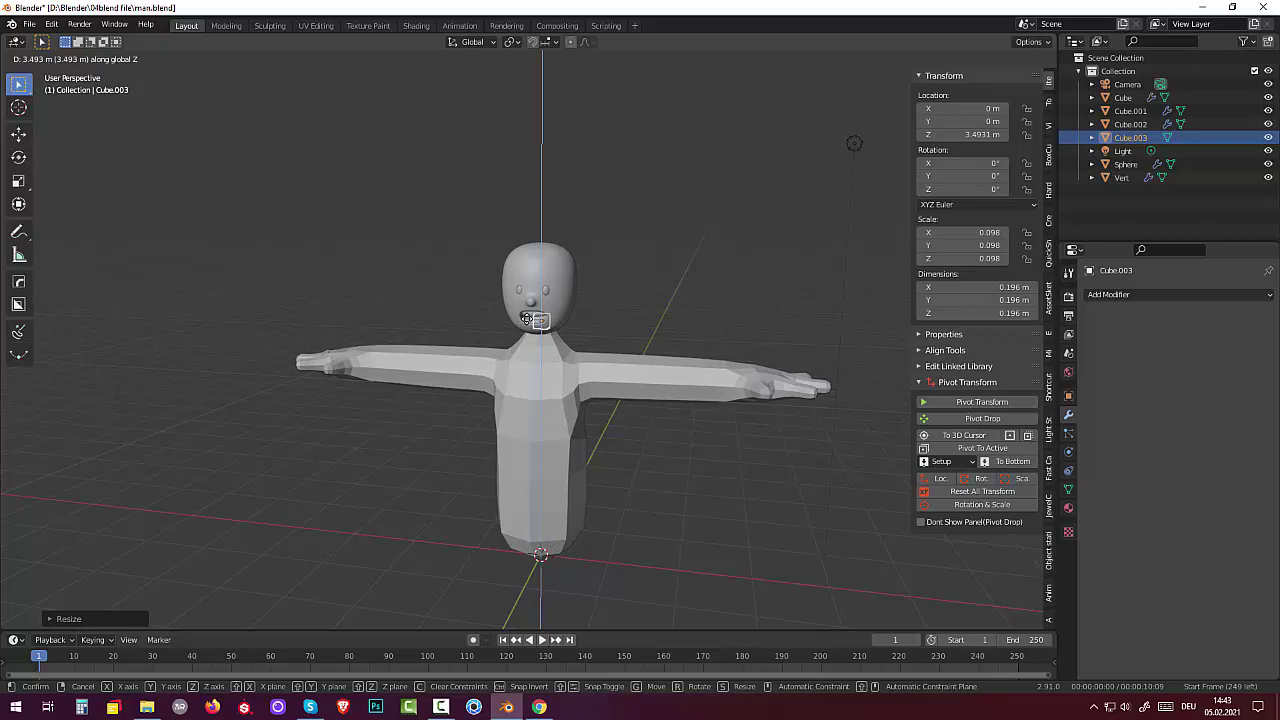
click(527, 318)
click(1108, 295)
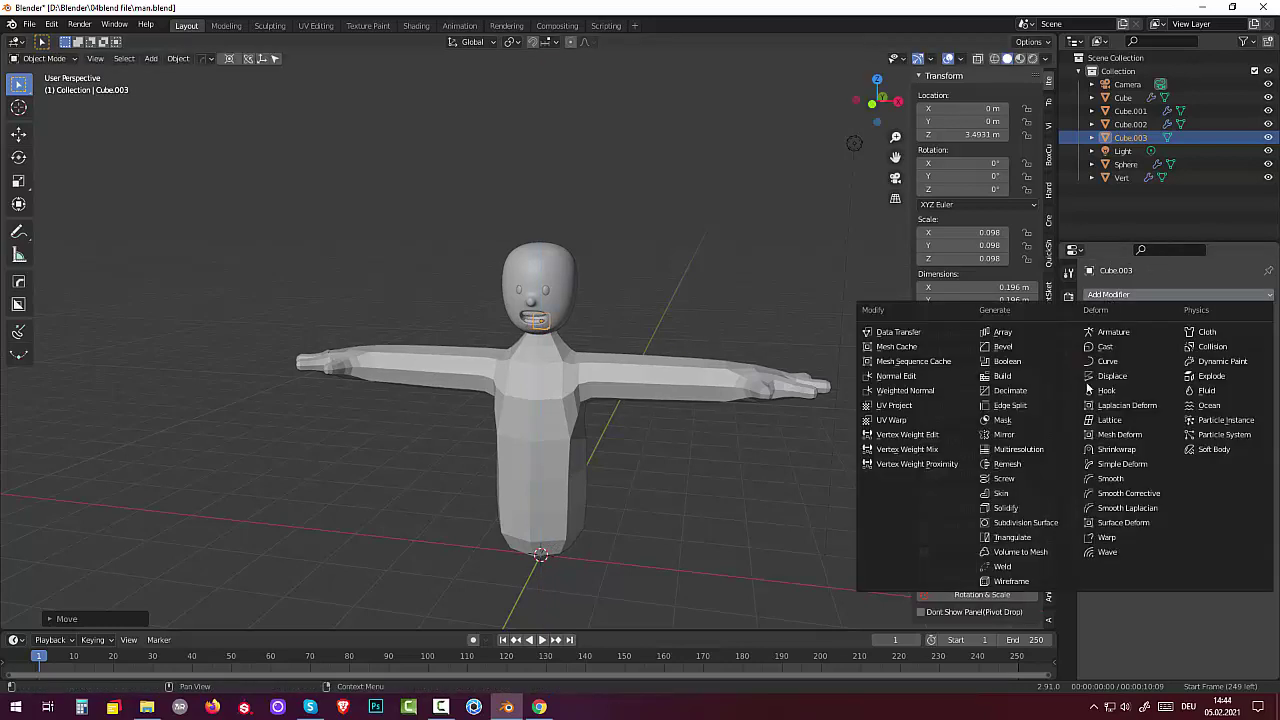
click(1020, 522)
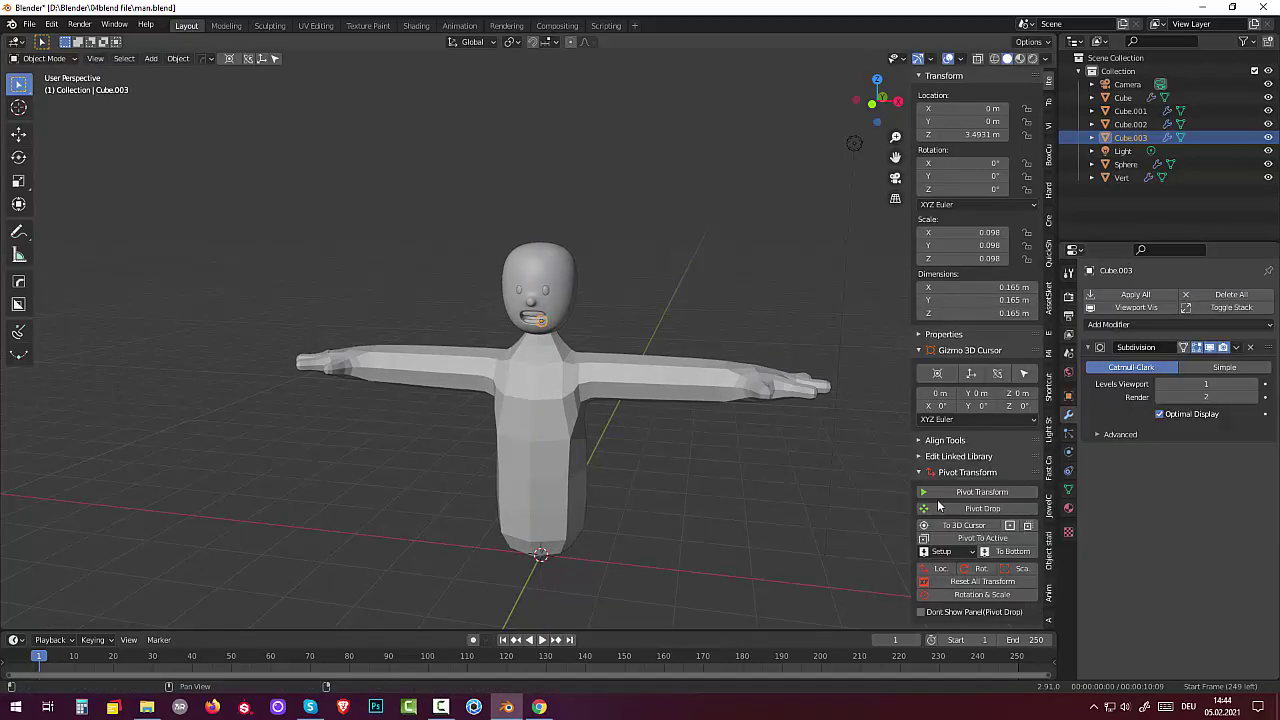
Position the rounded cube inside the mouth by moving it along Z and Y
scroll(639, 382, up, 2)
scroll(620, 360, up, 3)
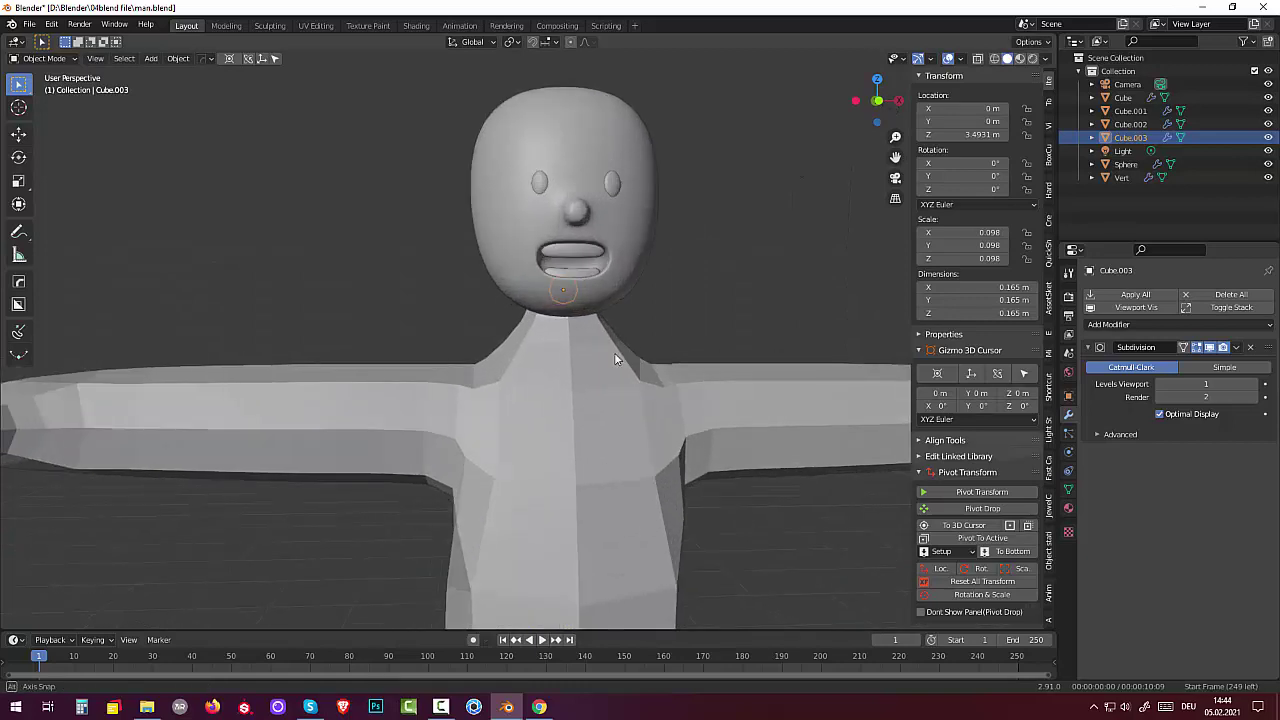
middle_drag(614, 352, 552, 313)
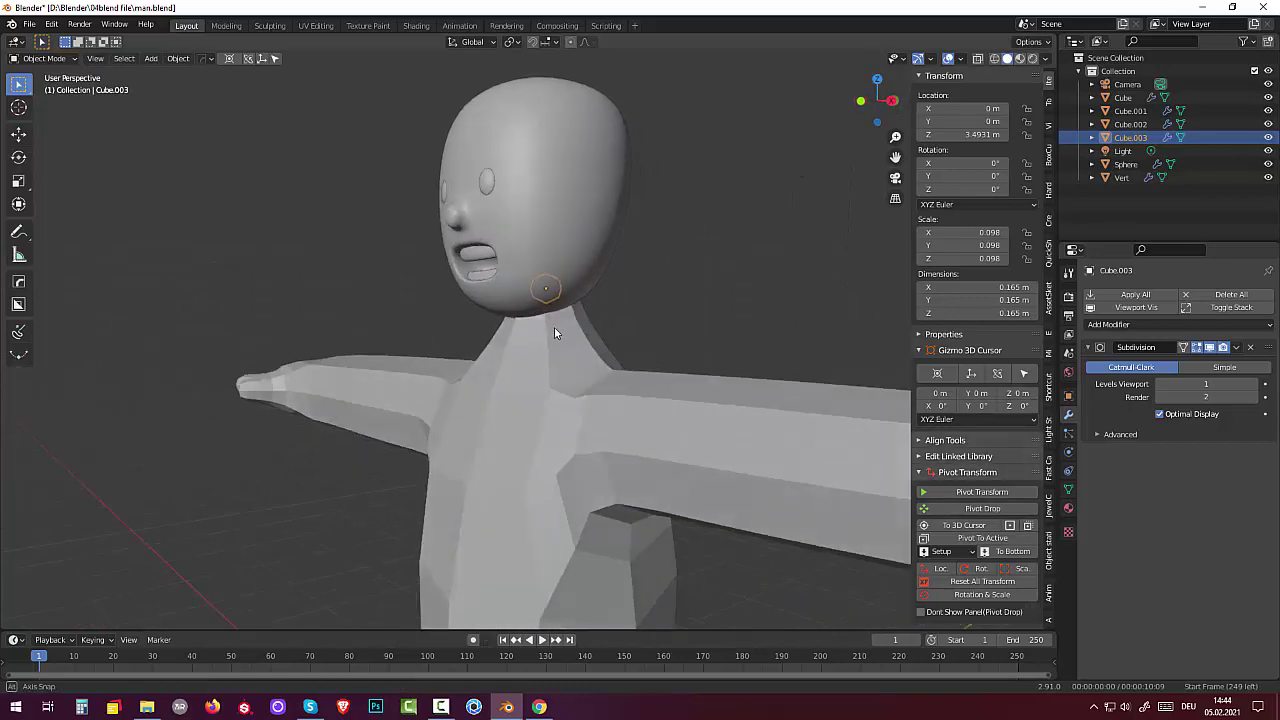
key(g)
key(z)
click(543, 271)
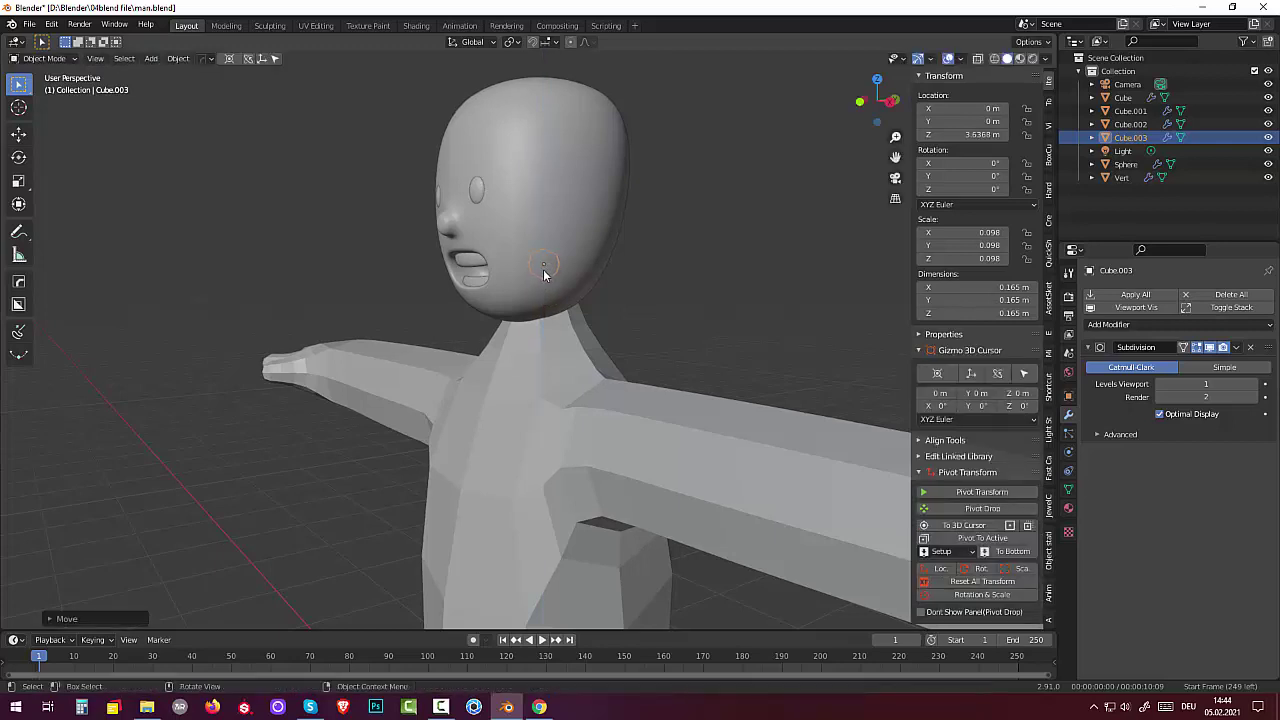
key(g)
key(y)
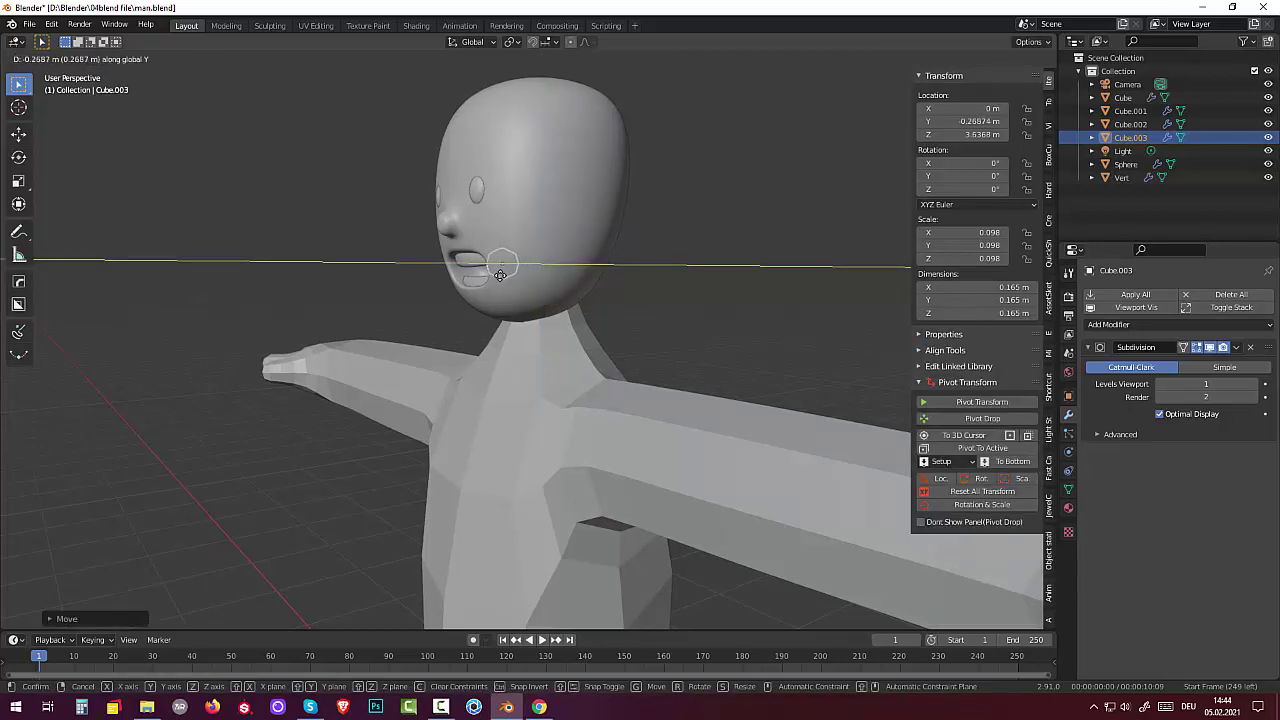
click(486, 289)
middle_drag(486, 289, 635, 279)
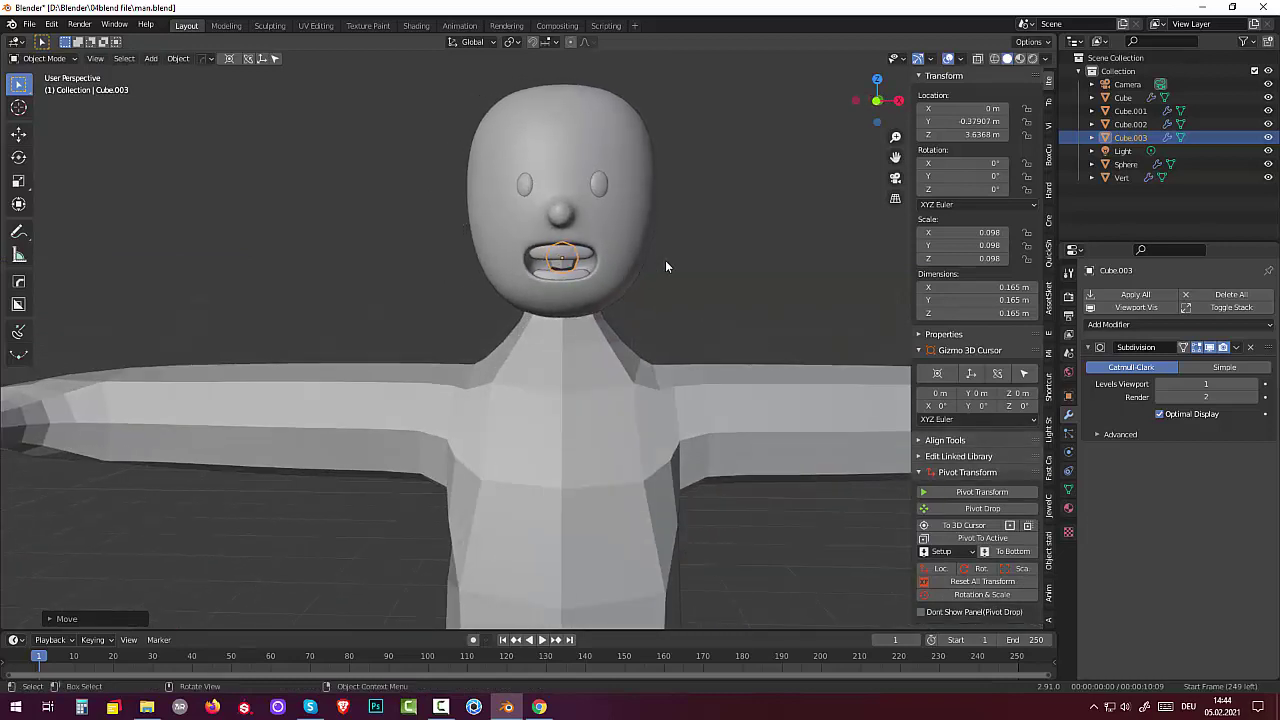
key(g)
key(z)
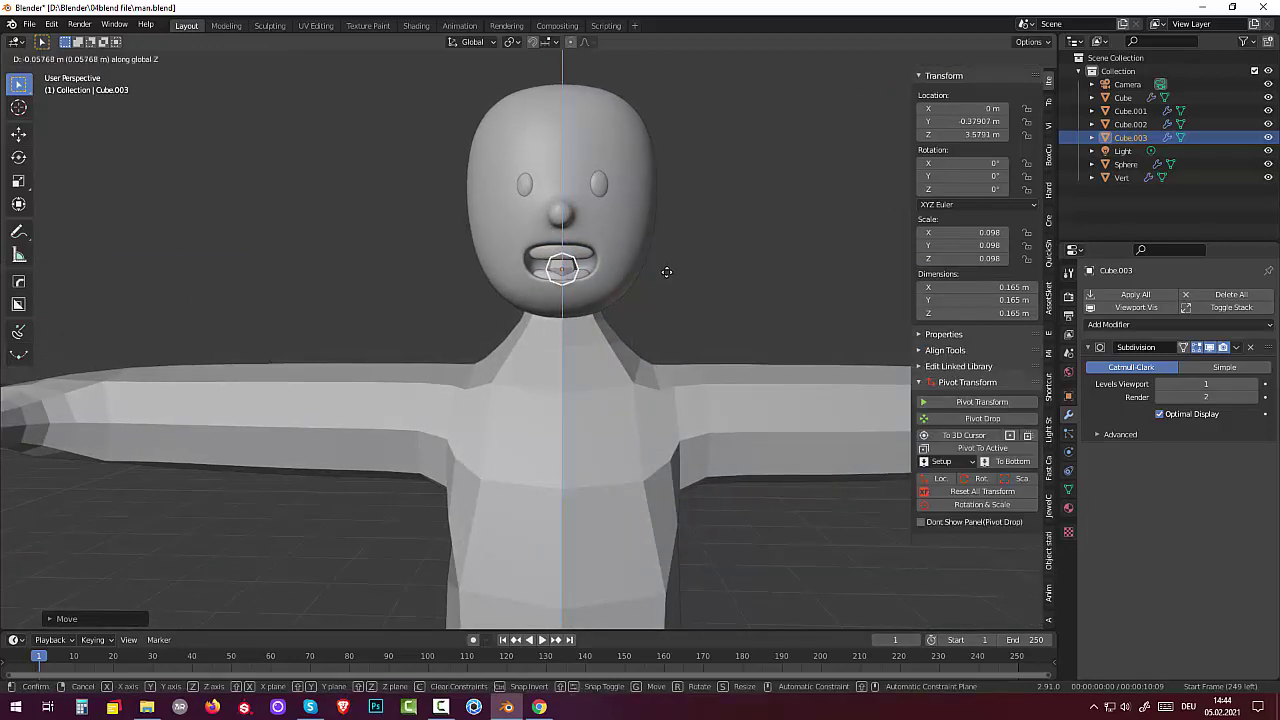
click(666, 271)
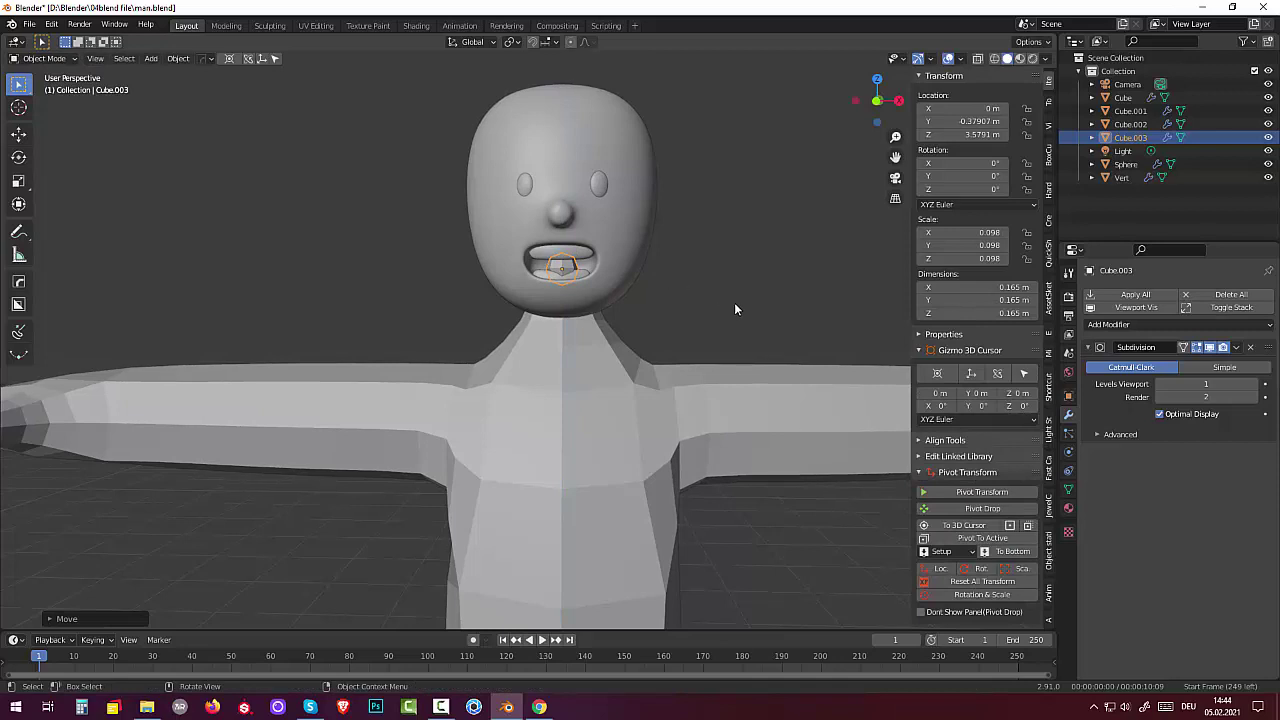
Set the mouth piece's viewport subdivision to 2, scale its height, and shade it smooth
click(1250, 385)
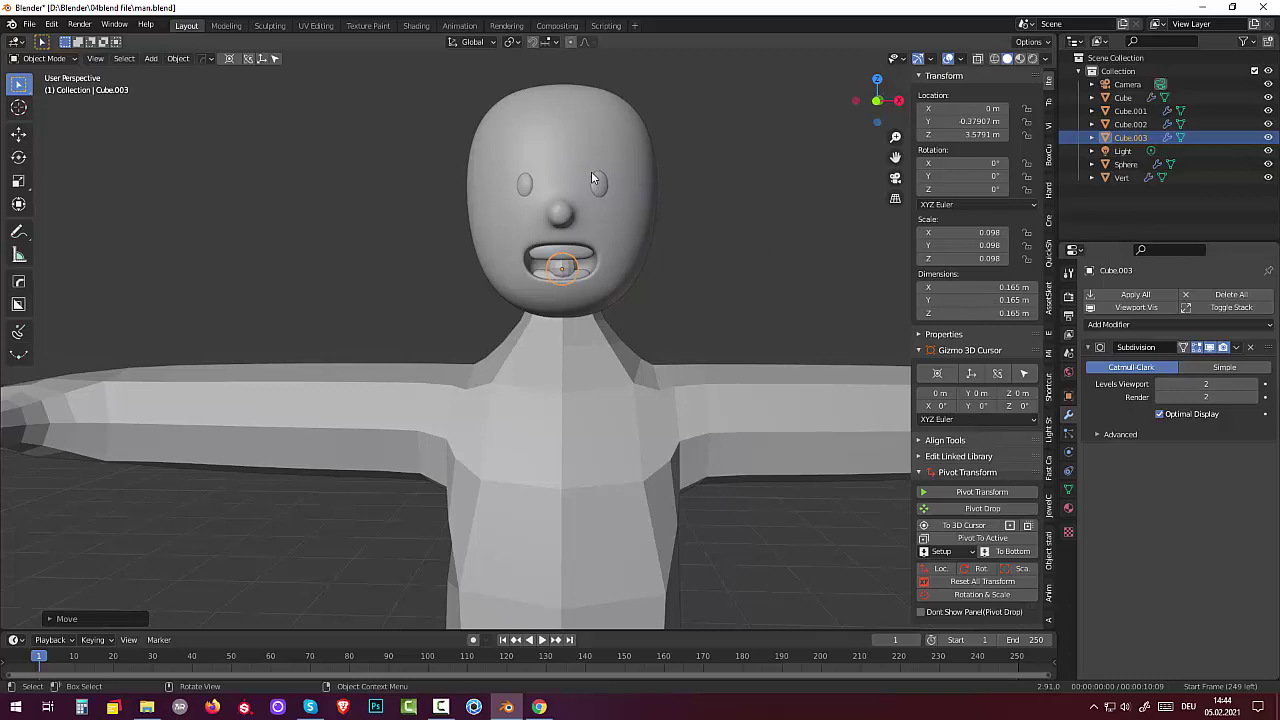
key(s)
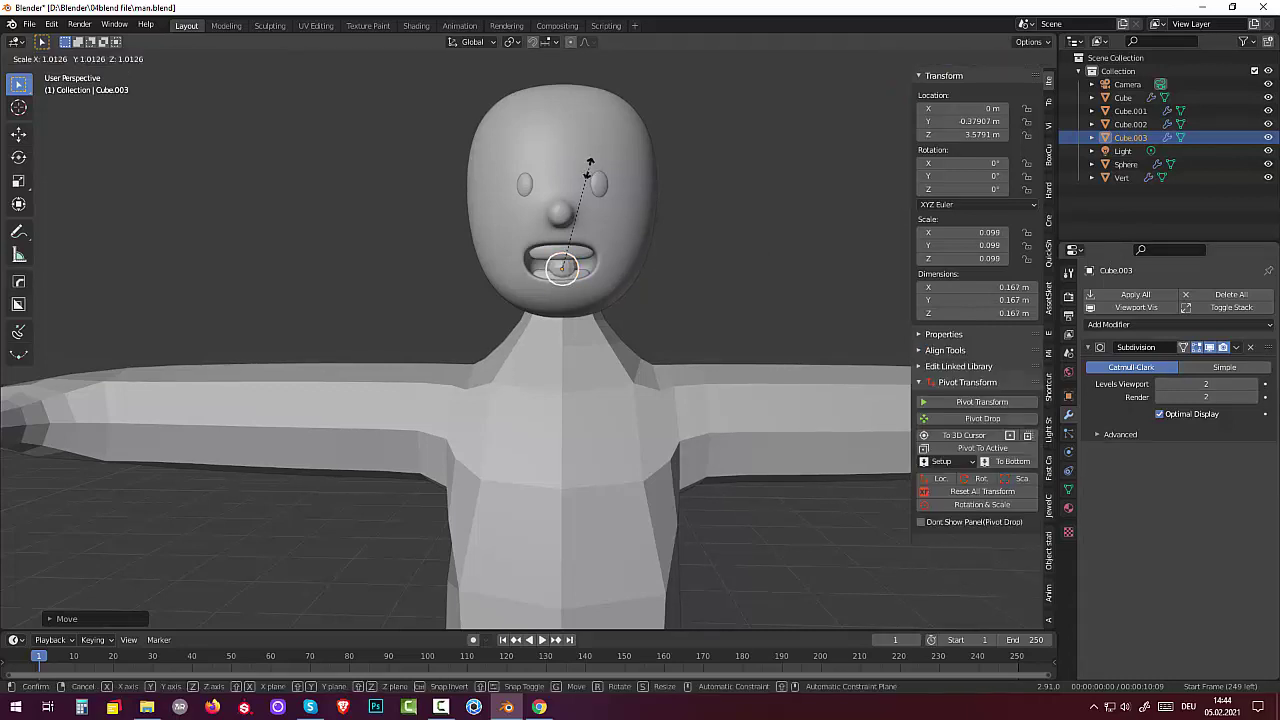
key(z)
click(585, 211)
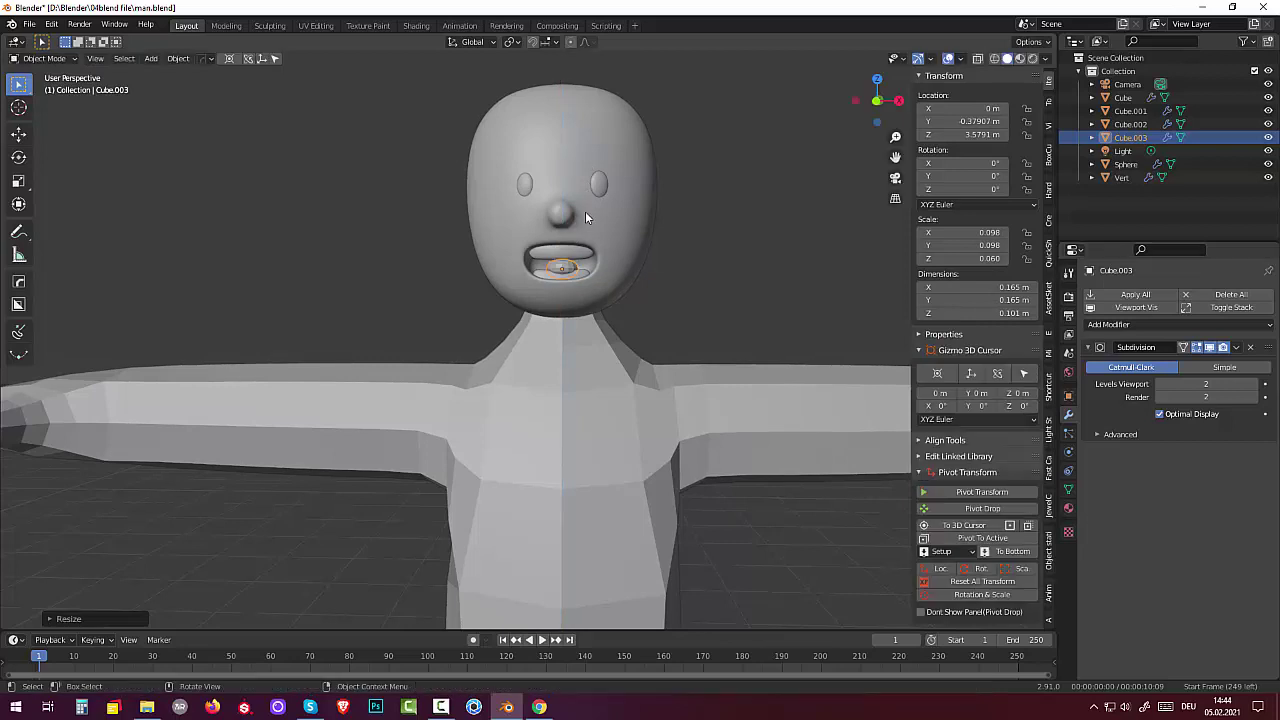
mouse_move(585, 211)
middle_down()
mouse_move(570, 242)
mouse_move(534, 232)
mouse_move(602, 242)
mouse_move(632, 221)
mouse_move(655, 229)
mouse_move(593, 237)
middle_up()
right_click(569, 284)
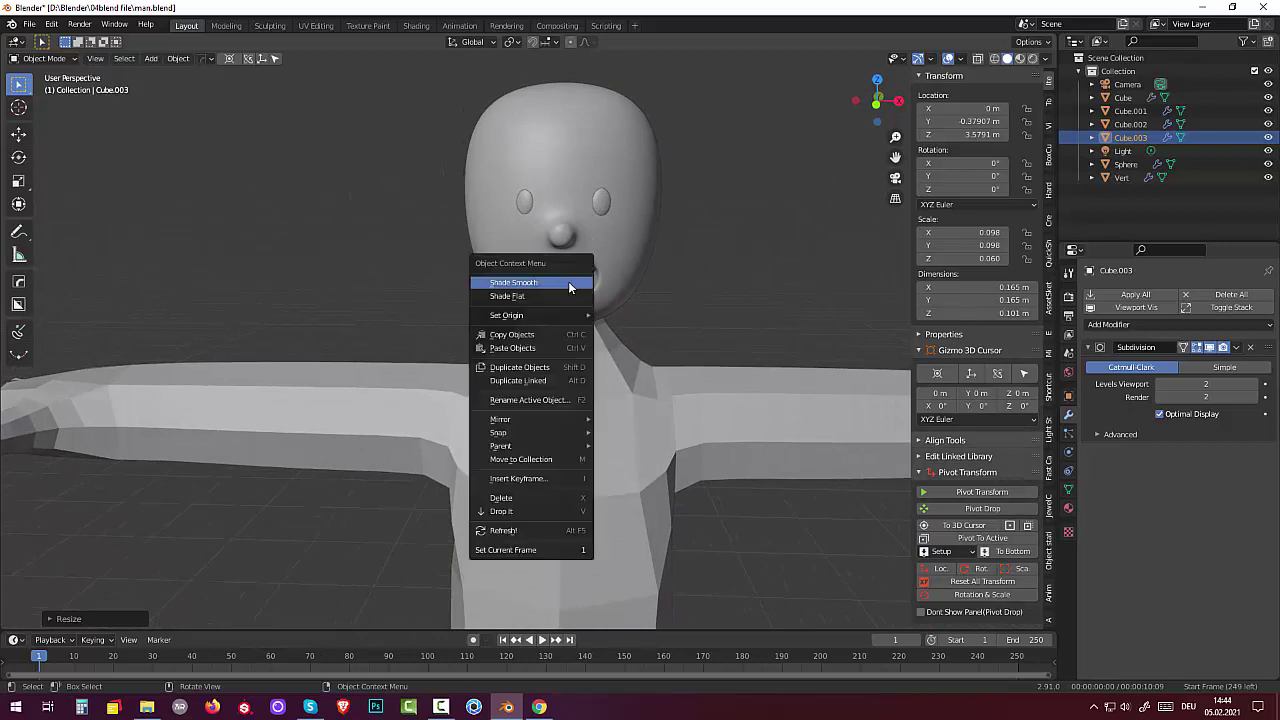
click(550, 286)
Shift the mouth piece along Y, tilt it 23.5° on X, and widen it to 0.193 m
middle_drag(586, 304, 524, 284)
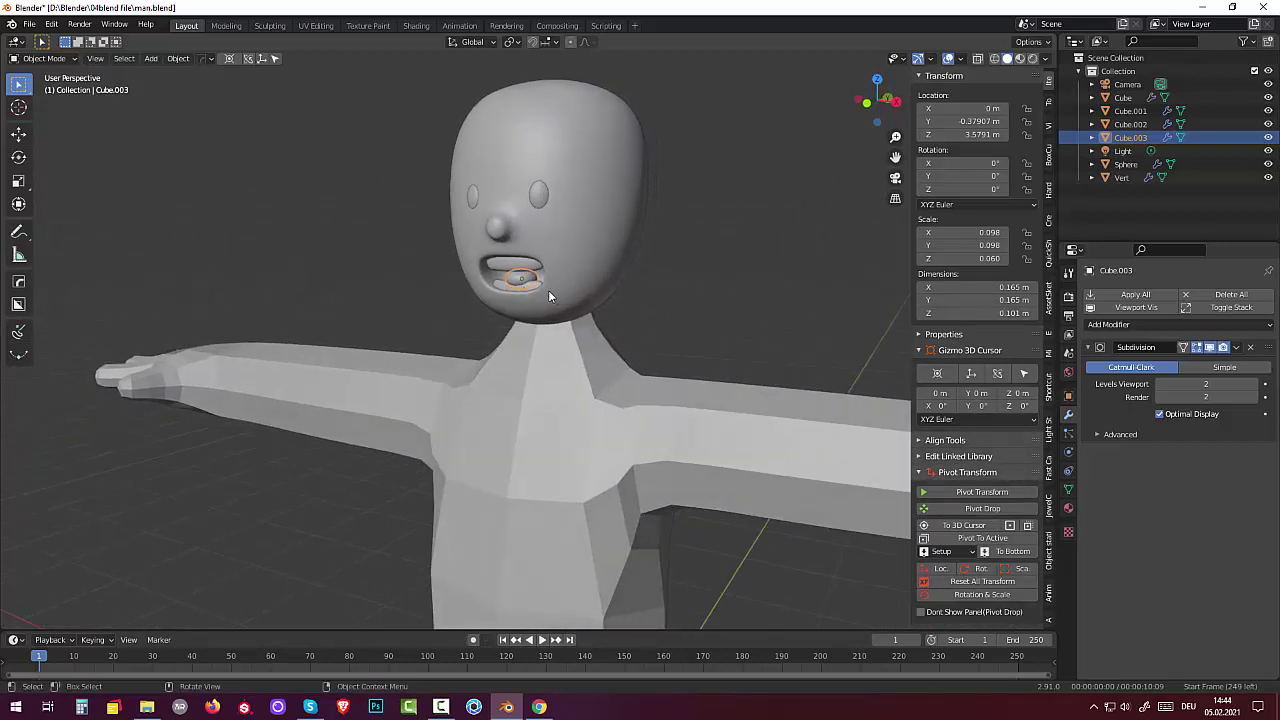
key(g)
key(y)
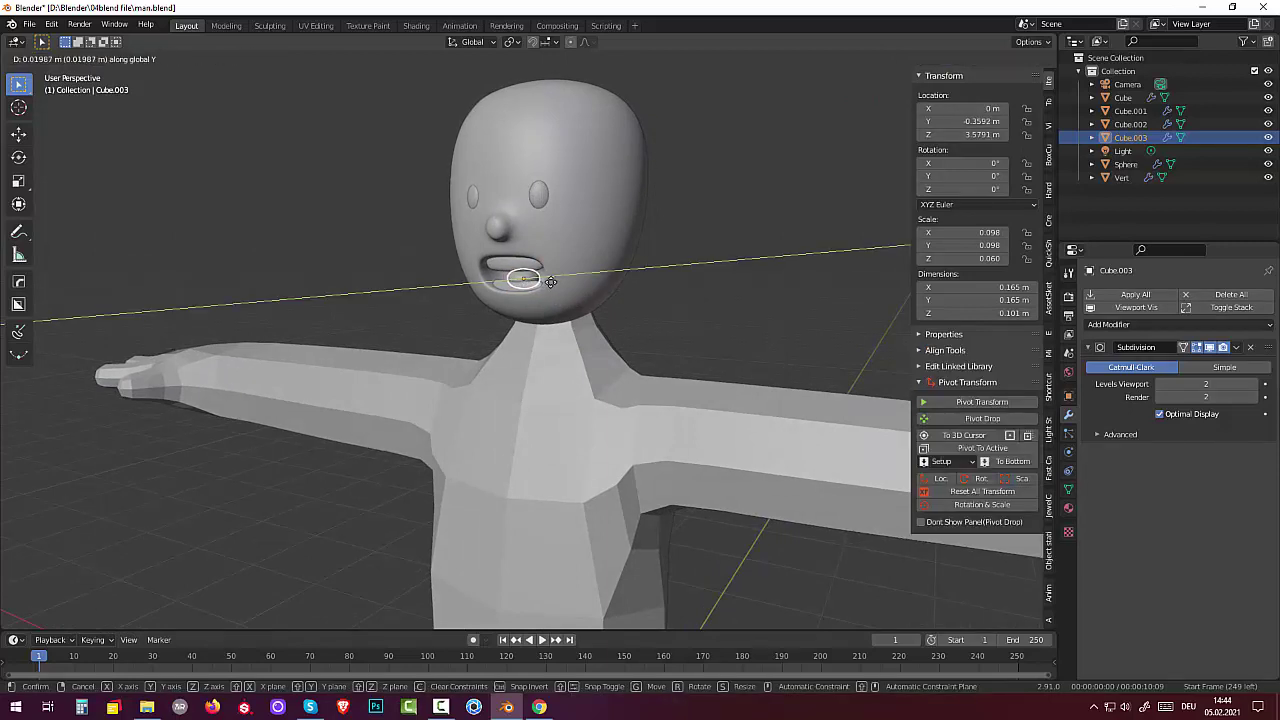
click(558, 288)
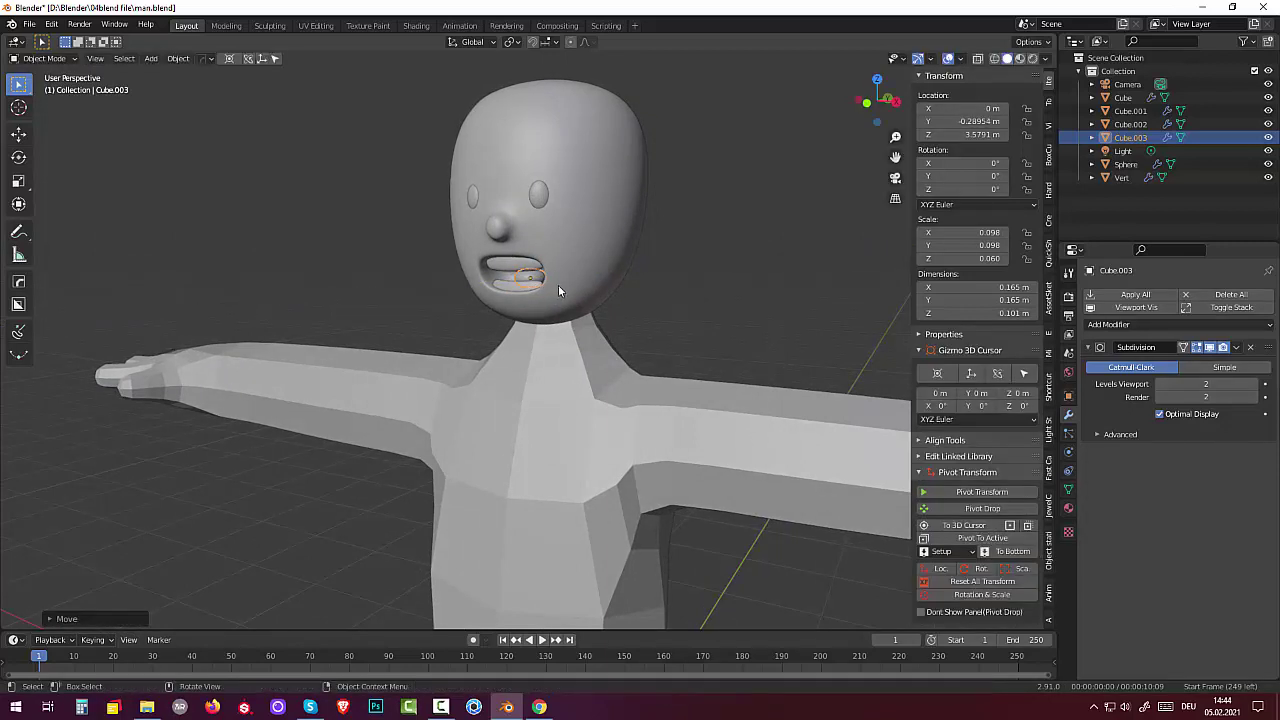
key(r)
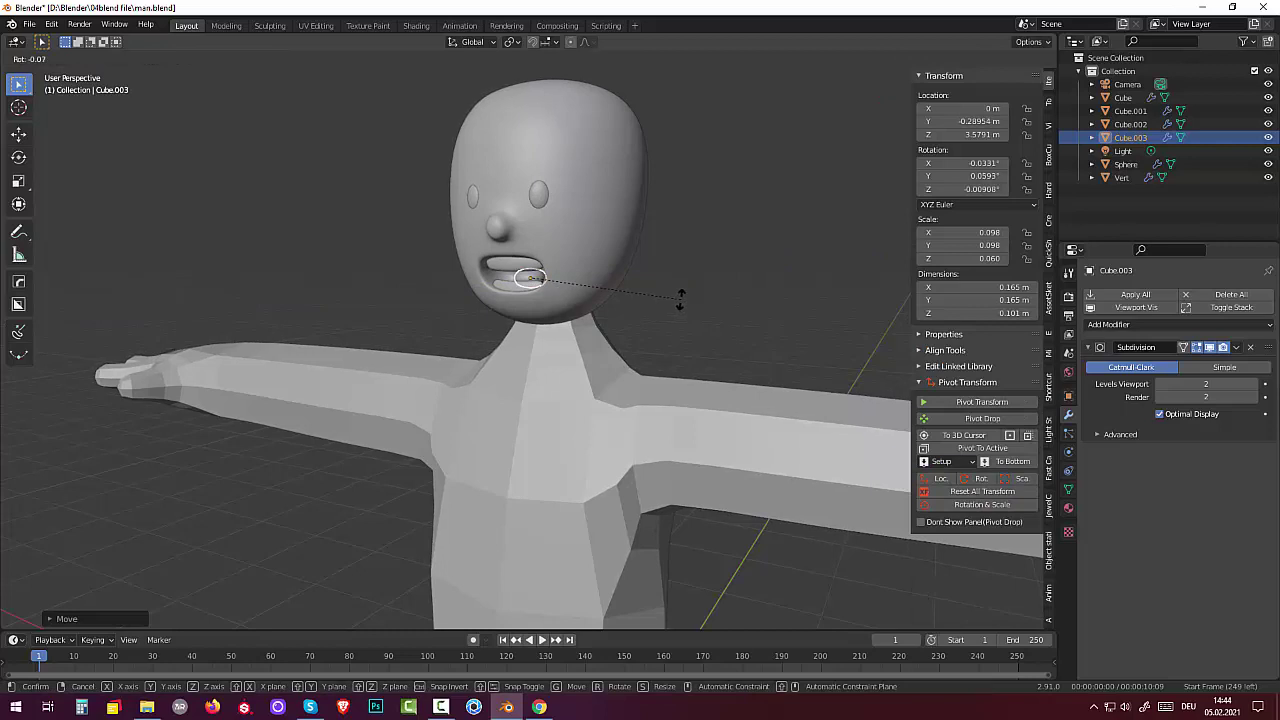
key(x)
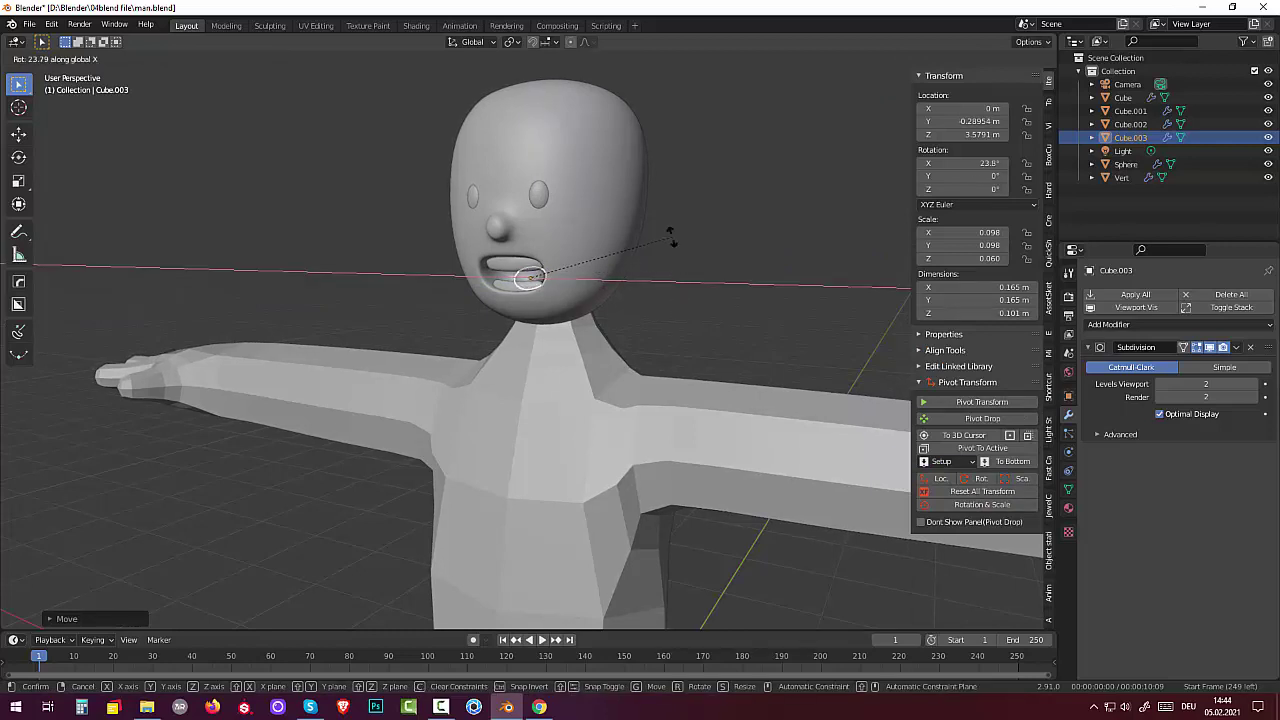
click(669, 236)
mouse_move(665, 251)
middle_down()
mouse_move(726, 255)
mouse_move(705, 310)
middle_up()
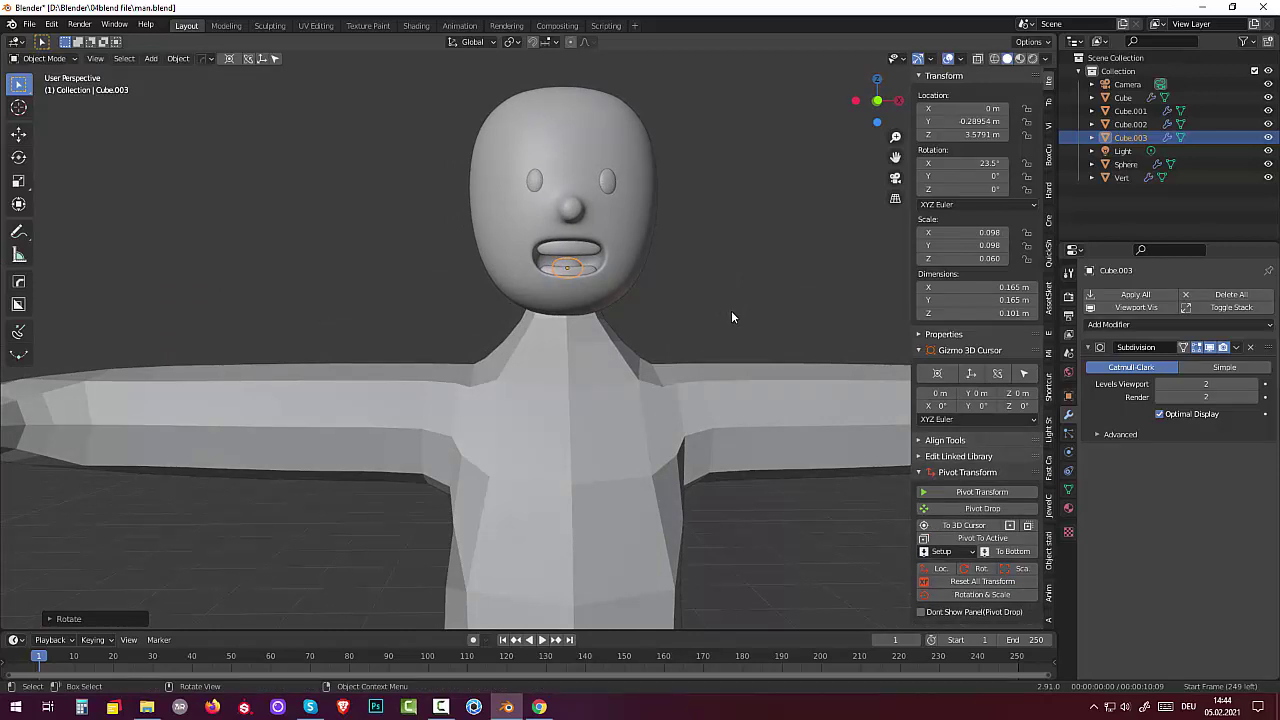
key(s)
key(x)
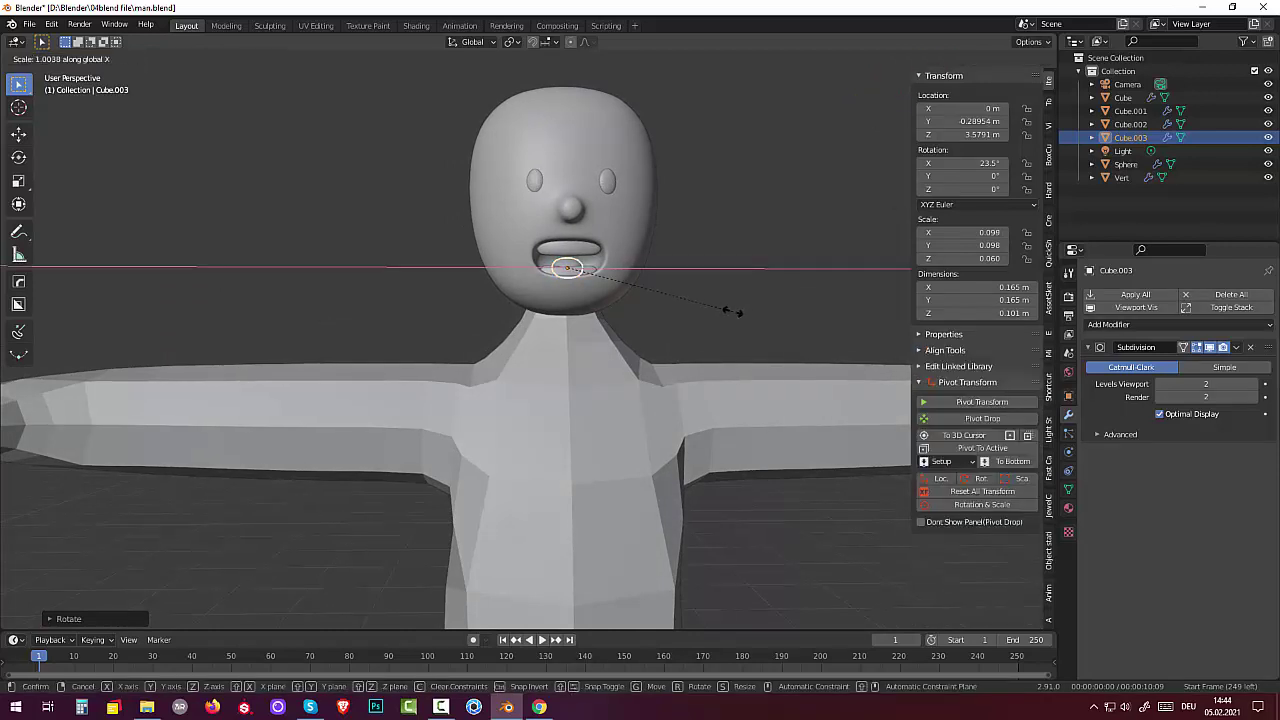
click(761, 312)
Lower the eyes slightly along Z, then select the head
mouse_move(736, 322)
middle_down()
mouse_move(680, 305)
mouse_move(727, 300)
mouse_move(700, 270)
middle_up()
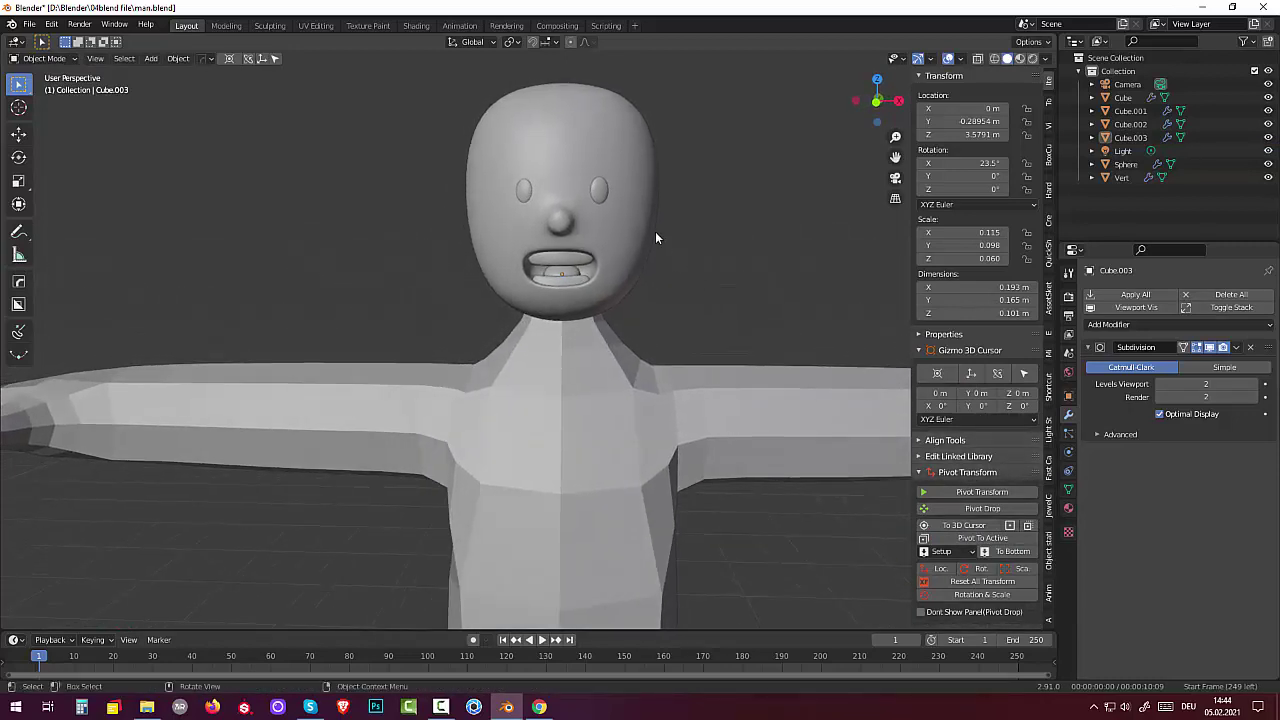
click(598, 188)
key(g)
key(z)
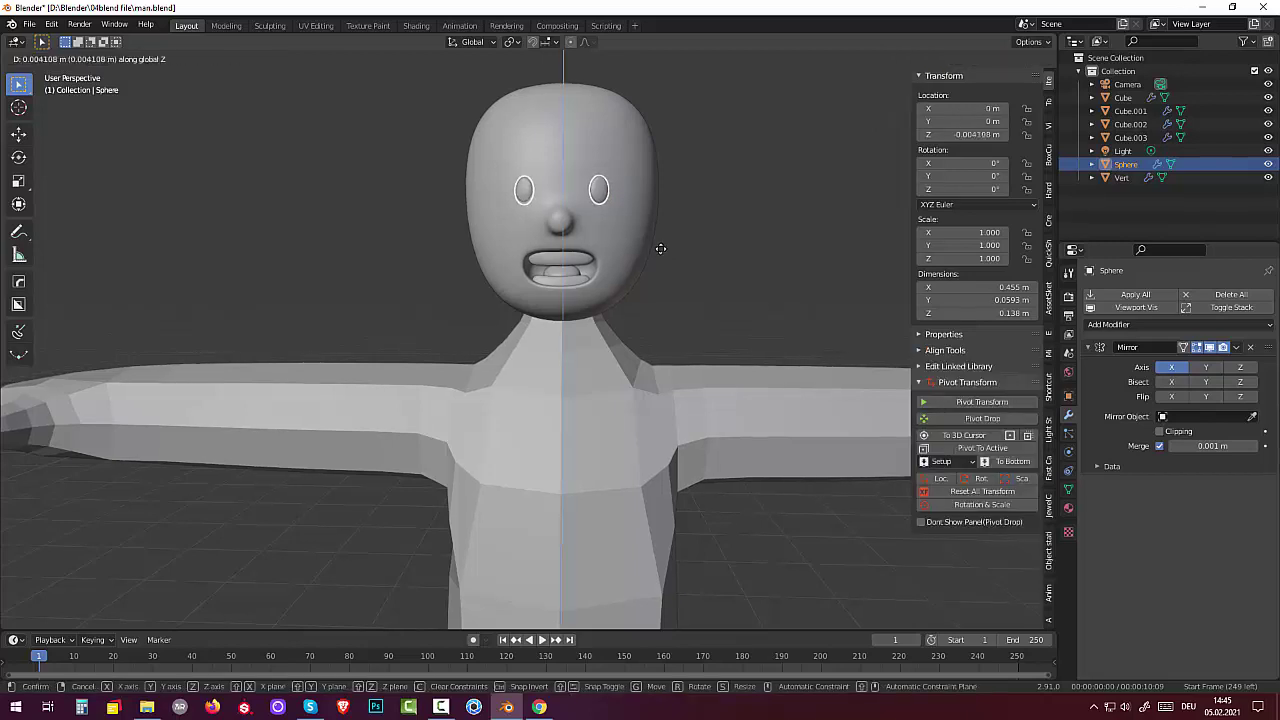
click(655, 251)
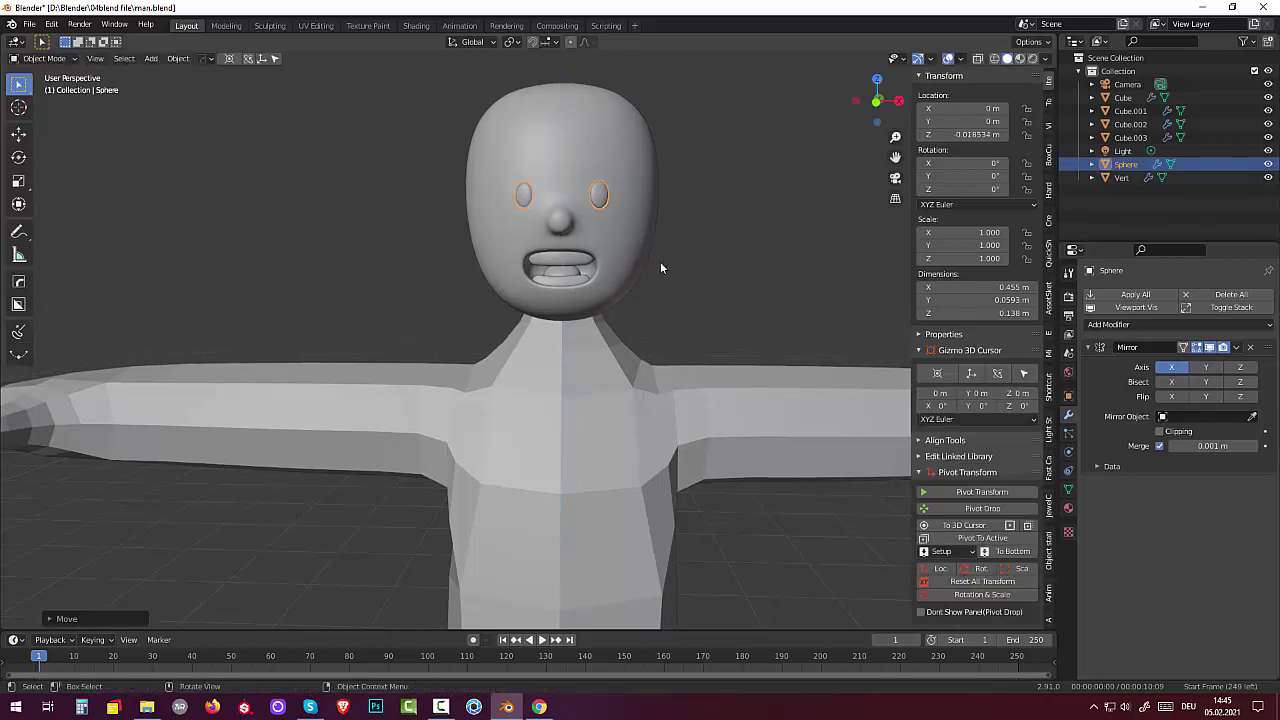
click(658, 261)
mouse_move(658, 261)
middle_down()
mouse_move(601, 268)
mouse_move(570, 296)
middle_up()
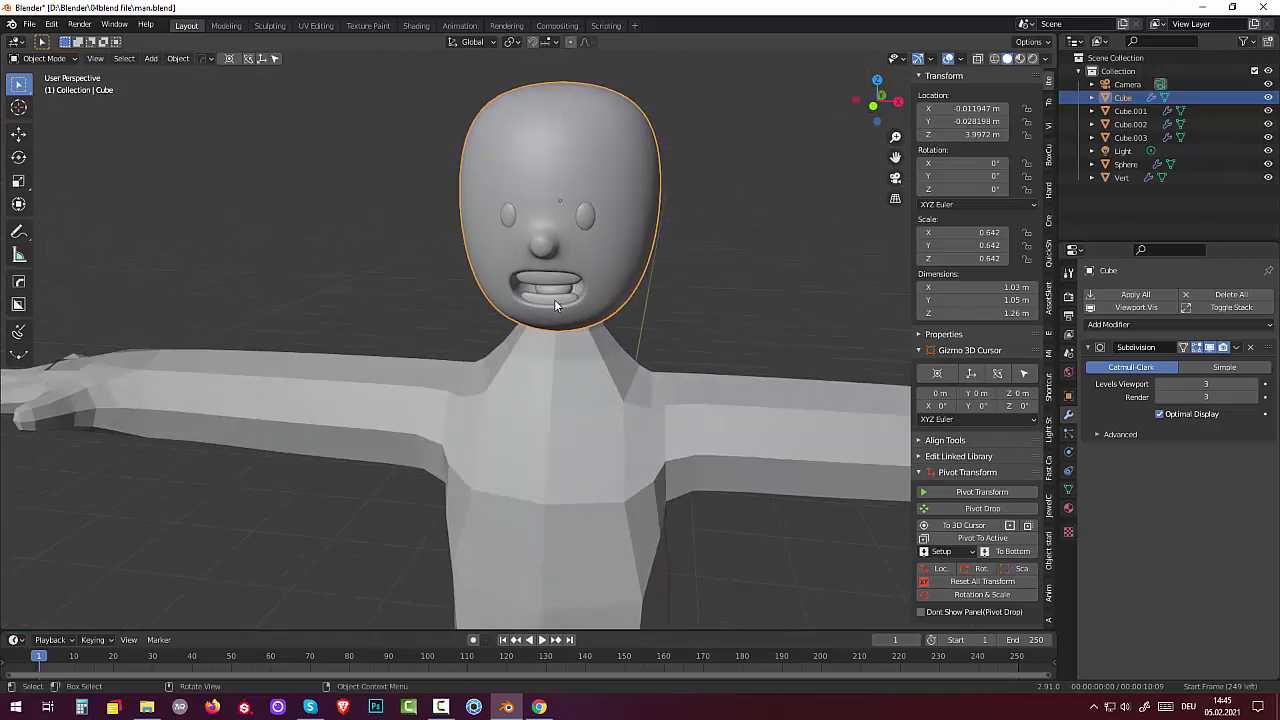
Add a new cube and raise it along Z to head height
key(shift+a)
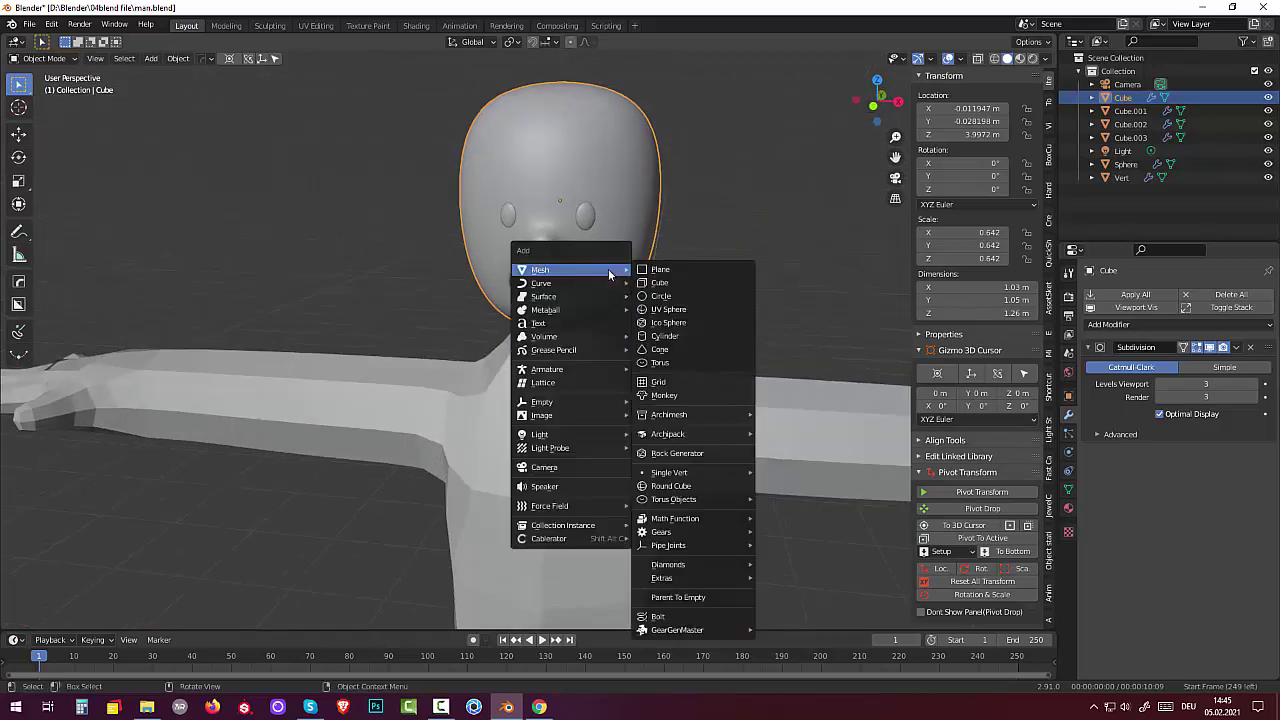
click(660, 284)
scroll(688, 335, down, 2)
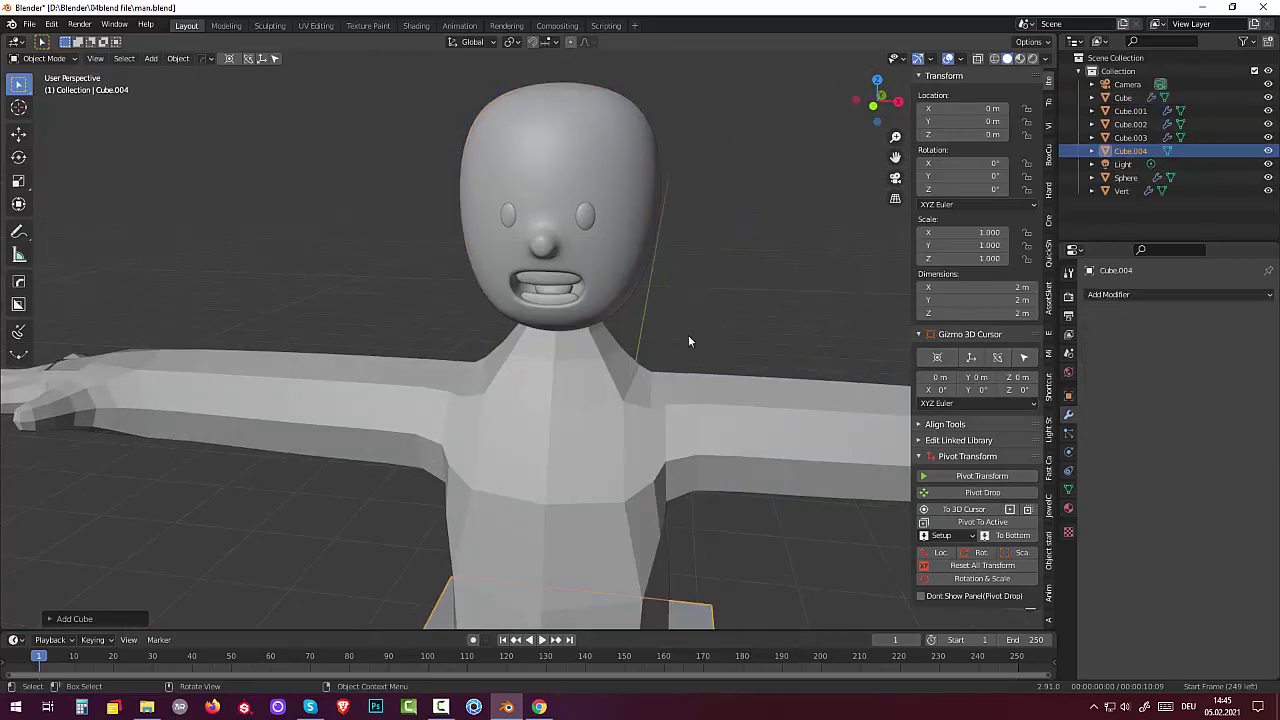
scroll(710, 419, down, 2)
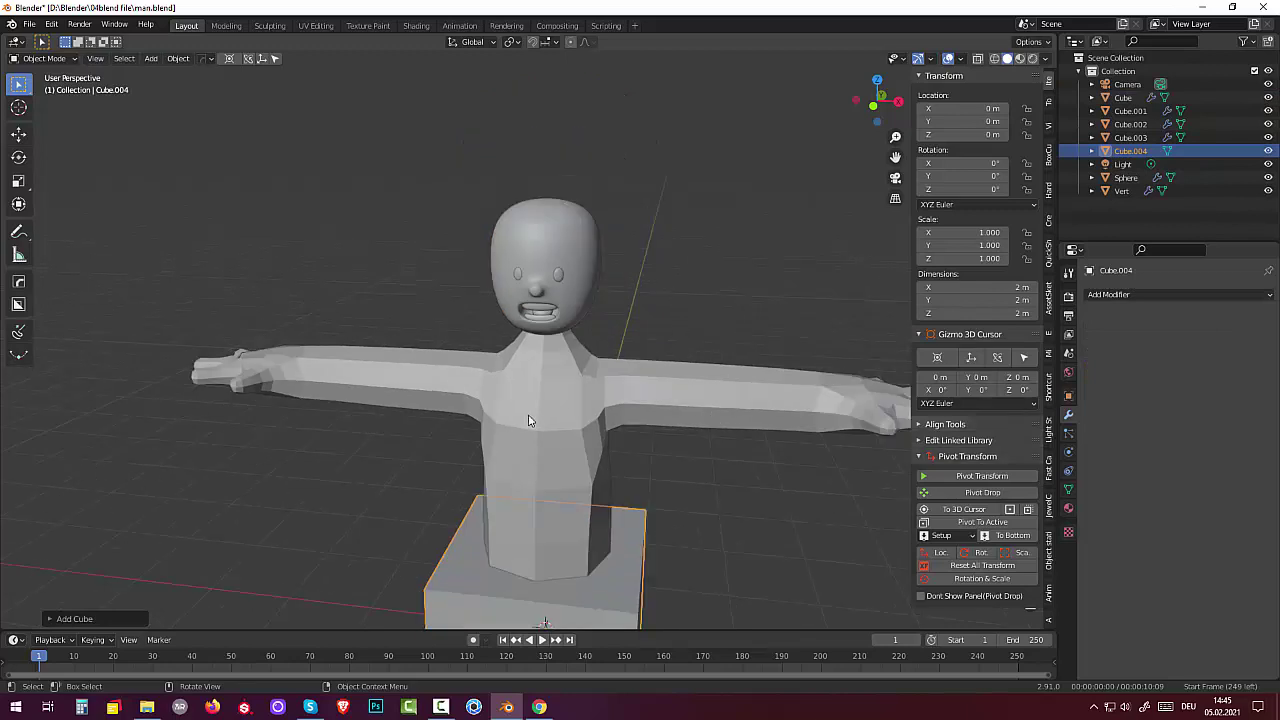
key(g)
key(z)
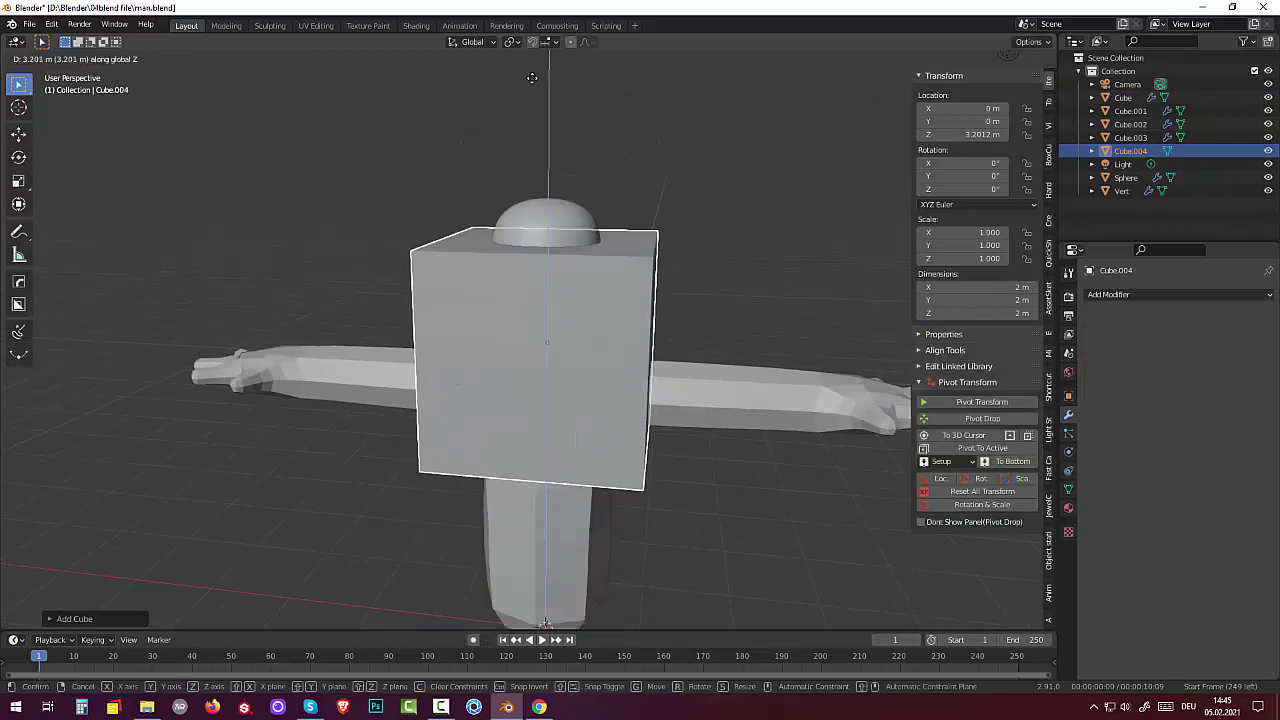
click(556, 598)
mouse_move(556, 598)
middle_down()
mouse_move(596, 54)
mouse_move(700, 70)
middle_up()
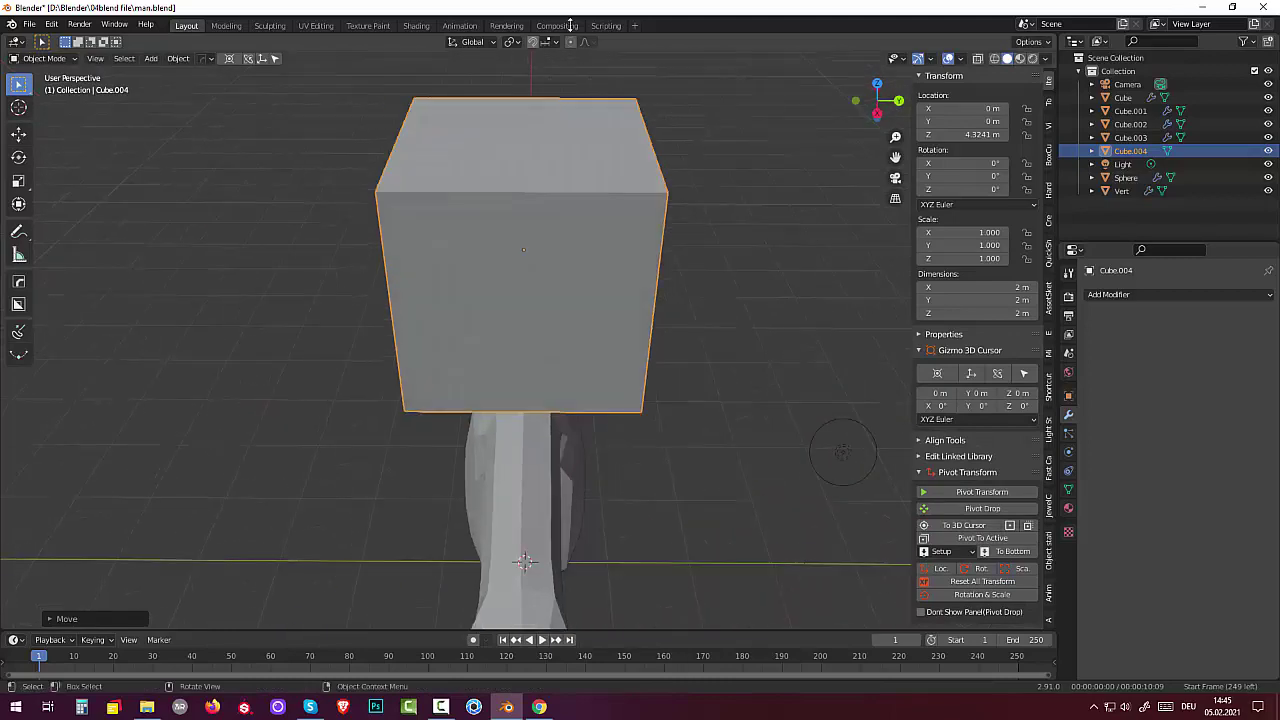
click(968, 350)
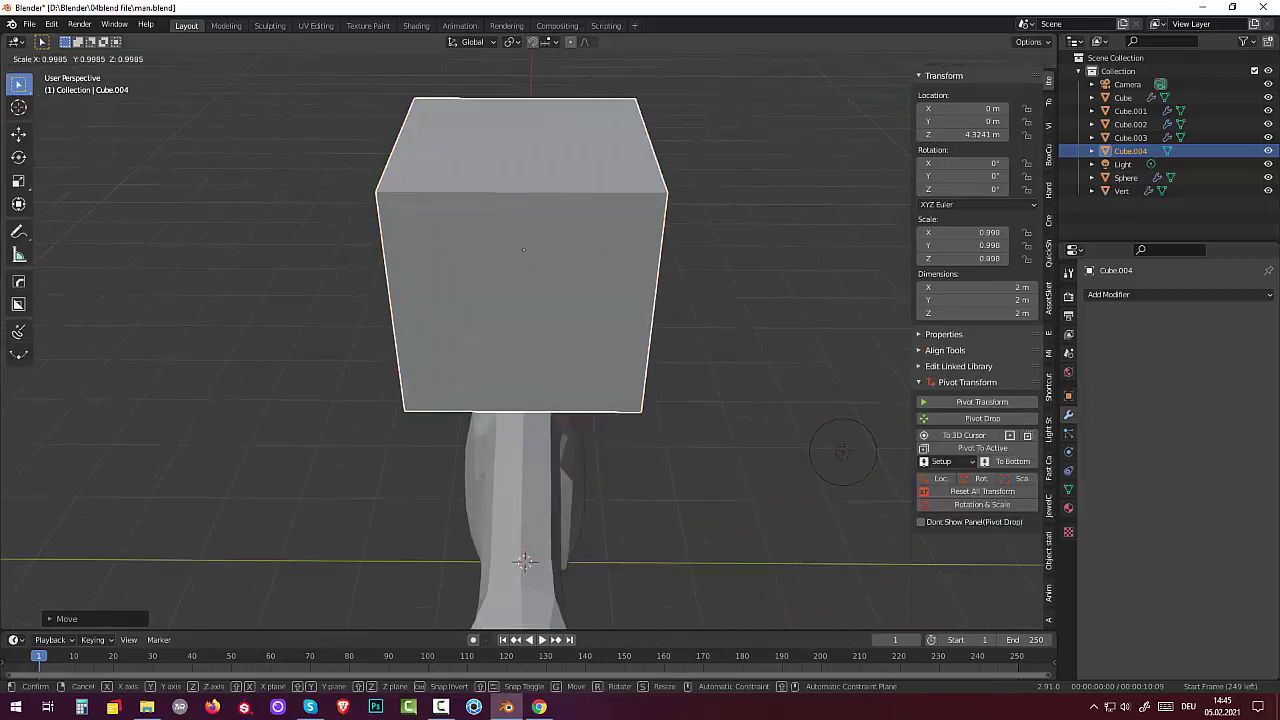
Flatten the cube along Y, shrink it to eyebrow size, and move it in front of the forehead
key(s)
key(y)
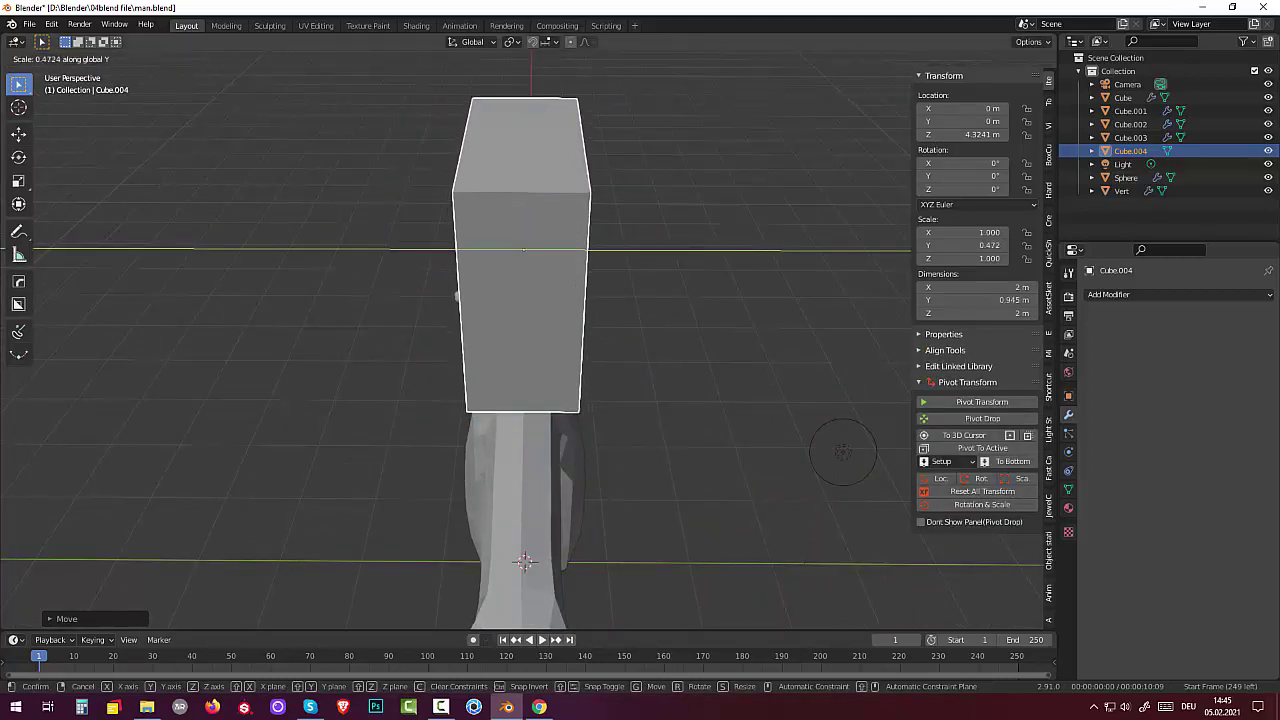
click(607, 272)
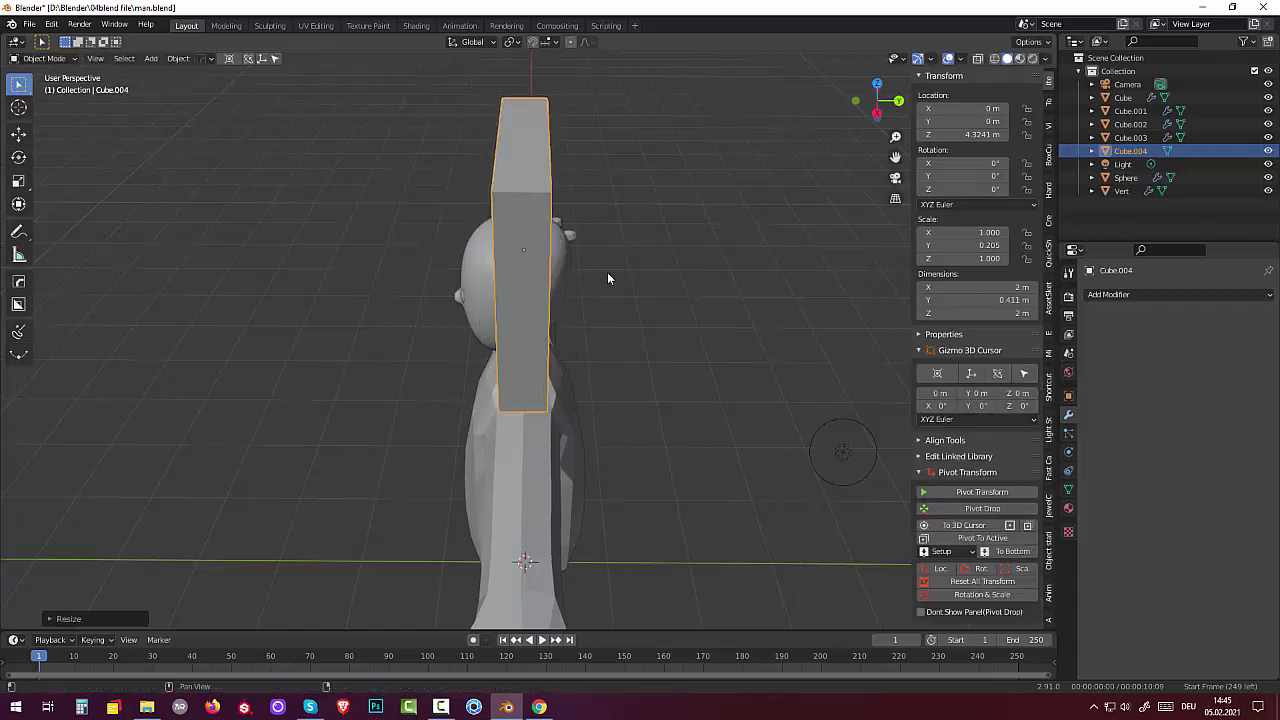
key(s)
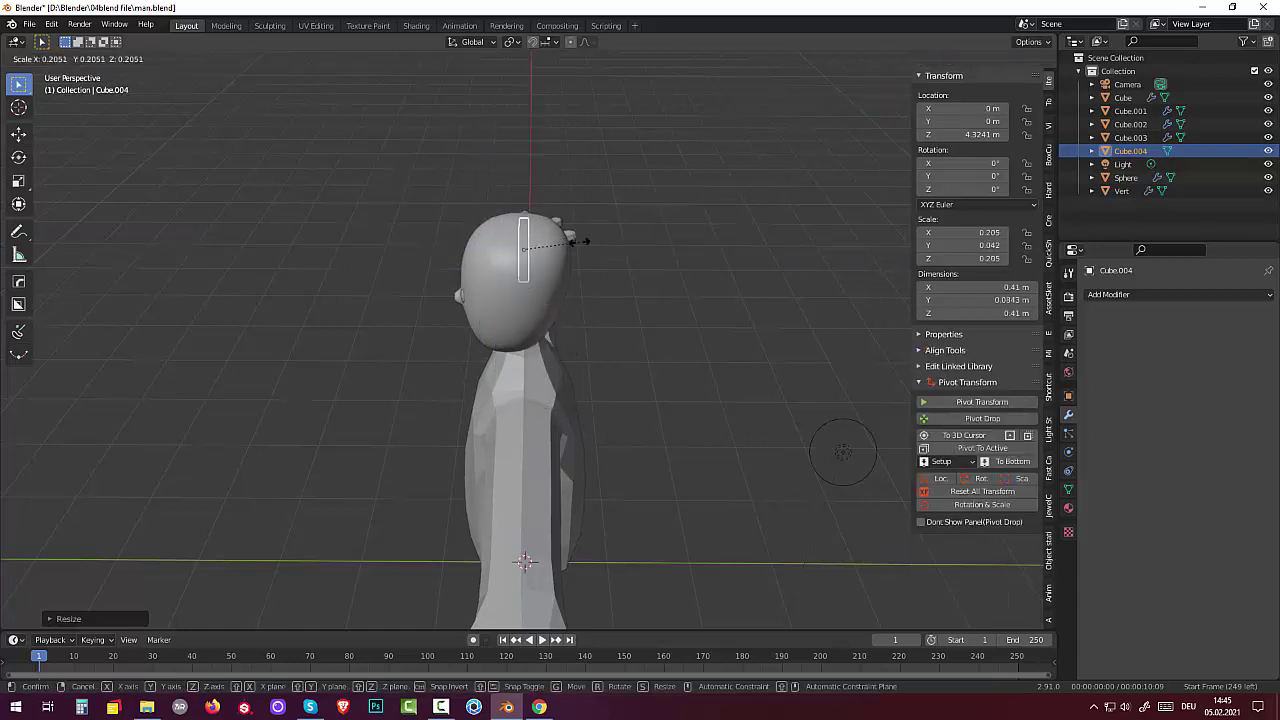
click(560, 246)
mouse_move(560, 246)
middle_down()
mouse_move(634, 214)
mouse_move(616, 205)
middle_up()
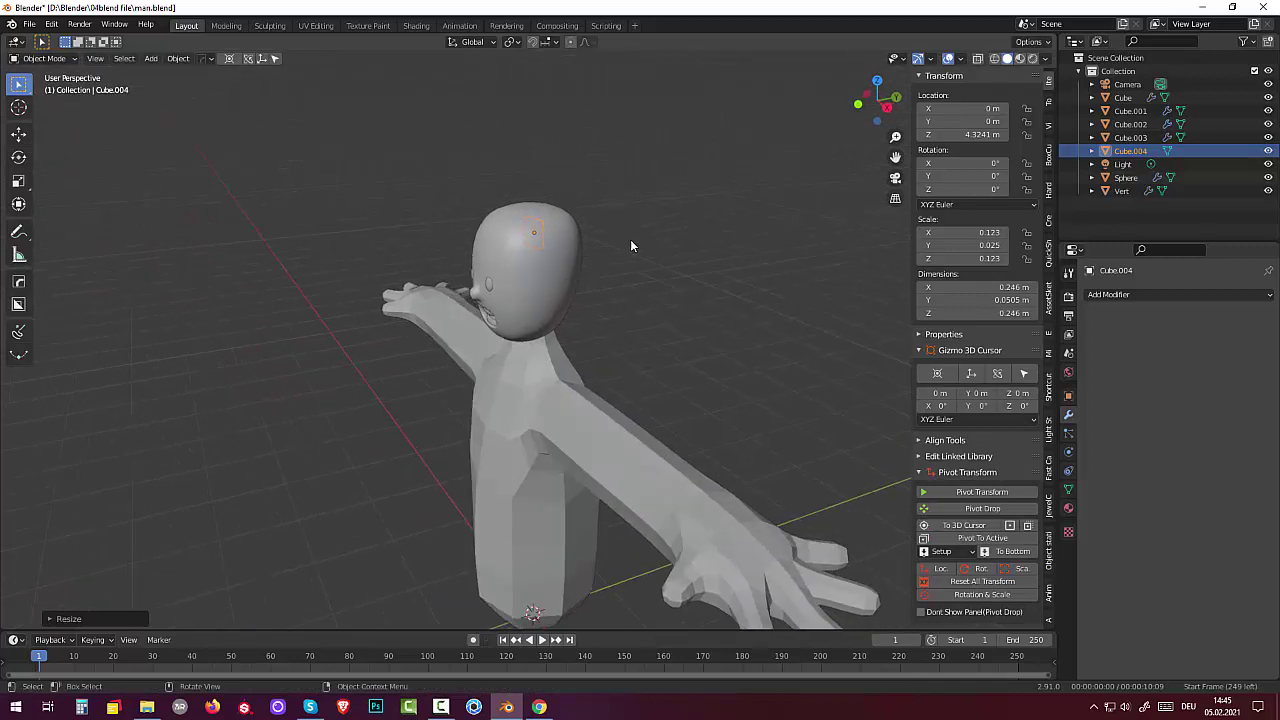
key(g)
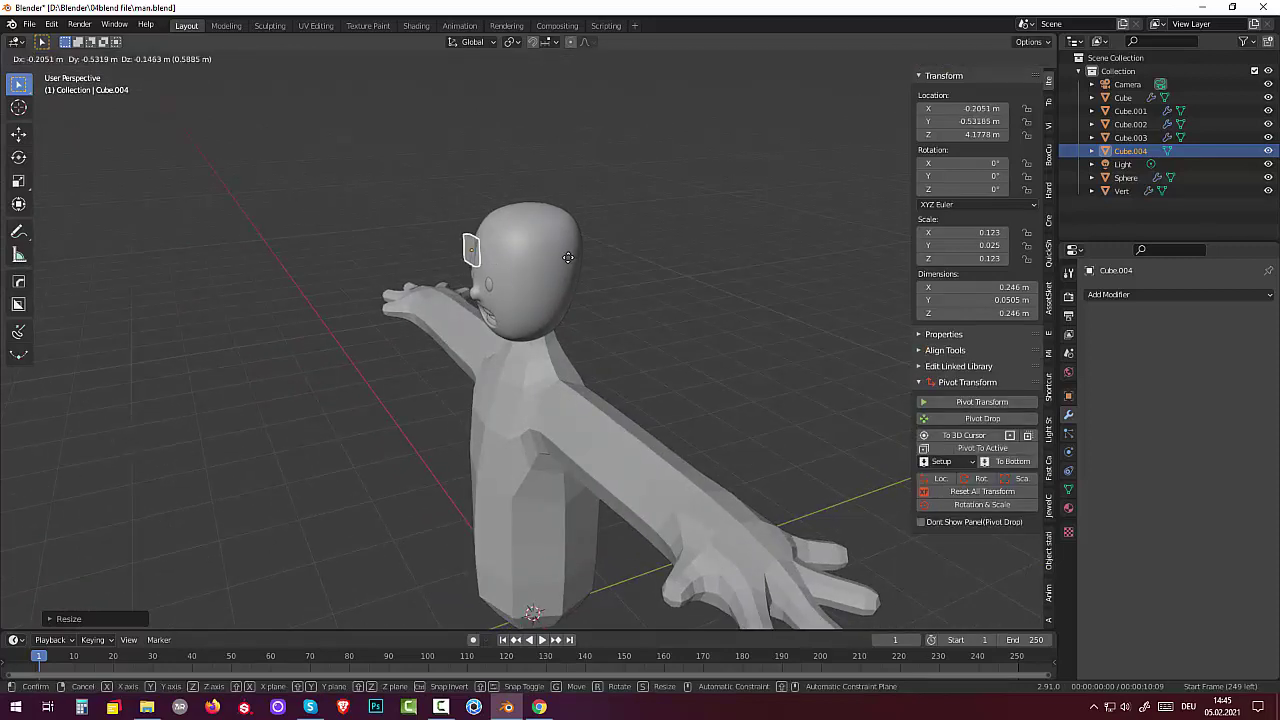
key(y)
click(563, 263)
Flatten the block along Z into a thin 0.246 × 0.0505 × 0.0769 m forehead bar
mouse_move(563, 263)
middle_down()
mouse_move(676, 259)
mouse_move(675, 246)
middle_up()
key(s)
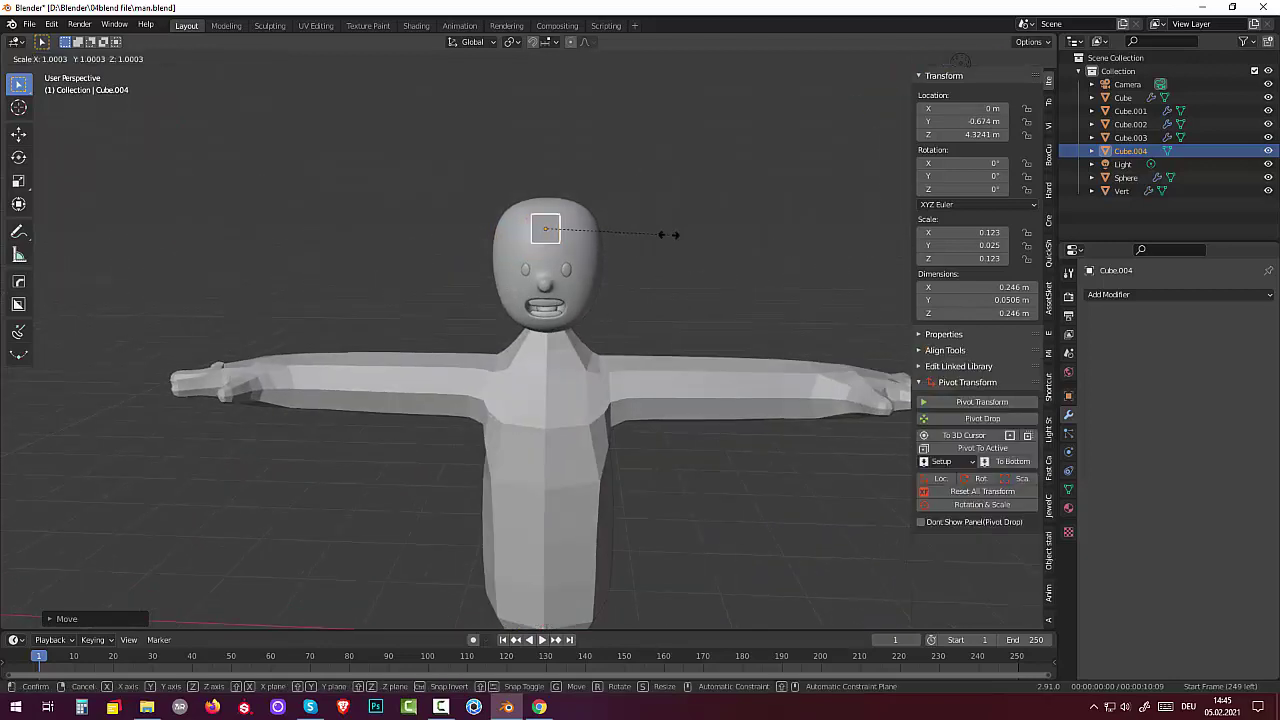
key(z)
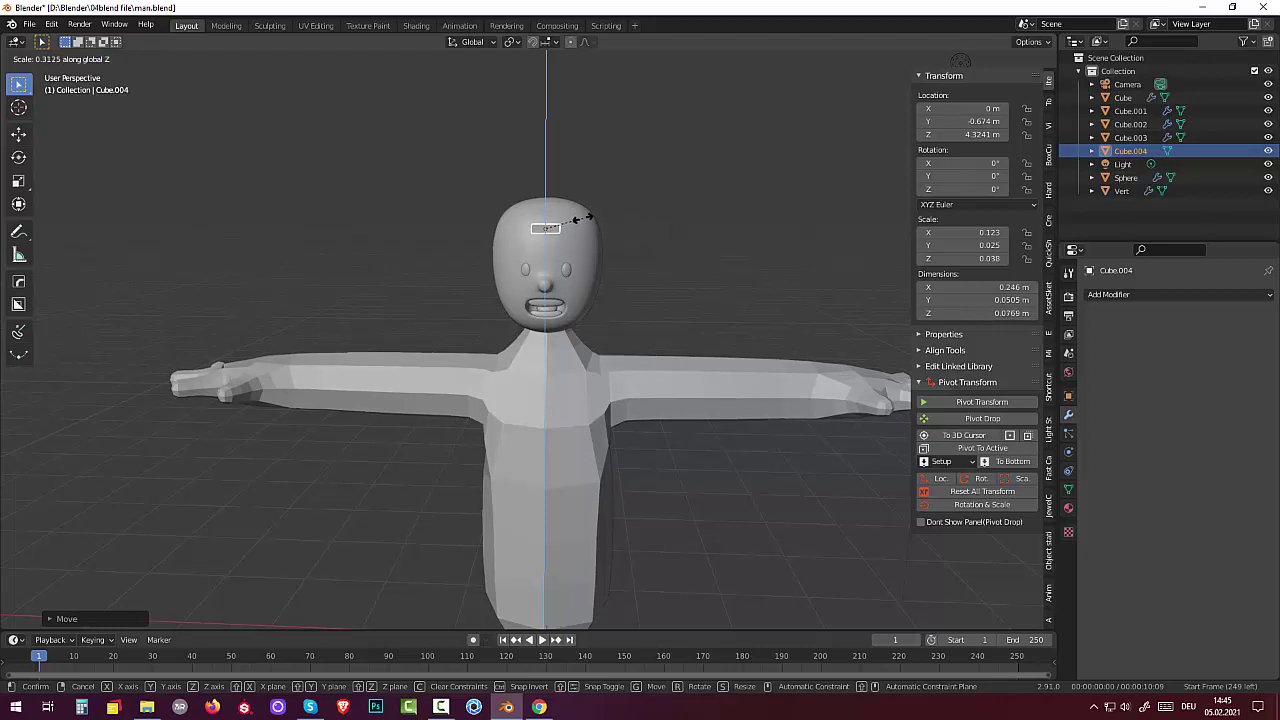
click(583, 218)
mouse_move(590, 214)
middle_down()
mouse_move(594, 286)
mouse_move(572, 330)
middle_up()
scroll(572, 330, up, 1)
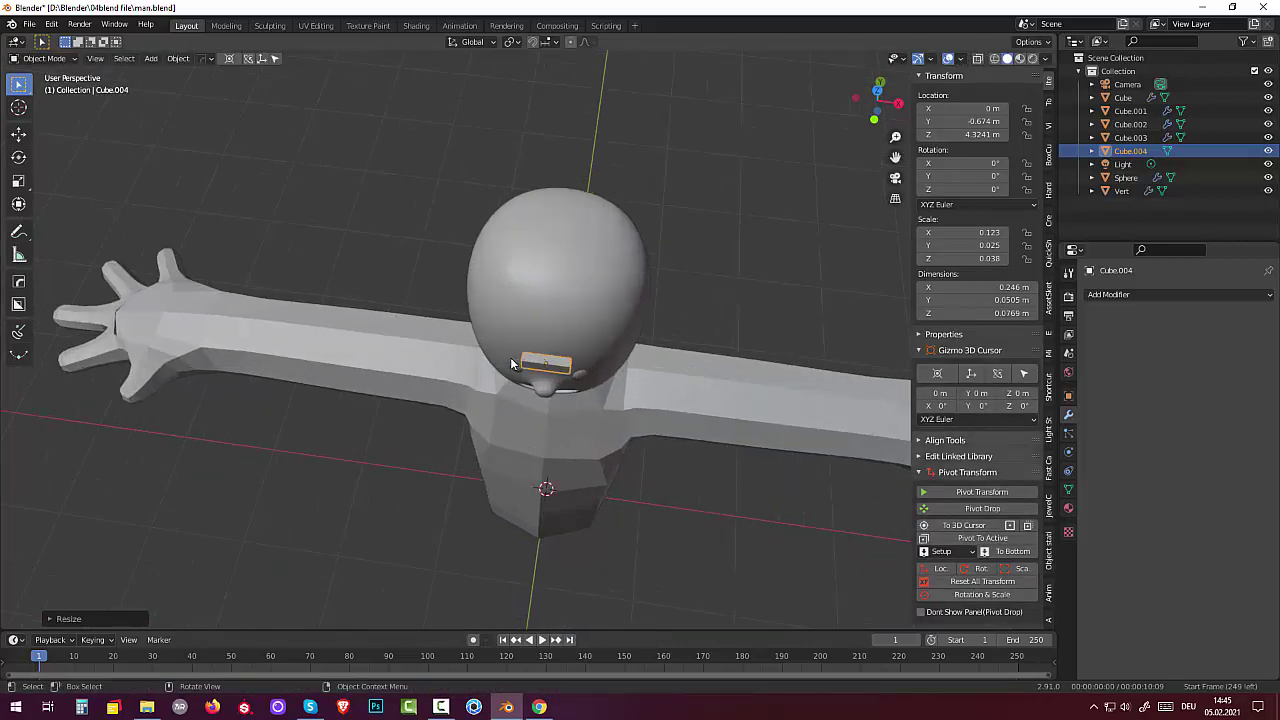
scroll(600, 325, up, 2)
scroll(632, 319, up, 2)
scroll(642, 296, up, 2)
mouse_move(635, 282)
middle_down()
mouse_move(558, 288)
mouse_move(582, 282)
middle_up()
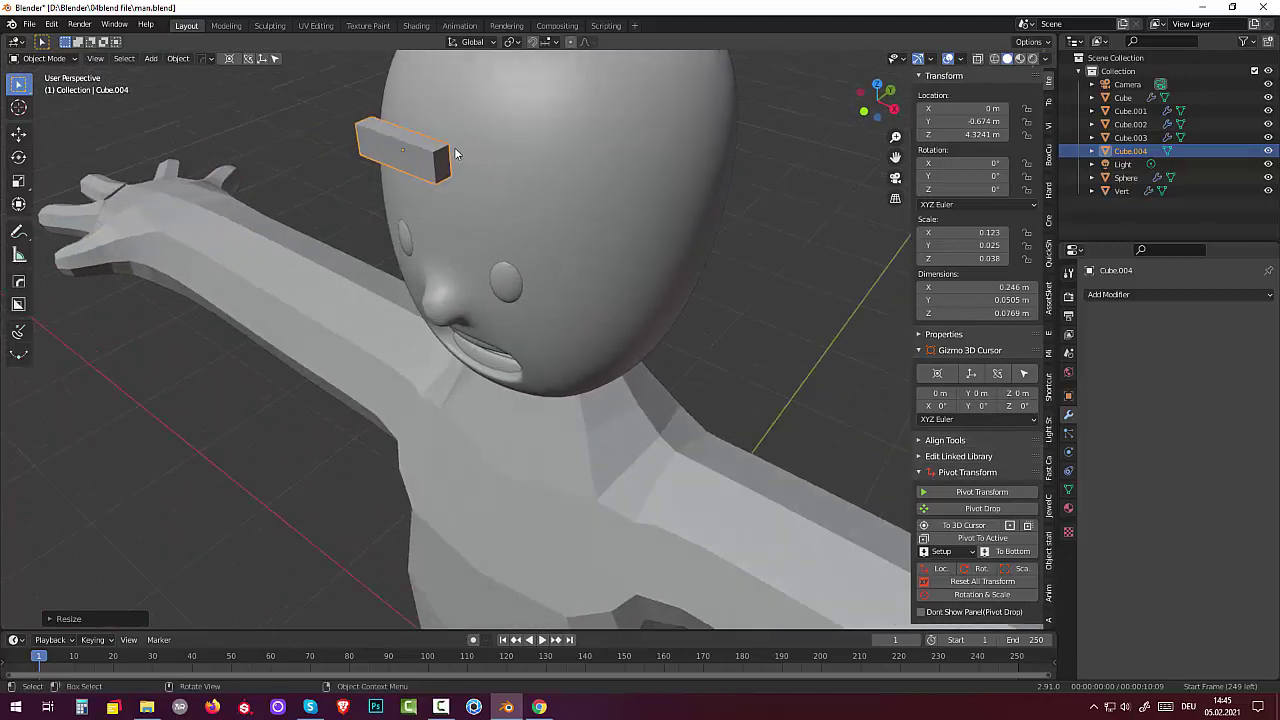
Make the forehead bar active again and bring up the Add Modifier list
click(428, 174)
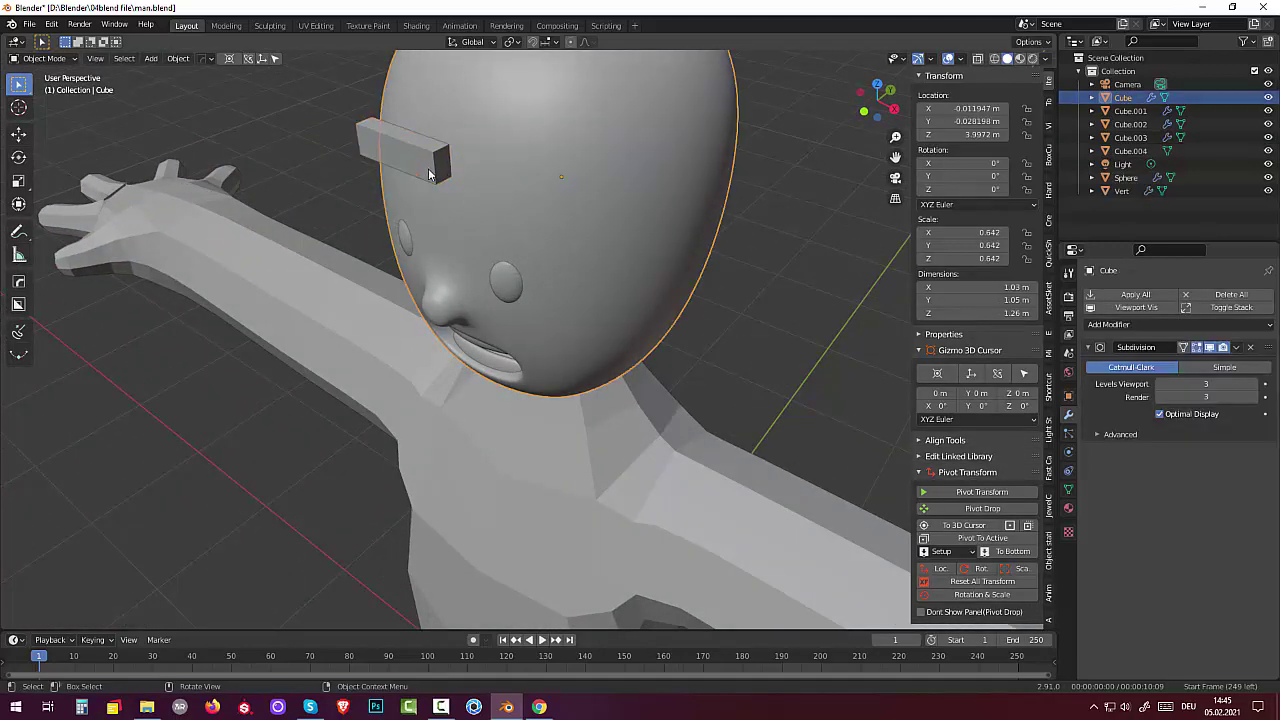
shift+click(416, 162)
middle_drag(480, 155, 514, 145)
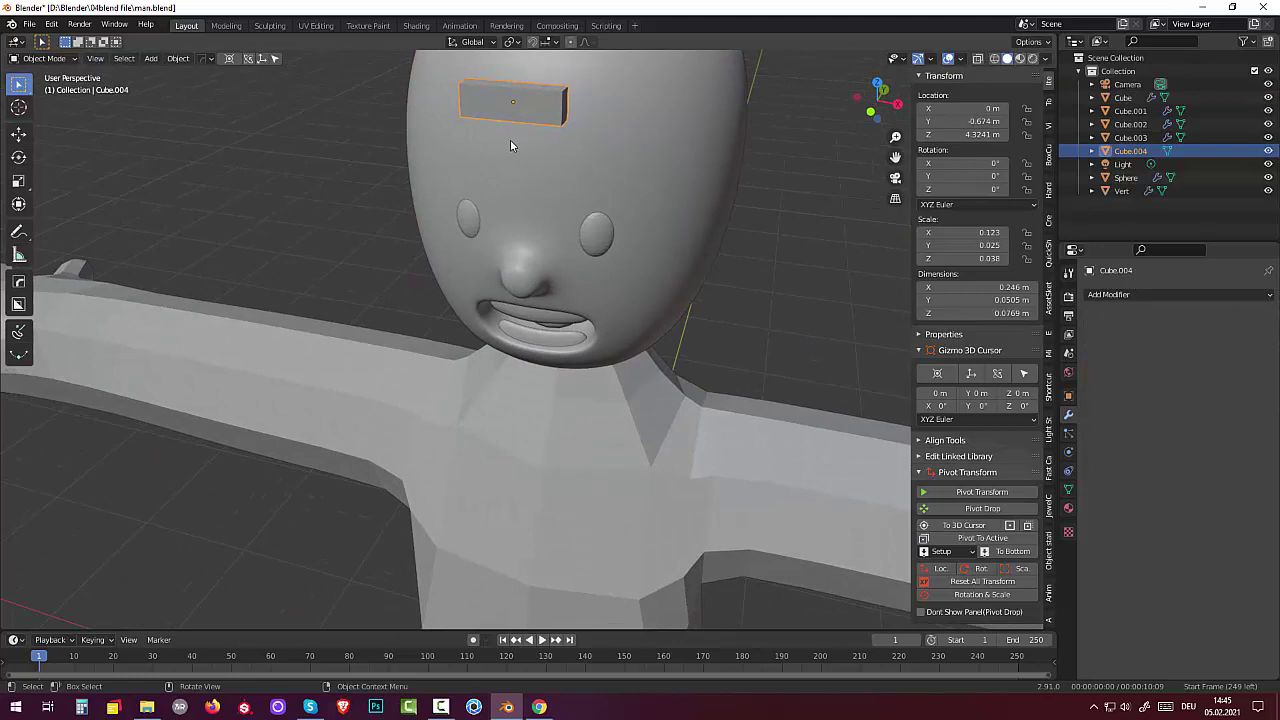
click(1160, 294)
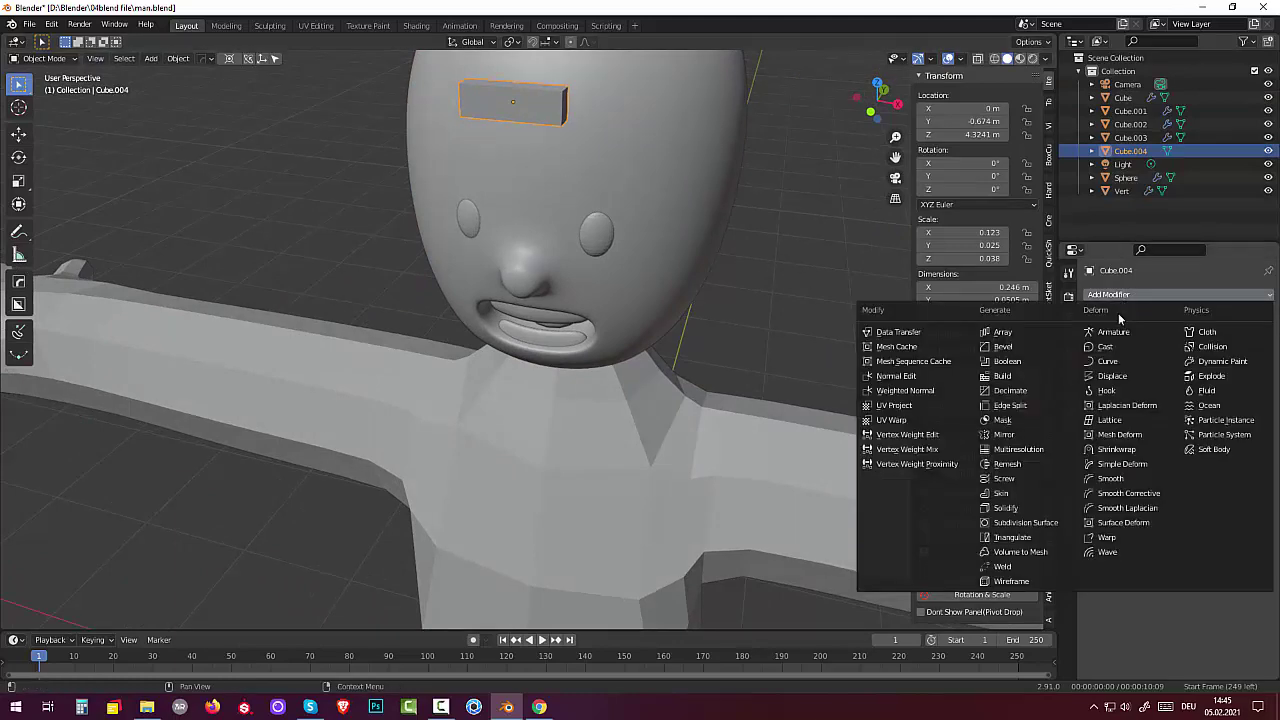
Add a Subdivision Surface modifier to the small block and insert four even loop cuts across it
click(1026, 522)
middle_drag(776, 387, 639, 261)
key(Tab)
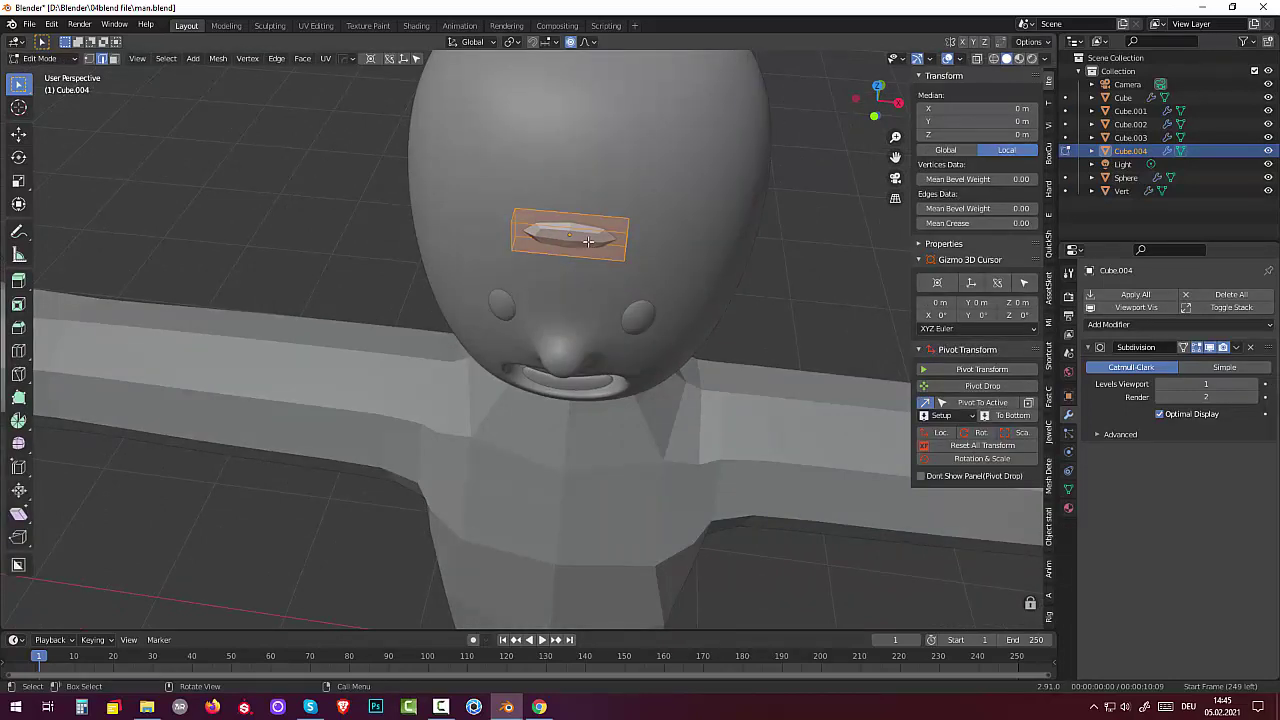
key(ctrl)
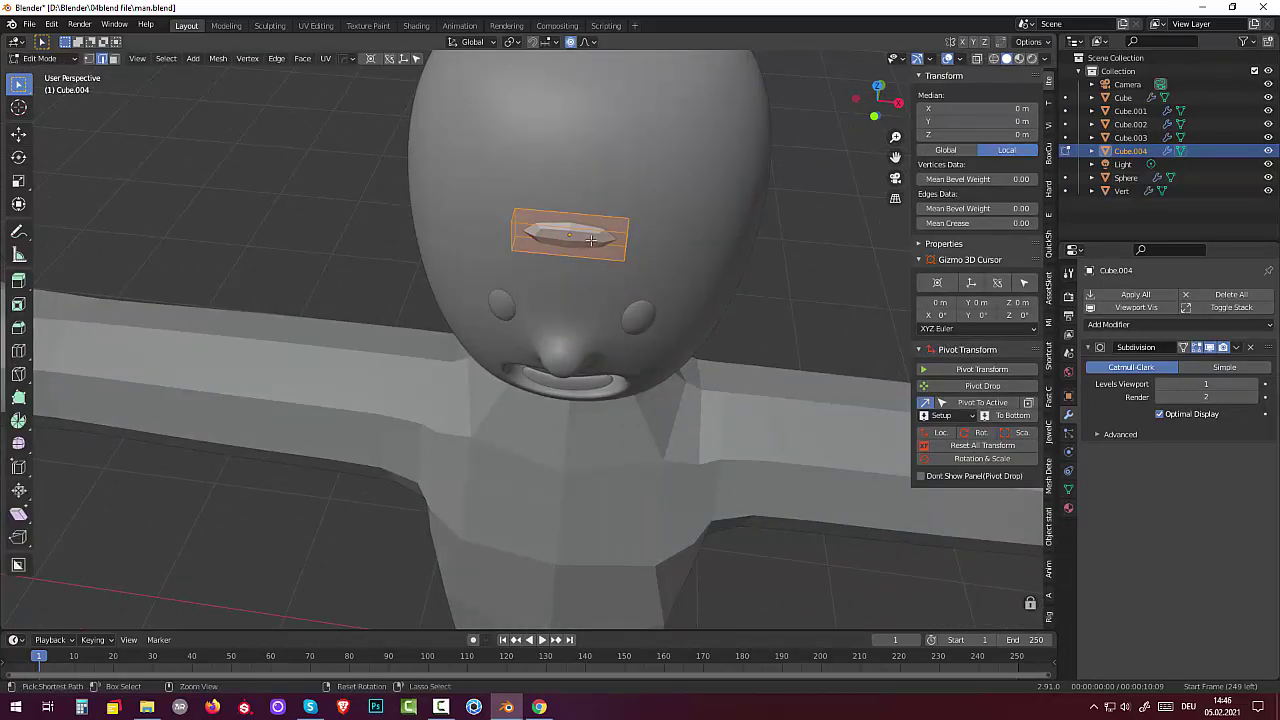
key(ctrl+r)
scroll(593, 240, up, 1)
scroll(596, 240, up, 2)
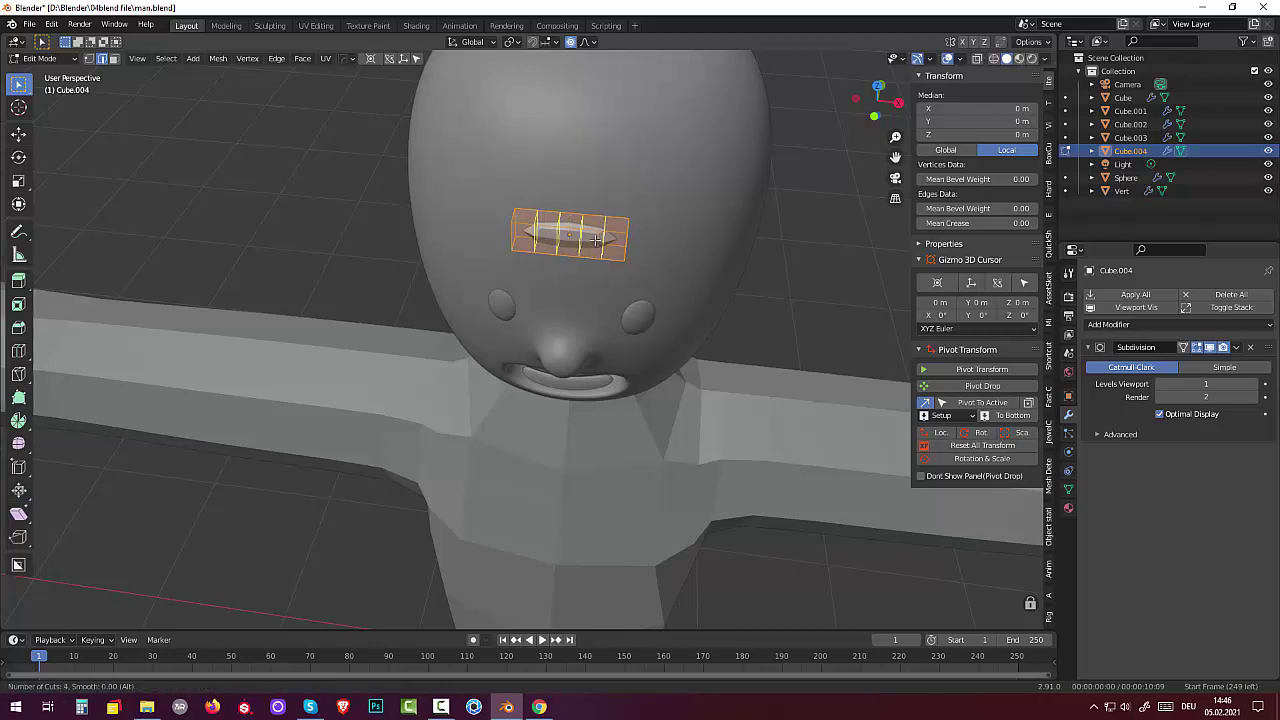
click(593, 240)
click(593, 240)
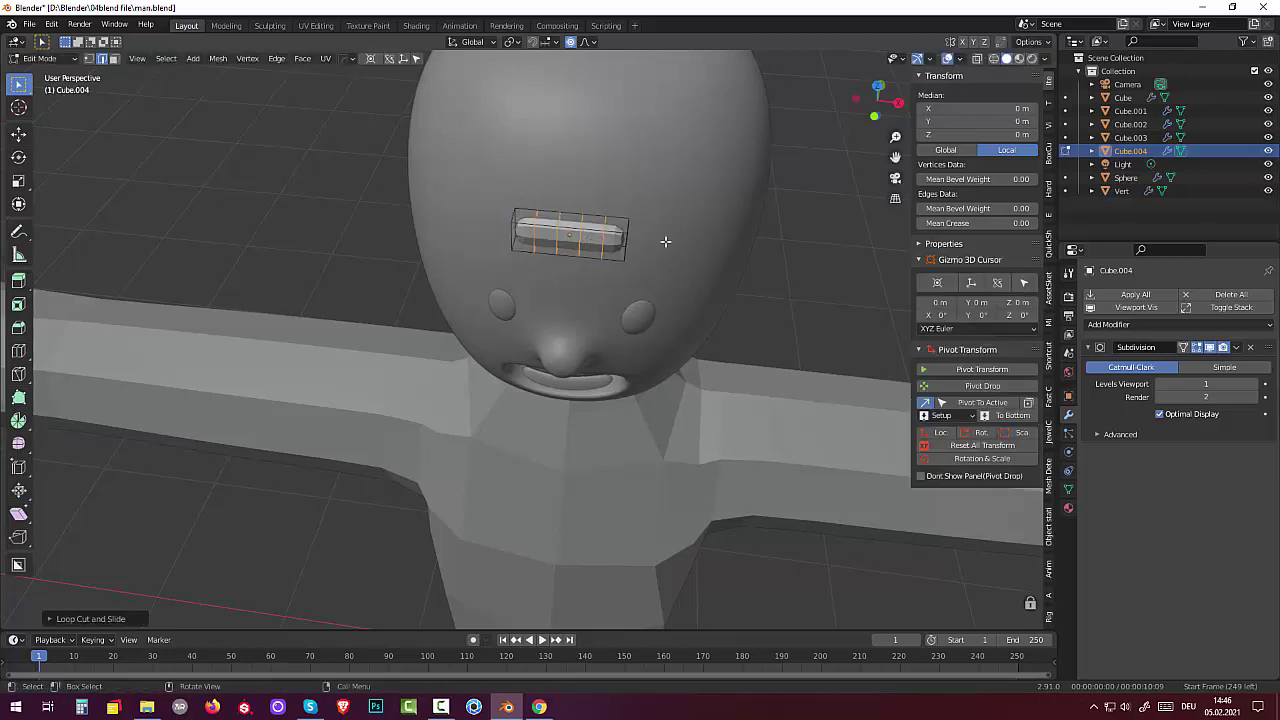
Taper the block by scaling down its right and left end faces
middle_drag(593, 240, 433, 185)
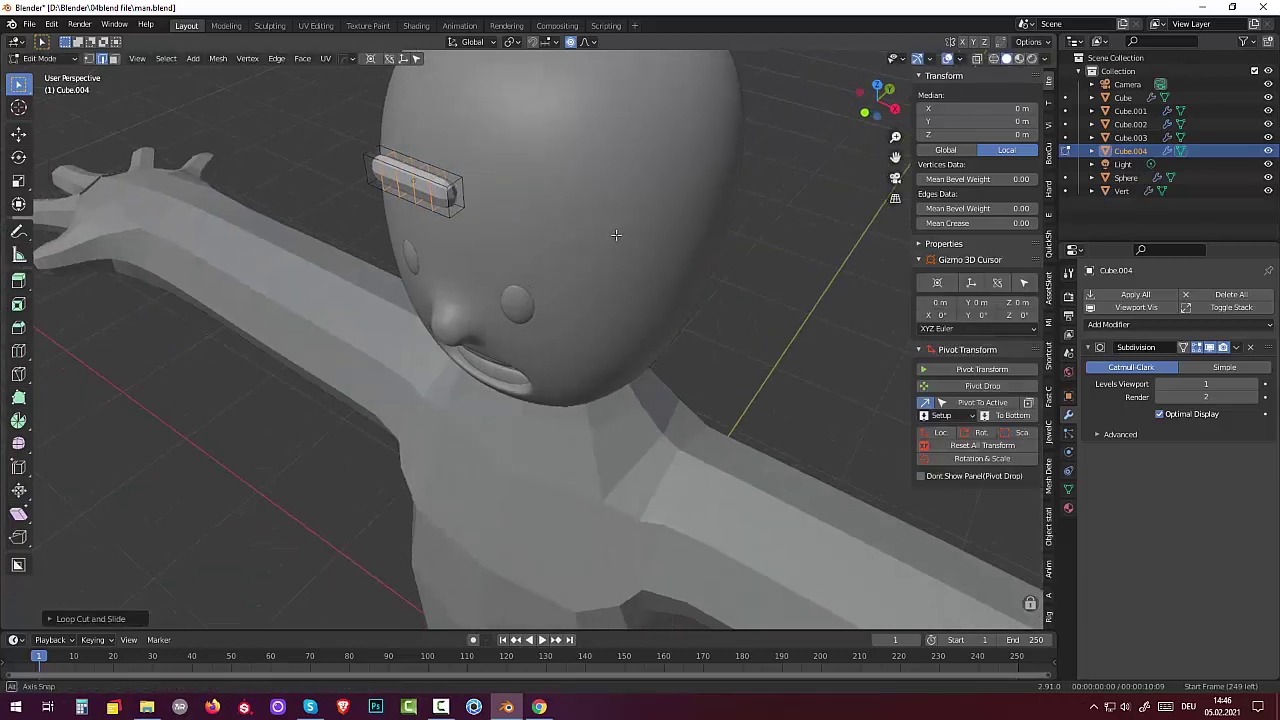
click(427, 191)
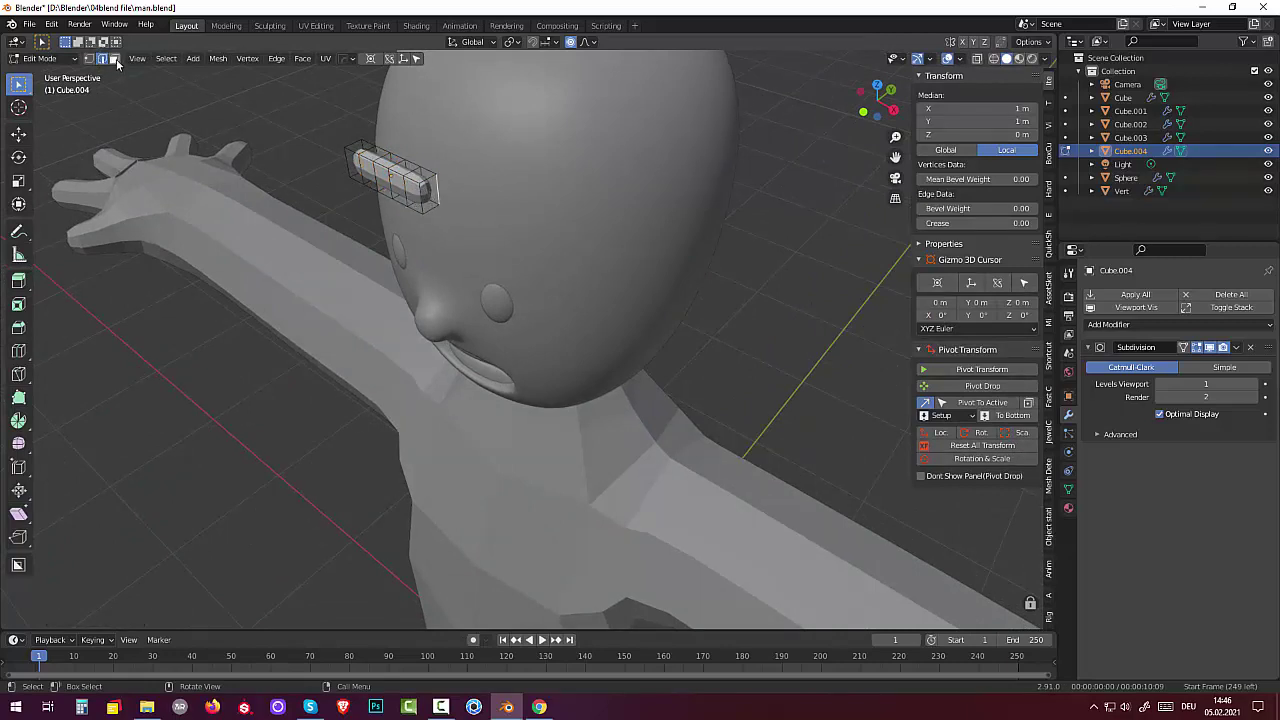
click(118, 68)
click(428, 195)
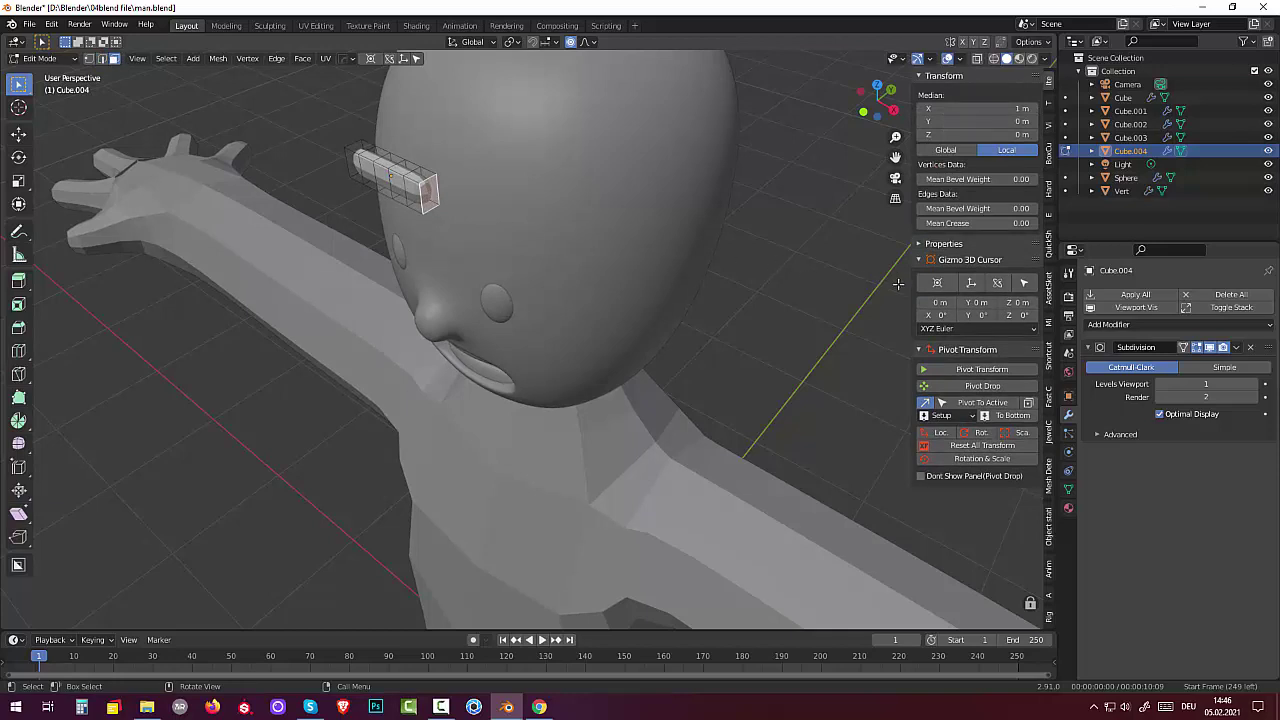
key(s)
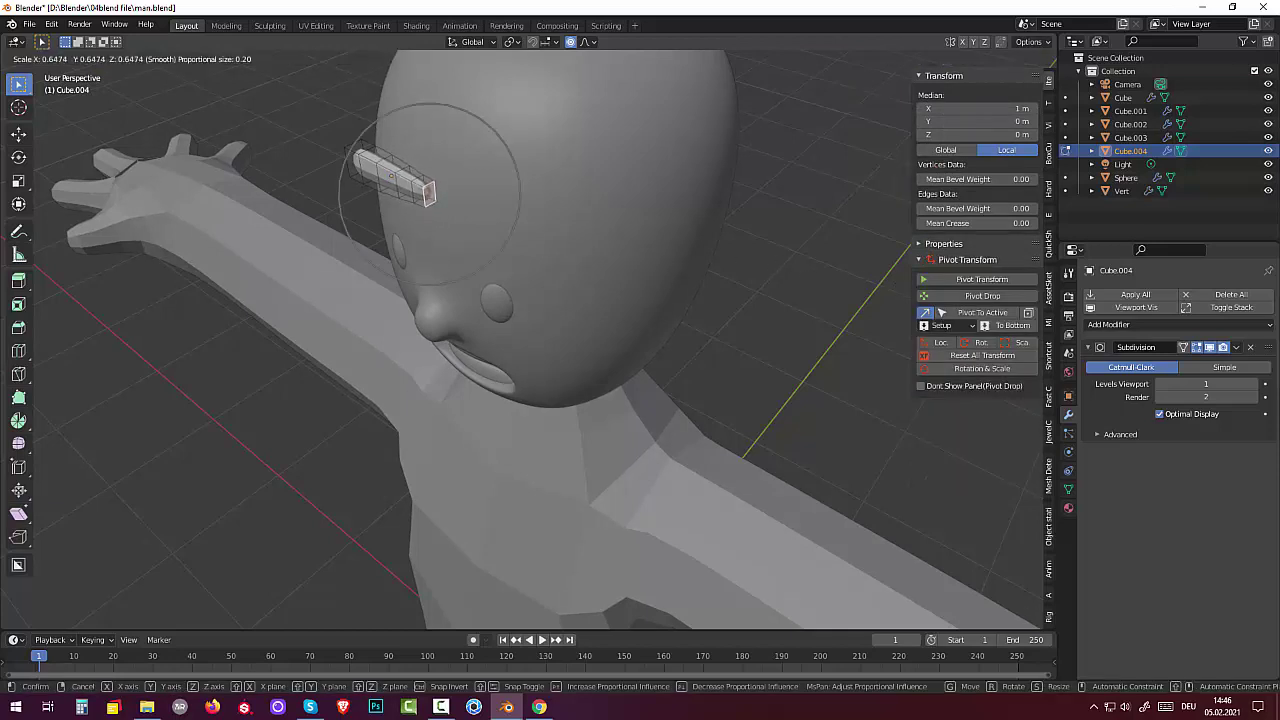
click(771, 266)
mouse_move(771, 266)
middle_down()
mouse_move(793, 265)
mouse_move(693, 134)
middle_up()
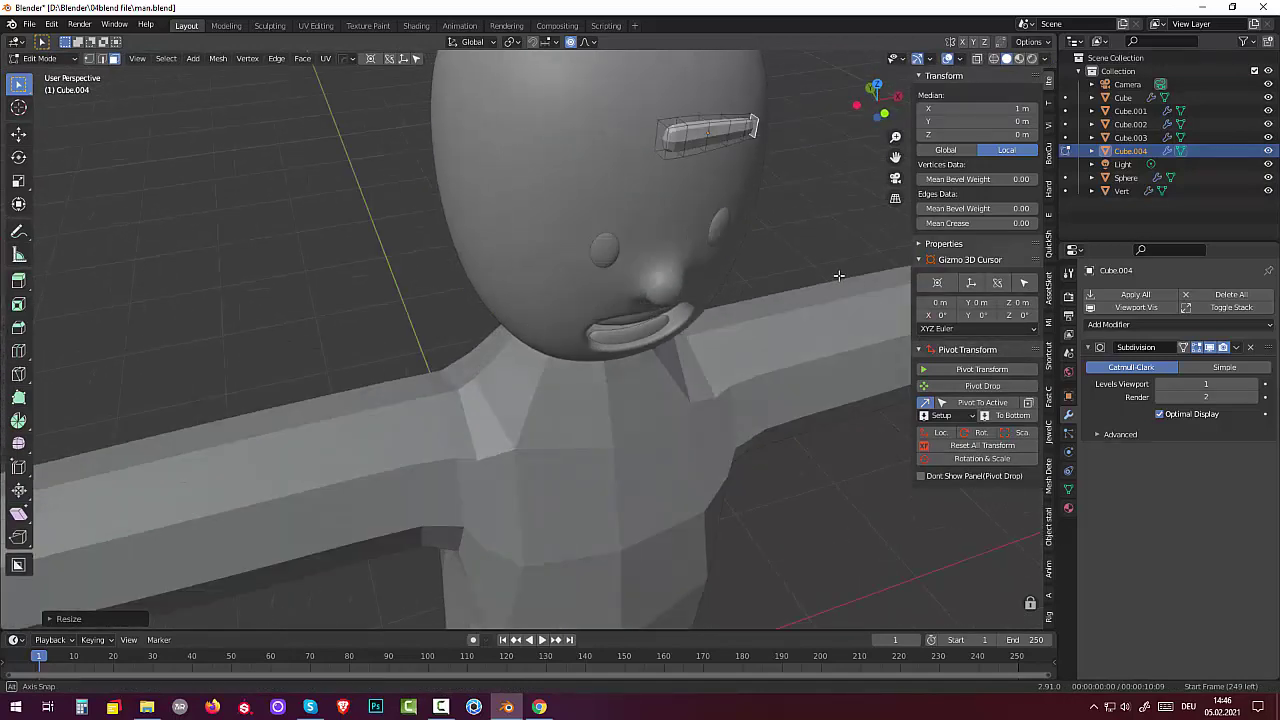
click(686, 118)
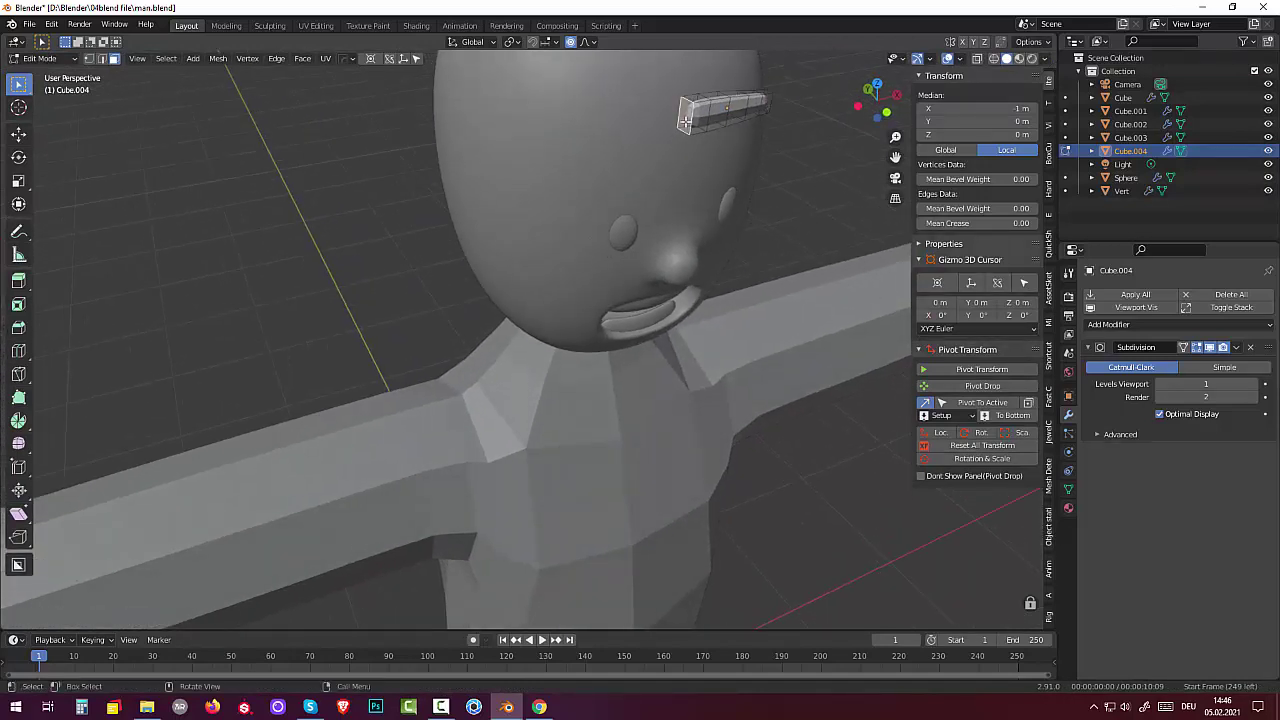
key(s)
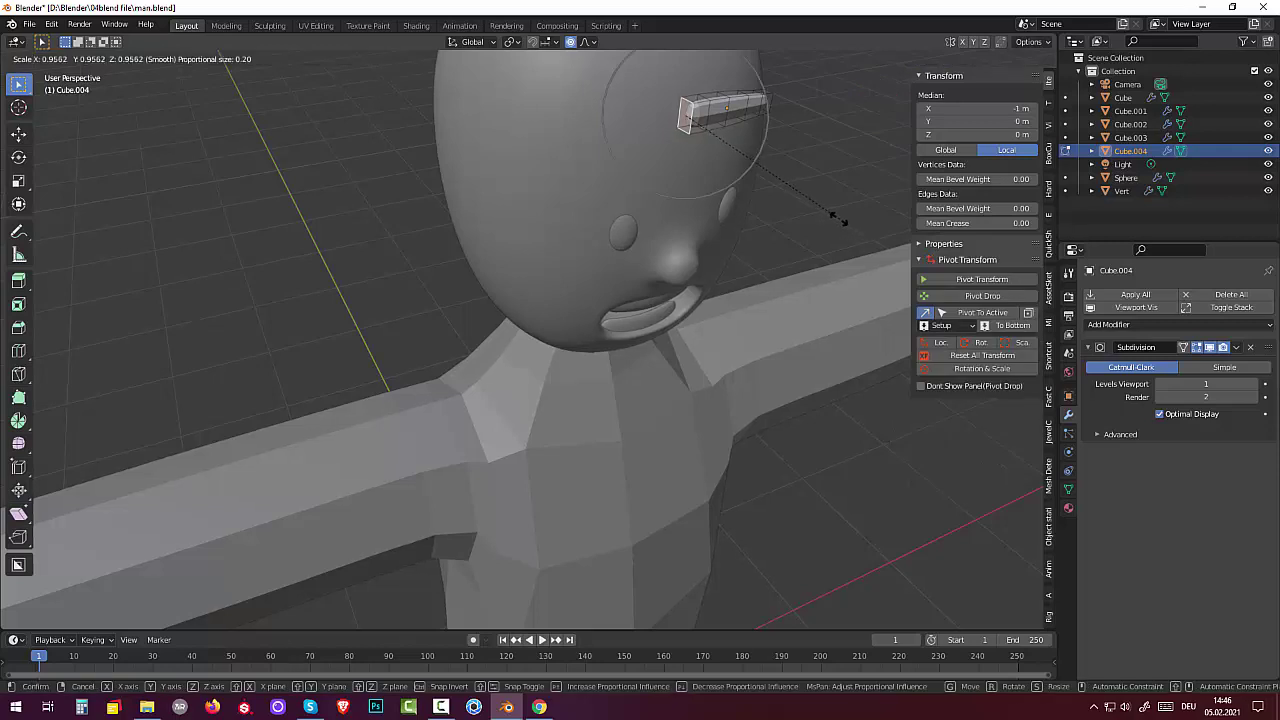
click(799, 193)
middle_drag(799, 193, 654, 177)
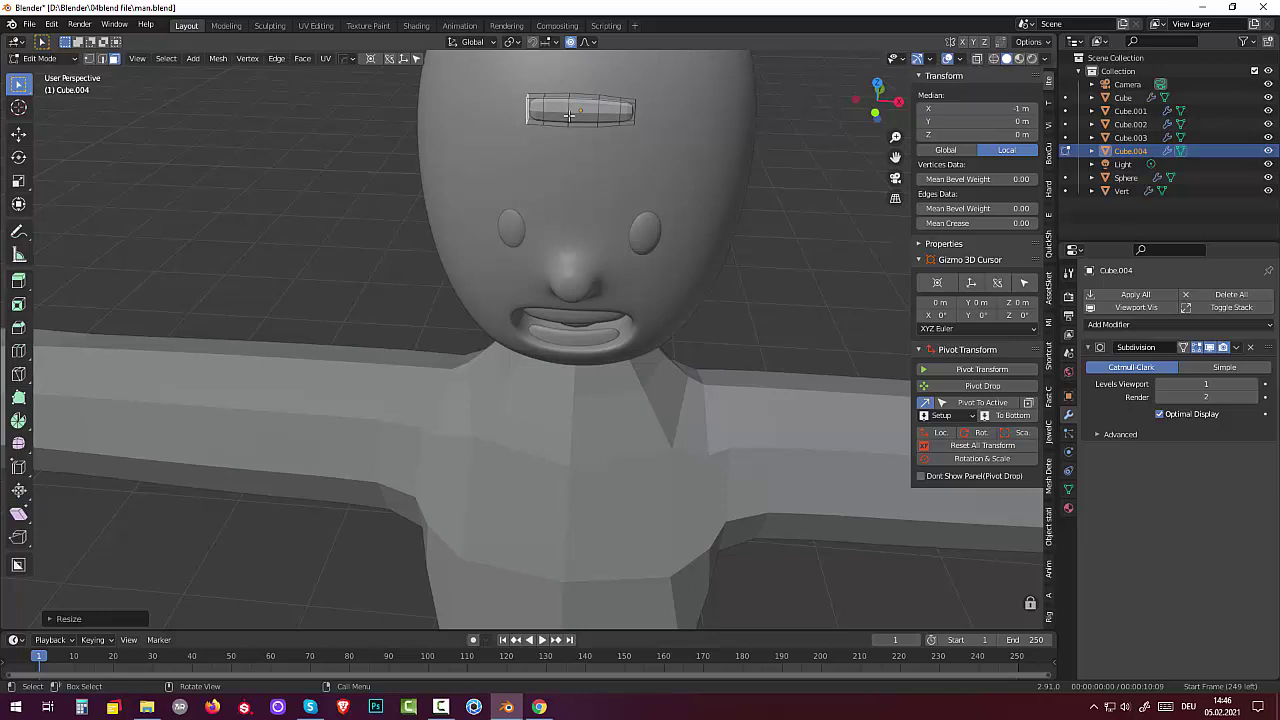
Raise the block's middle edge loops with proportional editing to arch the eyebrow upward
key(g)
click(568, 115)
key(2)
click(568, 115)
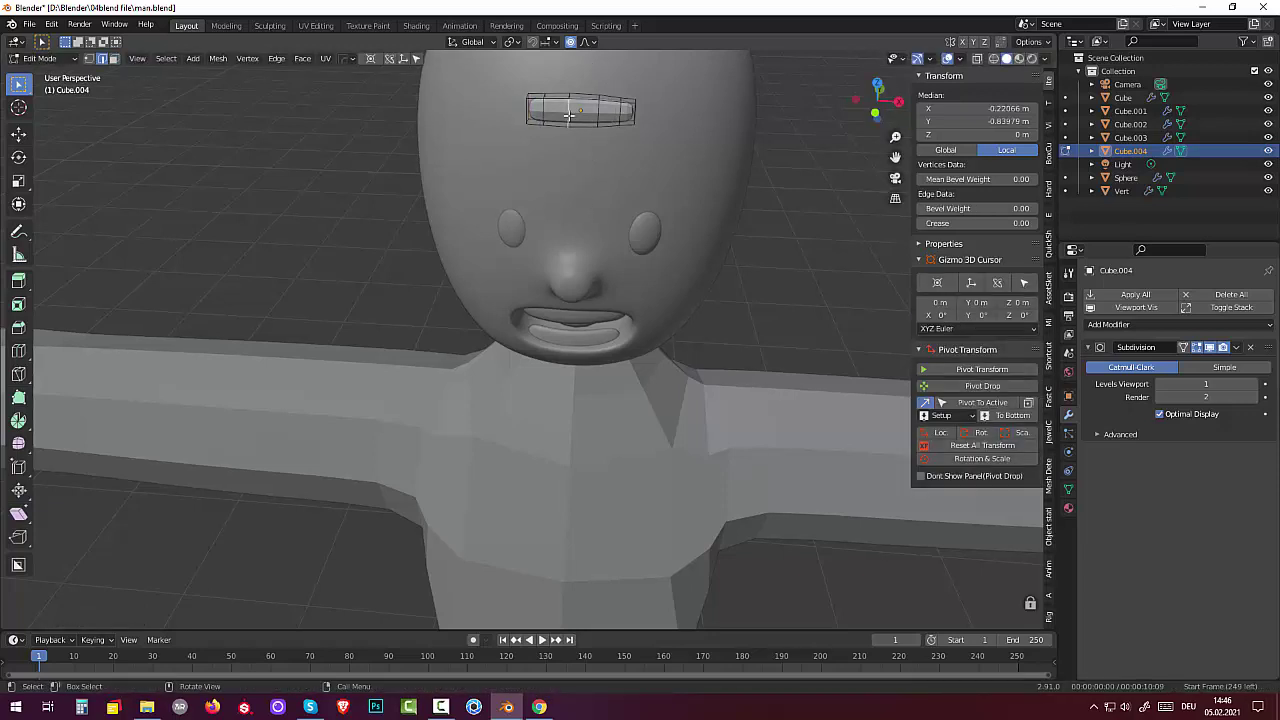
alt+click(568, 115)
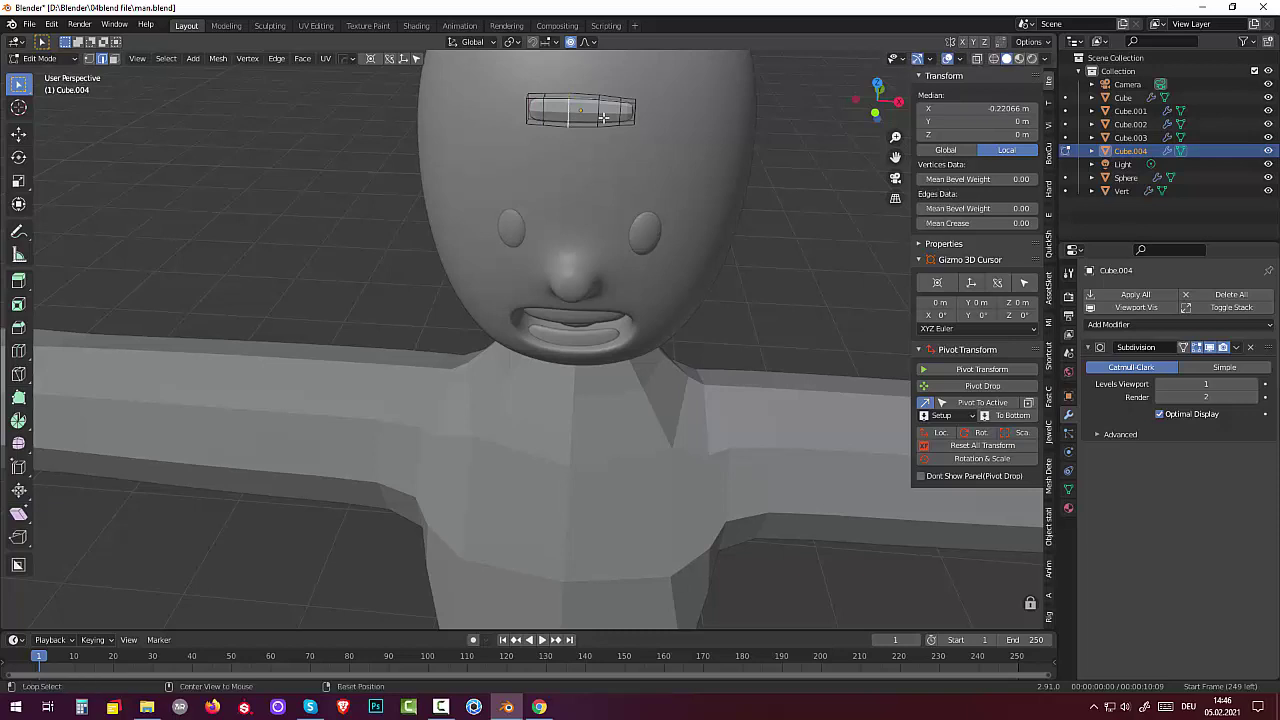
alt+click(597, 114)
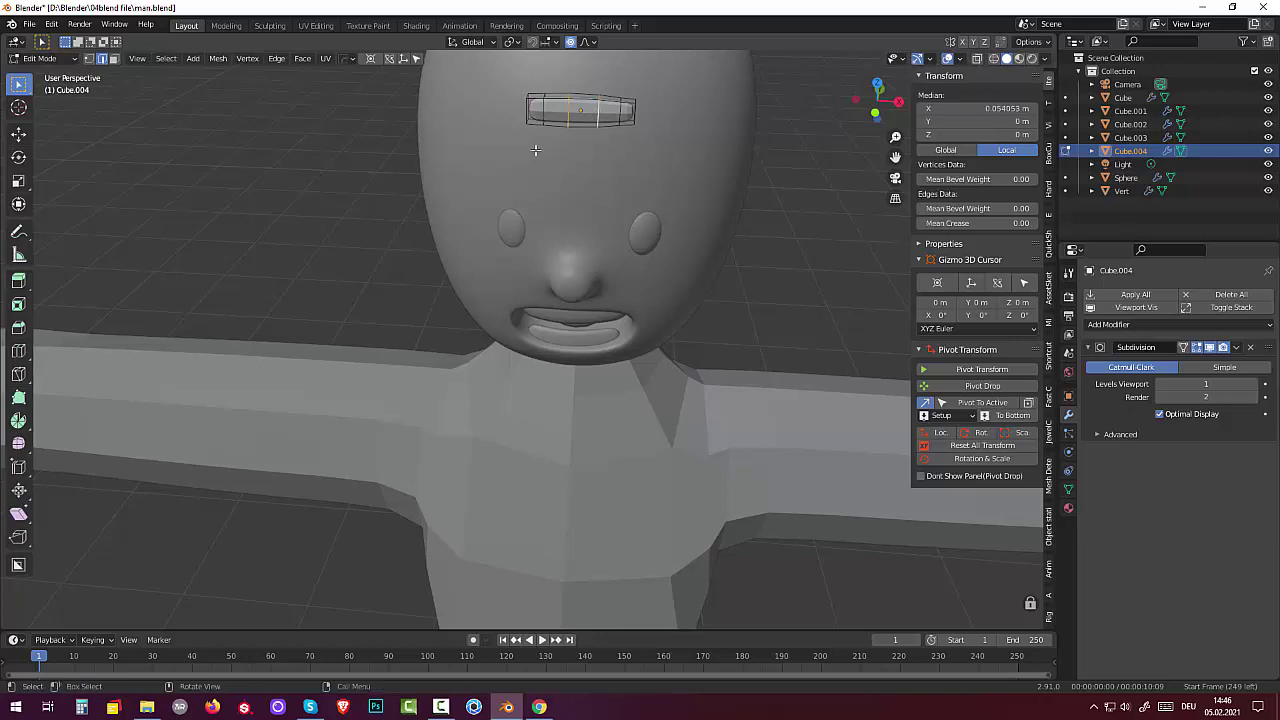
key(g)
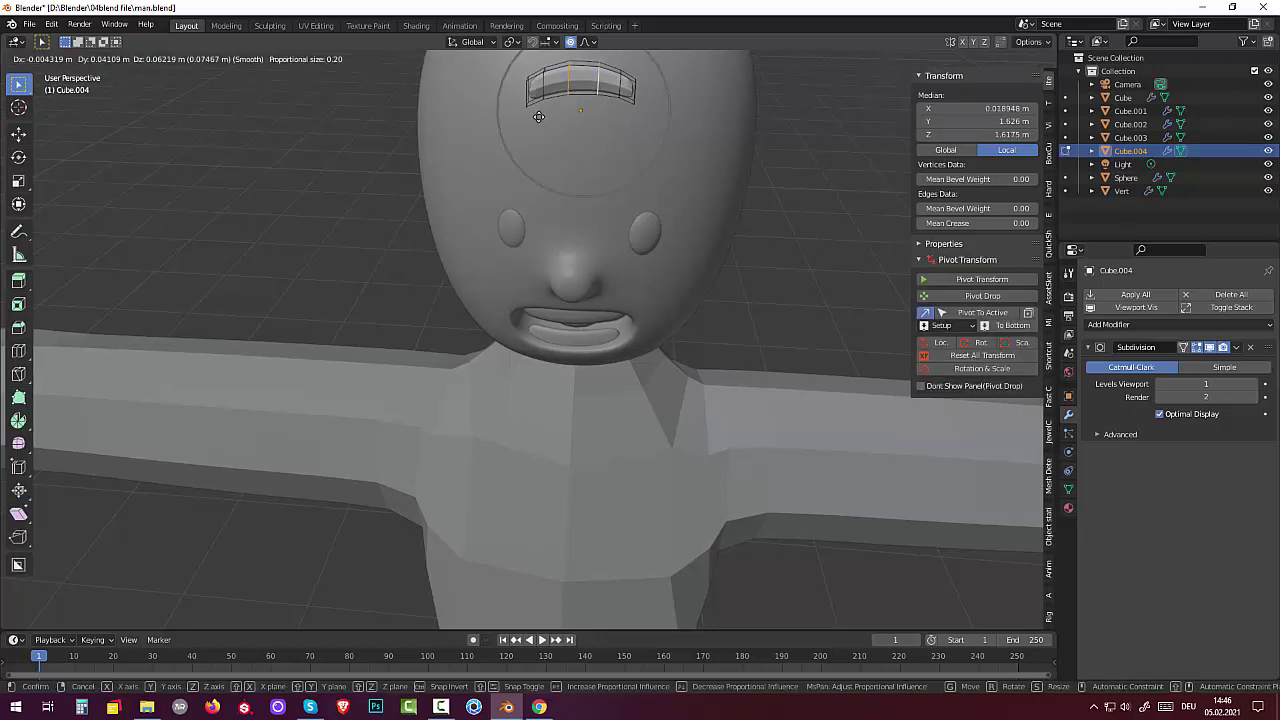
click(538, 117)
Thin the eyebrow's middle by scaling it down, then scaling along Z
middle_drag(640, 136, 641, 157)
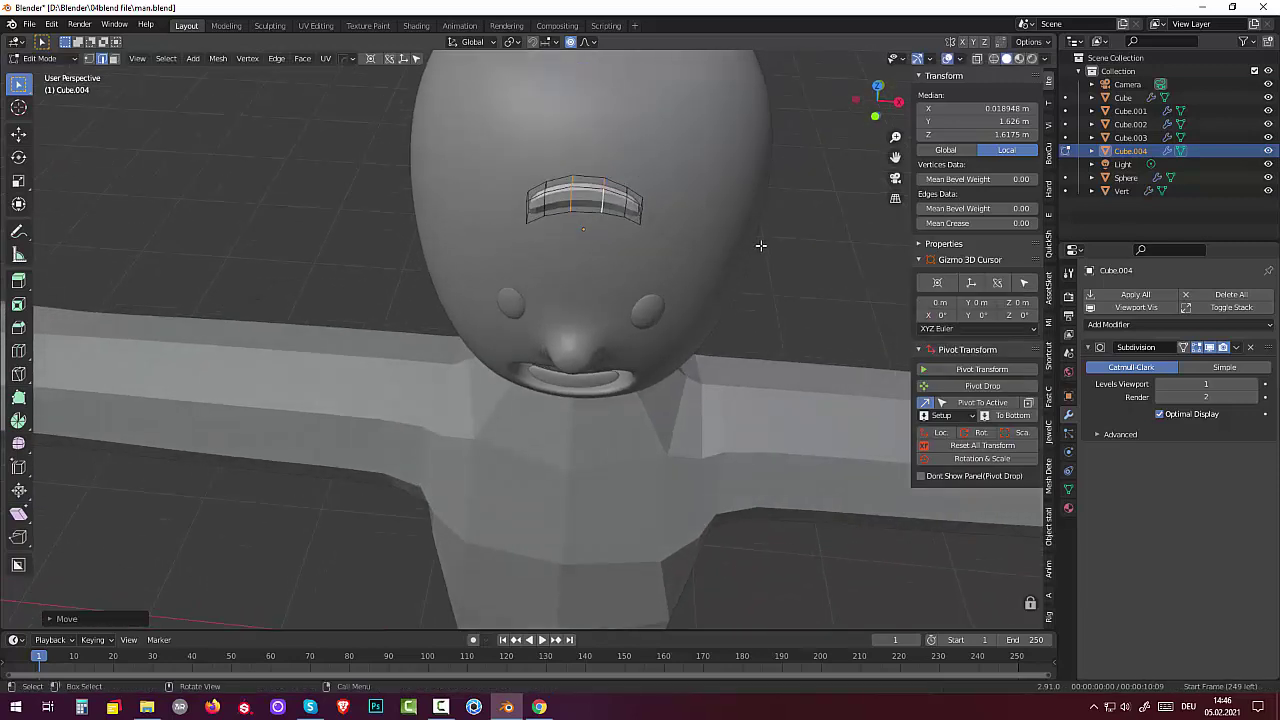
key(s)
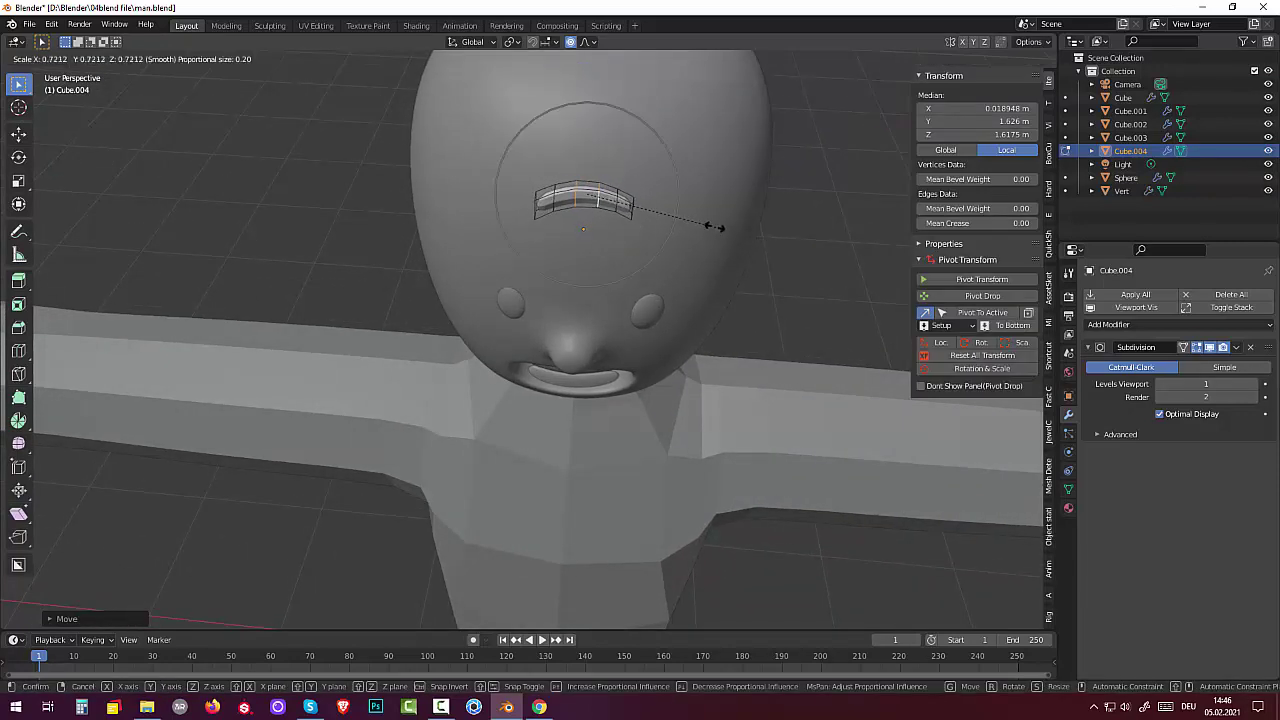
click(701, 216)
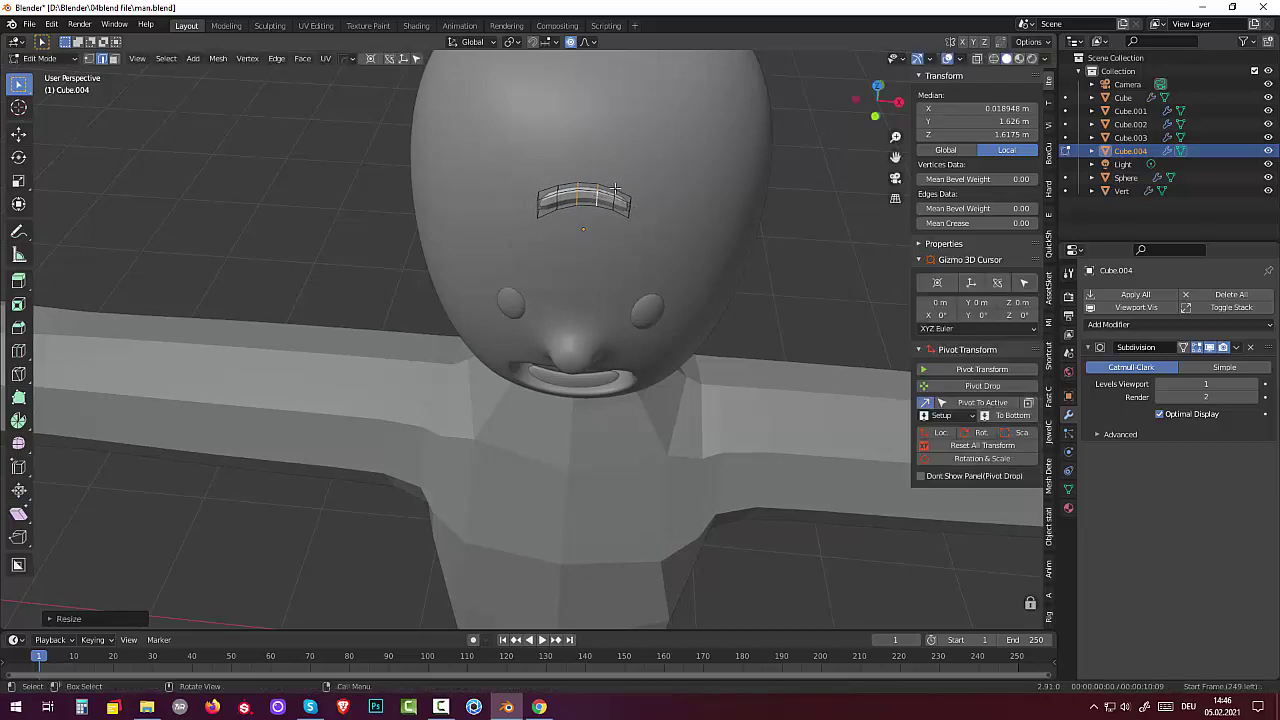
key(s)
key(z)
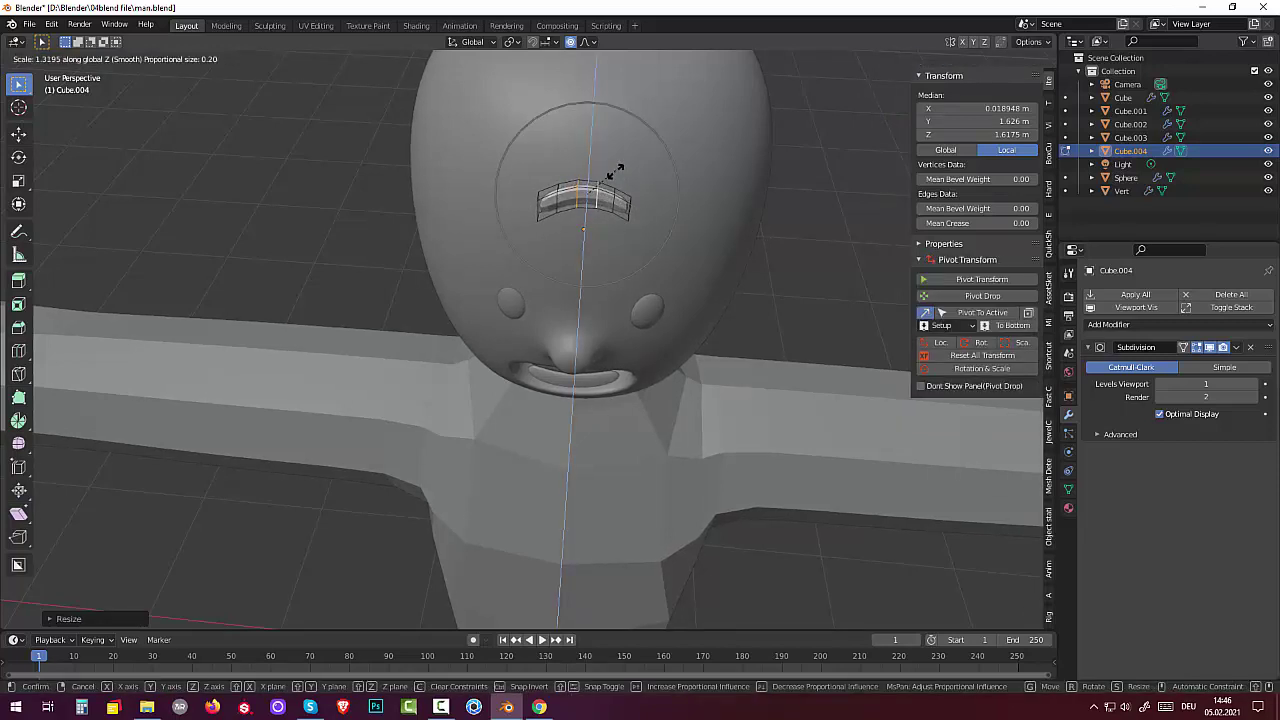
click(614, 176)
middle_drag(672, 195, 670, 168)
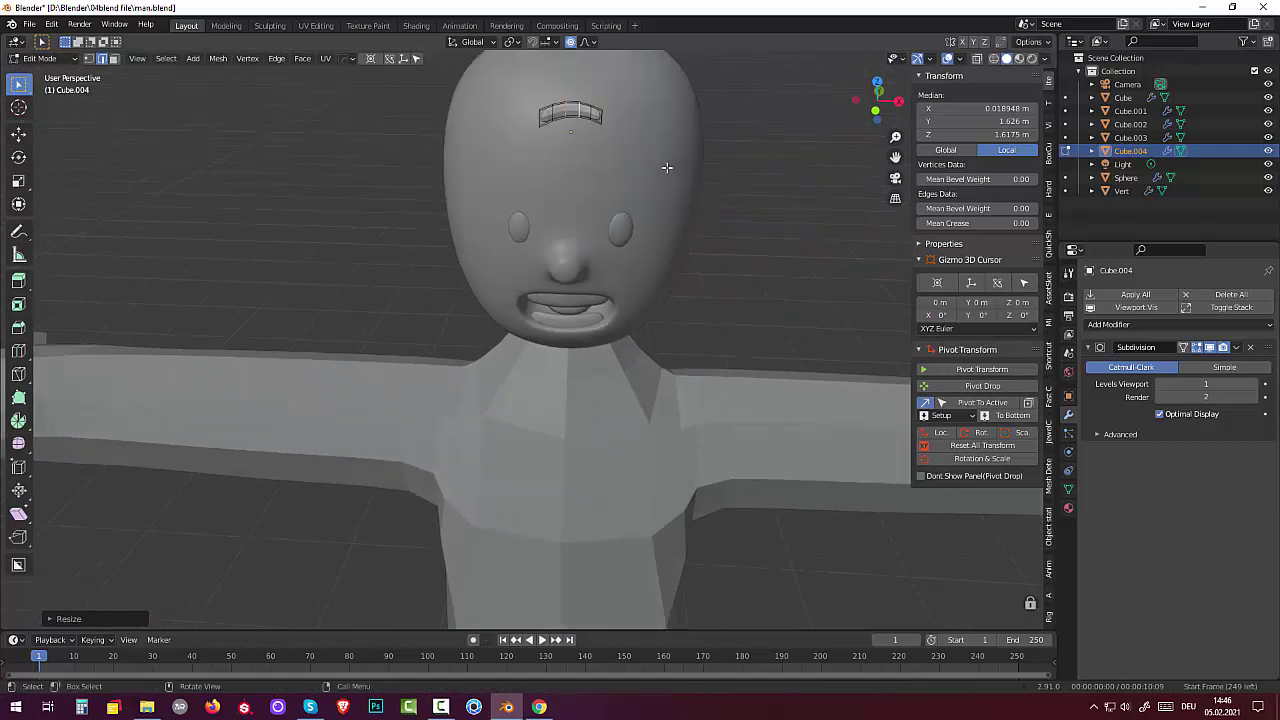
key(KP_1)
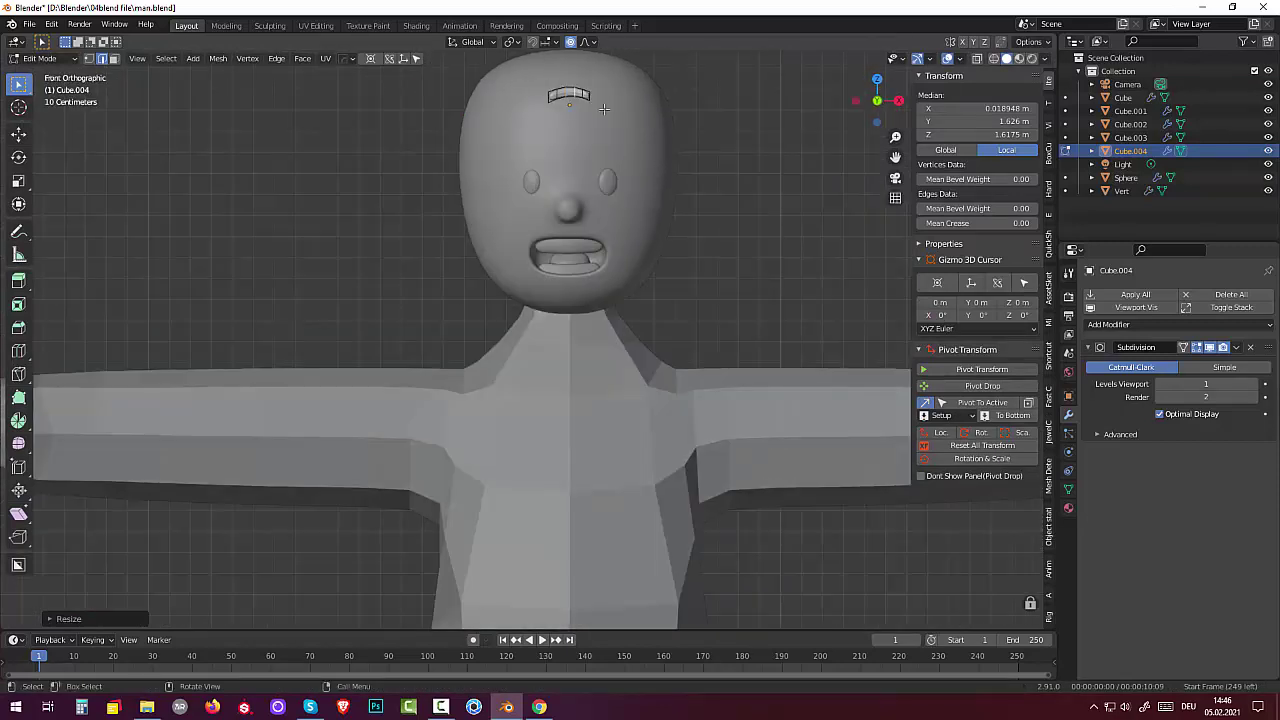
key(g)
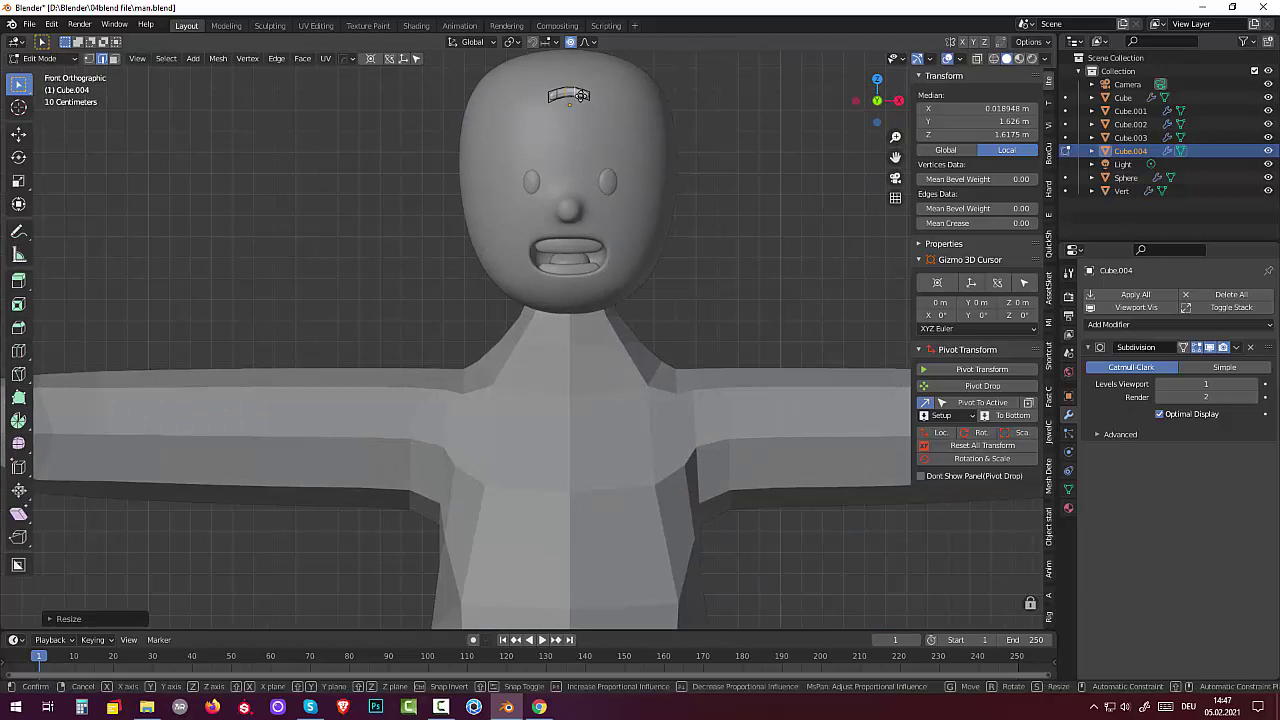
right_click(607, 127)
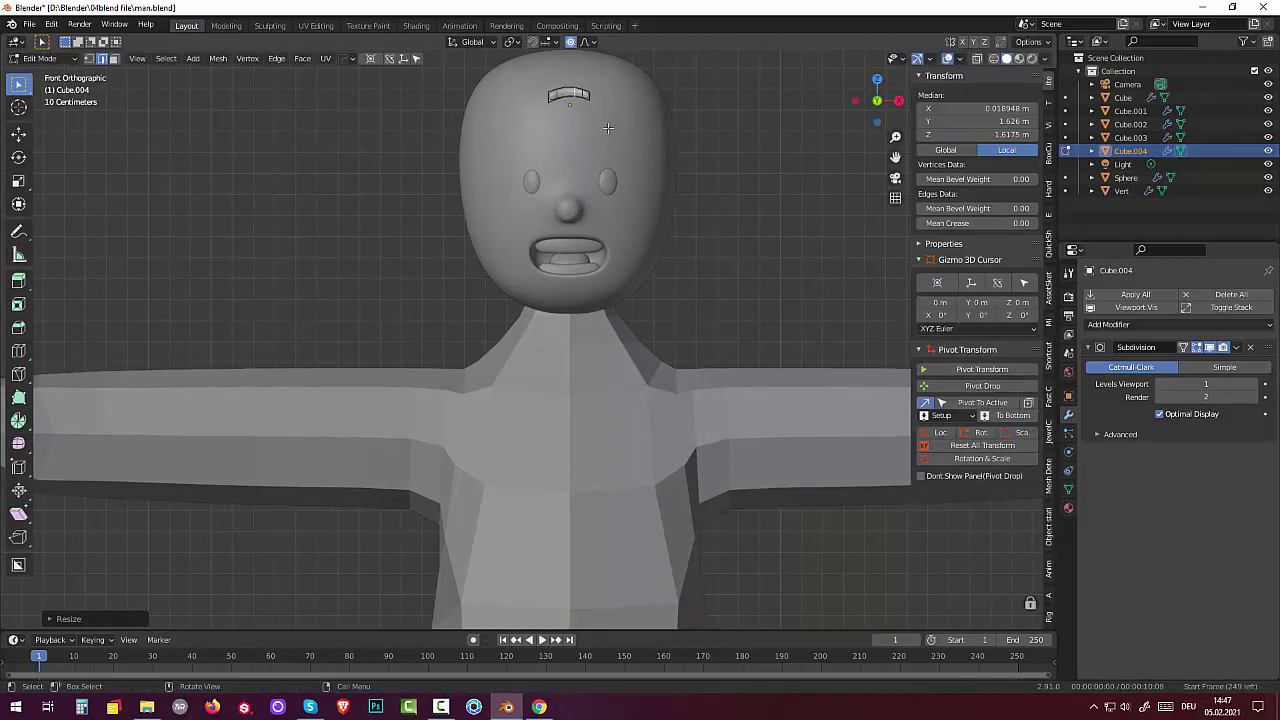
click(573, 123)
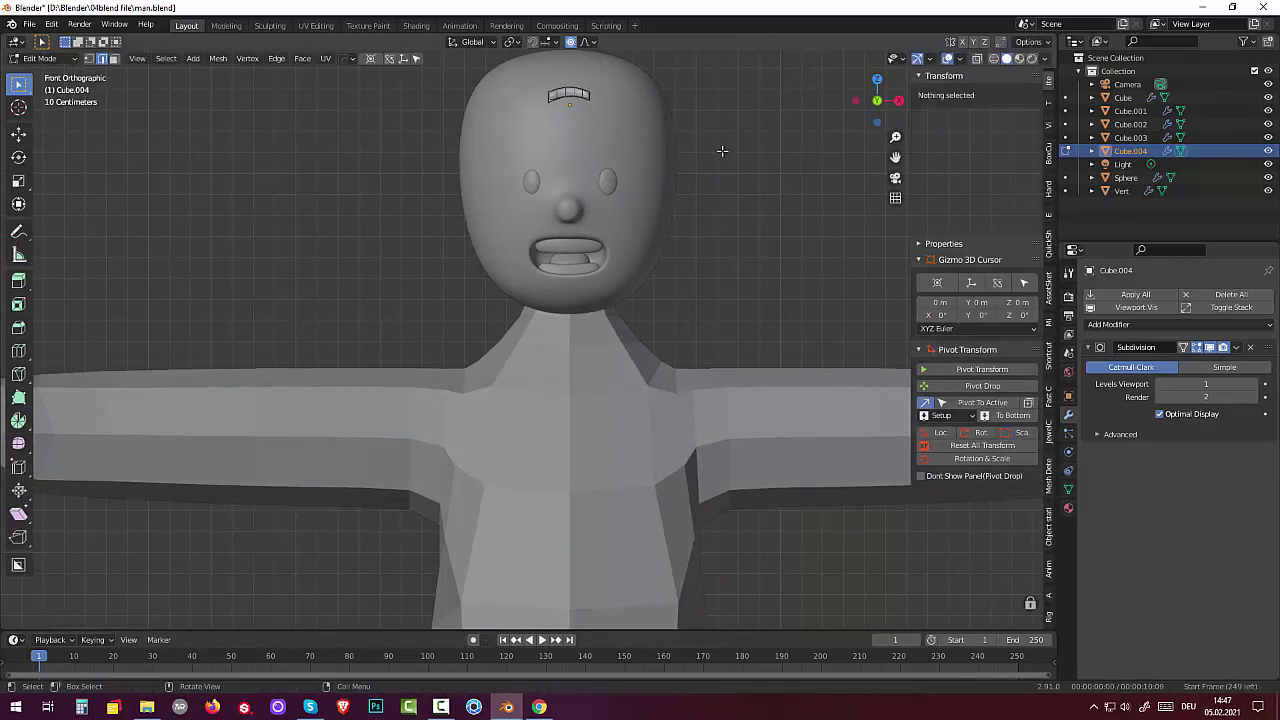
In Object Mode, move the eyebrow Cube.004 from the forehead top to above the right eye
key(Tab)
click(573, 97)
click(573, 96)
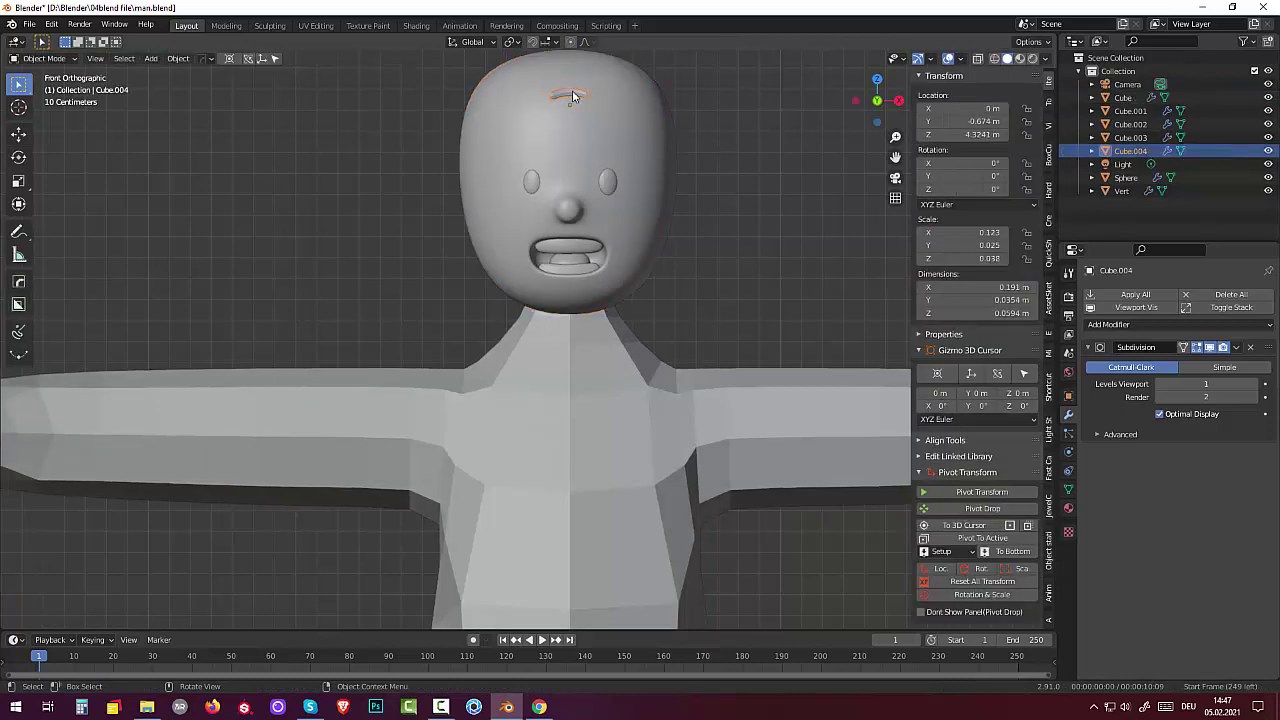
key(g)
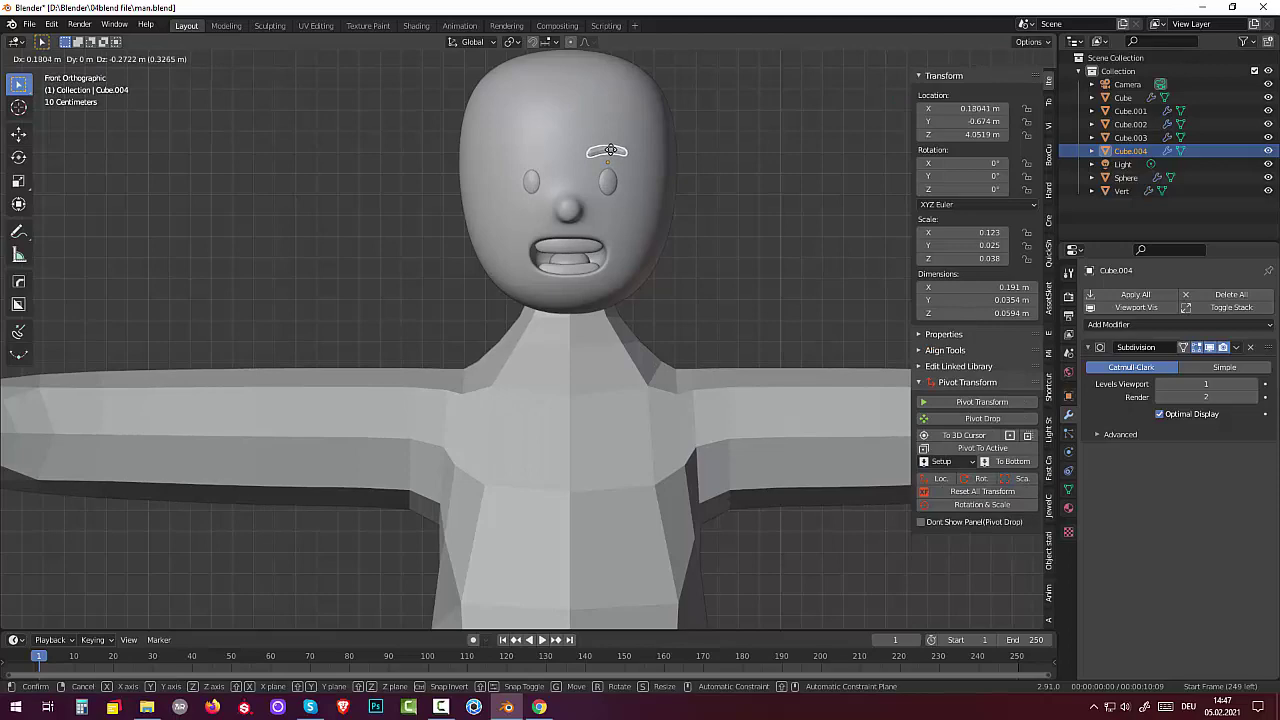
click(608, 150)
mouse_move(608, 150)
middle_down()
mouse_move(647, 192)
mouse_move(622, 293)
mouse_move(614, 269)
mouse_move(543, 286)
mouse_move(620, 266)
mouse_move(614, 291)
mouse_move(512, 397)
middle_up()
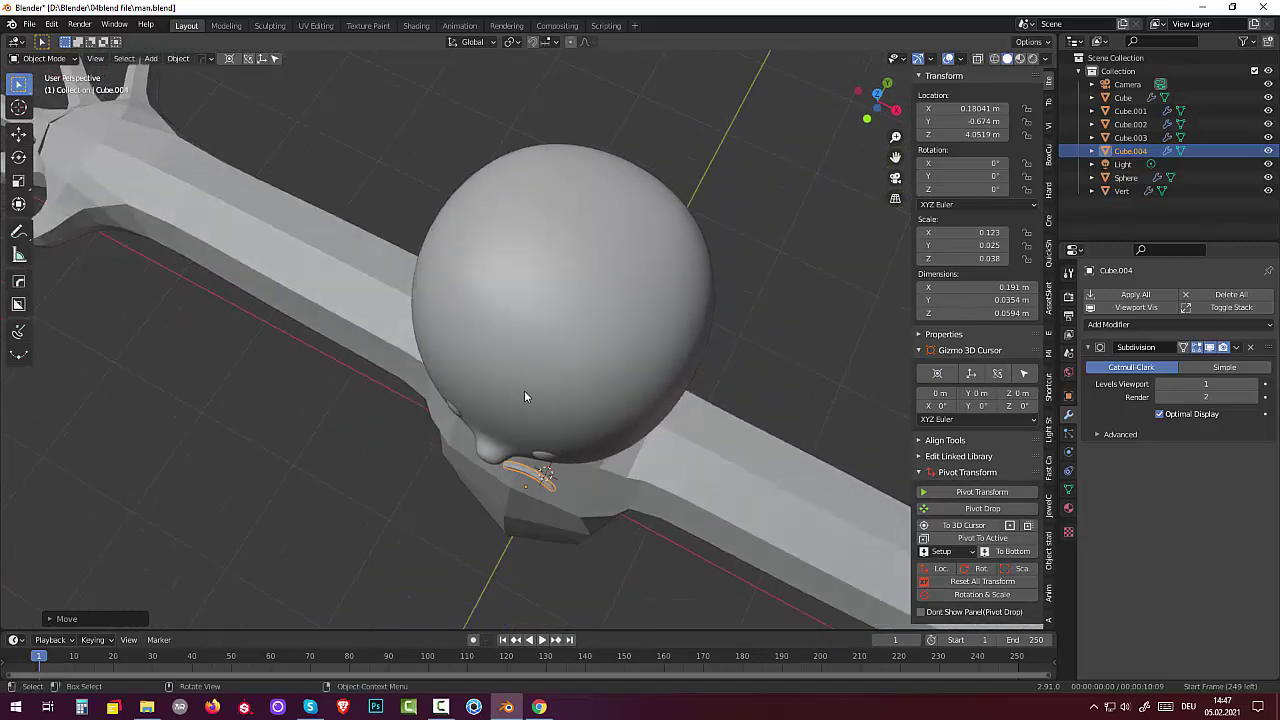
key(Tab)
mouse_move(626, 419)
middle_down()
mouse_move(625, 401)
mouse_move(607, 396)
middle_up()
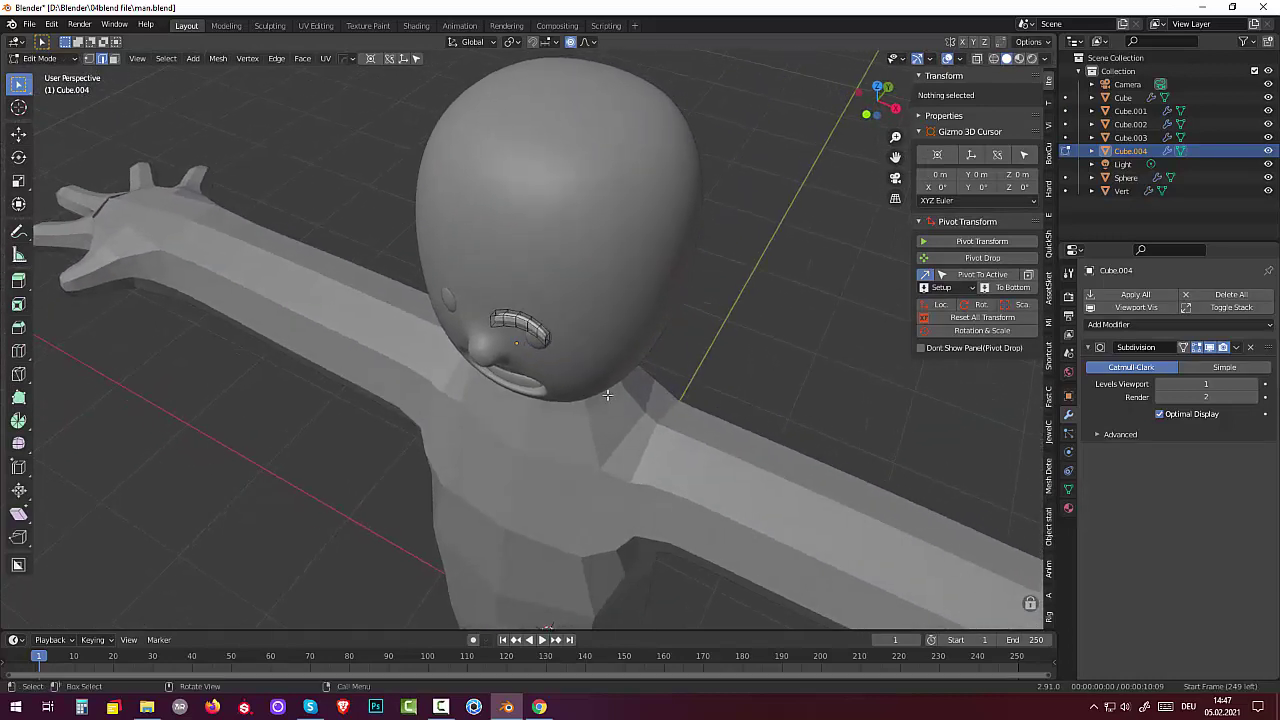
click(536, 333)
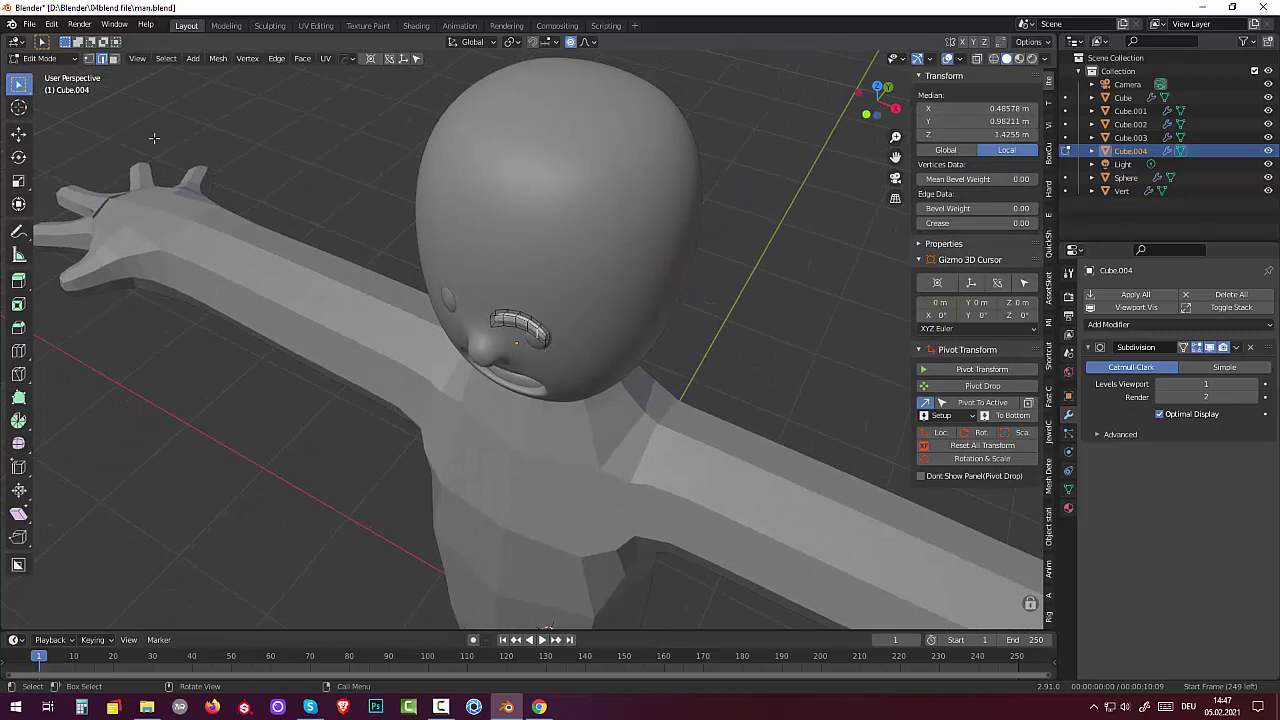
click(38, 59)
click(36, 77)
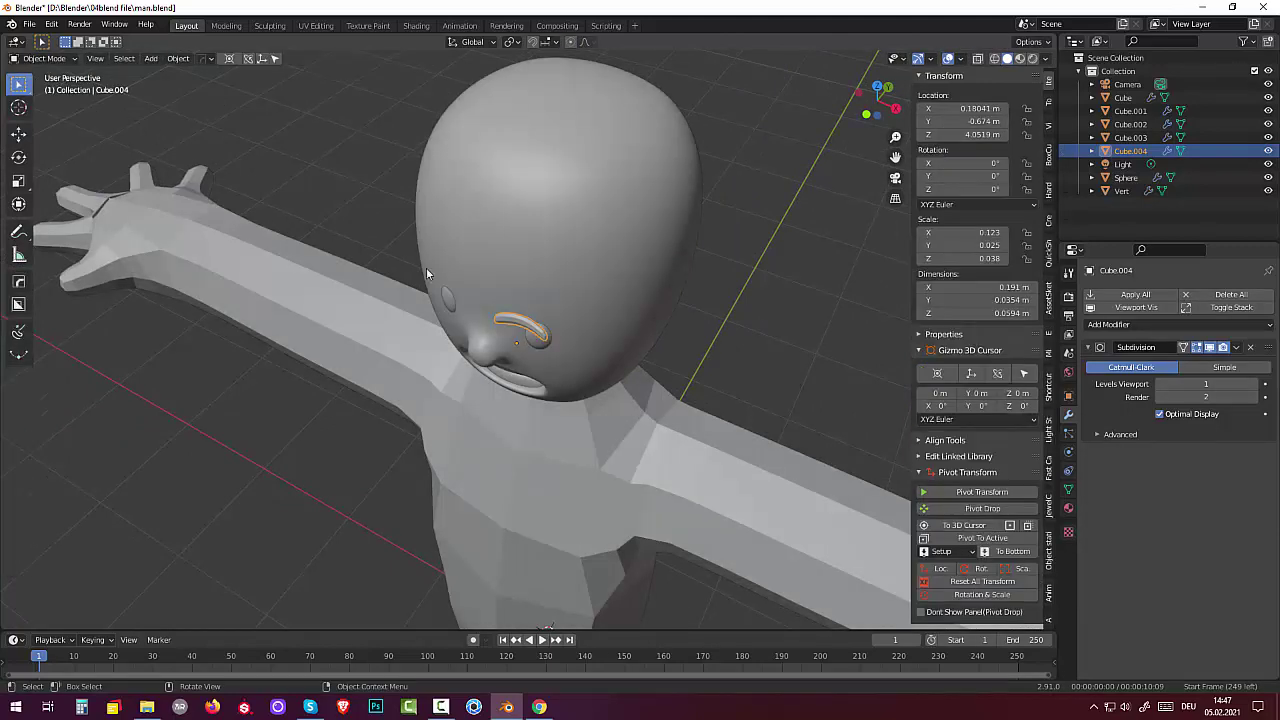
mouse_move(631, 357)
middle_down()
mouse_move(574, 400)
mouse_move(552, 354)
mouse_move(556, 370)
middle_up()
Rotate the eyebrow 180° about X, then 180° about Y
text(r)
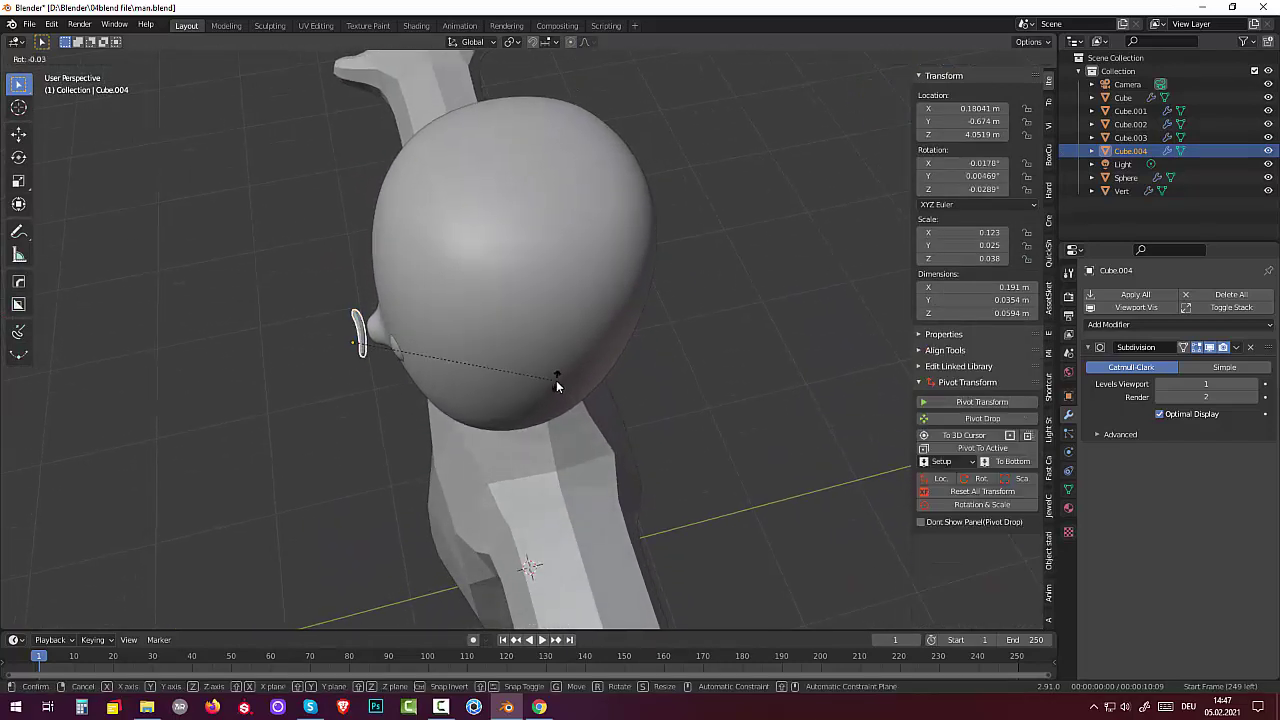
text(x18)
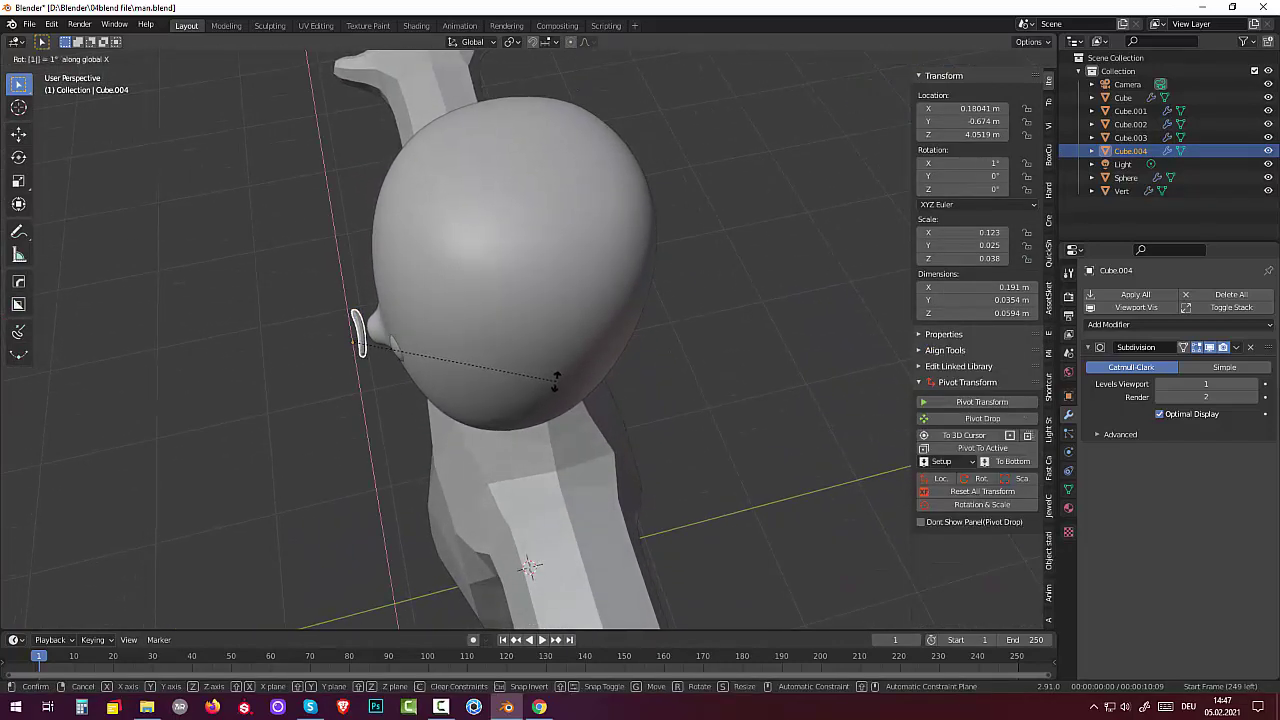
text(0)
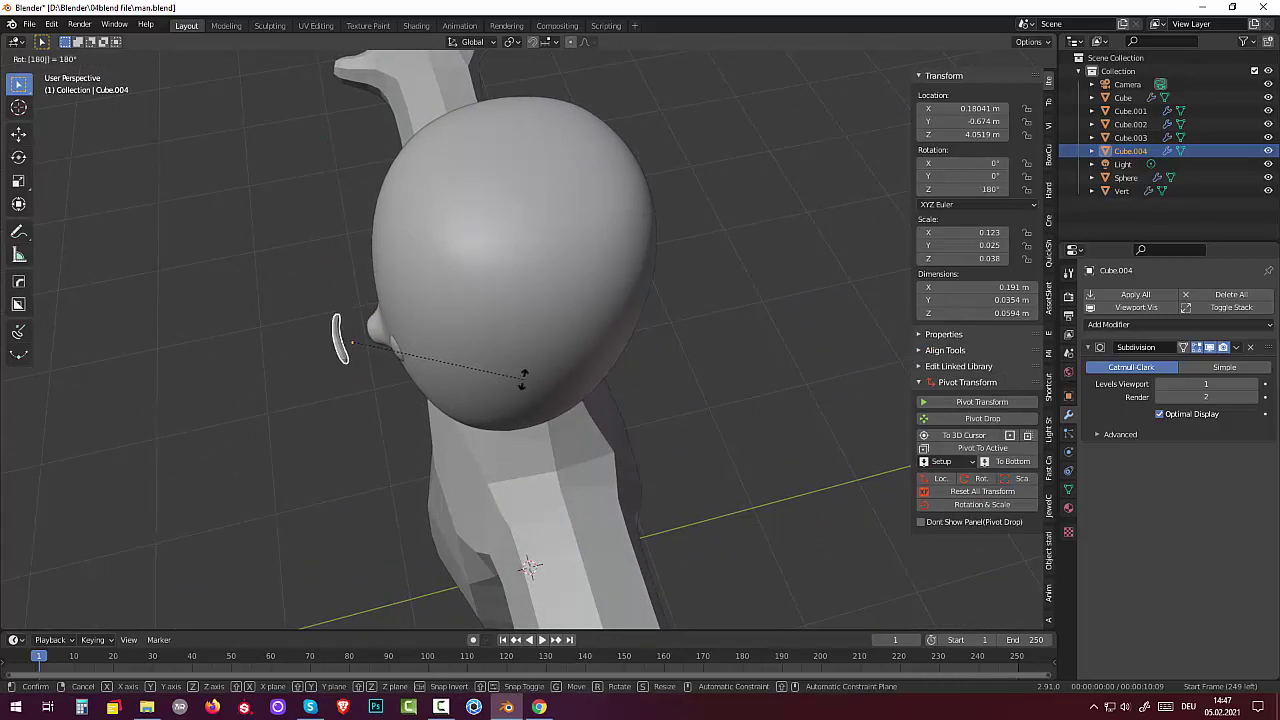
key(Return)
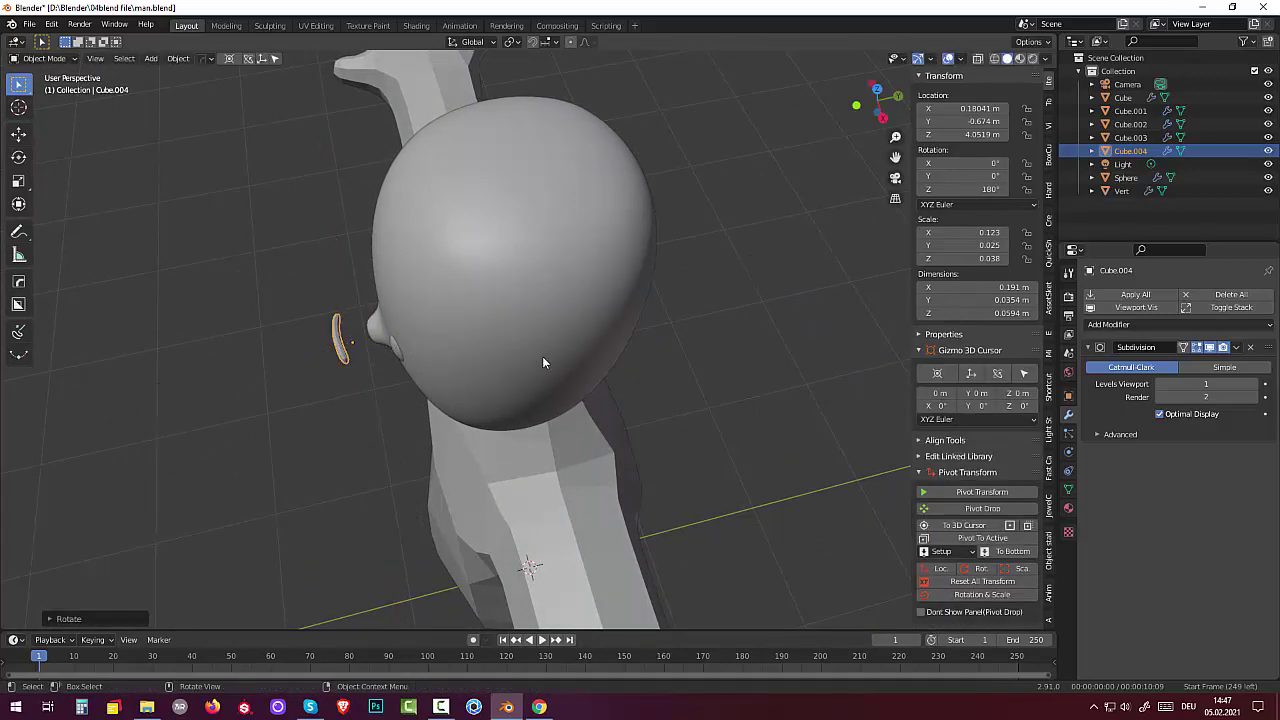
mouse_move(542, 356)
middle_down()
mouse_move(604, 334)
mouse_move(660, 288)
middle_up()
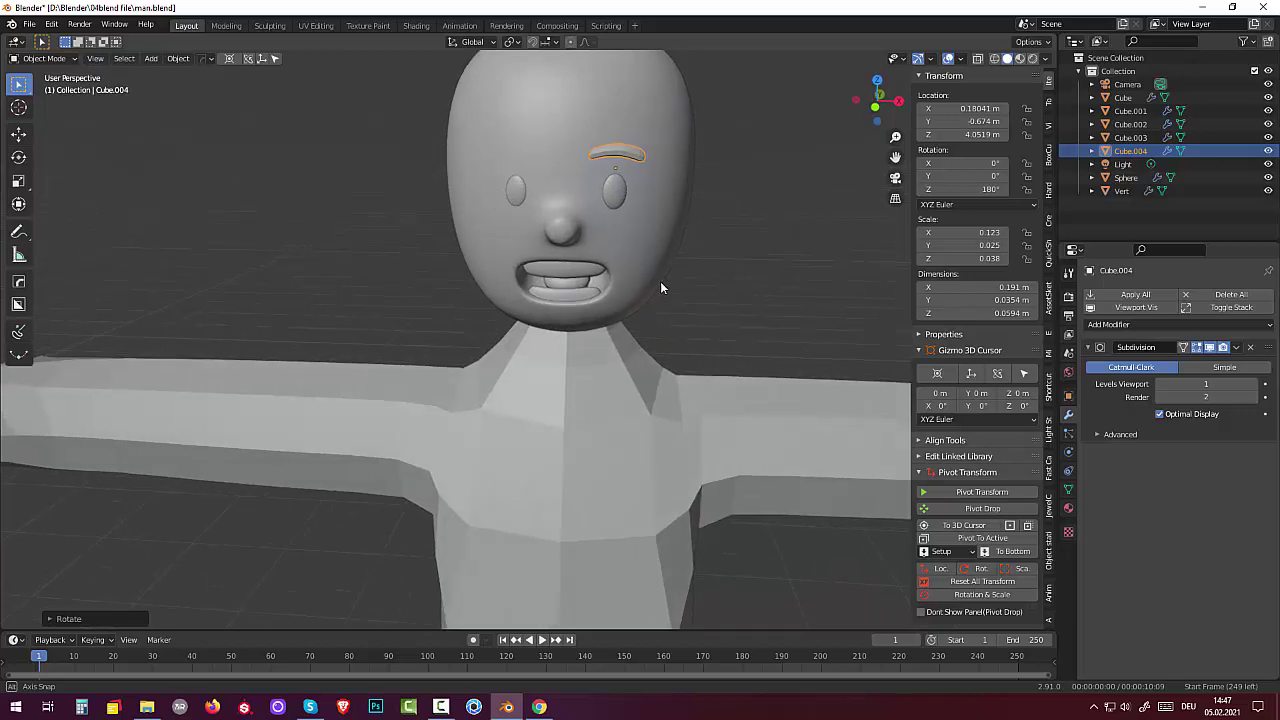
click(621, 157)
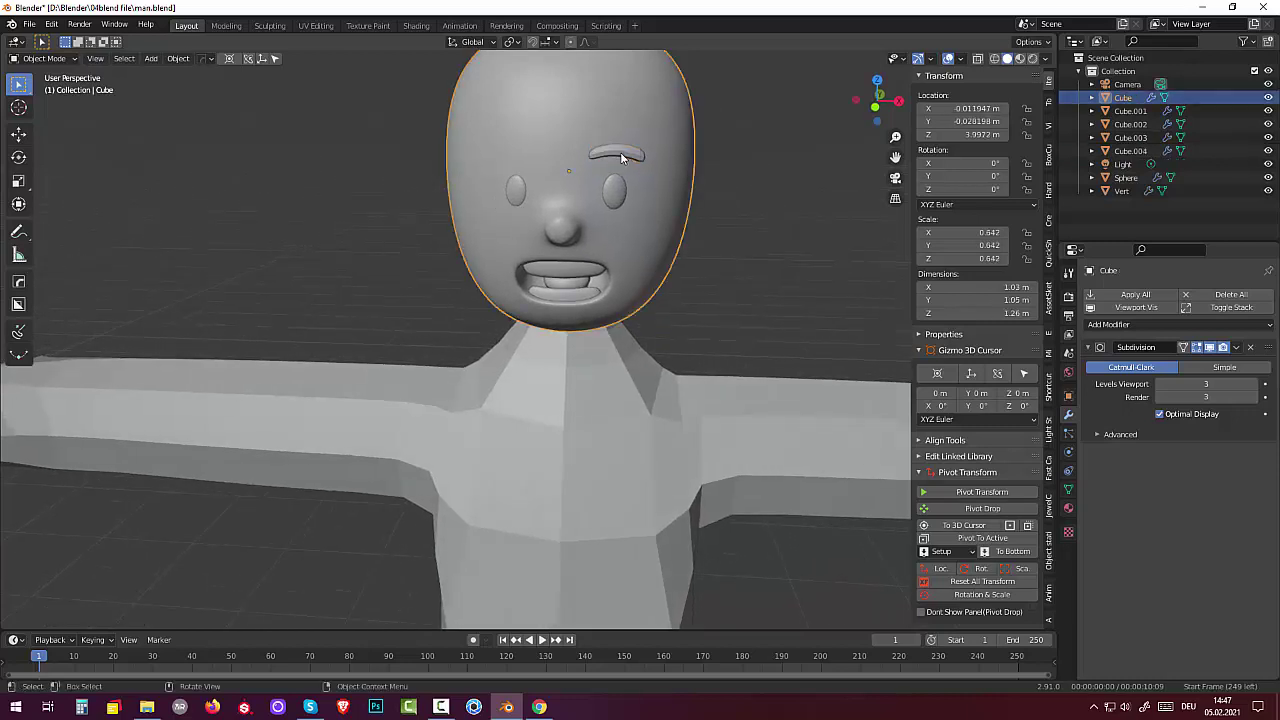
click(621, 157)
key(r)
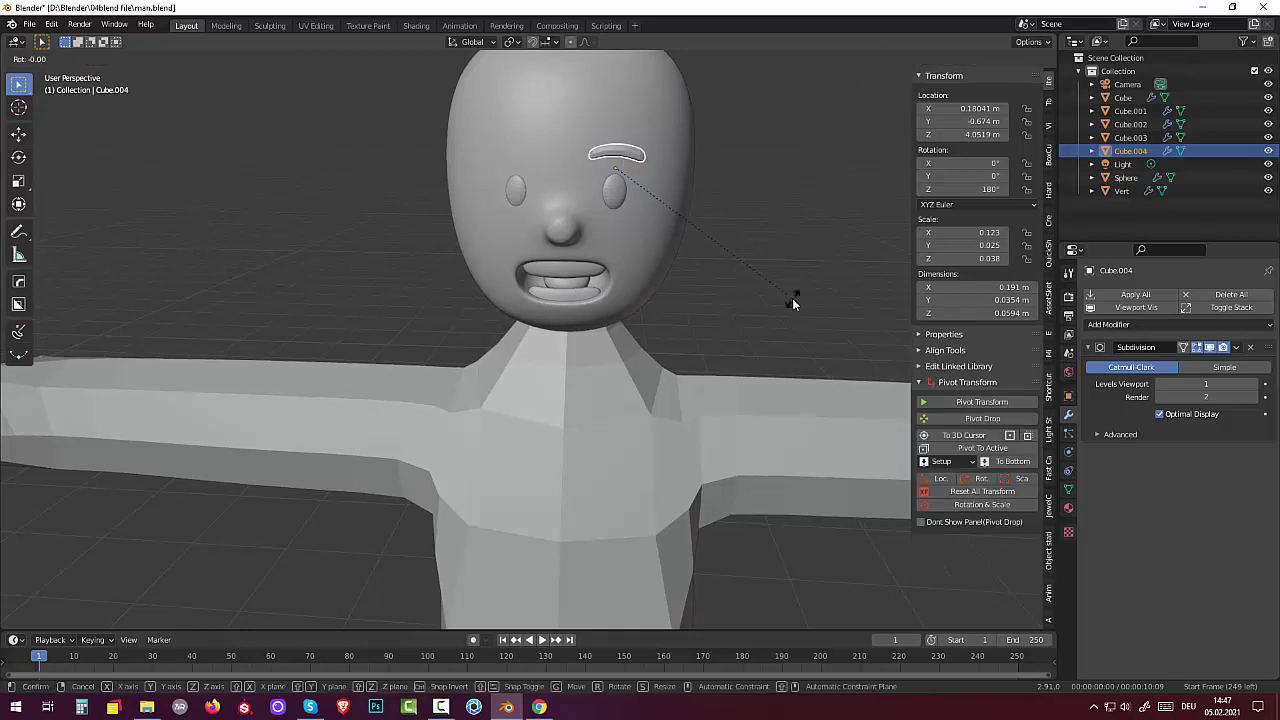
key(y)
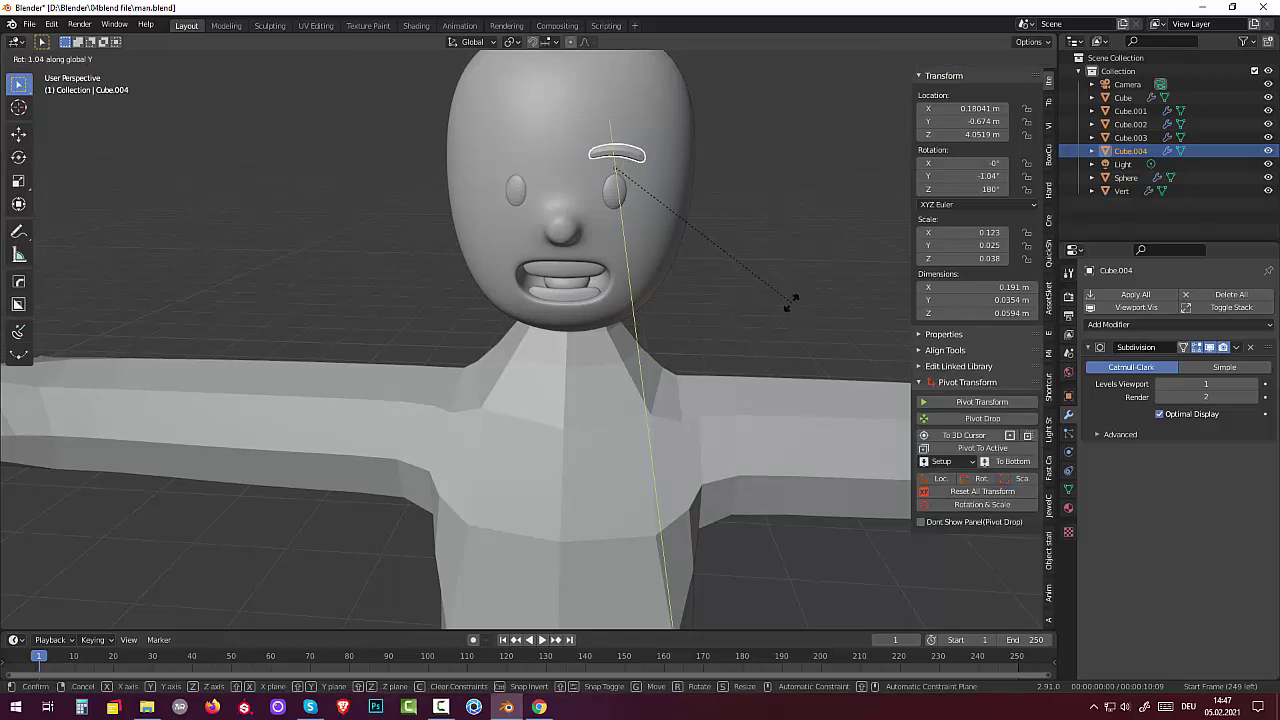
text(180)
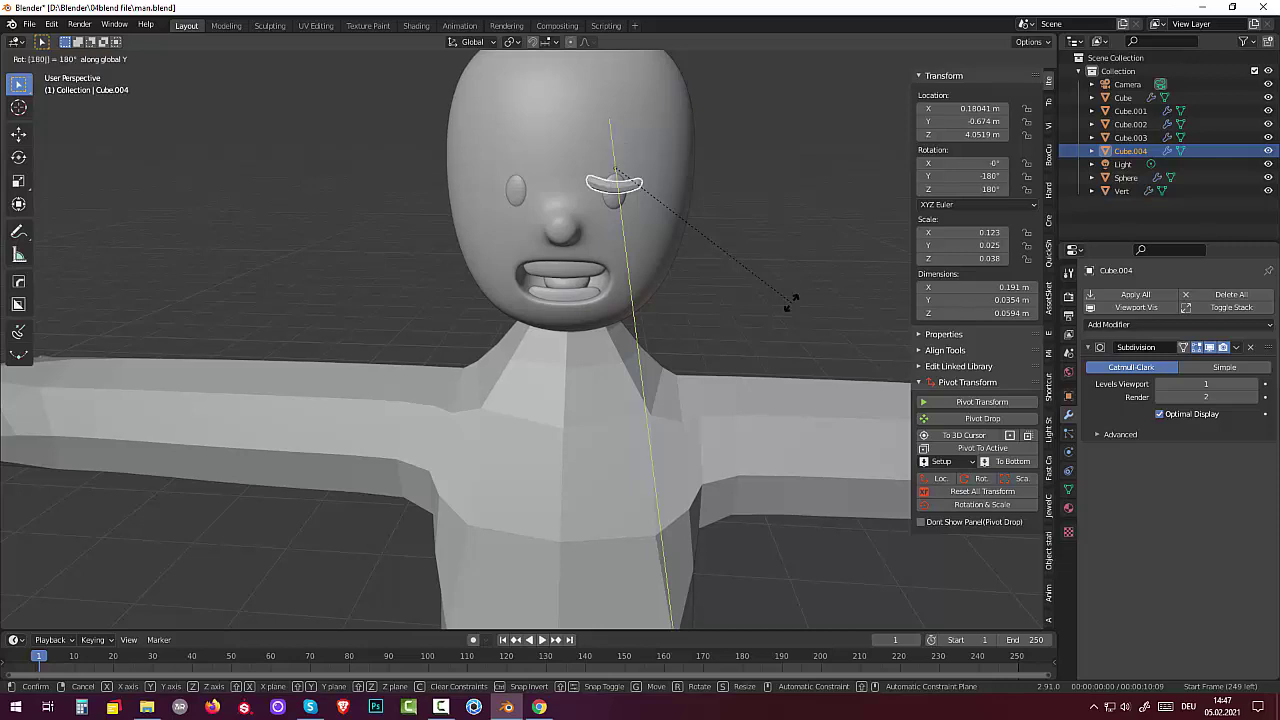
key(Return)
Rotate the eyebrow another 180° about X and zoom in on the head
middle_drag(754, 255, 622, 285)
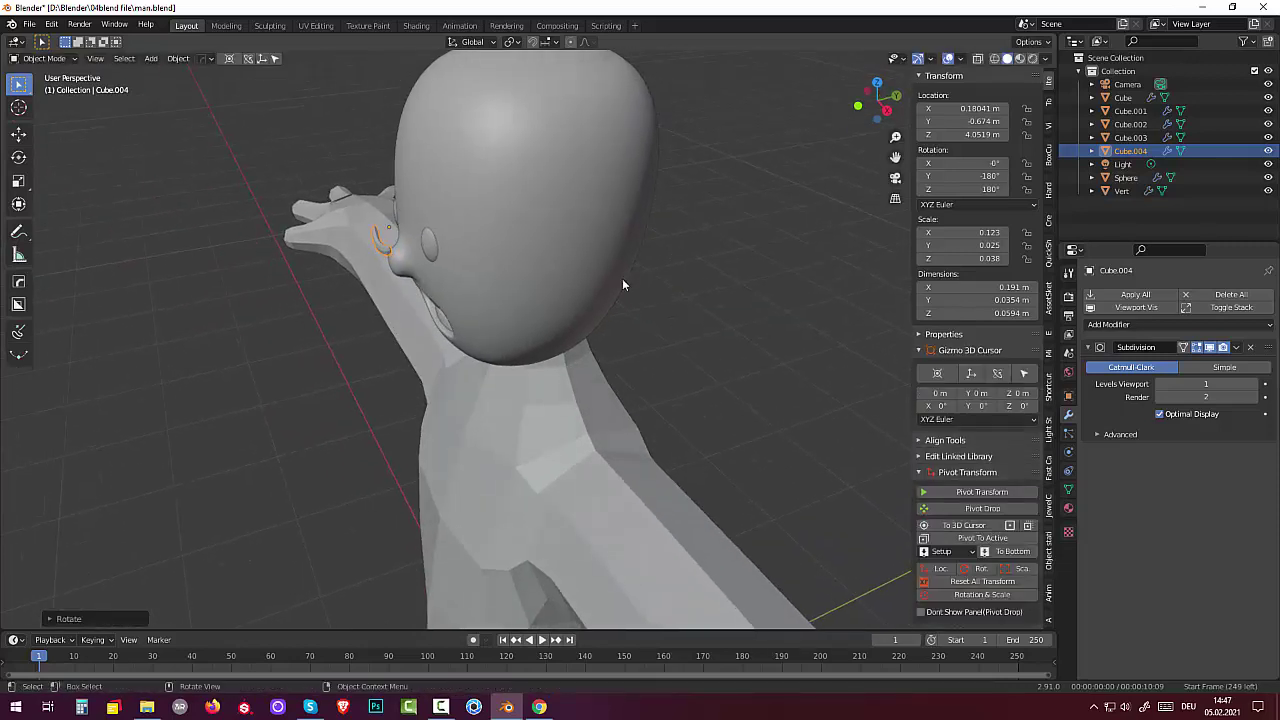
click(384, 252)
shift+click(382, 250)
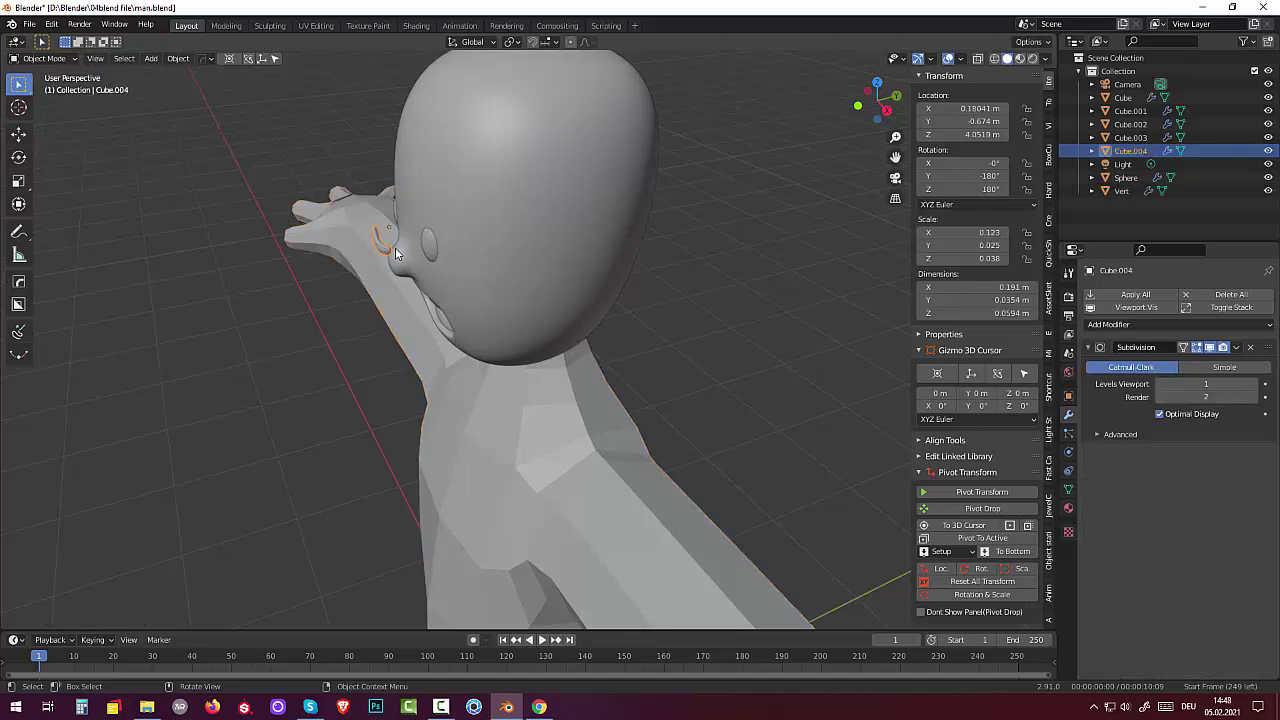
key(r)
text(x)
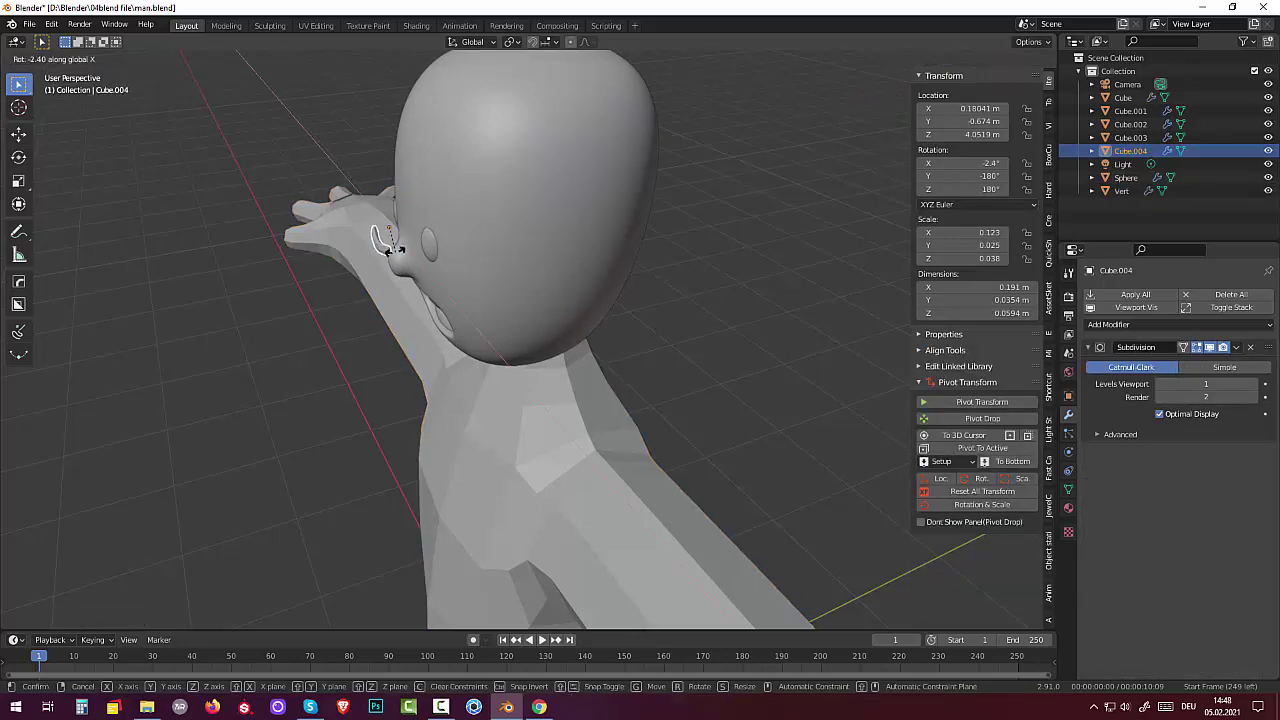
text(180)
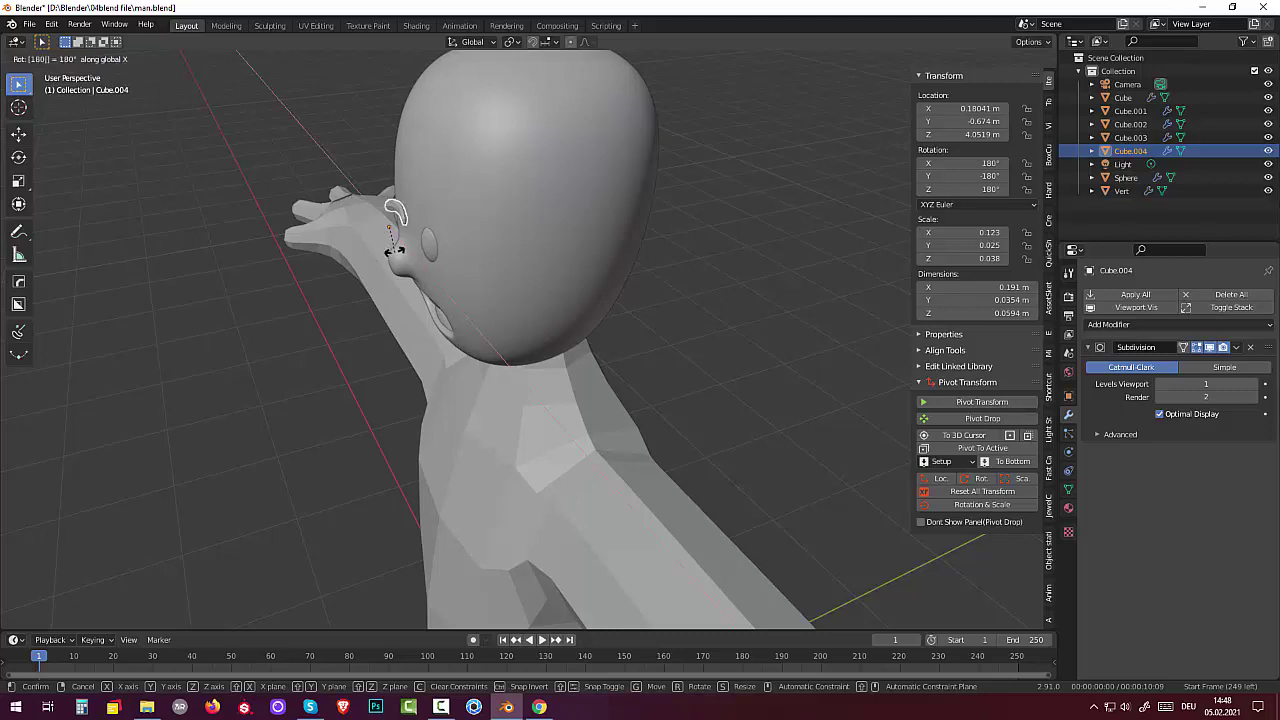
key(Return)
mouse_move(395, 258)
middle_down()
mouse_move(449, 243)
mouse_move(401, 292)
mouse_move(297, 470)
middle_up()
scroll(410, 295, up, 2)
scroll(418, 296, up, 1)
scroll(430, 296, up, 1)
scroll(443, 297, up, 2)
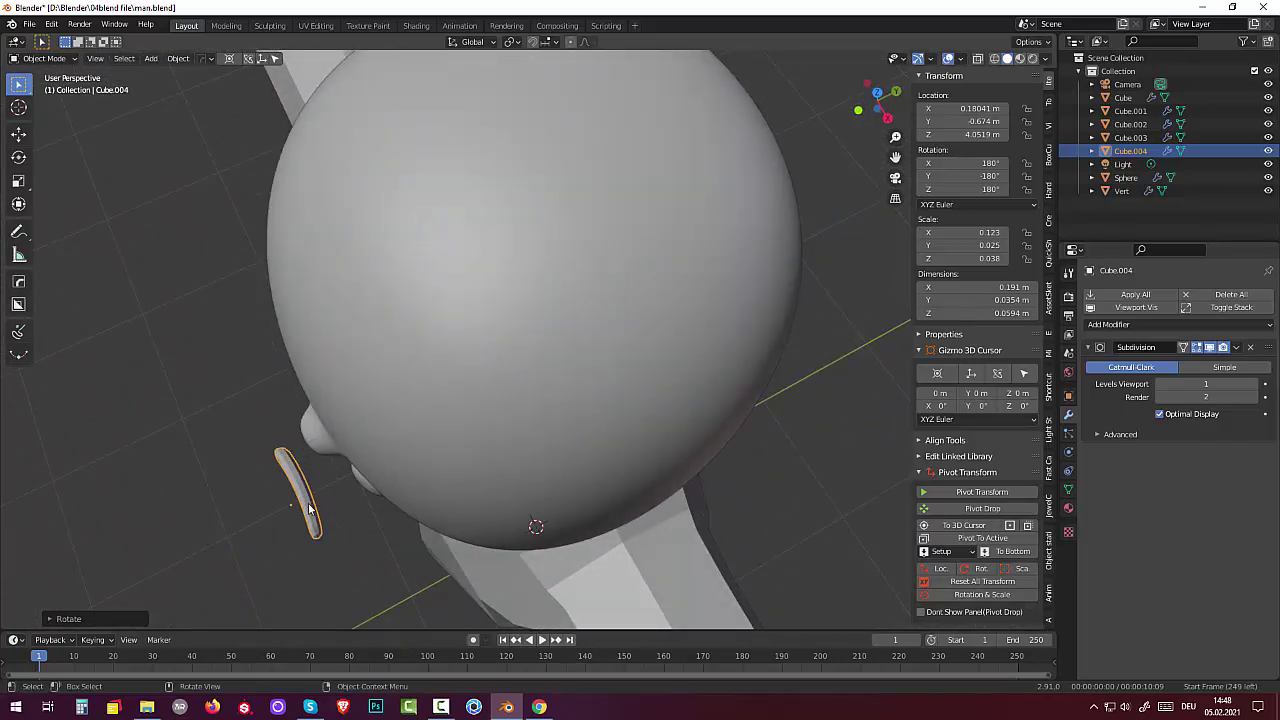
In Edit Mode, select the eyebrow's middle edge loop
key(Tab)
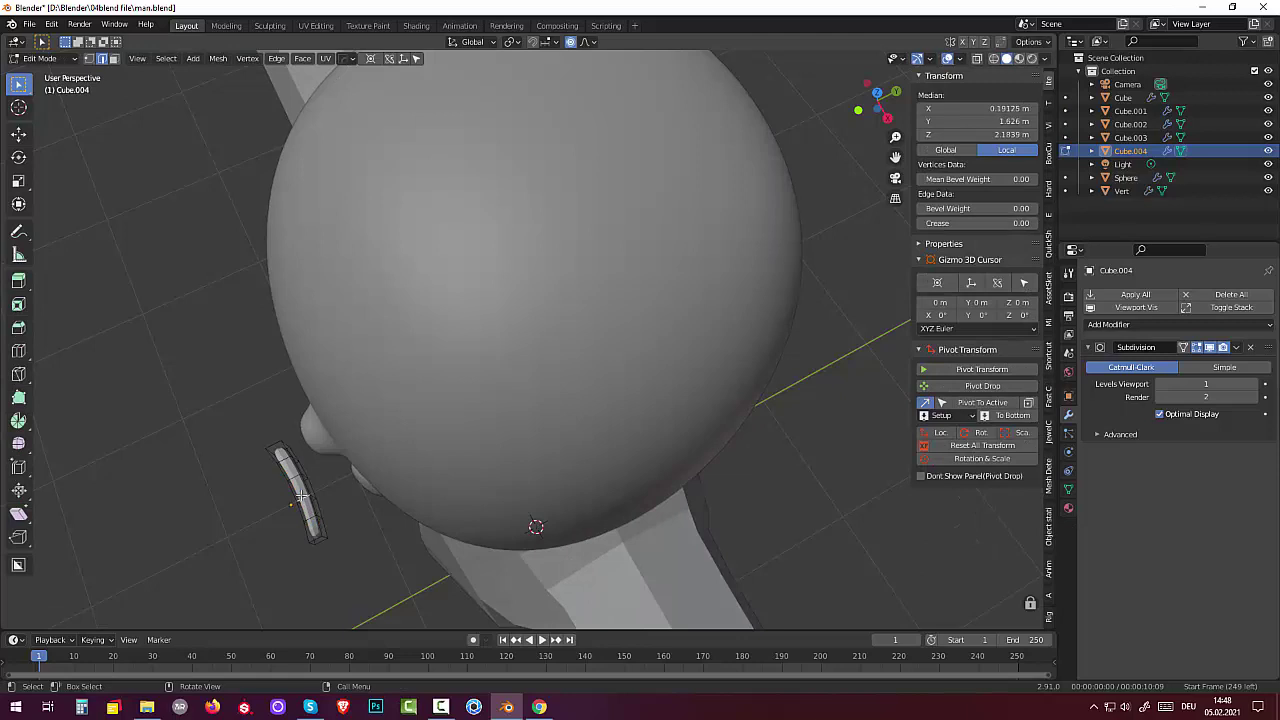
key(c)
click(303, 497)
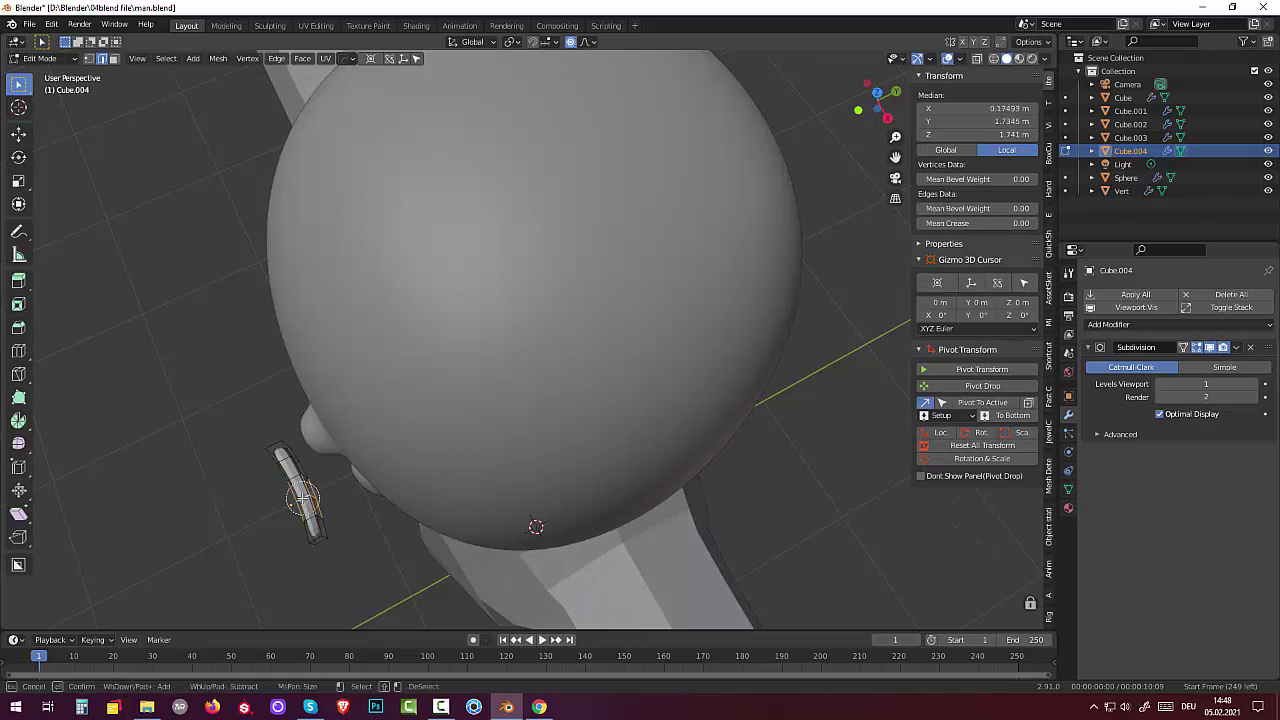
drag(303, 497, 294, 500)
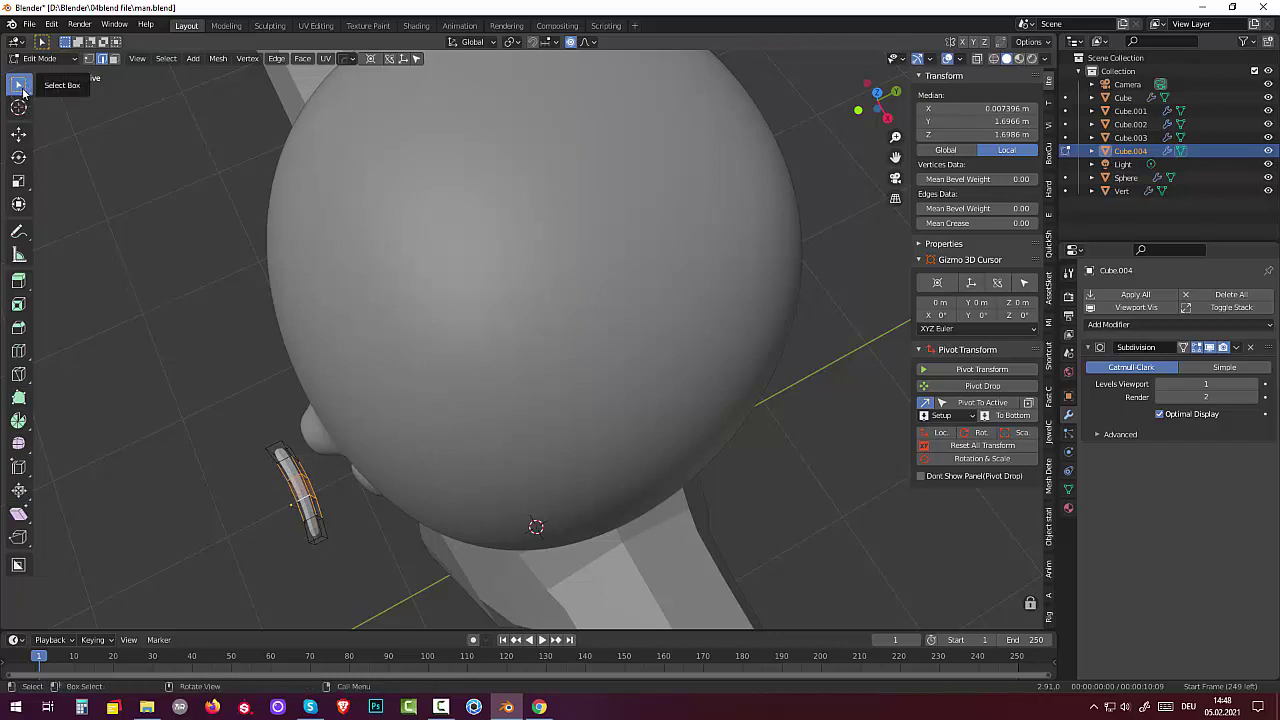
click(20, 88)
click(64, 93)
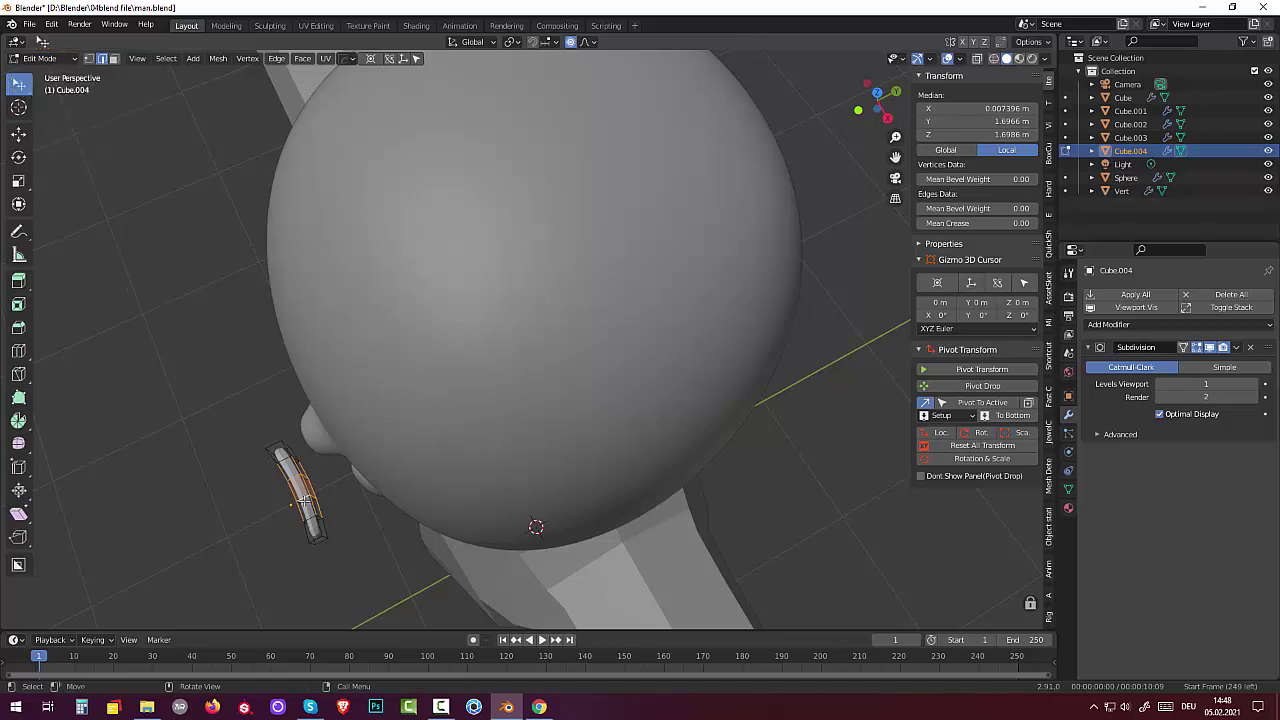
click(303, 500)
alt+click(303, 500)
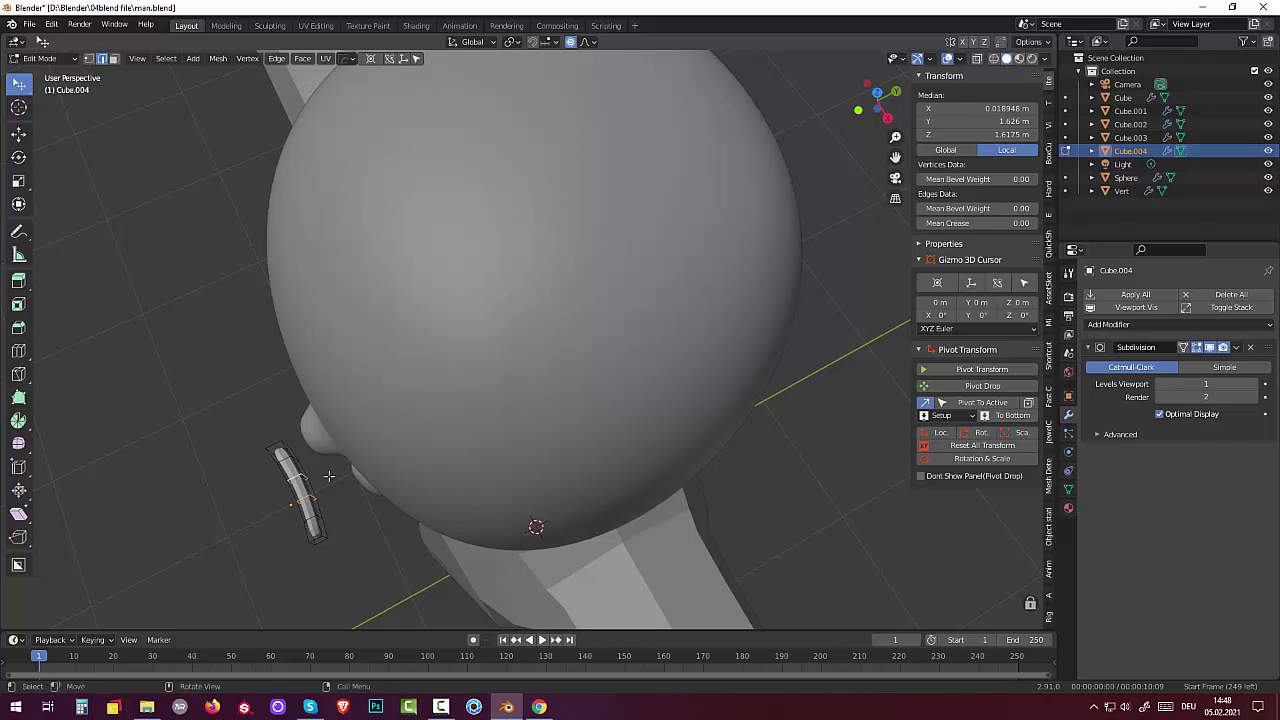
Raise the middle loop with proportional editing, then along Z, and return to Object Mode
middle_drag(296, 478, 391, 480)
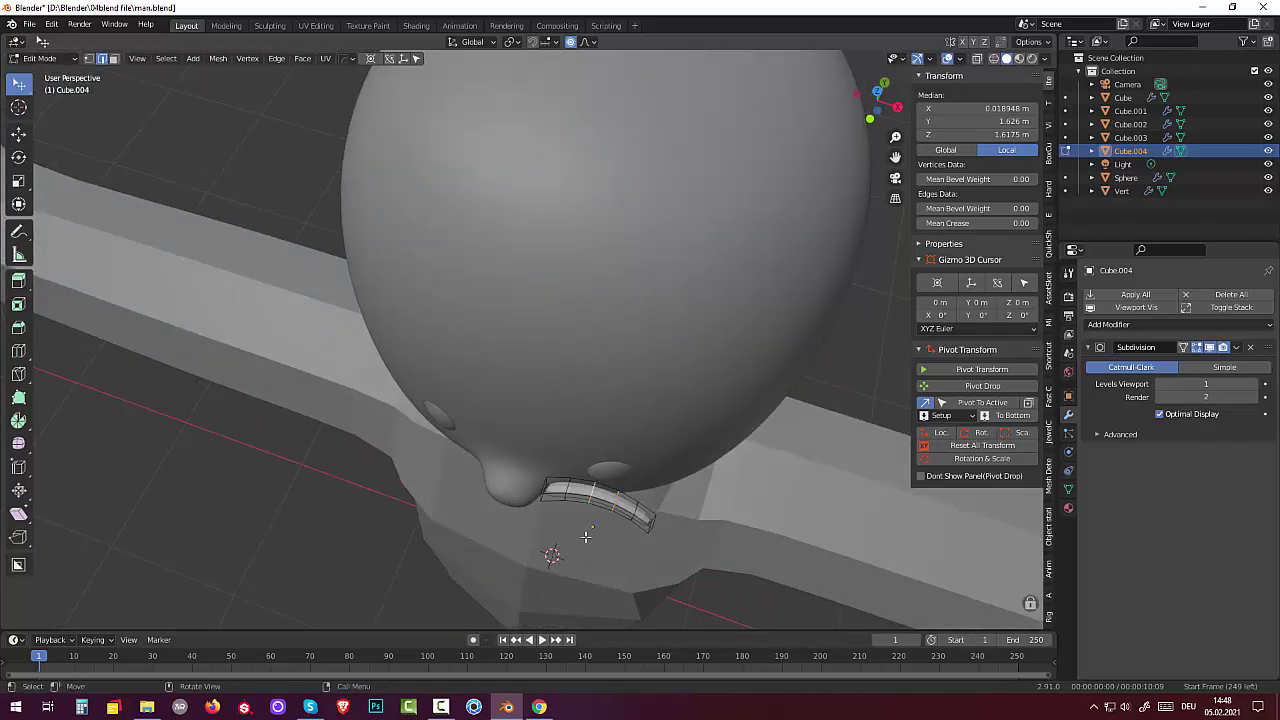
key(g)
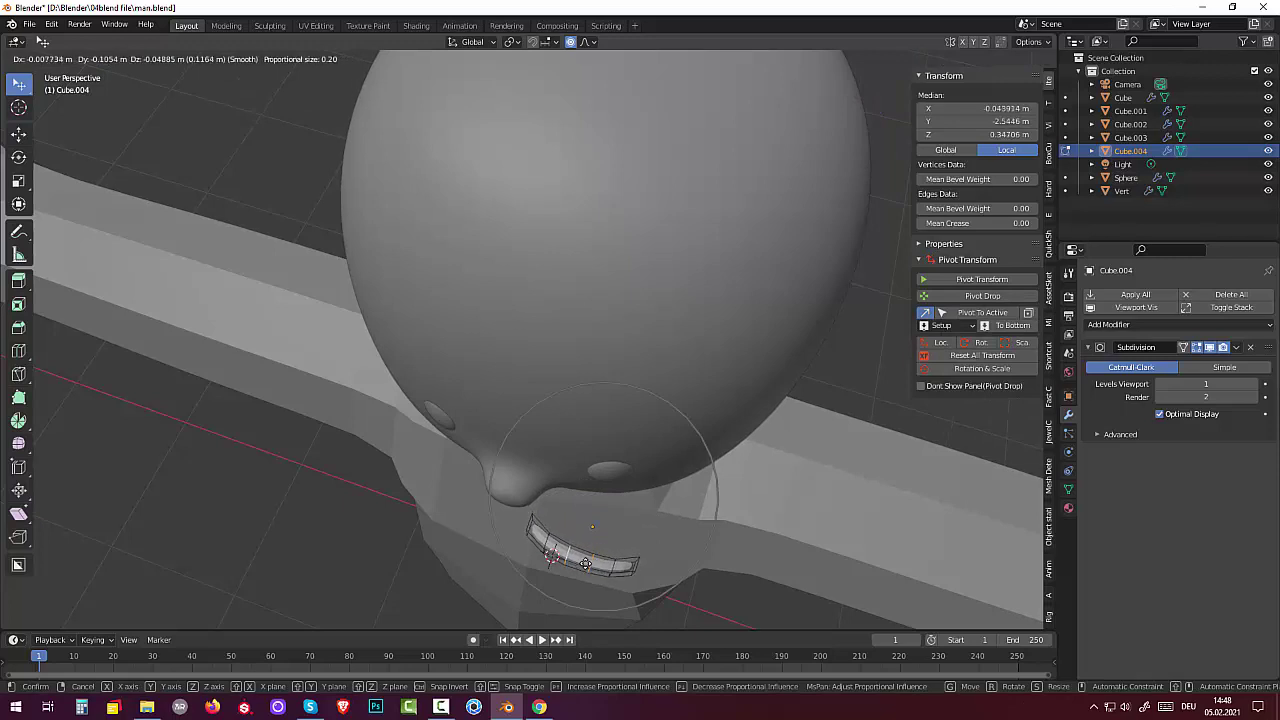
click(586, 562)
middle_drag(586, 562, 614, 457)
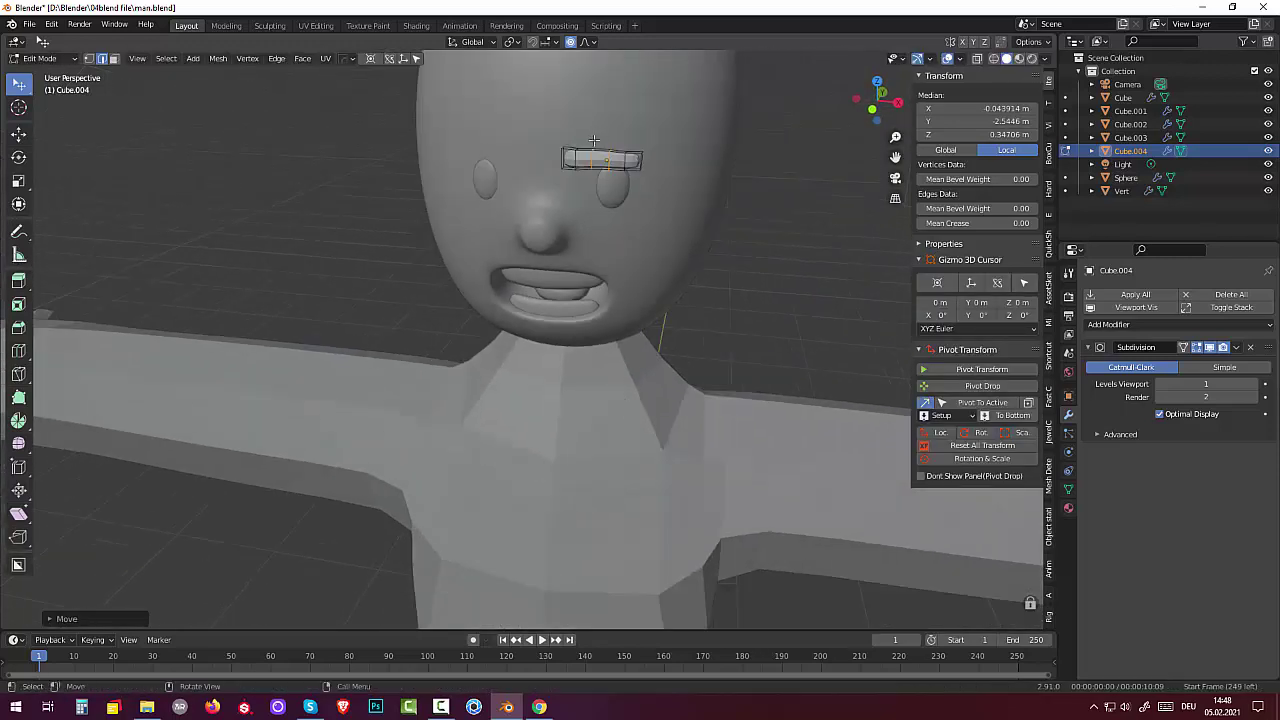
key(g)
key(z)
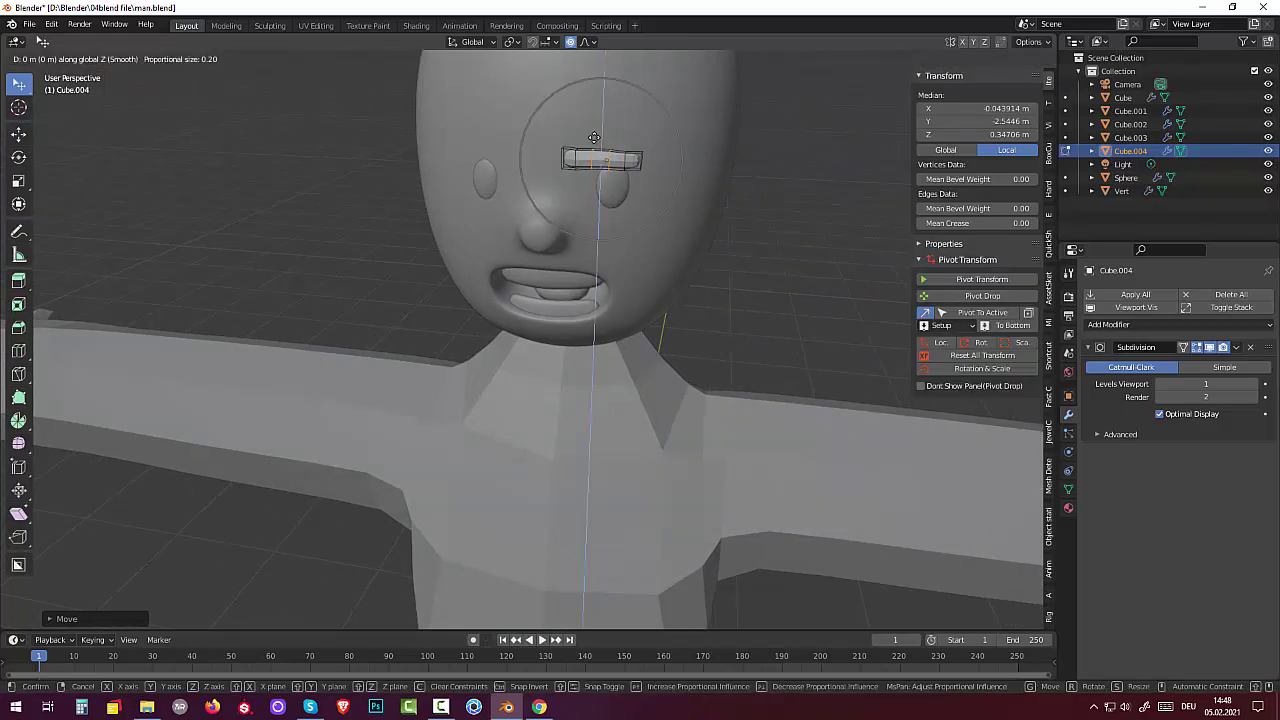
click(596, 118)
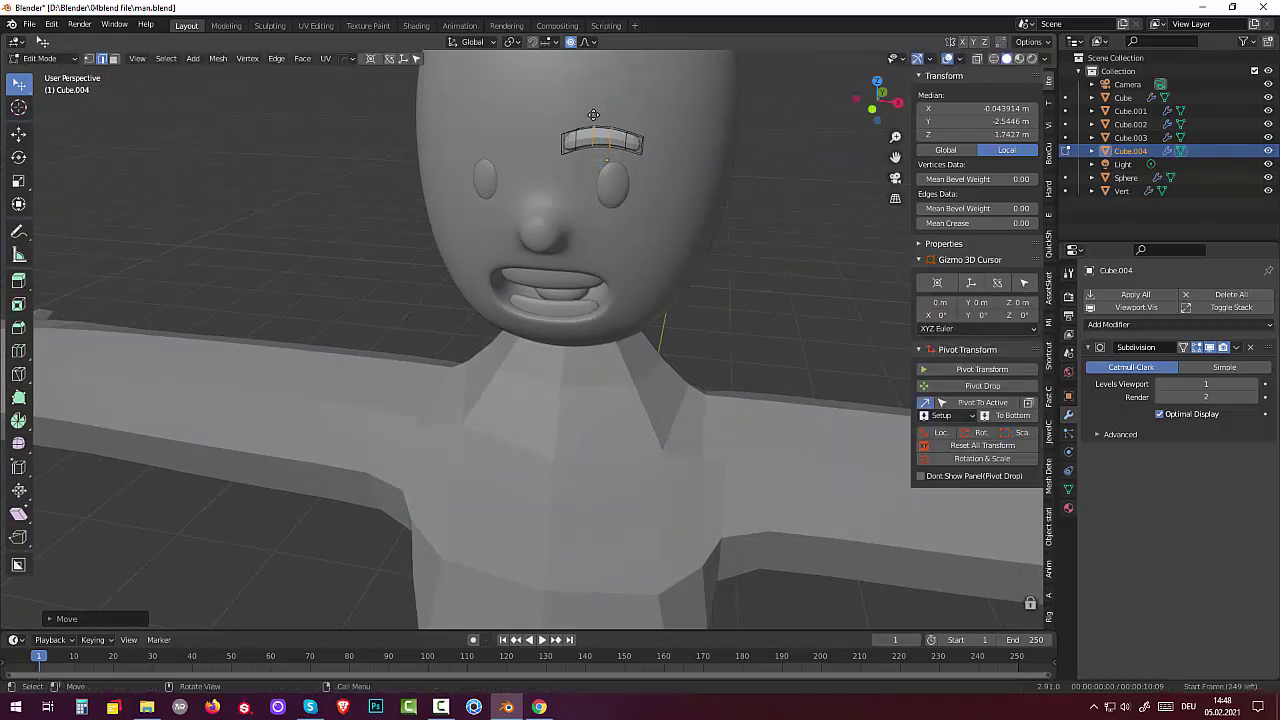
mouse_move(686, 160)
middle_down()
mouse_move(707, 158)
mouse_move(635, 241)
middle_up()
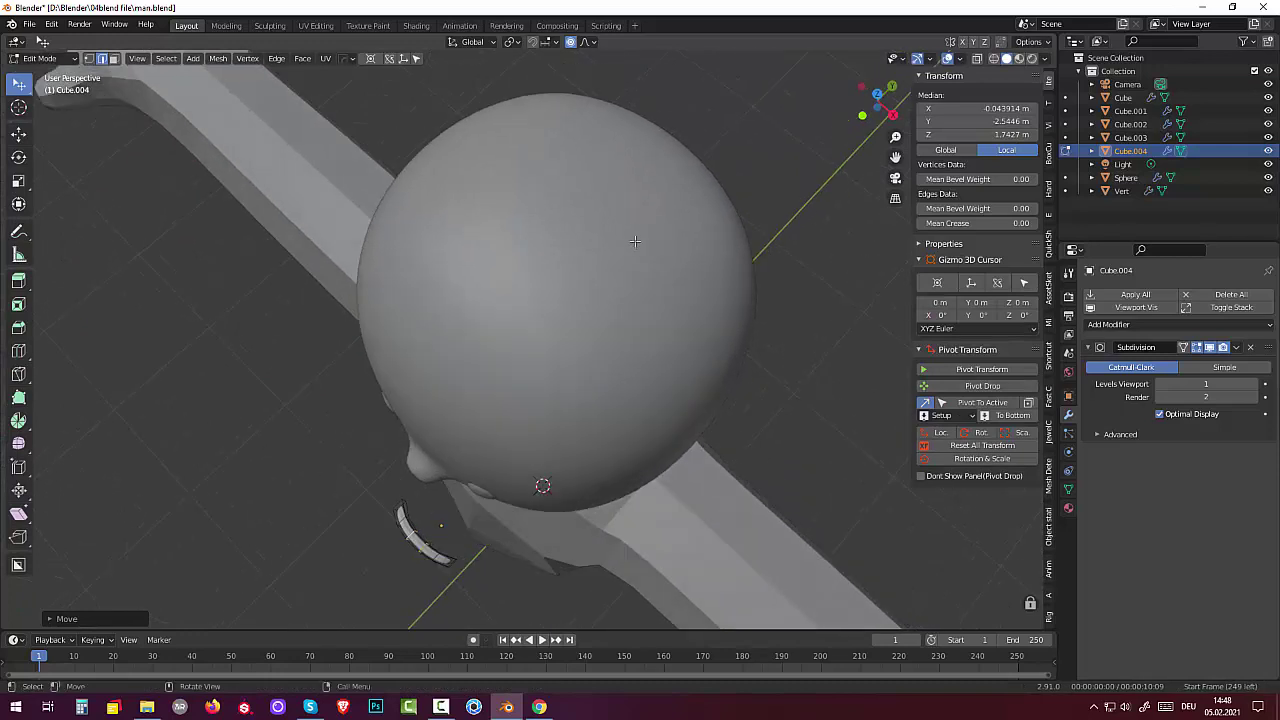
key(Tab)
Move the eyebrow against the head and rotate it to 204° about Z in top view
mouse_move(510, 484)
middle_down()
mouse_move(483, 475)
mouse_move(369, 505)
middle_up()
key(g)
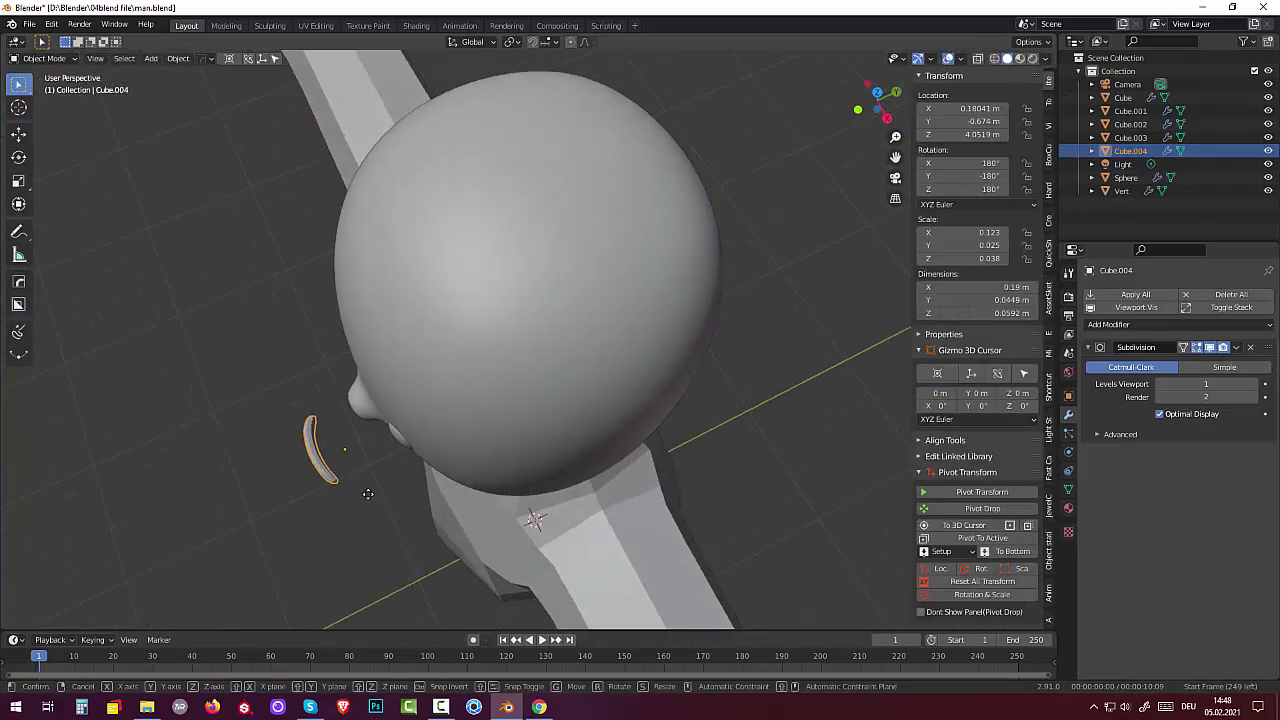
click(443, 470)
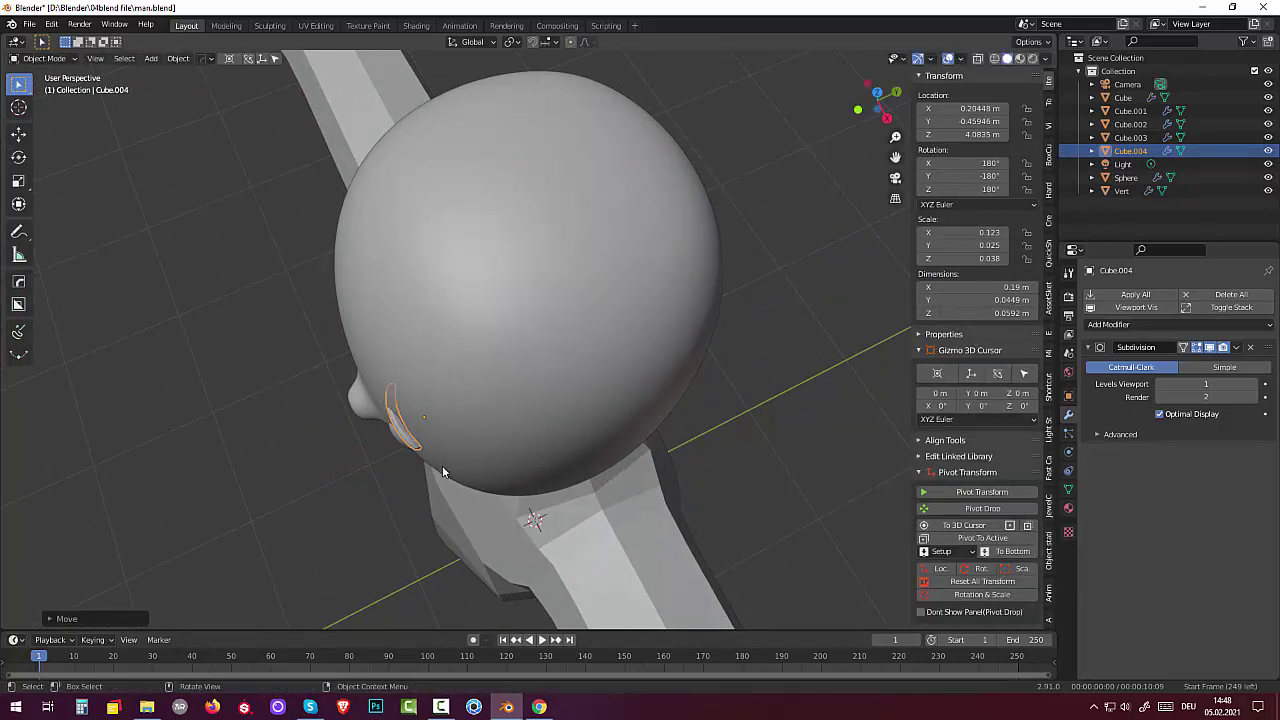
key(KP_7)
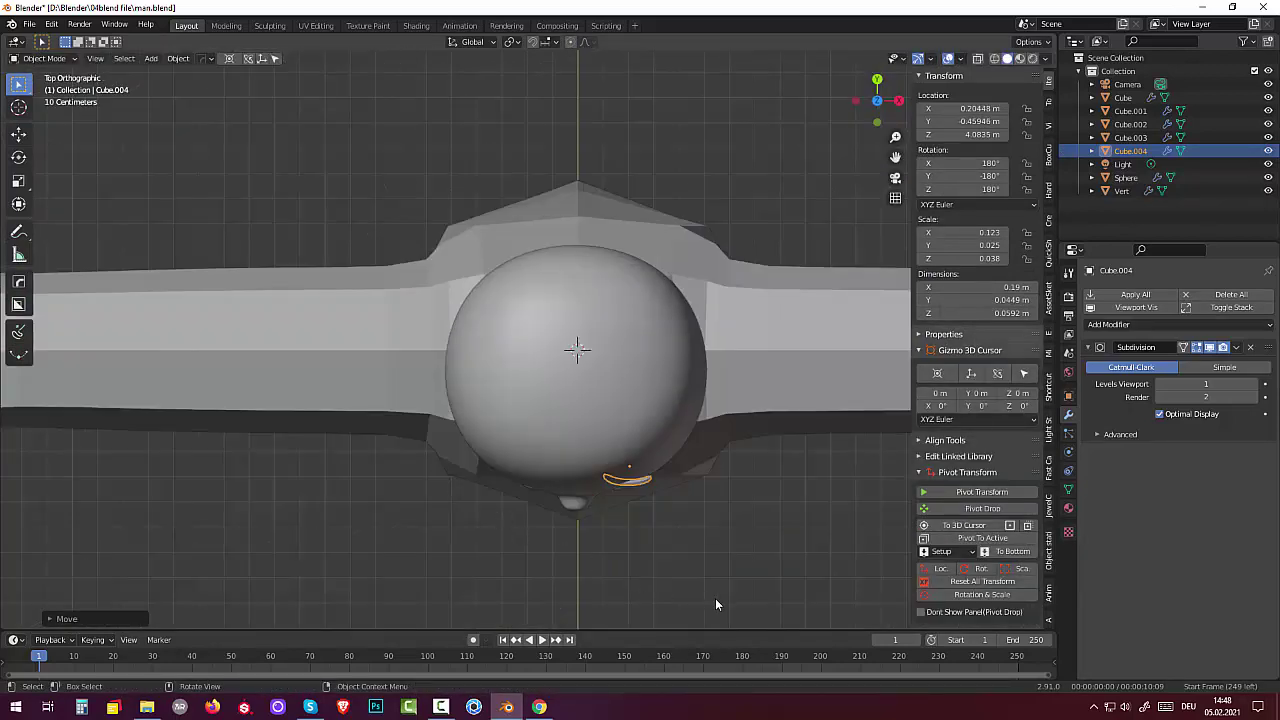
key(r)
key(z)
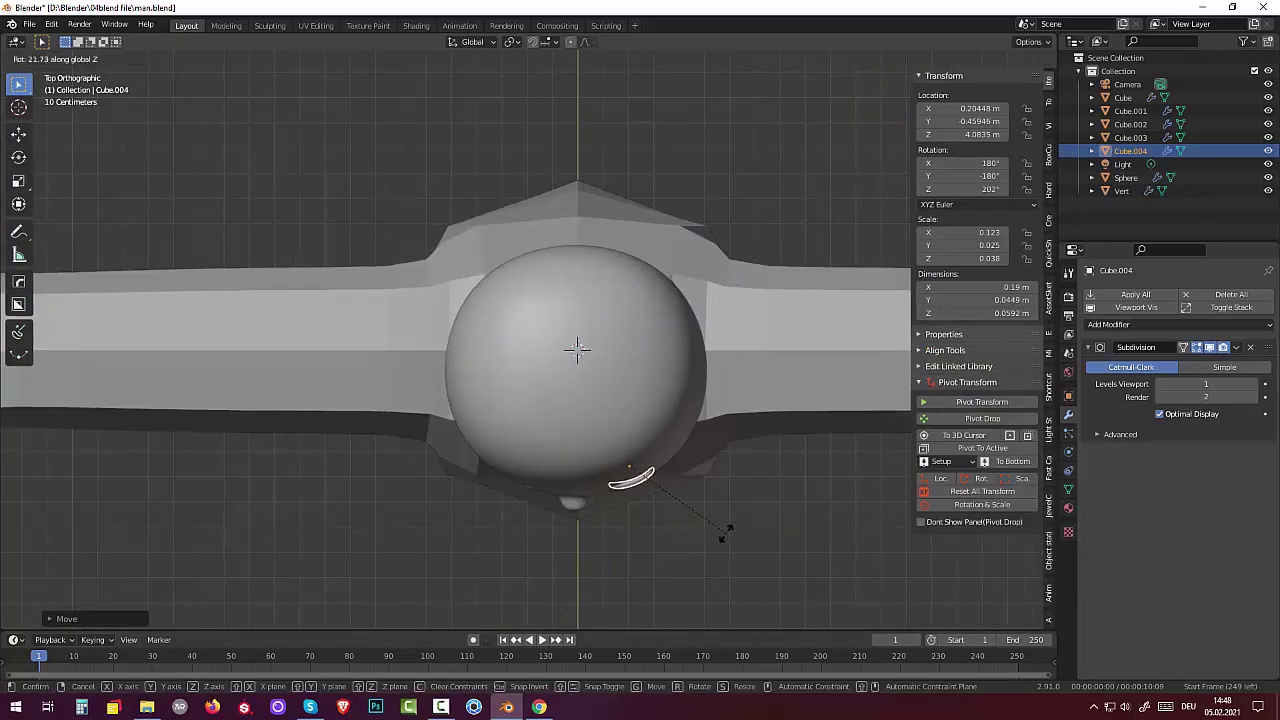
click(723, 526)
Adjust the eyebrow's sideways position along X and its height along Z
mouse_move(723, 525)
middle_down()
mouse_move(674, 427)
mouse_move(690, 400)
mouse_move(643, 403)
middle_up()
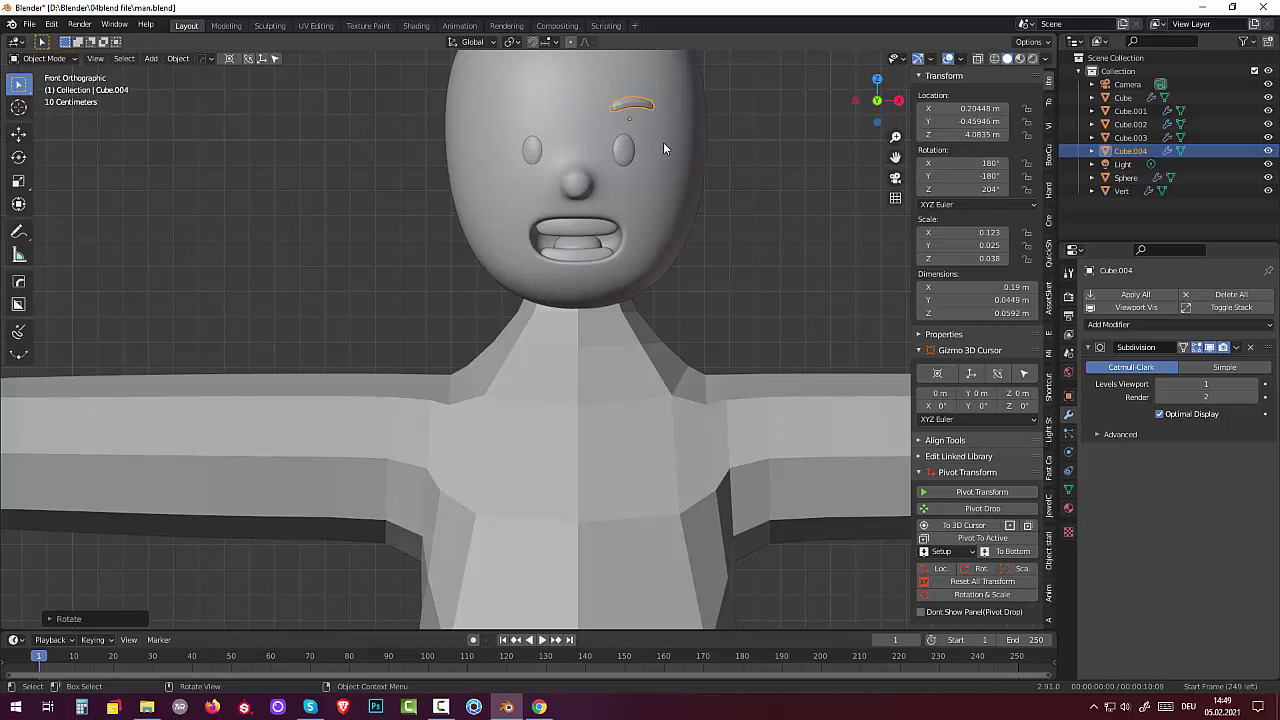
key(g)
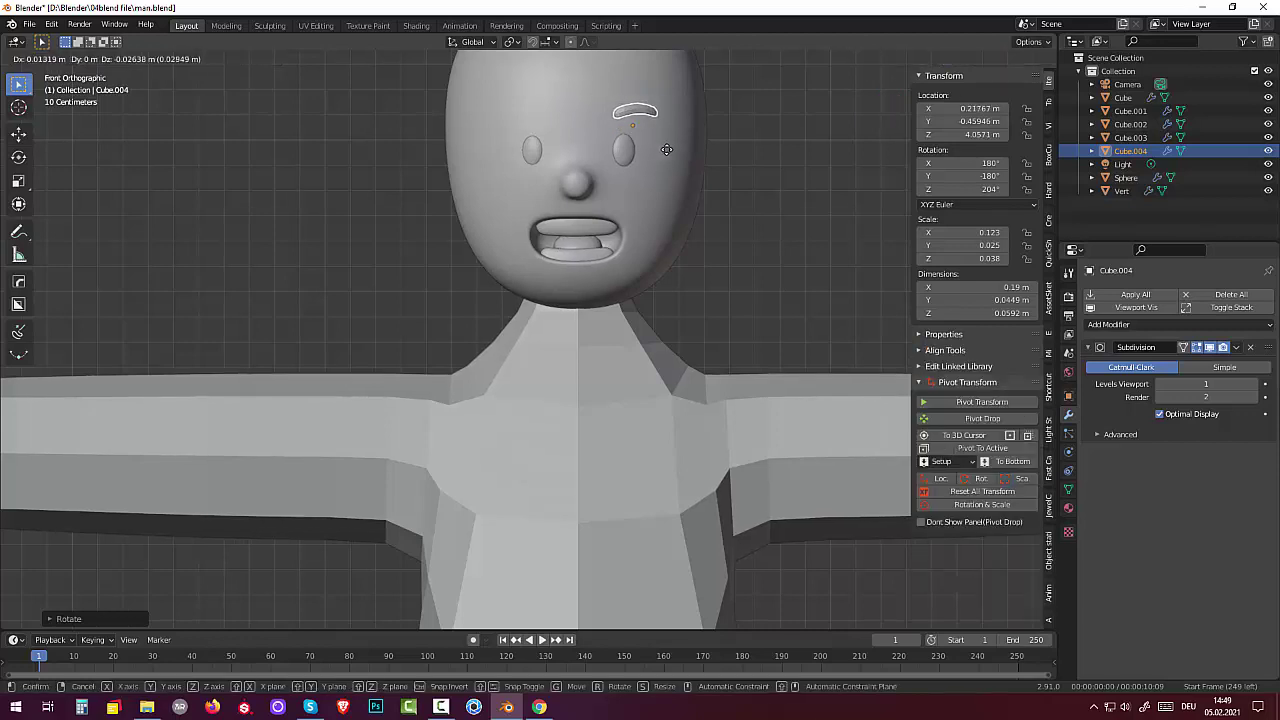
key(x)
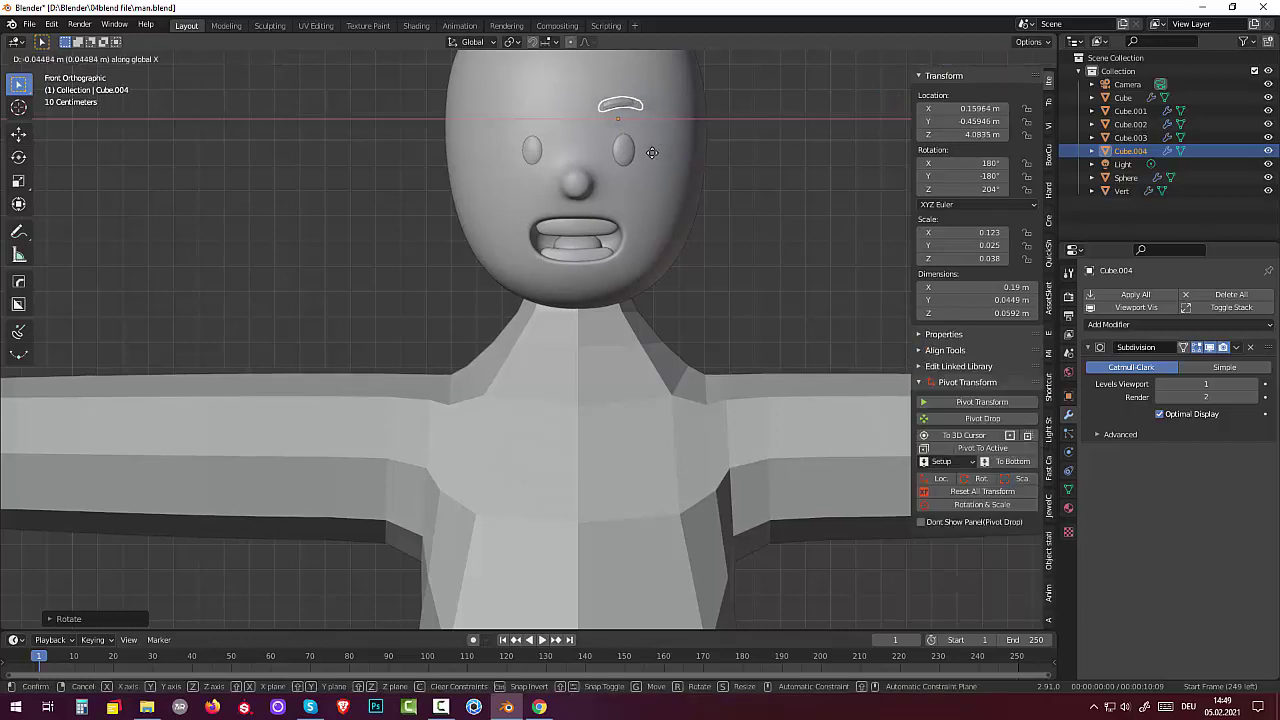
click(655, 163)
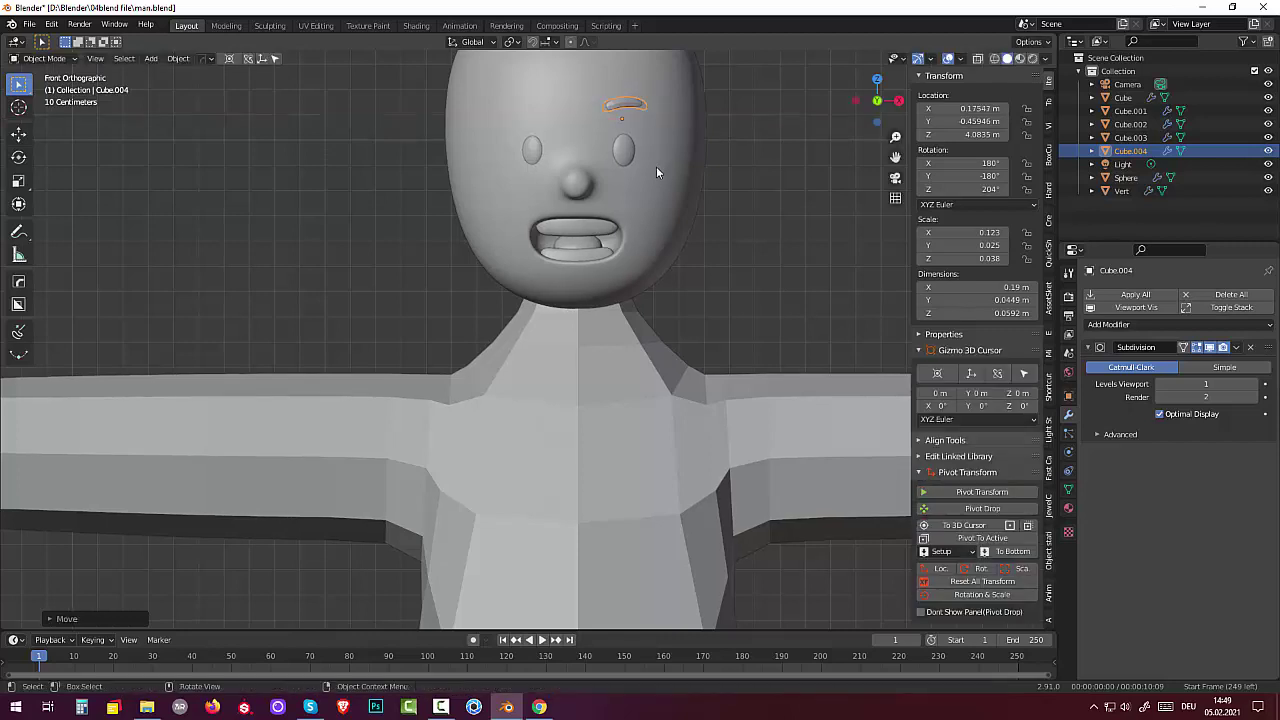
key(g)
key(z)
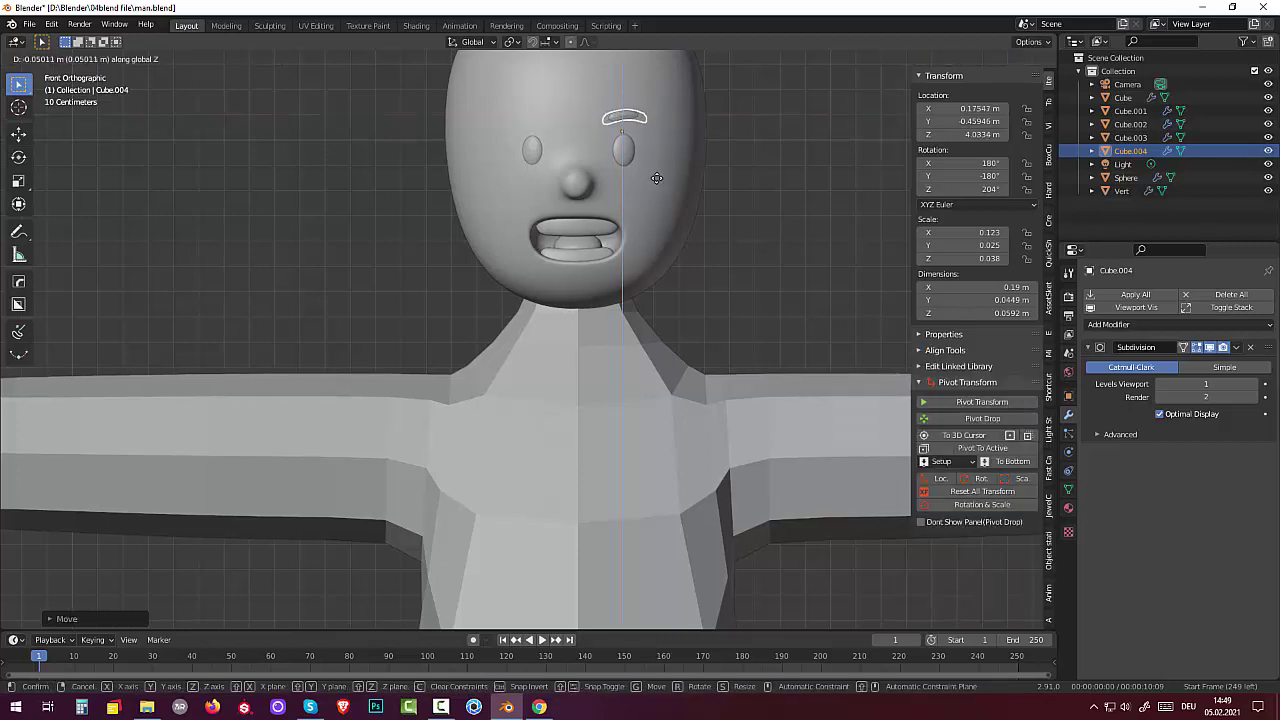
click(652, 179)
Reposition the eyebrow from the top view and tilt it to follow the head's curve
middle_drag(650, 181, 545, 294)
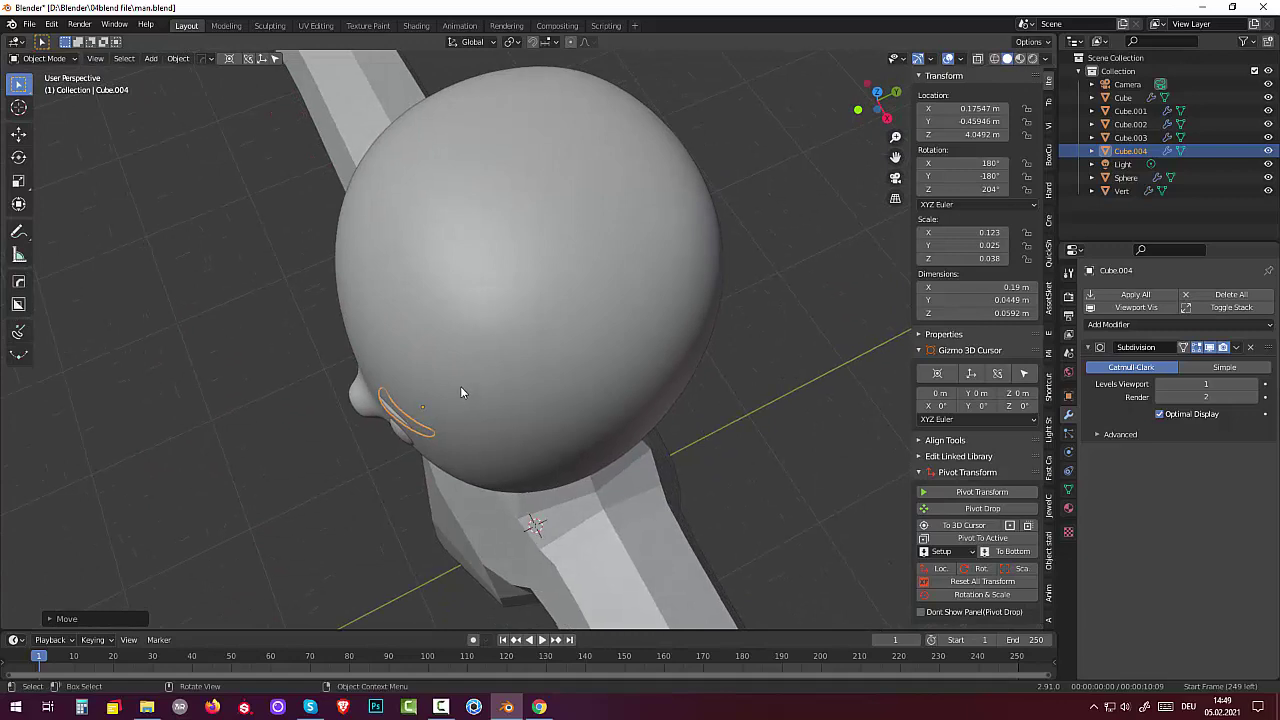
key(z)
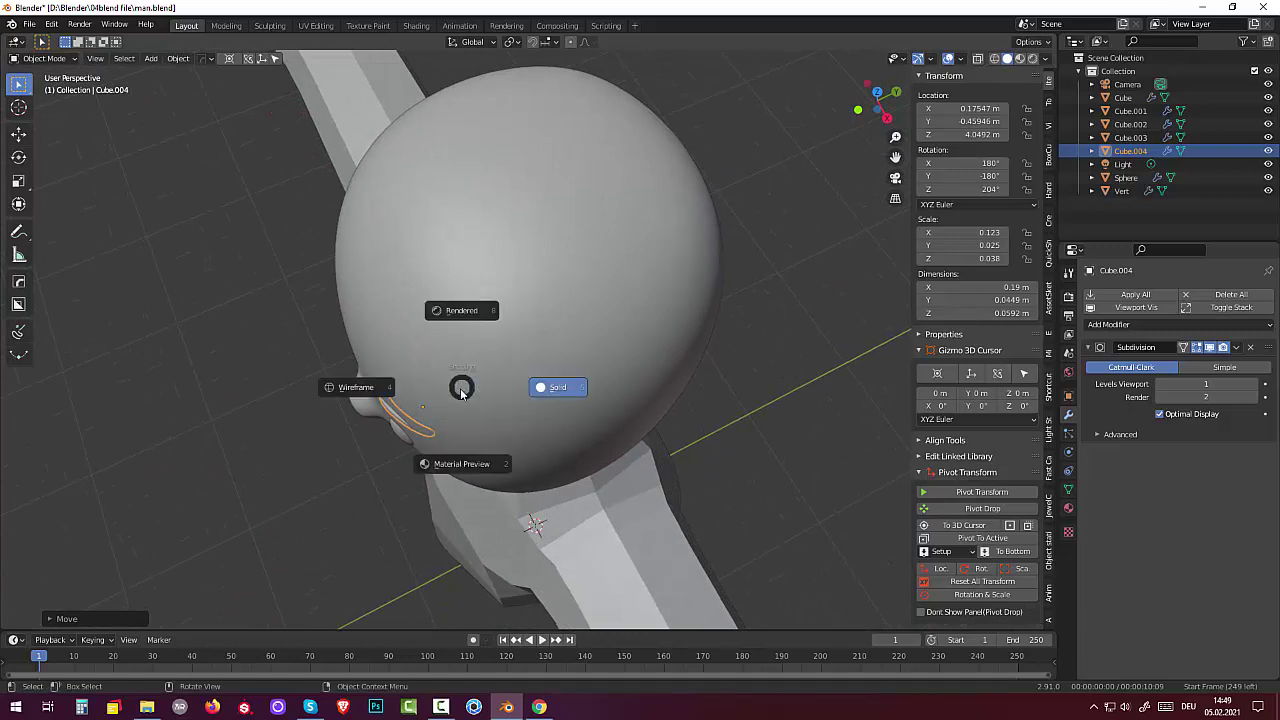
click(459, 395)
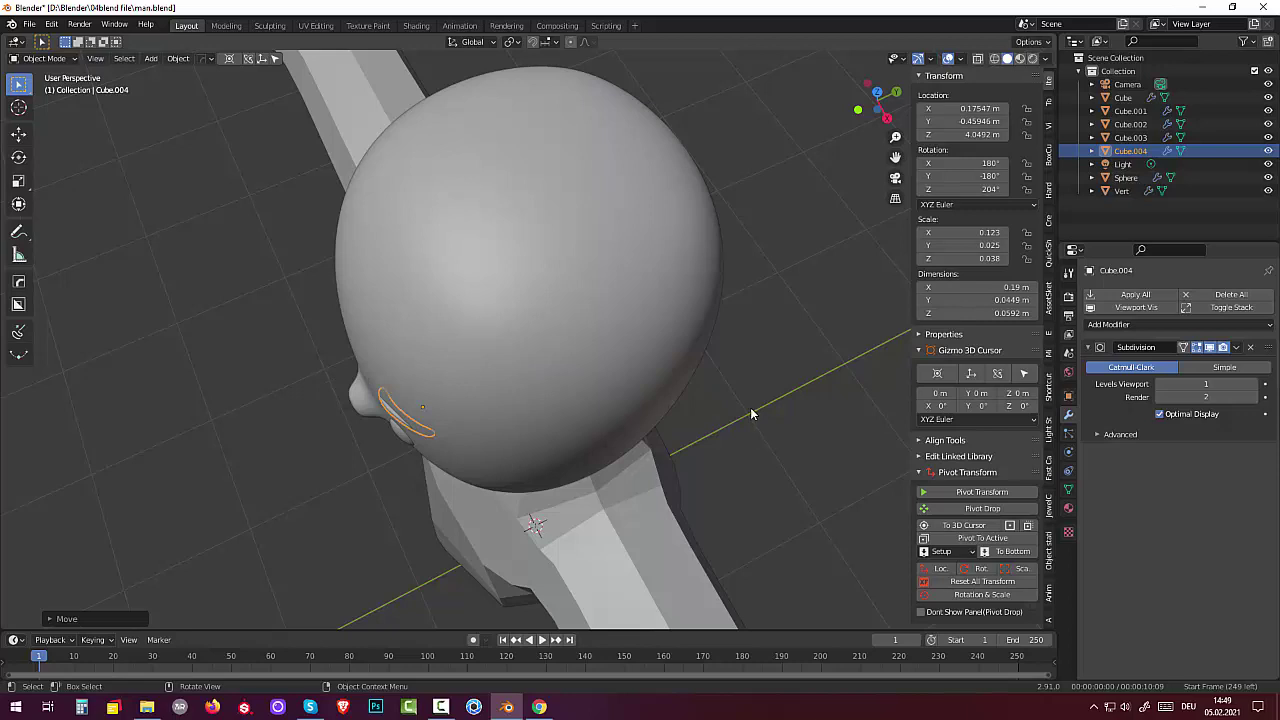
key(KP_7)
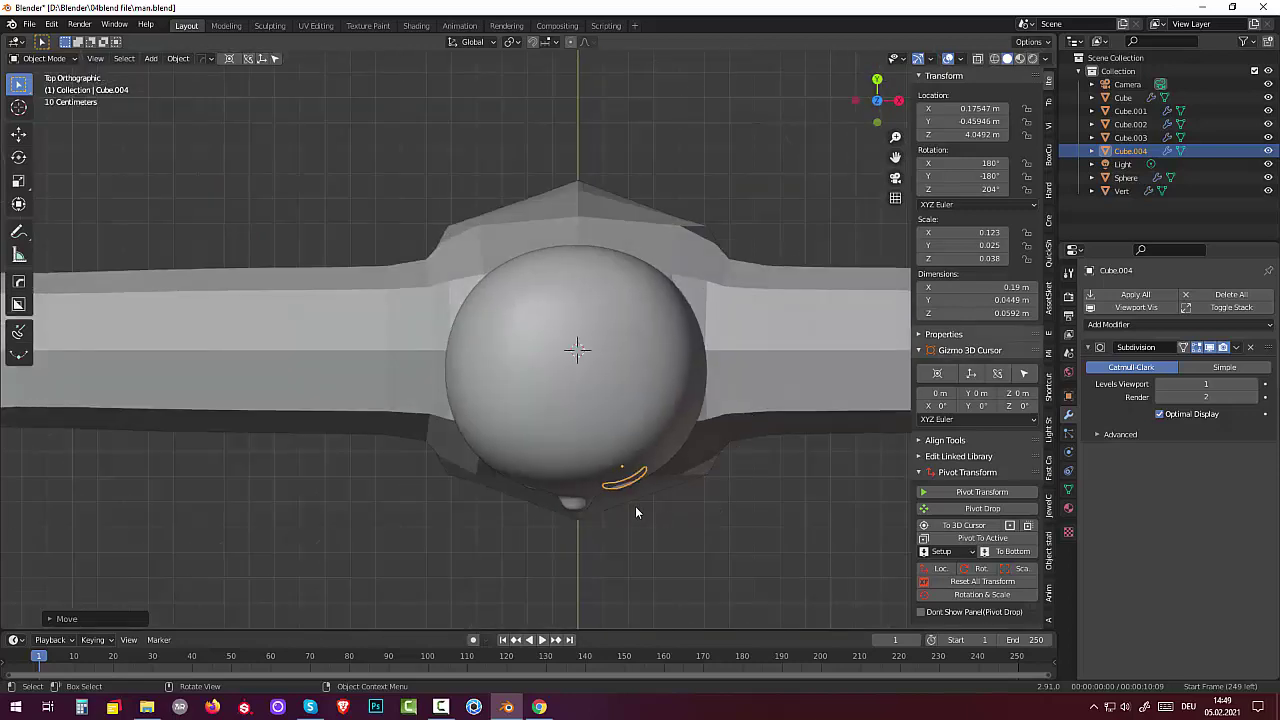
key(g)
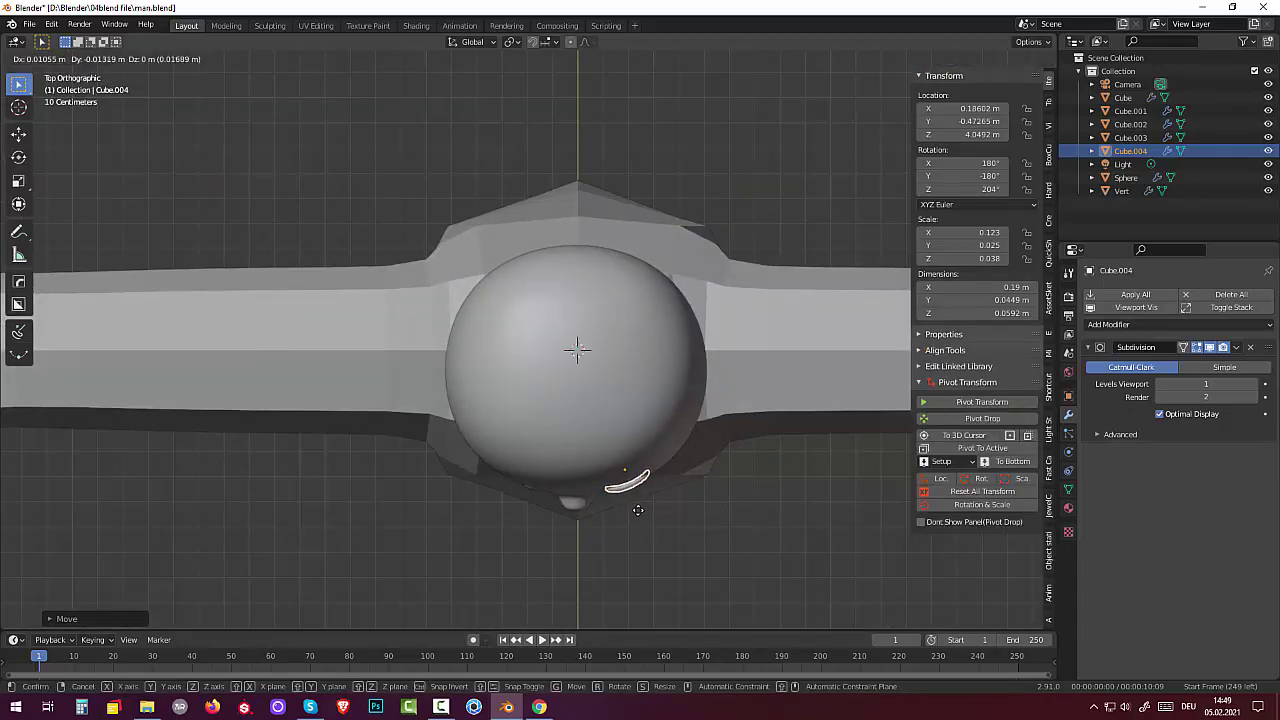
click(638, 510)
mouse_move(706, 522)
middle_down()
mouse_move(692, 399)
mouse_move(708, 386)
mouse_move(689, 400)
mouse_move(603, 242)
middle_up()
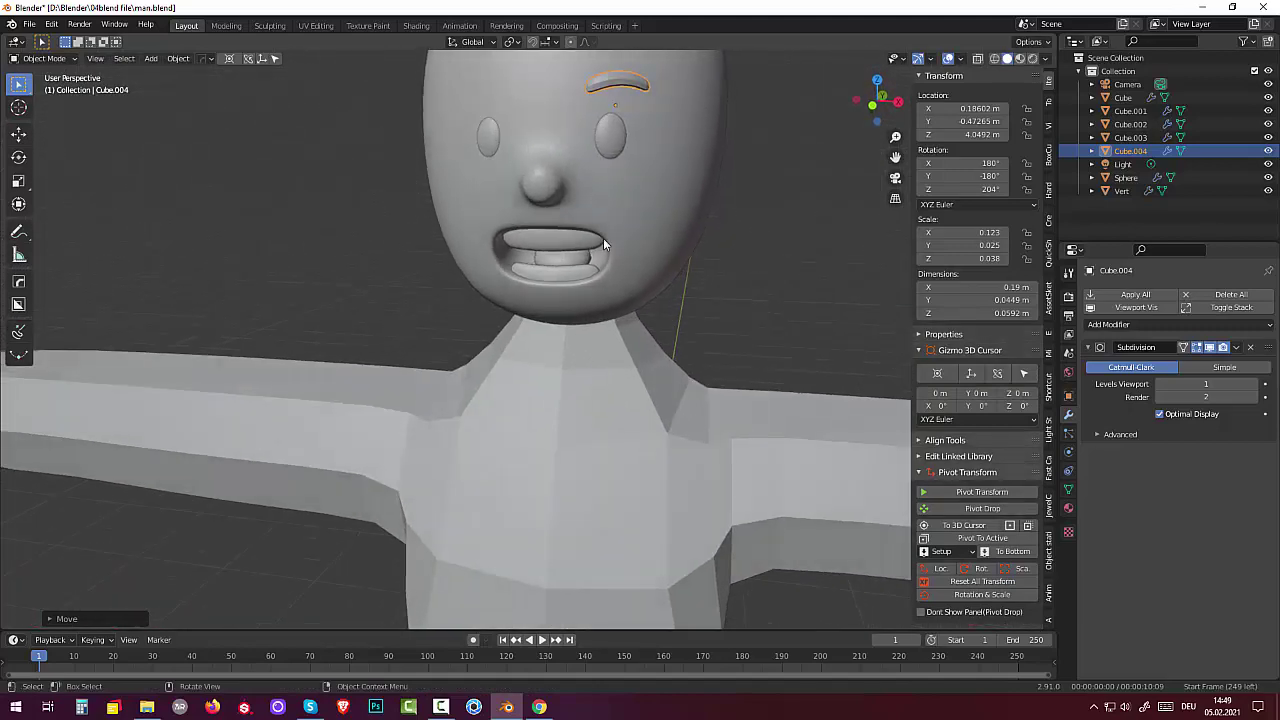
key(r)
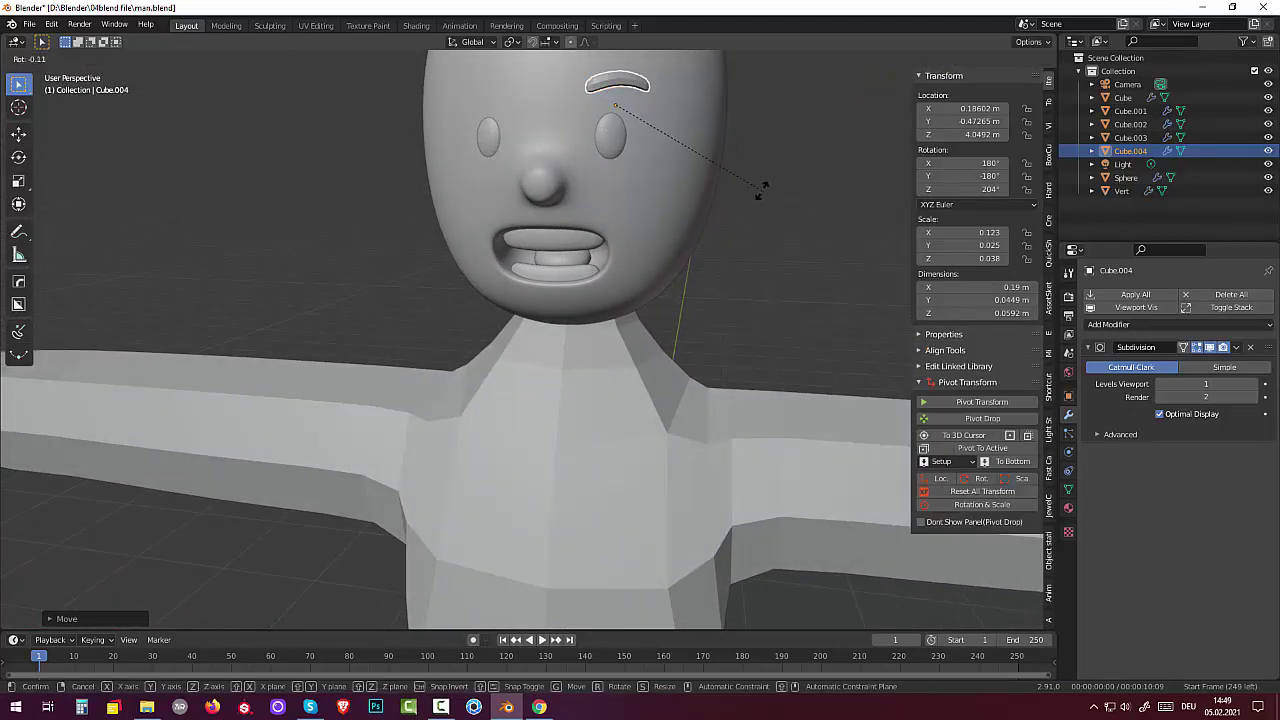
click(734, 198)
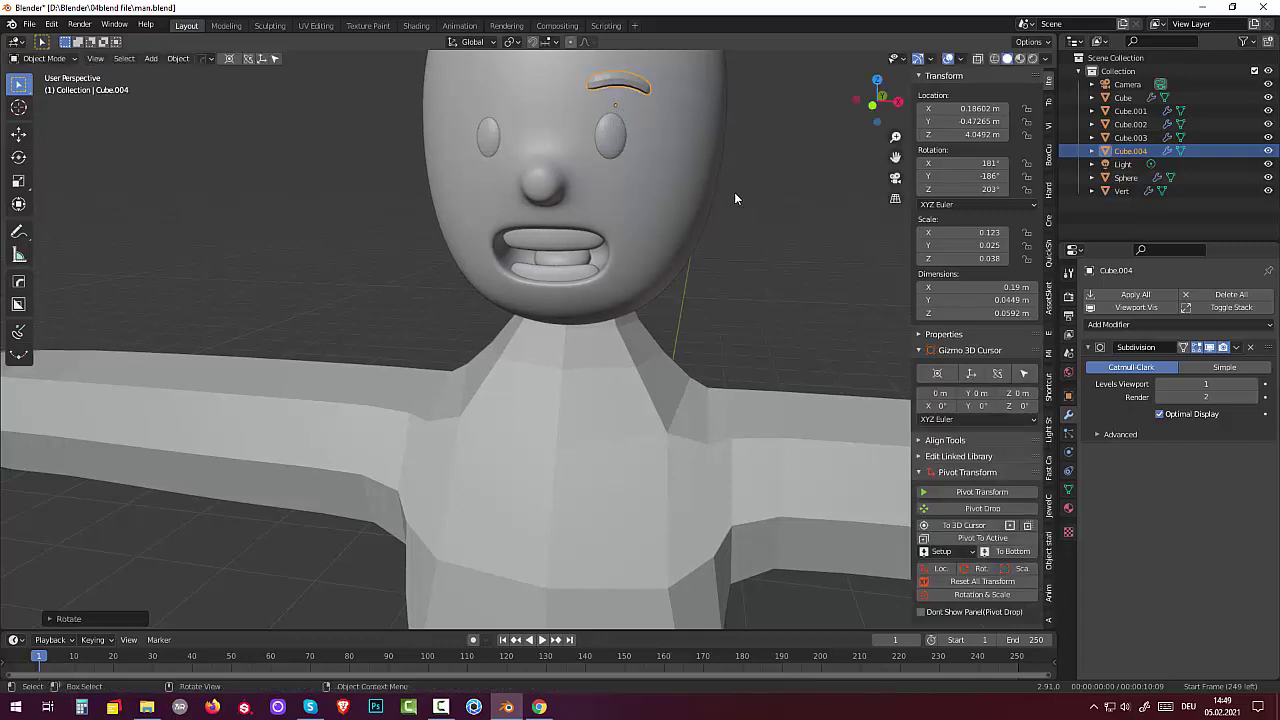
Lower the eyebrow slightly along Z and fine-tune its position from above
key(g)
key(z)
click(684, 241)
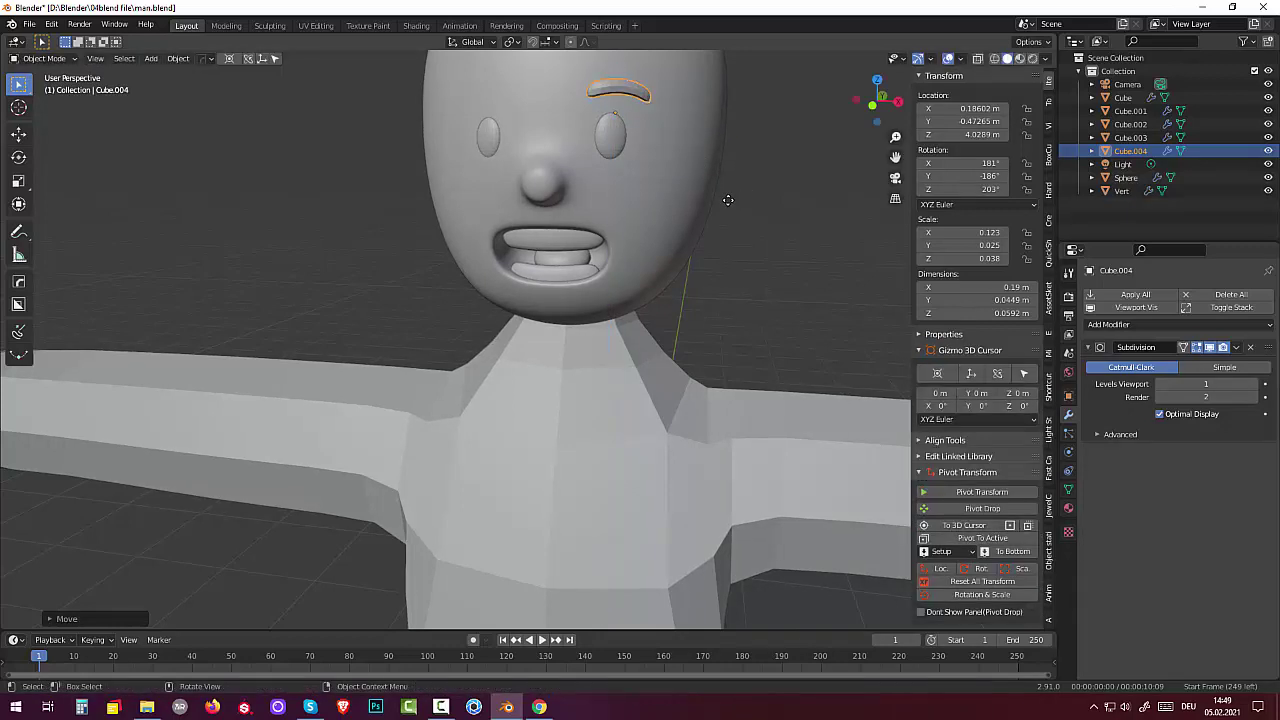
click(684, 235)
mouse_move(684, 235)
middle_down()
mouse_move(738, 235)
mouse_move(715, 234)
mouse_move(630, 84)
middle_up()
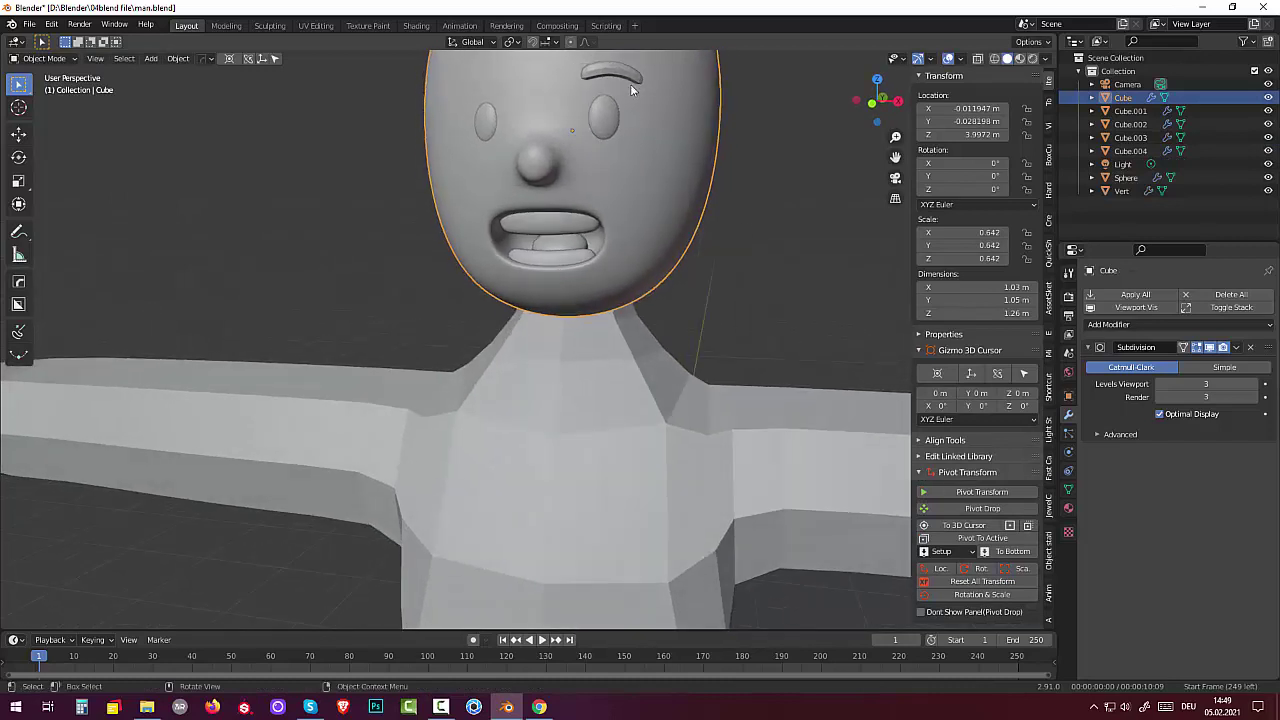
click(619, 73)
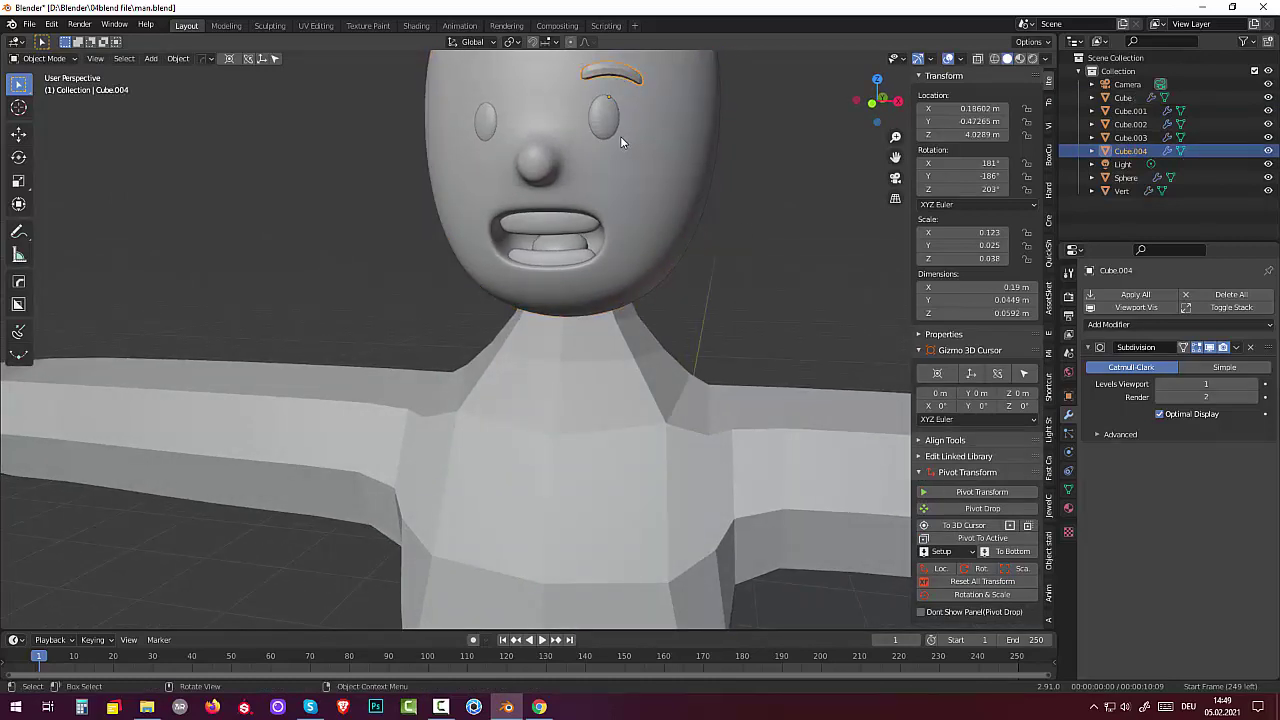
key(KP_7)
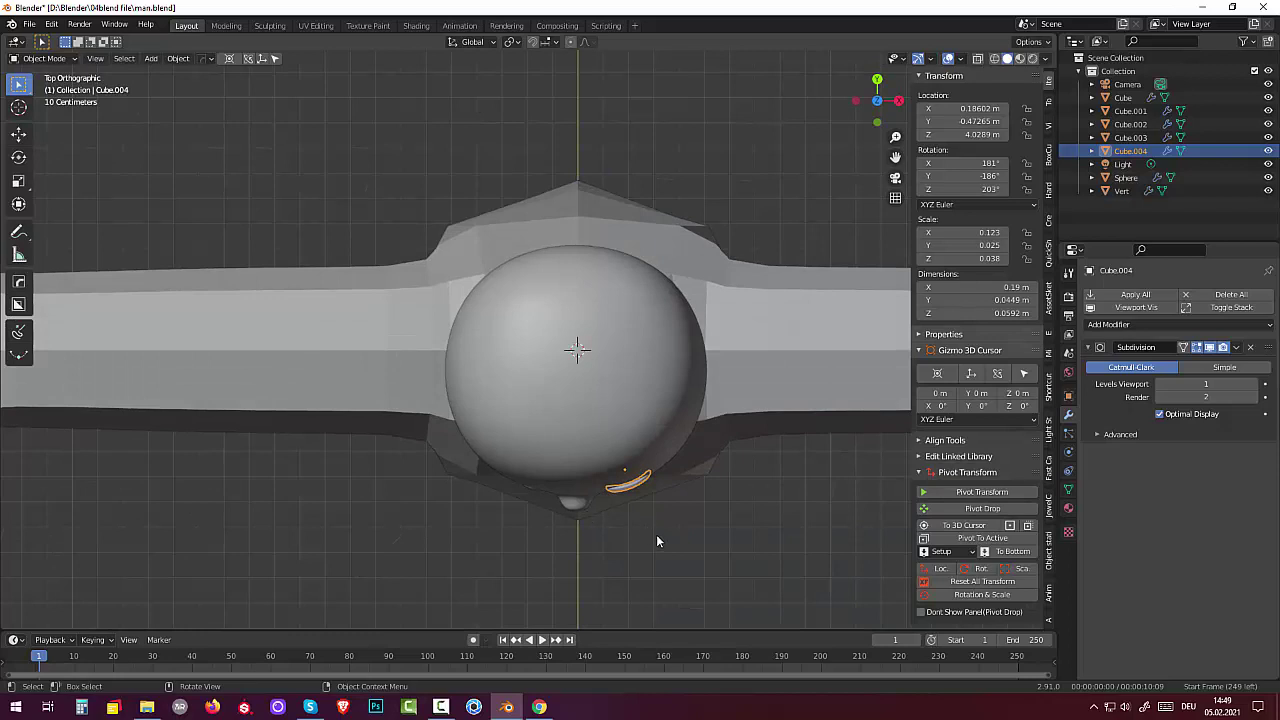
key(g)
click(651, 537)
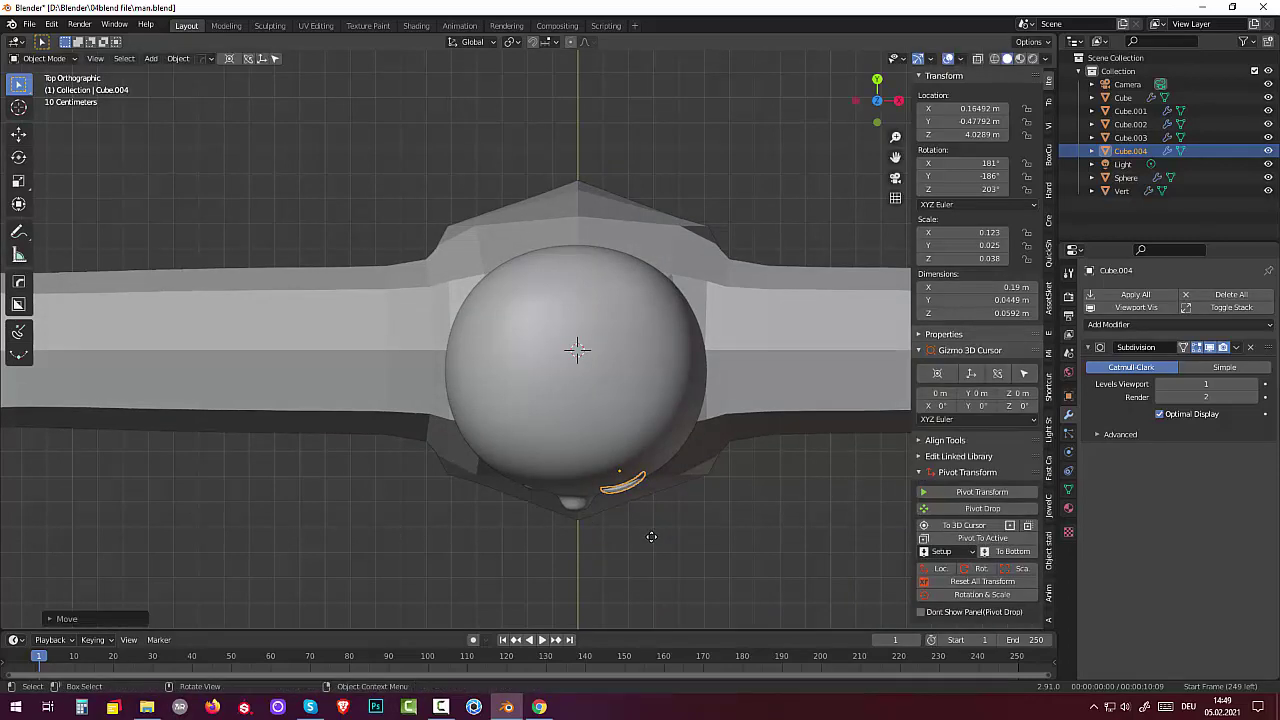
middle_drag(651, 533, 642, 408)
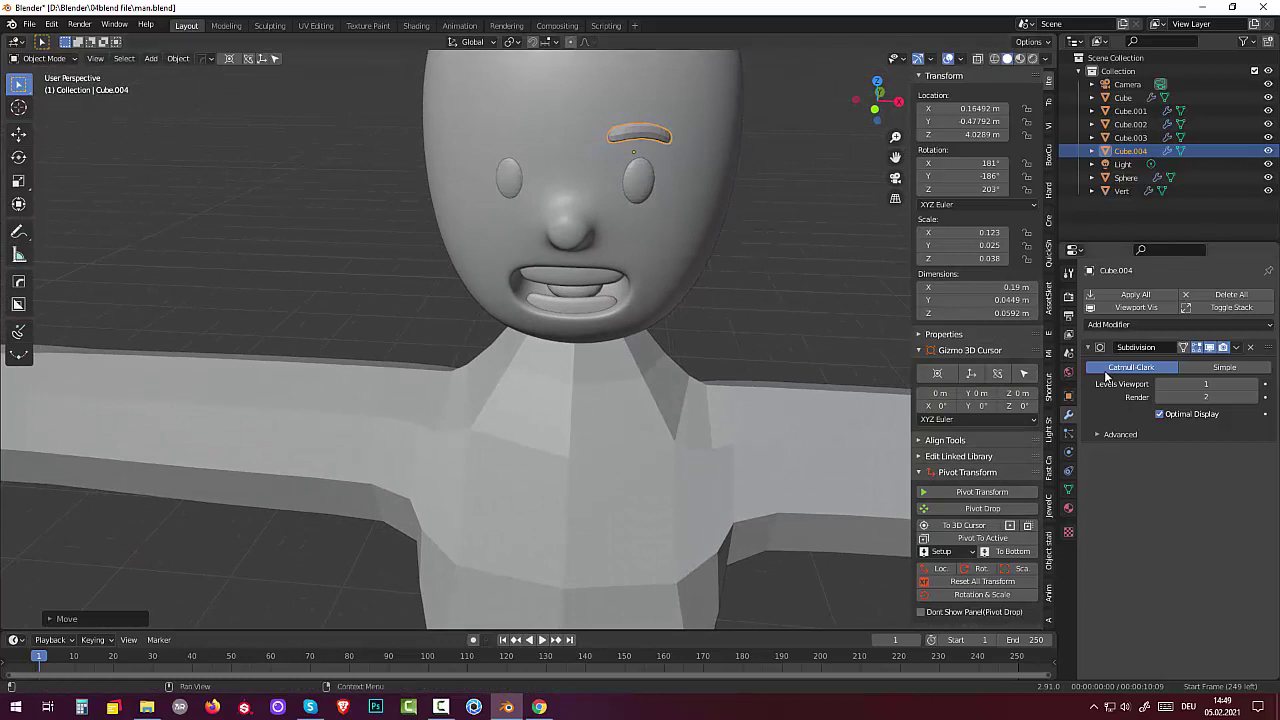
Set the eyebrow's viewport subdivision to 2 and shade the eyebrow and eyes smooth
click(1253, 384)
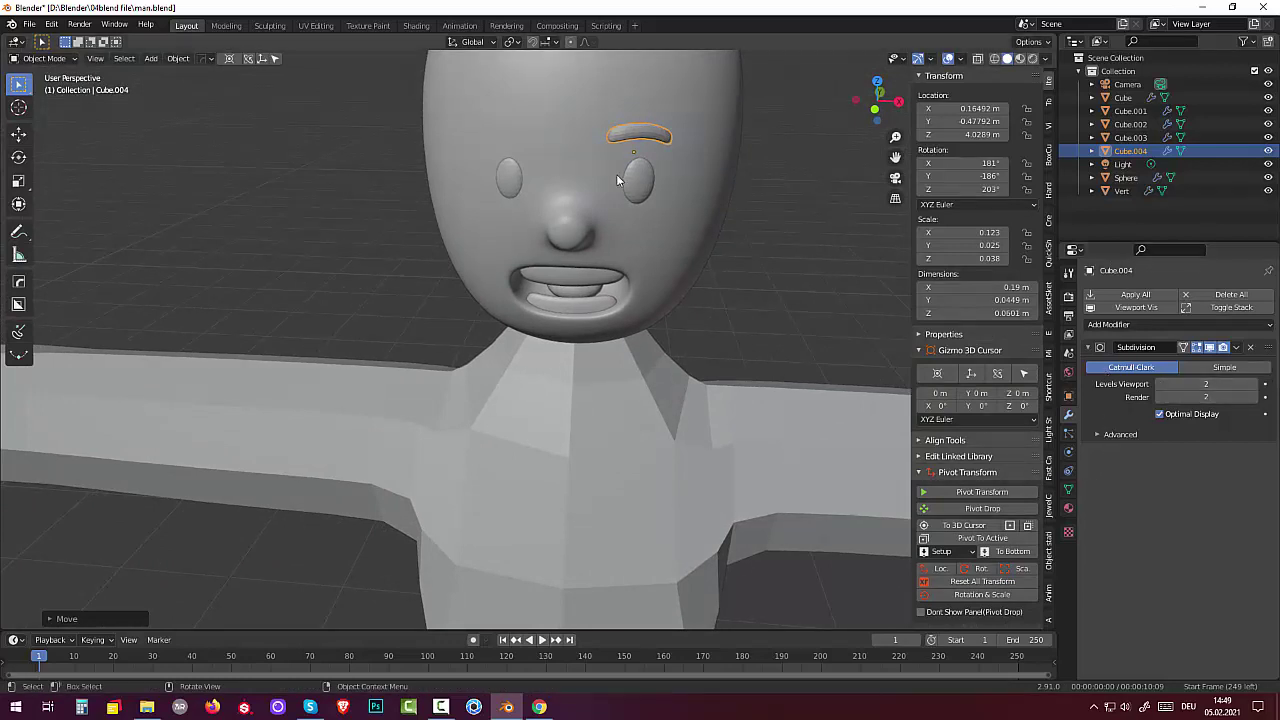
right_click(640, 134)
click(611, 131)
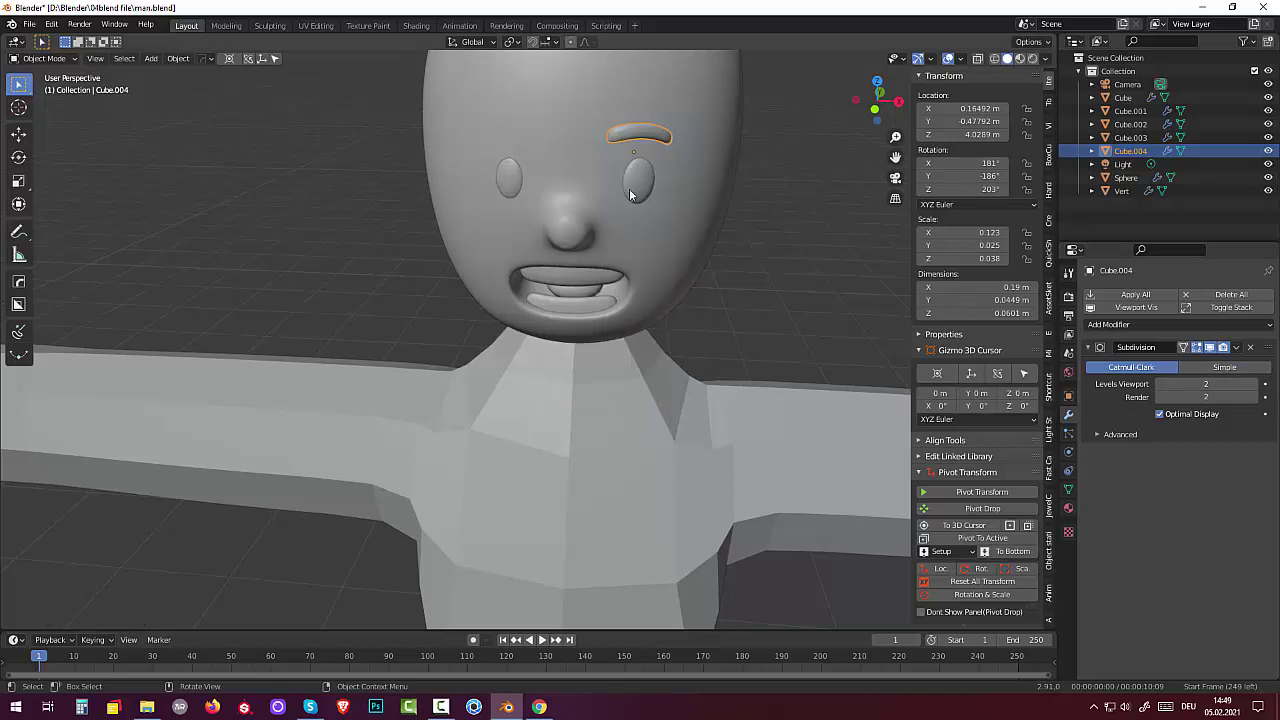
click(637, 186)
right_click(636, 185)
click(604, 186)
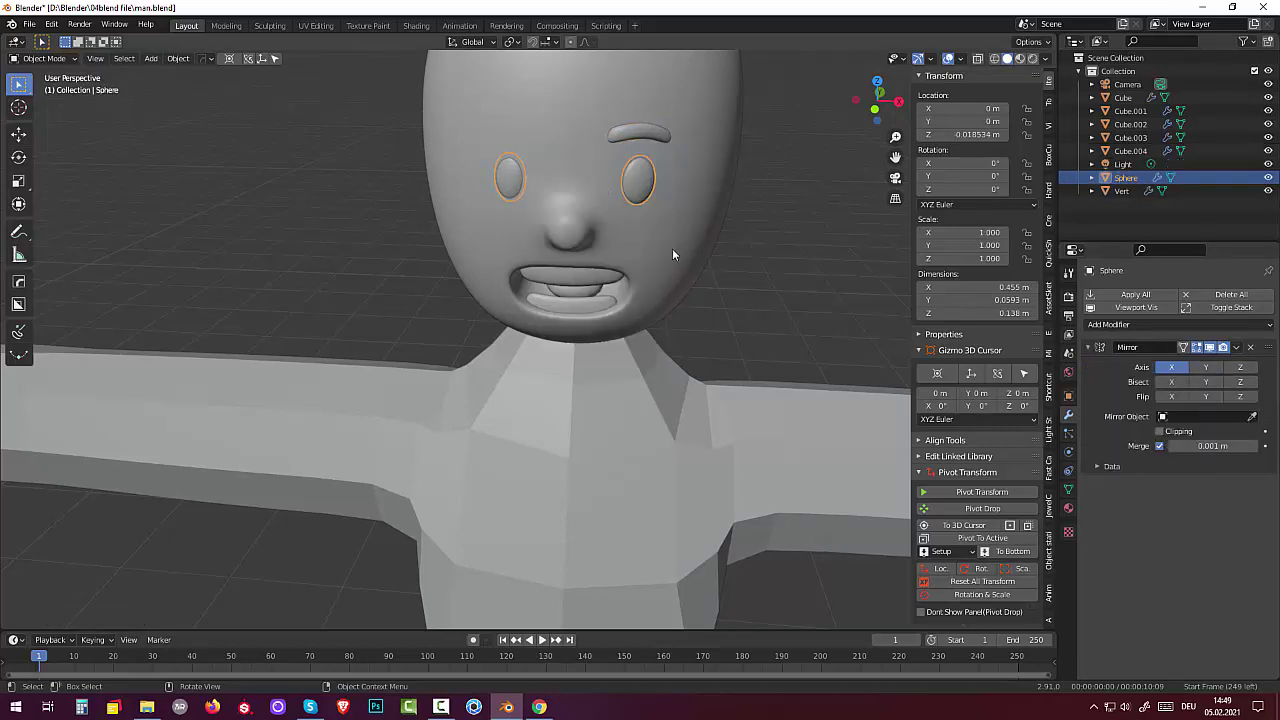
Reset the eyebrow's transforms and add a Mirror modifier to copy it across X
click(645, 133)
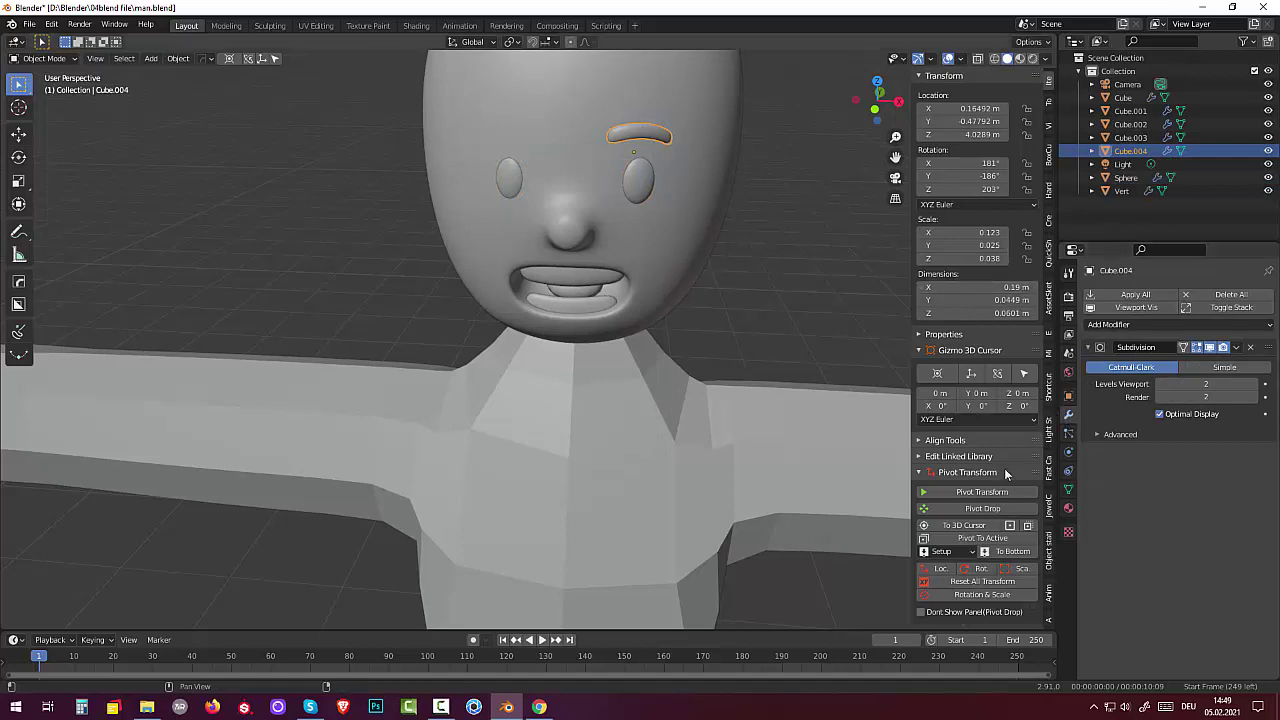
click(983, 581)
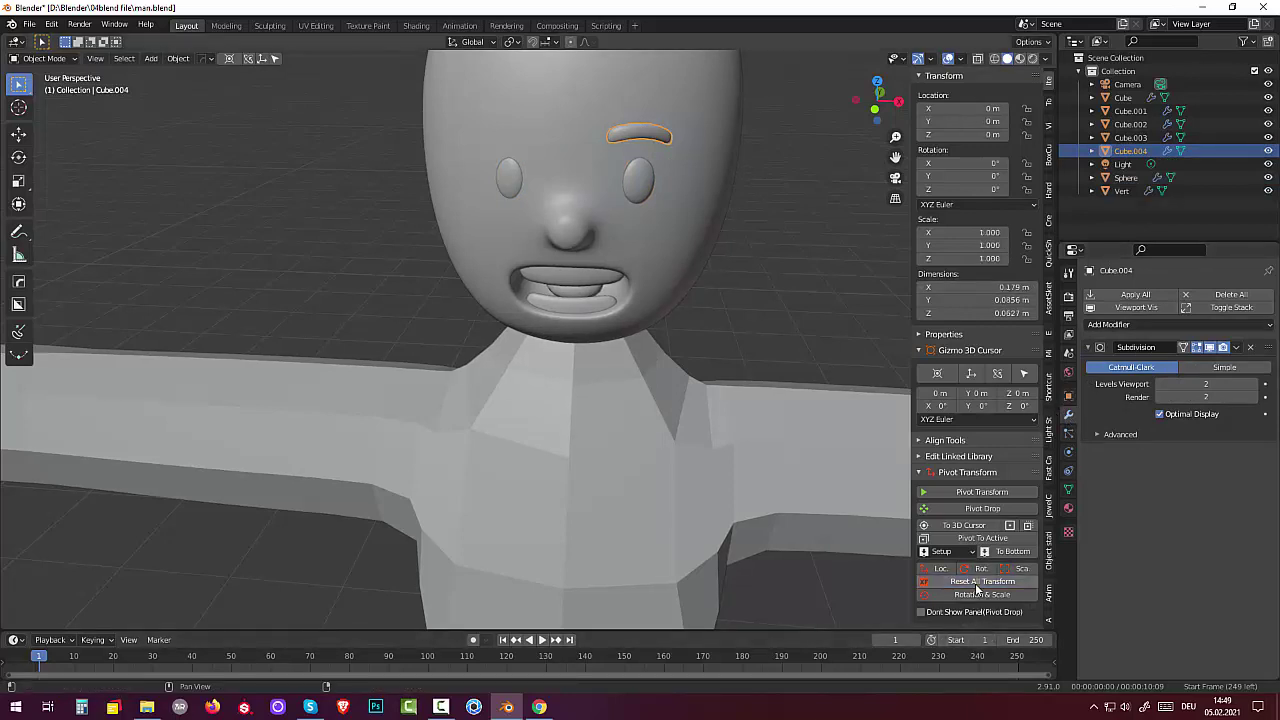
click(1102, 325)
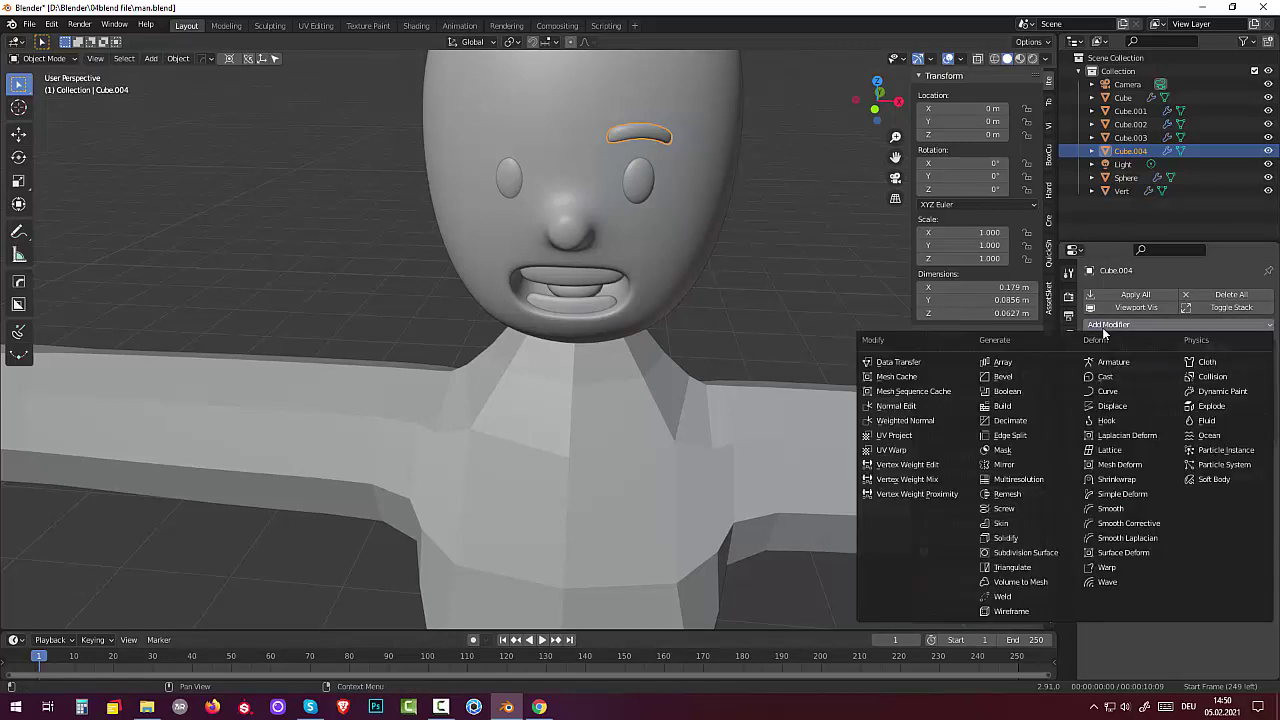
click(1018, 465)
click(726, 295)
scroll(728, 246, down, 1)
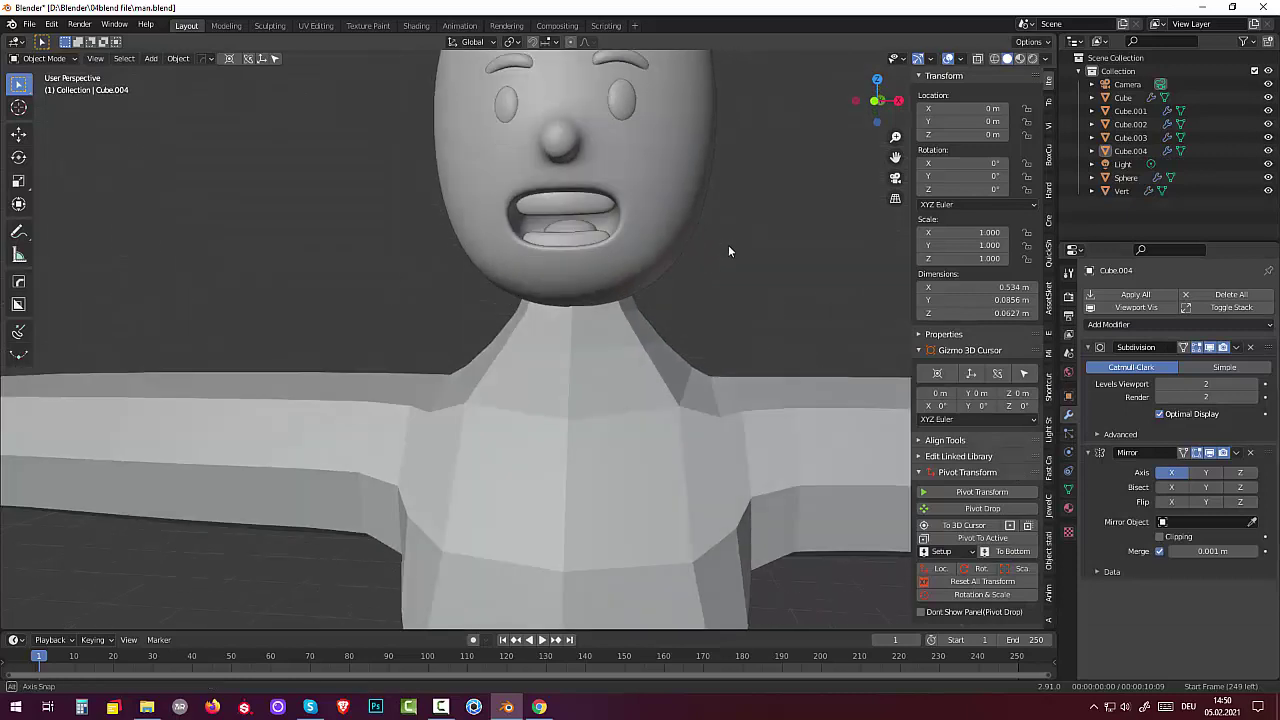
scroll(726, 254, down, 1)
scroll(728, 250, down, 1)
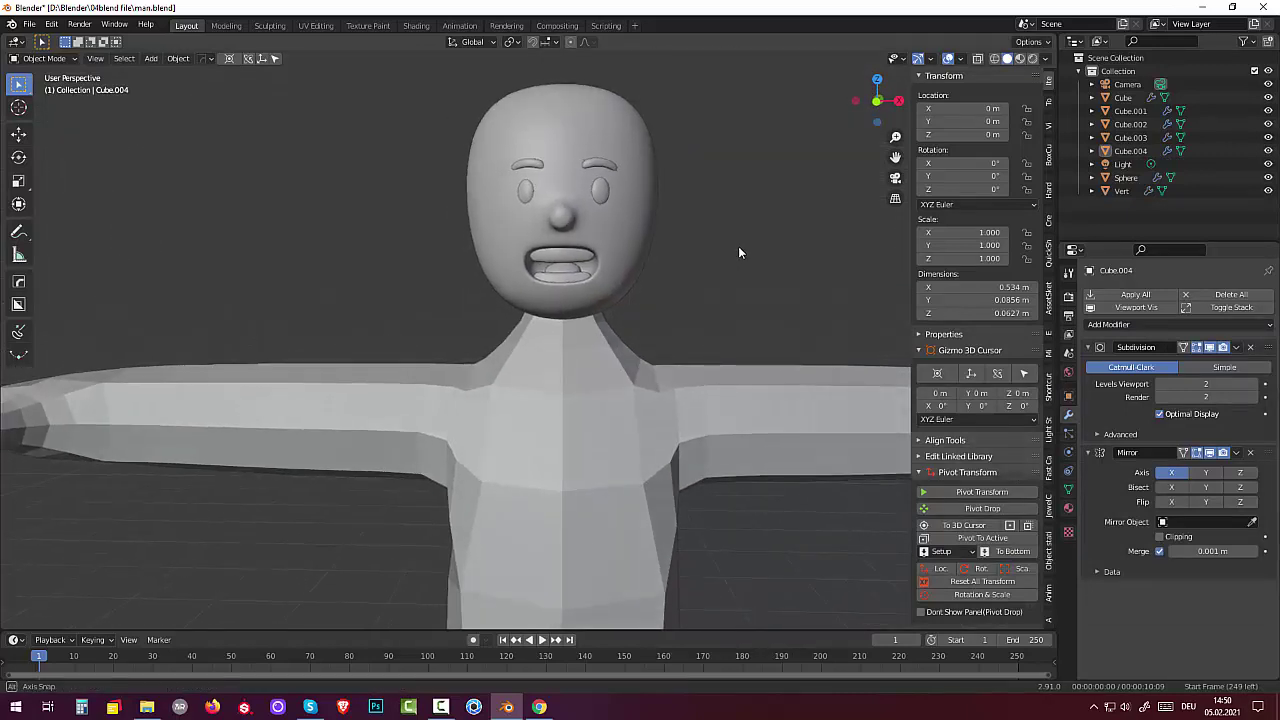
Move the mouth piece (Cube.001) up along Z by 0.0132 m to Z 3.6984 m
middle_drag(738, 251, 719, 253)
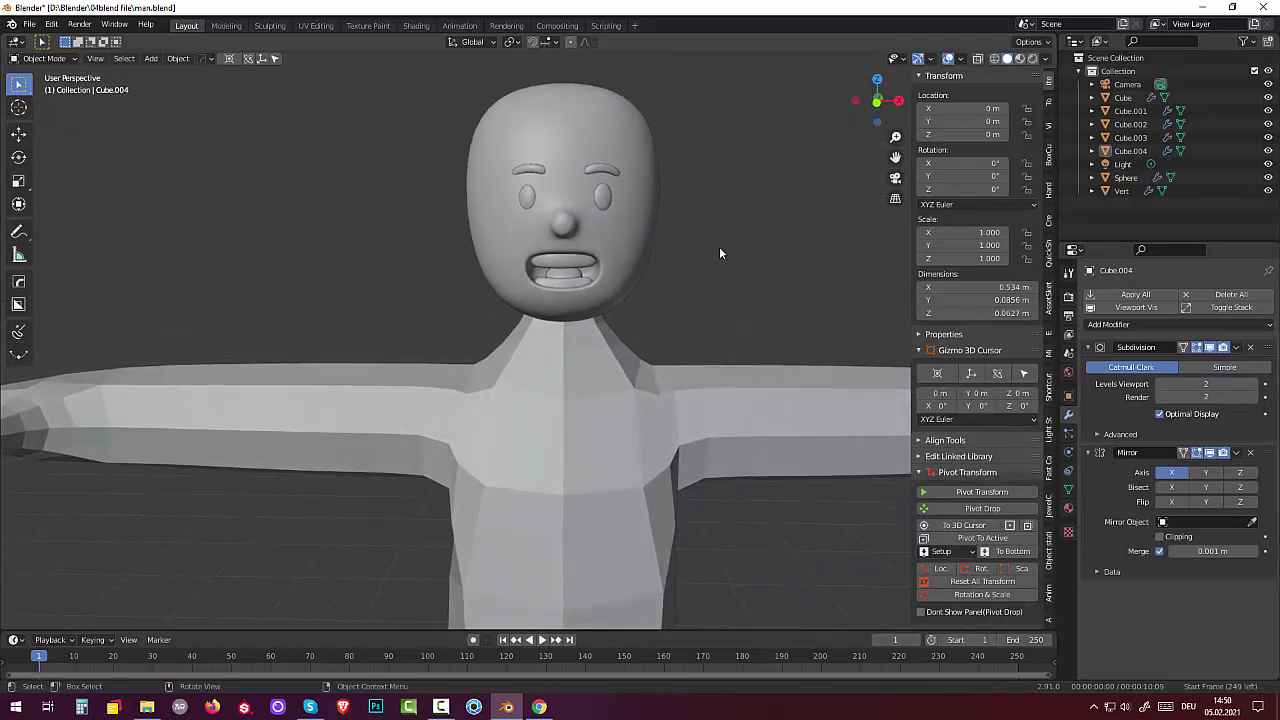
click(565, 268)
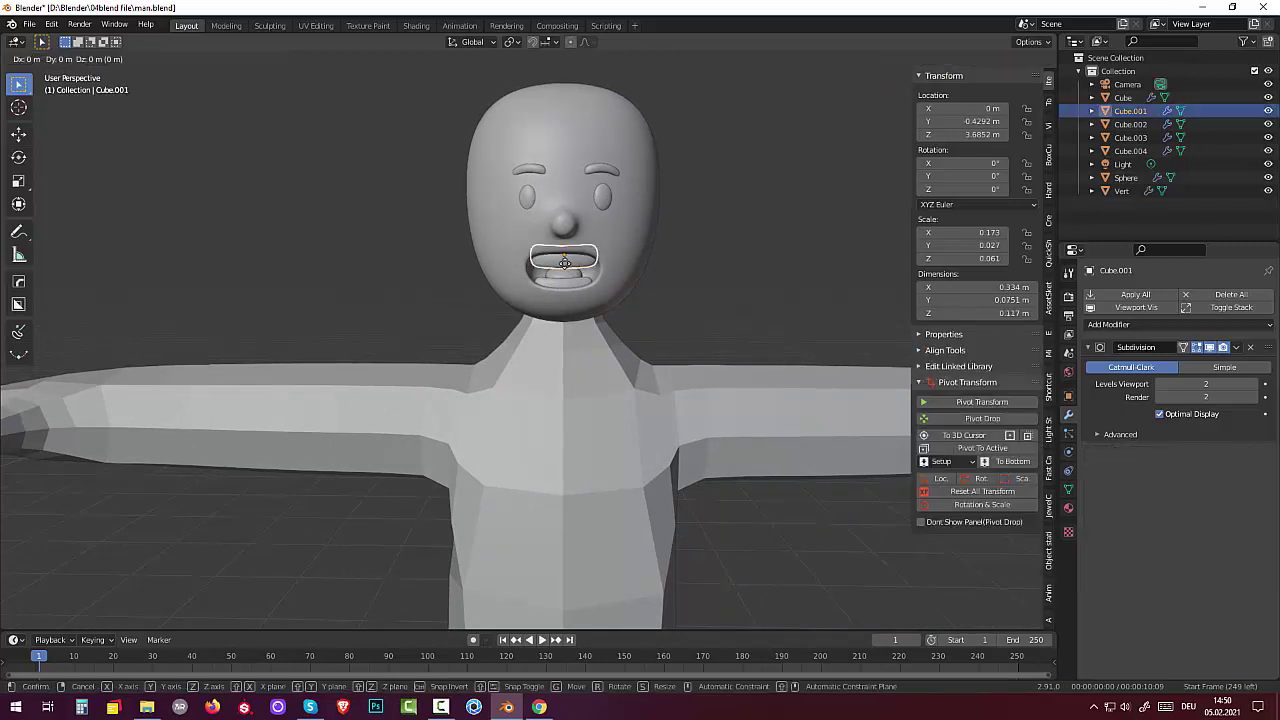
key(g)
key(z)
click(564, 260)
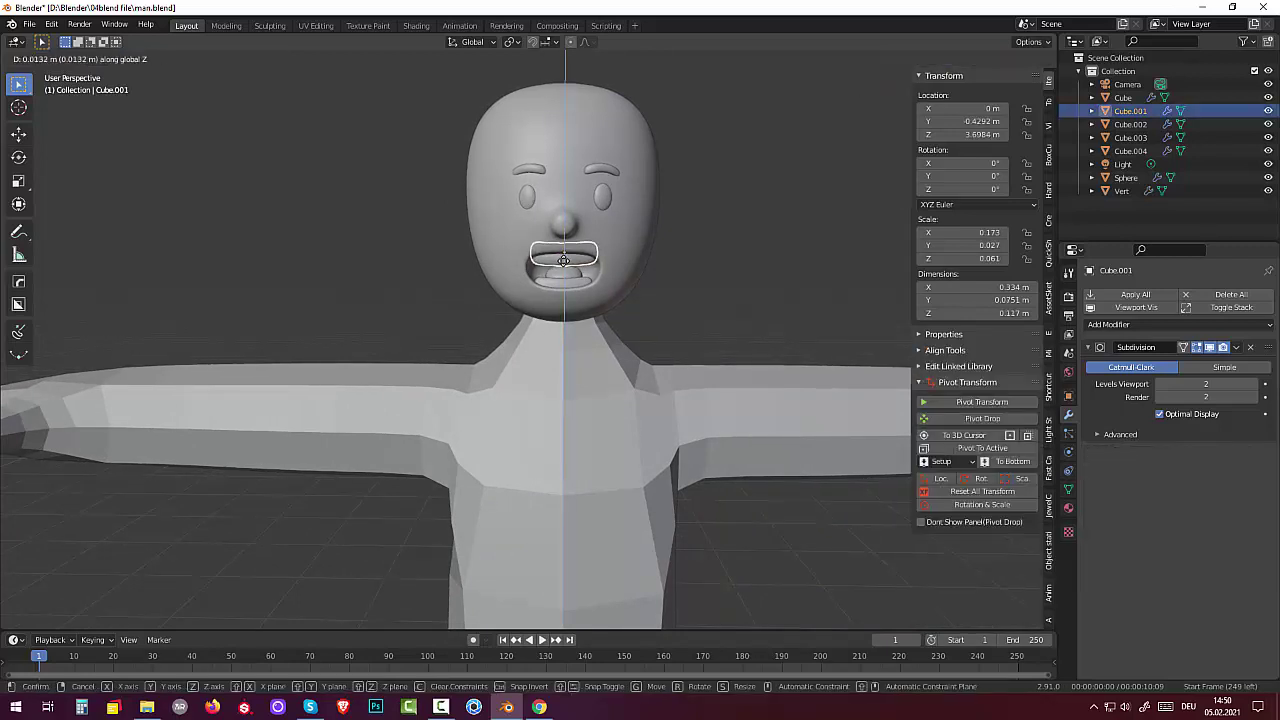
Deselect the mouth piece and zoom out and back in to check the face
click(678, 319)
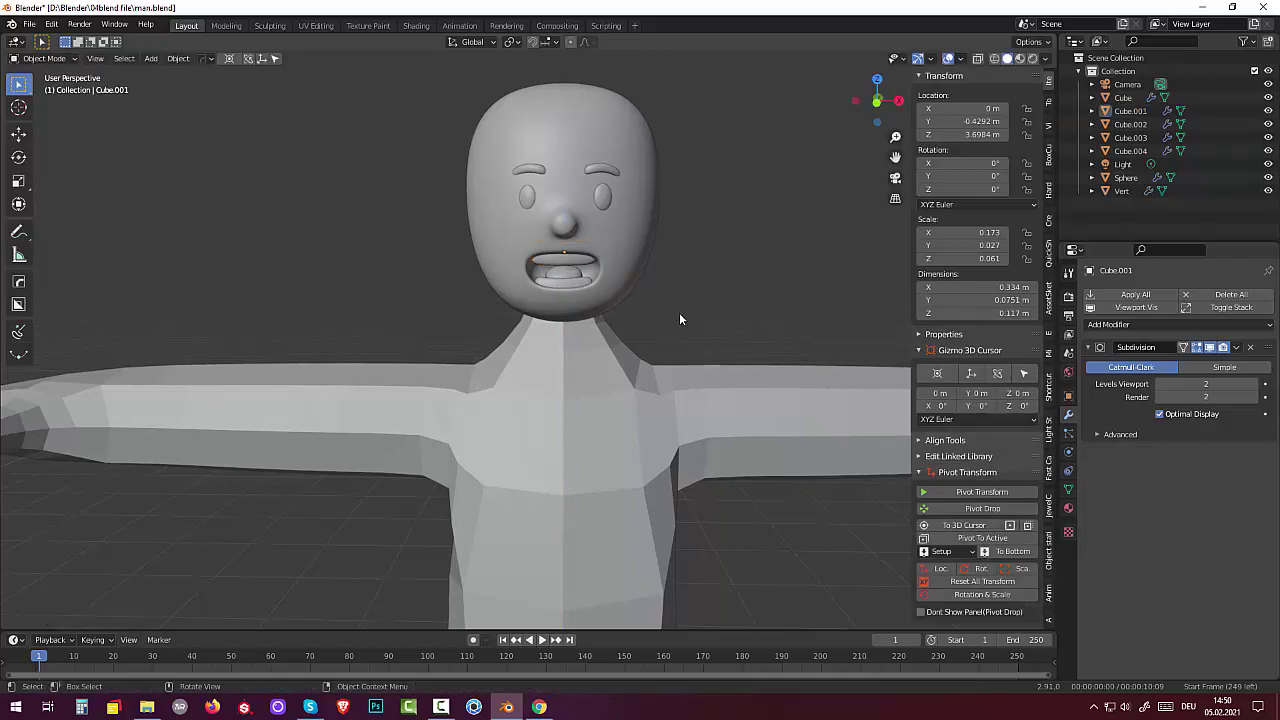
scroll(677, 314, down, 3)
scroll(672, 320, down, 2)
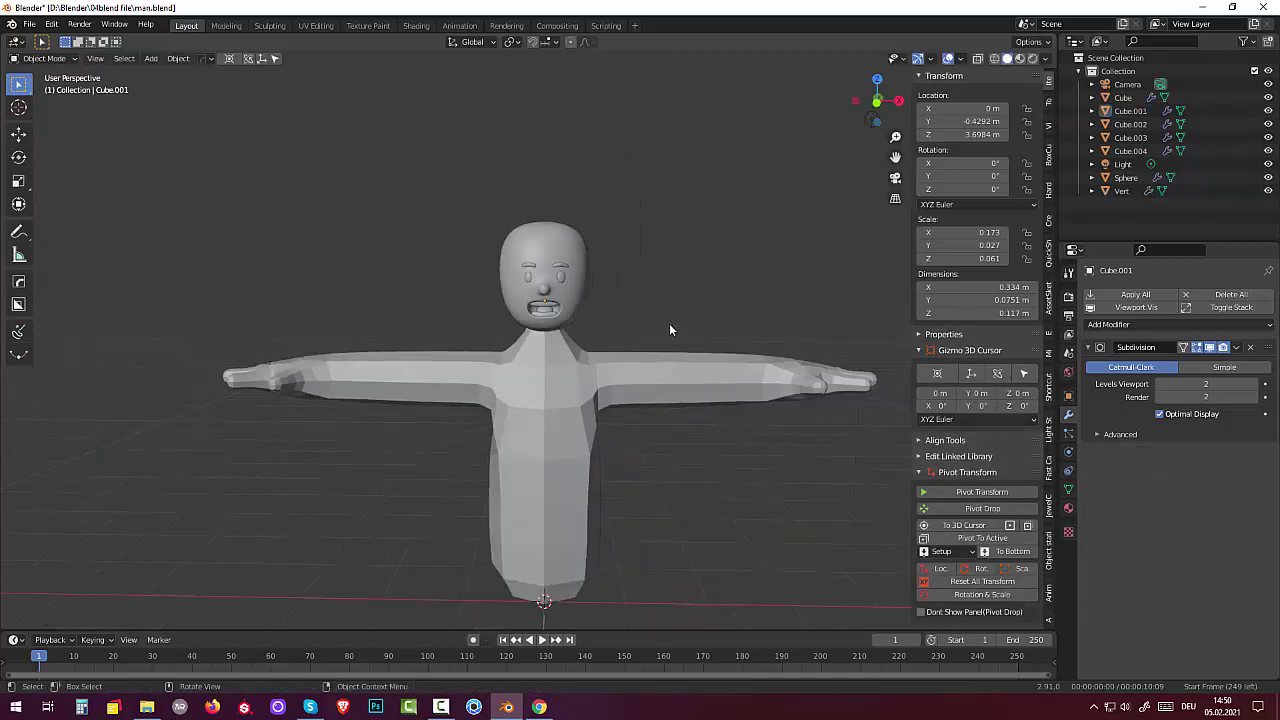
scroll(692, 404, up, 2)
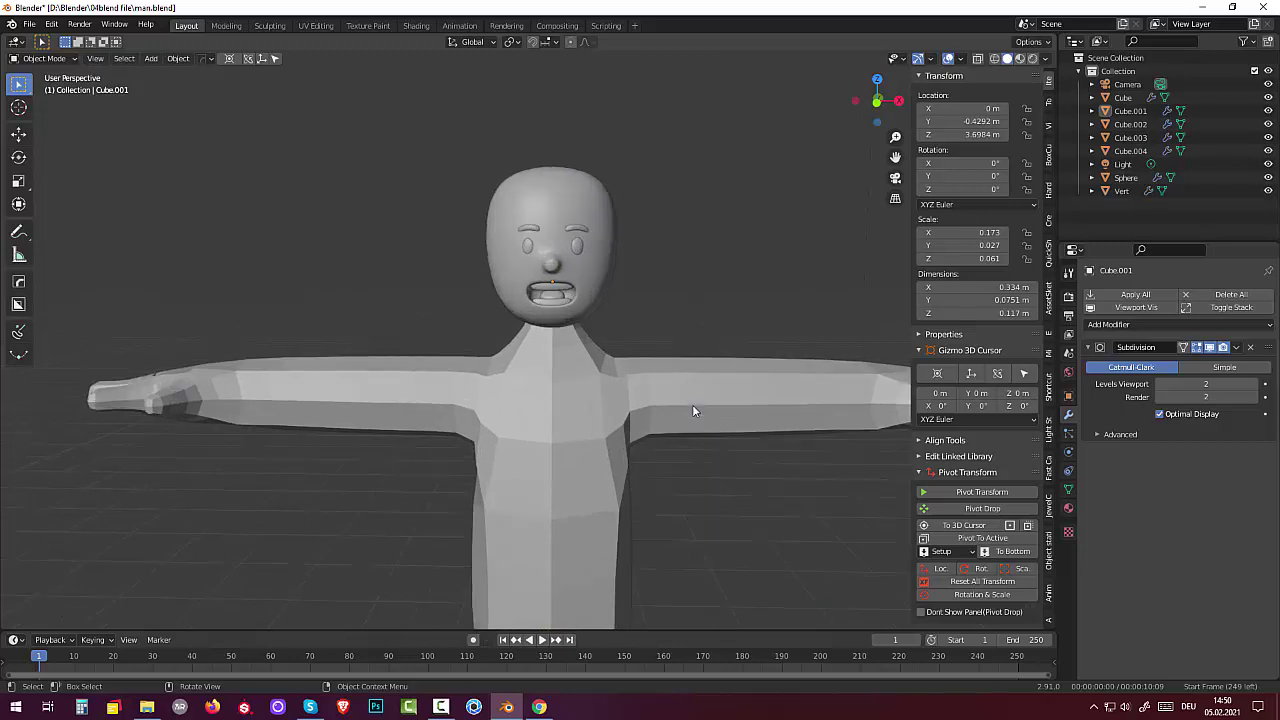
scroll(692, 404, up, 2)
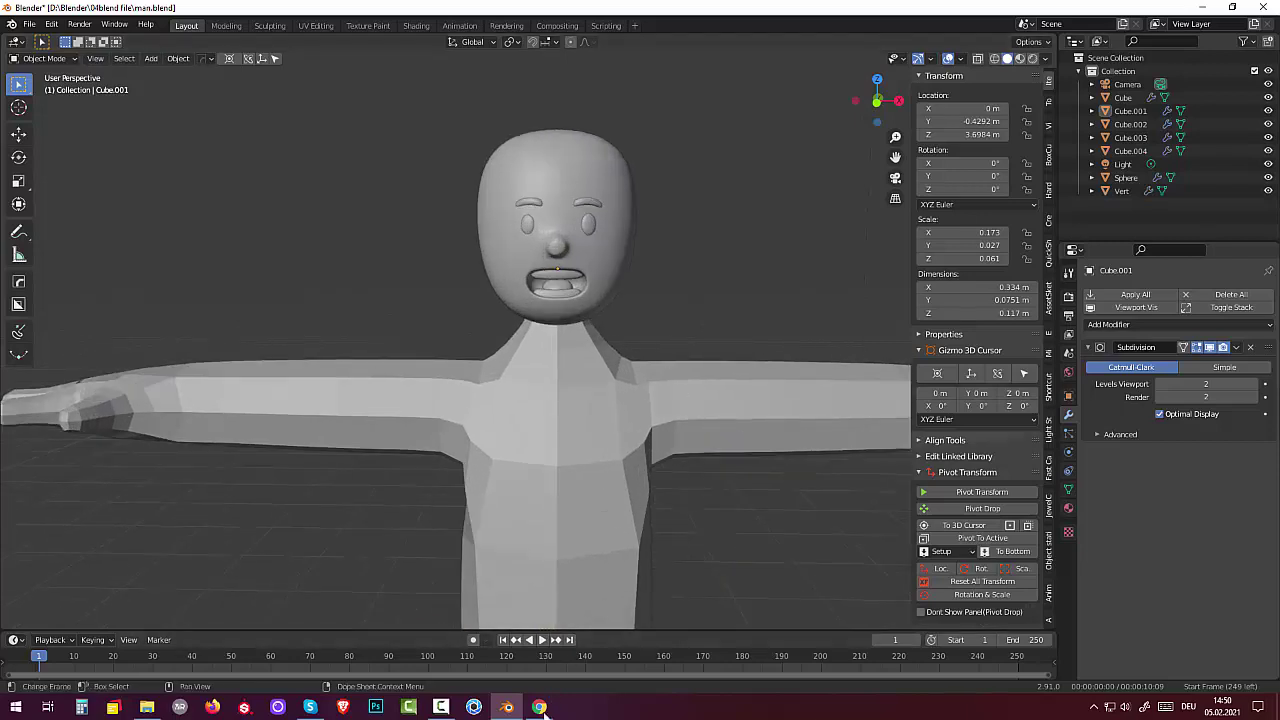
click(440, 707)
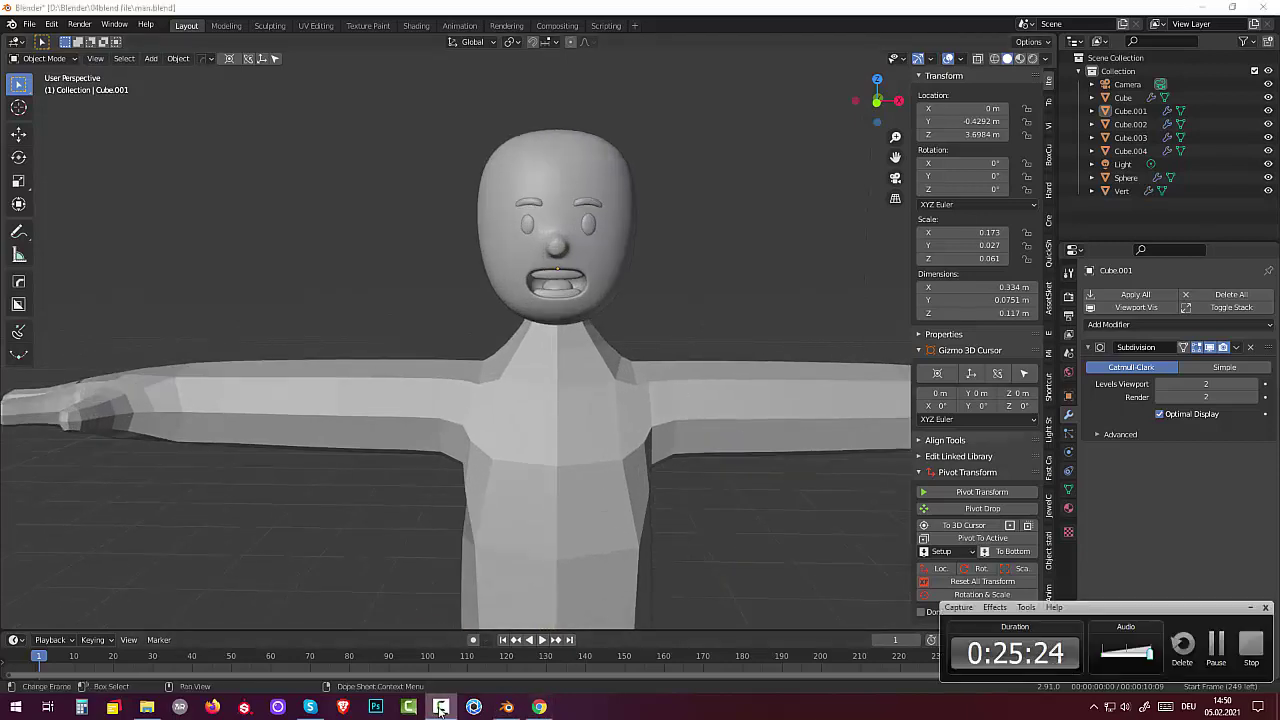